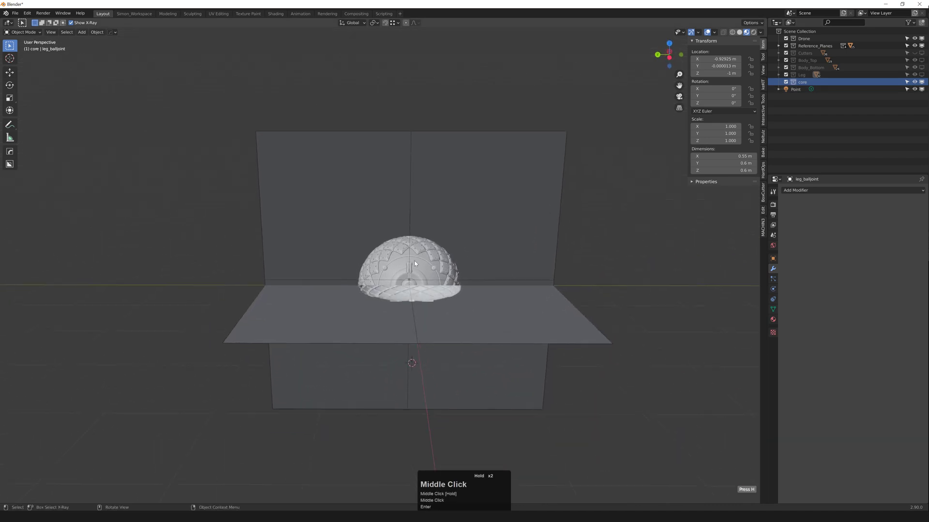
# Step: Add a 1 m UV sphere from the Mesh menu beneath the core dome
pyautogui.scroll(3, 409, 261)
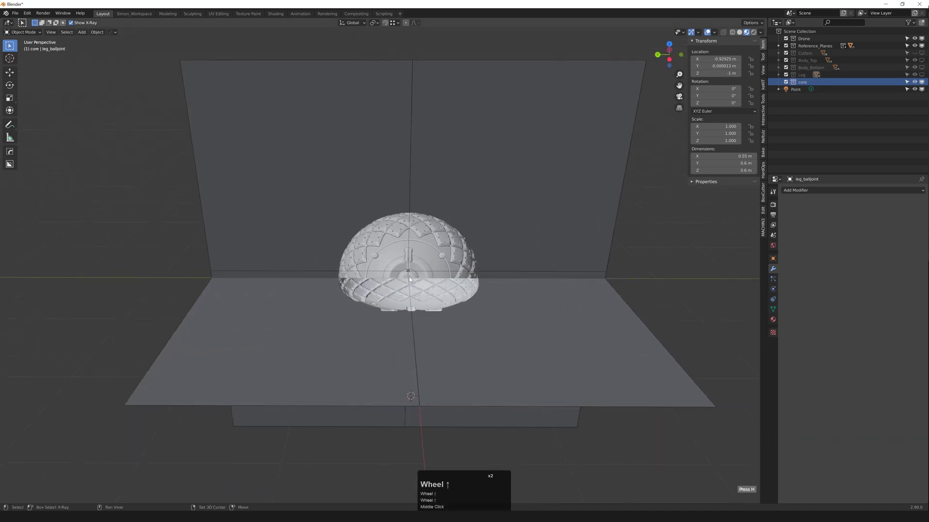
pyautogui.hotkey('shift', 'a')
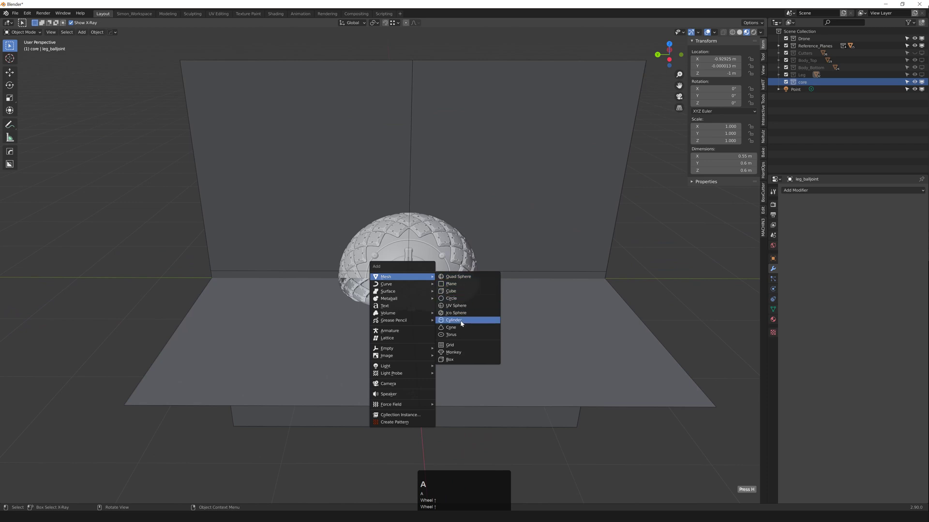
pyautogui.click(456, 306)
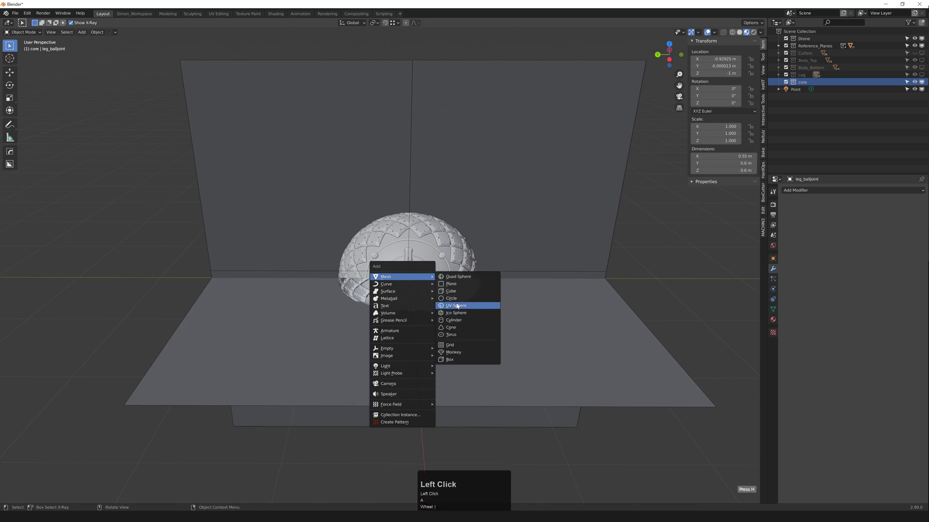
pyautogui.moveTo(97, 420)
pyautogui.mouseDown()
pyautogui.moveTo(136, 412)
pyautogui.moveTo(99, 420)
pyautogui.mouseUp()
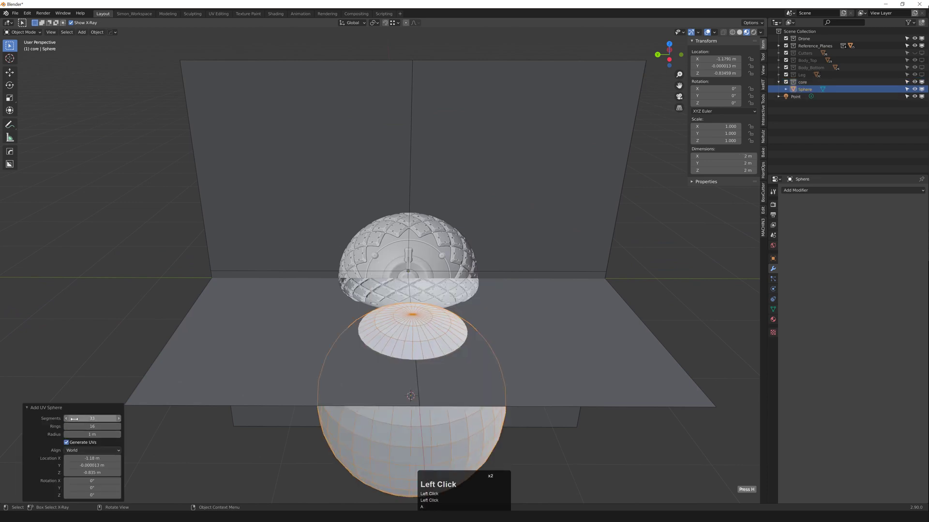
# Step: Set the sphere to 64 segments and rings, location 0,0,0 and radius 0.83 m
pyautogui.click(99, 421)
pyautogui.write('64')
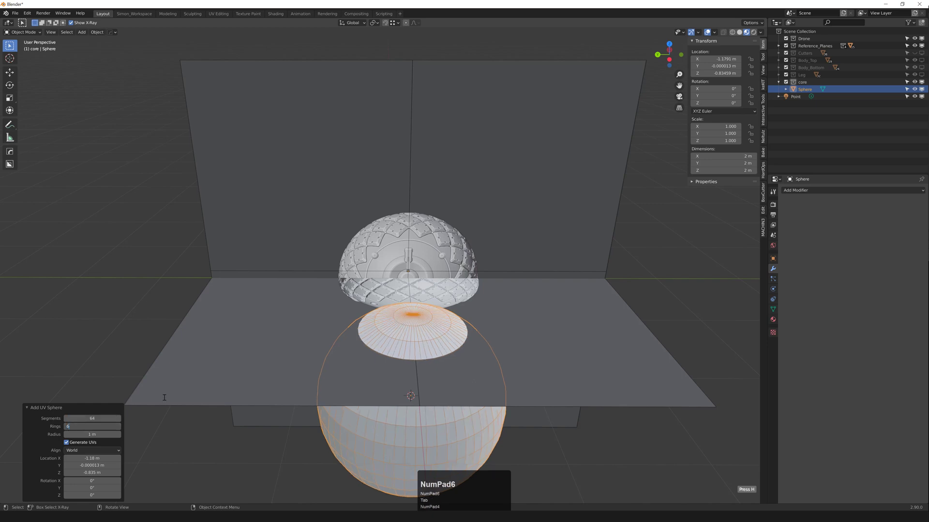
pyautogui.press('KP_Enter')
pyautogui.click(101, 457)
pyautogui.write('0')
pyautogui.press('Tab')
pyautogui.write('0')
pyautogui.press('Tab')
pyautogui.write('0')
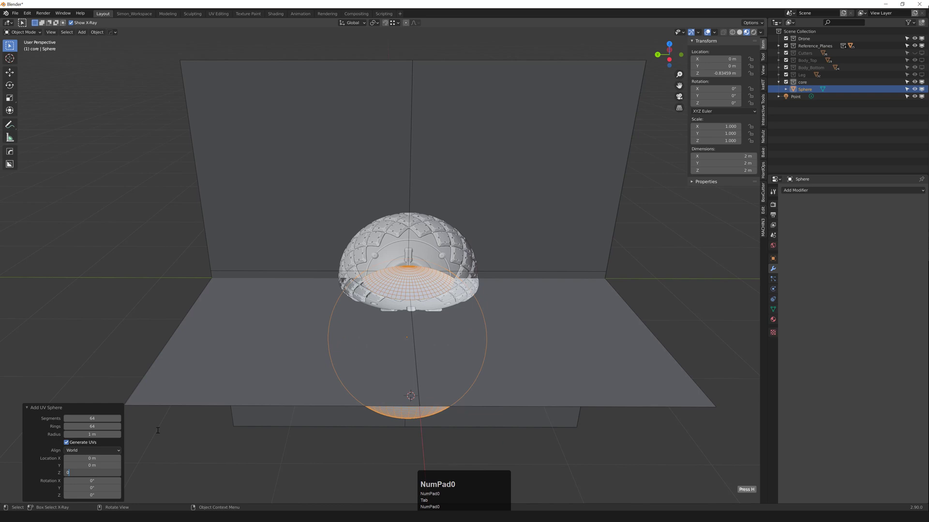
pyautogui.click(87, 435)
pyautogui.click(88, 435)
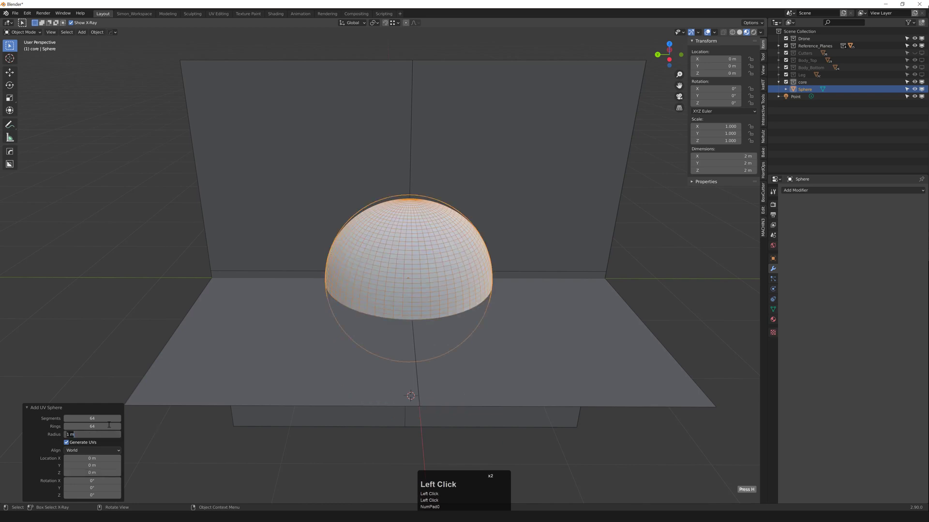
pyautogui.write('.83')
pyautogui.press('Return')
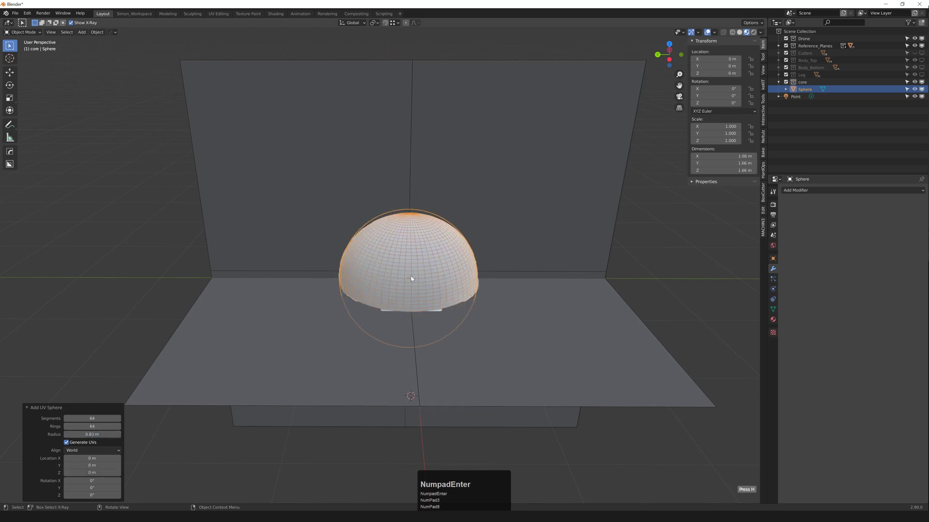
# Step: Compare the sphere's size with the detailed core in left orthographic view, then hide the core
pyautogui.moveTo(413, 279); pyautogui.dragTo(412, 265, button='middle')
pyautogui.press('`')
pyautogui.press('`')
pyautogui.scroll(1, 390, 260)
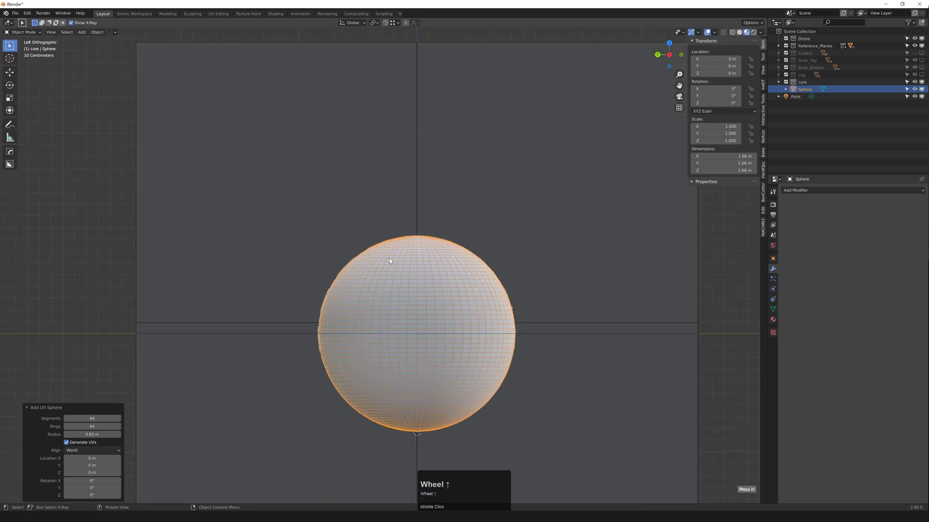
pyautogui.press('F3')
pyautogui.scroll(1, 411, 291)
pyautogui.scroll(1, 411, 293)
pyautogui.keyDown('shift'); pyautogui.moveTo(430, 313); pyautogui.dragTo(436, 260, button='middle'); pyautogui.keyUp('shift')
pyautogui.scroll(1, 436, 260)
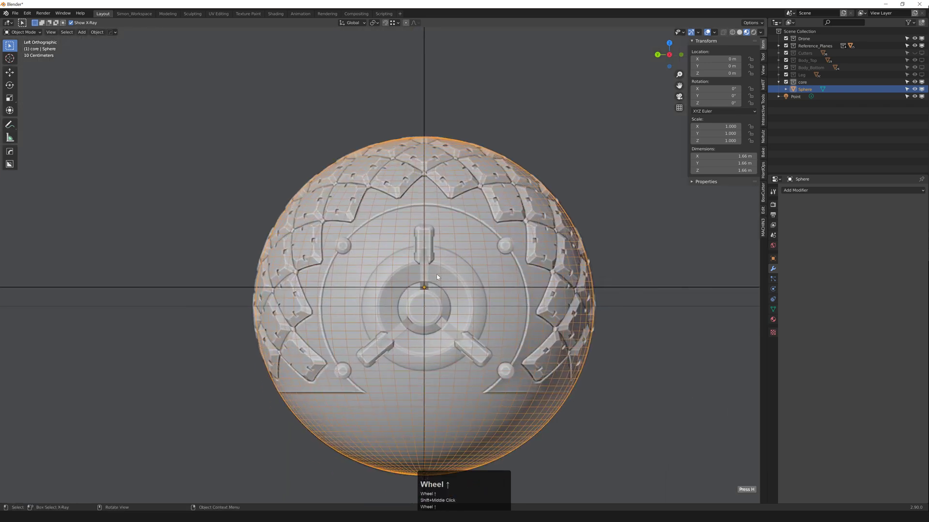
pyautogui.scroll(-2, 435, 260)
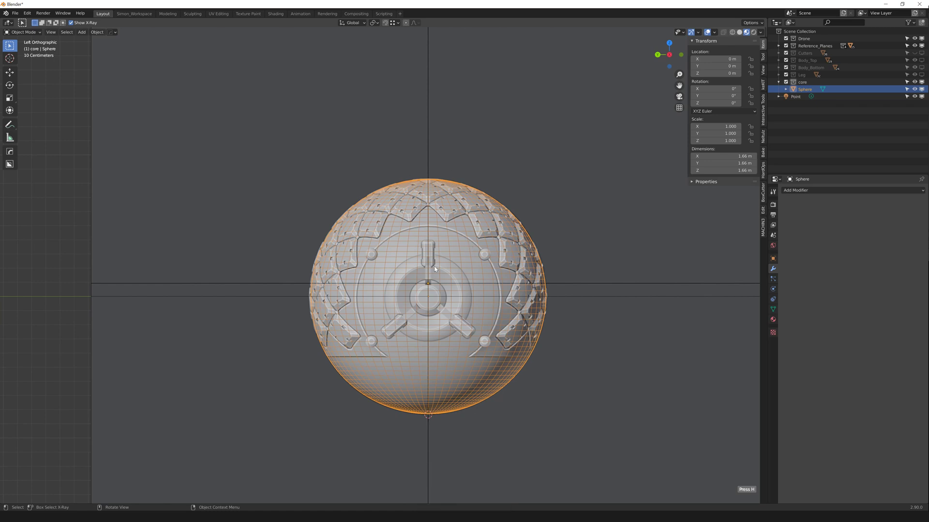
pyautogui.moveTo(415, 248); pyautogui.dragTo(430, 263, button='middle')
pyautogui.scroll(-4, 431, 263)
pyautogui.scroll(3, 430, 263)
pyautogui.press('F3')
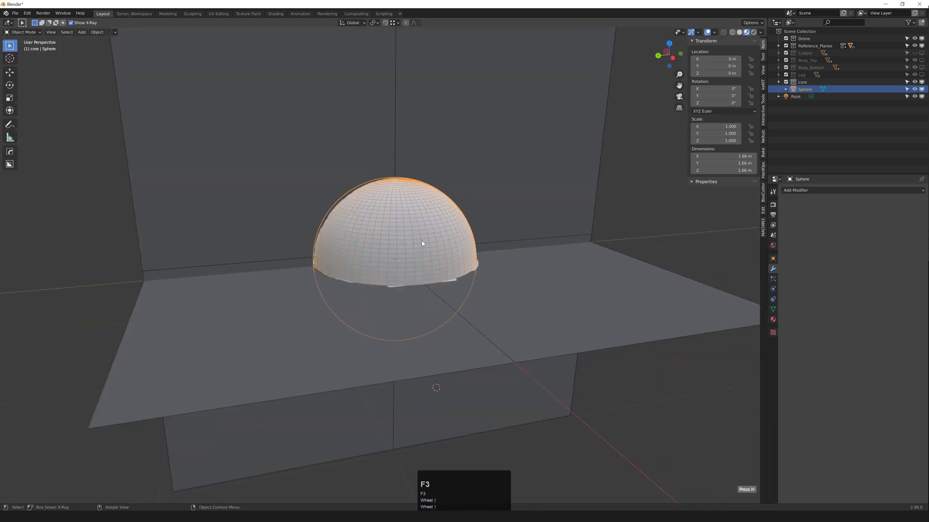
pyautogui.click(462, 169)
pyautogui.press('F3')
pyautogui.scroll(-1, 415, 223)
pyautogui.moveTo(415, 224); pyautogui.dragTo(402, 222, button='middle')
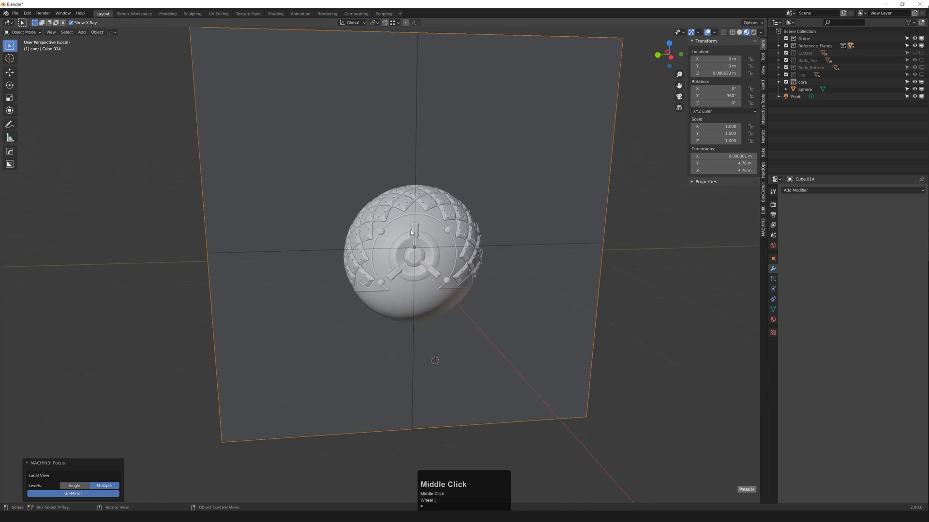
pyautogui.scroll(2, 402, 222)
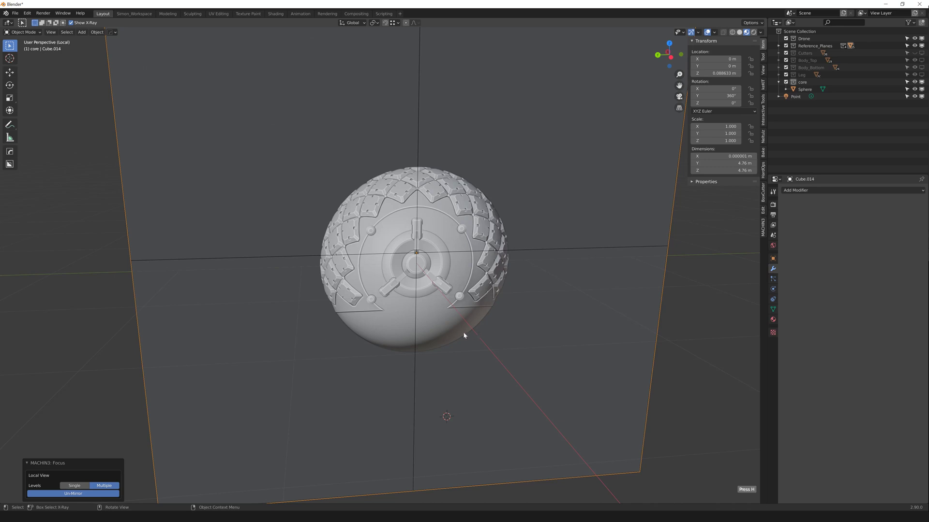
pyautogui.moveTo(449, 334); pyautogui.dragTo(430, 308, button='middle')
pyautogui.scroll(2, 425, 307)
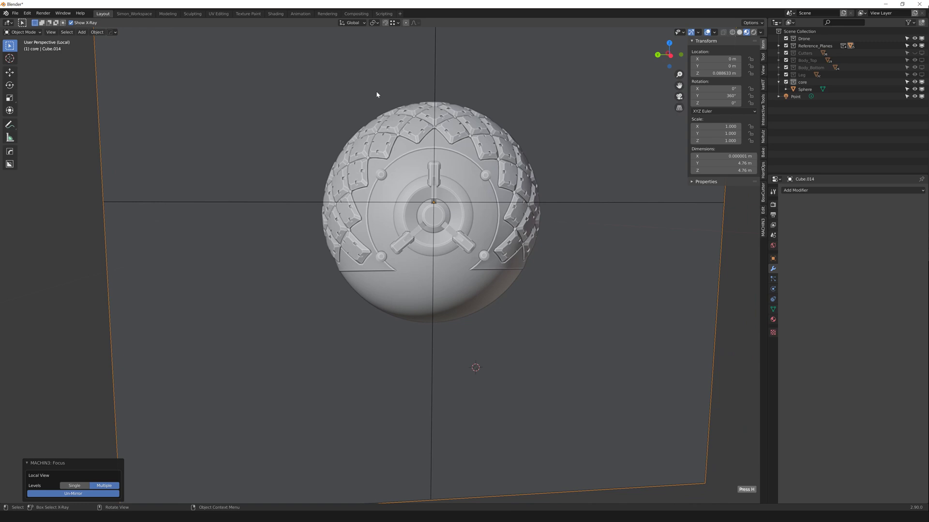
pyautogui.scroll(-1, 420, 168)
pyautogui.moveTo(400, 161); pyautogui.dragTo(407, 232, button='middle')
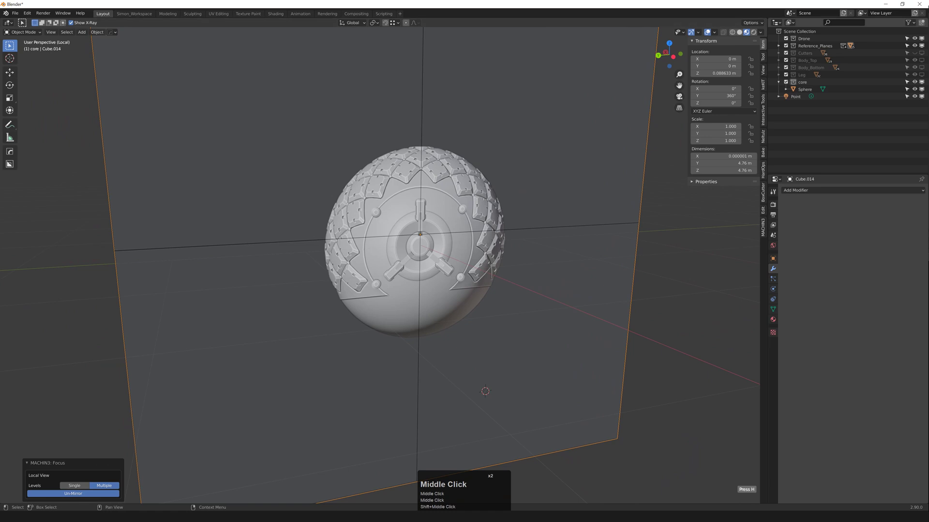
pyautogui.scroll(-2, 490, 251)
pyautogui.hotkey('ctrl', 'f')
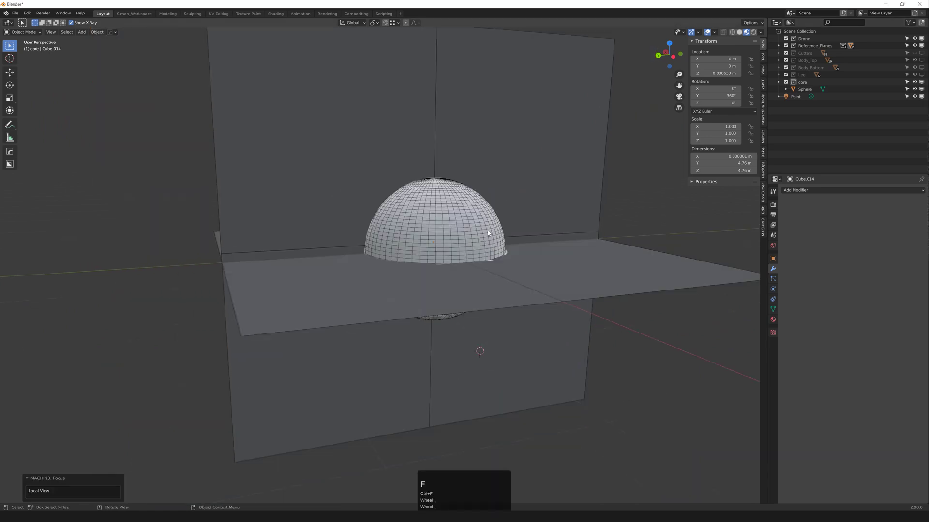
# Step: Snap the 3D cursor to the new sphere's origin
pyautogui.moveTo(489, 233); pyautogui.dragTo(468, 233, button='middle')
pyautogui.click(469, 239)
pyautogui.press('s')
pyautogui.moveTo(427, 203); pyautogui.dragTo(553, 258, button='middle')
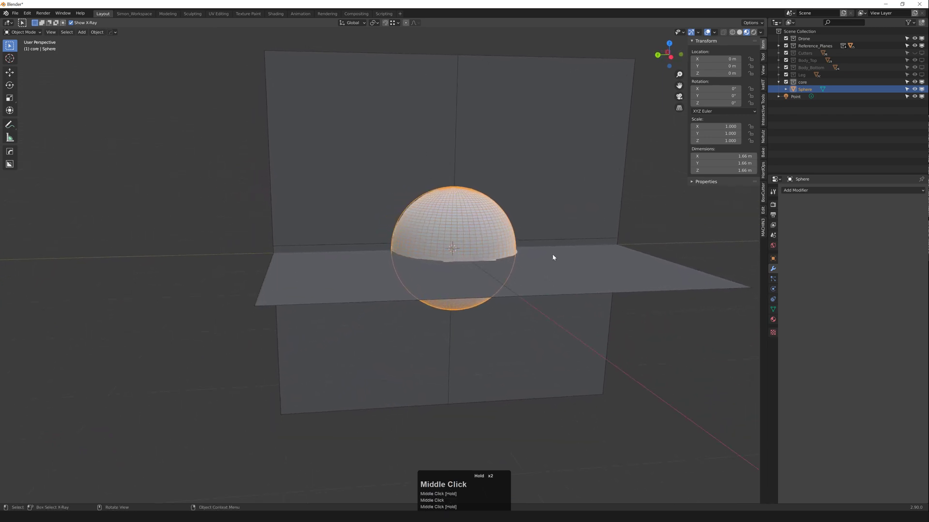
pyautogui.click(556, 251)
# Step: Add a cube, flatten its top face to height 0, and move it to the world origin
pyautogui.hotkey('shift', 'a')
pyautogui.click(507, 239)
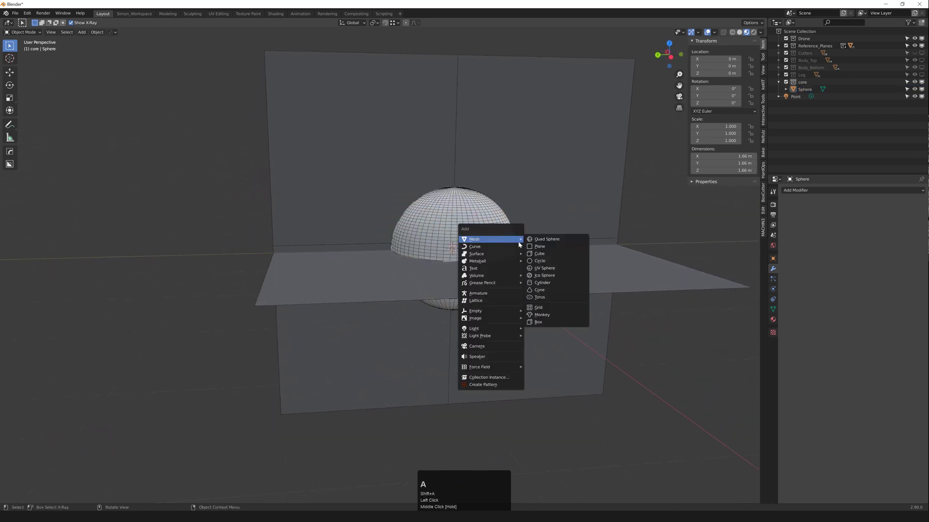
pyautogui.click(549, 255)
pyautogui.moveTo(435, 218); pyautogui.dragTo(623, 168, button='middle')
pyautogui.press('3')
pyautogui.click(455, 203)
pyautogui.hotkey('alt', 's')
pyautogui.press('Tab')
pyautogui.hotkey('alt', 'g')
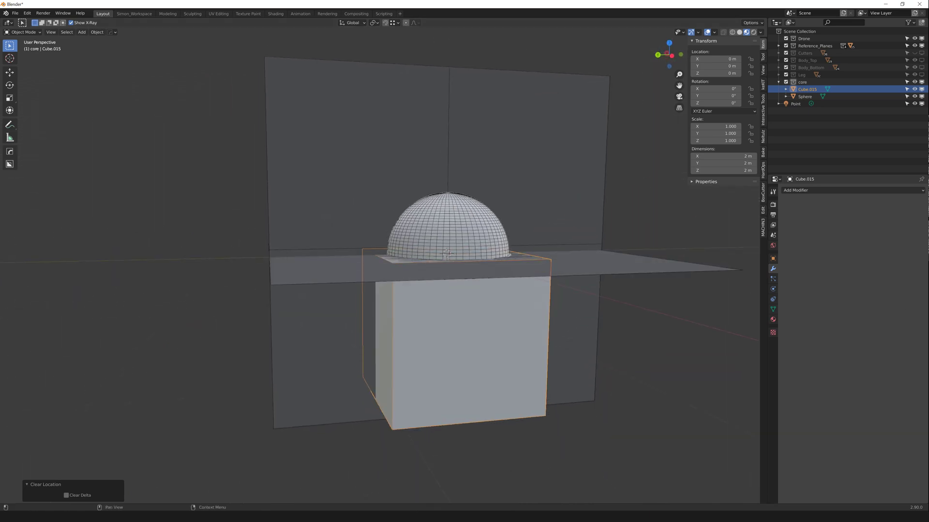
# Step: Lower the cube to a Z location of -0.635 m
pyautogui.moveTo(459, 306)
pyautogui.mouseDown(button='middle')
pyautogui.moveTo(450, 294)
pyautogui.moveTo(458, 316)
pyautogui.mouseUp(button='middle')
pyautogui.press('g')
pyautogui.click(459, 315)
pyautogui.click(716, 73)
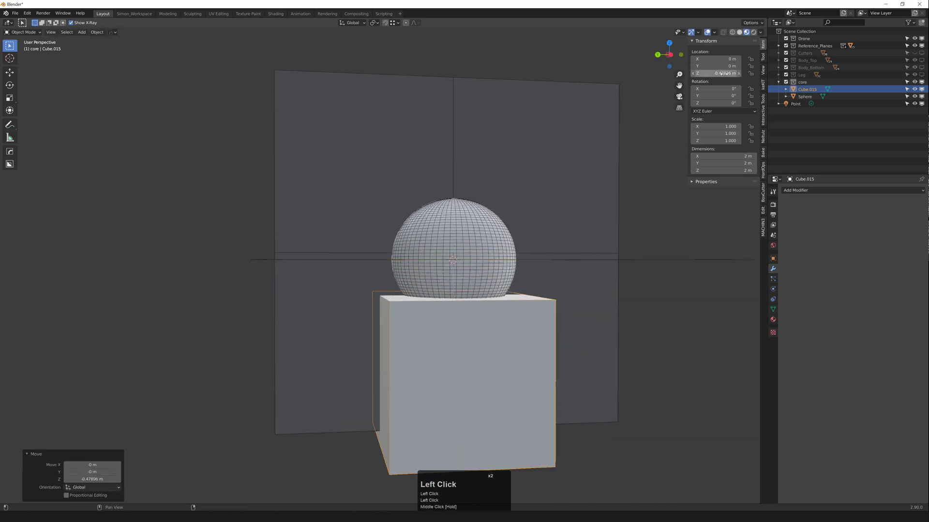
pyautogui.write('-')
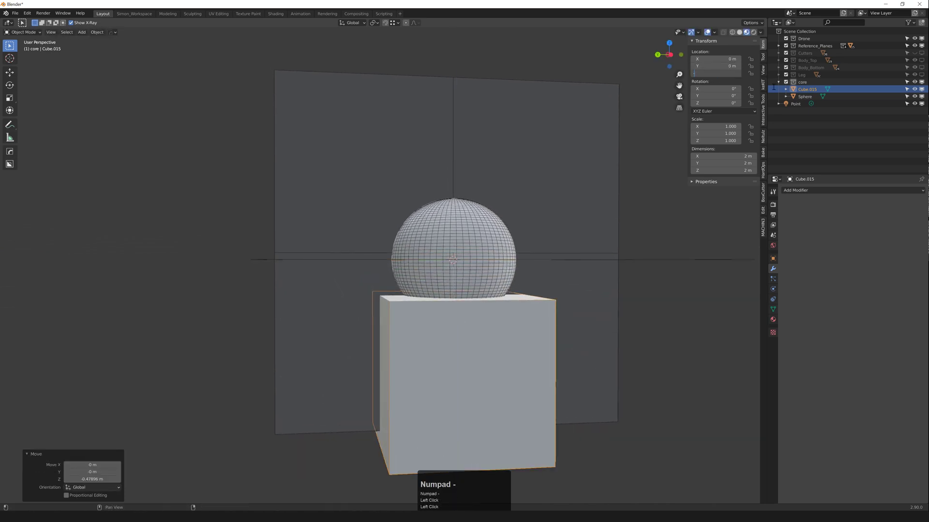
pyautogui.write('0.635')
pyautogui.press('Return')
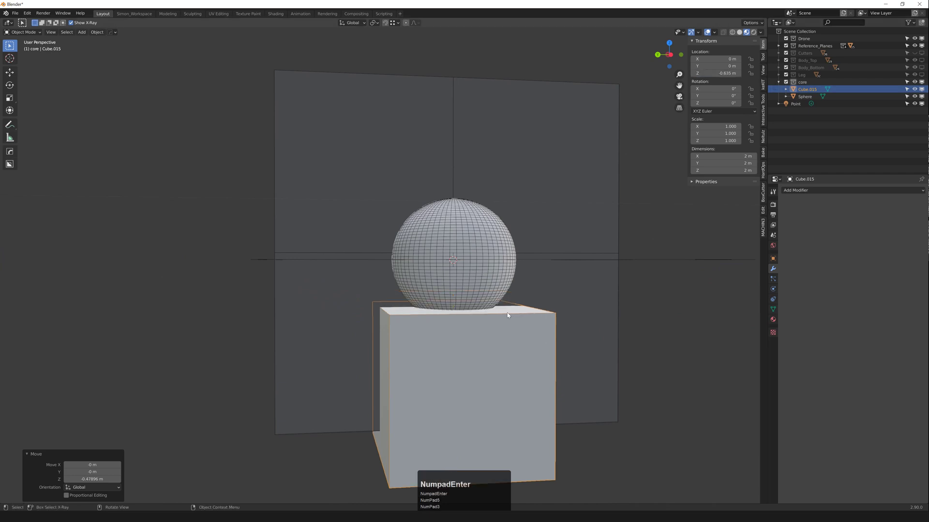
# Step: Select the cube then the sphere and apply a HardOps Boolean difference
pyautogui.click(700, 357)
pyautogui.click(505, 308)
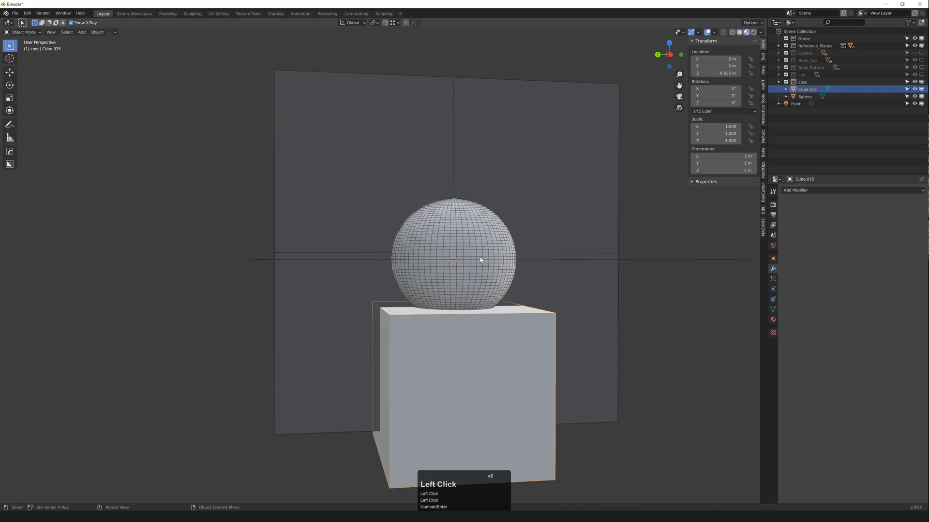
pyautogui.click(492, 302)
pyautogui.click(489, 294)
pyautogui.keyDown('shift'); pyautogui.click(494, 273); pyautogui.keyUp('shift')
pyautogui.press('ctrl+KP_Subtract')
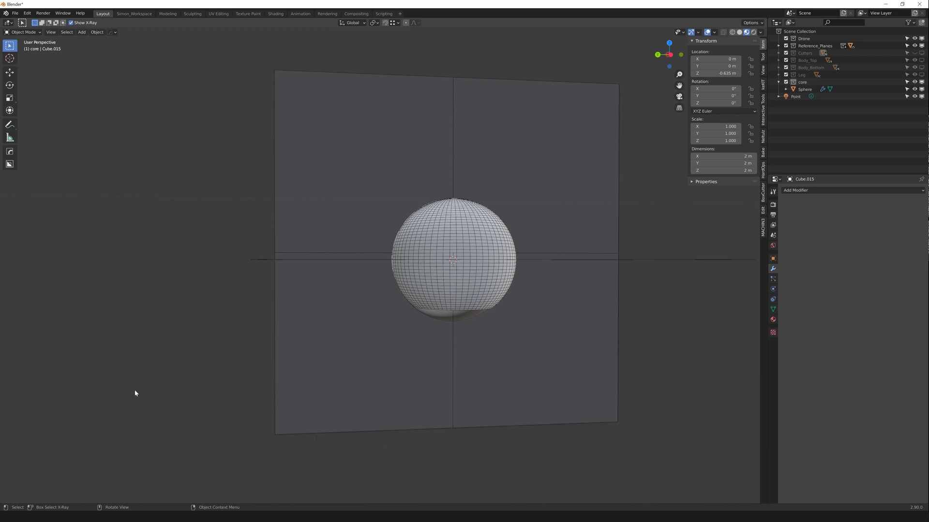
# Step: Undo the cut and redo the HardOps difference with only the cube and sphere selected
pyautogui.hotkey('ctrl', 'z')
pyautogui.click(652, 257)
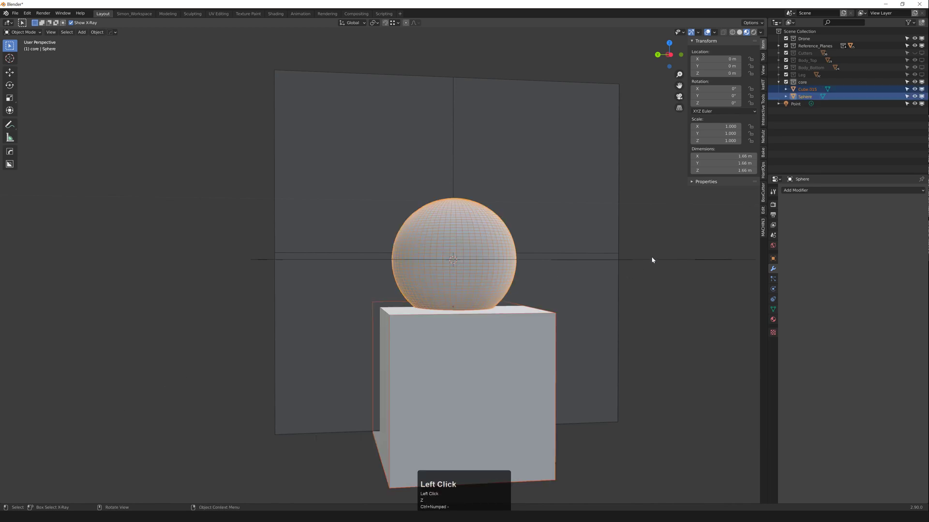
pyautogui.click(650, 260)
pyautogui.click(746, 242)
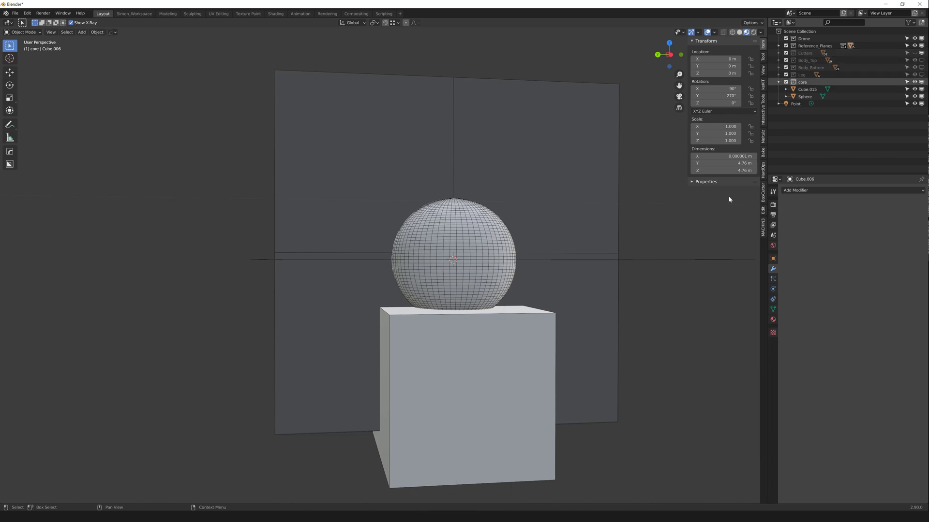
pyautogui.click(538, 340)
pyautogui.keyDown('shift'); pyautogui.click(502, 261); pyautogui.keyUp('shift')
pyautogui.press('ctrl+KP_Subtract')
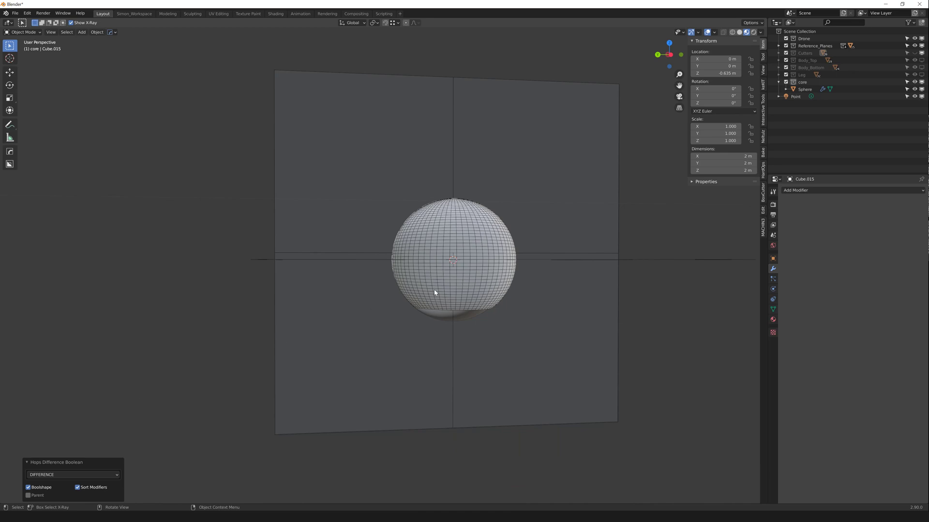
# Step: Switch the Boolean mode from DIFFERENCE to SLASH and inspect the split-off bottom cap
pyautogui.moveTo(435, 293); pyautogui.dragTo(244, 398, button='middle')
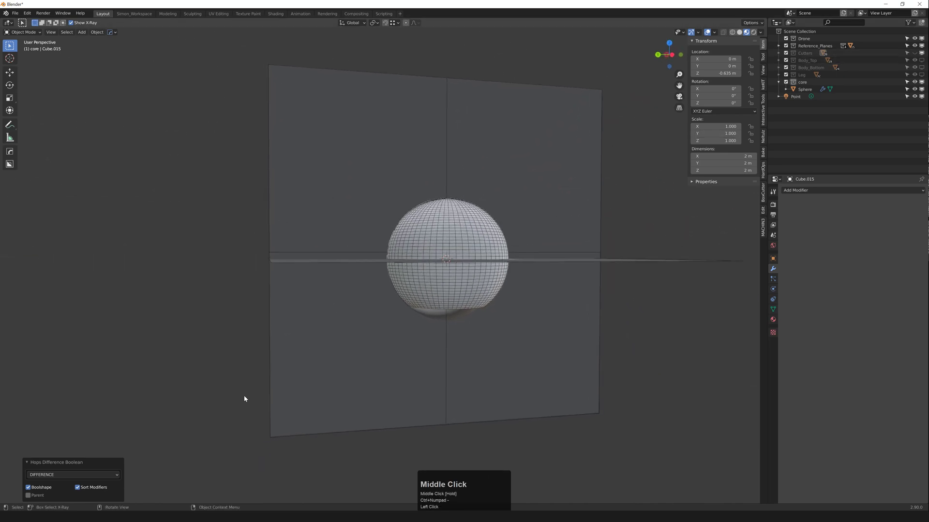
pyautogui.moveTo(168, 392); pyautogui.dragTo(234, 346, button='middle')
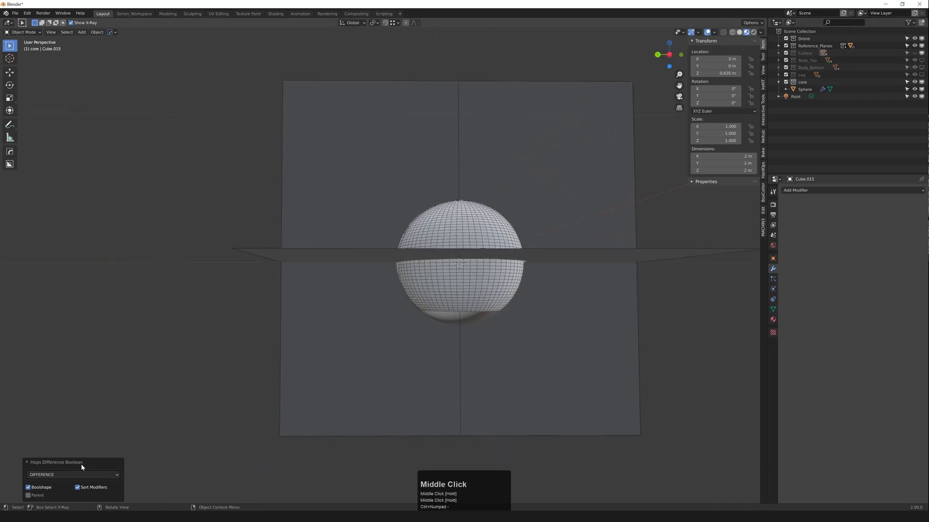
pyautogui.click(76, 475)
pyautogui.click(48, 459)
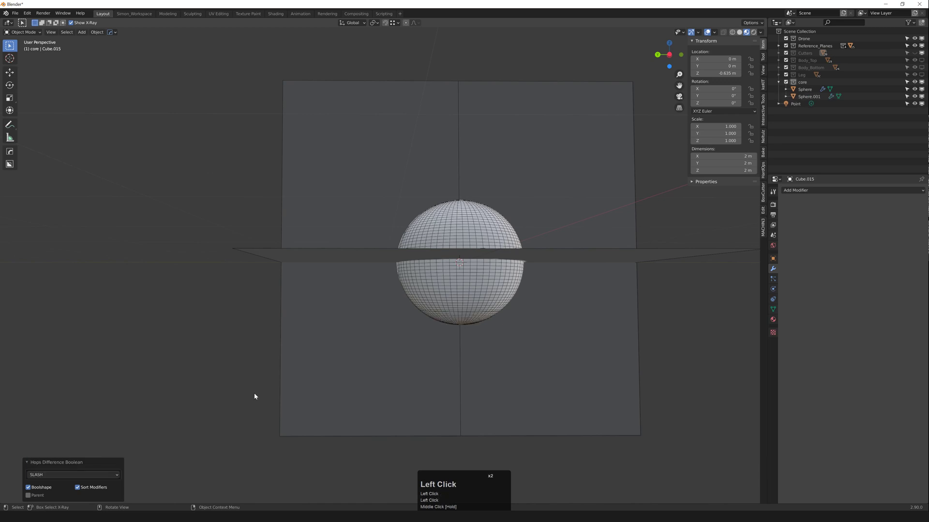
pyautogui.moveTo(254, 393); pyautogui.dragTo(421, 328, button='middle')
pyautogui.scroll(2, 449, 290)
pyautogui.click(449, 290)
pyautogui.click(448, 342)
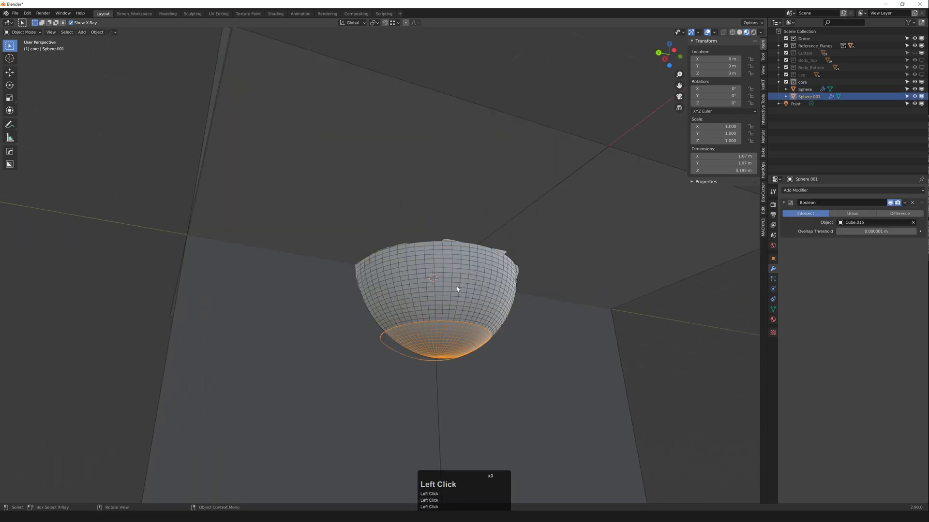
# Step: Apply the sphere shell's Boolean modifier with Q > Operations > Smart Apply
pyautogui.click(457, 289)
pyautogui.moveTo(459, 289); pyautogui.dragTo(450, 322, button='middle')
pyautogui.click(450, 322)
pyautogui.click(477, 283)
pyautogui.moveTo(487, 282); pyautogui.dragTo(491, 311, button='middle')
pyautogui.scroll(4, 468, 328)
pyautogui.scroll(-5, 466, 312)
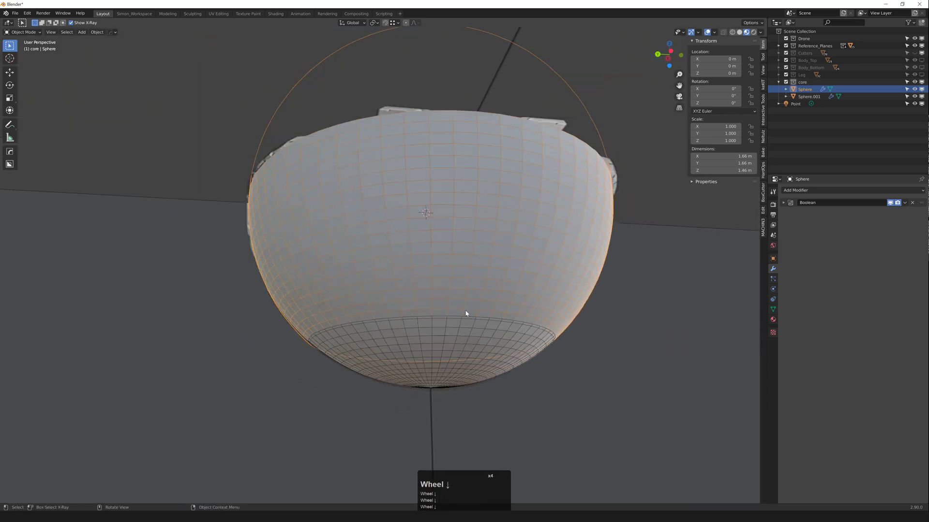
pyautogui.press('q')
pyautogui.moveTo(464, 310)
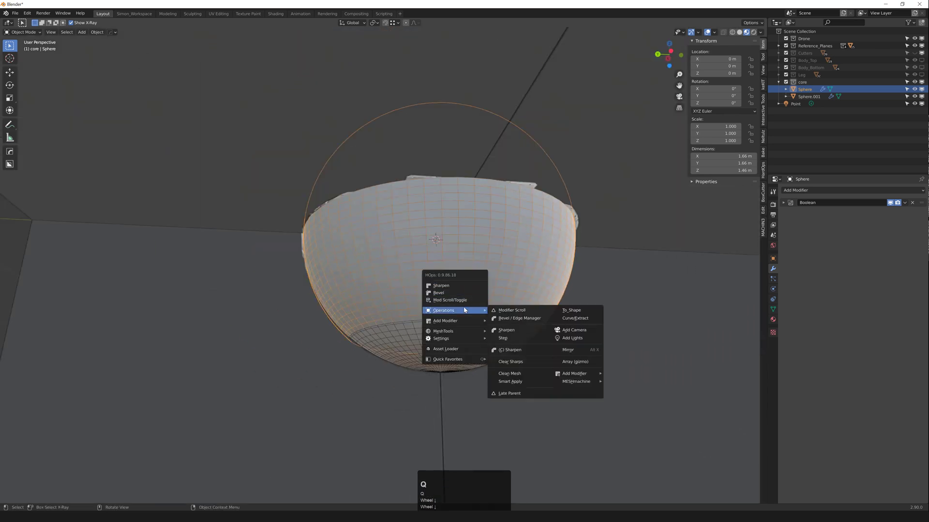
pyautogui.click(510, 381)
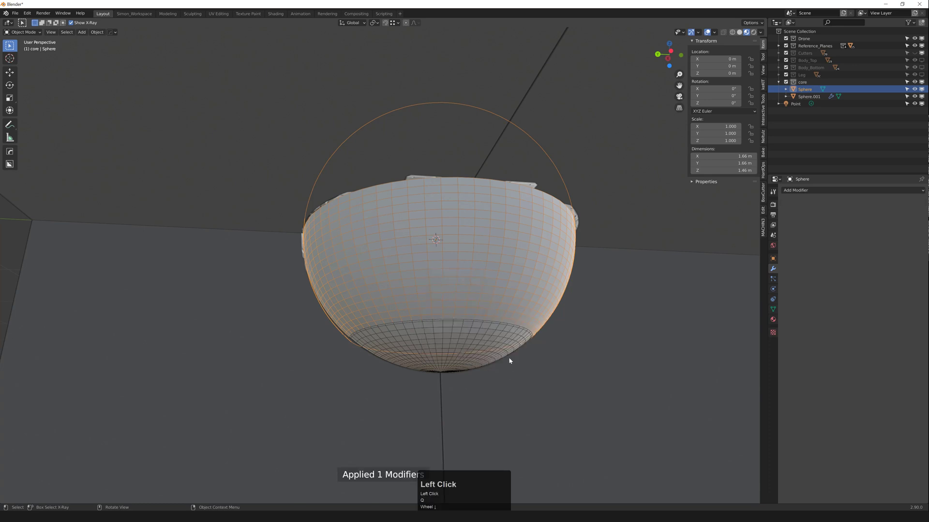
# Step: Apply the bottom cap's Boolean with Q > Add Modifier > Apply Modifiers, then select both pieces
pyautogui.click(474, 333)
pyautogui.press('q')
pyautogui.moveTo(506, 331)
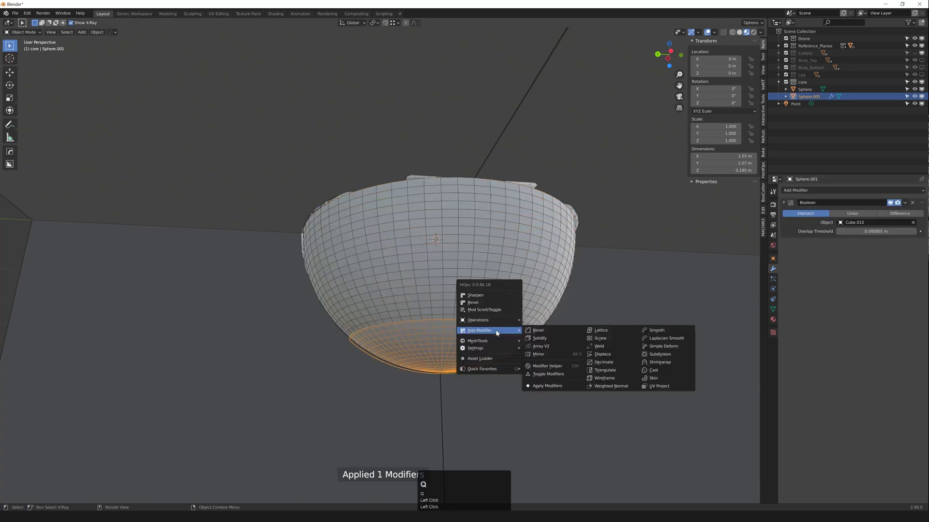
pyautogui.click(556, 387)
pyautogui.middleClick(550, 296)
pyautogui.click(520, 271)
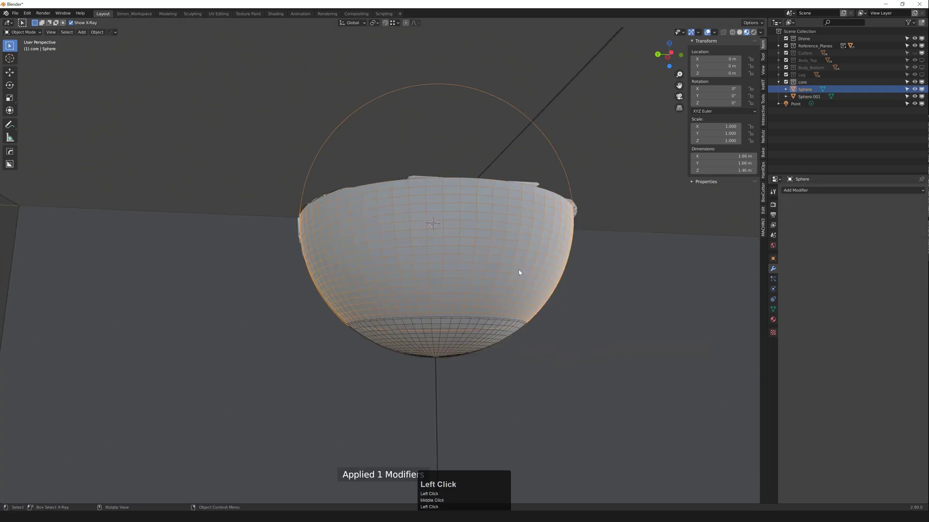
pyautogui.scroll(-2, 520, 271)
pyautogui.keyDown('shift'); pyautogui.moveTo(520, 271); pyautogui.dragTo(508, 300, button='middle'); pyautogui.keyUp('shift')
pyautogui.keyDown('shift'); pyautogui.click(485, 331); pyautogui.keyUp('shift')
pyautogui.moveTo(485, 332); pyautogui.dragTo(492, 306, button='middle')
# Step: Assign the bevel_medium_blue material to both the shell and the cap
pyautogui.hotkey('shift', 'q')
pyautogui.moveTo(491, 306)
pyautogui.click(545, 323)
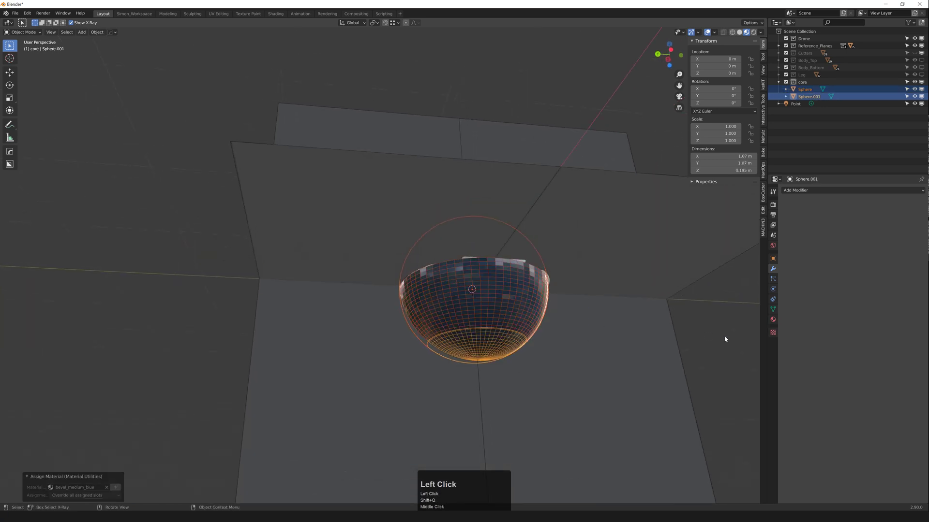
pyautogui.moveTo(565, 319); pyautogui.dragTo(556, 317, button='middle')
# Step: Shade the sphere shell and the bottom cap smooth
pyautogui.click(509, 292)
pyautogui.click(489, 281)
pyautogui.rightClick(490, 280)
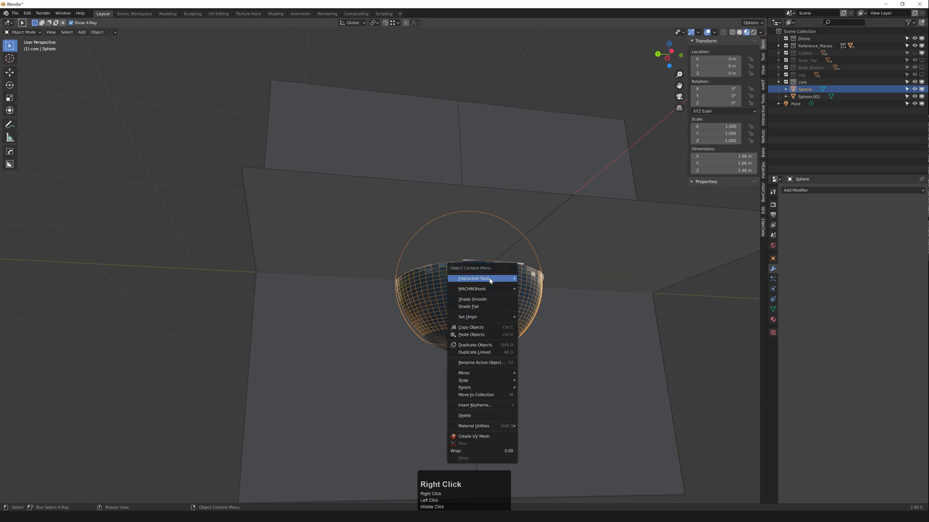
pyautogui.click(483, 300)
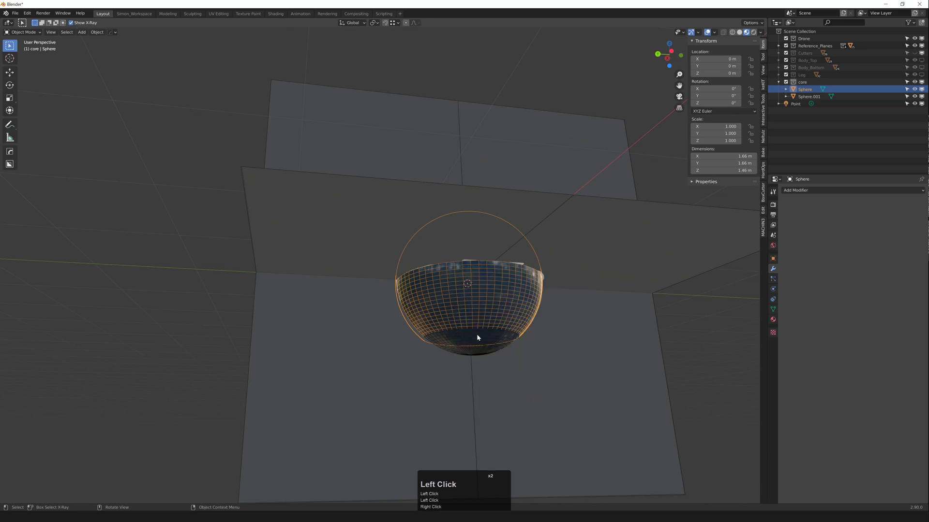
pyautogui.click(477, 334)
pyautogui.rightClick(476, 334)
pyautogui.click(479, 333)
pyautogui.click(710, 330)
# Step: Hide the reference planes and preview the sphere in rendered shading, then return to solid
pyautogui.scroll(2, 528, 279)
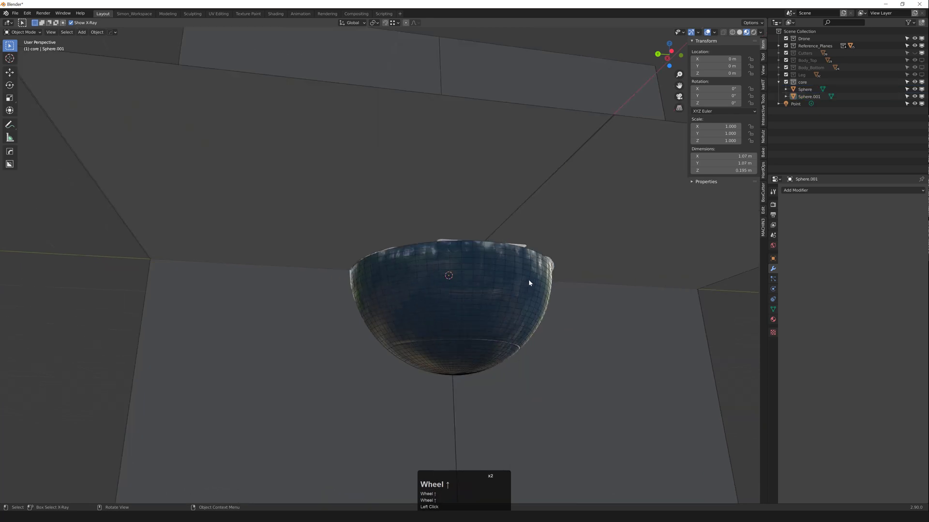
pyautogui.scroll(-2, 530, 272)
pyautogui.press('2')
pyautogui.scroll(1, 507, 294)
pyautogui.press('z')
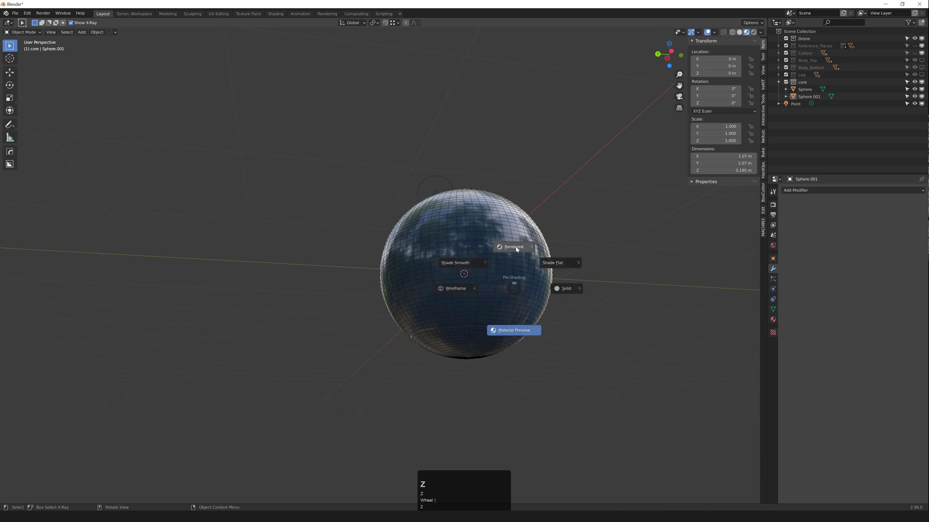
pyautogui.scroll(2, 501, 319)
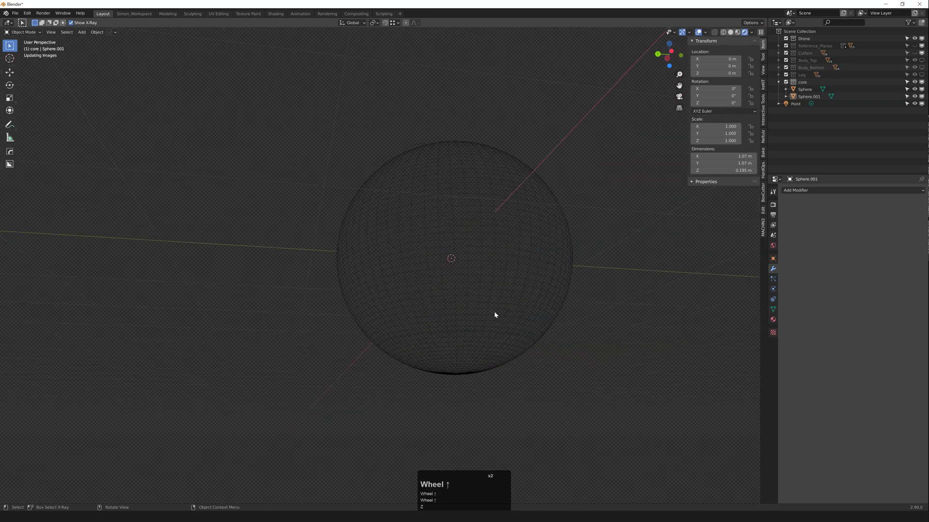
pyautogui.moveTo(498, 325)
pyautogui.mouseDown(button='middle')
pyautogui.moveTo(490, 327)
pyautogui.moveTo(551, 296)
pyautogui.moveTo(431, 315)
pyautogui.moveTo(553, 322)
pyautogui.moveTo(441, 315)
pyautogui.mouseUp(button='middle')
pyautogui.scroll(2, 501, 307)
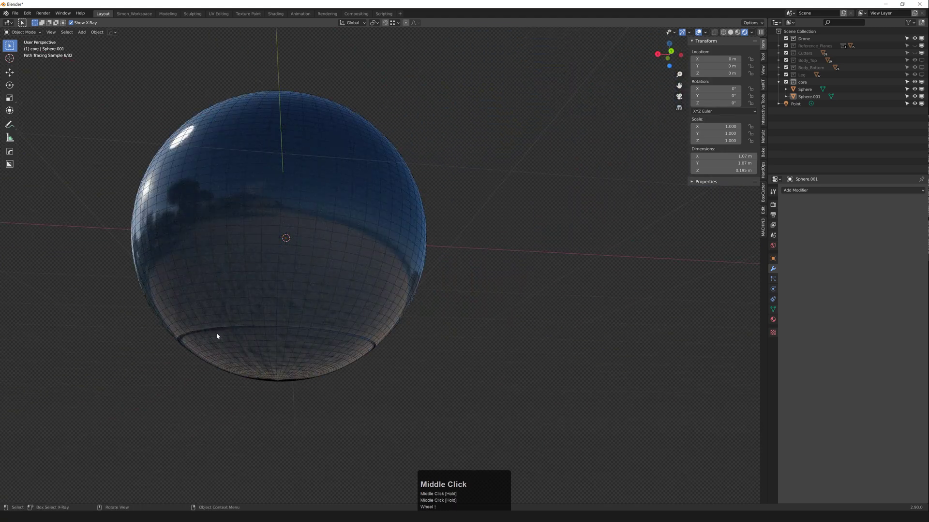
pyautogui.moveTo(363, 331); pyautogui.dragTo(440, 320, button='middle')
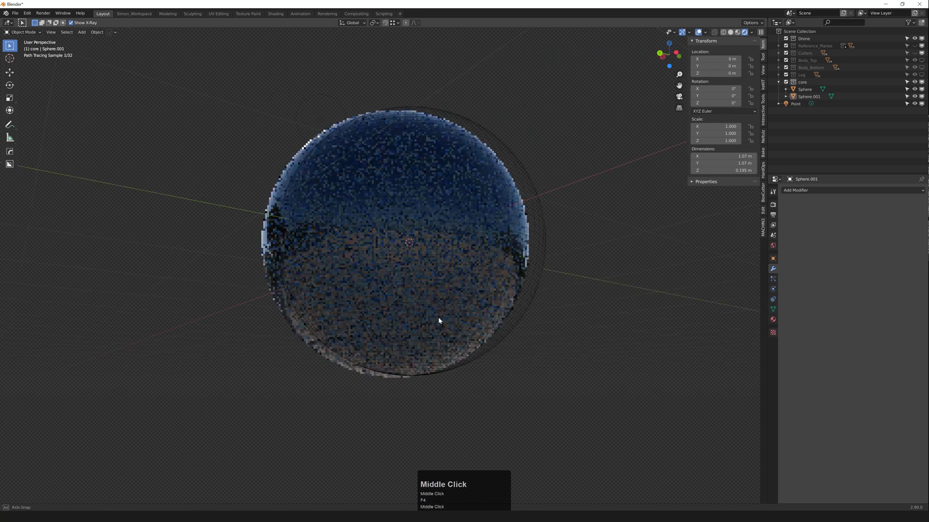
pyautogui.press('z')
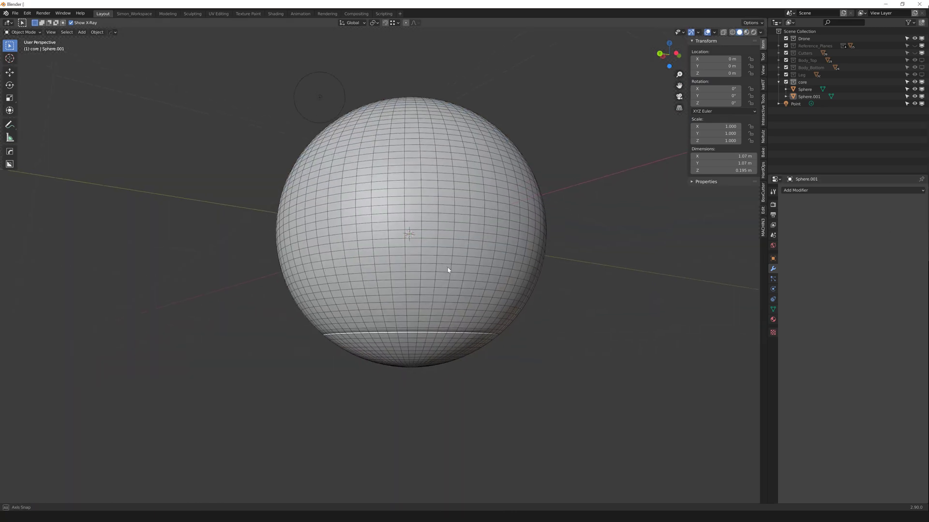
# Step: Show the reference planes again with the sphere sitting above the plane
pyautogui.scroll(2, 428, 296)
pyautogui.moveTo(466, 276); pyautogui.dragTo(477, 279, button='middle')
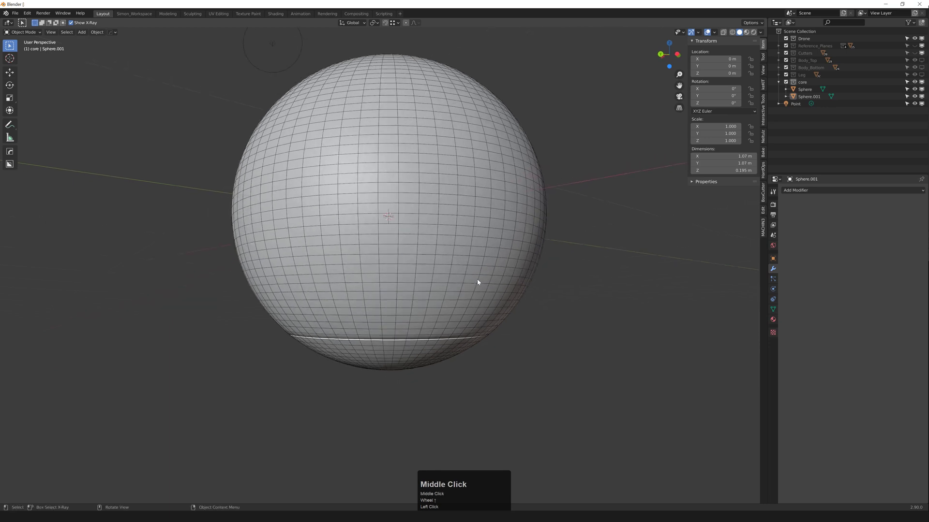
pyautogui.scroll(-1, 476, 280)
pyautogui.hotkey('shift', '2')
pyautogui.scroll(-3, 510, 247)
pyautogui.moveTo(510, 249)
pyautogui.mouseDown(button='middle')
pyautogui.moveTo(494, 263)
pyautogui.moveTo(481, 257)
pyautogui.moveTo(427, 200)
pyautogui.mouseUp(button='middle')
pyautogui.scroll(-2, 489, 251)
# Step: Switch to material preview and isolate the reference plane Cube.014 in local view with MACHIN3 Focus
pyautogui.press('z')
pyautogui.click(425, 202)
pyautogui.press('/')
pyautogui.scroll(1, 503, 269)
pyautogui.moveTo(514, 275); pyautogui.dragTo(508, 275, button='middle')
pyautogui.scroll(-2, 507, 276)
pyautogui.click(721, 286)
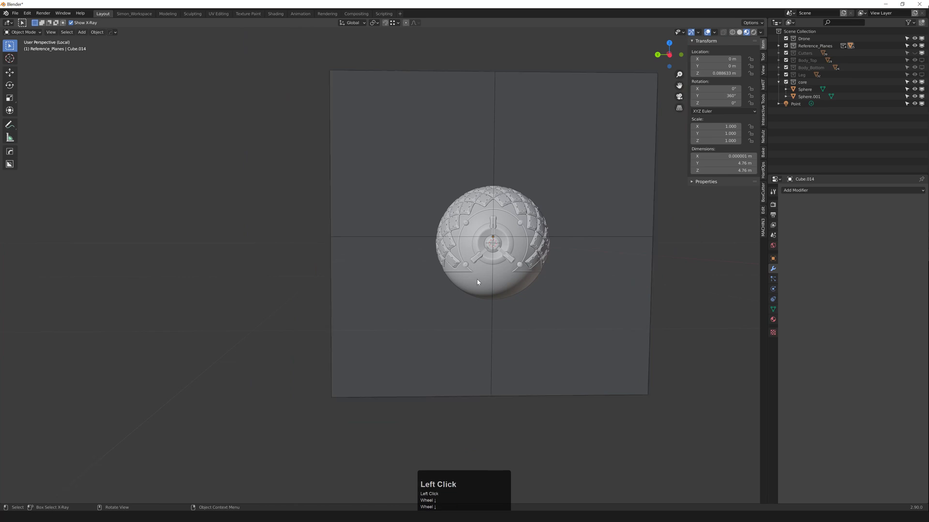
# Step: Add a cube and move its origin to its top face
pyautogui.moveTo(489, 275); pyautogui.dragTo(487, 273, button='middle')
pyautogui.hotkey('shift', 'a')
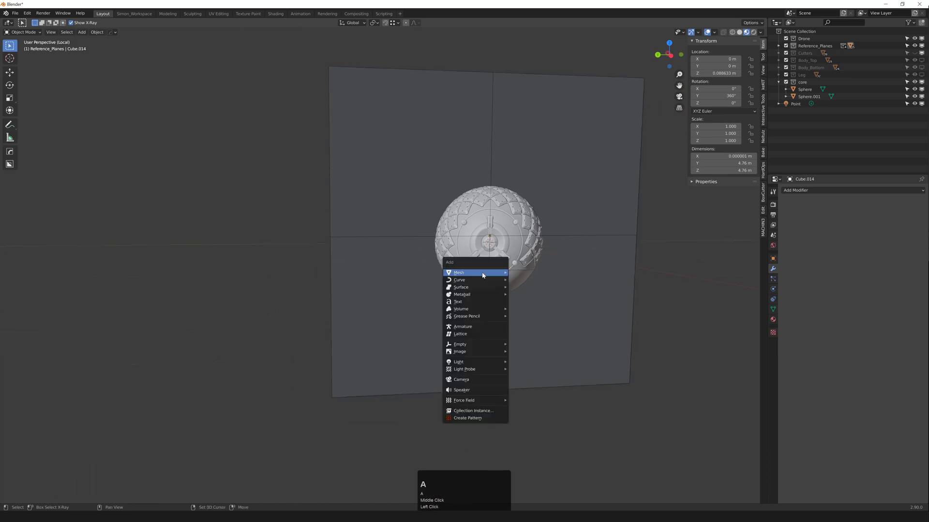
pyautogui.moveTo(486, 273)
pyautogui.click(535, 288)
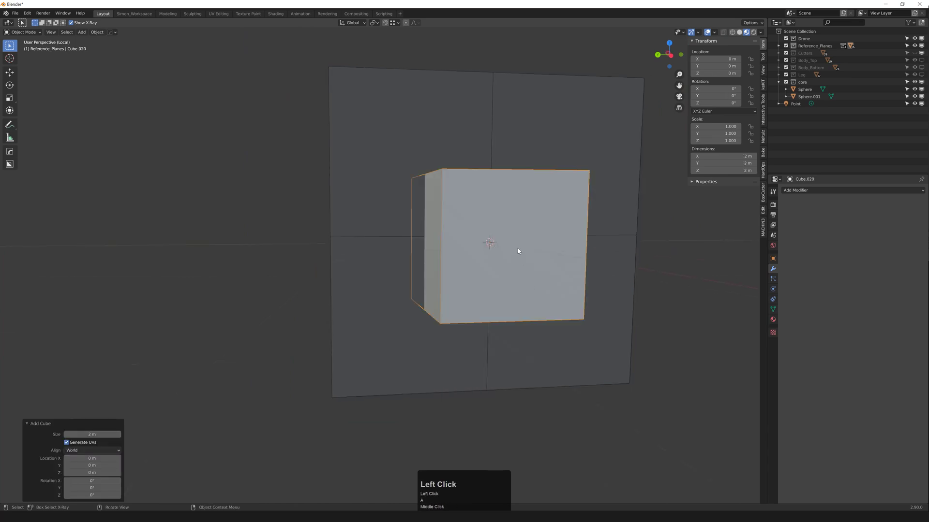
pyautogui.moveTo(517, 249); pyautogui.dragTo(522, 281, button='middle')
pyautogui.press('3')
pyautogui.click(516, 187)
pyautogui.hotkey('alt', 's')
pyautogui.press('Tab')
# Step: Lower the cube beneath the sphere to a Z location of -0.425 m
pyautogui.moveTo(529, 209); pyautogui.dragTo(522, 181, button='middle')
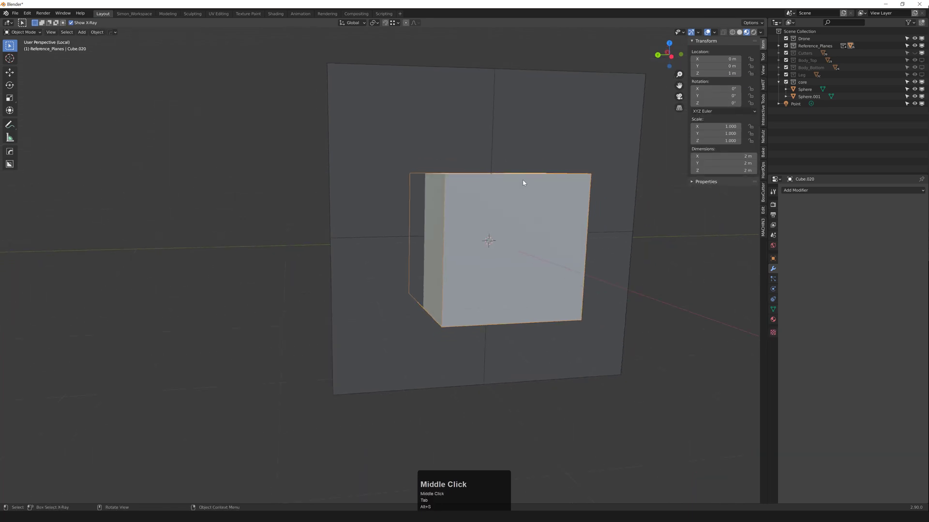
pyautogui.press('g')
pyautogui.middleClick(523, 196)
pyautogui.click(518, 274)
pyautogui.press('`')
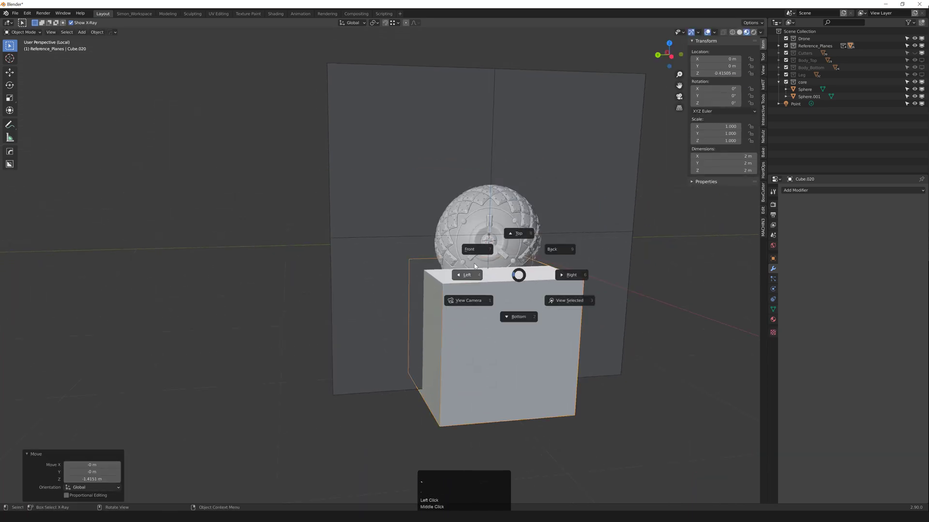
pyautogui.click(475, 266)
pyautogui.scroll(4, 488, 250)
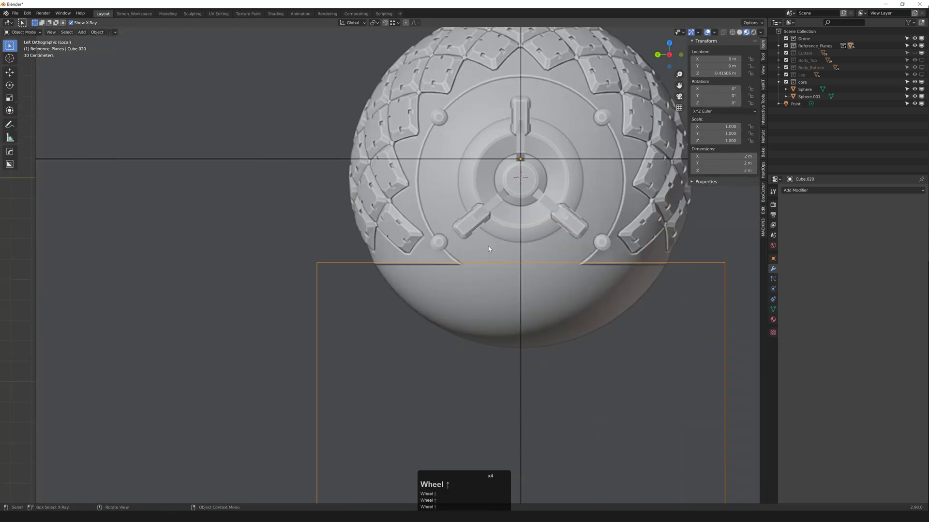
pyautogui.press('g')
pyautogui.middleClick(489, 248)
pyautogui.click(492, 248)
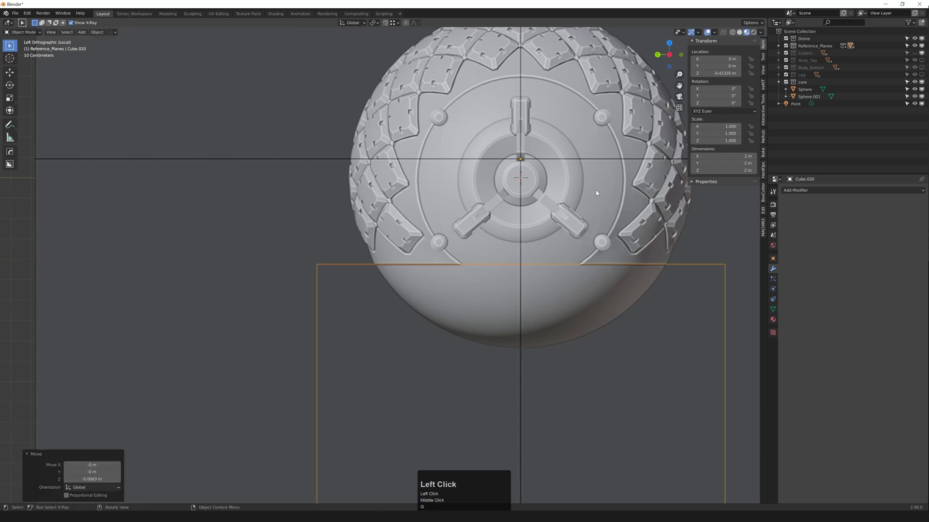
pyautogui.click(721, 73)
pyautogui.press('Right')
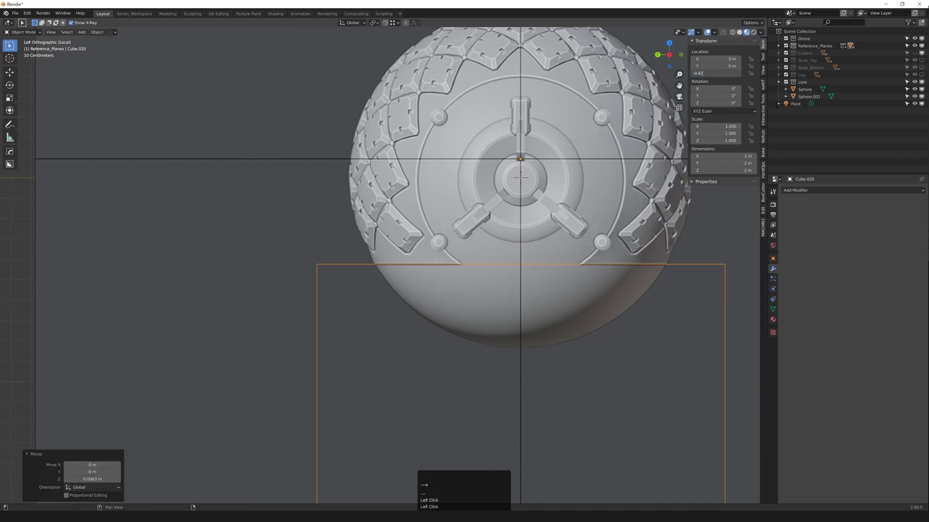
pyautogui.write('5')
pyautogui.press('Return')
# Step: Deselect the cube and exit local view so the whole scene shows again
pyautogui.scroll(-5, 576, 258)
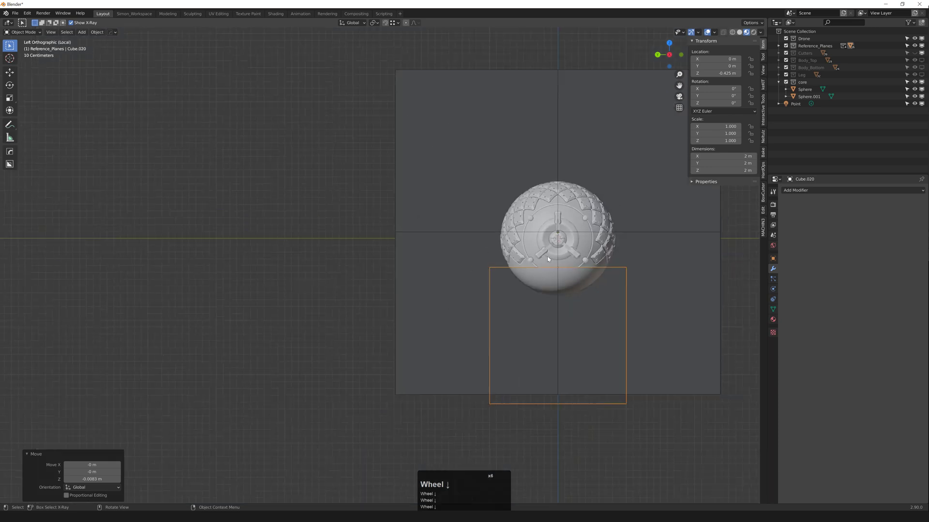
pyautogui.moveTo(576, 258)
pyautogui.mouseDown(button='middle')
pyautogui.moveTo(568, 280)
pyautogui.moveTo(558, 258)
pyautogui.mouseUp(button='middle')
pyautogui.press('F3')
pyautogui.scroll(1, 568, 279)
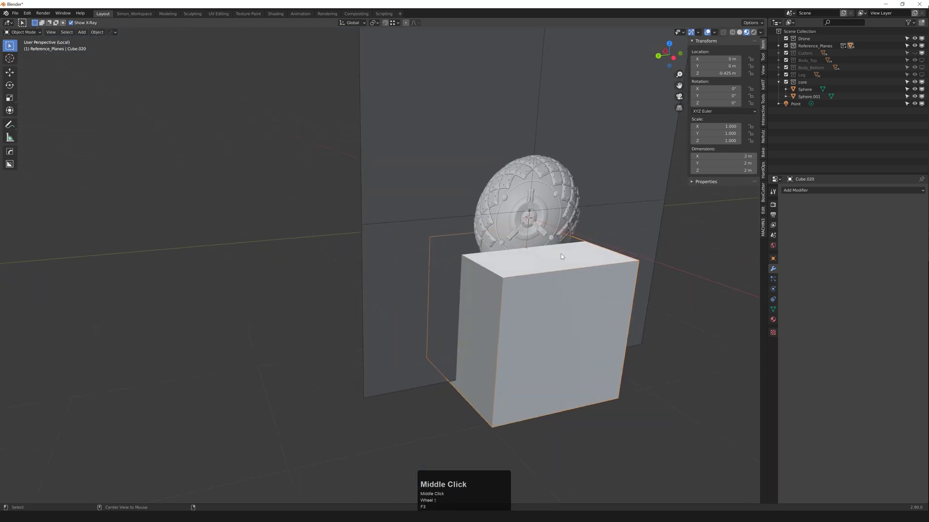
pyautogui.scroll(-3, 657, 291)
pyautogui.scroll(1, 679, 285)
pyautogui.click(678, 279)
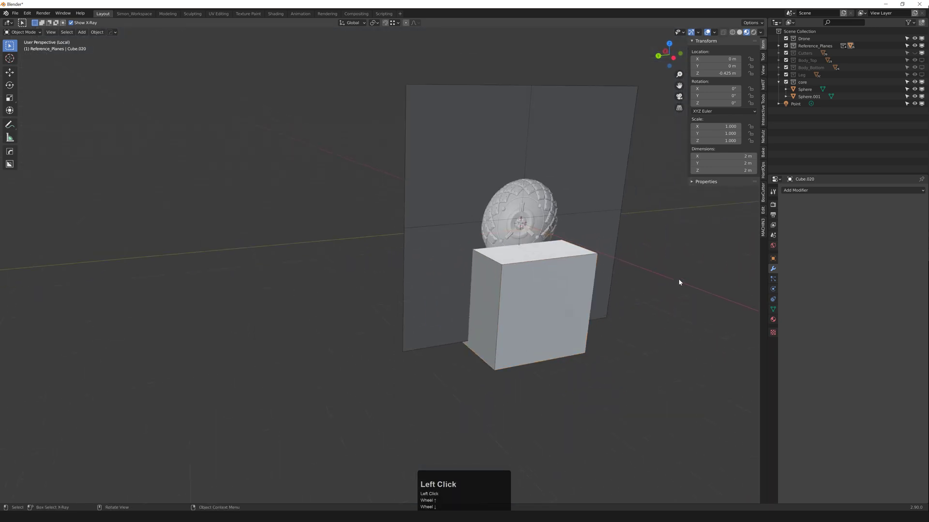
pyautogui.scroll(2, 678, 278)
pyautogui.hotkey('ctrl', 'f')
pyautogui.press('f')
pyautogui.scroll(1, 639, 263)
pyautogui.moveTo(649, 274); pyautogui.dragTo(523, 273, button='middle')
# Step: Cut the sphere with the cube using a HardOps difference boolean switched to Slash
pyautogui.click(507, 238)
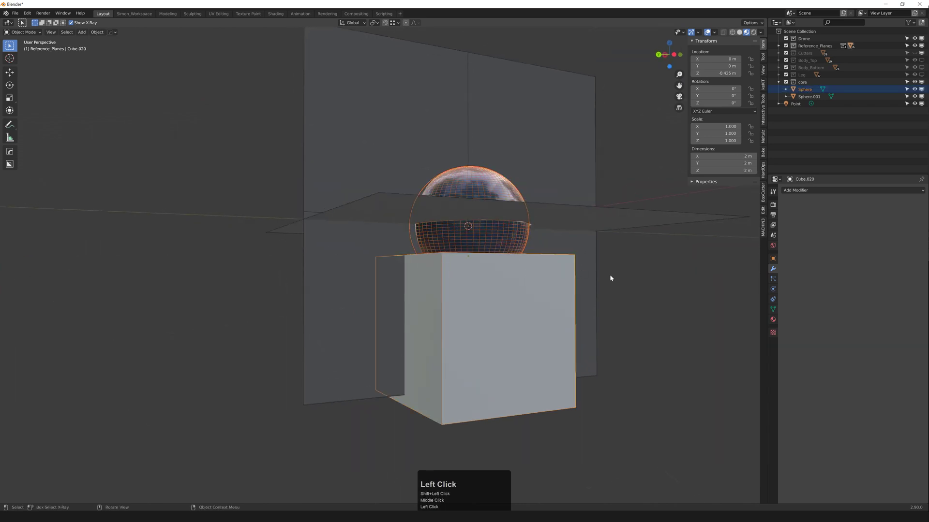
pyautogui.click(608, 277)
pyautogui.click(529, 260)
pyautogui.keyDown('shift'); pyautogui.click(507, 241); pyautogui.keyUp('shift')
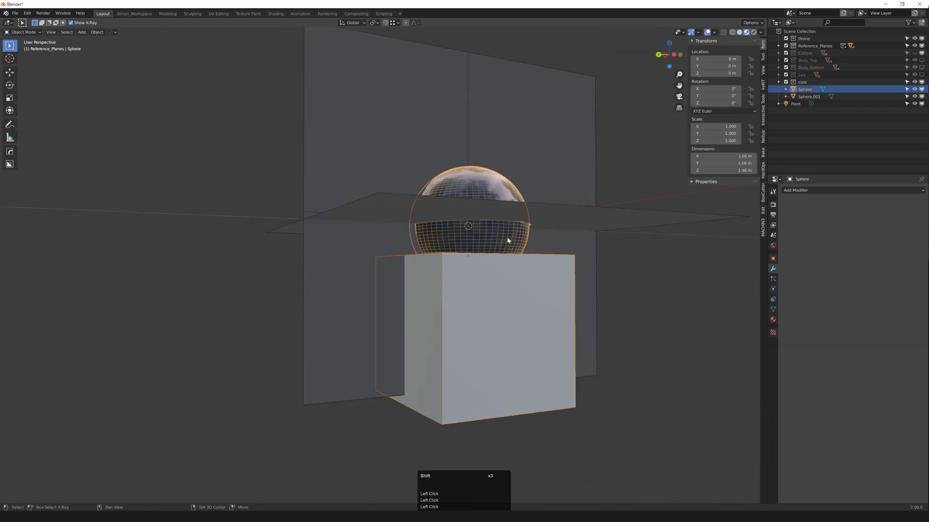
pyautogui.press('ctrl+KP_Subtract')
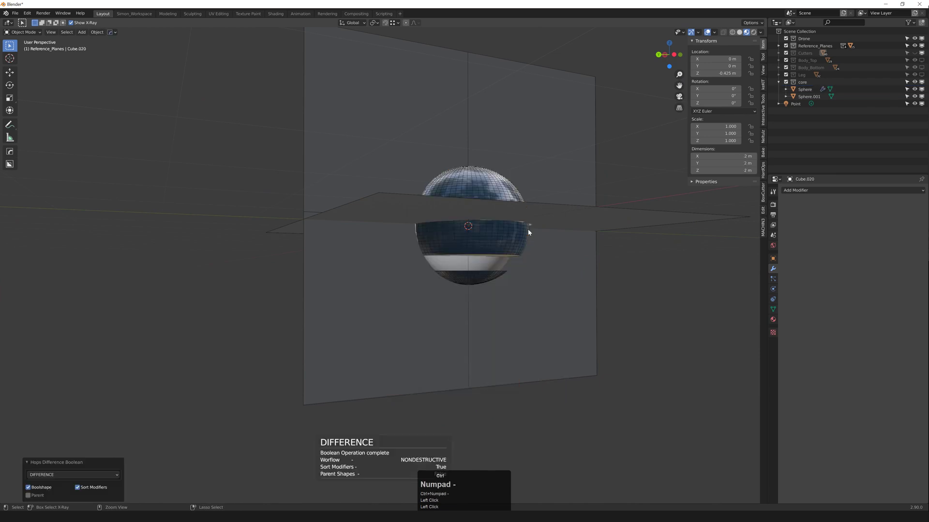
pyautogui.click(57, 473)
pyautogui.click(46, 460)
# Step: Apply the modifiers on the sliced middle band piece
pyautogui.scroll(2, 502, 252)
pyautogui.moveTo(493, 258); pyautogui.dragTo(480, 235, button='middle')
pyautogui.click(481, 235)
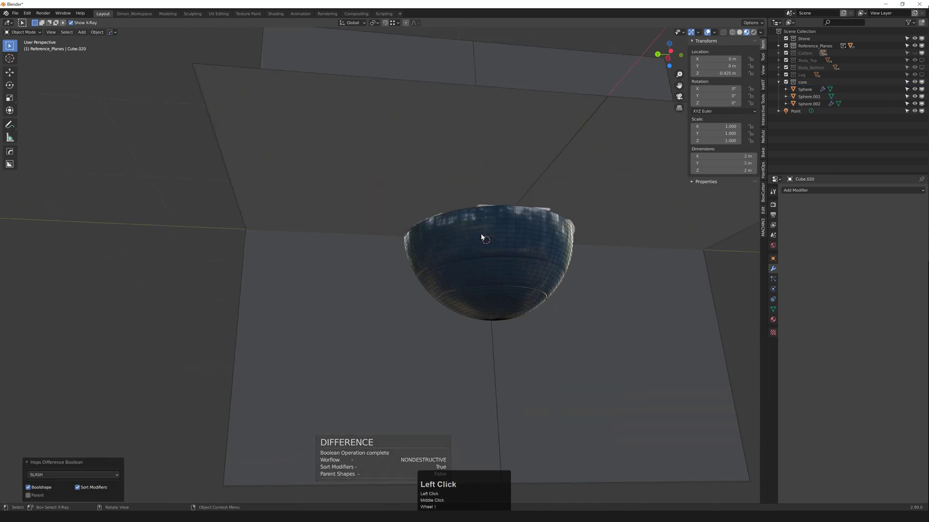
pyautogui.click(483, 279)
pyautogui.click(500, 277)
pyautogui.click(502, 270)
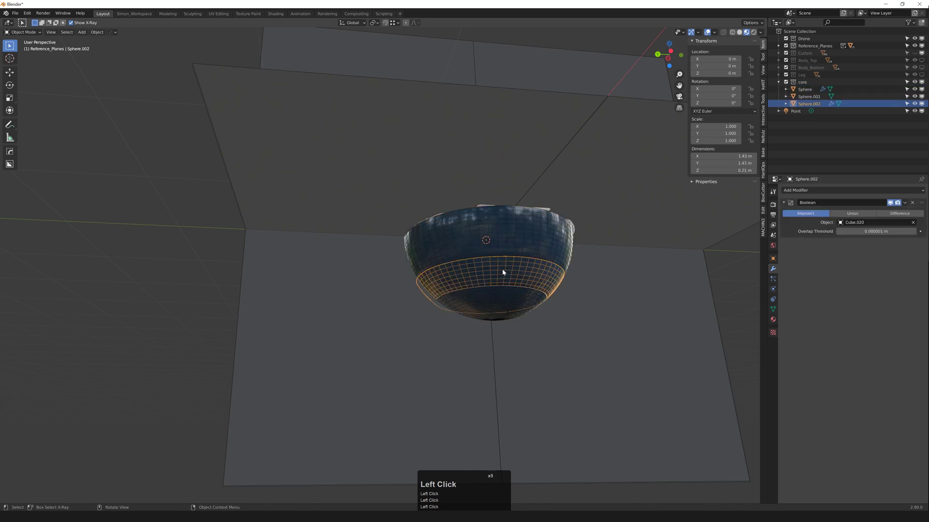
pyautogui.moveTo(503, 270); pyautogui.dragTo(507, 273, button='middle')
pyautogui.press('q')
pyautogui.moveTo(511, 265)
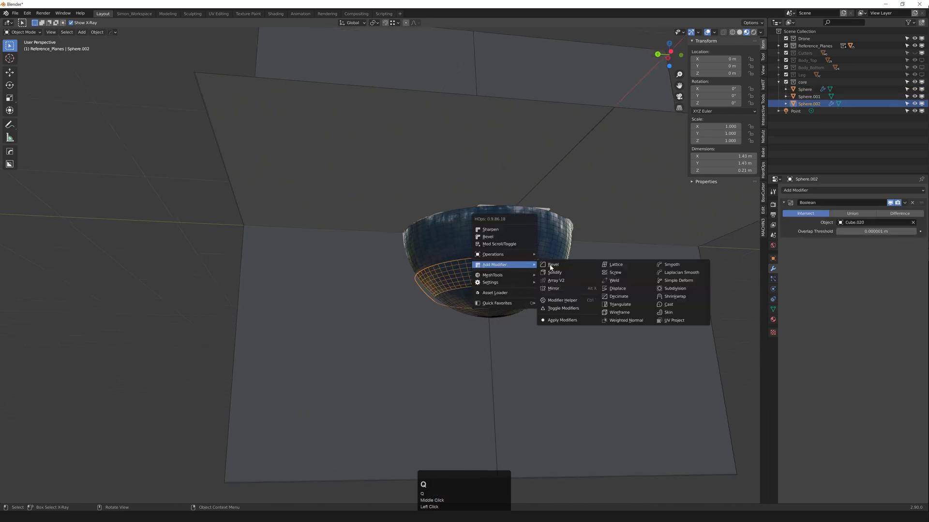
pyautogui.click(559, 320)
# Step: Apply the boolean modifier on the main sphere piece
pyautogui.click(534, 242)
pyautogui.press('q')
pyautogui.moveTo(540, 245)
pyautogui.click(597, 300)
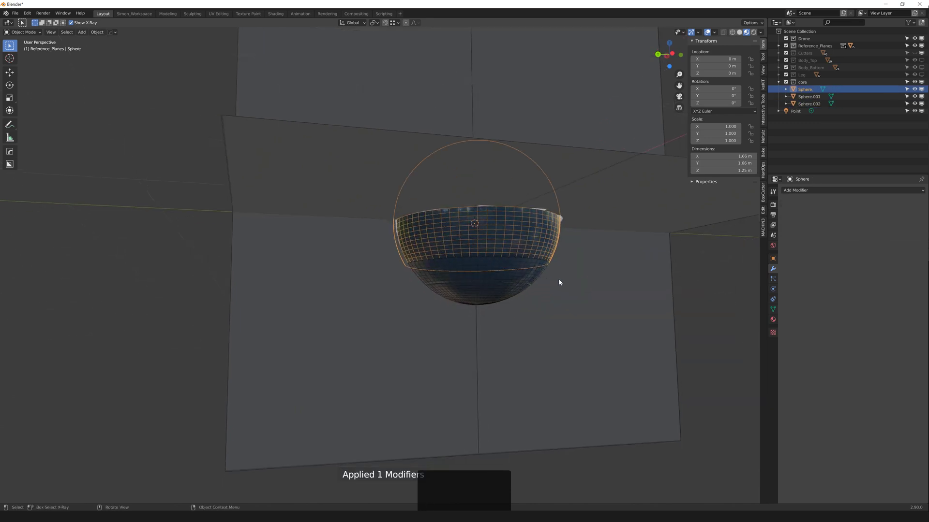
pyautogui.moveTo(558, 278); pyautogui.dragTo(548, 302, button='middle')
pyautogui.scroll(-3, 541, 256)
pyautogui.click(540, 246)
pyautogui.scroll(1, 541, 254)
pyautogui.moveTo(540, 244); pyautogui.dragTo(557, 275, button='middle')
# Step: Isolate the sphere together with its vertical reference plane in local view
pyautogui.moveTo(557, 276); pyautogui.dragTo(457, 264, button='middle')
pyautogui.click(465, 248)
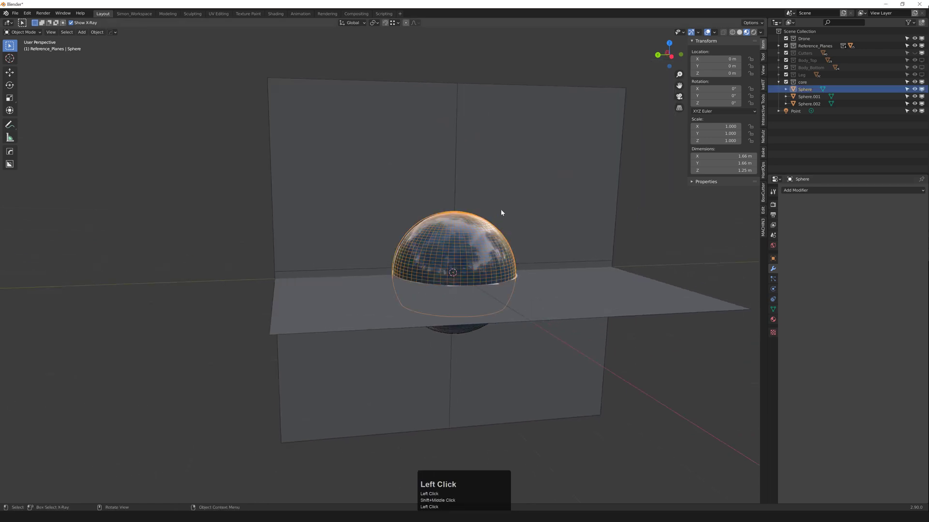
pyautogui.keyDown('shift'); pyautogui.click(499, 205); pyautogui.keyUp('shift')
pyautogui.press('f')
pyautogui.click(544, 262)
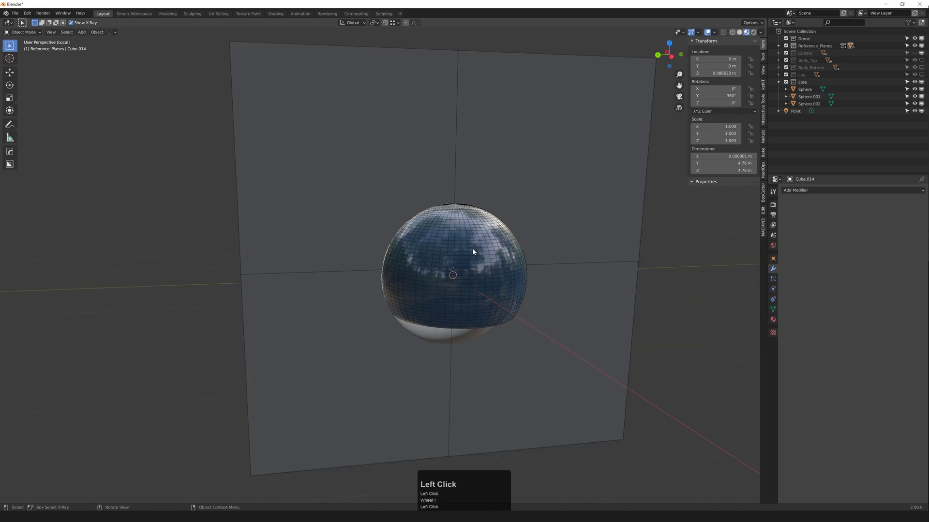
# Step: View the sphere from the left and bring up the Add menu
pyautogui.click(472, 248)
pyautogui.moveTo(472, 248); pyautogui.dragTo(481, 271, button='middle')
pyautogui.press('`')
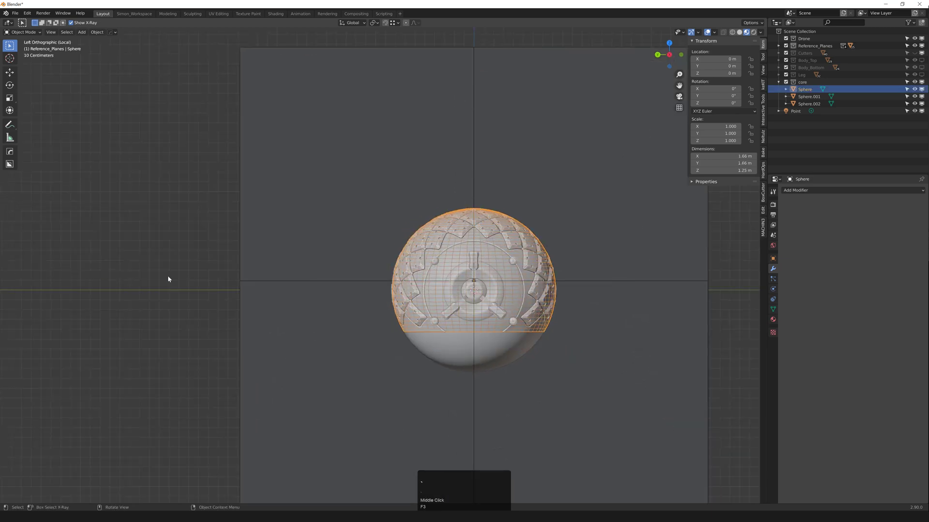
pyautogui.click(167, 279)
pyautogui.scroll(2, 424, 283)
pyautogui.hotkey('shift', 'a')
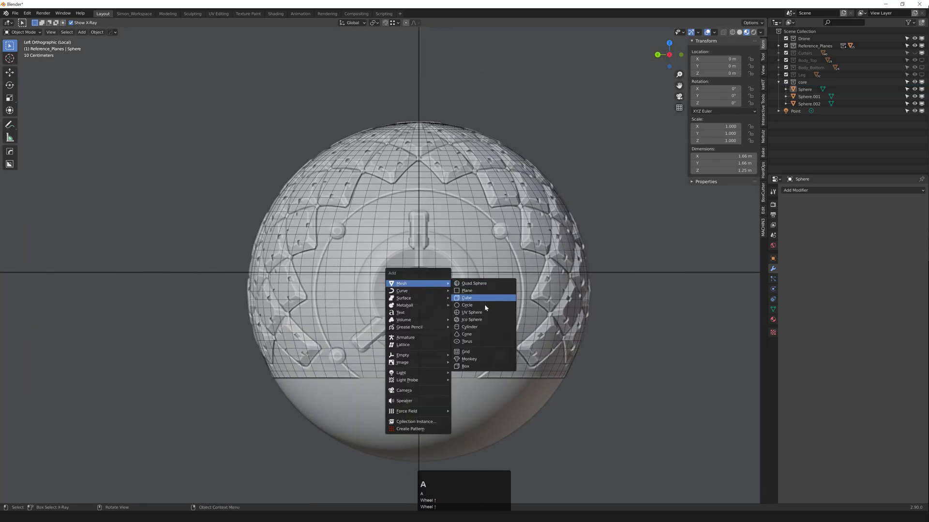
# Step: Add a cylinder with 128 vertices rotated 90° on Y
pyautogui.click(482, 332)
pyautogui.click(94, 412)
pyautogui.write('12')
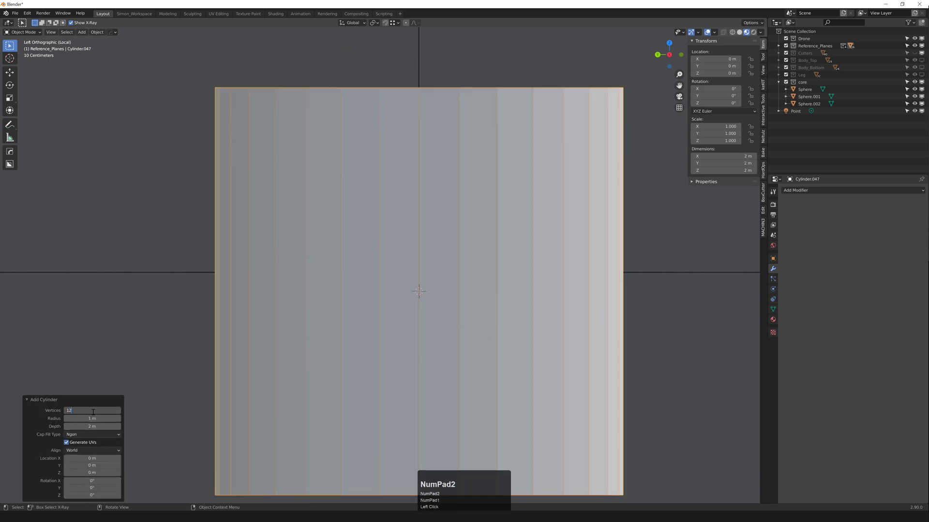
pyautogui.write('8')
pyautogui.press('Return')
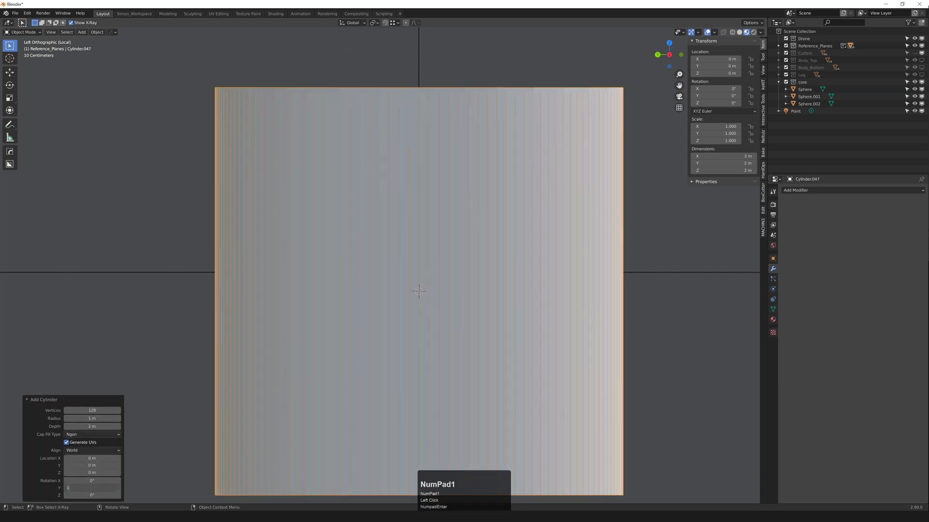
pyautogui.press('Return')
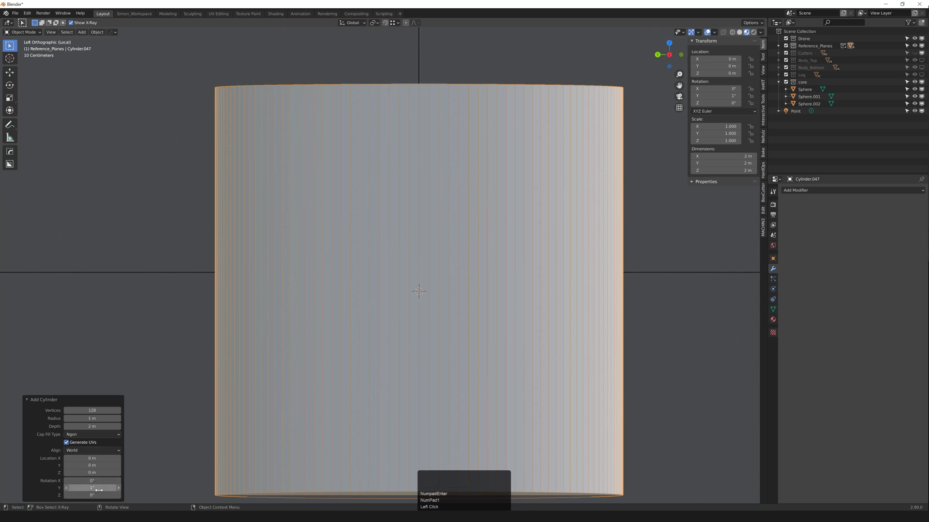
pyautogui.click(99, 490)
pyautogui.write('90')
pyautogui.press('Return')
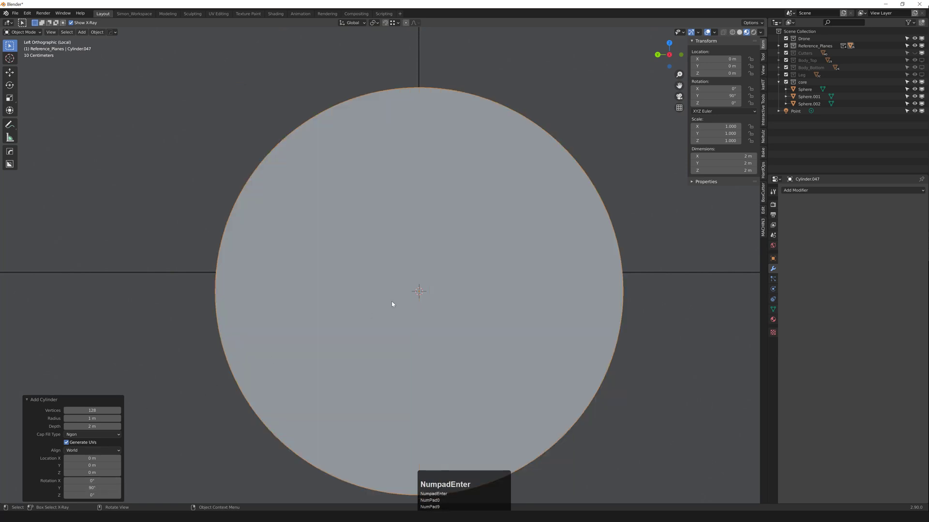
# Step: Scale the cylinder to 0.5 and stretch it along X to 2.09 m through the sphere
pyautogui.press('F3')
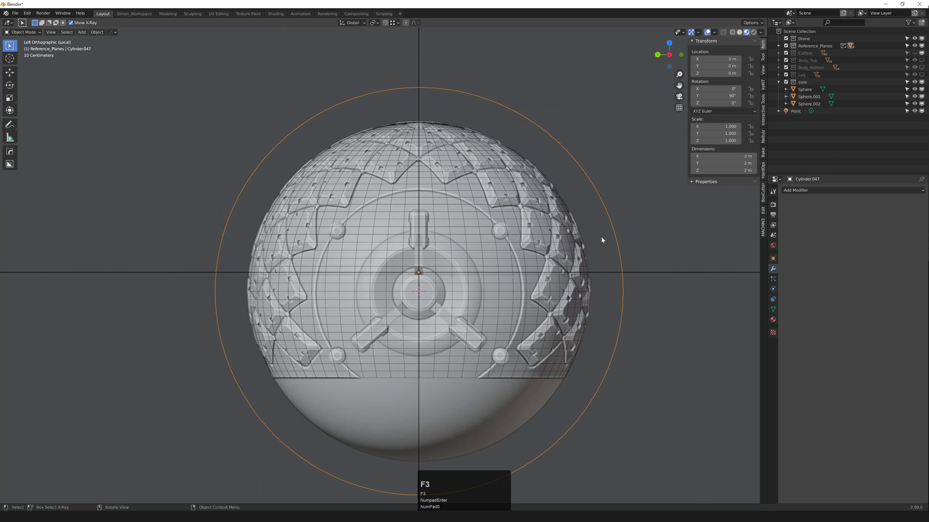
pyautogui.press('s')
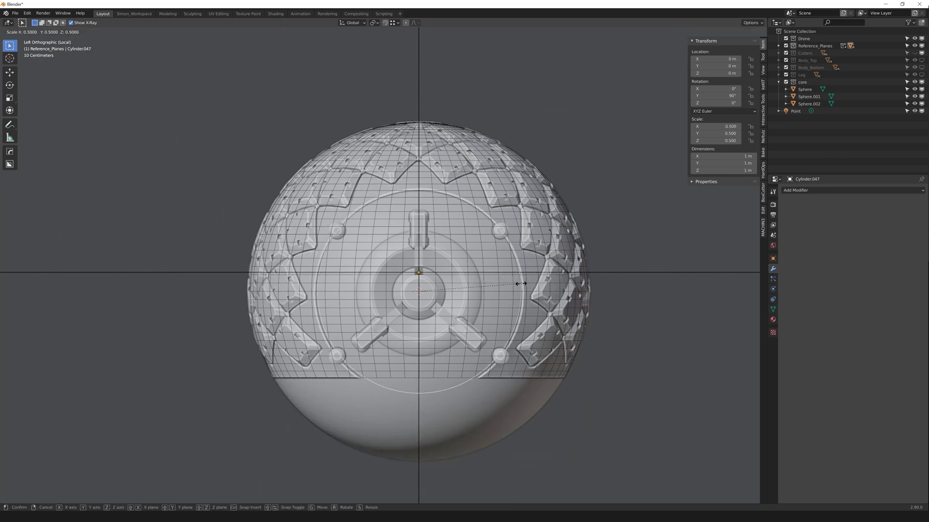
pyautogui.click(521, 284)
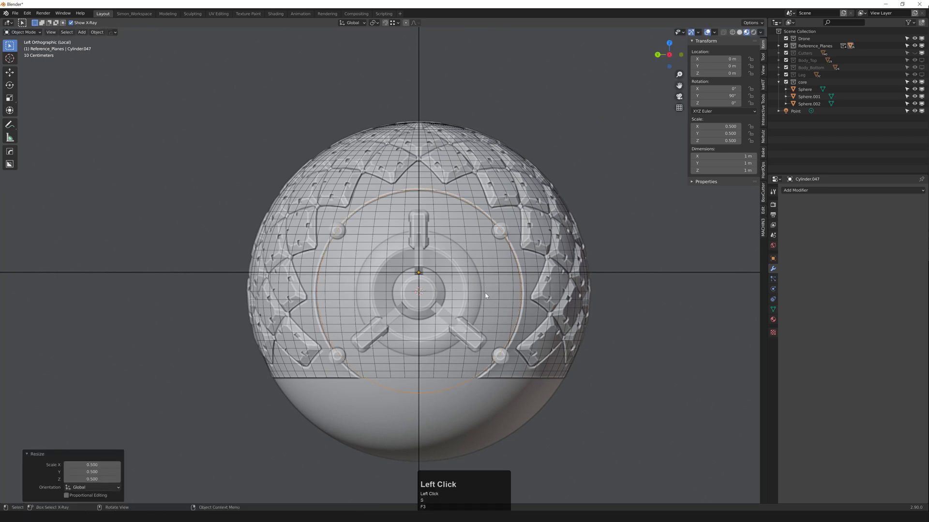
pyautogui.scroll(2, 411, 224)
pyautogui.scroll(-1, 397, 221)
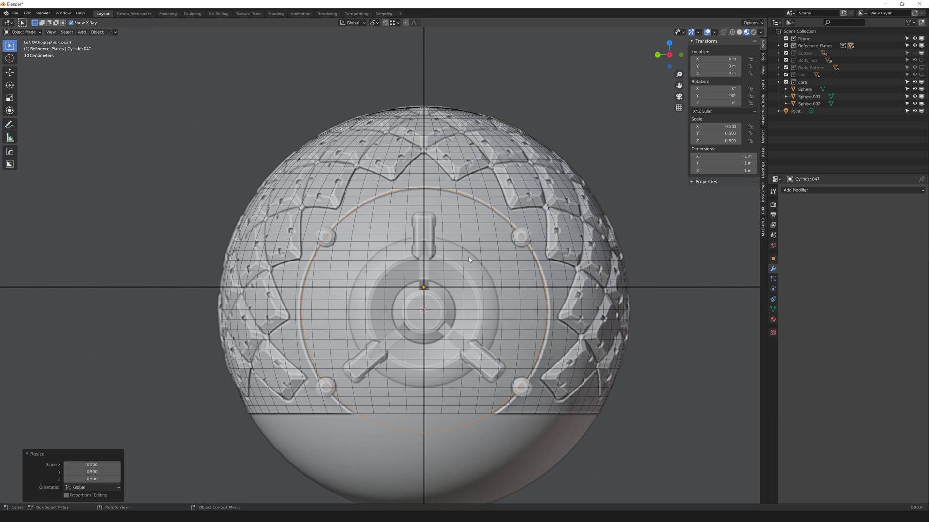
pyautogui.moveTo(451, 264)
pyautogui.mouseDown(button='middle')
pyautogui.moveTo(489, 275)
pyautogui.moveTo(450, 269)
pyautogui.mouseUp(button='middle')
pyautogui.scroll(-1, 489, 276)
pyautogui.press('s')
pyautogui.press('x')
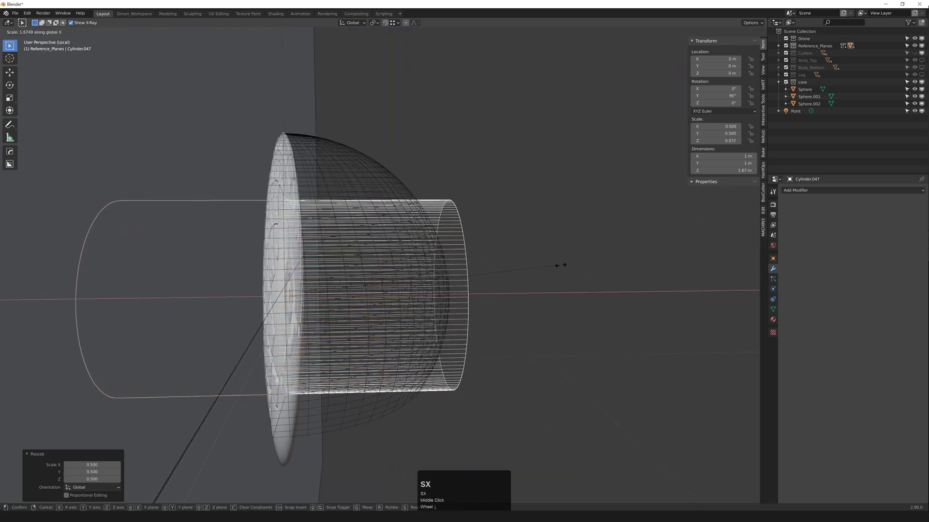
pyautogui.click(623, 266)
pyautogui.moveTo(623, 266); pyautogui.dragTo(535, 259, button='middle')
# Step: Duplicate the cylinder as Cylinder.048
pyautogui.press('`')
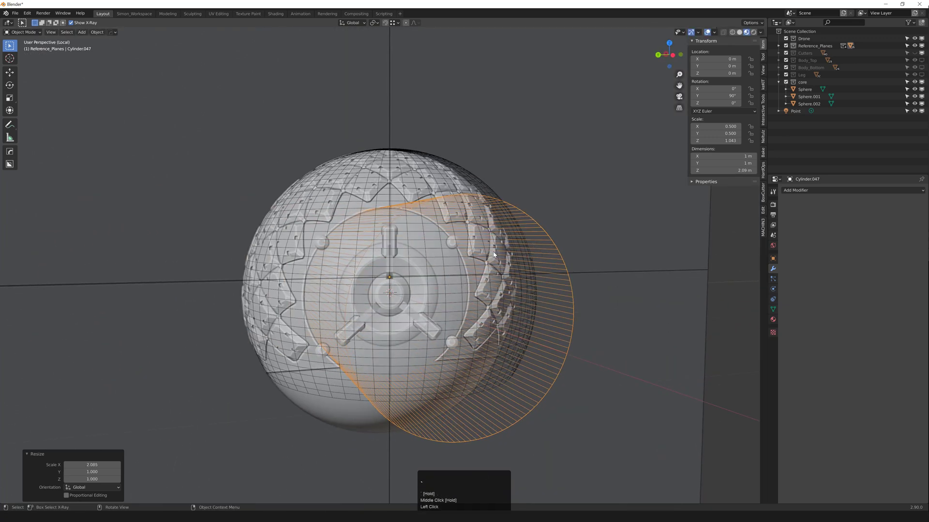
pyautogui.scroll(2, 493, 257)
pyautogui.hotkey('shift', 'd')
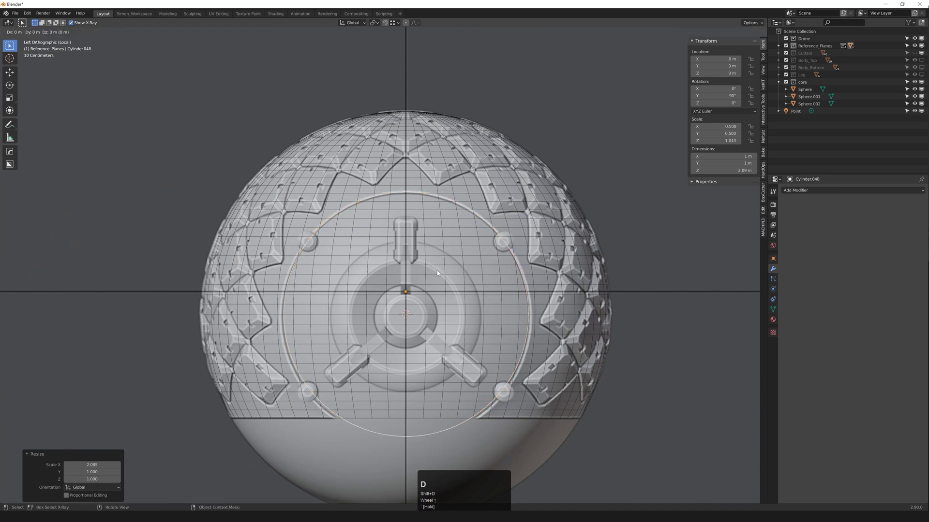
# Step: Shrink the duplicate and lengthen it along X into a 0.605 m wide, 2.32 m inner cylinder
pyautogui.rightClick(436, 271)
pyautogui.press('s')
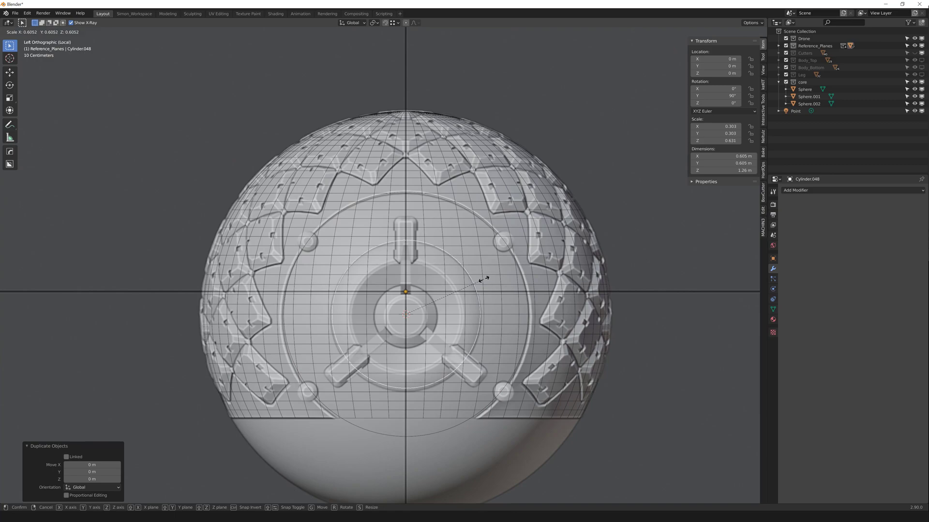
pyautogui.click(484, 279)
pyautogui.moveTo(484, 279); pyautogui.dragTo(493, 292, button='middle')
pyautogui.scroll(-2, 493, 292)
pyautogui.press('s')
pyautogui.press('x')
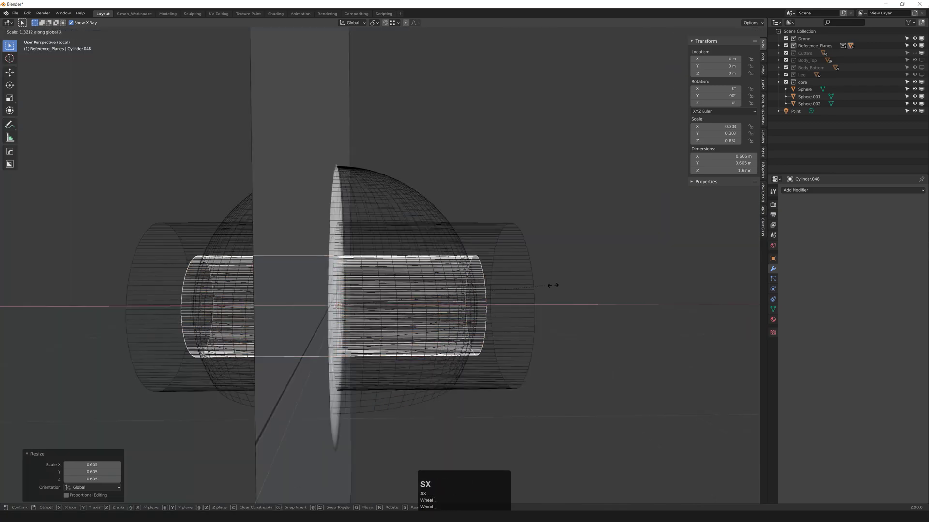
pyautogui.click(620, 286)
# Step: Show the outer cylinder as solid and select the inner cylinder
pyautogui.moveTo(621, 286); pyautogui.dragTo(523, 293, button='middle')
pyautogui.scroll(2, 534, 296)
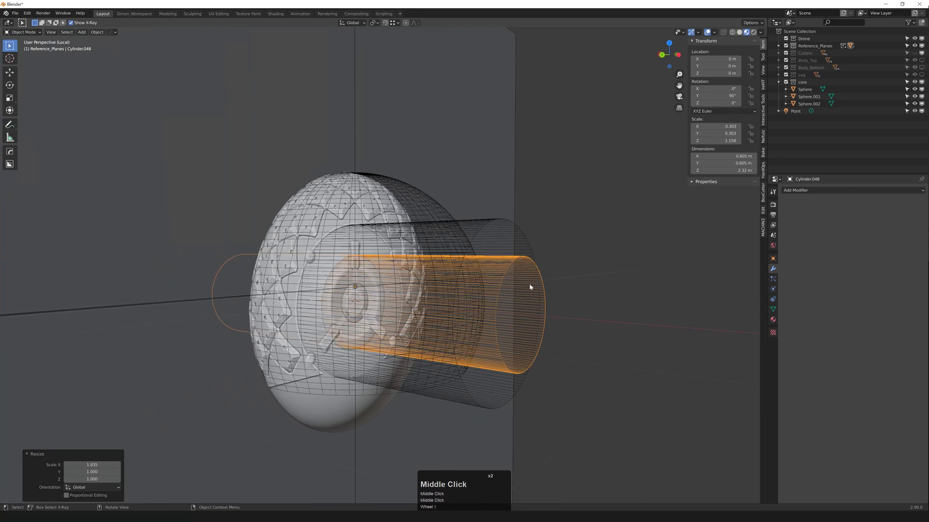
pyautogui.scroll(-1, 529, 285)
pyautogui.hotkey('shift', 'z')
pyautogui.hotkey('shift', 'z')
pyautogui.press('F3')
pyautogui.click(493, 240)
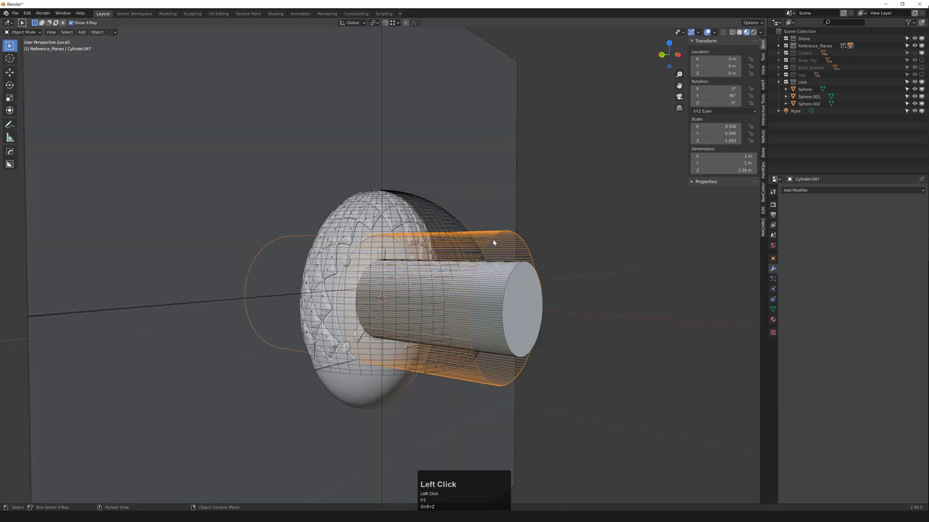
pyautogui.press('F3')
pyautogui.click(518, 300)
# Step: Duplicate the inner cylinder's end face along X and separate it as a disc object
pyautogui.press('3')
pyautogui.click(518, 301)
pyautogui.moveTo(517, 300); pyautogui.dragTo(562, 281, button='middle')
pyautogui.press('d')
pyautogui.click(622, 298)
pyautogui.press('Tab')
# Step: Show the sphere as solid again and deselect it
pyautogui.press('Tab')
pyautogui.click(579, 297)
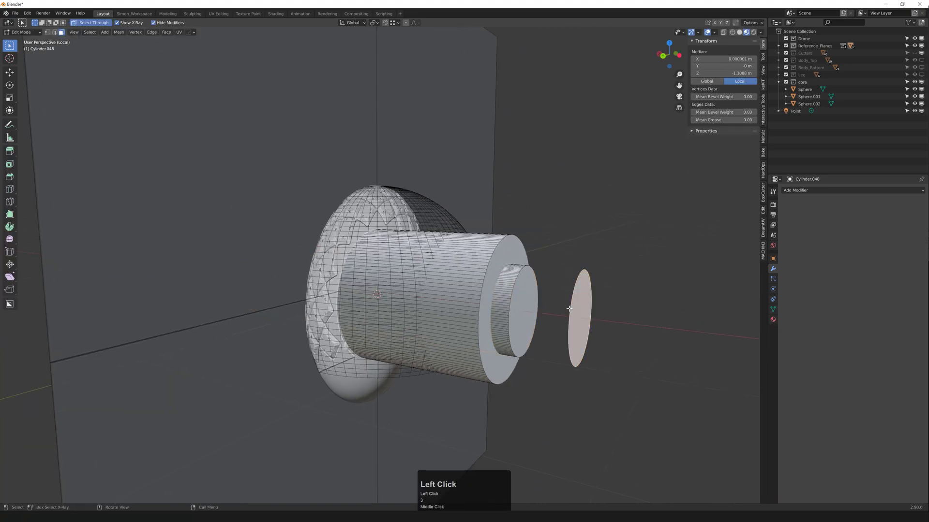
pyautogui.press('p')
pyautogui.click(582, 309)
pyautogui.press('Tab')
pyautogui.click(547, 282)
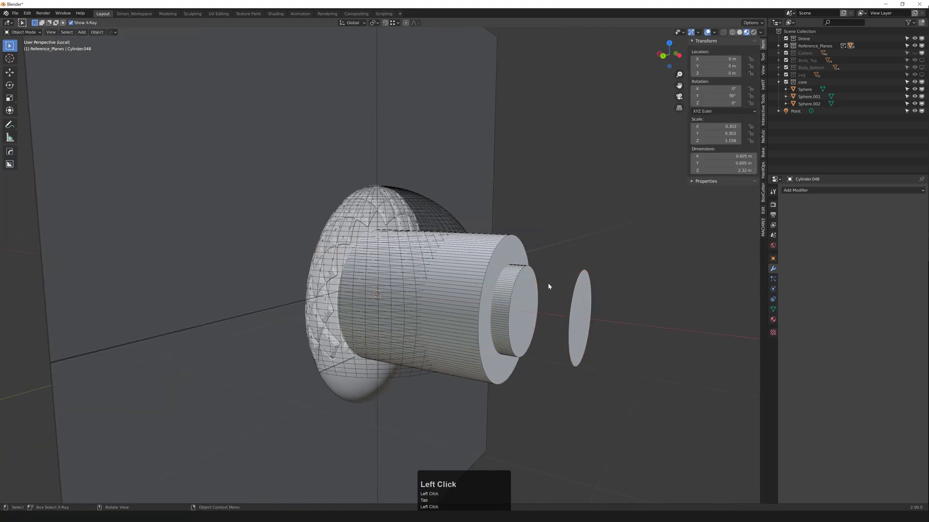
pyautogui.moveTo(524, 283); pyautogui.dragTo(486, 281, button='middle')
pyautogui.click(458, 221)
pyautogui.press('F3')
pyautogui.click(537, 238)
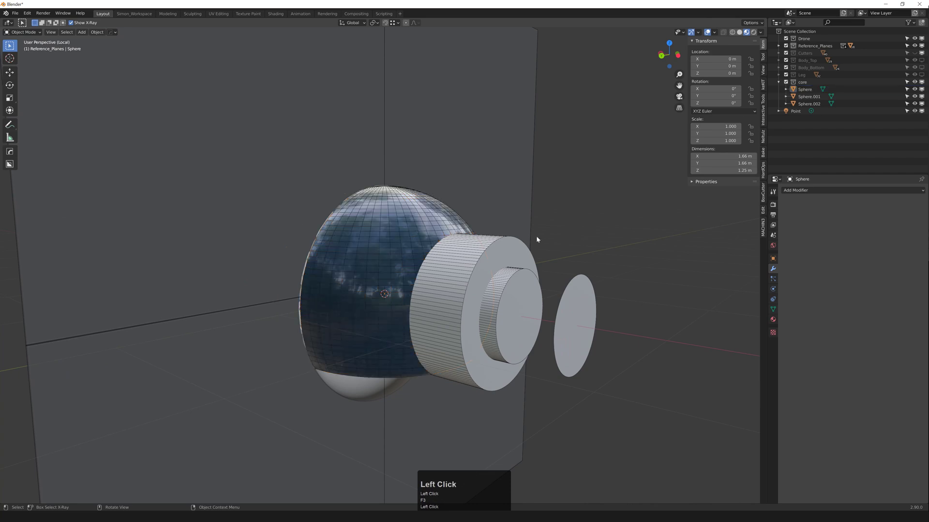
# Step: Boolean-cut the sphere with the outer cylinder, switching the operation to slash
pyautogui.click(479, 250)
pyautogui.keyDown('shift'); pyautogui.click(446, 219); pyautogui.keyUp('shift')
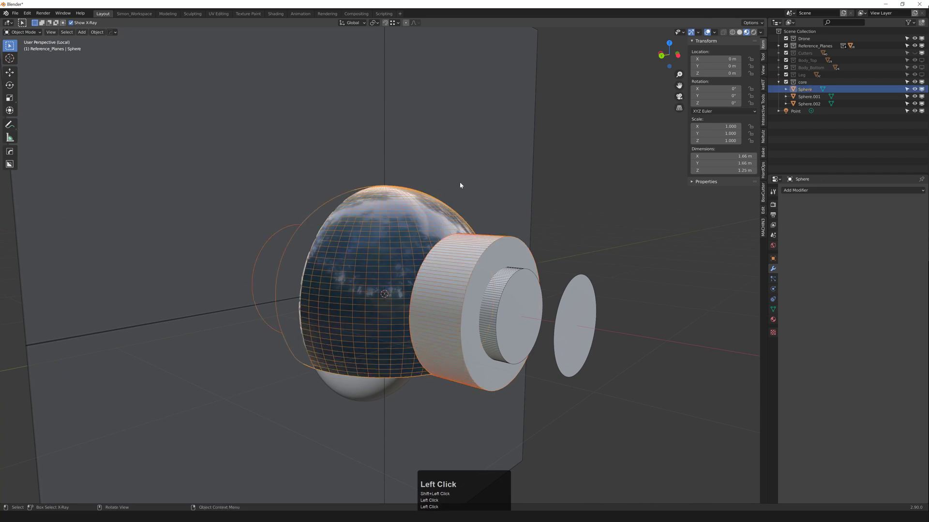
pyautogui.press('ctrl+KP_Subtract')
pyautogui.click(67, 475)
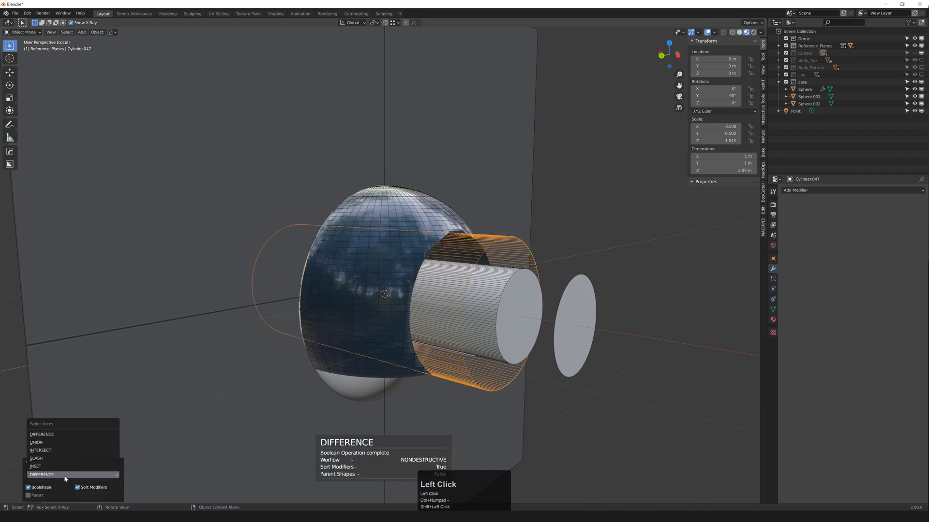
pyautogui.click(62, 465)
# Step: Apply the Boolean cuts permanently on Sphere and Sphere.003 via the HardOps Q menu
pyautogui.click(425, 223)
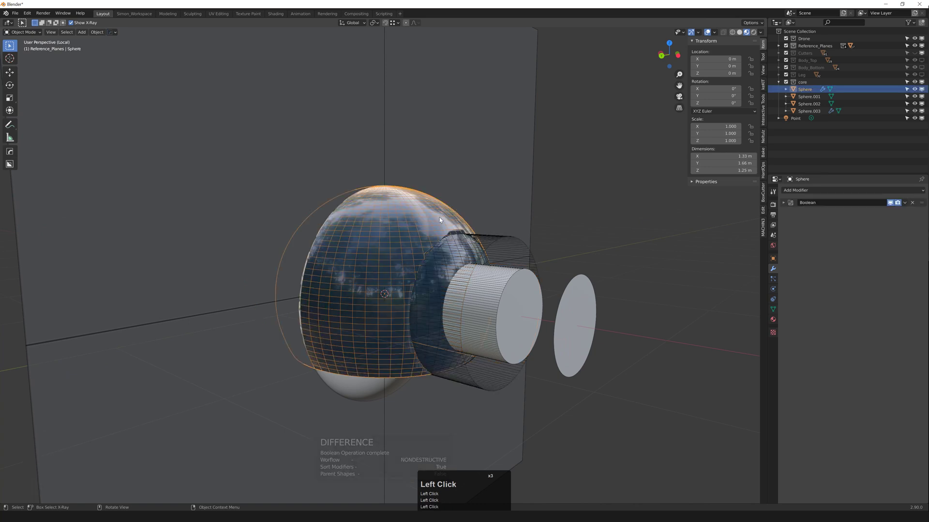
pyautogui.press('q')
pyautogui.moveTo(441, 220)
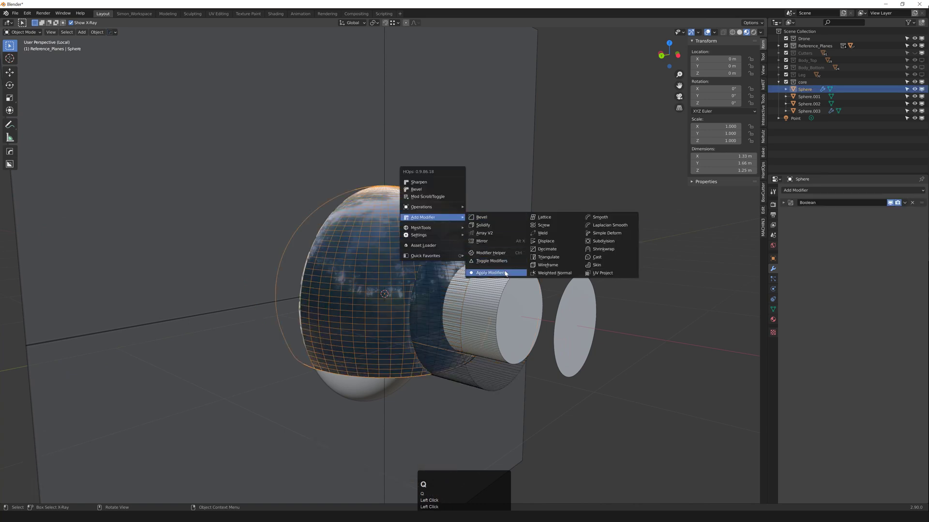
pyautogui.click(489, 273)
pyautogui.click(483, 262)
pyautogui.press('q')
pyautogui.moveTo(483, 260)
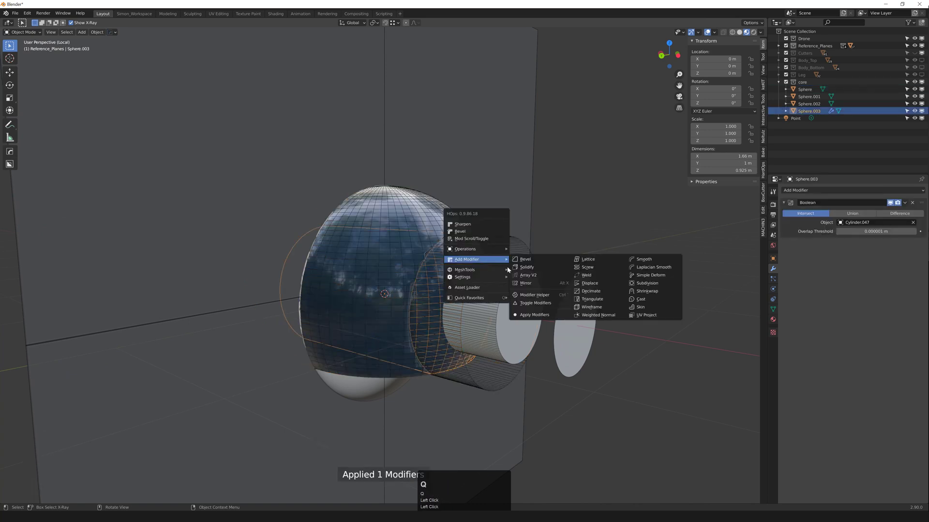
pyautogui.click(547, 315)
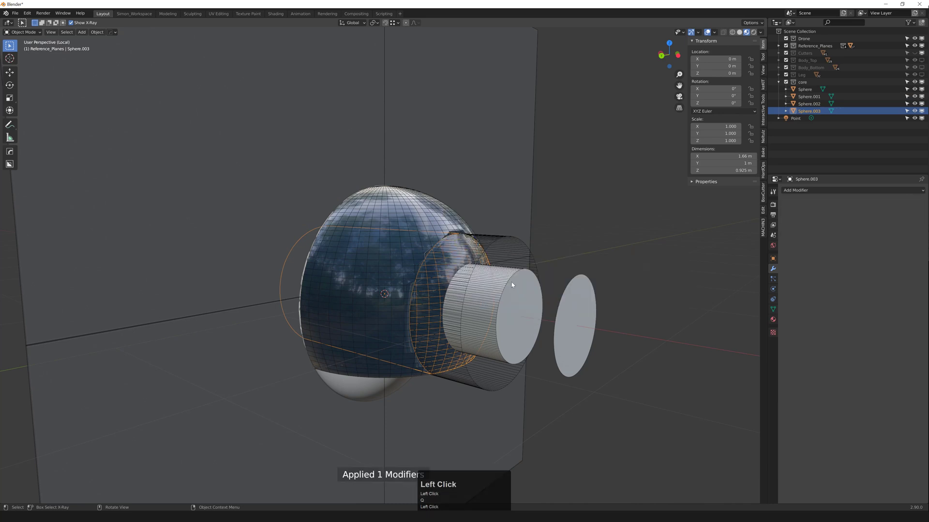
# Step: Difference-cut the cylinder's shape through Sphere.003 with Ctrl+Numpad-
pyautogui.moveTo(511, 282); pyautogui.dragTo(498, 280, button='middle')
pyautogui.click(498, 280)
pyautogui.click(481, 254)
pyautogui.click(483, 252)
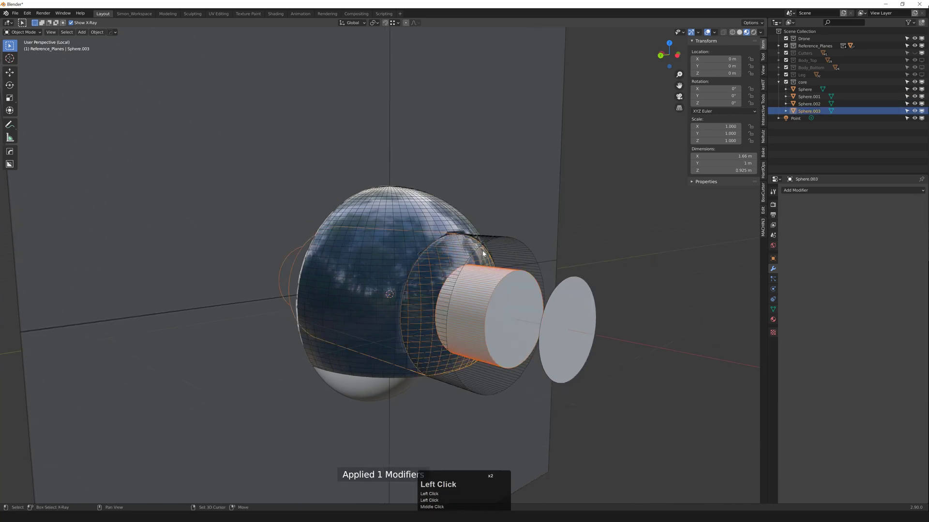
pyautogui.press('ctrl+KP_Subtract')
pyautogui.click(486, 267)
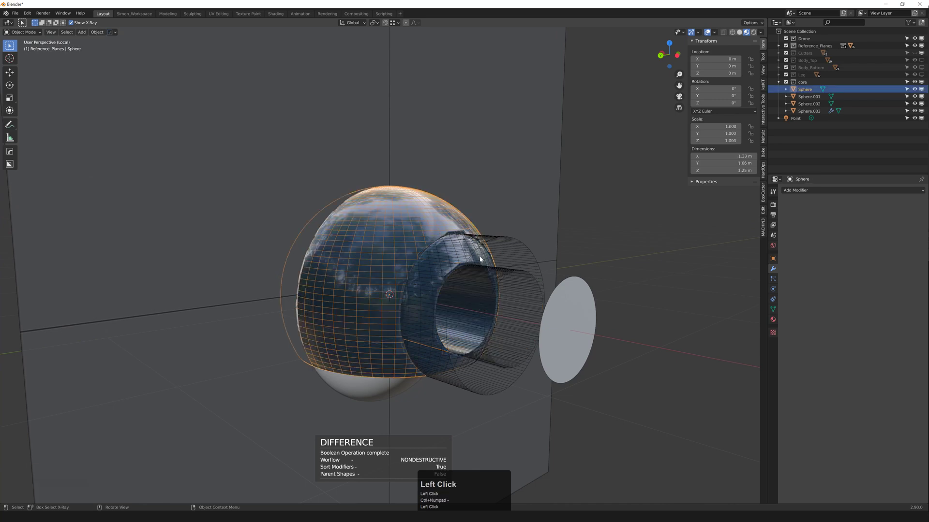
pyautogui.press('q')
pyautogui.click(617, 235)
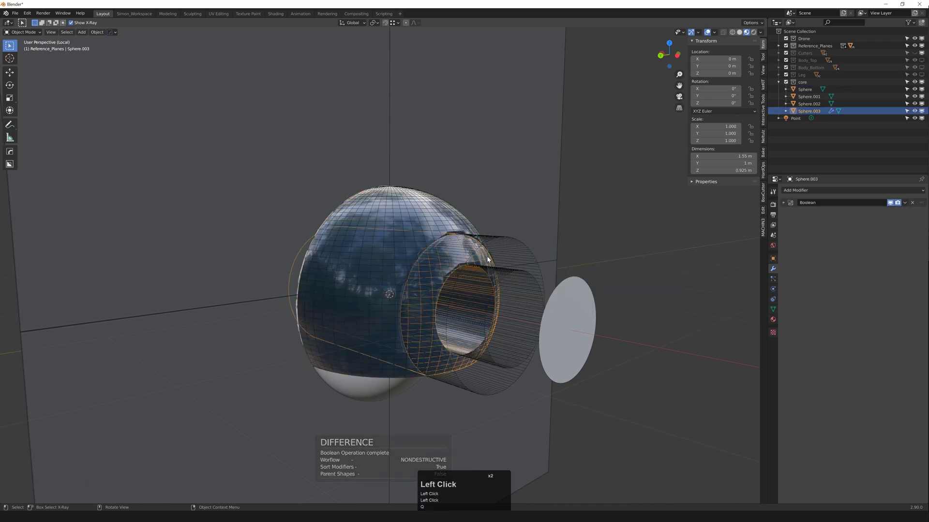
pyautogui.press('q')
pyautogui.click(554, 321)
# Step: Select the flat disc Cylinder.049 and start moving it along the X axis
pyautogui.click(574, 332)
pyautogui.moveTo(574, 332); pyautogui.dragTo(586, 321, button='middle')
pyautogui.press('g')
pyautogui.middleClick(592, 322)
# Step: Place the disc inside the cylinder and view the opening from the left orthographically
pyautogui.click(465, 311)
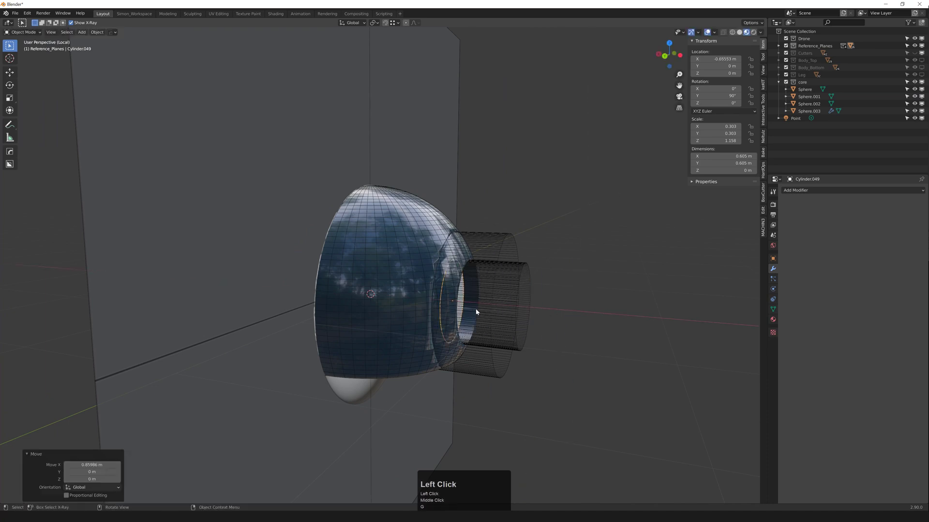
pyautogui.moveTo(477, 313); pyautogui.dragTo(460, 267, button='middle')
pyautogui.scroll(2, 460, 267)
pyautogui.moveTo(466, 229); pyautogui.dragTo(445, 268, button='middle')
pyautogui.scroll(-1, 448, 263)
pyautogui.press('`')
pyautogui.scroll(2, 414, 279)
pyautogui.scroll(2, 417, 275)
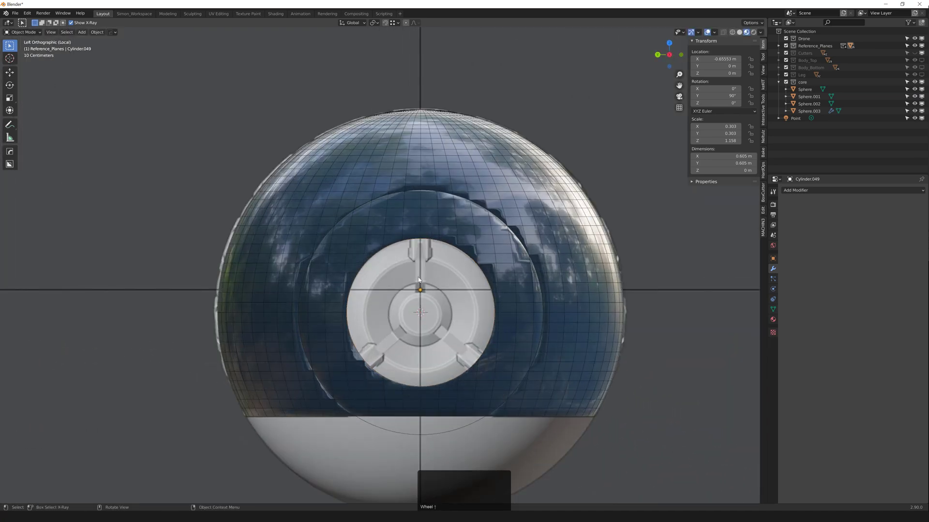
pyautogui.scroll(-1, 422, 265)
# Step: Inset the disc's face twice to create two concentric rings
pyautogui.press('Tab')
pyautogui.click(430, 309)
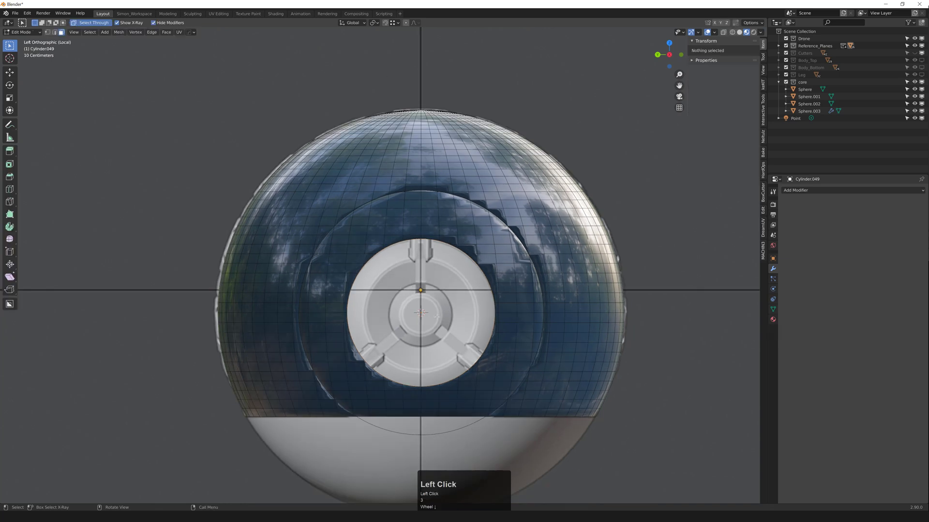
pyautogui.scroll(3, 431, 312)
pyautogui.press('i')
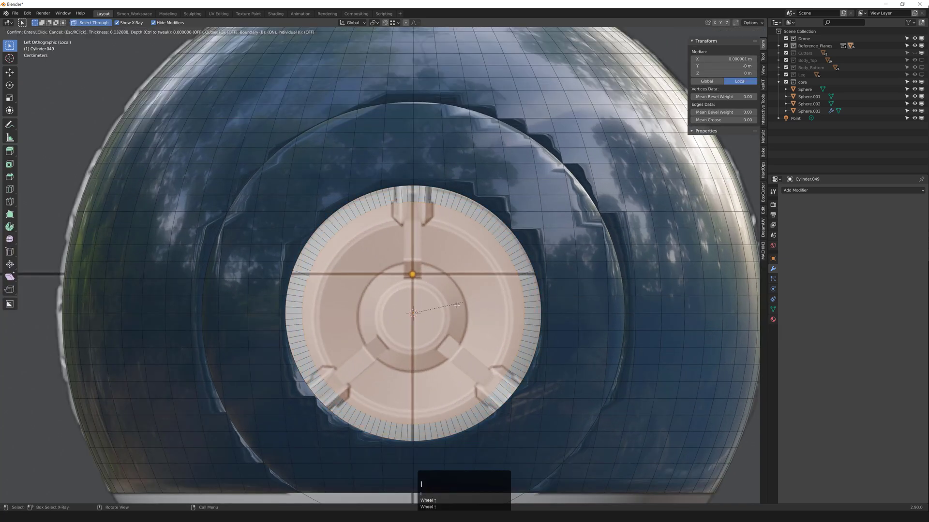
pyautogui.click(421, 320)
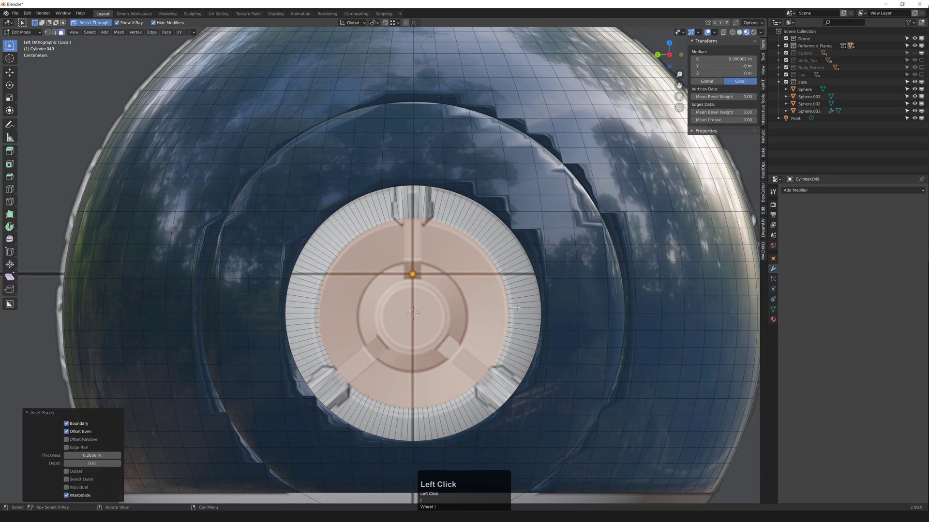
pyautogui.press('i')
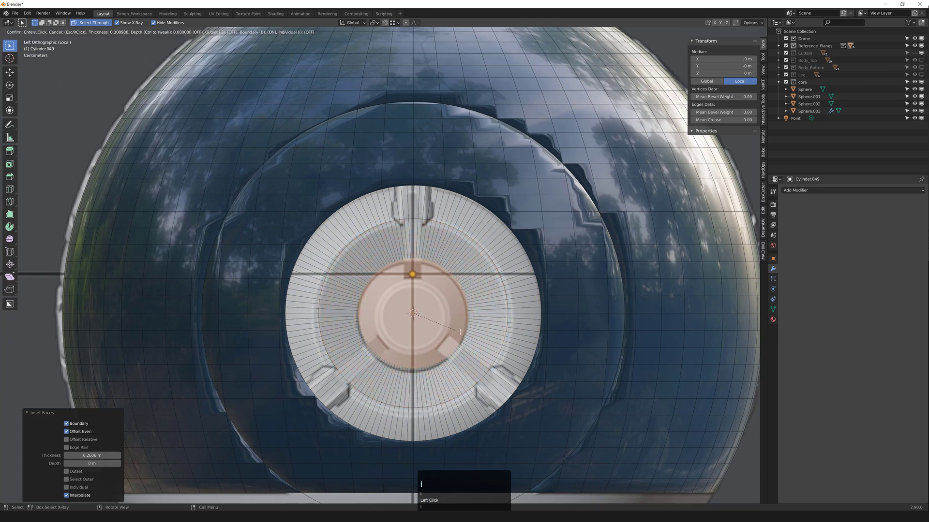
pyautogui.click(460, 333)
# Step: Push one ring's edge loop inward along X, recessing the centre 0.067 m
pyautogui.press('2')
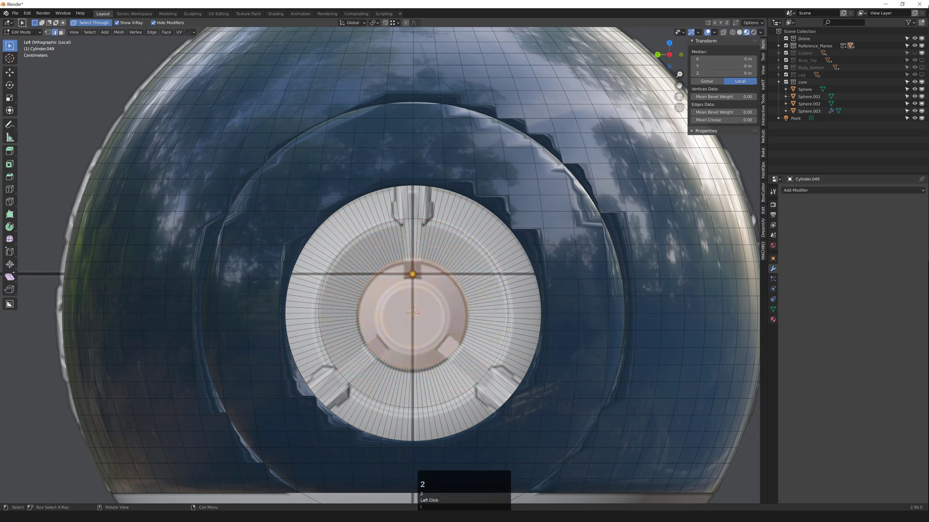
pyautogui.keyDown('alt'); pyautogui.click(467, 255); pyautogui.keyUp('alt')
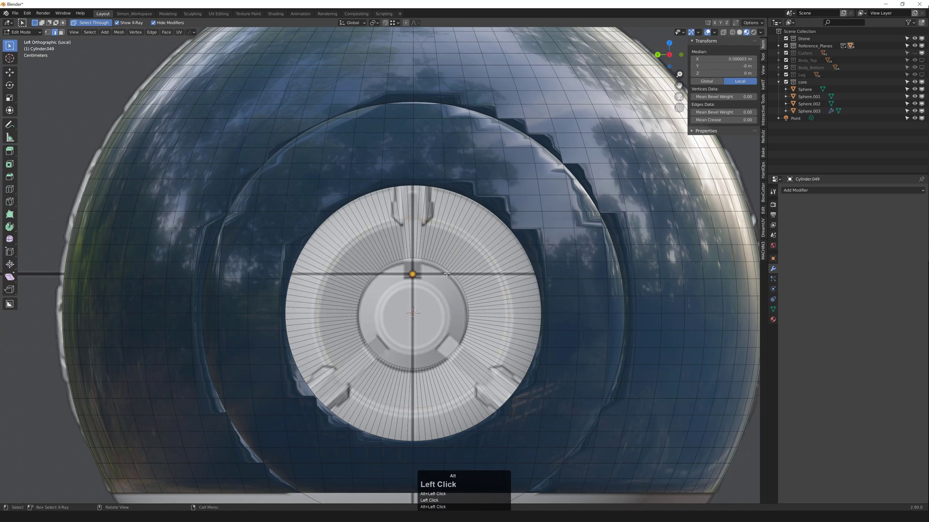
pyautogui.moveTo(467, 237); pyautogui.dragTo(455, 298, button='middle')
pyautogui.scroll(1, 459, 295)
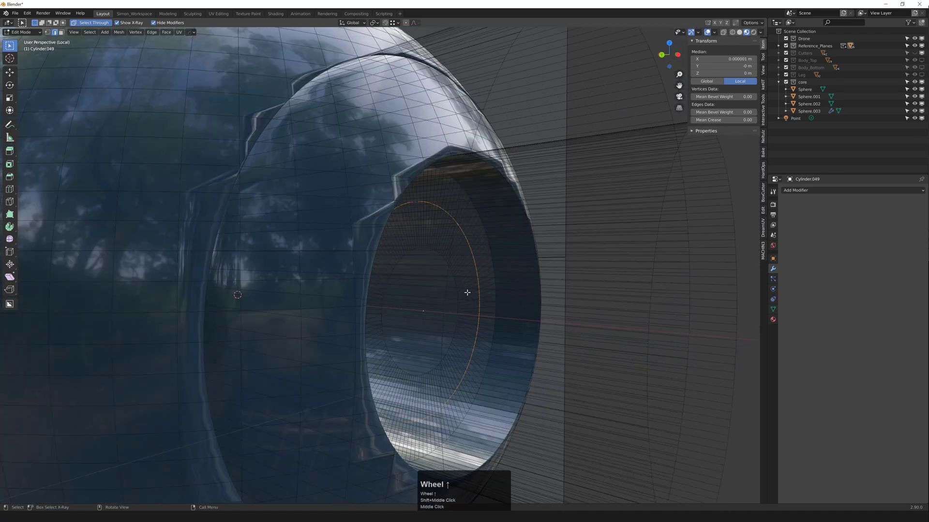
pyautogui.press('g')
pyautogui.middleClick(477, 294)
pyautogui.click(495, 295)
pyautogui.press('Tab')
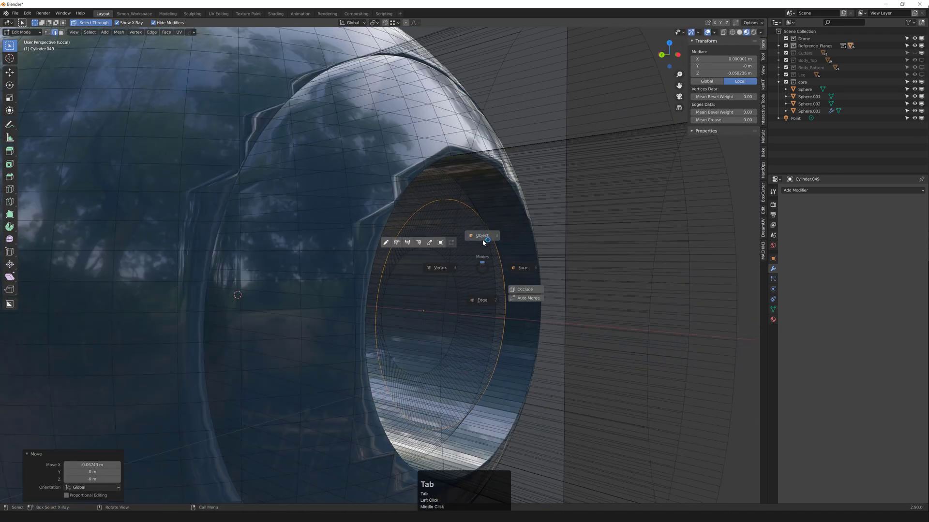
# Step: Show the cylinder solid, reselect the disc and start sliding it along X
pyautogui.moveTo(485, 242); pyautogui.dragTo(466, 218, button='middle')
pyautogui.scroll(-2, 469, 247)
pyautogui.press('F5')
pyautogui.scroll(-1, 537, 274)
pyautogui.click(460, 269)
pyautogui.scroll(1, 460, 269)
pyautogui.click(464, 218)
pyautogui.scroll(1, 464, 219)
pyautogui.press('g')
pyautogui.middleClick(469, 223)
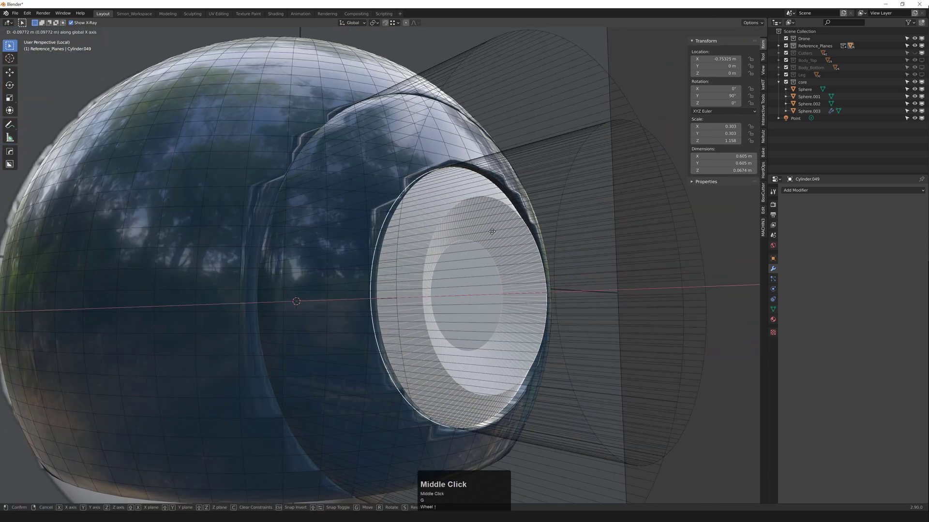
# Step: Confirm the disc's X position and extrude its geometry along X, removing the cap faces
pyautogui.click(482, 233)
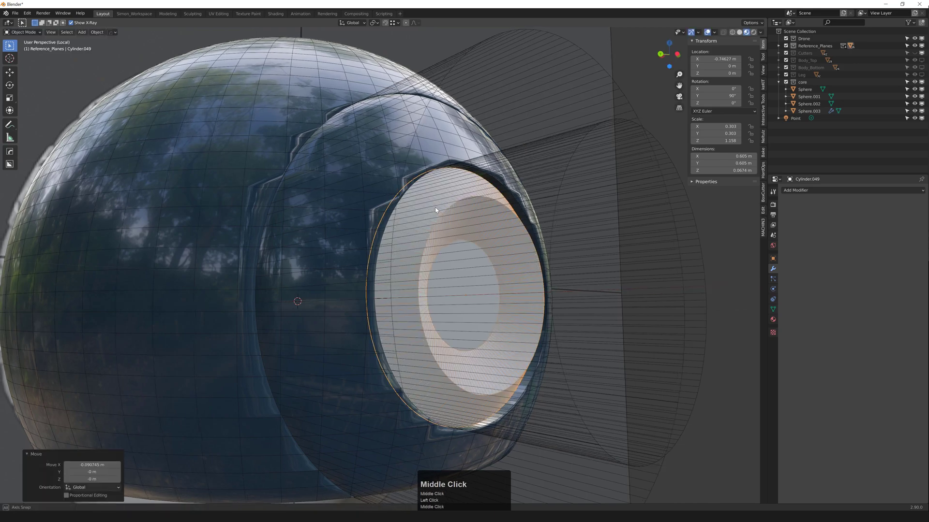
pyautogui.scroll(2, 434, 207)
pyautogui.press('Tab')
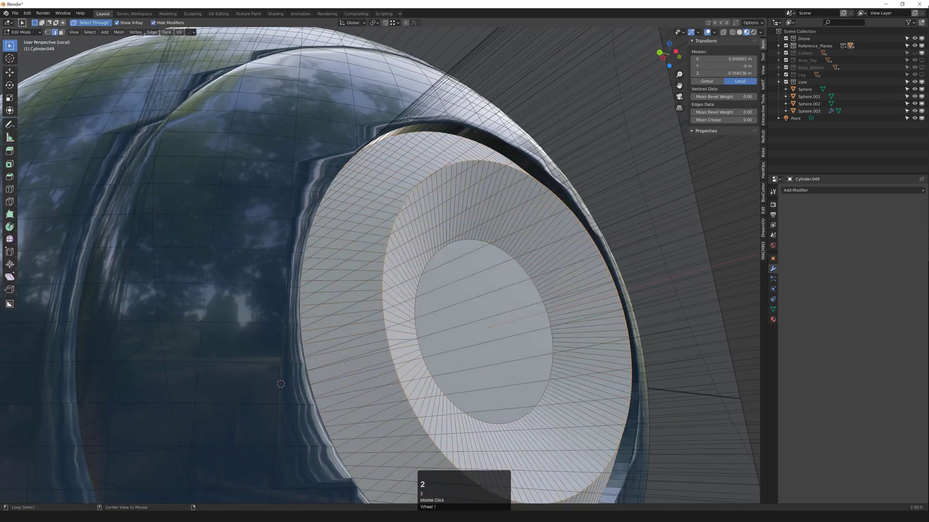
pyautogui.moveTo(388, 144); pyautogui.dragTo(429, 205, button='middle')
pyautogui.press('e')
pyautogui.middleClick(394, 187)
pyautogui.click(393, 187)
pyautogui.press('F3')
pyautogui.scroll(-1, 434, 204)
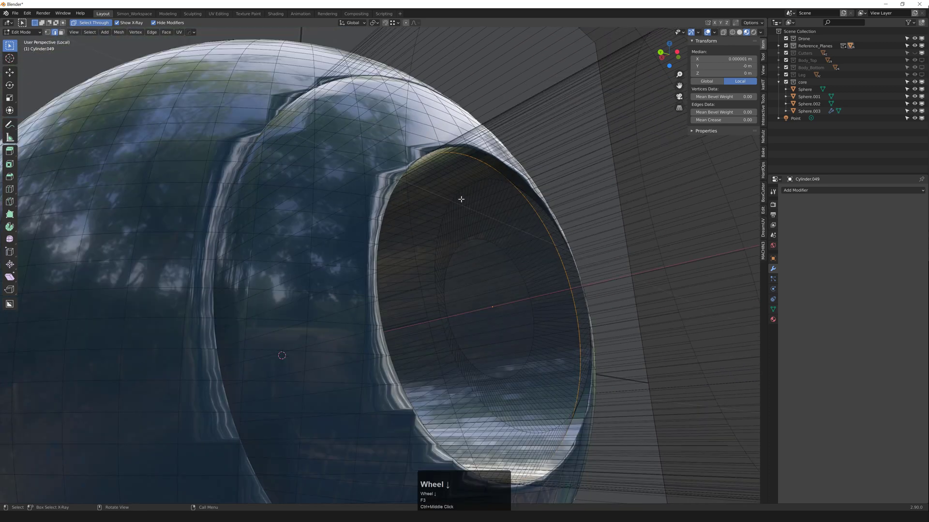
# Step: Extrude the outer edge loop further along X and display the cylinder solid
pyautogui.press('e')
pyautogui.moveTo(464, 204); pyautogui.dragTo(435, 227, button='middle')
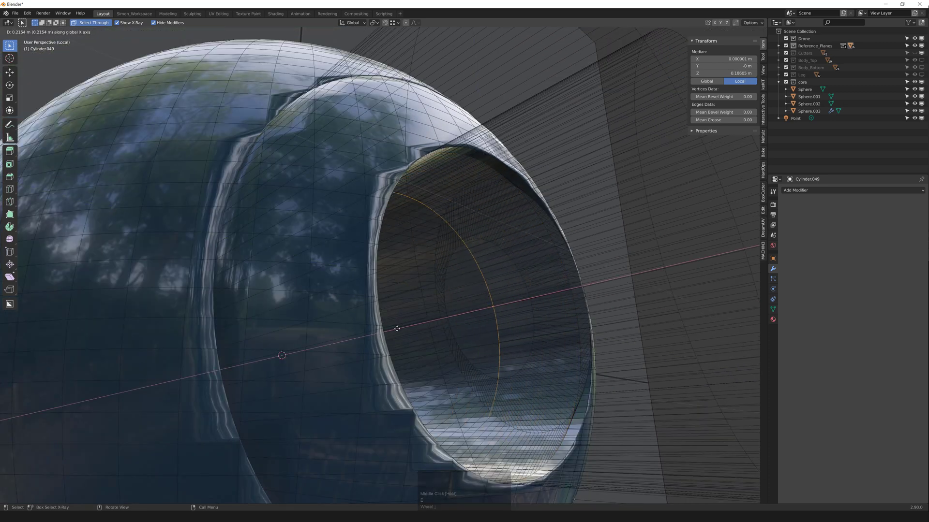
pyautogui.click(453, 254)
pyautogui.moveTo(453, 254)
pyautogui.mouseDown(button='middle')
pyautogui.moveTo(441, 230)
pyautogui.moveTo(442, 251)
pyautogui.mouseUp(button='middle')
pyautogui.press('Tab')
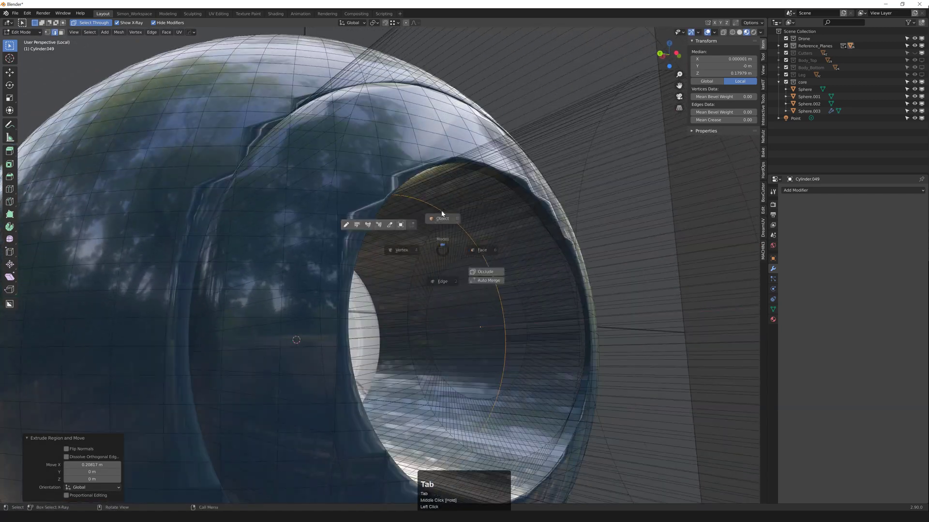
pyautogui.scroll(-2, 448, 223)
pyautogui.press('F3')
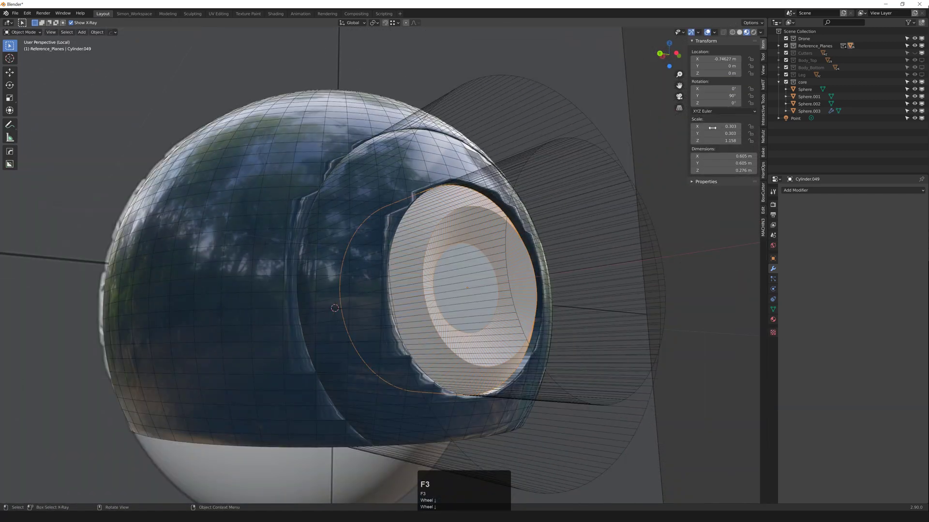
# Step: Hide the Cutters collection and select the collar cylinder
pyautogui.click(922, 53)
pyautogui.moveTo(718, 285); pyautogui.dragTo(437, 183, button='middle')
pyautogui.click(429, 242)
pyautogui.scroll(2, 464, 252)
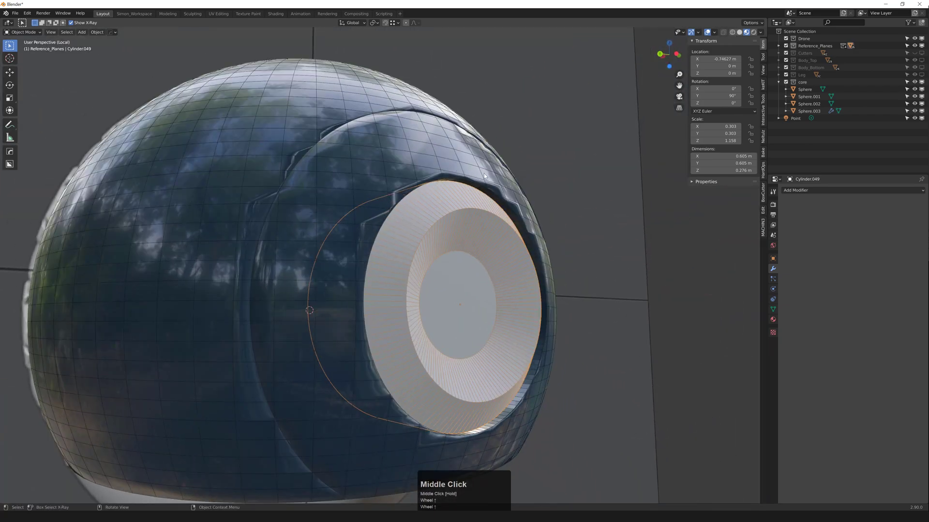
pyautogui.scroll(1, 471, 193)
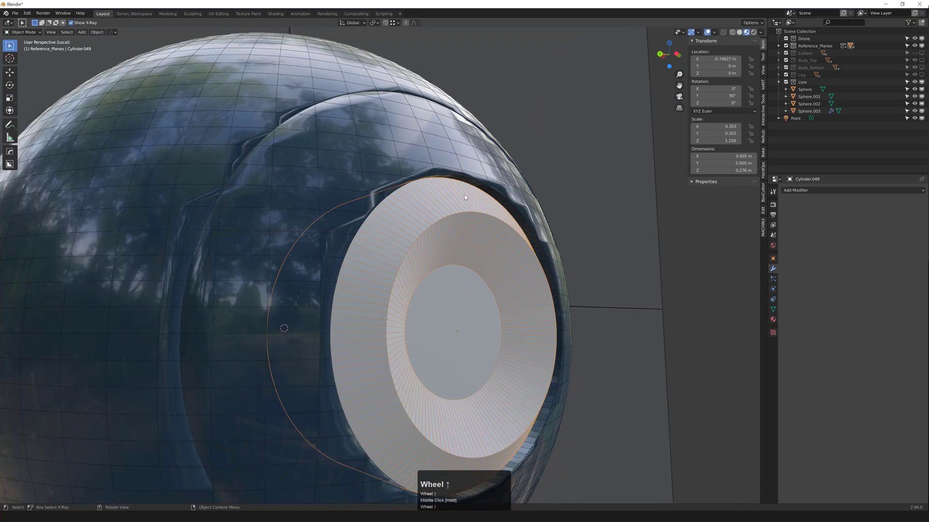
pyautogui.scroll(1, 457, 211)
# Step: Reposition the collar's selected edge loop along X, undoing a trial Y-axis move
pyautogui.press('2')
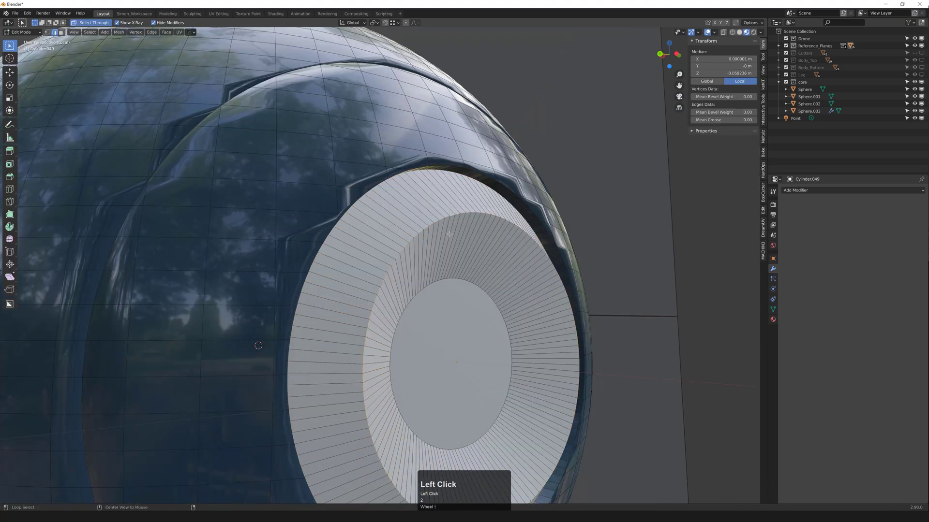
pyautogui.moveTo(449, 234); pyautogui.dragTo(542, 260, button='middle')
pyautogui.press('g')
pyautogui.middleClick(539, 262)
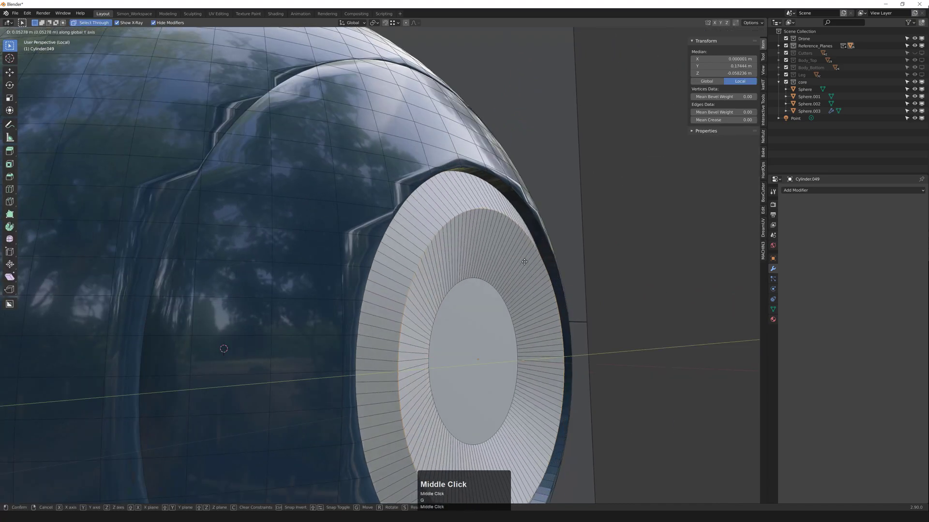
pyautogui.click(556, 268)
pyautogui.hotkey('ctrl', 'z')
pyautogui.moveTo(511, 321); pyautogui.dragTo(585, 310, button='middle')
pyautogui.keyDown('shift'); pyautogui.moveTo(585, 309); pyautogui.dragTo(537, 297, button='middle'); pyautogui.keyUp('shift')
pyautogui.moveTo(537, 297); pyautogui.dragTo(545, 295, button='middle')
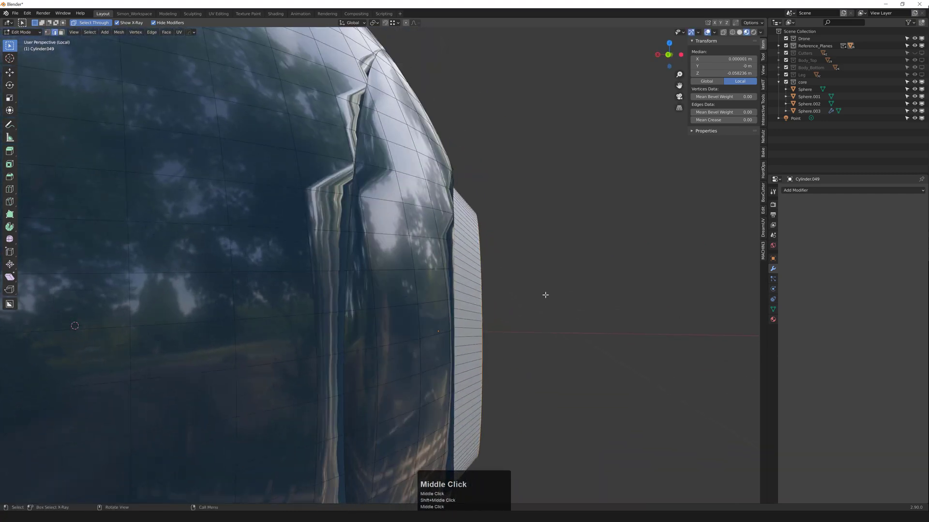
pyautogui.press('g')
pyautogui.middleClick(537, 296)
pyautogui.click(536, 297)
# Step: Select the rim edge loop on the collar's round face and begin applying its scale
pyautogui.moveTo(506, 331); pyautogui.dragTo(471, 333, button='middle')
pyautogui.moveTo(411, 170); pyautogui.dragTo(378, 156, button='middle')
pyautogui.press('2')
pyautogui.keyDown('alt'); pyautogui.click(373, 155); pyautogui.keyUp('alt')
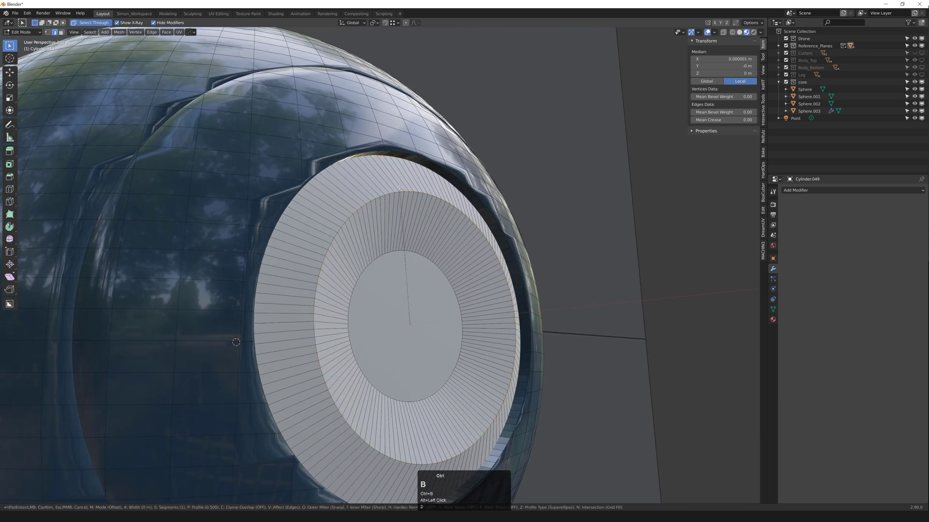
pyautogui.press('Tab')
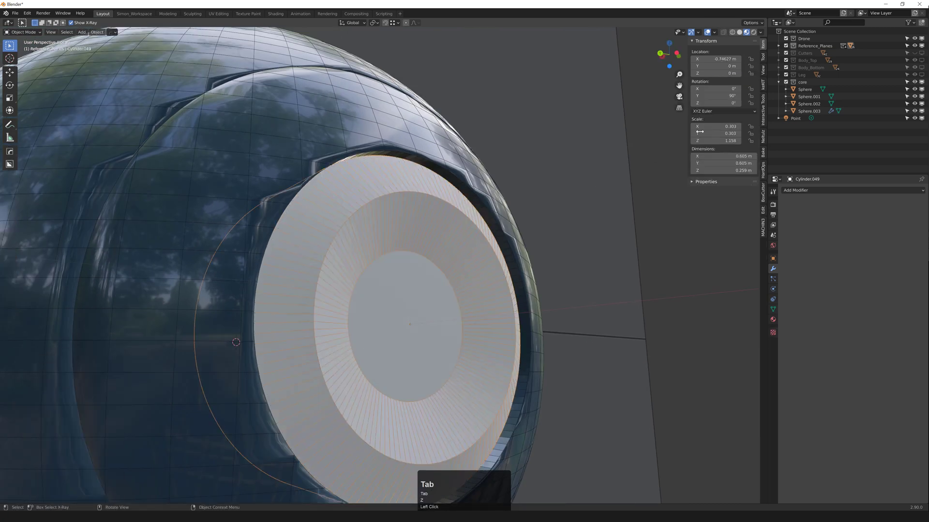
pyautogui.hotkey('ctrl', 'a')
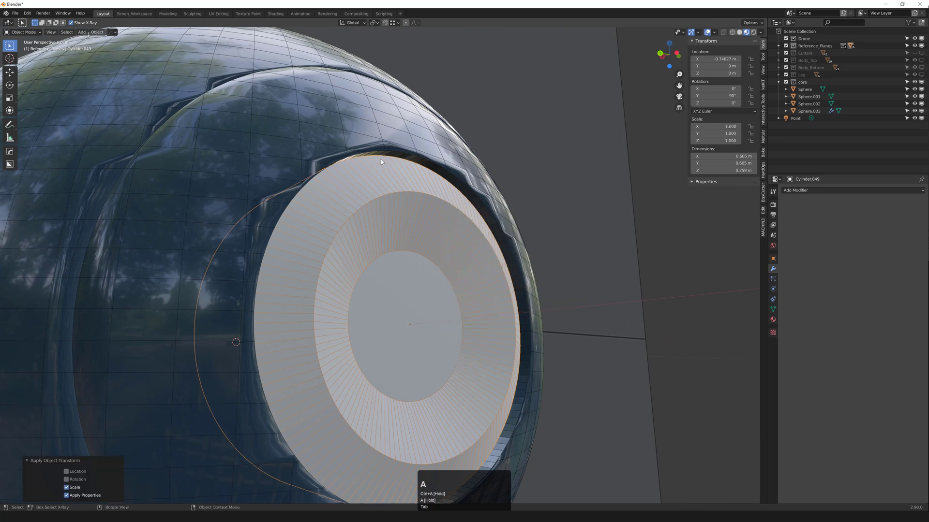
# Step: Apply the scale and bevel the selected rim edges with Clamp Overlap on
pyautogui.press('2')
pyautogui.moveTo(480, 253); pyautogui.dragTo(535, 247, button='middle')
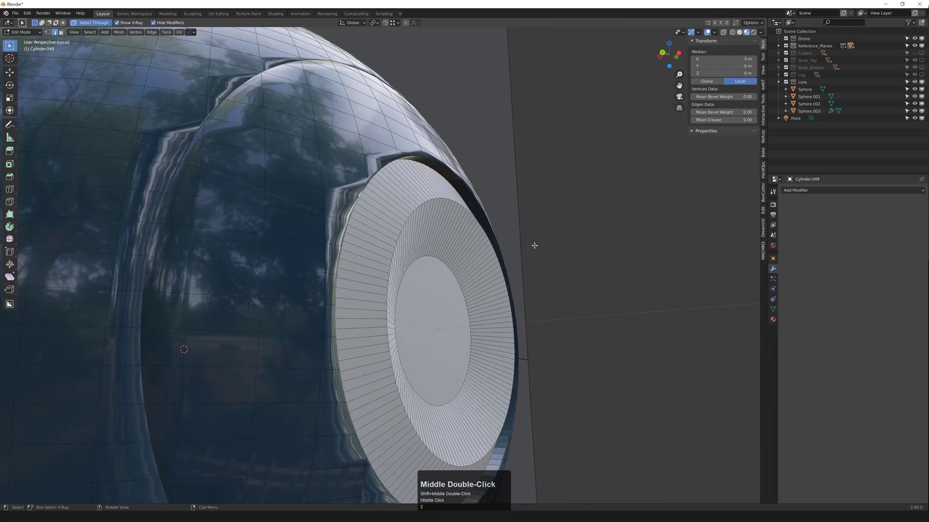
pyautogui.hotkey('ctrl', 'b')
pyautogui.scroll(4, 566, 237)
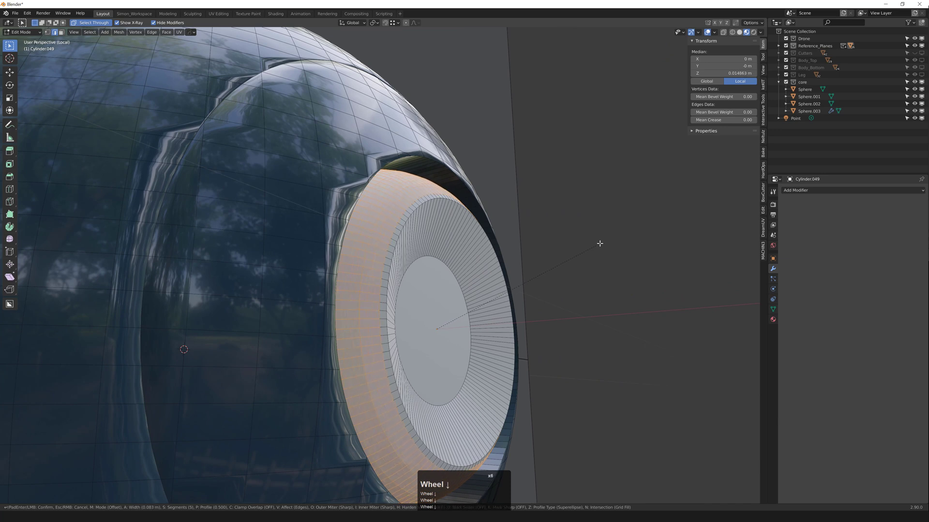
pyautogui.scroll(-3, 600, 244)
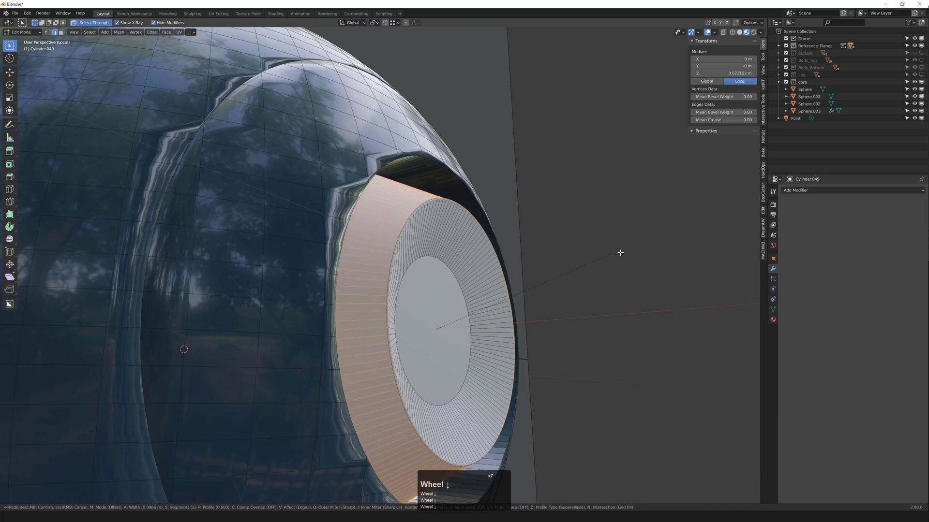
pyautogui.scroll(-3, 601, 257)
pyautogui.scroll(5, 607, 262)
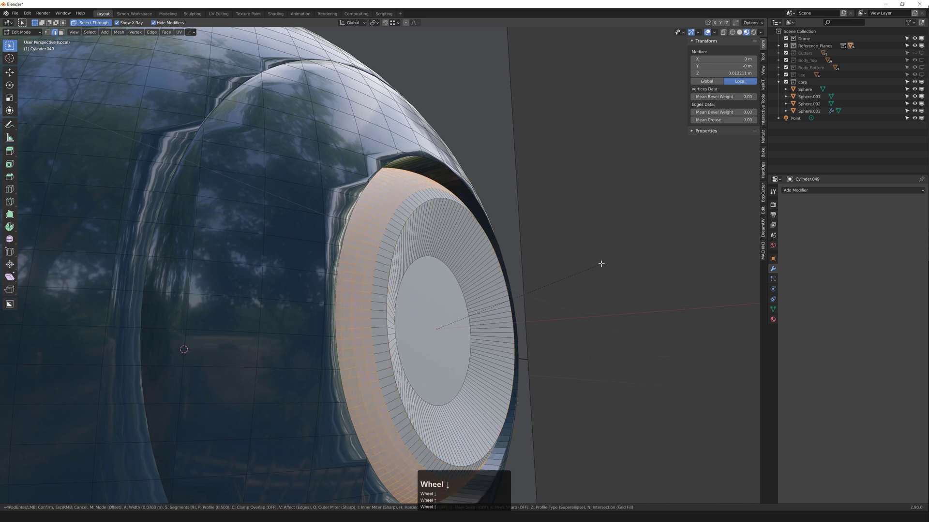
pyautogui.press('c')
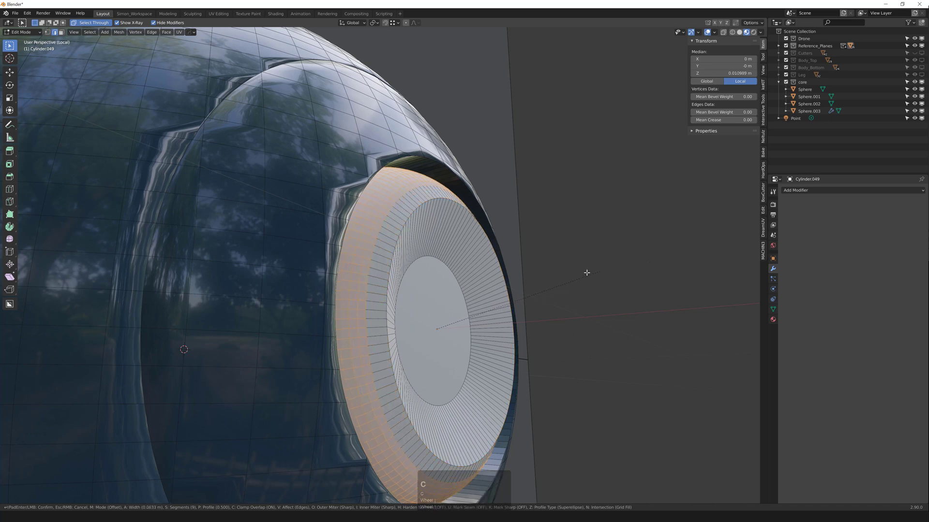
pyautogui.click(656, 274)
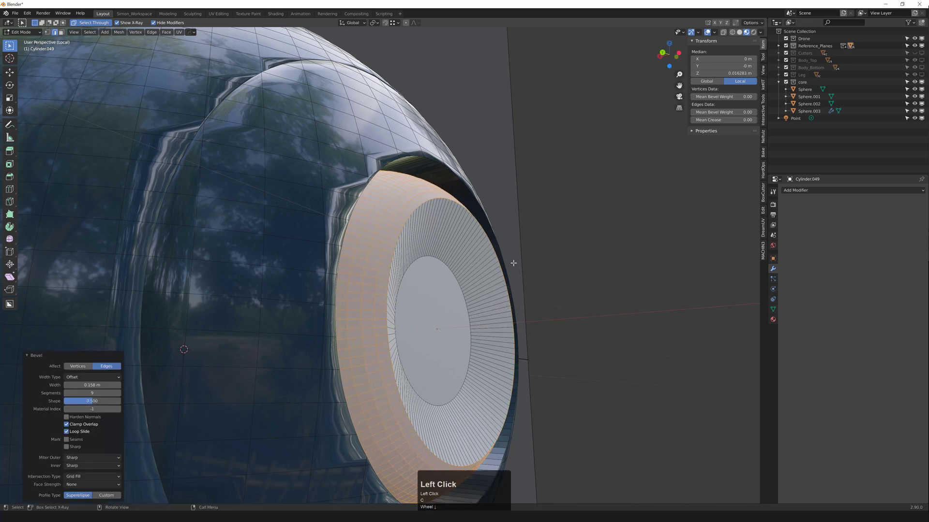
# Step: Select the whole collar mesh and merge by distance, removing 128 duplicate vertices
pyautogui.moveTo(514, 264); pyautogui.dragTo(459, 266, button='middle')
pyautogui.scroll(-2, 435, 242)
pyautogui.press('Tab')
pyautogui.press('Tab')
pyautogui.press('1')
pyautogui.press('a')
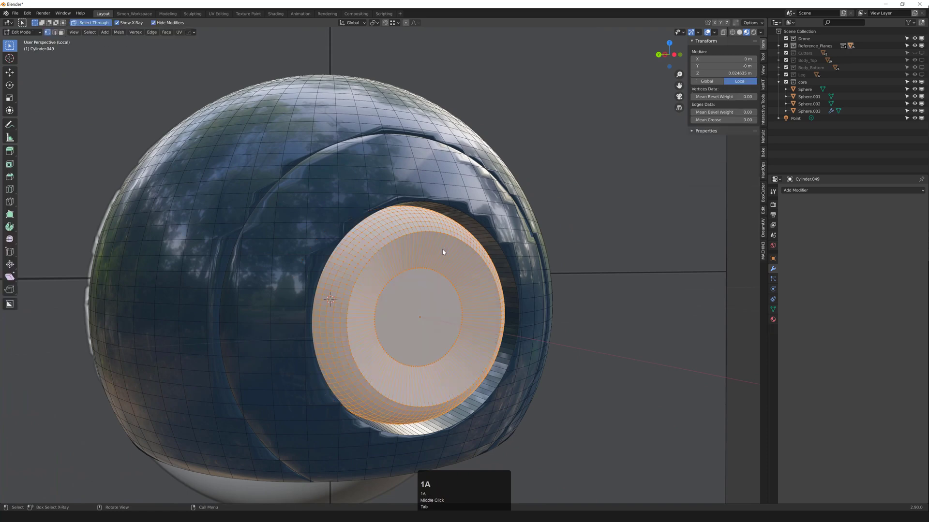
pyautogui.scroll(7, 389, 232)
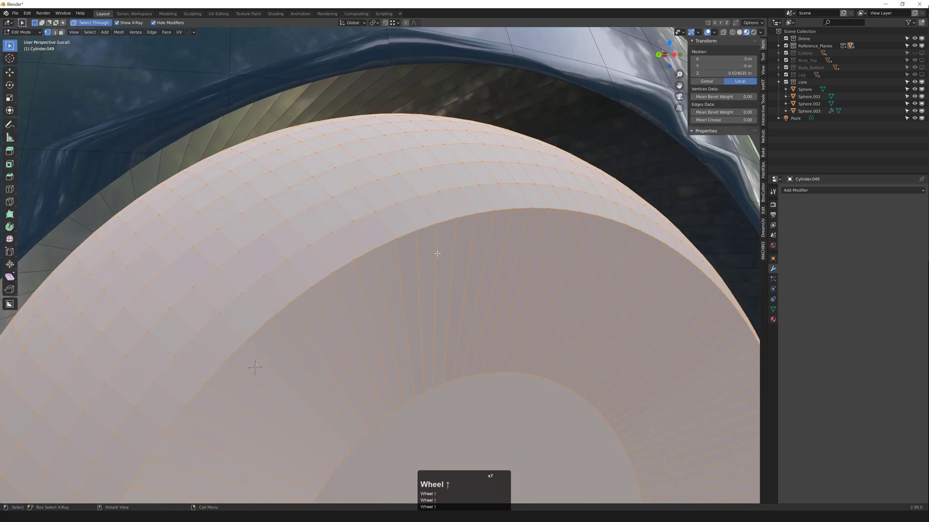
pyautogui.click(404, 233)
pyautogui.moveTo(404, 233); pyautogui.dragTo(453, 252, button='middle')
pyautogui.scroll(-2, 453, 251)
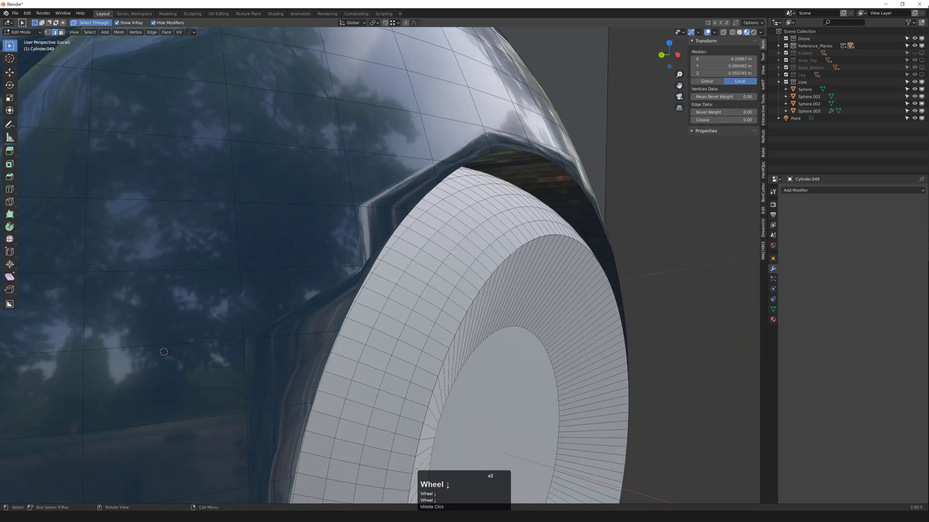
pyautogui.press('a')
pyautogui.press('m')
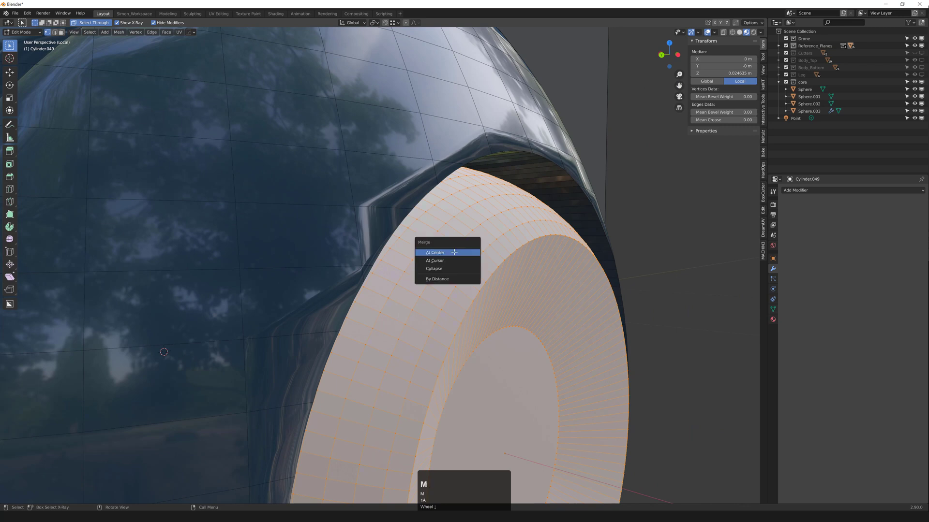
pyautogui.click(454, 279)
# Step: Trial-move a single rim edge, undo it, and return to Object Mode
pyautogui.moveTo(454, 279); pyautogui.dragTo(517, 308, button='middle')
pyautogui.scroll(-1, 518, 308)
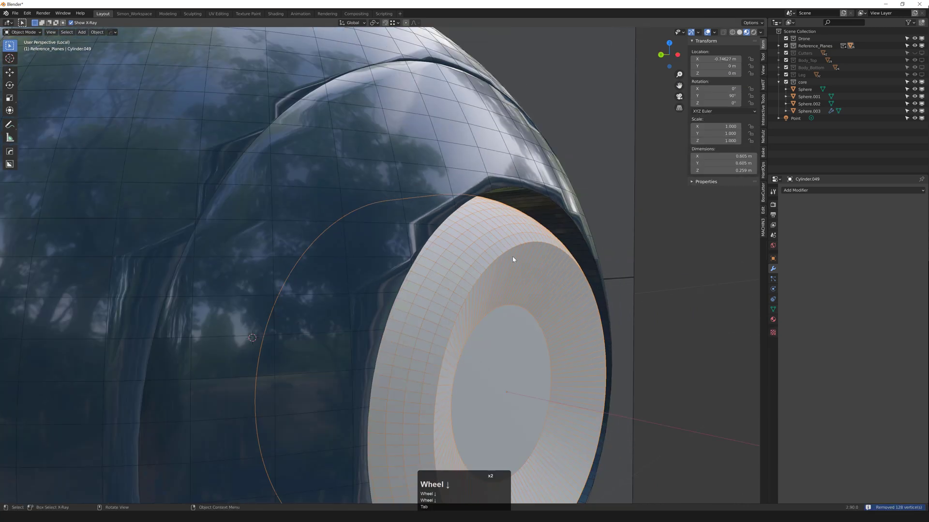
pyautogui.press('2')
pyautogui.click(510, 252)
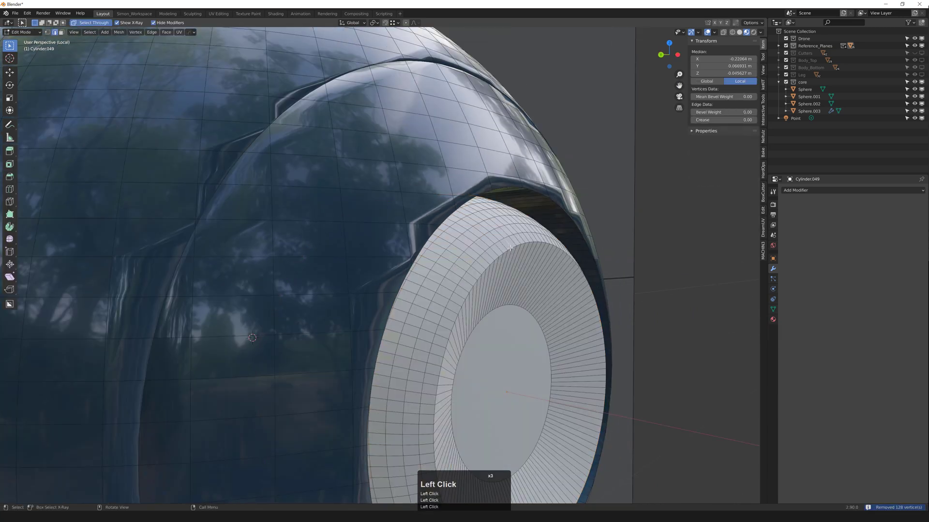
pyautogui.scroll(4, 510, 250)
pyautogui.press('g')
pyautogui.click(505, 239)
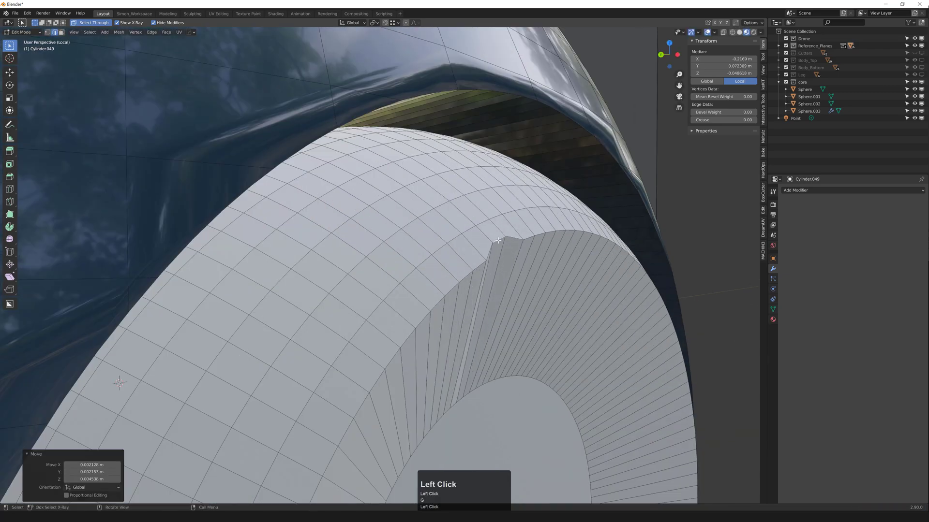
pyautogui.hotkey('ctrl', 'z')
pyautogui.press('Tab')
pyautogui.click(513, 265)
# Step: Inspect the collar at the shell opening and re-enter Edit Mode on the cylinder
pyautogui.moveTo(511, 252); pyautogui.dragTo(464, 275, button='middle')
pyautogui.scroll(-4, 484, 253)
pyautogui.scroll(-1, 401, 254)
pyautogui.scroll(2, 464, 275)
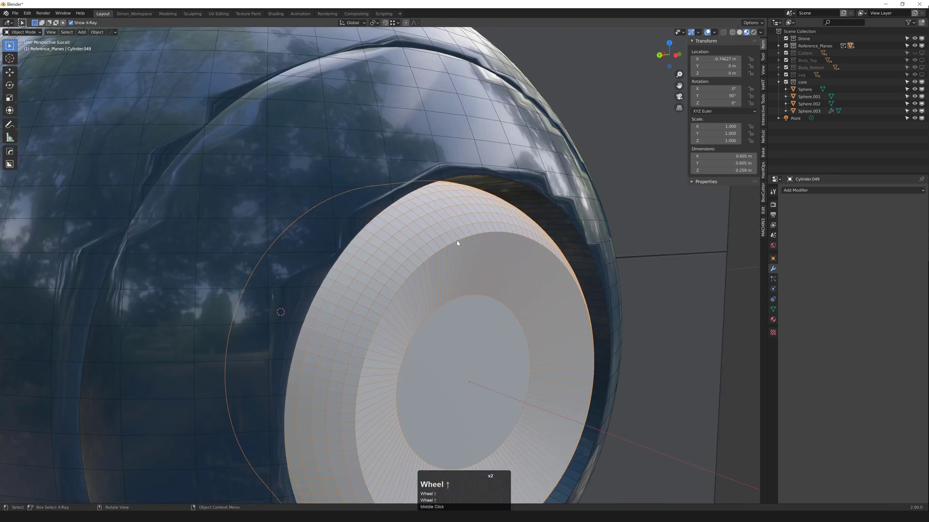
pyautogui.moveTo(457, 243); pyautogui.dragTo(469, 262, button='middle')
pyautogui.press('Tab')
pyautogui.scroll(-3, 462, 254)
# Step: Snap the 3D cursor to the selection and set transform orientation and pivot to the cursor
pyautogui.hotkey('shift', 's')
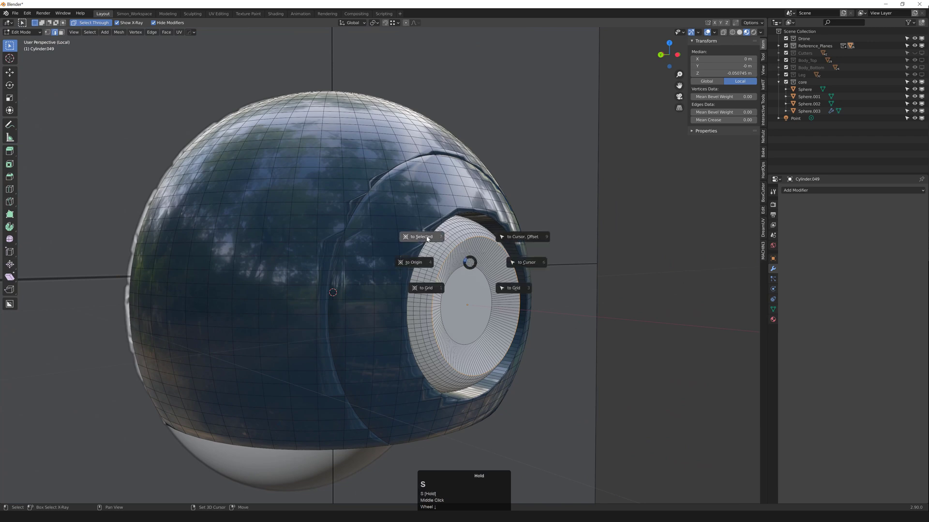
pyautogui.moveTo(427, 238); pyautogui.dragTo(500, 266, button='middle')
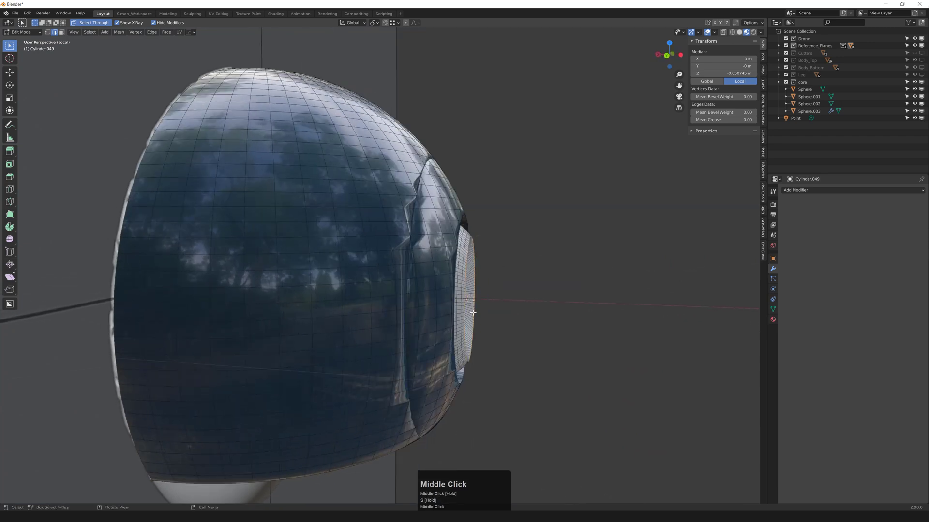
pyautogui.moveTo(473, 312)
pyautogui.mouseDown(button='middle')
pyautogui.moveTo(468, 288)
pyautogui.moveTo(468, 306)
pyautogui.mouseUp(button='middle')
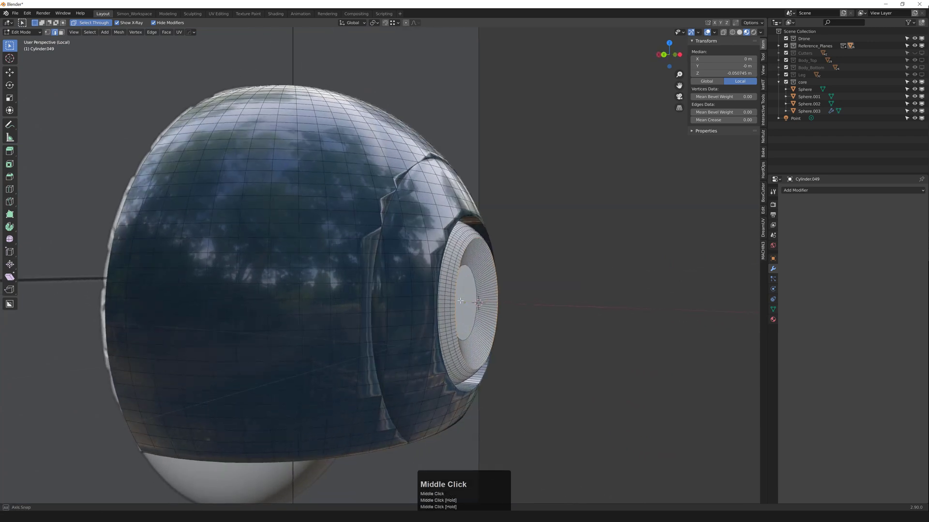
pyautogui.scroll(4, 467, 303)
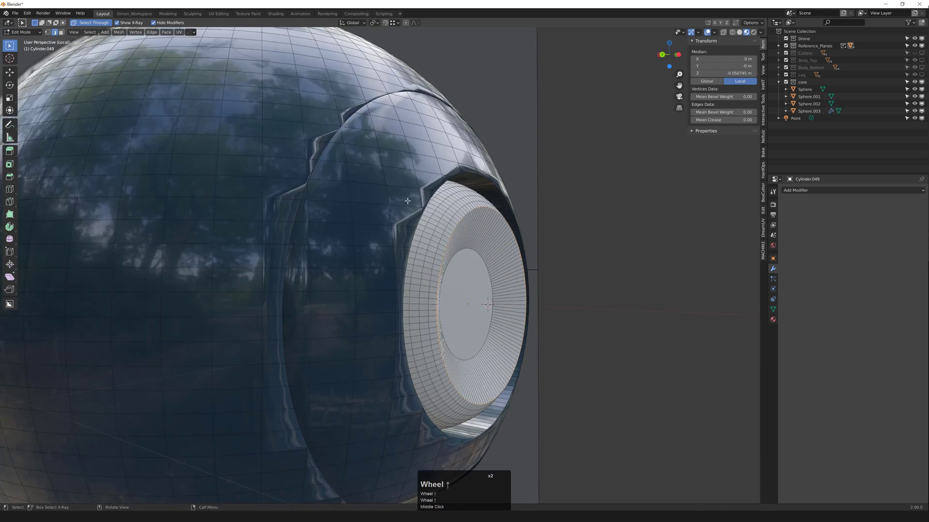
pyautogui.hotkey('shift', 'alt', '4')
pyautogui.click(356, 24)
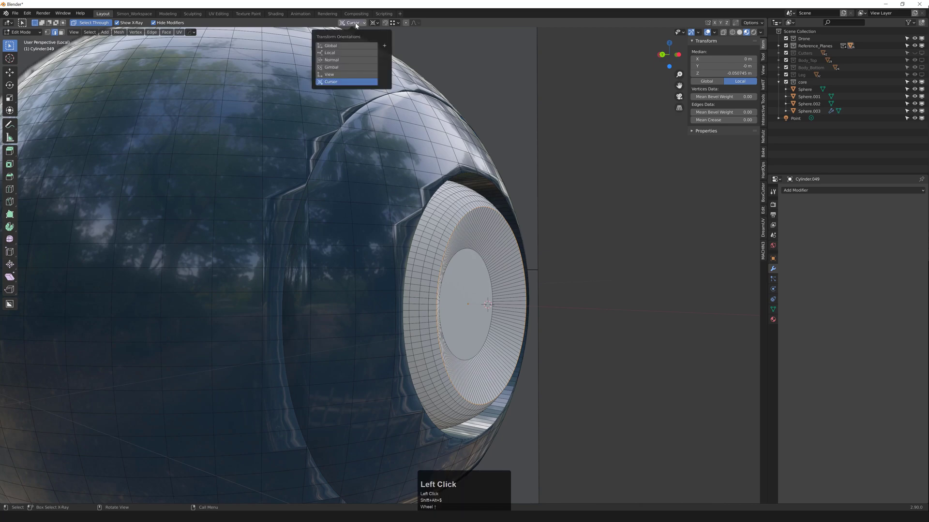
pyautogui.click(356, 24)
pyautogui.click(375, 22)
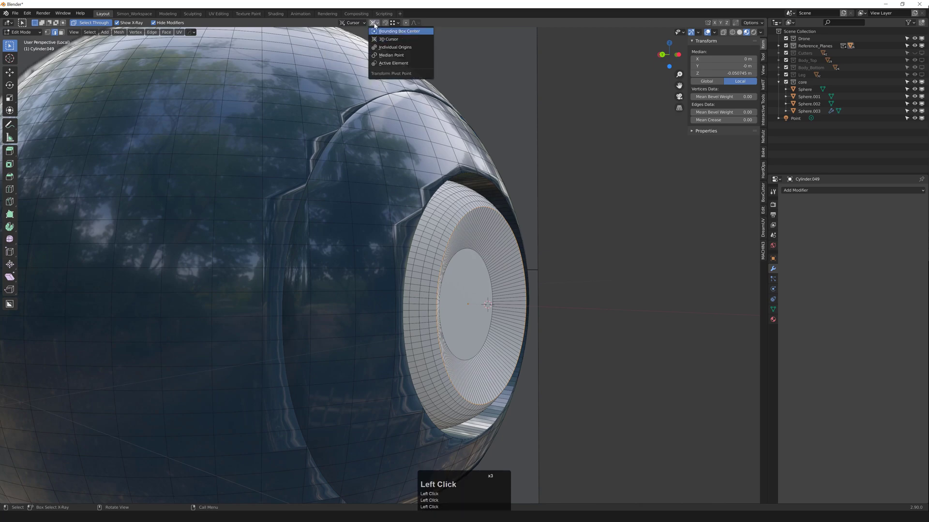
# Step: Select the collar's outer vertices and flatten them to 0.408 along the cursor X axis
pyautogui.moveTo(498, 205); pyautogui.dragTo(464, 271, button='middle')
pyautogui.press('3')
pyautogui.click(462, 282)
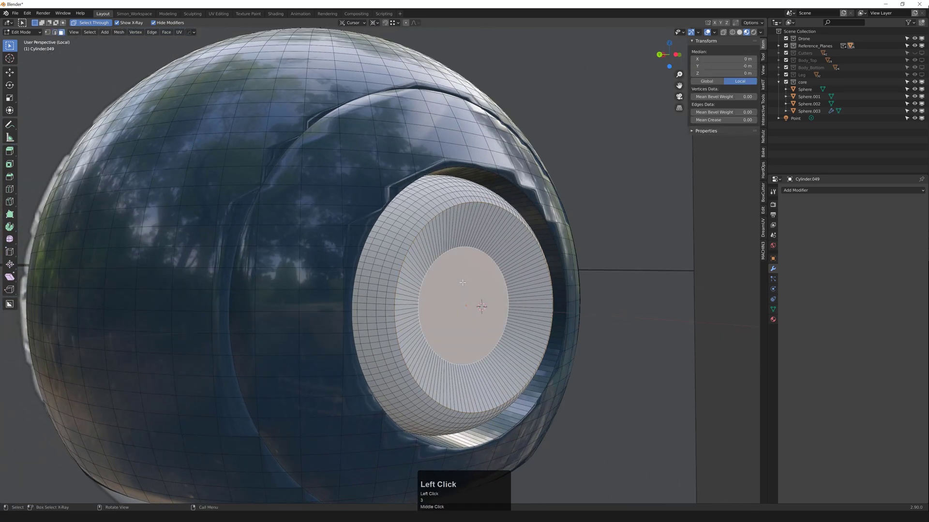
pyautogui.press('1')
pyautogui.hotkey('ctrl', 'i')
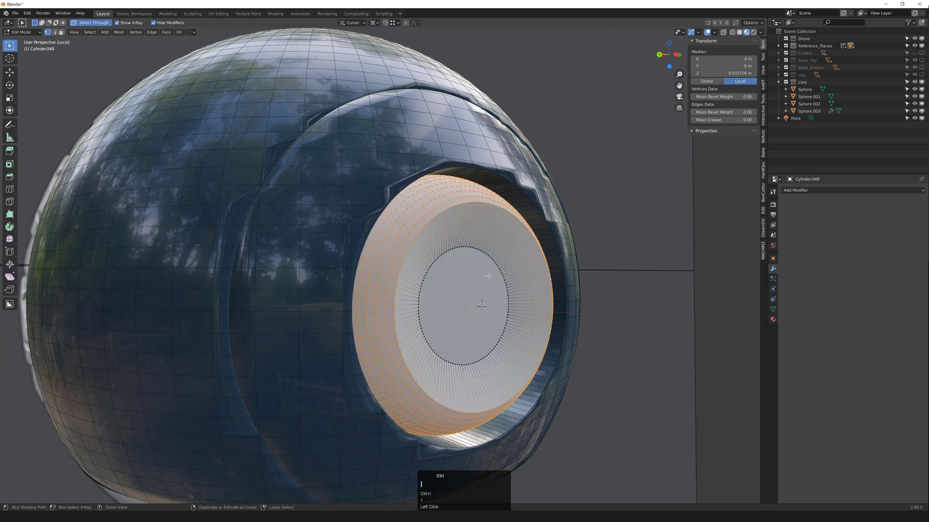
pyautogui.moveTo(461, 248); pyautogui.dragTo(461, 304, button='middle')
pyautogui.hotkey('shift', 'z')
pyautogui.hotkey('shift', 'z')
pyautogui.press('s')
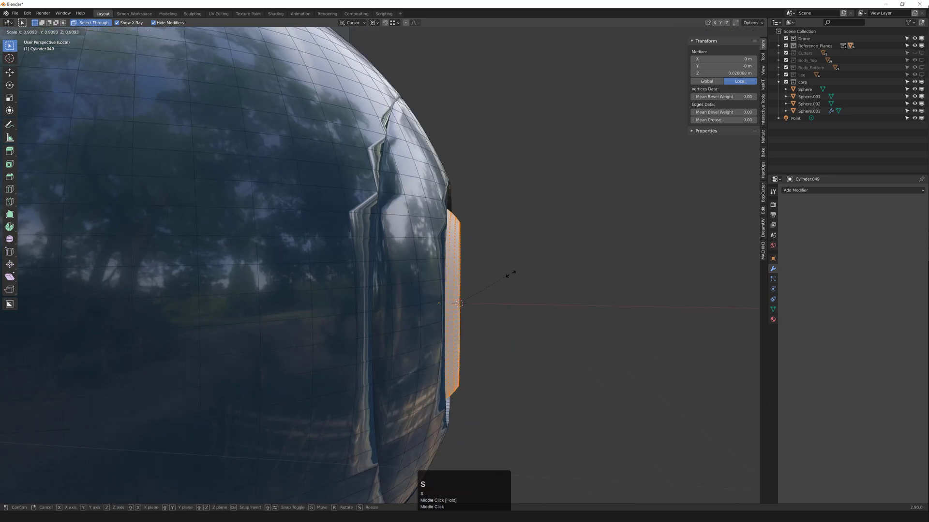
pyautogui.press('x')
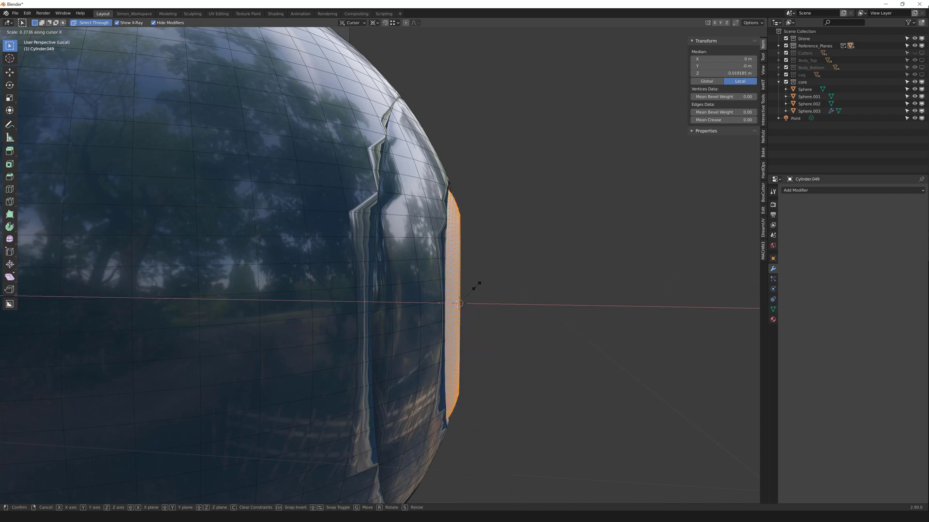
pyautogui.click(459, 303)
# Step: Bevel an edge loop on the collar face with a single 0.00494 m segment
pyautogui.moveTo(459, 303); pyautogui.dragTo(396, 210, button='middle')
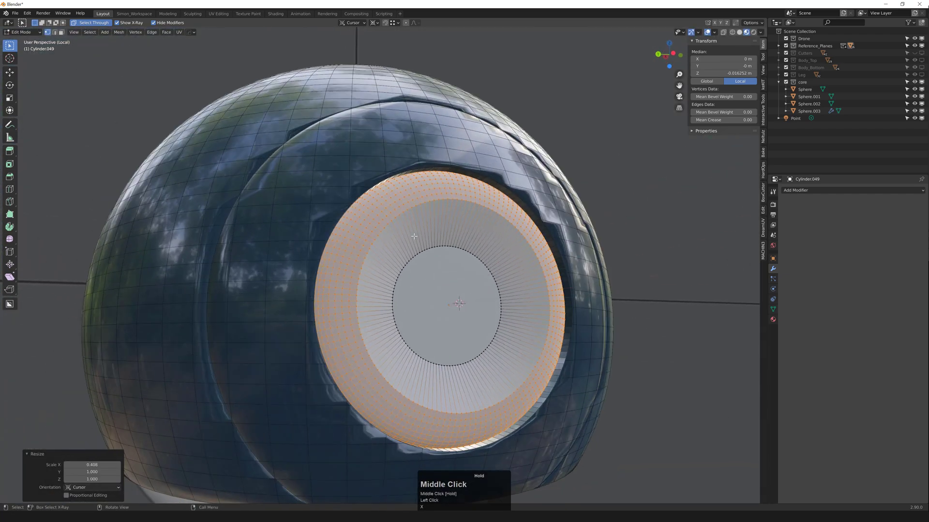
pyautogui.scroll(-3, 396, 209)
pyautogui.press('Tab')
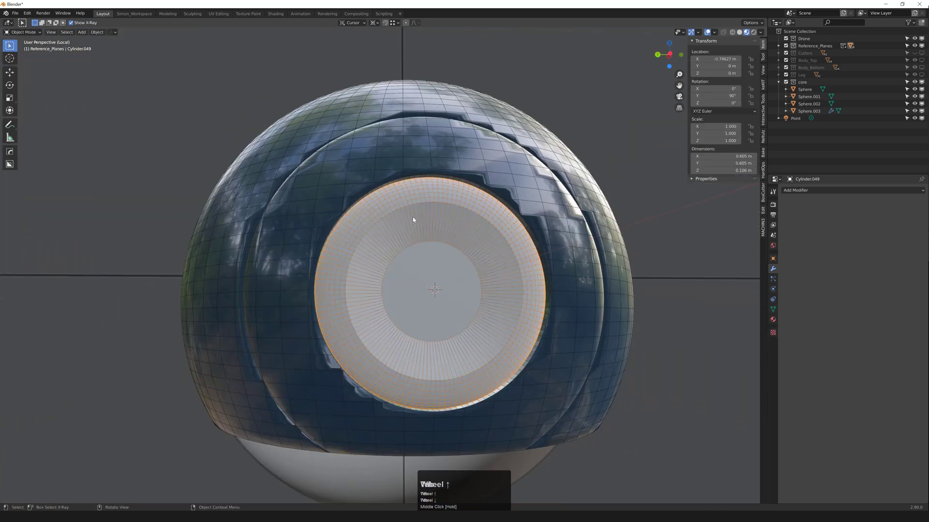
pyautogui.scroll(5, 428, 207)
pyautogui.press('Tab')
pyautogui.press('2')
pyautogui.keyDown('alt'); pyautogui.click(418, 199); pyautogui.keyUp('alt')
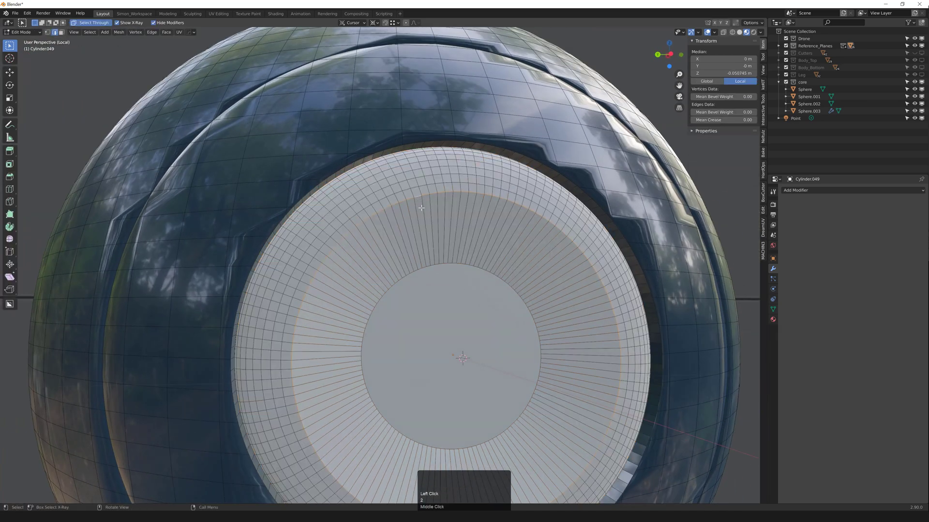
pyautogui.moveTo(421, 207); pyautogui.dragTo(430, 205, button='middle')
pyautogui.hotkey('ctrl', 'b')
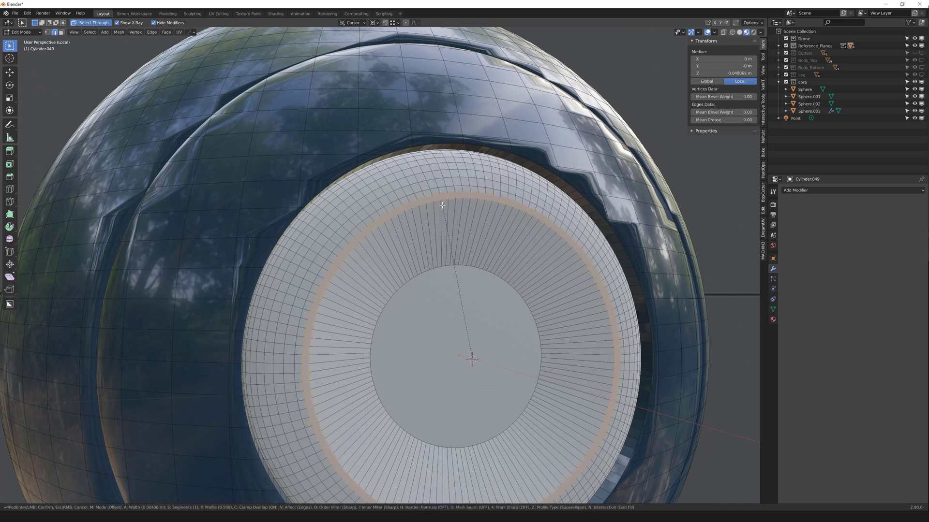
pyautogui.click(443, 205)
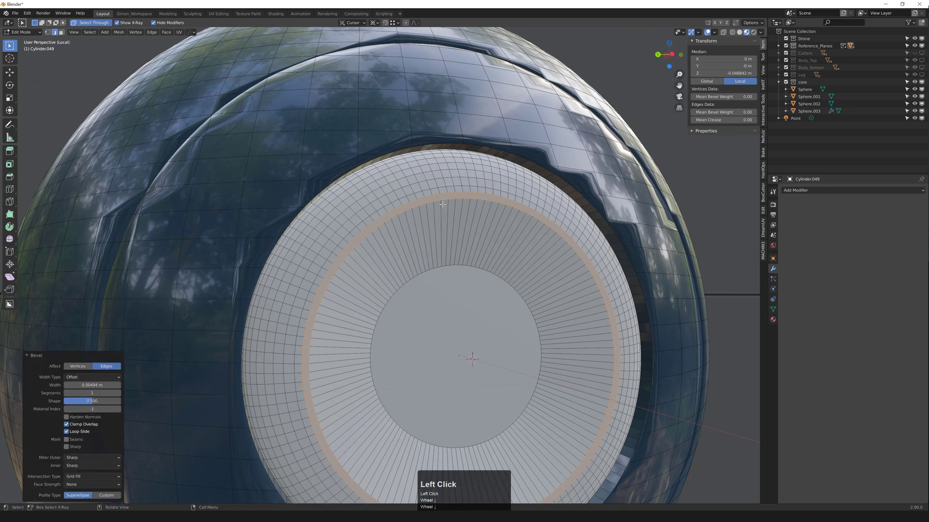
# Step: Extrude the collar's centre face inward into a recess and return to Object Mode
pyautogui.press('3')
pyautogui.click(446, 308)
pyautogui.moveTo(445, 314); pyautogui.dragTo(490, 323, button='middle')
pyautogui.keyDown('shift'); pyautogui.moveTo(490, 323); pyautogui.dragTo(471, 312, button='middle'); pyautogui.keyUp('shift')
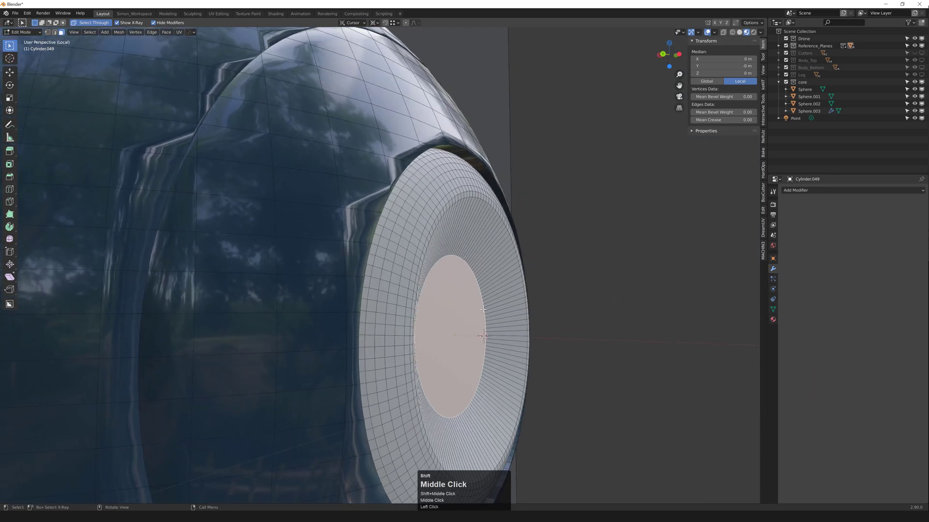
pyautogui.press('e')
pyautogui.click(456, 307)
pyautogui.press('Tab')
pyautogui.moveTo(456, 270); pyautogui.dragTo(418, 266, button='middle')
pyautogui.scroll(-4, 484, 271)
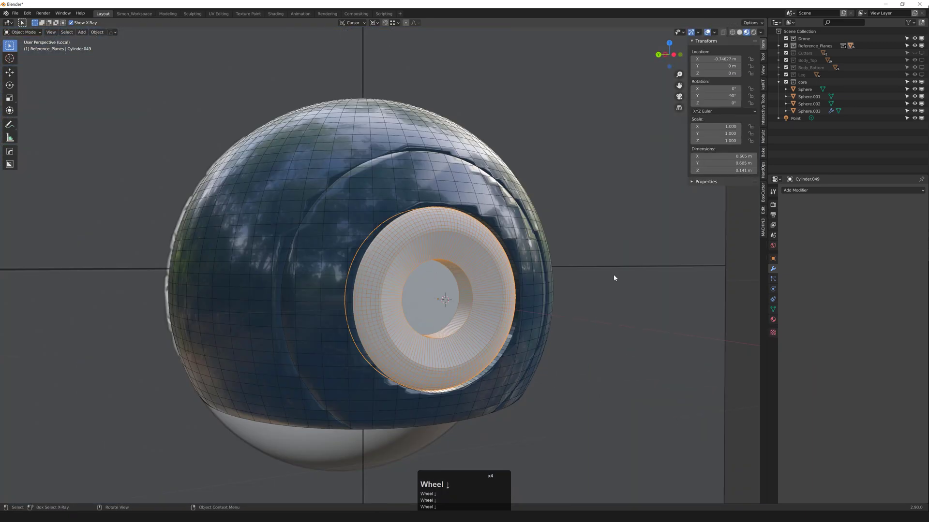
# Step: Assign the bevel_medium_blue material to the collar cylinder
pyautogui.click(613, 274)
pyautogui.moveTo(518, 274); pyautogui.dragTo(494, 273, button='middle')
pyautogui.scroll(-1, 494, 273)
pyautogui.click(494, 274)
pyautogui.press('q')
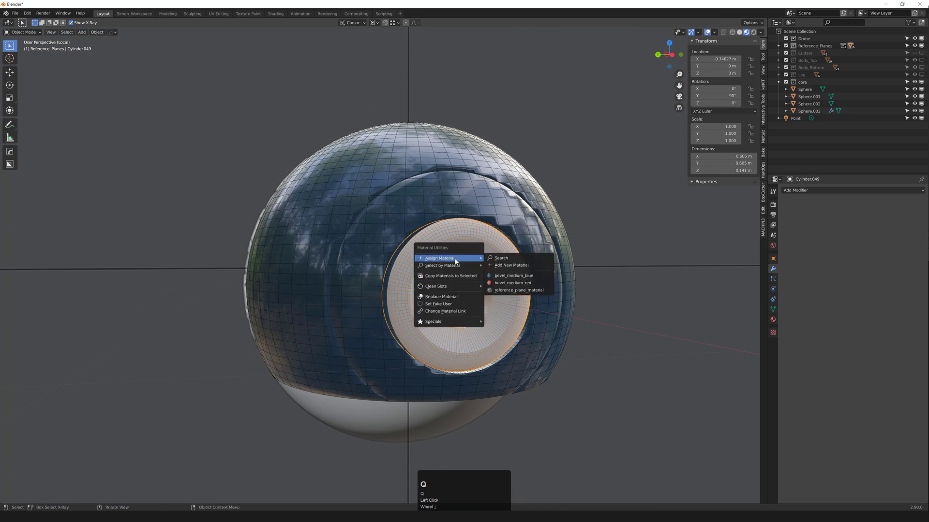
pyautogui.click(517, 277)
# Step: Leave the isolated view to show the whole scene and toggle the Reference_Planes collection
pyautogui.click(613, 276)
pyautogui.moveTo(487, 273); pyautogui.dragTo(629, 299, button='middle')
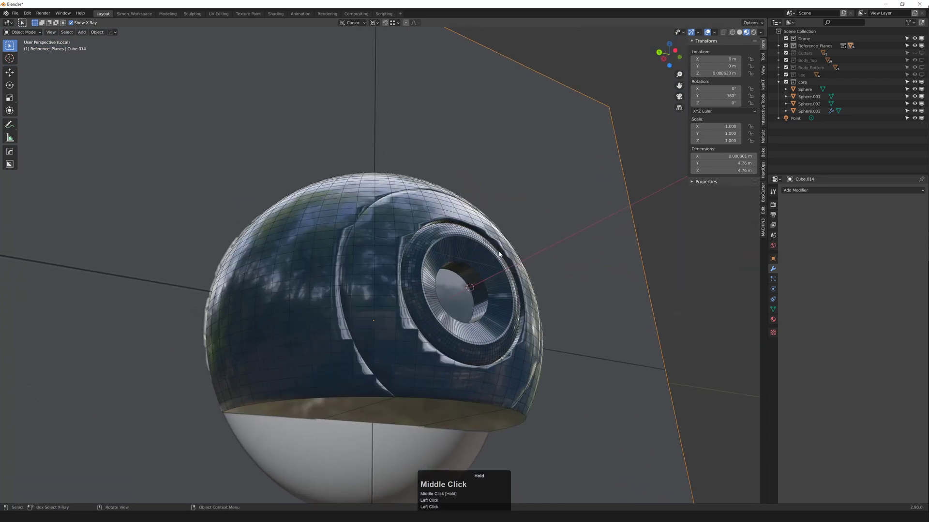
pyautogui.scroll(-3, 635, 300)
pyautogui.click(571, 308)
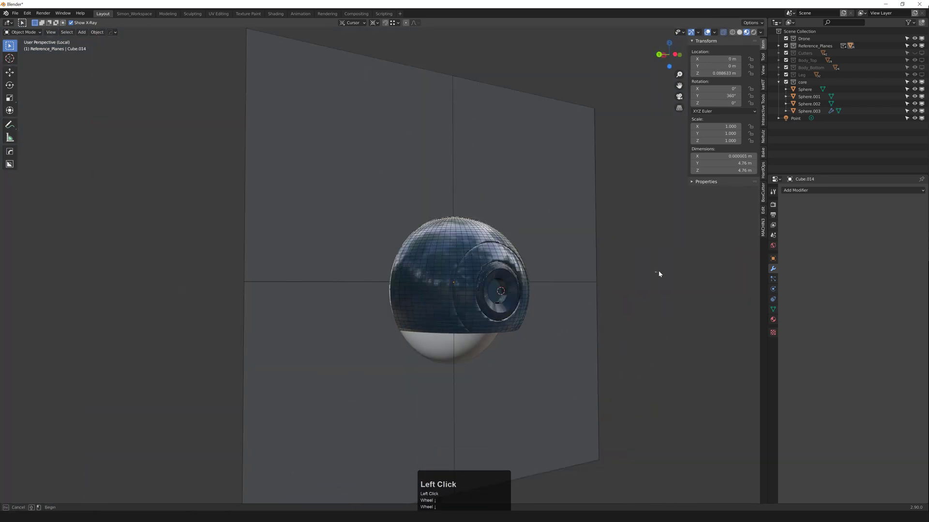
pyautogui.press('f')
pyautogui.moveTo(536, 289); pyautogui.dragTo(576, 289, button='middle')
pyautogui.scroll(2, 576, 256)
pyautogui.scroll(-2, 574, 282)
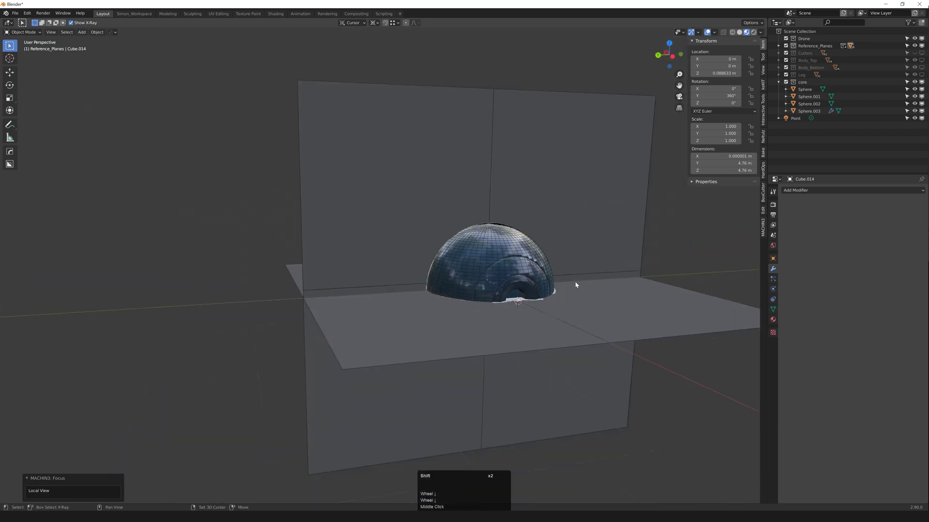
pyautogui.hotkey('shift', '2')
pyautogui.scroll(3, 566, 284)
pyautogui.press('2')
pyautogui.press('2')
pyautogui.press('2')
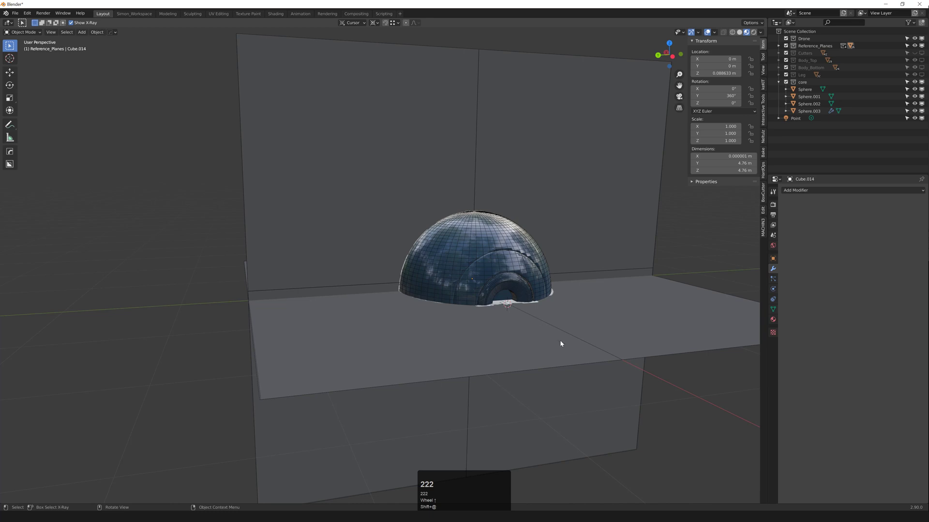
# Step: Move Cylinder.049 into the core collection and hide Reference_Planes
pyautogui.click(778, 45)
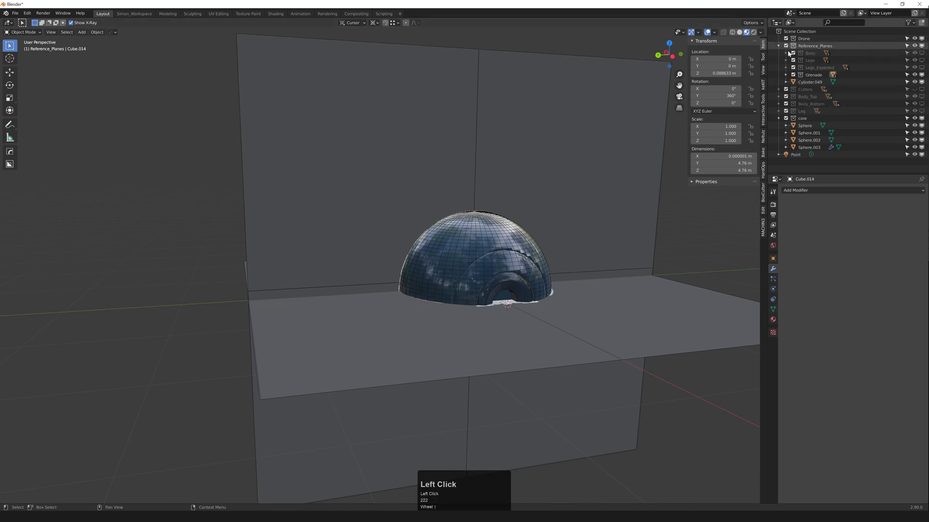
pyautogui.click(811, 83)
pyautogui.moveTo(806, 84); pyautogui.dragTo(801, 121)
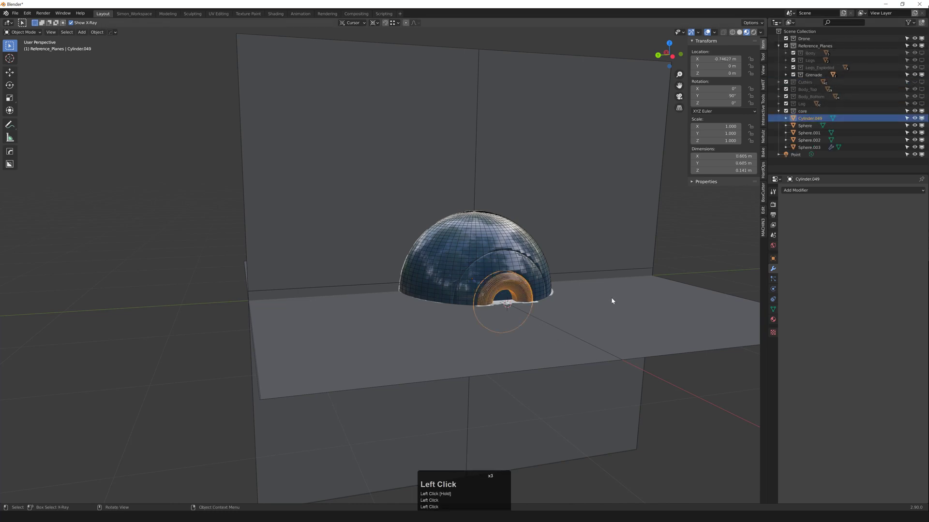
pyautogui.click(646, 283)
pyautogui.hotkey('shift', '2')
pyautogui.moveTo(515, 289); pyautogui.dragTo(500, 284, button='middle')
# Step: Switch the viewport to Rendered shading, with the collar on the sphere's left
pyautogui.press('z')
pyautogui.click(526, 271)
pyautogui.middleClick(527, 278)
pyautogui.scroll(3, 524, 284)
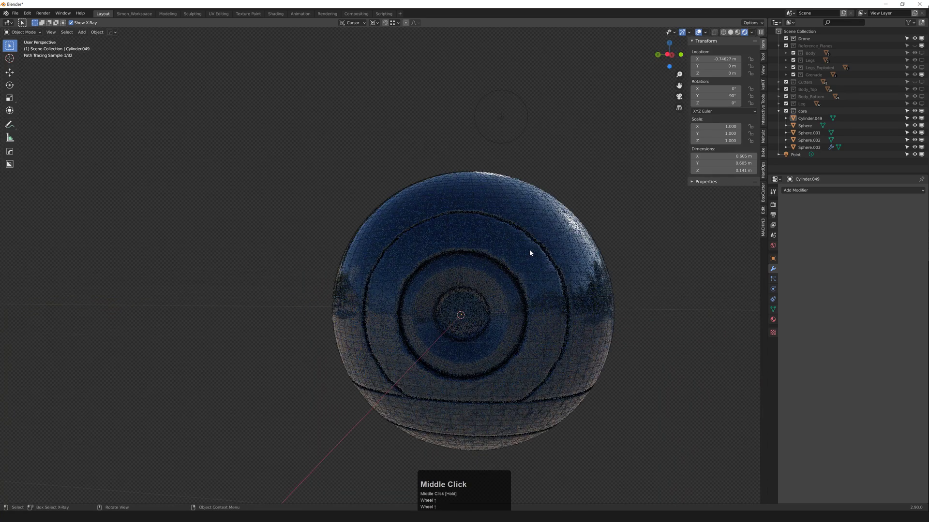
pyautogui.middleClick(503, 265)
pyautogui.scroll(-1, 502, 265)
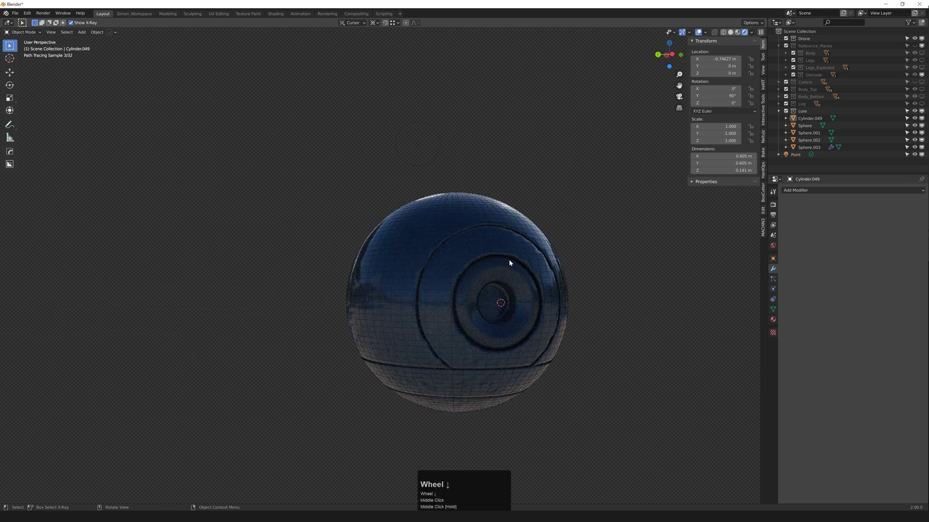
pyautogui.press('F4')
pyautogui.moveTo(509, 259); pyautogui.dragTo(487, 258, button='middle')
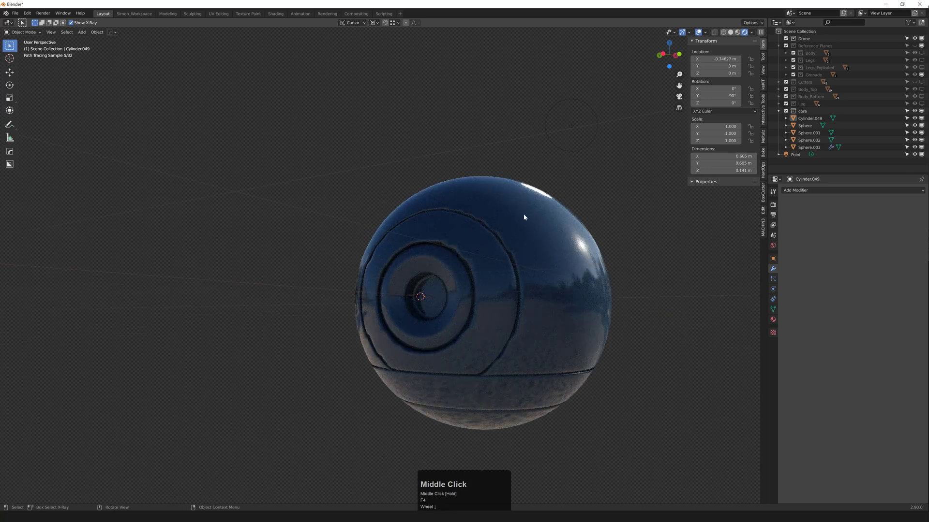
# Step: Shade smooth the core sphere, the cut shell Sphere.003 and the collar
pyautogui.click(523, 228)
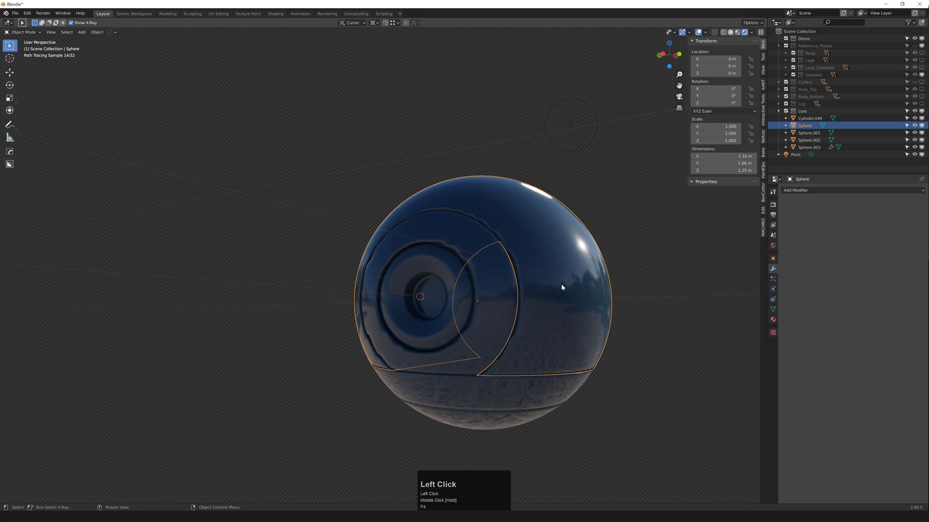
pyautogui.rightClick(553, 235)
pyautogui.click(541, 237)
pyautogui.click(467, 238)
pyautogui.rightClick(471, 239)
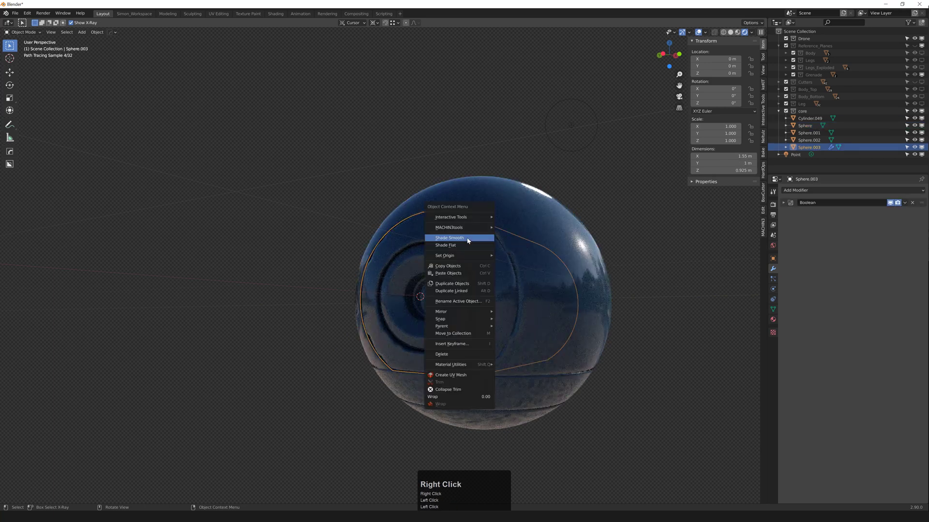
pyautogui.click(473, 238)
pyautogui.rightClick(417, 259)
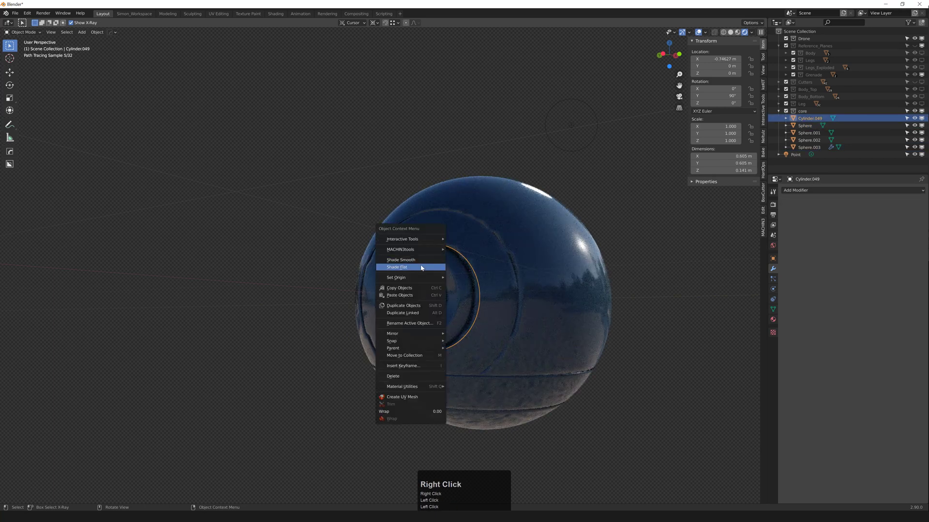
pyautogui.click(416, 250)
# Step: Enable Auto Smooth in Object Data properties for Sphere.003 and Cylinder.049
pyautogui.click(508, 228)
pyautogui.click(773, 279)
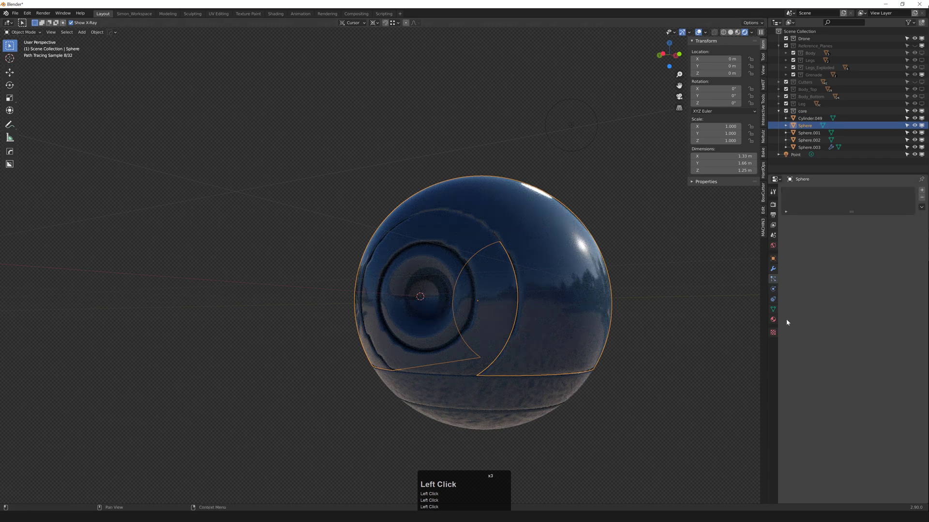
pyautogui.click(772, 309)
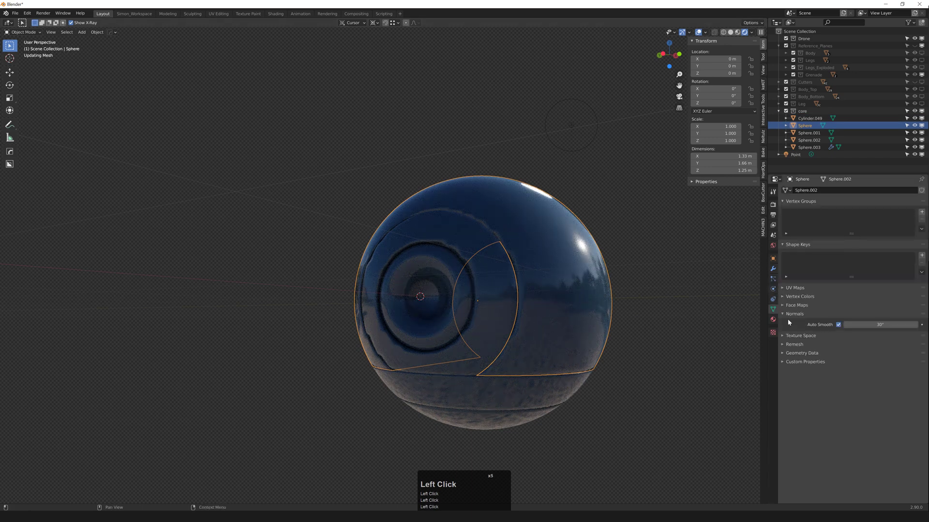
pyautogui.click(498, 253)
pyautogui.click(838, 324)
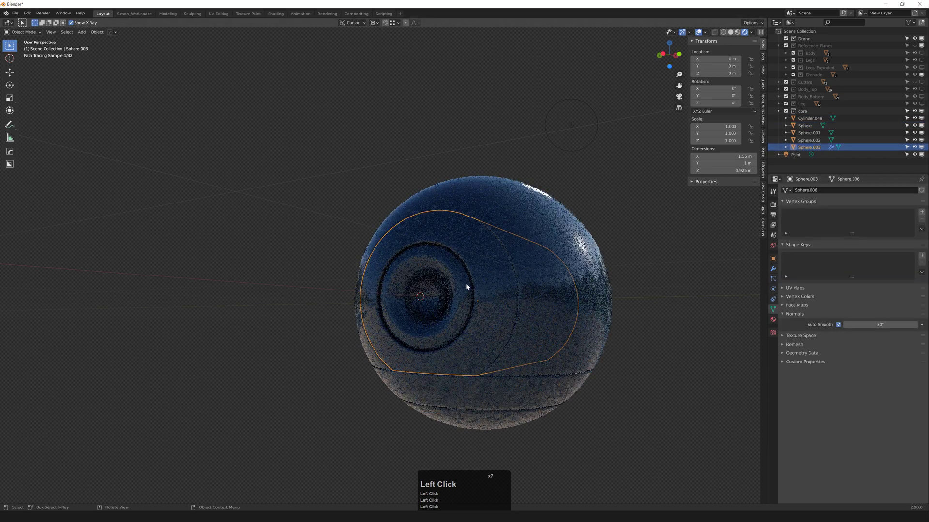
pyautogui.click(467, 287)
pyautogui.click(838, 324)
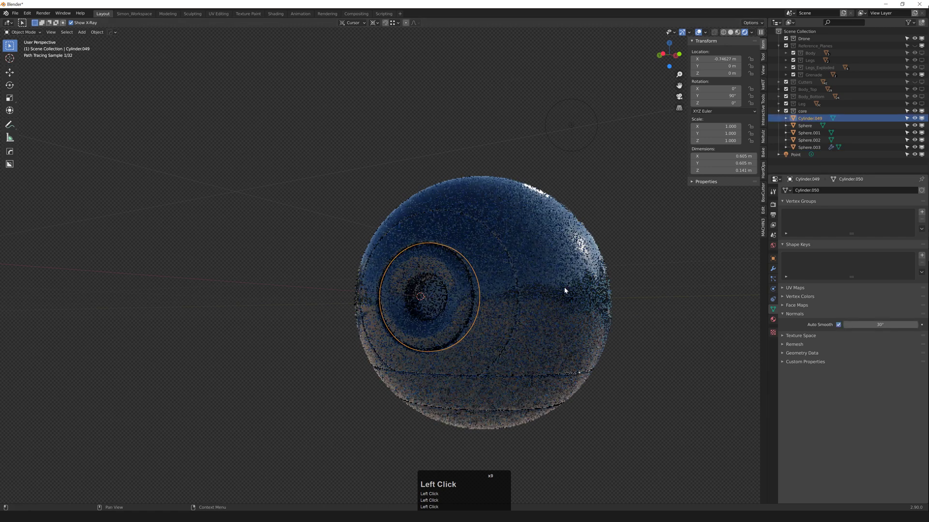
pyautogui.click(286, 228)
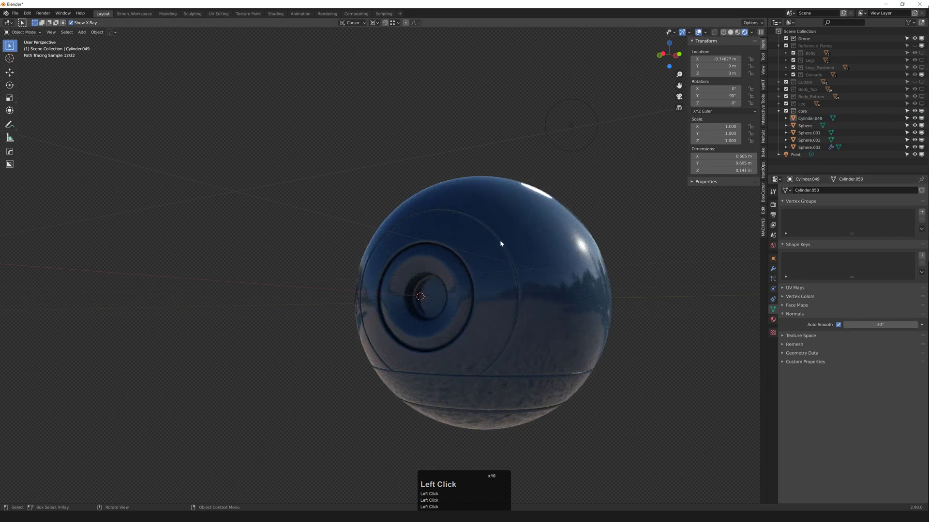
# Step: Turn the sphere's eye toward the viewer and save the file
pyautogui.moveTo(486, 258); pyautogui.dragTo(478, 284, button='middle')
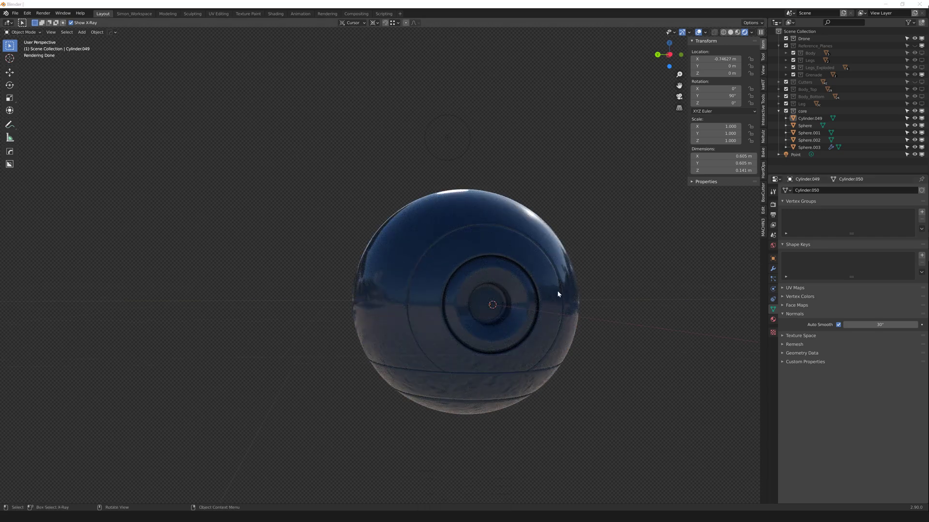
pyautogui.moveTo(557, 290)
pyautogui.mouseDown(button='middle')
pyautogui.moveTo(532, 265)
pyautogui.moveTo(530, 277)
pyautogui.moveTo(492, 296)
pyautogui.moveTo(492, 309)
pyautogui.mouseUp(button='middle')
pyautogui.hotkey('ctrl', 's')
# Step: Show the Reference_Planes collection and switch to Material Preview shading
pyautogui.press('z')
pyautogui.press('2')
pyautogui.press('z')
pyautogui.click(547, 321)
# Step: Duplicate the collar's inner face along X and extrude it into a short cylinder
pyautogui.click(485, 292)
pyautogui.scroll(2, 485, 293)
pyautogui.press('3')
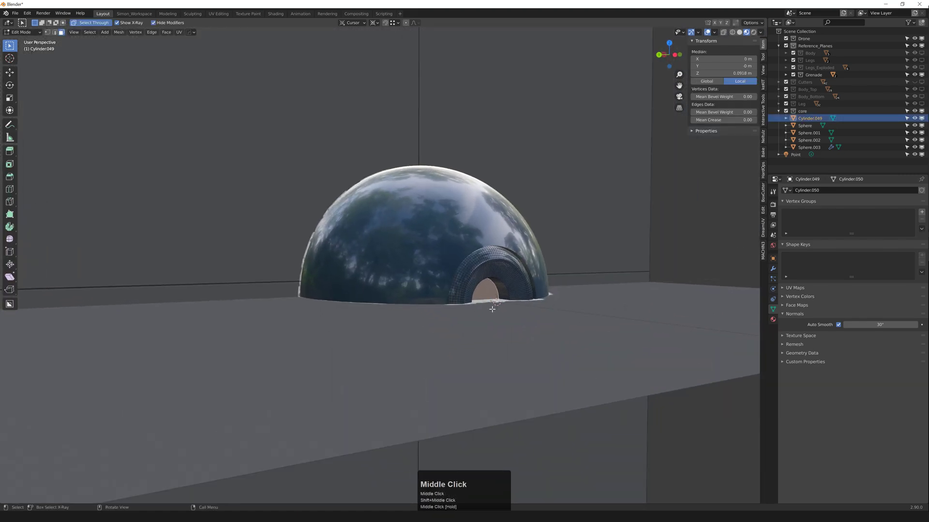
pyautogui.press('d')
pyautogui.middleClick(506, 311)
pyautogui.click(506, 314)
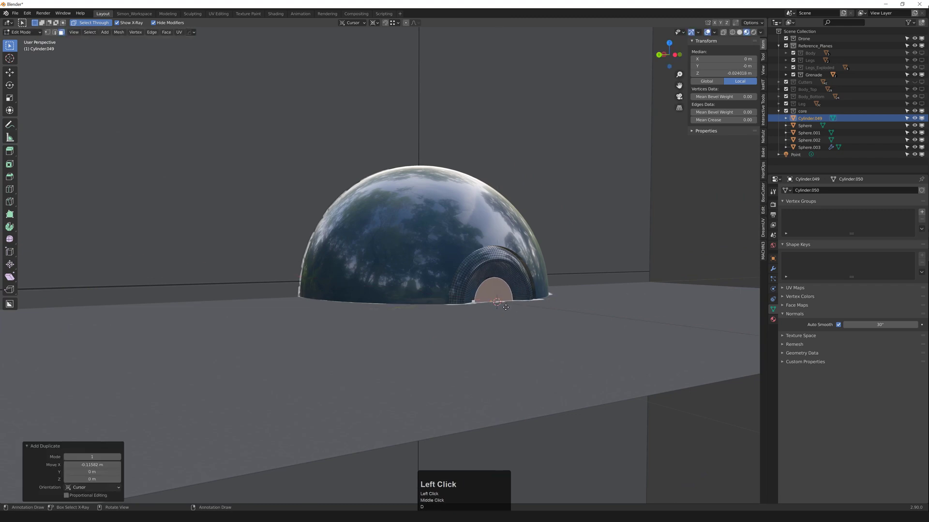
pyautogui.press('e')
pyautogui.click(512, 307)
# Step: Separate the short cylinder into its own object, Cylinder.050
pyautogui.hotkey('ctrl', 'q')
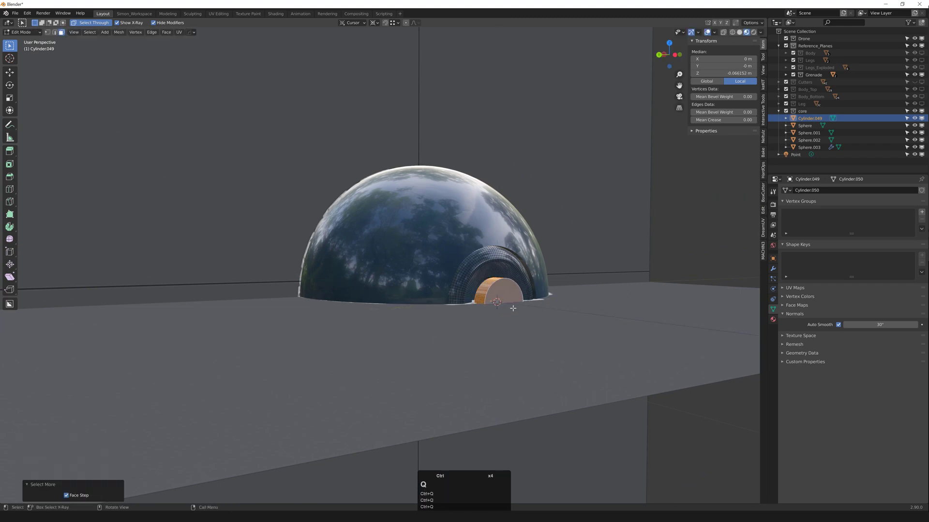
pyautogui.press('p')
pyautogui.click(511, 309)
pyautogui.press('Tab')
pyautogui.click(500, 292)
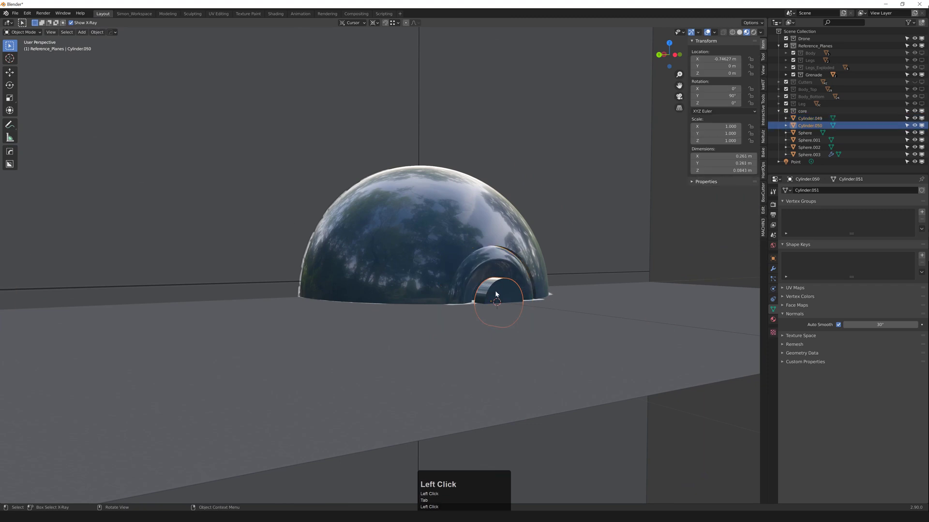
pyautogui.moveTo(499, 292); pyautogui.dragTo(456, 292, button='middle')
pyautogui.scroll(1, 488, 306)
# Step: Move Cylinder.050 0.08 m along X into the dome opening and check it from the Left view
pyautogui.press('g')
pyautogui.middleClick(486, 304)
pyautogui.click(488, 302)
pyautogui.scroll(2, 487, 301)
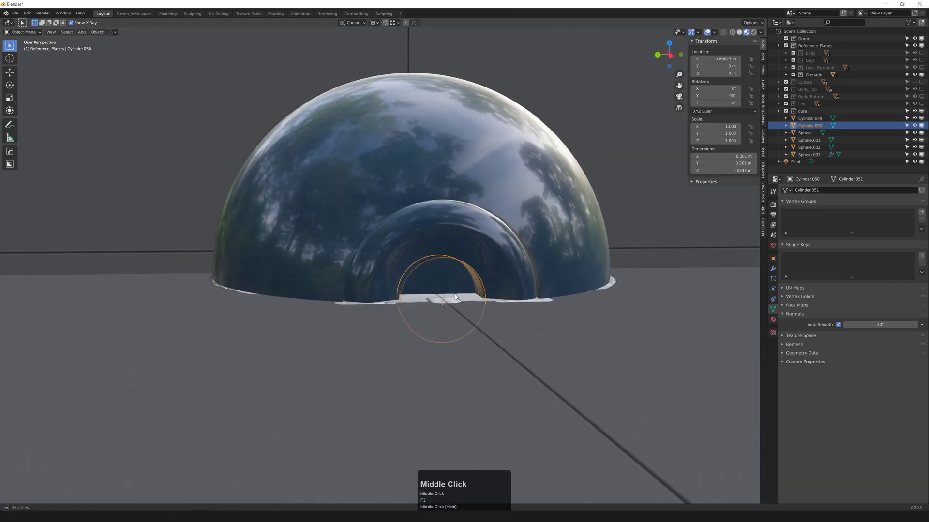
pyautogui.press('`')
pyautogui.click(419, 294)
pyautogui.scroll(1, 469, 248)
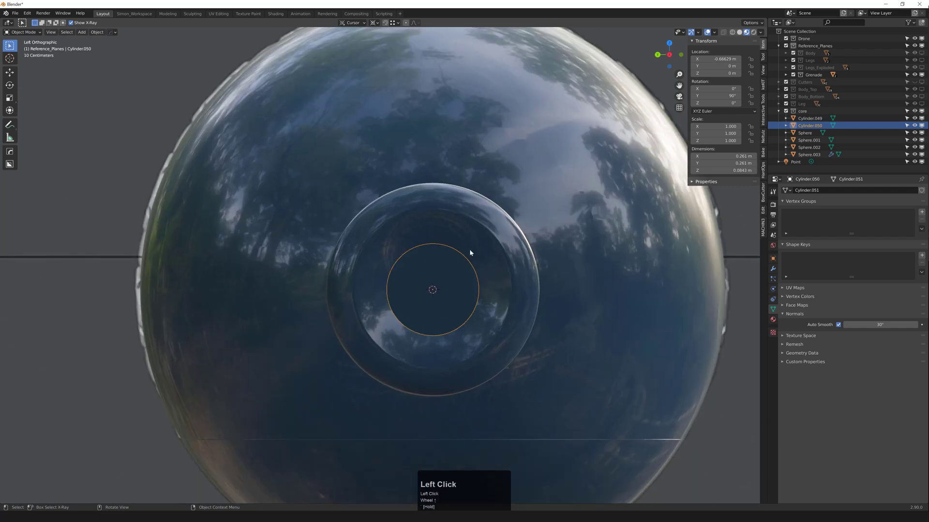
# Step: Edit the faces of plug Cylinder.050, selecting a face inside the dome opening
pyautogui.click(469, 248)
pyautogui.scroll(3, 462, 257)
pyautogui.click(444, 283)
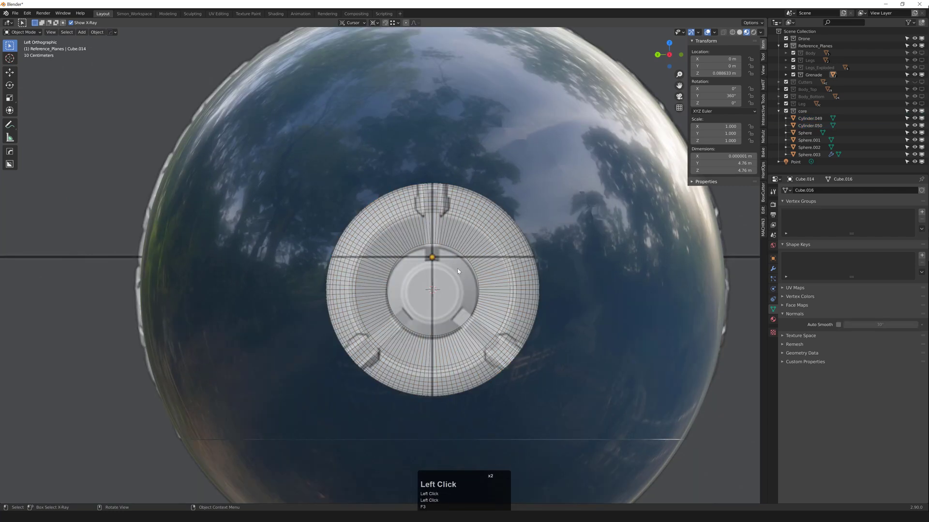
pyautogui.moveTo(455, 282); pyautogui.dragTo(490, 281, button='middle')
pyautogui.click(490, 280)
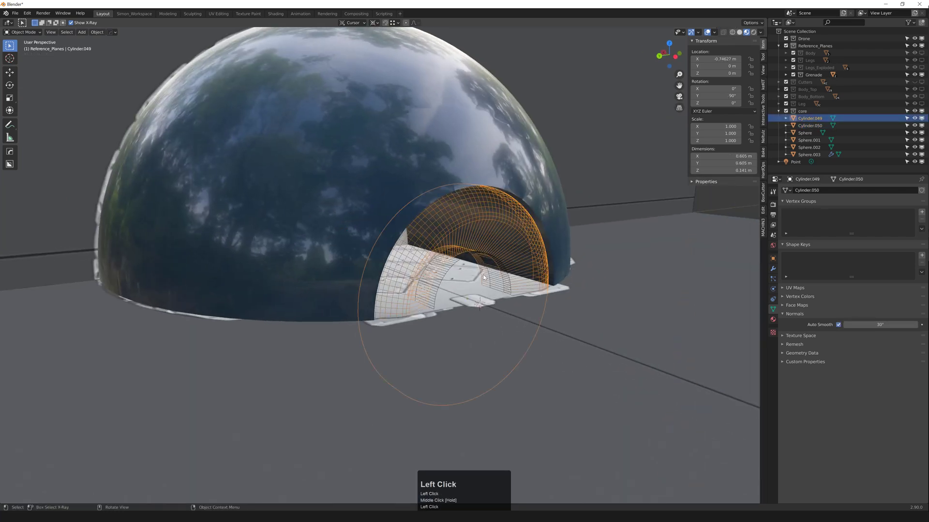
pyautogui.click(484, 278)
pyautogui.press('3')
pyautogui.moveTo(451, 287); pyautogui.dragTo(421, 291, button='middle')
pyautogui.click(459, 266)
pyautogui.press('`')
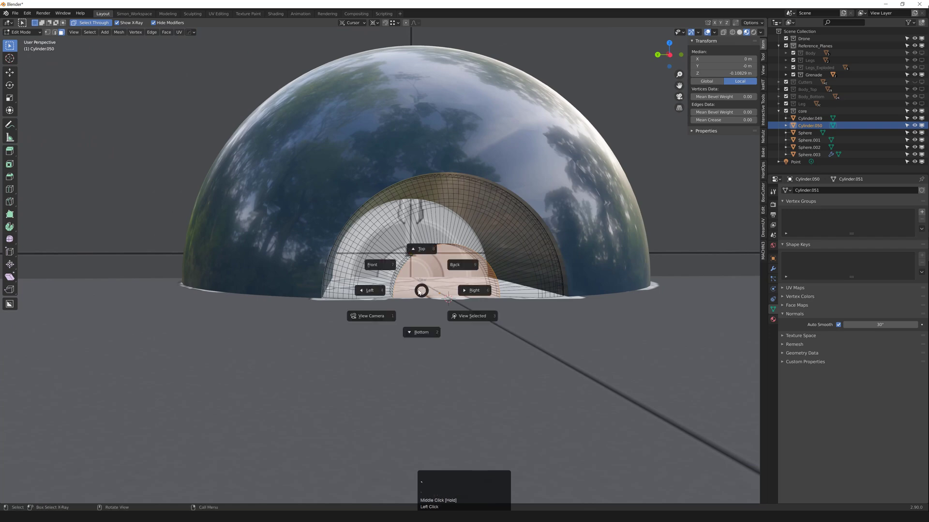
# Step: Inset the collar's hub faces by 0.04725 m to form a ring
pyautogui.click(369, 290)
pyautogui.scroll(3, 412, 296)
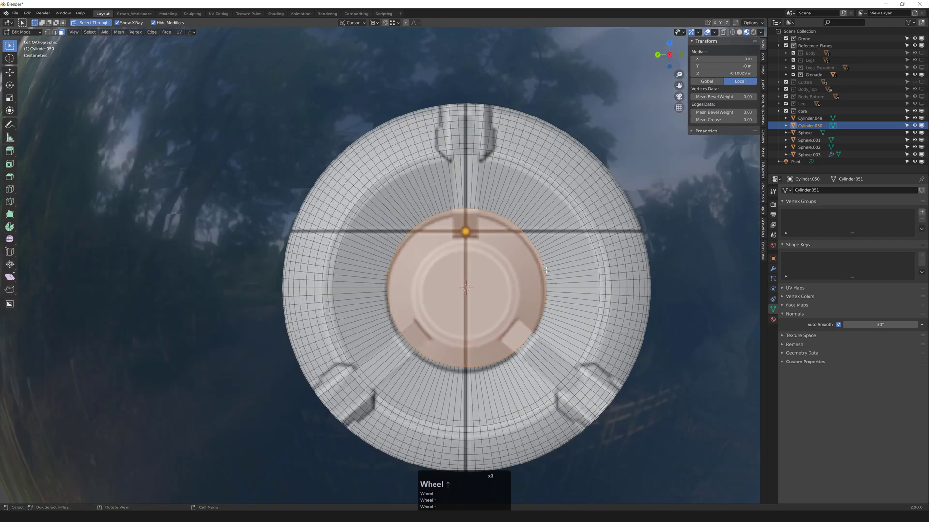
pyautogui.press('i')
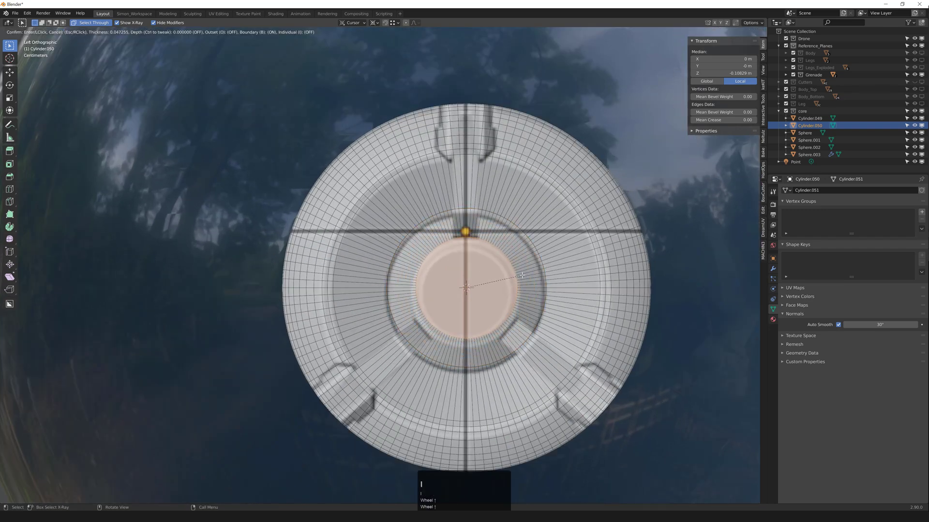
pyautogui.click(522, 276)
pyautogui.moveTo(484, 278)
pyautogui.mouseDown(button='middle')
pyautogui.moveTo(532, 282)
pyautogui.moveTo(476, 282)
pyautogui.moveTo(499, 283)
pyautogui.mouseUp(button='middle')
pyautogui.scroll(-1, 523, 282)
# Step: Push the inset hub faces 0.03366 m along the X axis
pyautogui.press('g')
pyautogui.middleClick(487, 281)
pyautogui.click(503, 285)
pyautogui.scroll(3, 485, 252)
# Step: Bevel the new edge loop by 0.00352 m and orbit to inspect it
pyautogui.hotkey('ctrl', 'b')
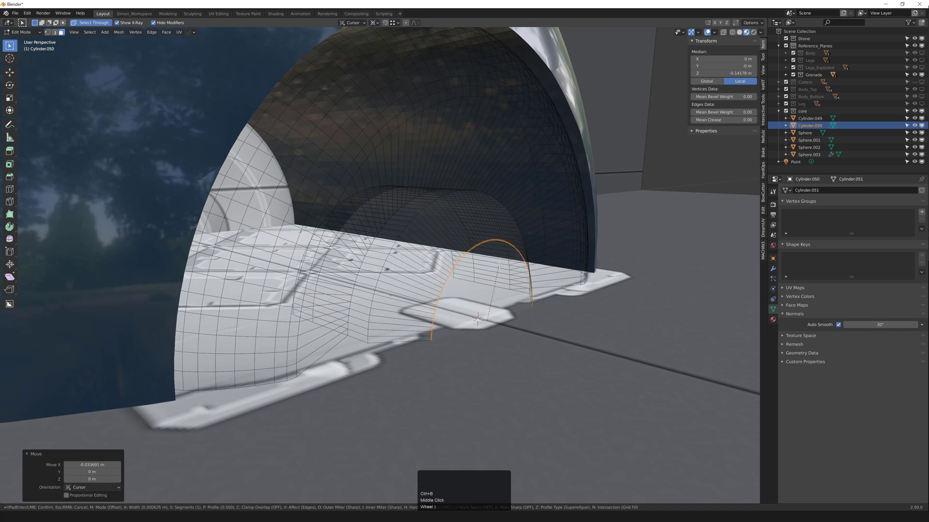
pyautogui.click(505, 265)
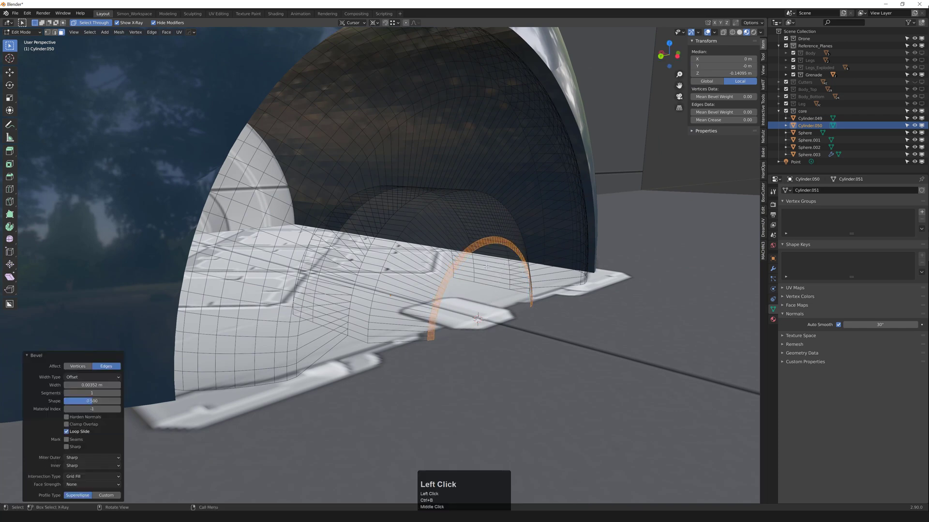
pyautogui.scroll(2, 466, 227)
pyautogui.moveTo(470, 242); pyautogui.dragTo(447, 247, button='middle')
pyautogui.scroll(-4, 448, 247)
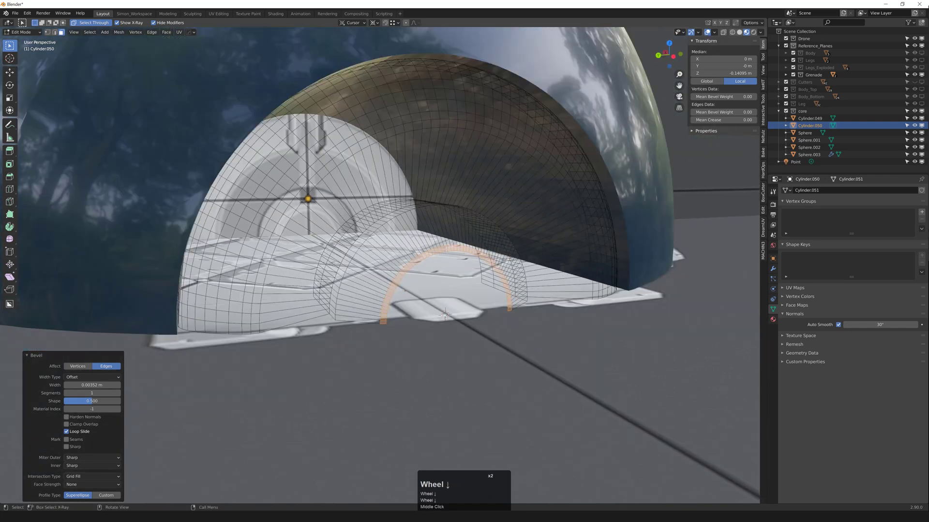
# Step: Leave Edit Mode and switch the collar back to solid display
pyautogui.press('Tab')
pyautogui.moveTo(602, 239); pyautogui.dragTo(644, 232, button='middle')
pyautogui.press('F3')
pyautogui.scroll(-2, 455, 246)
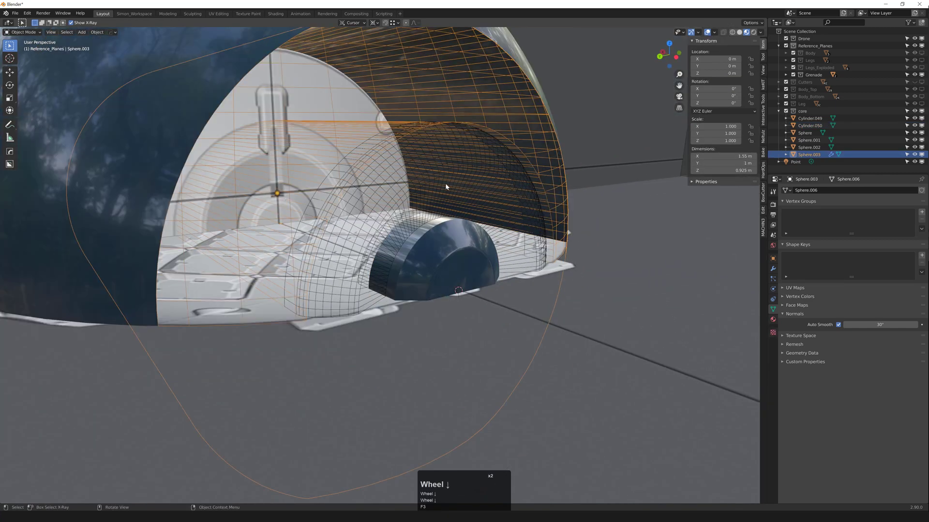
# Step: Select the ring piece and collar cylinder and hide every other object
pyautogui.press('F3')
pyautogui.click(465, 181)
pyautogui.press('F3')
pyautogui.click(439, 233)
pyautogui.keyDown('shift'); pyautogui.click(426, 199); pyautogui.keyUp('shift')
pyautogui.hotkey('shift', 'h')
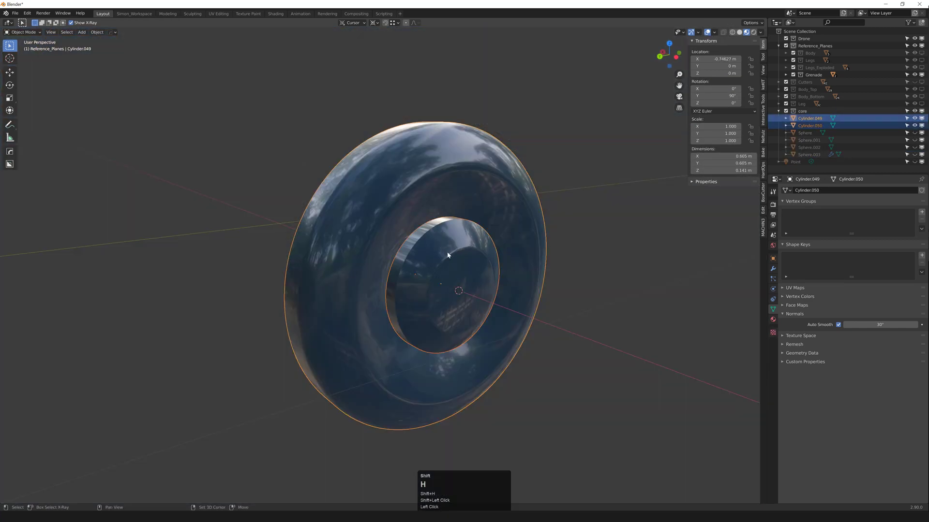
# Step: Slide the collar cylinder Cylinder.050 another 0.0293 m along X into the ring
pyautogui.click(448, 254)
pyautogui.scroll(2, 443, 233)
pyautogui.press('2')
pyautogui.keyDown('alt'); pyautogui.click(422, 227); pyautogui.keyUp('alt')
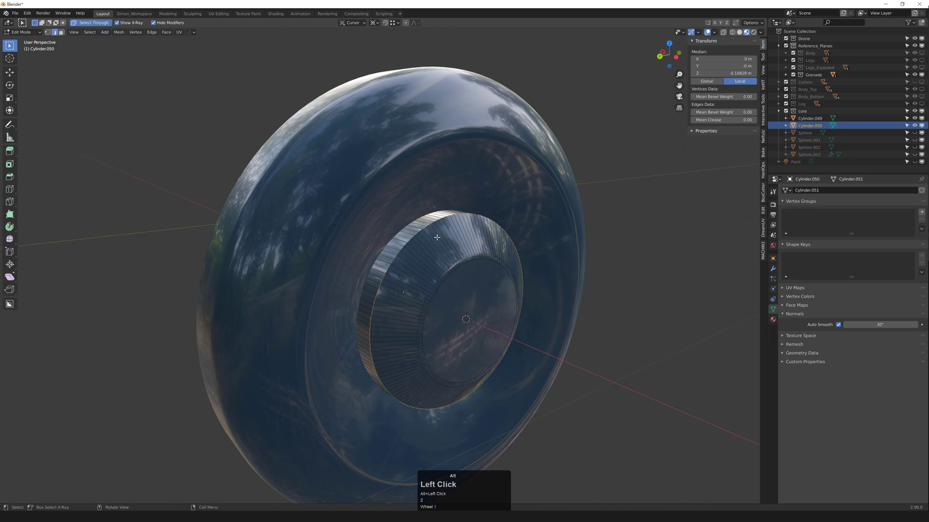
pyautogui.press('Tab')
pyautogui.moveTo(464, 216); pyautogui.dragTo(486, 218, button='middle')
pyautogui.press('g')
pyautogui.middleClick(444, 230)
pyautogui.click(438, 220)
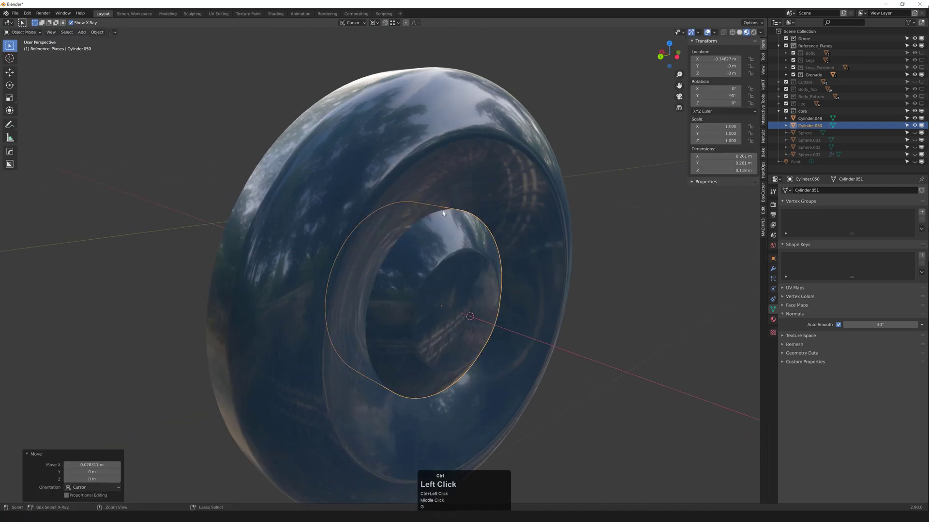
pyautogui.scroll(-5, 454, 250)
# Step: Unhide all objects and select the vertical reference plane around the dome
pyautogui.hotkey('alt', 'h')
pyautogui.moveTo(455, 248); pyautogui.dragTo(428, 218, button='middle')
pyautogui.scroll(-4, 456, 261)
pyautogui.scroll(2, 460, 282)
pyautogui.scroll(-2, 502, 309)
pyautogui.click(394, 236)
pyautogui.hotkey('shift', 'h')
pyautogui.hotkey('ctrl', 'z')
pyautogui.click(428, 218)
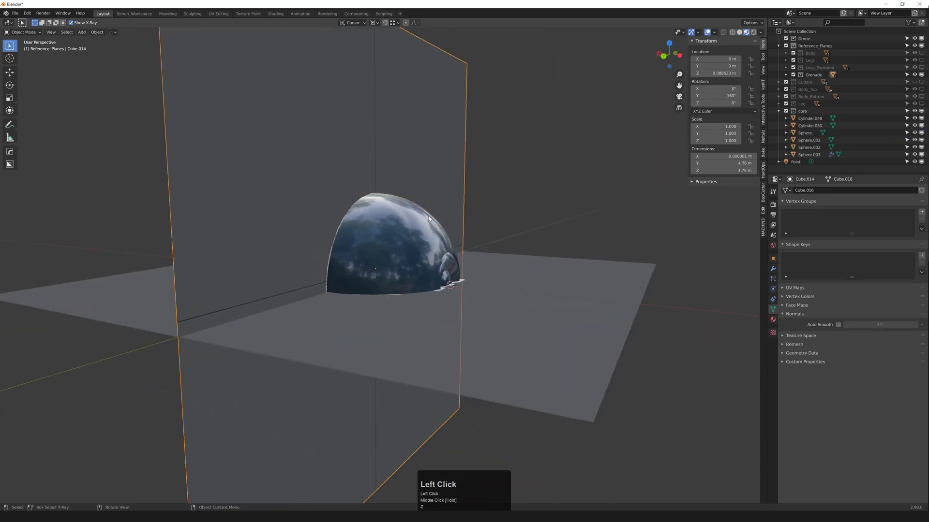
# Step: Hide the Reference_Planes collection and show the wireframe overlay to see into the sphere's hole
pyautogui.click(914, 46)
pyautogui.scroll(1, 378, 255)
pyautogui.moveTo(363, 256); pyautogui.dragTo(426, 256, button='middle')
pyautogui.press('F4')
pyautogui.keyDown('shift'); pyautogui.moveTo(290, 255); pyautogui.dragTo(410, 266, button='middle'); pyautogui.keyUp('shift')
# Step: Join ring Cylinder.049 into collar Cylinder.050 and apply all transforms
pyautogui.click(437, 276)
pyautogui.click(437, 277)
pyautogui.keyDown('shift'); pyautogui.click(441, 293); pyautogui.keyUp('shift')
pyautogui.moveTo(441, 294); pyautogui.dragTo(261, 300, button='middle')
pyautogui.hotkey('ctrl', 'j')
pyautogui.hotkey('ctrl', 'a')
pyautogui.scroll(-2, 450, 300)
# Step: Mirror the collar to the opposite side and apply a modifier from the HOps Q menu
pyautogui.hotkey('alt', 'x')
pyautogui.click(439, 300)
pyautogui.press('q')
pyautogui.moveTo(258, 301)
pyautogui.click(317, 353)
pyautogui.moveTo(365, 324); pyautogui.dragTo(339, 289, button='middle')
pyautogui.scroll(-2, 407, 266)
# Step: Select the outer sphere shell, undo, and centre the view on the sphere
pyautogui.click(409, 267)
pyautogui.hotkey('ctrl', 'z')
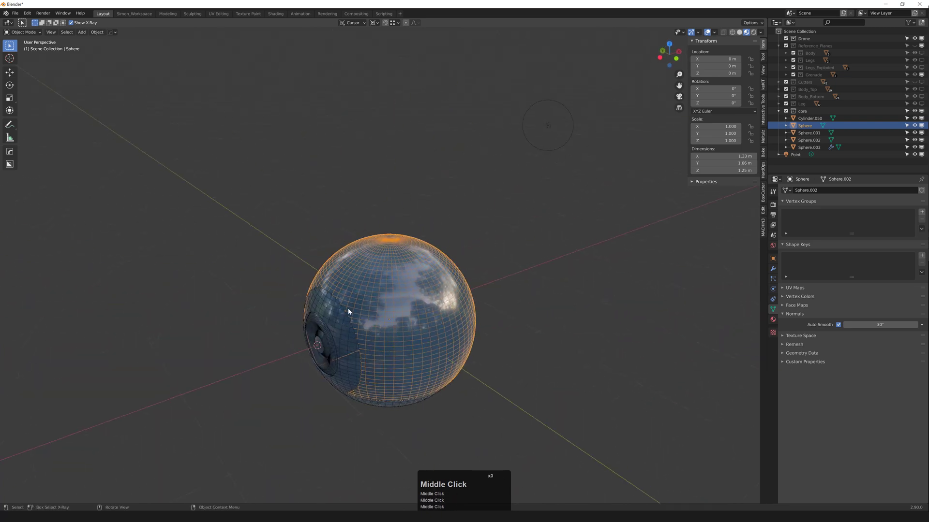
pyautogui.moveTo(358, 343); pyautogui.dragTo(388, 323, button='middle')
pyautogui.keyDown('shift'); pyautogui.moveTo(384, 344); pyautogui.dragTo(407, 261, button='middle'); pyautogui.keyUp('shift')
pyautogui.scroll(2, 382, 310)
pyautogui.moveTo(411, 199); pyautogui.dragTo(439, 216, button='middle')
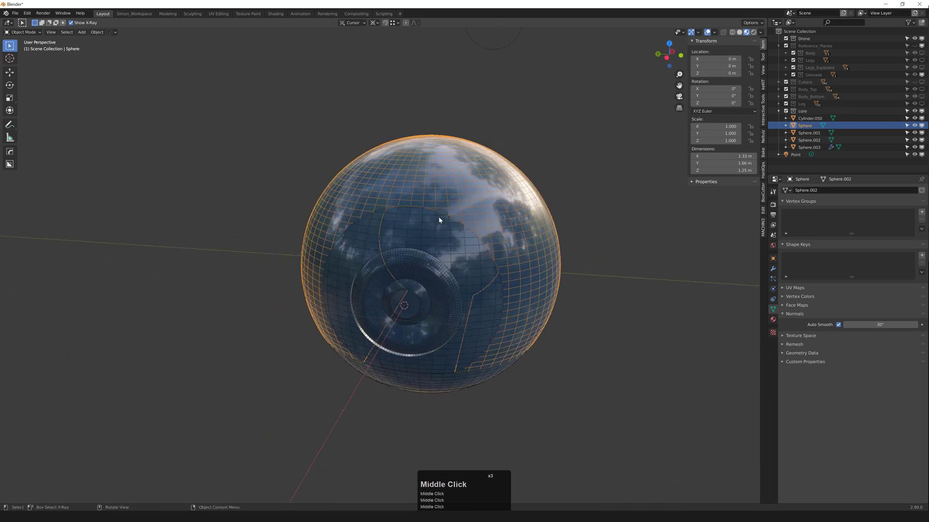
pyautogui.scroll(-3, 488, 203)
# Step: Show Reference_Planes again and isolate the vertical reference plane to inspect it
pyautogui.click(539, 190)
pyautogui.press('2')
pyautogui.scroll(-2, 508, 193)
pyautogui.click(517, 179)
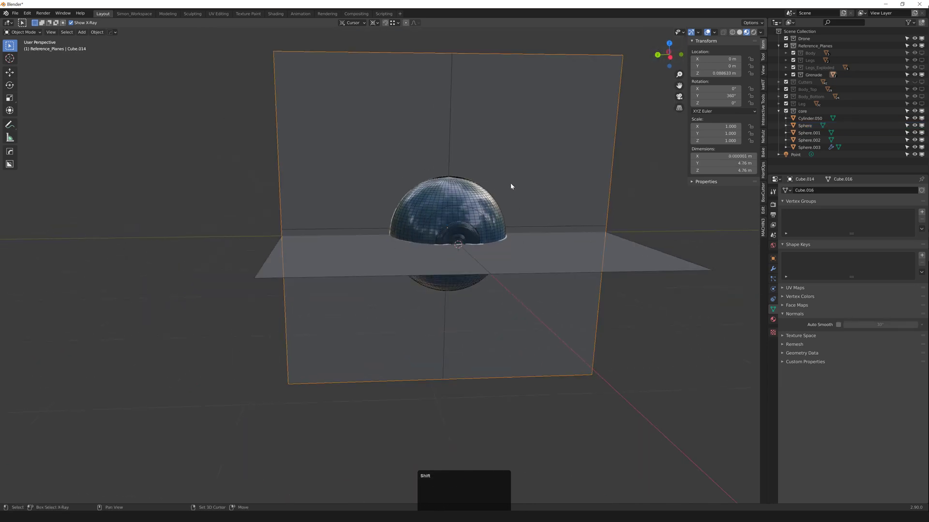
pyautogui.hotkey('shift', 'h')
pyautogui.moveTo(510, 183); pyautogui.dragTo(411, 199, button='middle')
pyautogui.scroll(3, 411, 198)
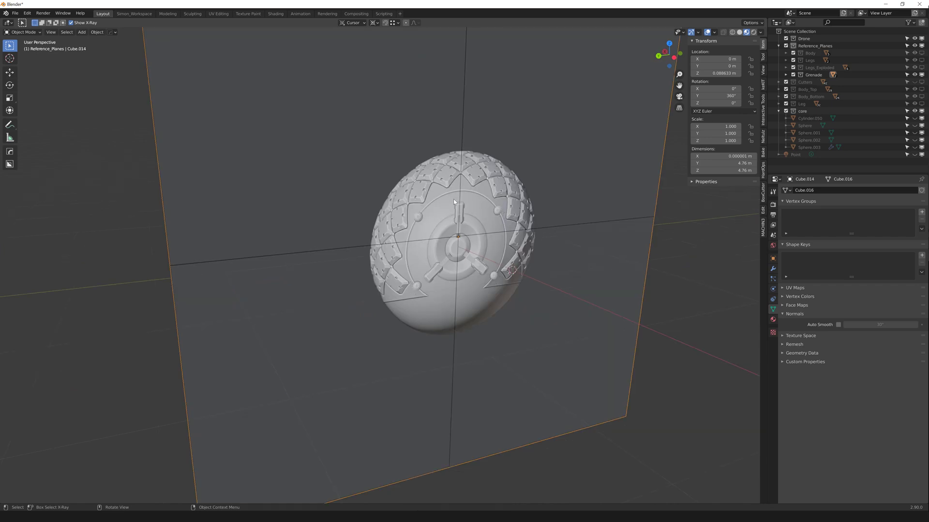
pyautogui.moveTo(478, 277)
pyautogui.mouseDown(button='middle')
pyautogui.moveTo(487, 266)
pyautogui.moveTo(471, 263)
pyautogui.mouseUp(button='middle')
pyautogui.scroll(-2, 461, 260)
pyautogui.press('2')
# Step: Focus the view on the model and reveal the hidden core objects
pyautogui.scroll(2, 580, 275)
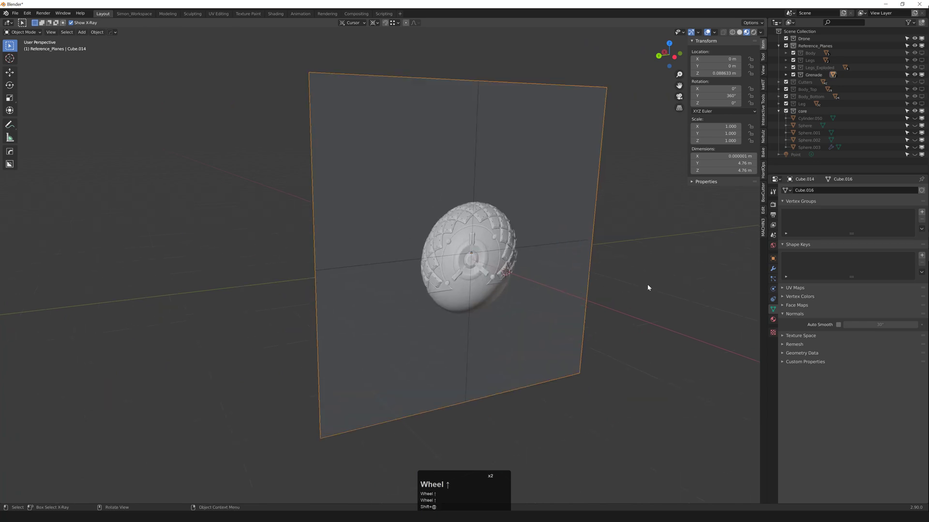
pyautogui.click(644, 283)
pyautogui.press('f')
pyautogui.click(646, 275)
pyautogui.hotkey('alt', 'h')
pyautogui.click(652, 231)
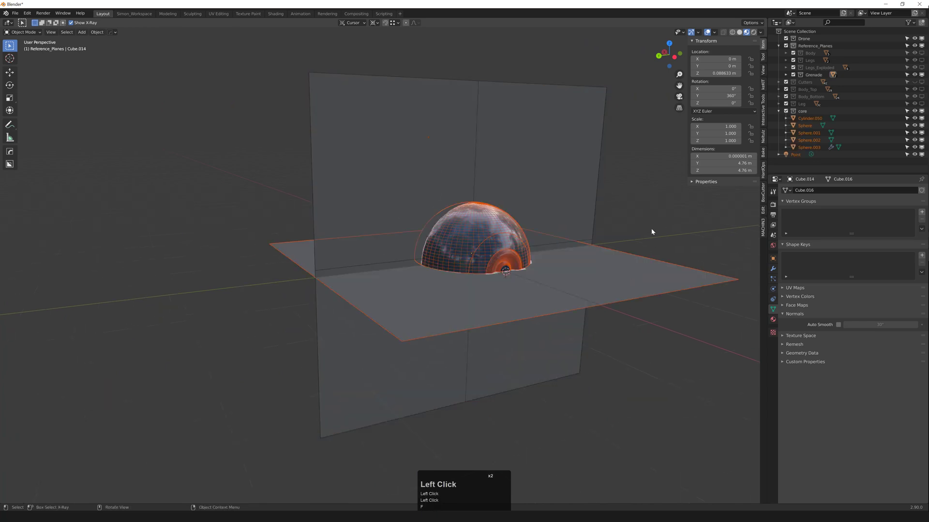
pyautogui.moveTo(544, 275); pyautogui.dragTo(484, 277, button='middle')
pyautogui.scroll(3, 508, 261)
pyautogui.scroll(-1, 489, 277)
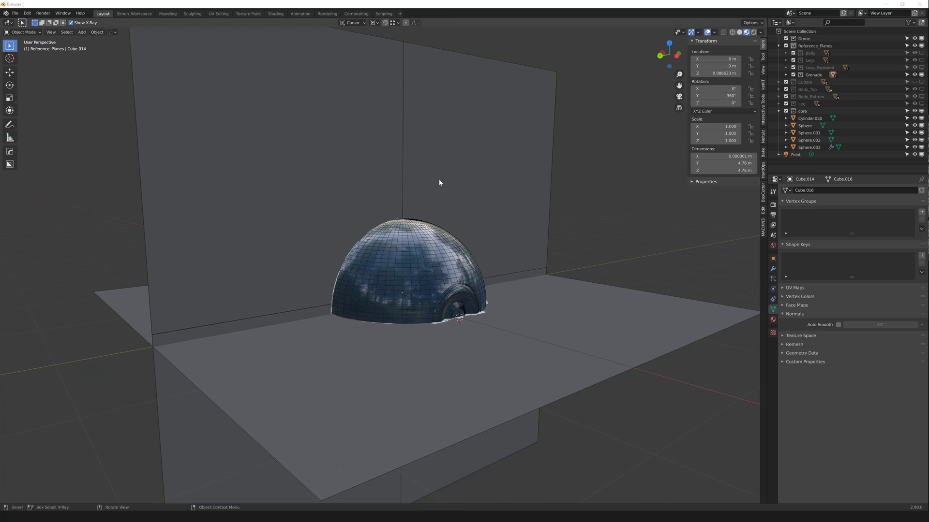
# Step: View the vertical reference plane on its own with Ctrl+F, then exit the isolated view
pyautogui.click(422, 207)
pyautogui.hotkey('ctrl', 'f')
pyautogui.moveTo(396, 238)
pyautogui.mouseDown(button='middle')
pyautogui.moveTo(372, 259)
pyautogui.moveTo(416, 242)
pyautogui.moveTo(396, 245)
pyautogui.mouseUp(button='middle')
pyautogui.scroll(1, 372, 258)
pyautogui.scroll(-2, 415, 243)
pyautogui.hotkey('ctrl', 'f')
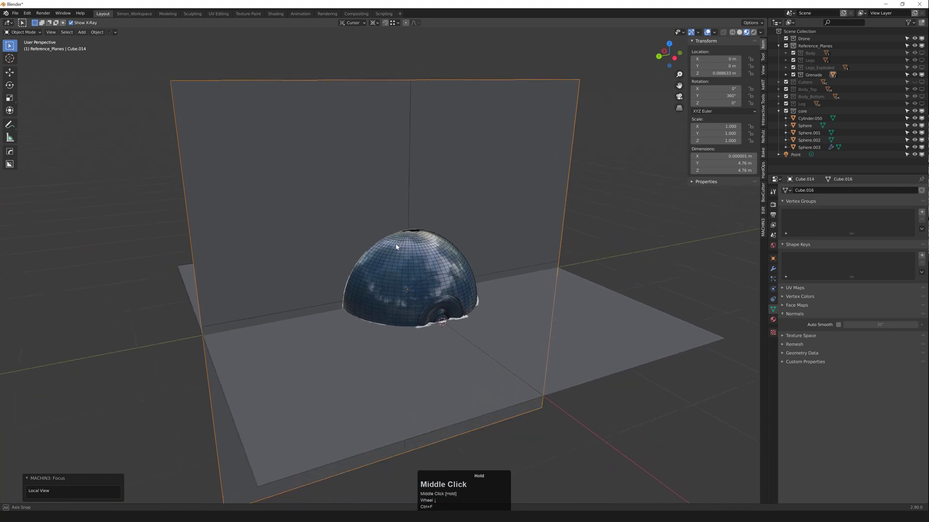
# Step: Orbit over the dome and select the outer sphere shell
pyautogui.moveTo(525, 255); pyautogui.dragTo(457, 252, button='middle')
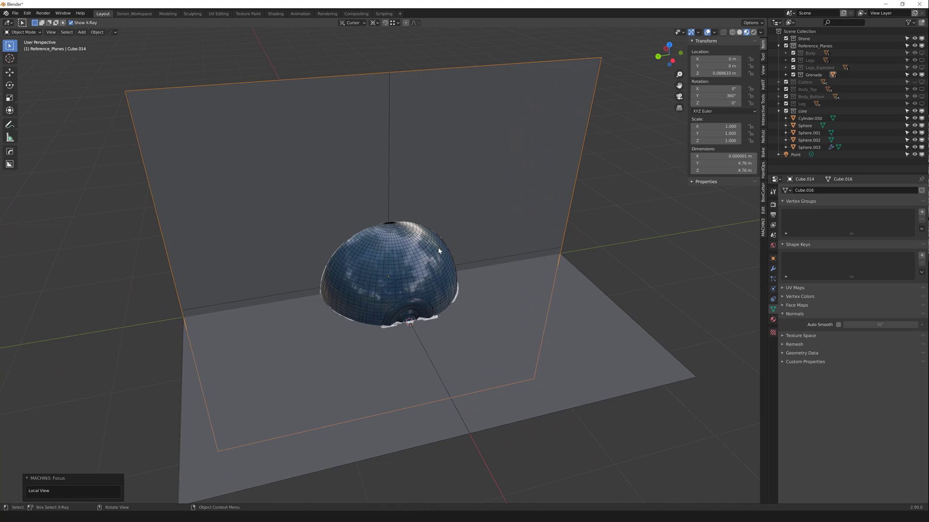
pyautogui.moveTo(437, 247)
pyautogui.mouseDown(button='middle')
pyautogui.moveTo(461, 246)
pyautogui.moveTo(383, 257)
pyautogui.moveTo(425, 242)
pyautogui.moveTo(437, 225)
pyautogui.moveTo(430, 208)
pyautogui.moveTo(411, 231)
pyautogui.moveTo(434, 236)
pyautogui.mouseUp(button='middle')
pyautogui.scroll(4, 392, 251)
pyautogui.click(420, 242)
# Step: Isolate the outer Sphere with Shift+H and orbit around it to examine the cut-out opening
pyautogui.hotkey('shift', 'h')
pyautogui.scroll(-3, 435, 237)
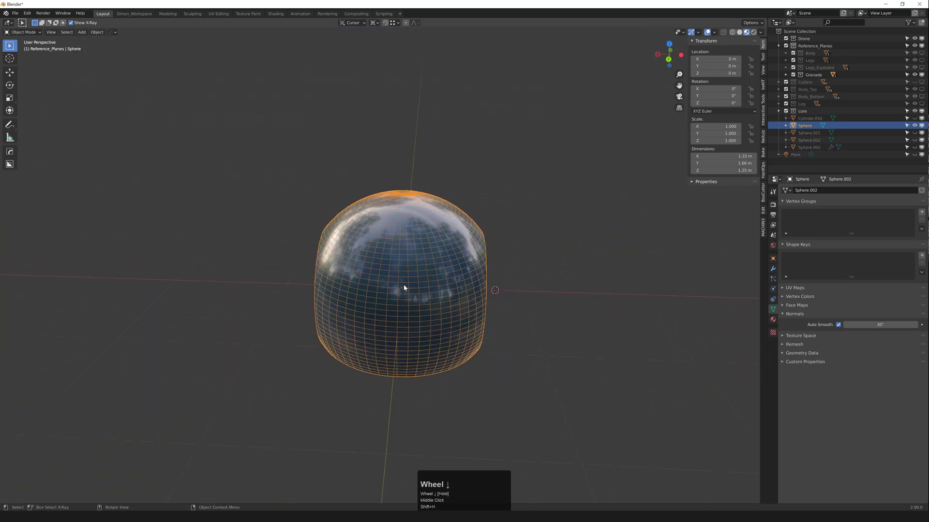
pyautogui.moveTo(404, 287); pyautogui.dragTo(324, 350, button='middle')
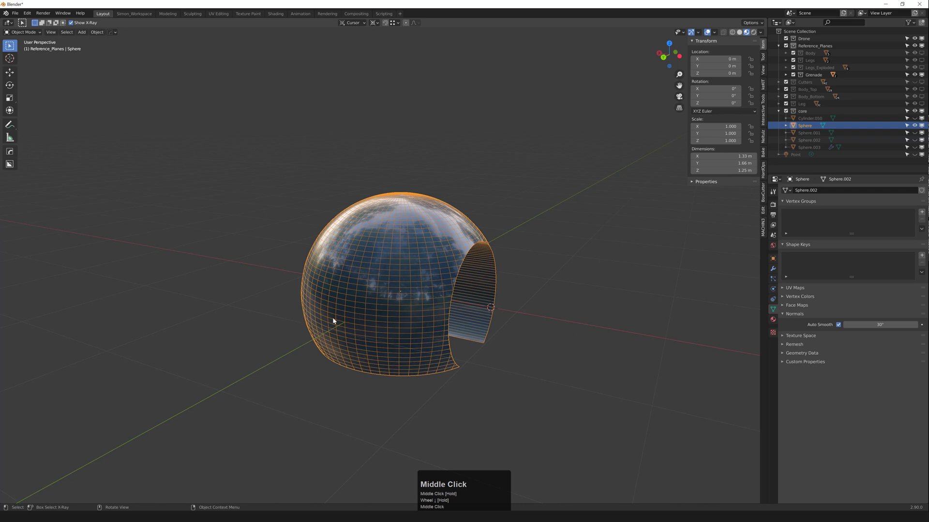
pyautogui.moveTo(465, 239)
pyautogui.mouseDown(button='middle')
pyautogui.moveTo(390, 284)
pyautogui.moveTo(379, 271)
pyautogui.moveTo(230, 284)
pyautogui.mouseUp(button='middle')
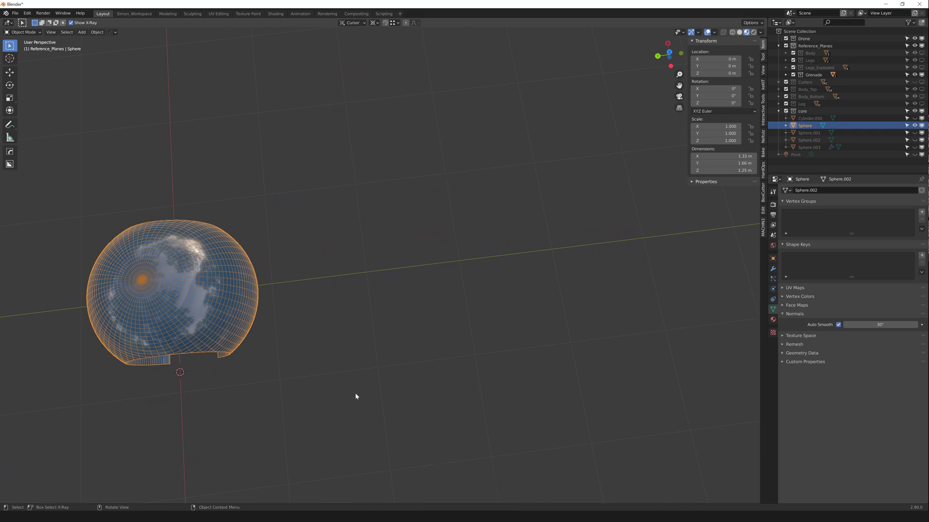
pyautogui.moveTo(156, 261); pyautogui.dragTo(399, 272, button='middle')
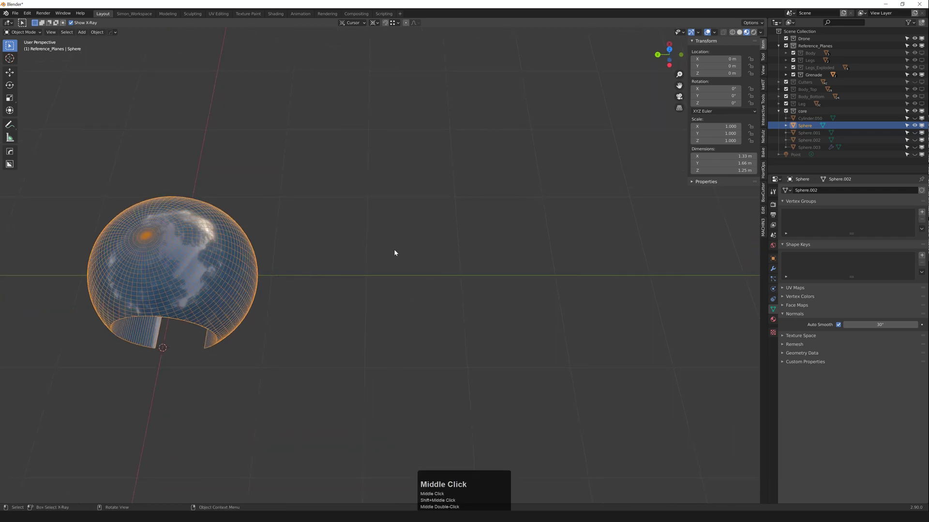
pyautogui.moveTo(281, 272); pyautogui.dragTo(314, 216, button='middle')
pyautogui.moveTo(403, 213); pyautogui.dragTo(409, 260, button='middle')
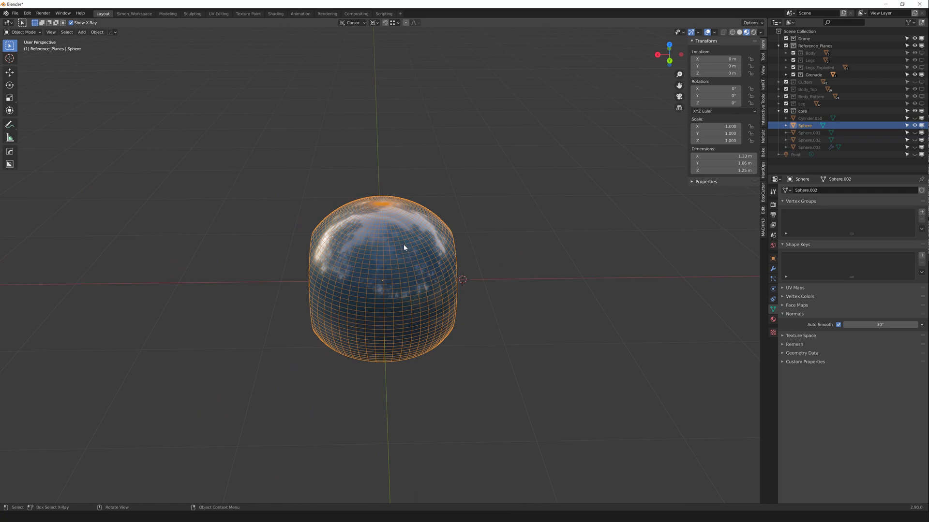
pyautogui.moveTo(419, 244); pyautogui.dragTo(388, 227, button='middle')
pyautogui.scroll(2, 403, 234)
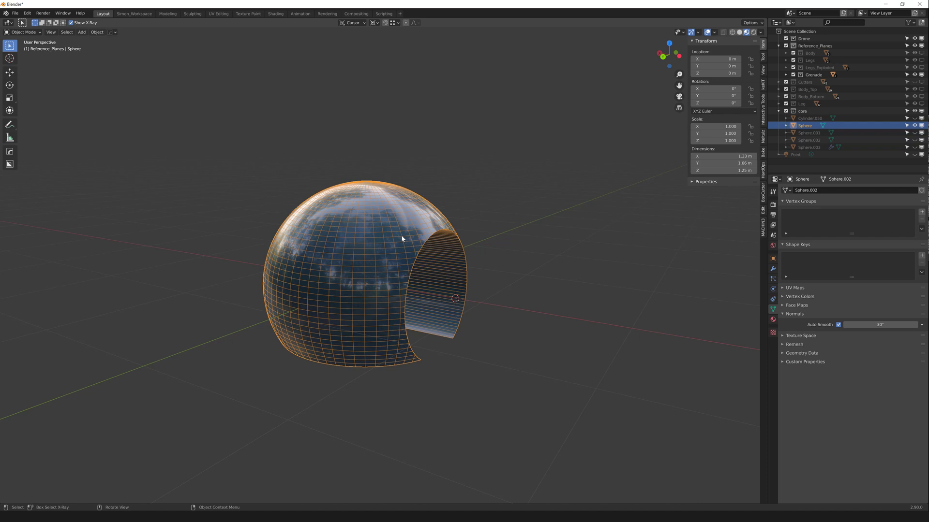
pyautogui.moveTo(409, 268); pyautogui.dragTo(359, 278, button='middle')
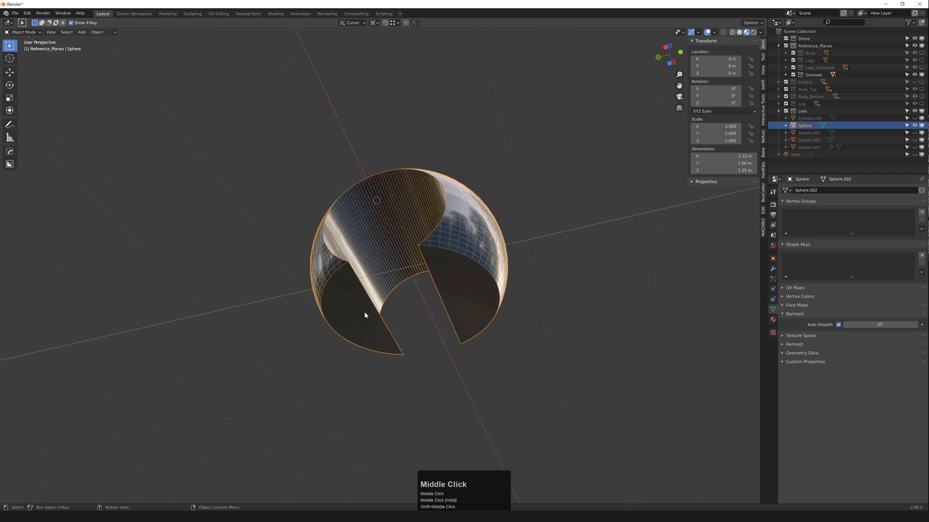
pyautogui.moveTo(364, 315); pyautogui.dragTo(404, 263, button='middle')
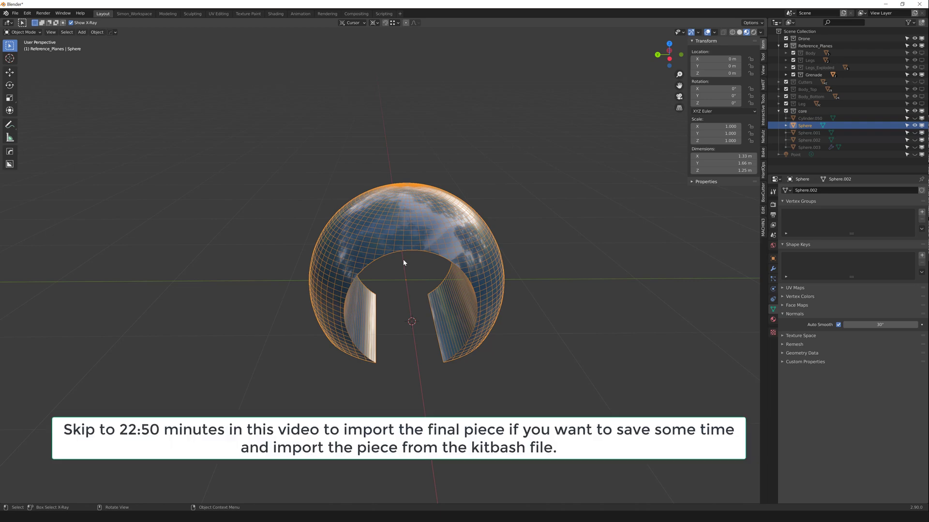
pyautogui.scroll(-1, 428, 260)
pyautogui.moveTo(417, 254); pyautogui.dragTo(353, 276, button='middle')
# Step: Duplicate the outer sphere shell as Sphere.004 and place the copy beside the original
pyautogui.scroll(-1, 360, 272)
pyautogui.hotkey('shift', 'd')
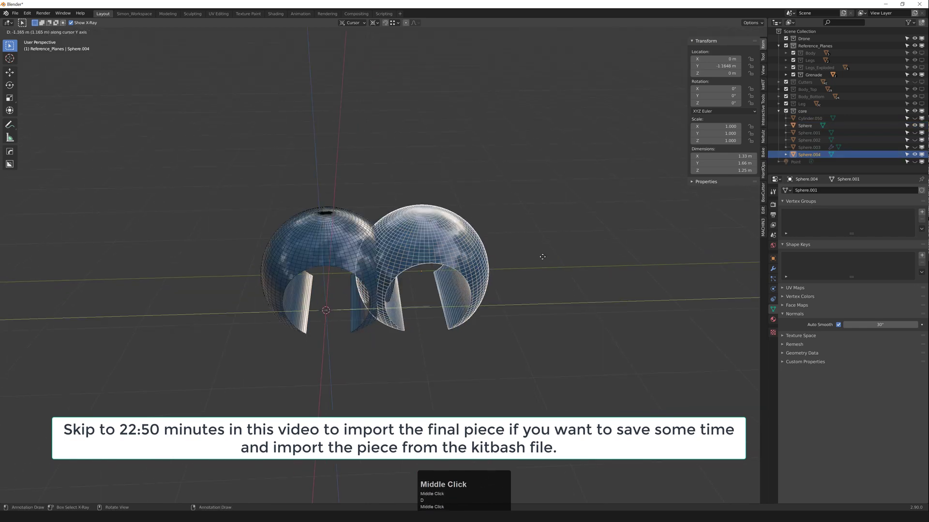
pyautogui.click(697, 274)
pyautogui.moveTo(697, 273); pyautogui.dragTo(424, 293, button='middle')
pyautogui.scroll(2, 503, 286)
# Step: Select the copy's faces through the tunnel between its flat sides and delete them
pyautogui.press('Tab')
pyautogui.click(403, 287)
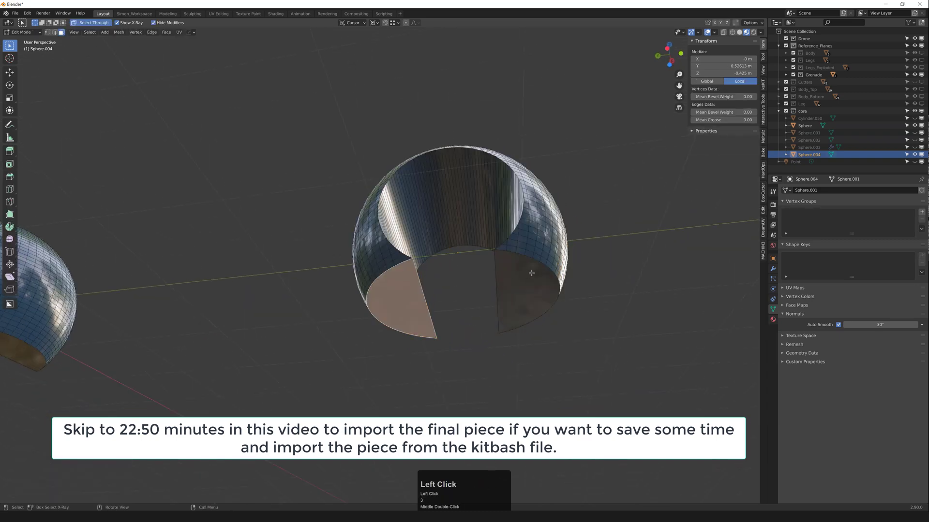
pyautogui.keyDown('ctrl'); pyautogui.click(524, 273); pyautogui.keyUp('ctrl')
pyautogui.moveTo(498, 269); pyautogui.dragTo(521, 286, button='middle')
pyautogui.press('x')
pyautogui.moveTo(512, 221); pyautogui.dragTo(512, 247, button='middle')
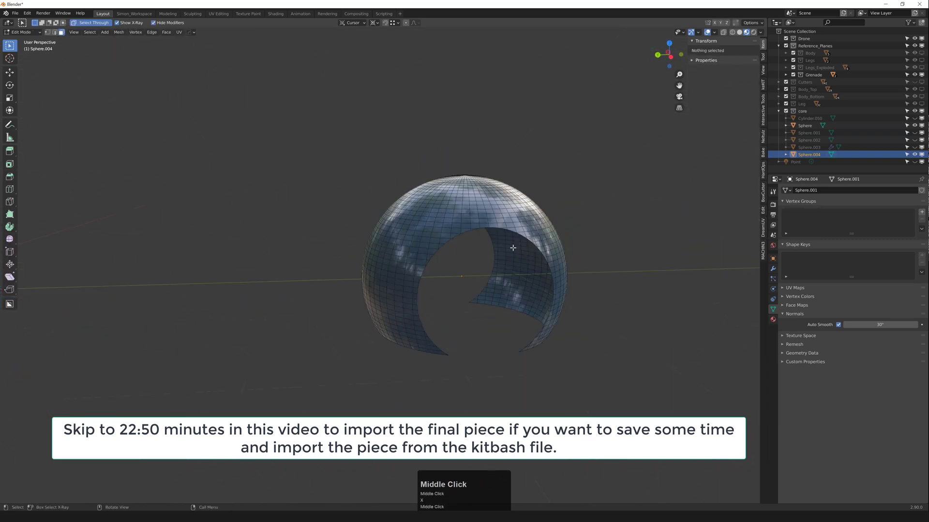
# Step: Return to Object Mode and nudge Sphere.004's Y location to −4.5129 m
pyautogui.press('Tab')
pyautogui.moveTo(438, 205); pyautogui.dragTo(392, 194, button='middle')
pyautogui.keyDown('shift'); pyautogui.moveTo(393, 193); pyautogui.dragTo(392, 219, button='middle'); pyautogui.keyUp('shift')
pyautogui.click(738, 66)
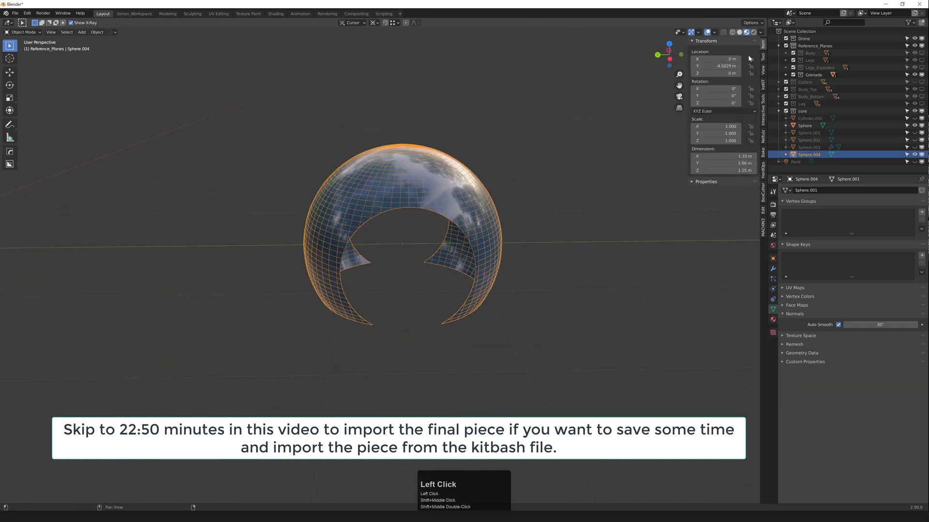
# Step: Move Sphere.004 to Y 5 m and frame it in the view
pyautogui.doubleClick(718, 66)
pyautogui.write('5')
pyautogui.press('KP_Enter')
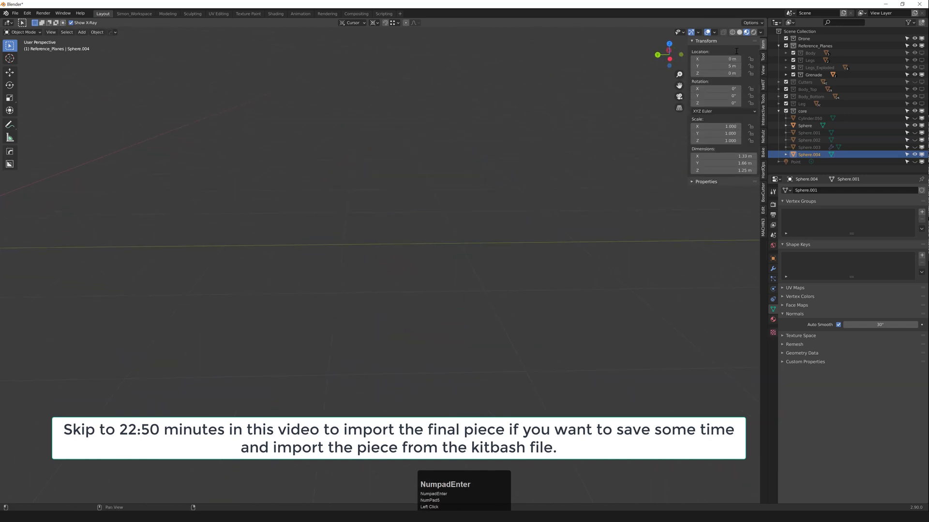
pyautogui.scroll(-8, 526, 160)
pyautogui.moveTo(312, 176); pyautogui.dragTo(441, 188, button='middle')
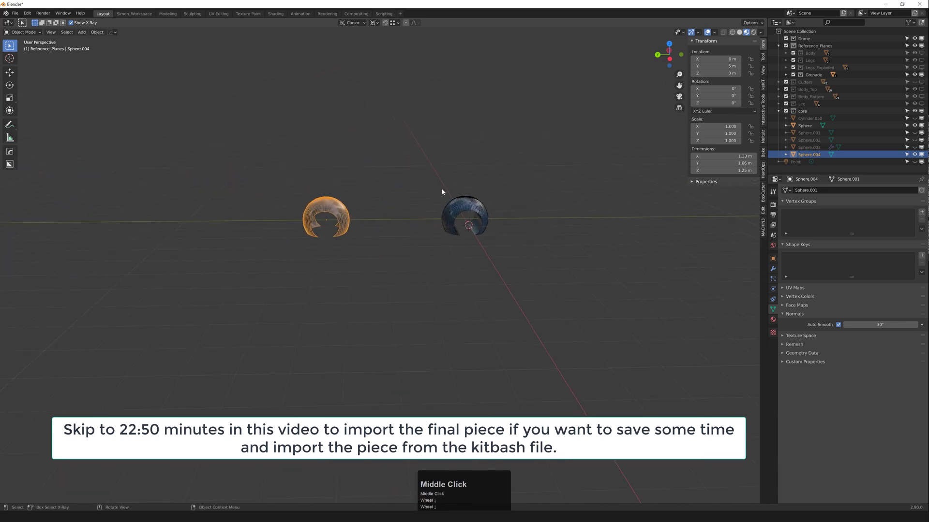
pyautogui.scroll(3, 375, 209)
pyautogui.press('KP_Decimal')
pyautogui.scroll(-6, 373, 254)
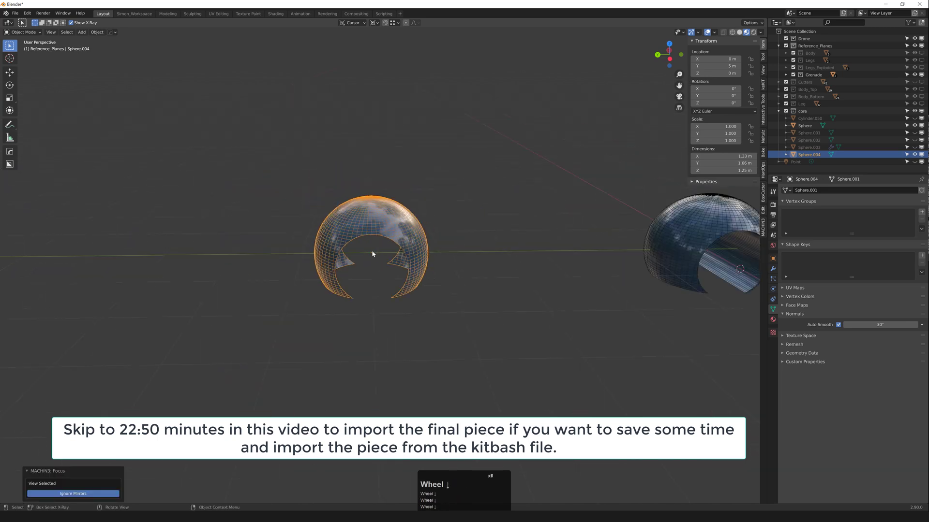
# Step: Select Sphere.004 and hide every other object with Shift+H
pyautogui.click(374, 250)
pyautogui.scroll(3, 382, 229)
pyautogui.moveTo(377, 229); pyautogui.dragTo(403, 243, button='middle')
pyautogui.scroll(-3, 397, 257)
pyautogui.click(396, 257)
pyautogui.hotkey('shift', 'h')
pyautogui.scroll(3, 439, 270)
pyautogui.click(440, 265)
pyautogui.scroll(-3, 438, 263)
pyautogui.scroll(3, 382, 271)
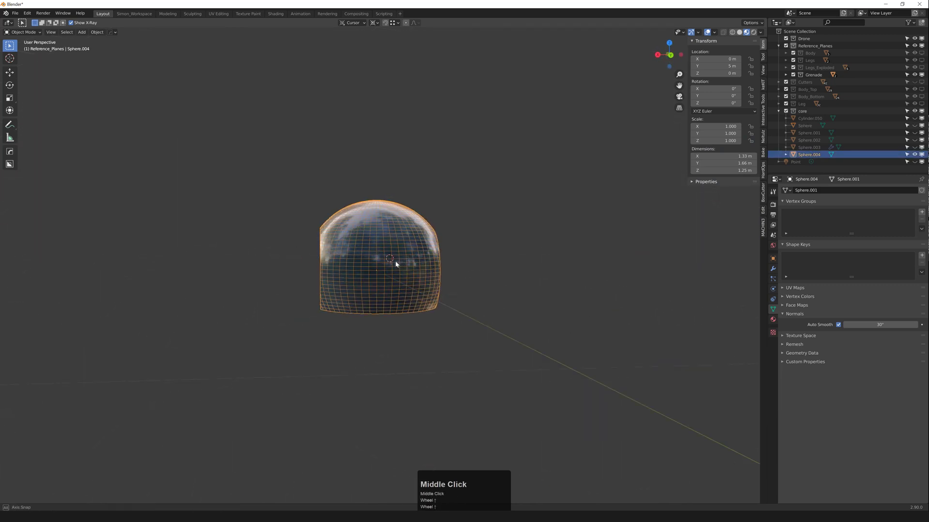
pyautogui.scroll(2, 377, 276)
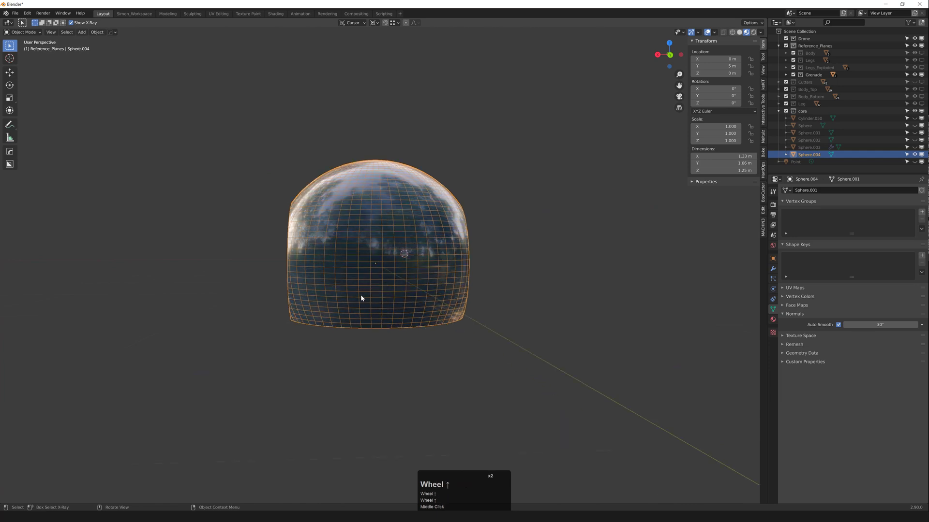
# Step: In front orthographic view, snap the 3D cursor to the sphere's bottom vertex row
pyautogui.press('`')
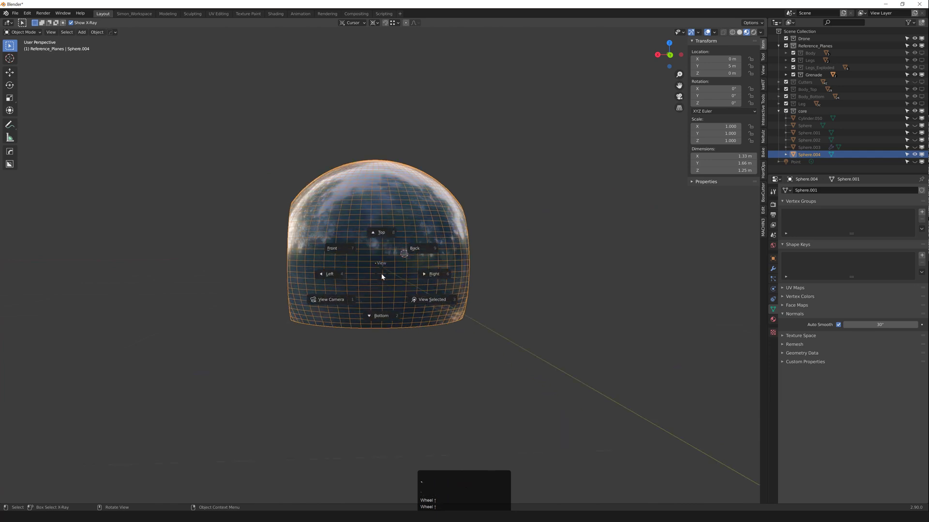
pyautogui.click(339, 245)
pyautogui.press('Tab')
pyautogui.scroll(3, 322, 313)
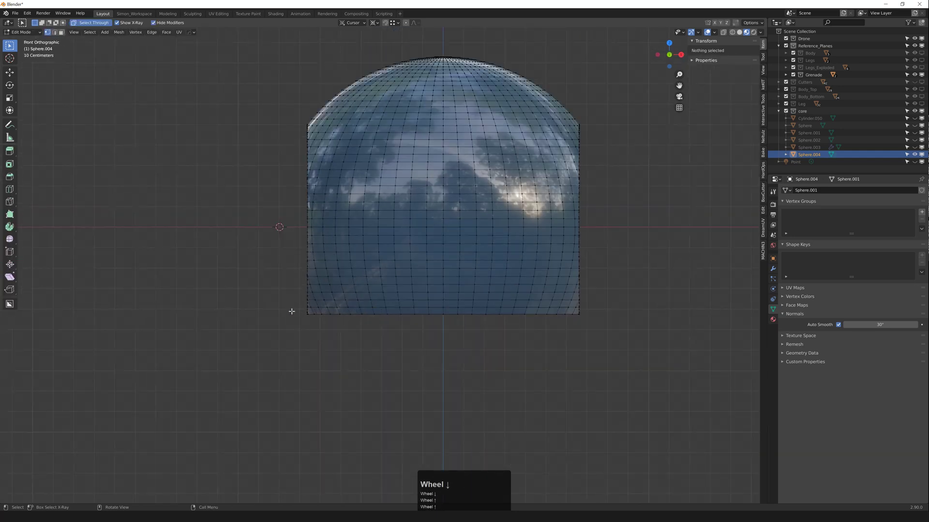
pyautogui.moveTo(278, 340); pyautogui.dragTo(675, 310)
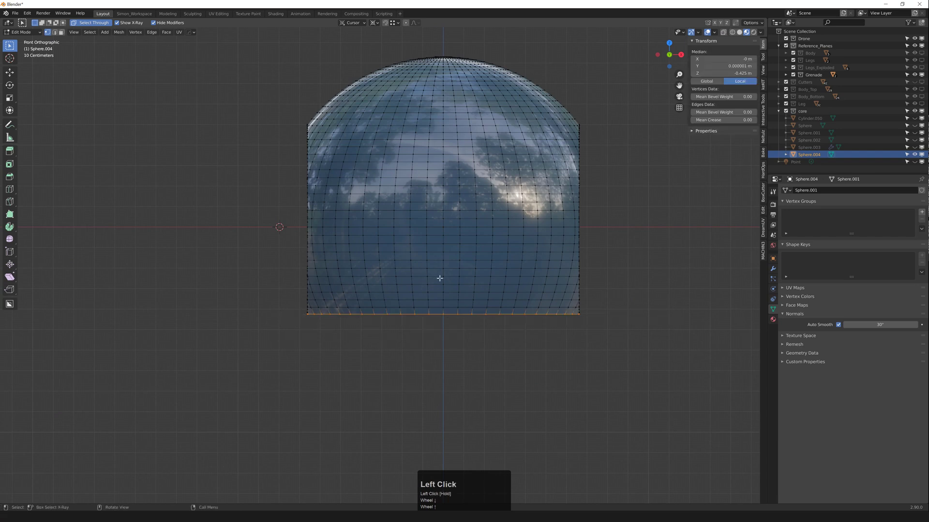
pyautogui.hotkey('shift', 's')
pyautogui.click(411, 262)
pyautogui.press('Tab')
pyautogui.scroll(-2, 435, 237)
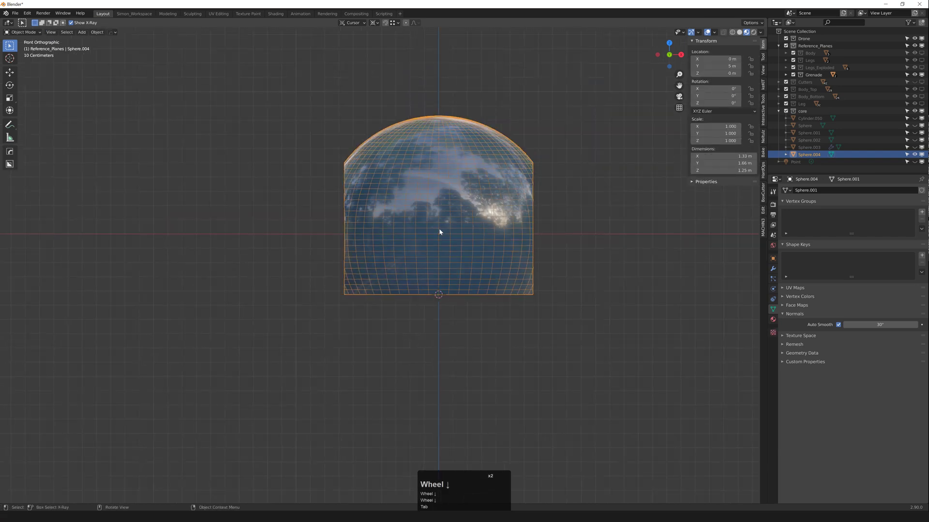
# Step: Re-snap the 3D cursor to the sphere's central horizontal edge loop instead
pyautogui.press('Tab')
pyautogui.press('2')
pyautogui.keyDown('alt'); pyautogui.click(426, 235); pyautogui.keyUp('alt')
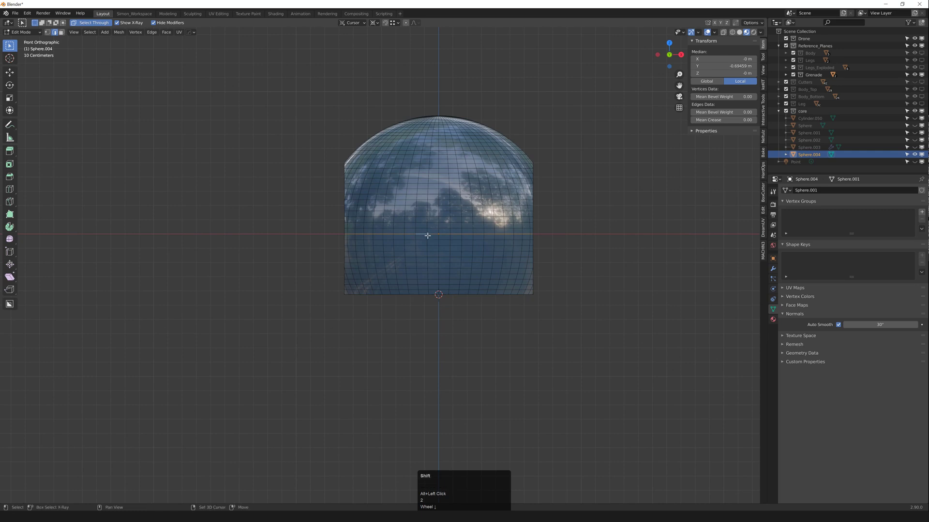
pyautogui.hotkey('shift', 's')
pyautogui.press('s')
pyautogui.press('Tab')
pyautogui.hotkey('shift', 'a')
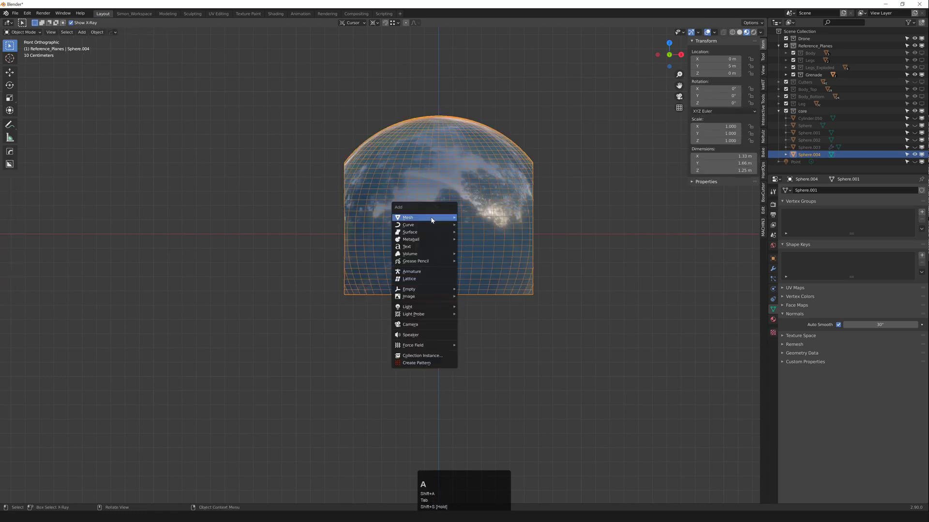
# Step: Add a cylinder rotated 90° on Y and scaled to 0.828
pyautogui.moveTo(430, 217)
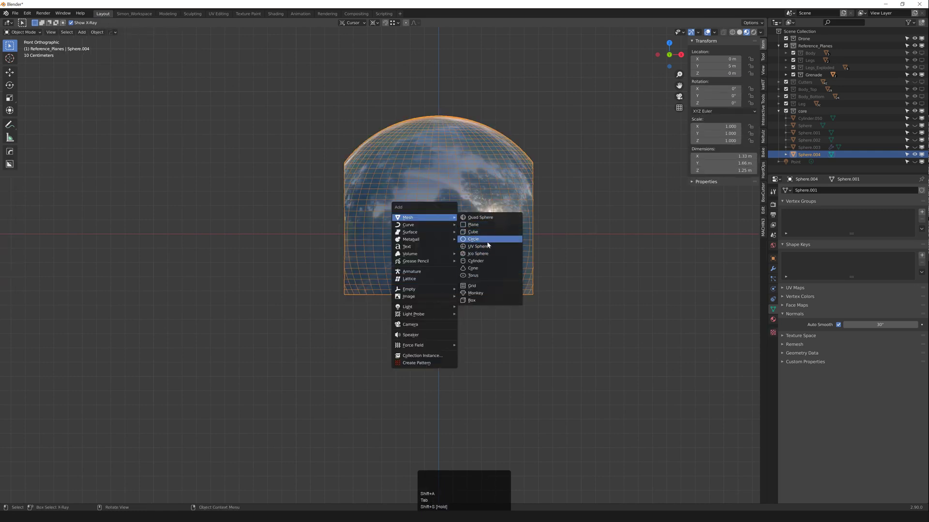
pyautogui.click(486, 260)
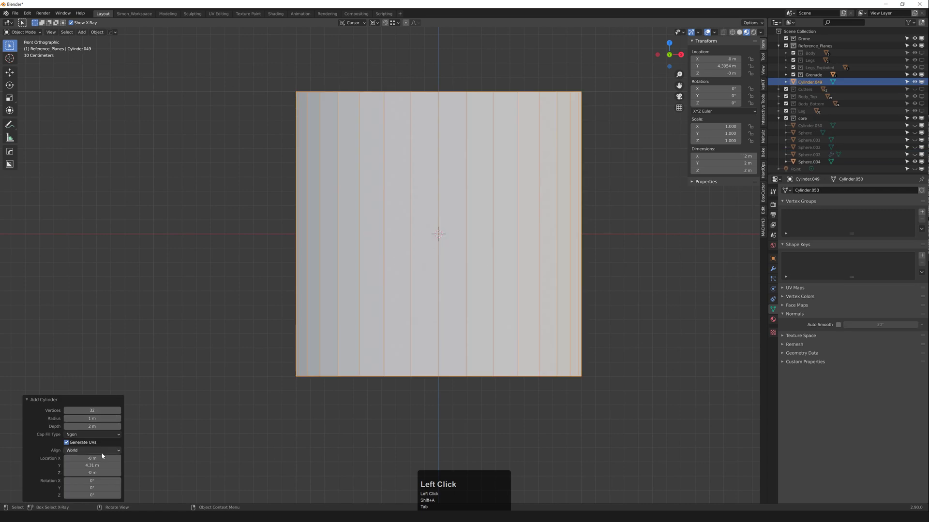
pyautogui.doubleClick(90, 488)
pyautogui.write('90')
pyautogui.press('KP_Enter')
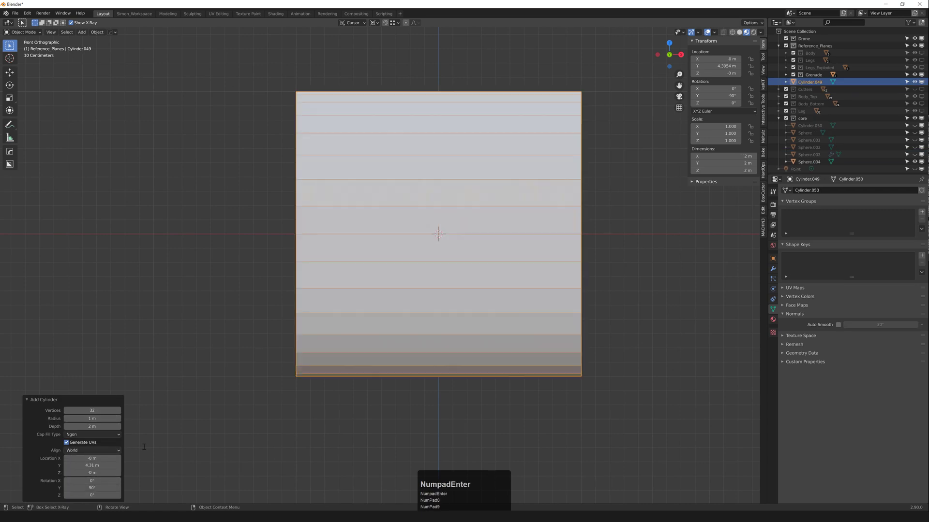
pyautogui.scroll(1, 406, 267)
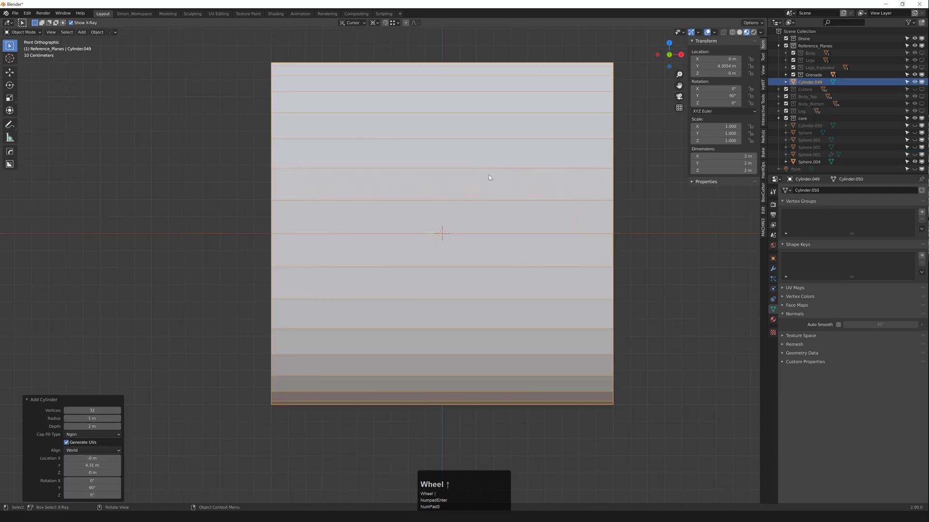
pyautogui.scroll(-1, 497, 172)
pyautogui.press('s')
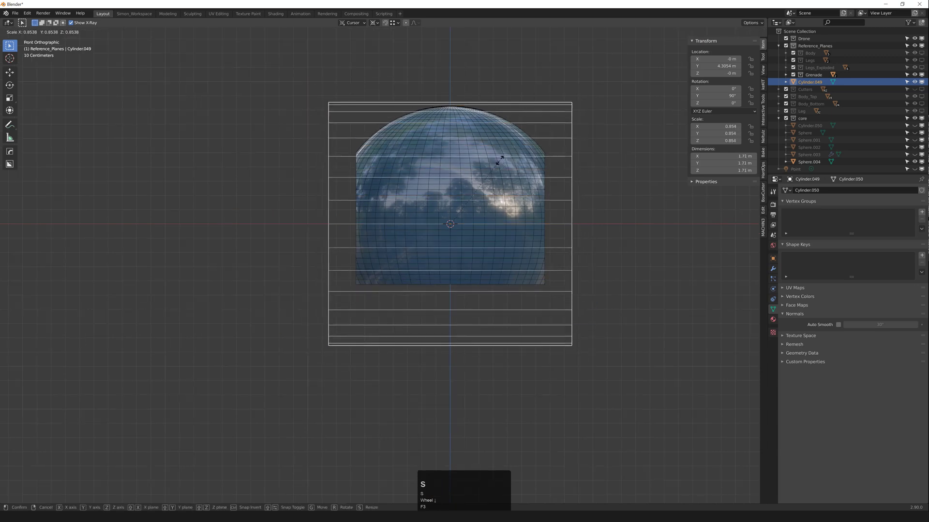
pyautogui.click(496, 161)
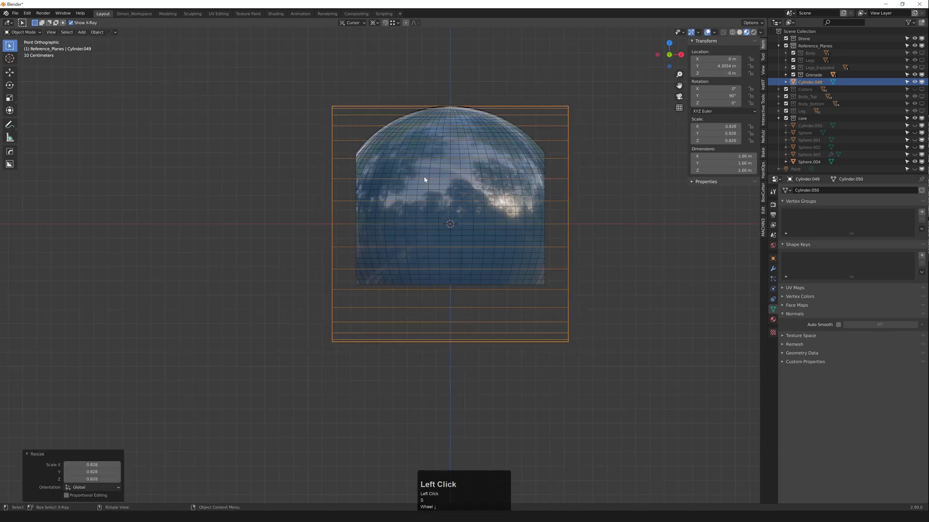
# Step: Add a centred loop cut and pull the cylinder's left-half vertices inward along X
pyautogui.press('2')
pyautogui.hotkey('ctrl', 'r')
pyautogui.click(452, 143)
pyautogui.rightClick(453, 143)
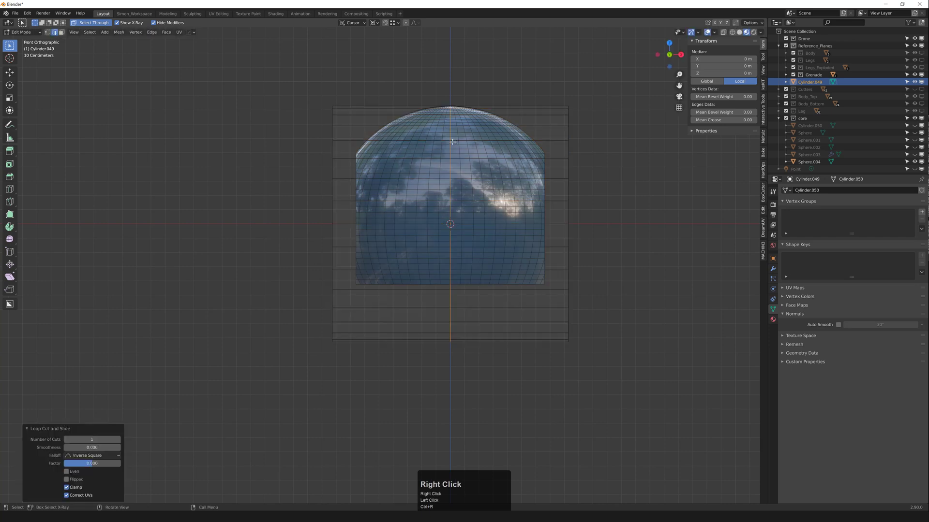
pyautogui.press('1')
pyautogui.moveTo(295, 80); pyautogui.dragTo(348, 411)
pyautogui.scroll(2, 359, 279)
pyautogui.press('g')
pyautogui.middleClick(338, 199)
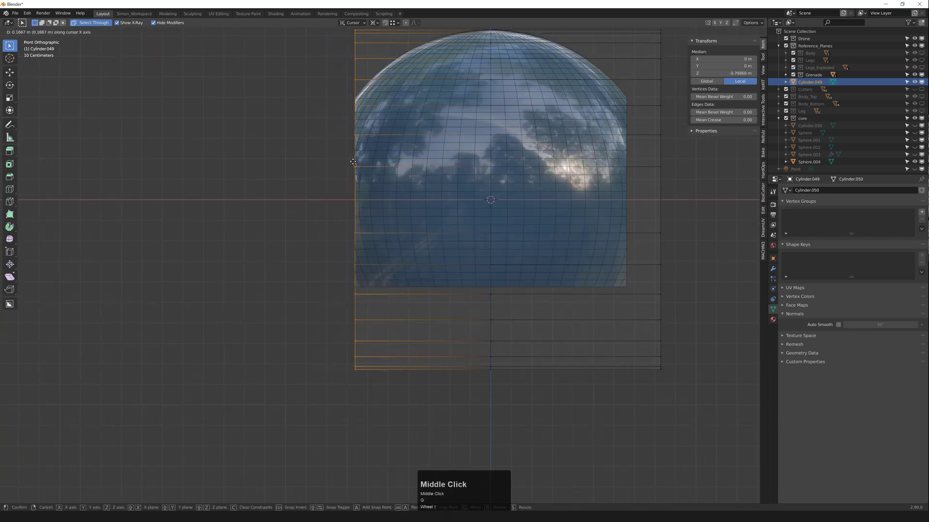
pyautogui.click(363, 199)
pyautogui.press('Tab')
pyautogui.scroll(-2, 367, 200)
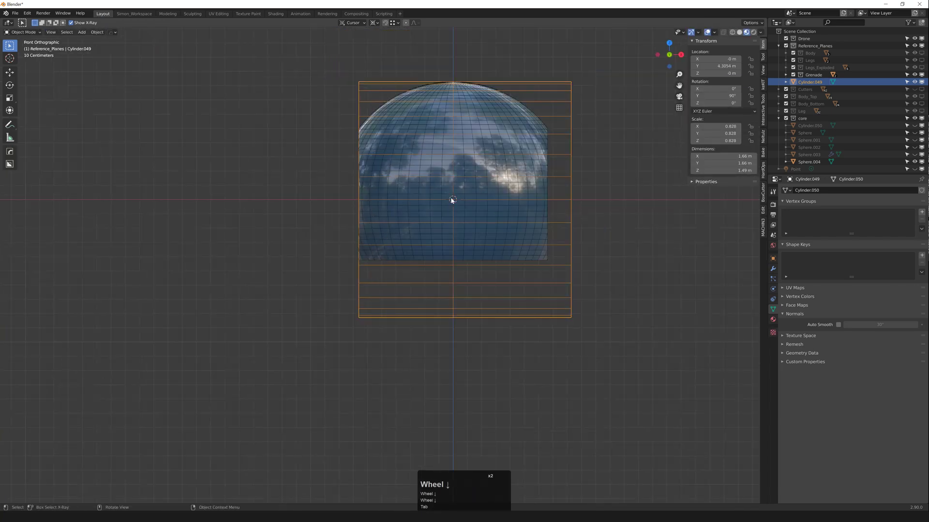
# Step: Move the cylinder along Y to 5 m over the sphere
pyautogui.moveTo(450, 186); pyautogui.dragTo(477, 195, button='middle')
pyautogui.scroll(-1, 468, 186)
pyautogui.press('g')
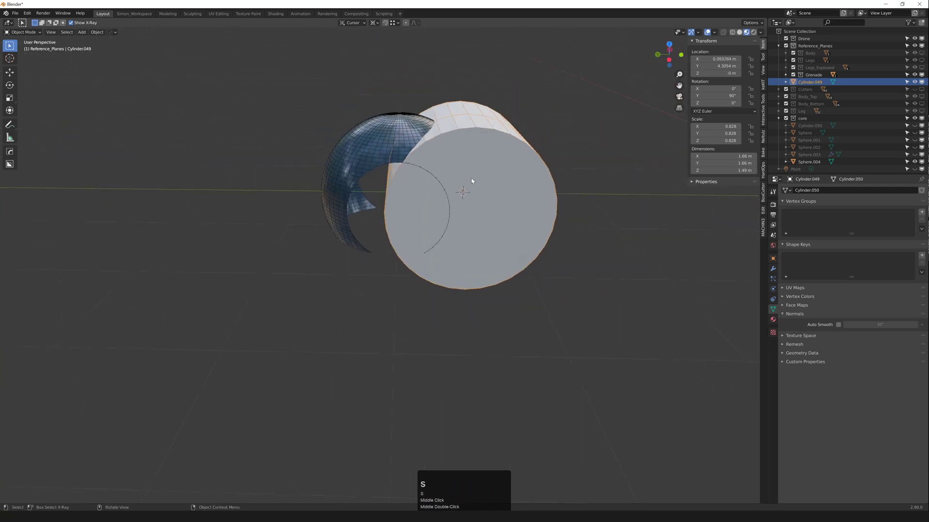
pyautogui.middleClick(477, 178)
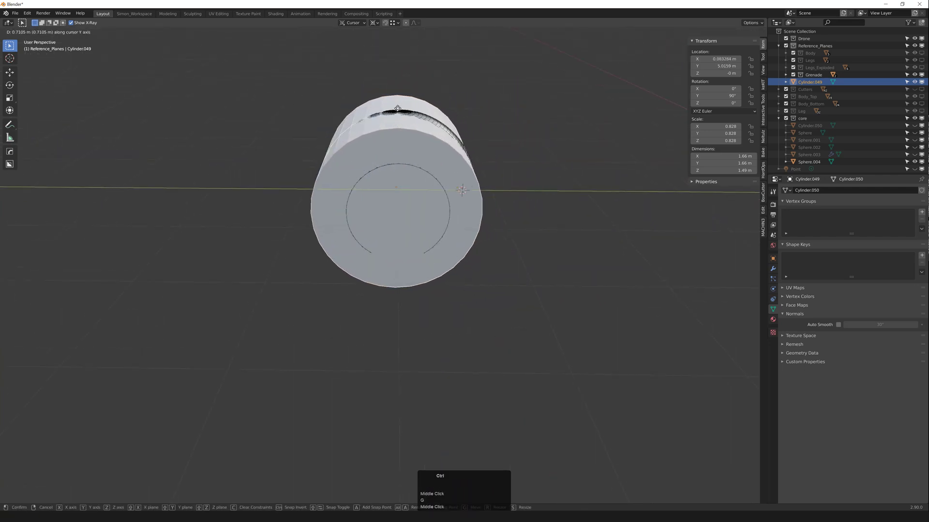
pyautogui.keyDown('ctrl'); pyautogui.click(404, 118); pyautogui.keyUp('ctrl')
pyautogui.scroll(-5, 385, 151)
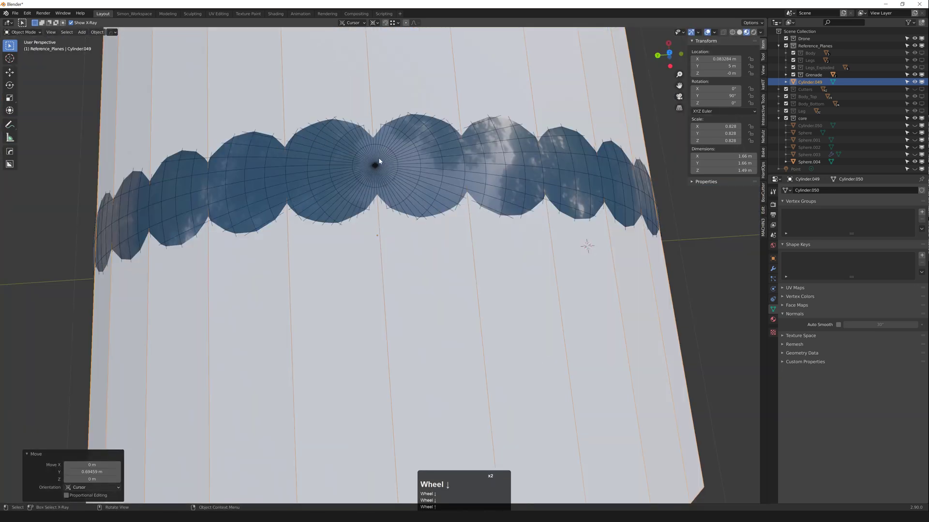
# Step: Reposition the cylinder along Y to settle it at 5 m
pyautogui.press('g')
pyautogui.middleClick(379, 158)
pyautogui.keyDown('ctrl'); pyautogui.click(373, 163); pyautogui.keyUp('ctrl')
pyautogui.keyDown('ctrl'); pyautogui.scroll(-7, 373, 165); pyautogui.keyUp('ctrl')
pyautogui.moveTo(374, 167)
pyautogui.mouseDown(button='middle')
pyautogui.moveTo(383, 167)
pyautogui.moveTo(373, 160)
pyautogui.mouseUp(button='middle')
pyautogui.keyDown('shift'); pyautogui.moveTo(373, 160); pyautogui.dragTo(474, 271, button='middle'); pyautogui.keyUp('shift')
pyautogui.scroll(2, 427, 219)
pyautogui.scroll(-4, 466, 252)
# Step: Add a new cube and leave it as the only selected object
pyautogui.click(416, 317)
pyautogui.click(430, 311)
pyautogui.hotkey('shift', 'a')
pyautogui.moveTo(431, 311)
pyautogui.click(473, 325)
pyautogui.scroll(2, 474, 261)
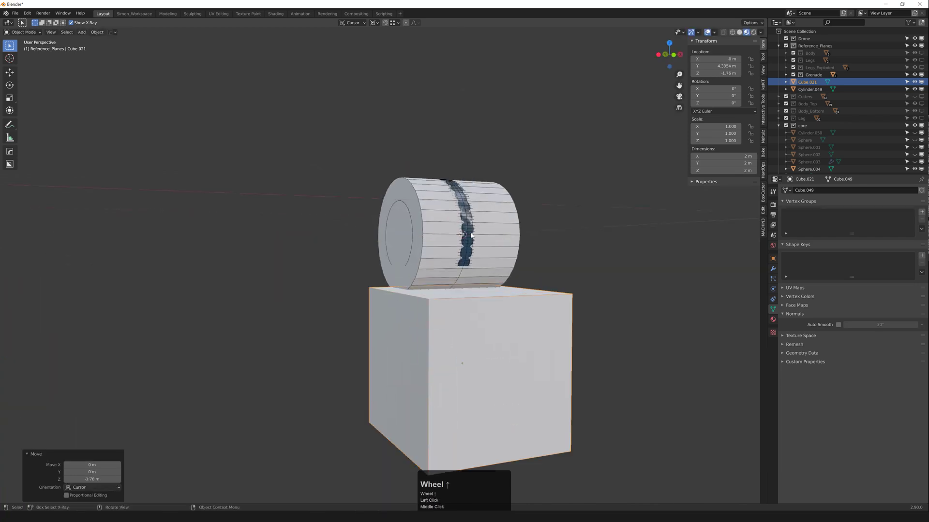
pyautogui.keyDown('shift'); pyautogui.click(471, 242); pyautogui.keyUp('shift')
pyautogui.scroll(1, 473, 302)
pyautogui.click(468, 306)
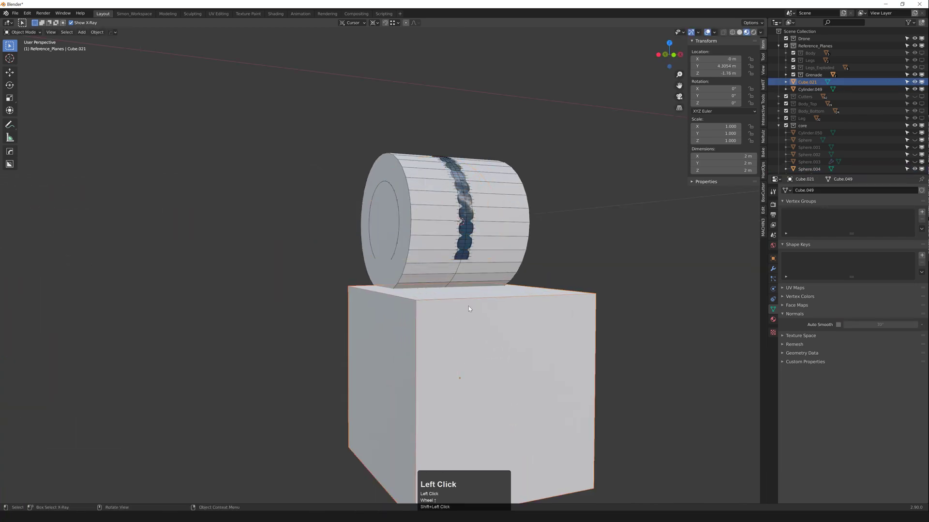
# Step: In front view, set the cube's origin at its top face
pyautogui.press('`')
pyautogui.scroll(2, 429, 288)
pyautogui.press('Tab')
pyautogui.press('1')
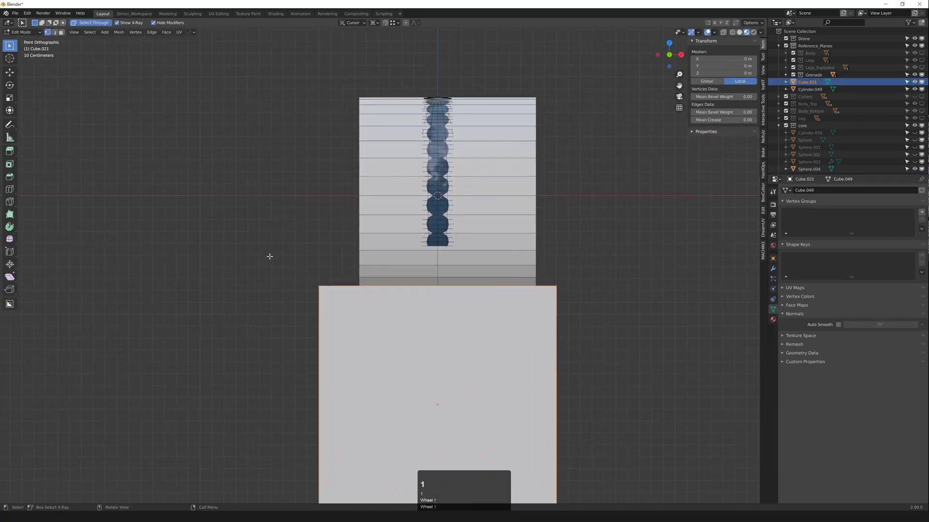
pyautogui.moveTo(257, 249); pyautogui.dragTo(569, 322)
pyautogui.hotkey('alt', 's')
pyautogui.press('Tab')
# Step: Show the cylinder as wireframe and snap the cube's top up against the sphere's bottom
pyautogui.click(452, 264)
pyautogui.press('F5')
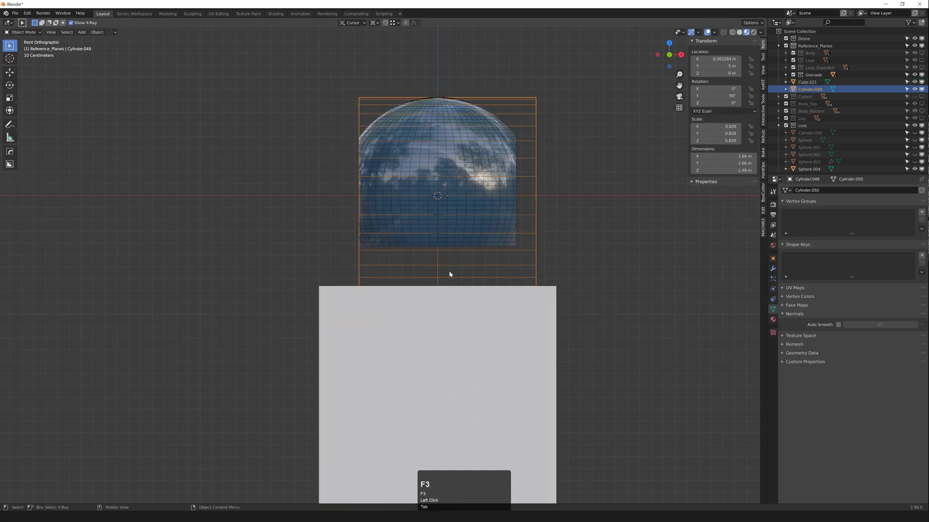
pyautogui.click(425, 294)
pyautogui.press('g')
pyautogui.middleClick(427, 287)
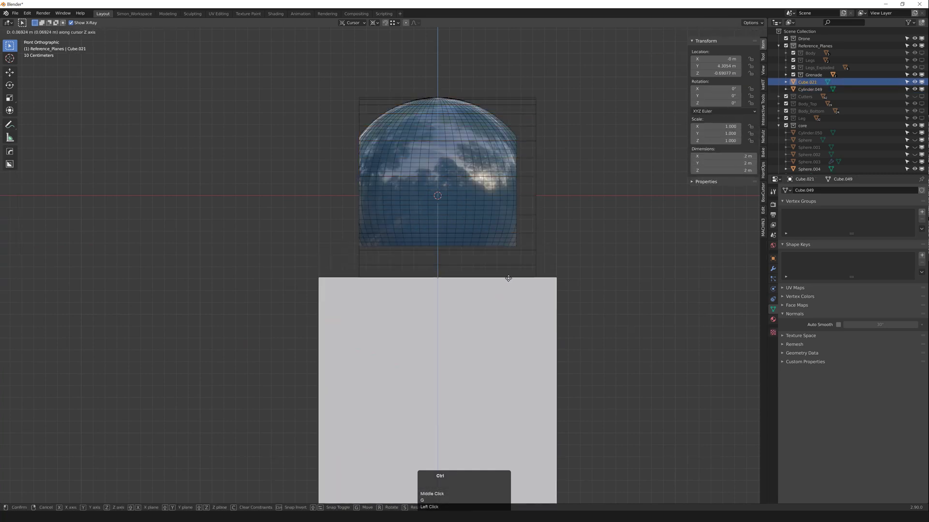
pyautogui.press('ctrl')
pyautogui.click(512, 249)
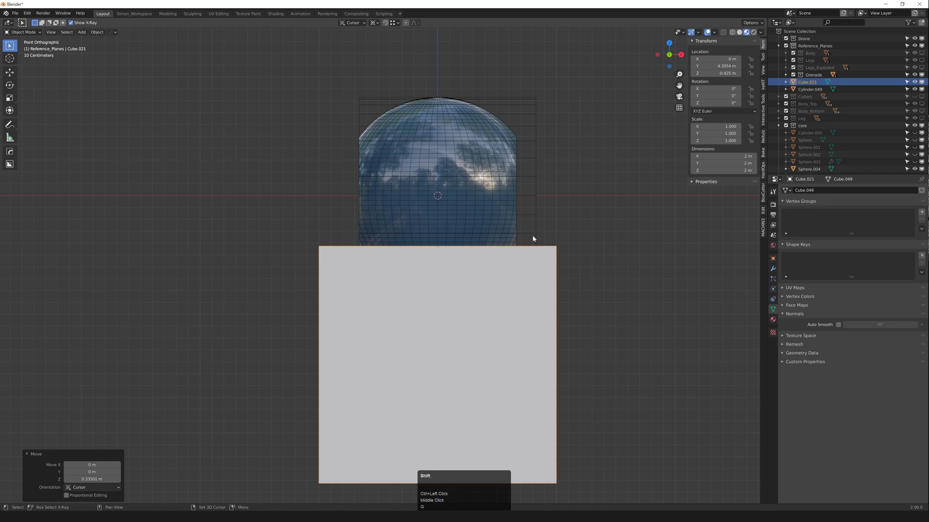
# Step: Boolean-subtract the cube from the shell, then undo, shift it along Y, and cut again
pyautogui.keyDown('shift'); pyautogui.click(532, 235); pyautogui.keyUp('shift')
pyautogui.press('ctrl+KP_Subtract')
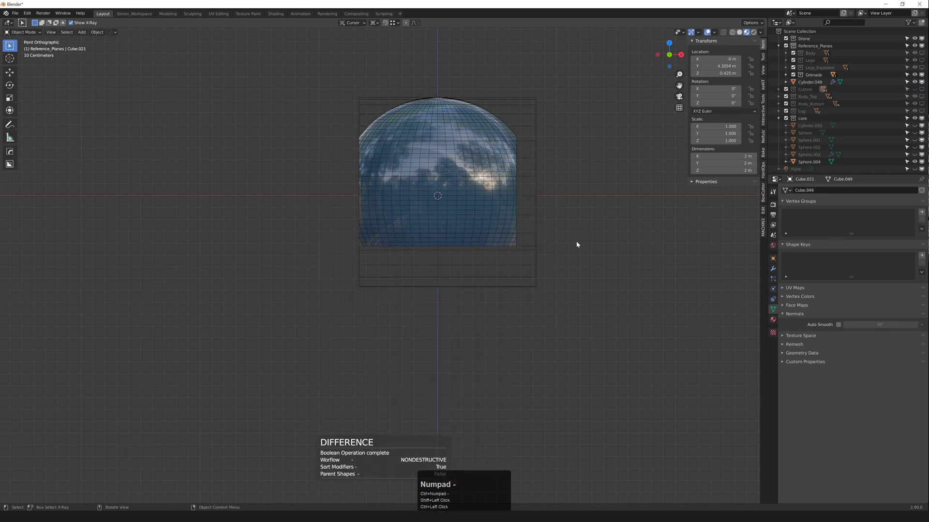
pyautogui.scroll(-1, 534, 231)
pyautogui.moveTo(532, 231); pyautogui.dragTo(440, 248, button='middle')
pyautogui.hotkey('ctrl', 'z')
pyautogui.click(440, 250)
pyautogui.press('g')
pyautogui.middleClick(441, 251)
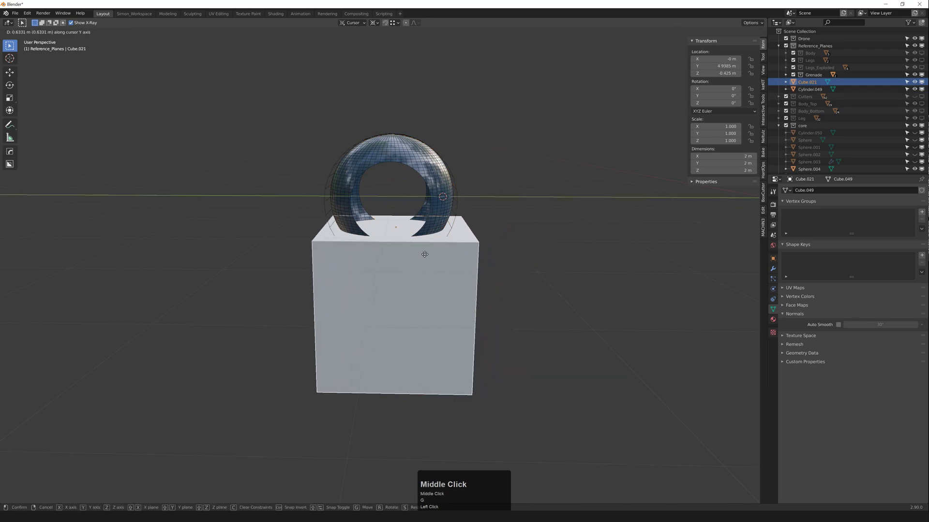
pyautogui.click(427, 255)
pyautogui.press('ctrl+KP_Subtract')
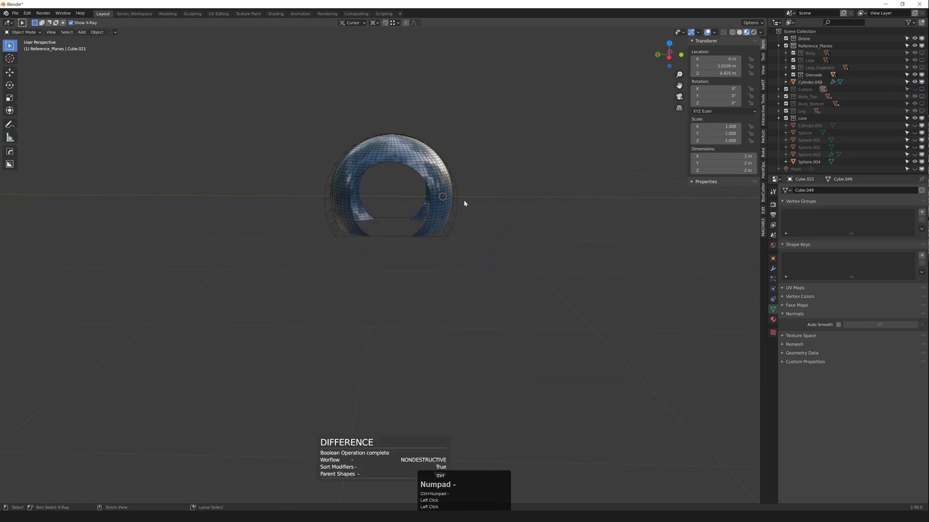
# Step: Apply Cylinder.049's modifier through the HardOps Q menu
pyautogui.click(452, 205)
pyautogui.press('q')
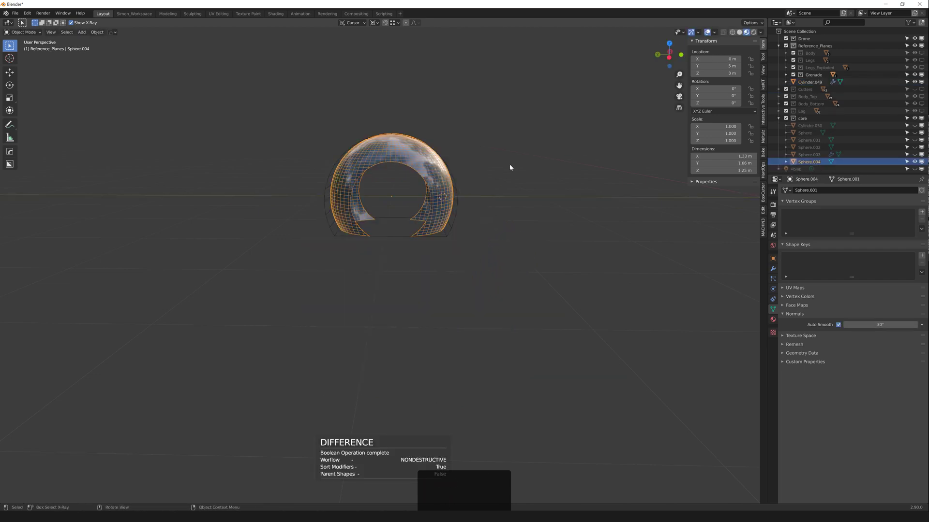
pyautogui.click(456, 189)
pyautogui.press('q')
pyautogui.moveTo(457, 188)
pyautogui.click(507, 243)
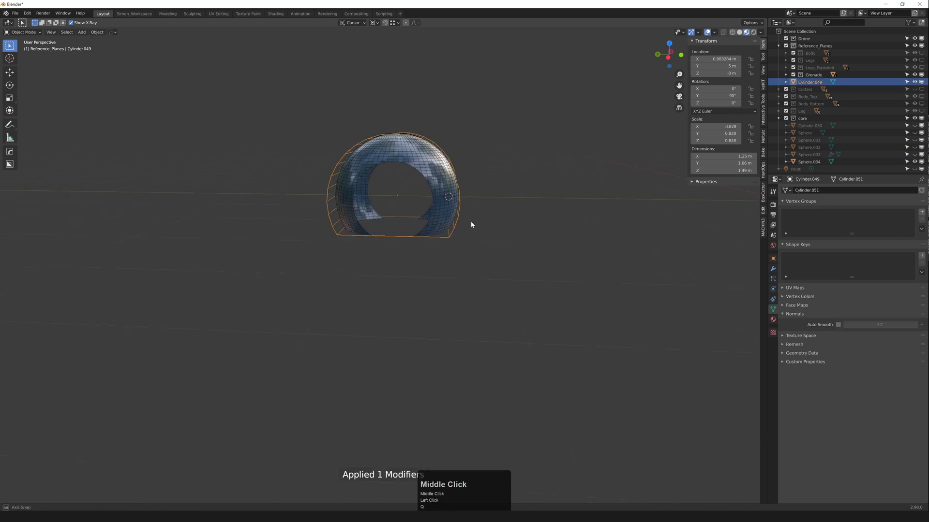
# Step: In Edit Mode, delete the collar cylinder's left end cap face
pyautogui.moveTo(472, 224)
pyautogui.mouseDown(button='middle')
pyautogui.moveTo(392, 208)
pyautogui.moveTo(385, 176)
pyautogui.moveTo(437, 226)
pyautogui.moveTo(463, 228)
pyautogui.mouseUp(button='middle')
pyautogui.press('Tab')
pyautogui.press('3')
pyautogui.click(419, 197)
pyautogui.press('x')
pyautogui.moveTo(480, 255); pyautogui.dragTo(483, 257)
pyautogui.press('x')
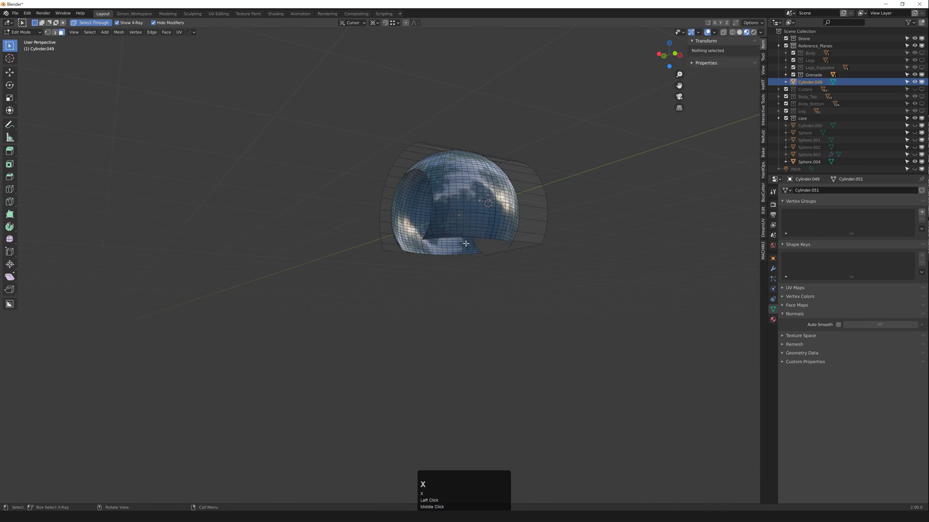
pyautogui.moveTo(469, 243); pyautogui.dragTo(602, 249, button='middle')
pyautogui.hotkey('ctrl', 'z')
# Step: Delete the cylinder's bottom face, check it in wireframe, and return to Object Mode
pyautogui.moveTo(340, 232)
pyautogui.mouseDown(button='middle')
pyautogui.moveTo(345, 244)
pyautogui.moveTo(317, 248)
pyautogui.moveTo(332, 253)
pyautogui.moveTo(466, 203)
pyautogui.mouseUp(button='middle')
pyautogui.click(323, 256)
pyautogui.press('x')
pyautogui.hotkey('shift', 'z')
pyautogui.scroll(1, 466, 203)
pyautogui.hotkey('shift', 'z')
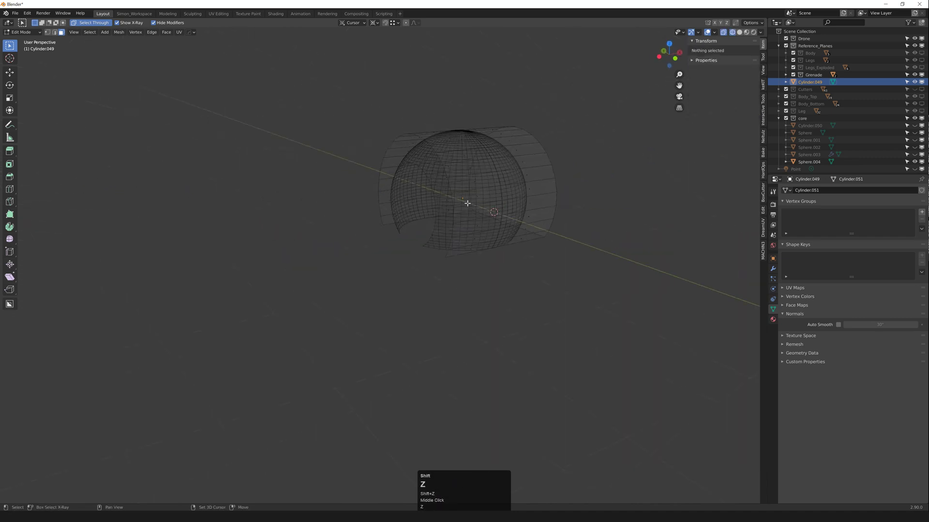
pyautogui.hotkey('alt', 'z')
pyautogui.press('Tab')
# Step: Reselect the collar and try an X-axis mirror, then undo it
pyautogui.scroll(-1, 435, 176)
pyautogui.moveTo(406, 174); pyautogui.dragTo(428, 172, button='middle')
pyautogui.moveTo(428, 171)
pyautogui.mouseDown(button='middle')
pyautogui.moveTo(447, 170)
pyautogui.moveTo(438, 162)
pyautogui.moveTo(437, 208)
pyautogui.moveTo(412, 145)
pyautogui.mouseUp(button='middle')
pyautogui.click(449, 166)
pyautogui.click(439, 164)
pyautogui.hotkey('alt', 'x')
pyautogui.click(417, 189)
pyautogui.hotkey('ctrl', 'z')
pyautogui.scroll(4, 434, 190)
pyautogui.scroll(-2, 437, 209)
pyautogui.moveTo(412, 145); pyautogui.dragTo(417, 146, button='middle')
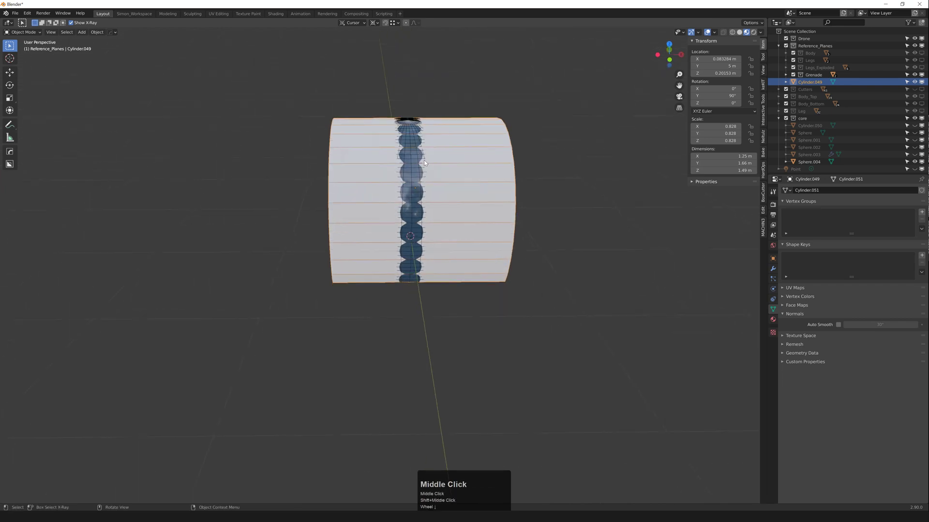
# Step: Add a centred edge loop cut around the collar cylinder
pyautogui.press('1')
pyautogui.press('Tab')
pyautogui.press('F3')
pyautogui.press('1')
pyautogui.hotkey('ctrl', 'r')
pyautogui.click(421, 135)
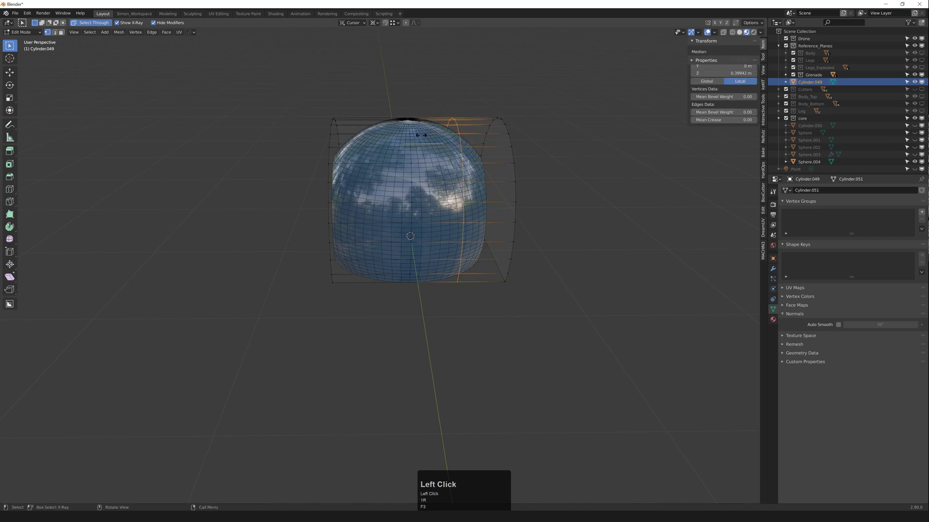
pyautogui.rightClick(420, 133)
# Step: Move the centre vertex column along X by about −0.414 m
pyautogui.press('1')
pyautogui.moveTo(424, 122); pyautogui.dragTo(414, 114, button='middle')
pyautogui.moveTo(409, 75); pyautogui.dragTo(458, 343)
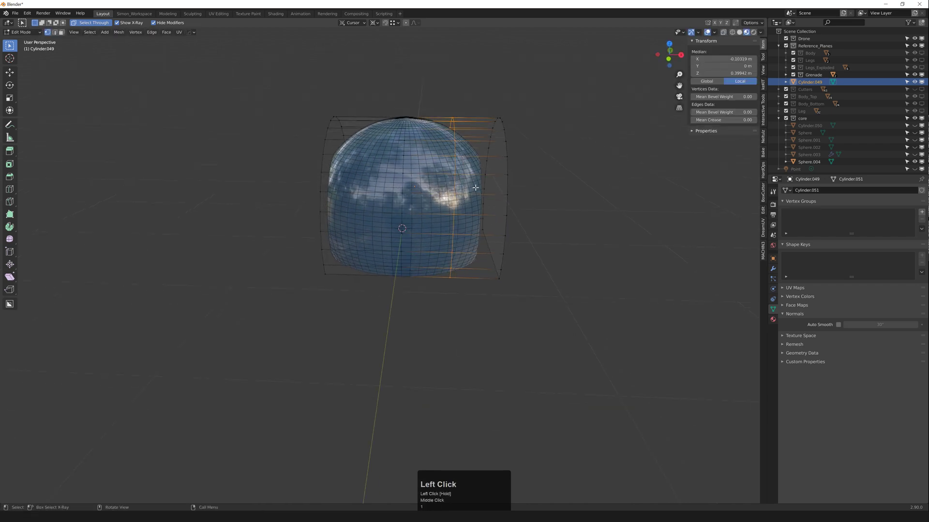
pyautogui.press('g')
pyautogui.middleClick(404, 114)
pyautogui.keyDown('ctrl'); pyautogui.click(406, 112); pyautogui.keyUp('ctrl')
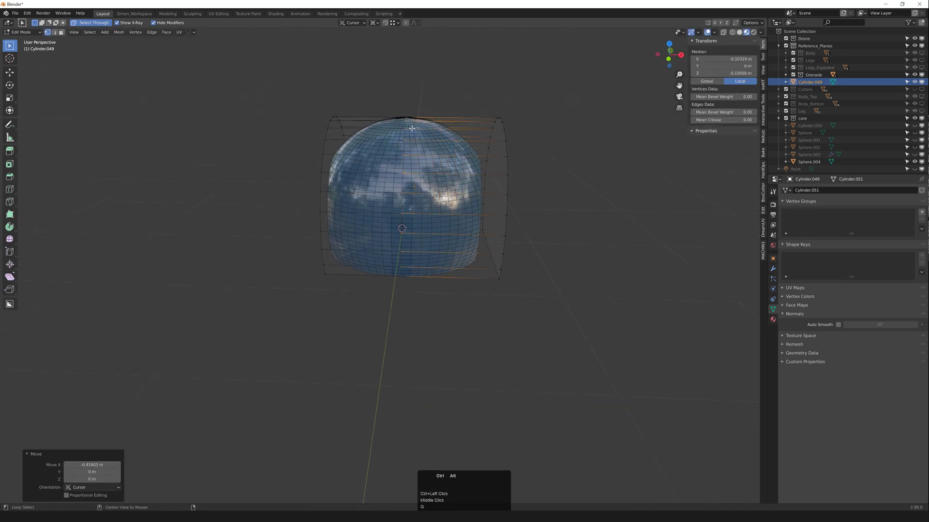
# Step: Add a symmetric HardOps mirror to the collar in Object Mode
pyautogui.press('Tab')
pyautogui.hotkey('alt', 'x')
pyautogui.click(343, 177)
# Step: Apply the collar's mirror modifier to its mesh
pyautogui.press('q')
pyautogui.moveTo(393, 139)
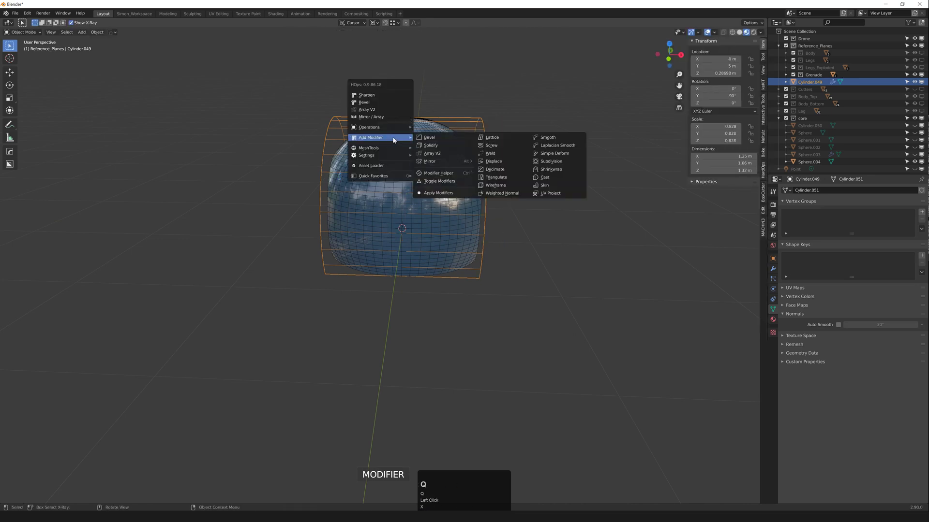
pyautogui.click(442, 193)
pyautogui.moveTo(443, 194); pyautogui.dragTo(342, 234, button='middle')
# Step: Snap the 3D cursor to a vertex on the collar's bottom edge
pyautogui.press('1')
pyautogui.click(321, 242)
pyautogui.click(334, 251)
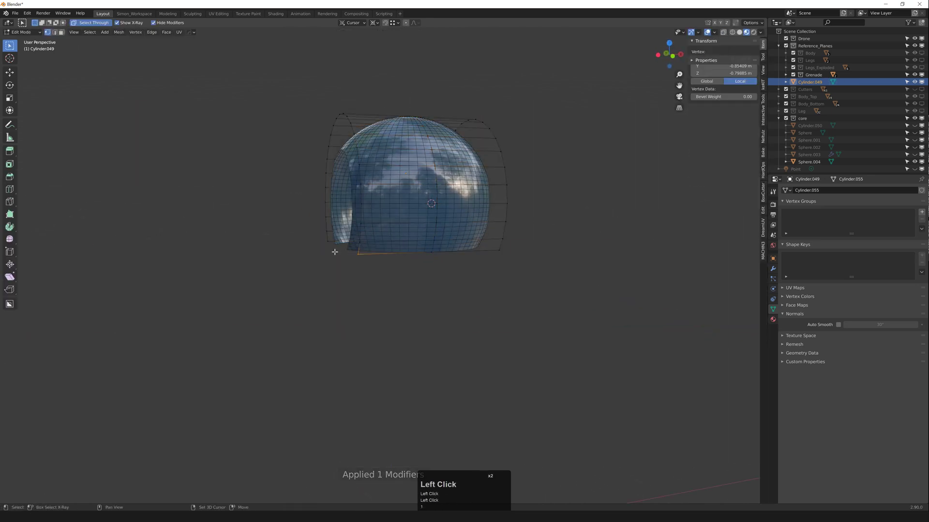
pyautogui.hotkey('shift', 's')
pyautogui.click(279, 208)
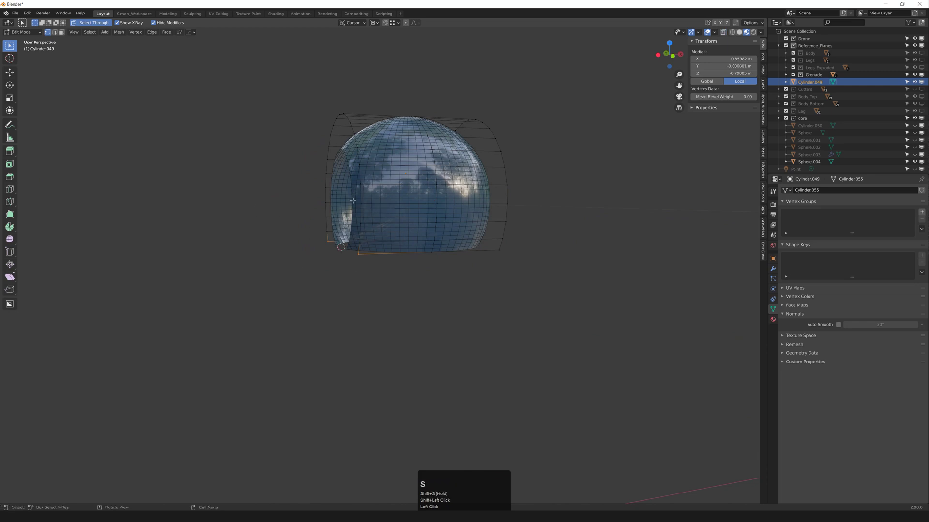
# Step: In Front Ortho, box-select the collar's left vertex column and set the scaling pivot point
pyautogui.press('`')
pyautogui.click(302, 203)
pyautogui.press('`')
pyautogui.click(282, 191)
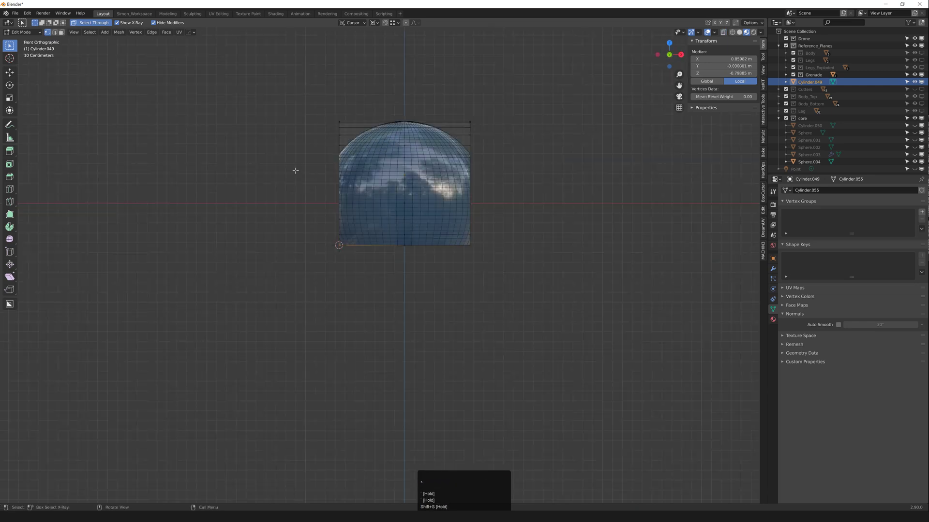
pyautogui.moveTo(267, 89); pyautogui.dragTo(348, 264)
pyautogui.click(355, 23)
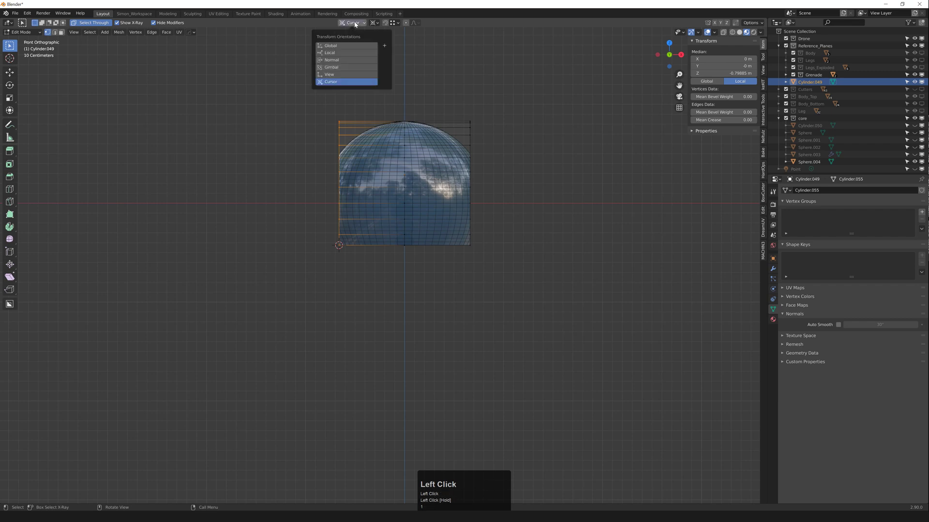
pyautogui.click(356, 23)
pyautogui.click(374, 22)
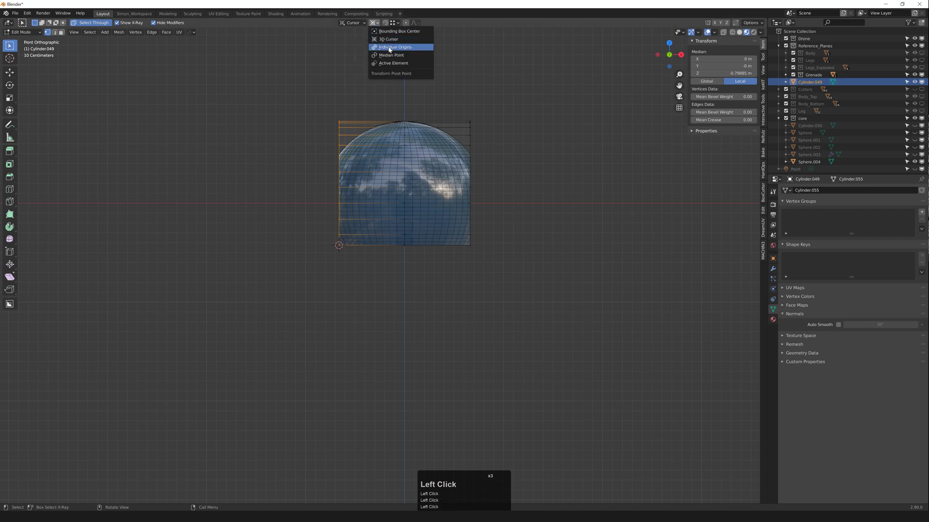
pyautogui.scroll(2, 317, 207)
# Step: Scale the selected edge vertices, ending at 1.003 around individual origins
pyautogui.press('s')
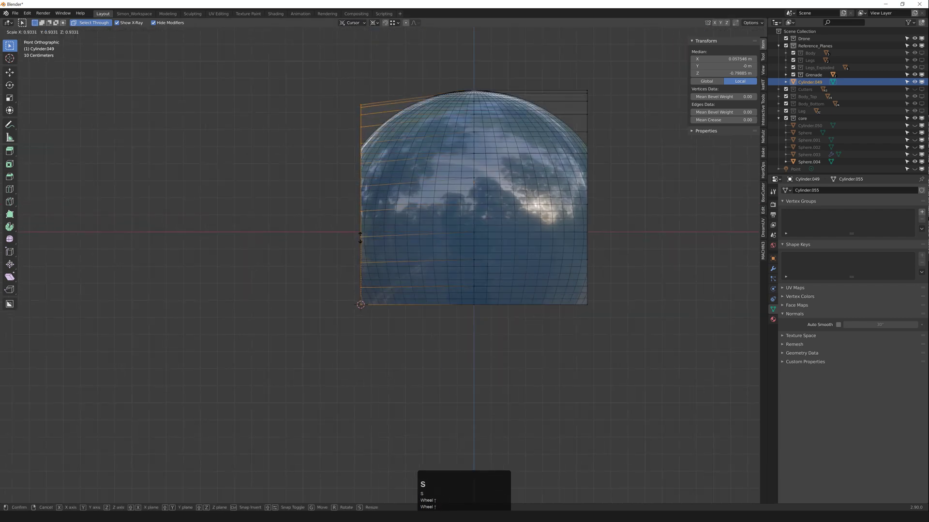
pyautogui.click(322, 261)
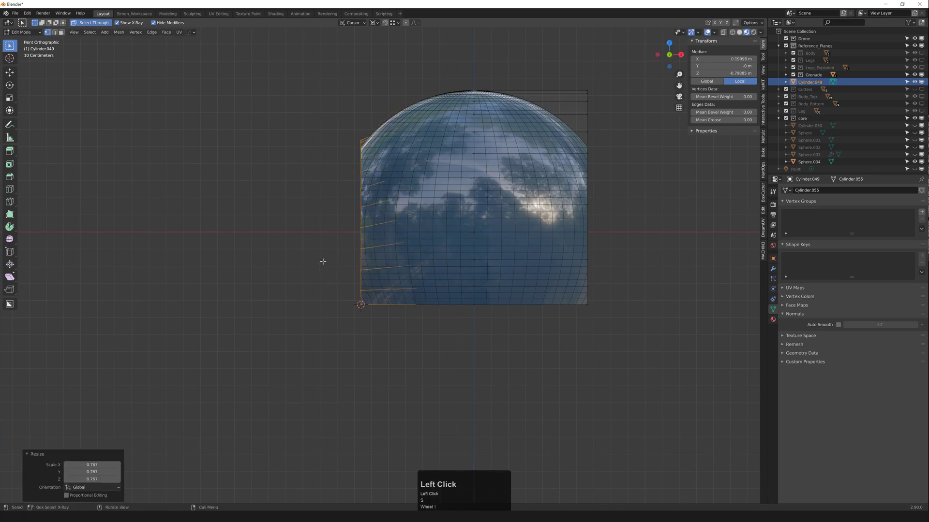
pyautogui.press('s')
pyautogui.click(324, 213)
pyautogui.scroll(4, 348, 141)
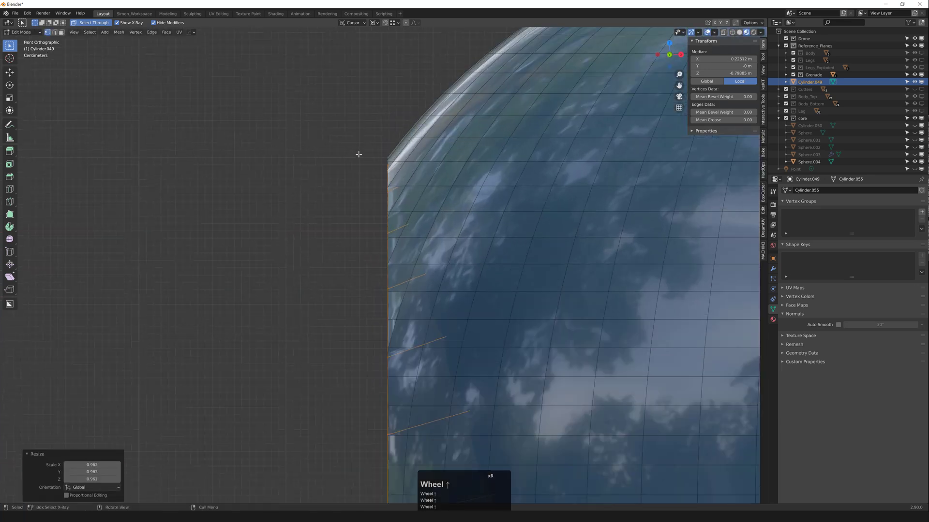
pyautogui.scroll(-8, 353, 175)
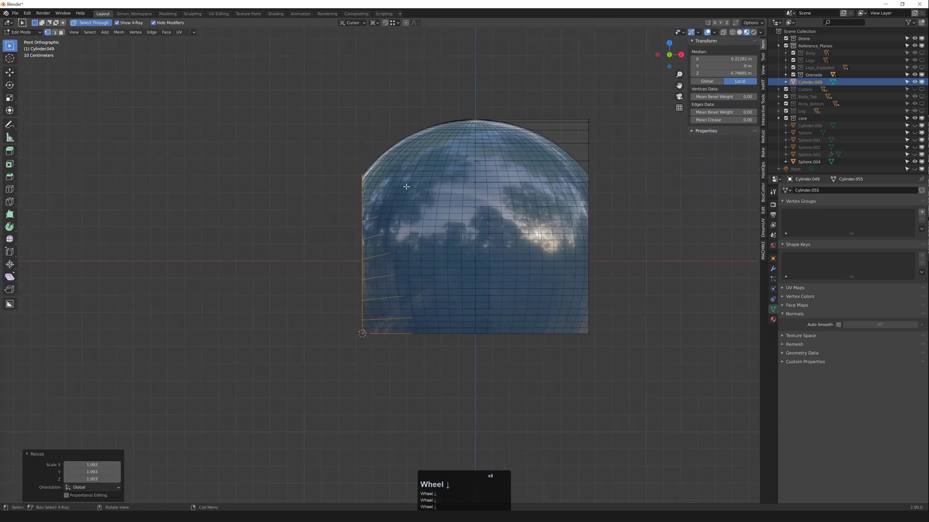
# Step: In perspective view, begin scaling the collar vertices along Y
pyautogui.moveTo(330, 217); pyautogui.dragTo(393, 257, button='middle')
pyautogui.press('s')
pyautogui.press('y')
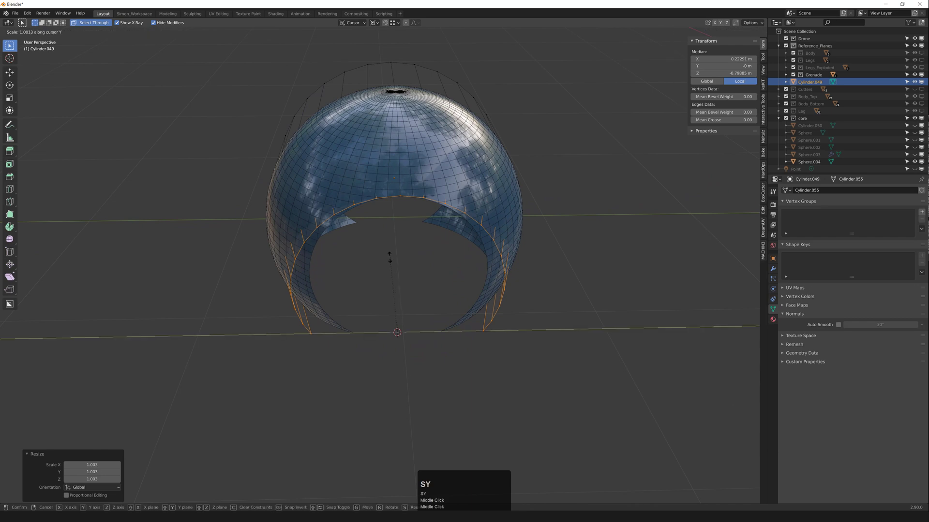
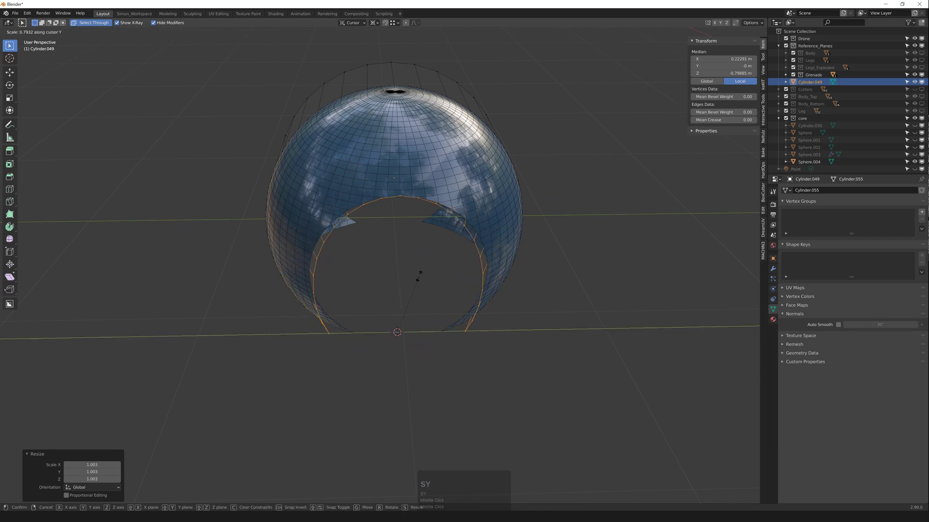
# Step: Confirm the collar's Y scale at 0.884 and check the snapping settings
pyautogui.click(417, 269)
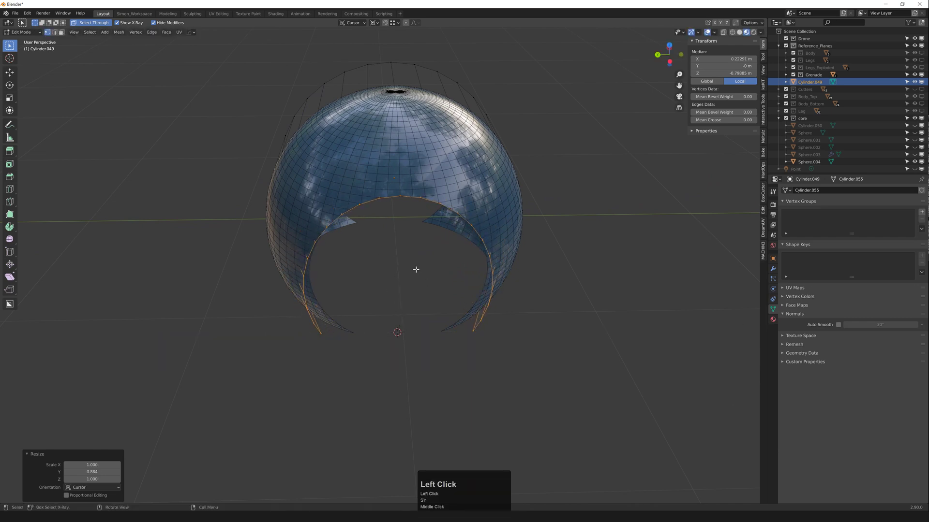
pyautogui.moveTo(415, 269); pyautogui.dragTo(399, 259, button='middle')
pyautogui.scroll(1, 307, 253)
pyautogui.moveTo(307, 254); pyautogui.dragTo(321, 257, button='middle')
pyautogui.scroll(2, 321, 257)
pyautogui.moveTo(322, 257); pyautogui.dragTo(383, 274, button='middle')
pyautogui.hotkey('alt', 's')
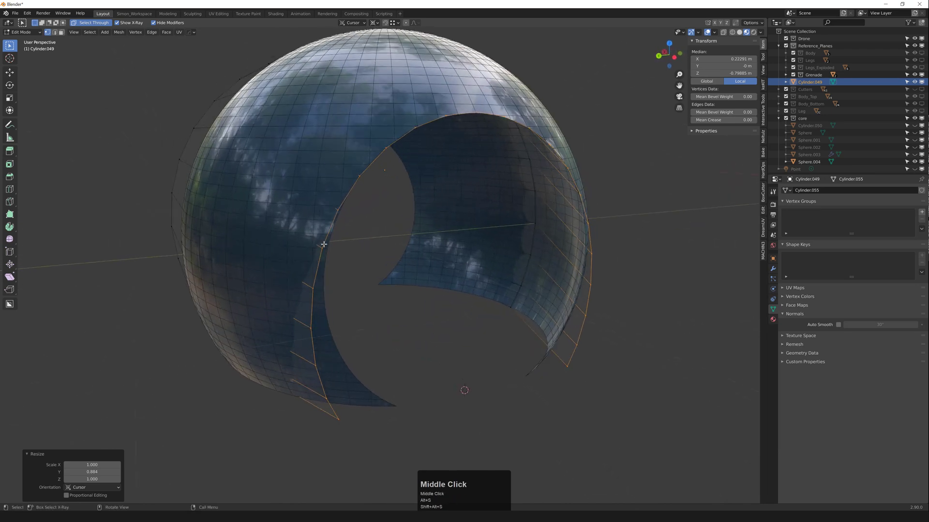
# Step: Snap the upper three edge vertices of the strip onto the dome rim
pyautogui.click(324, 245)
pyautogui.scroll(2, 325, 247)
pyautogui.press('g')
pyautogui.keyDown('ctrl'); pyautogui.click(329, 249); pyautogui.keyUp('ctrl')
pyautogui.click(308, 310)
pyautogui.press('g')
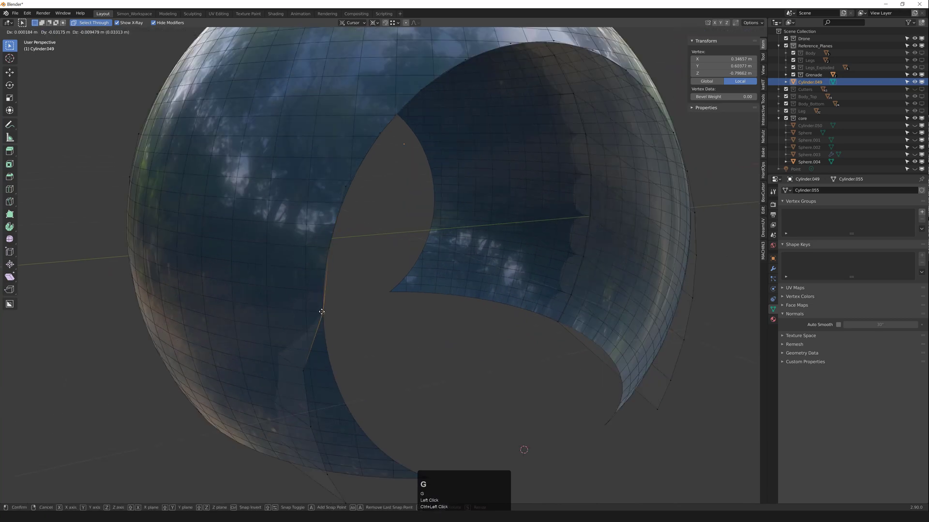
pyautogui.keyDown('ctrl'); pyautogui.click(321, 312); pyautogui.keyUp('ctrl')
pyautogui.moveTo(326, 339); pyautogui.dragTo(349, 317, button='middle')
pyautogui.click(313, 322)
pyautogui.press('g')
pyautogui.keyDown('ctrl'); pyautogui.click(338, 321); pyautogui.keyUp('ctrl')
# Step: Snap the lower edge vertices onto the rim, pull the bottom one into a tip, and exit edit mode
pyautogui.moveTo(349, 317); pyautogui.dragTo(345, 303, button='middle')
pyautogui.click(313, 300)
pyautogui.press('g')
pyautogui.keyDown('ctrl'); pyautogui.click(355, 302); pyautogui.keyUp('ctrl')
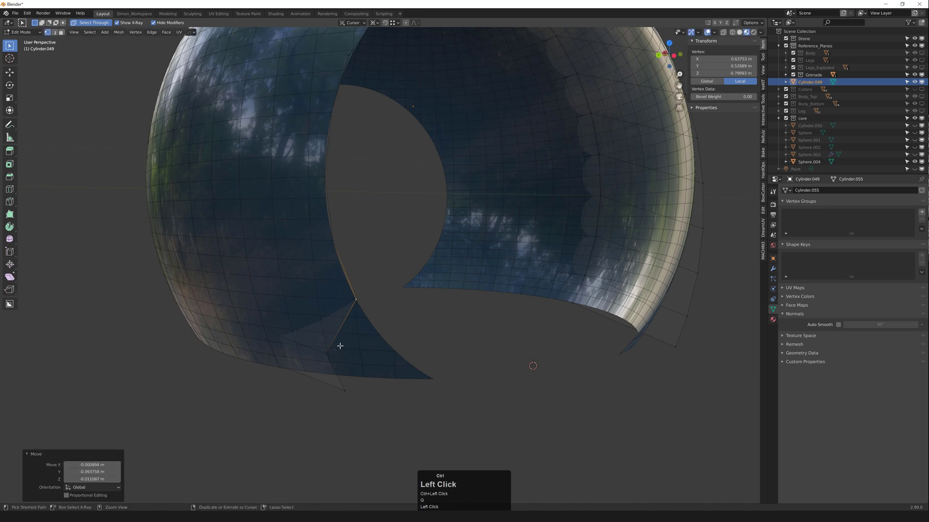
pyautogui.click(340, 347)
pyautogui.press('g')
pyautogui.click(378, 336)
pyautogui.click(346, 400)
pyautogui.press('g')
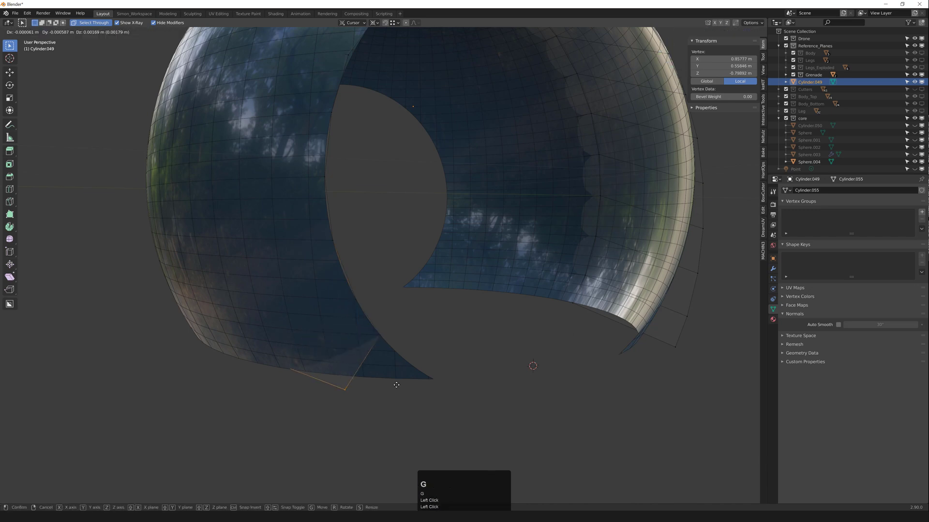
pyautogui.keyDown('ctrl'); pyautogui.click(437, 380); pyautogui.keyUp('ctrl')
pyautogui.scroll(-2, 434, 379)
pyautogui.moveTo(406, 367); pyautogui.dragTo(357, 299, button='middle')
pyautogui.press('Tab')
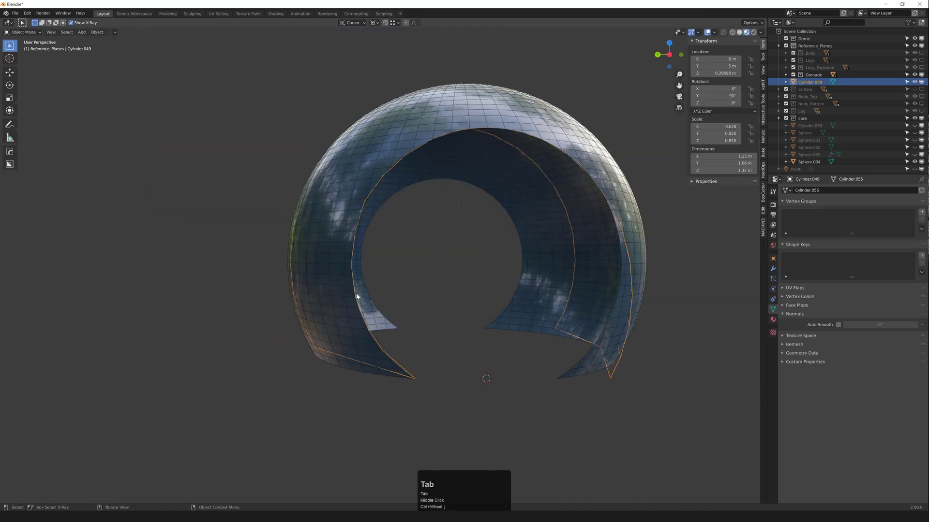
# Step: Isolate the shell, set its origin to a rim vertex, and apply a mirror across it
pyautogui.scroll(-2, 406, 275)
pyautogui.moveTo(418, 265)
pyautogui.mouseDown(button='middle')
pyautogui.moveTo(406, 256)
pyautogui.moveTo(408, 266)
pyautogui.mouseUp(button='middle')
pyautogui.hotkey('shift', 'h')
pyautogui.press('Tab')
pyautogui.click(442, 194)
pyautogui.hotkey('shift', 's')
pyautogui.press('Tab')
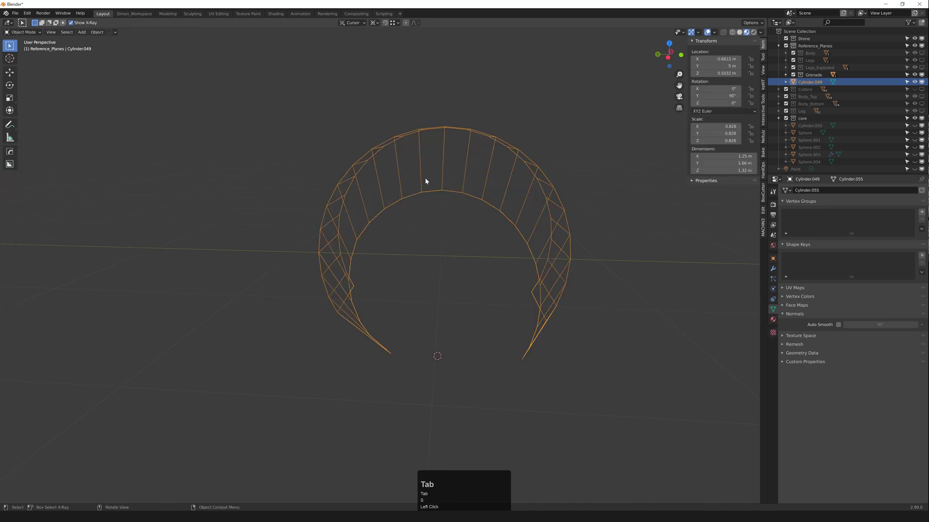
pyautogui.hotkey('alt', 'x')
pyautogui.click(380, 189)
pyautogui.press('q')
pyautogui.moveTo(432, 162)
pyautogui.click(485, 218)
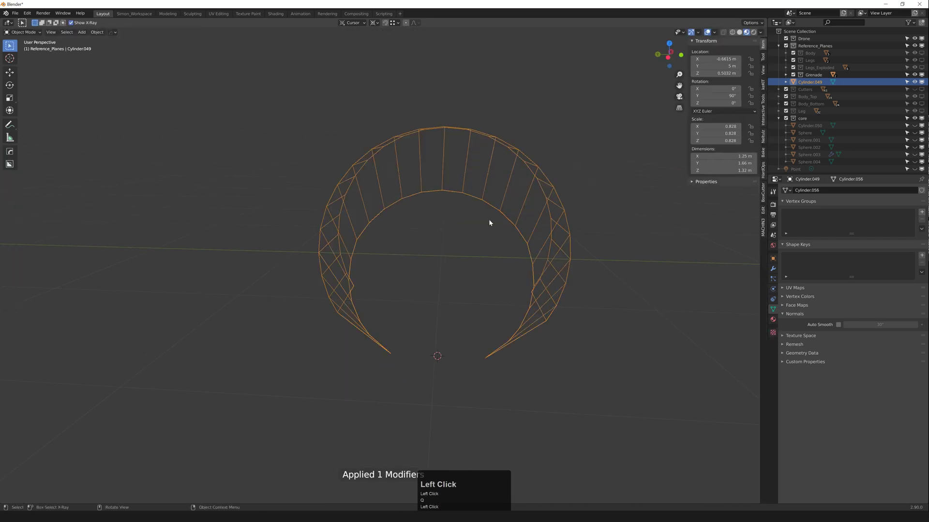
# Step: After an undone symmetrize, mirror the shell along the blue axis and apply the modifier
pyautogui.scroll(-5, 461, 220)
pyautogui.moveTo(489, 222); pyautogui.dragTo(429, 234, button='middle')
pyautogui.press('Tab')
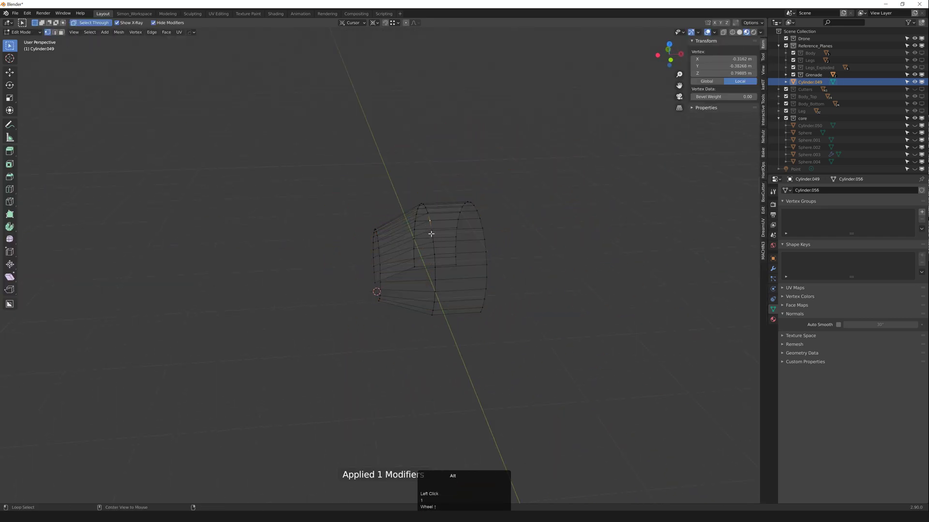
pyautogui.hotkey('alt', 'x')
pyautogui.hotkey('ctrl', 'z')
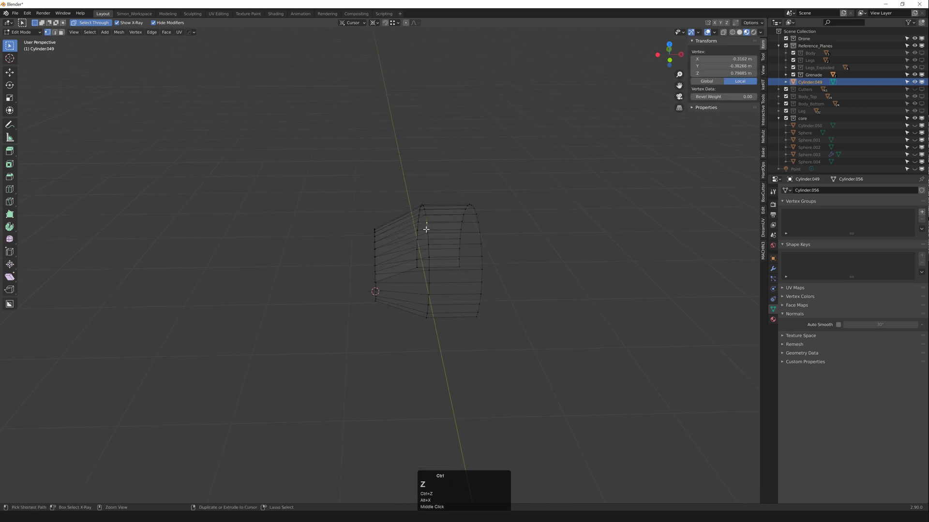
pyautogui.press('Tab')
pyautogui.hotkey('alt', 'x')
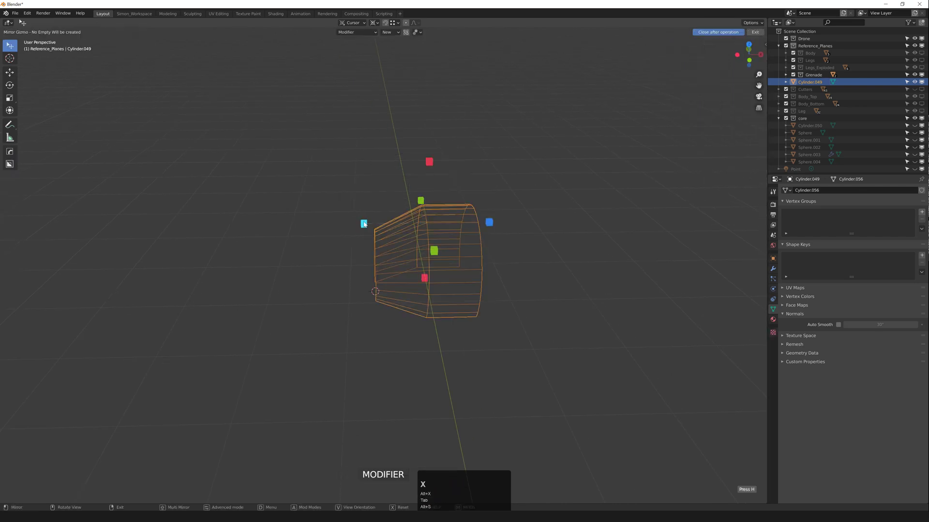
pyautogui.click(407, 217)
pyautogui.click(426, 226)
pyautogui.click(364, 224)
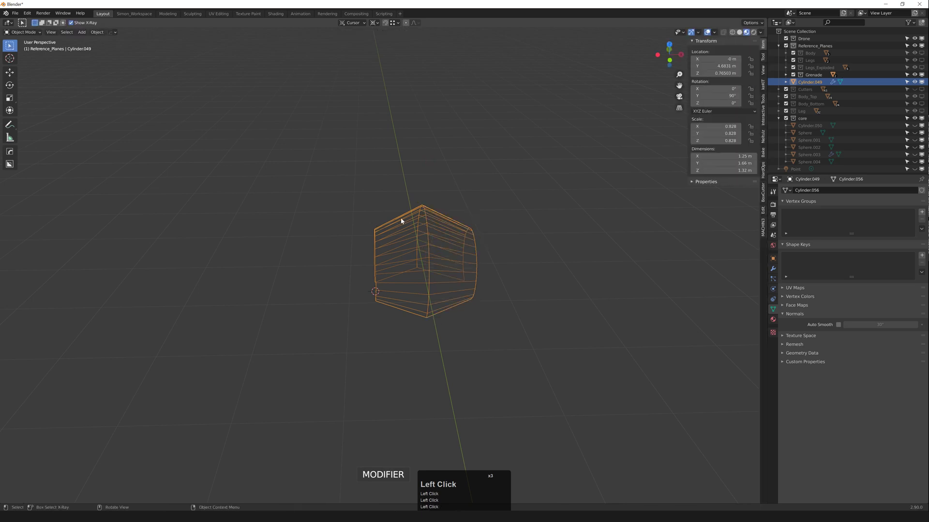
pyautogui.press('q')
pyautogui.moveTo(394, 218)
pyautogui.click(439, 274)
# Step: Add centred vertical loop cuts on the shell's left and right sides, then reselect it in wireframe
pyautogui.scroll(2, 406, 256)
pyautogui.moveTo(406, 257); pyautogui.dragTo(380, 213, button='middle')
pyautogui.press('2')
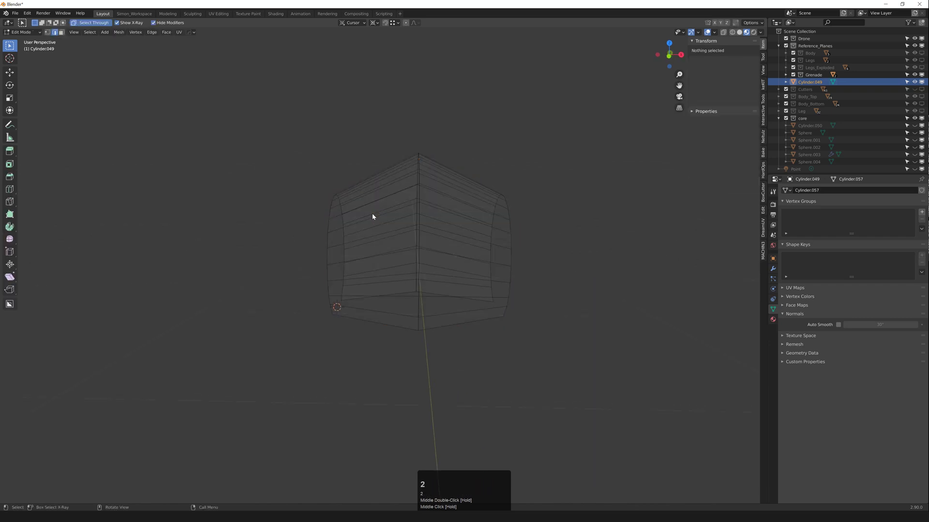
pyautogui.click(368, 207)
pyautogui.rightClick(370, 206)
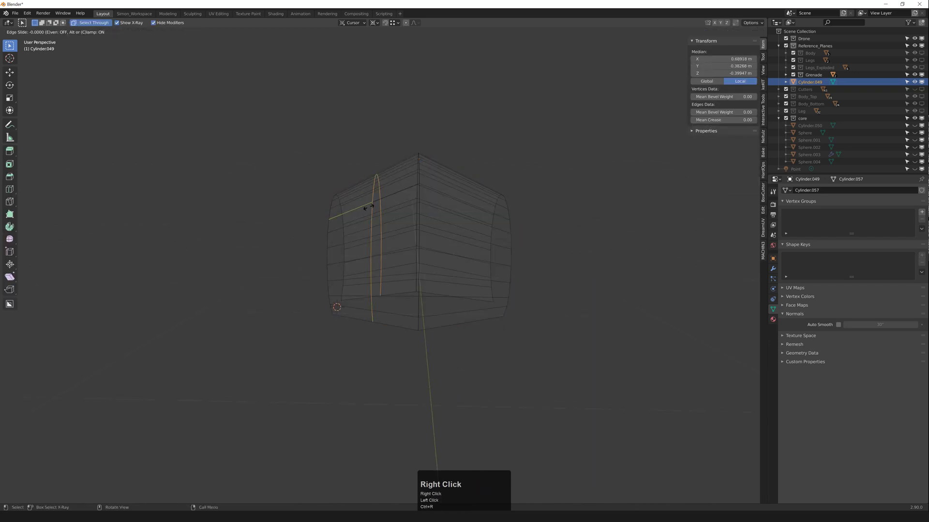
pyautogui.hotkey('ctrl', 'r')
pyautogui.click(454, 203)
pyautogui.rightClick(453, 203)
pyautogui.press('Tab')
pyautogui.moveTo(437, 199); pyautogui.dragTo(547, 220, button='middle')
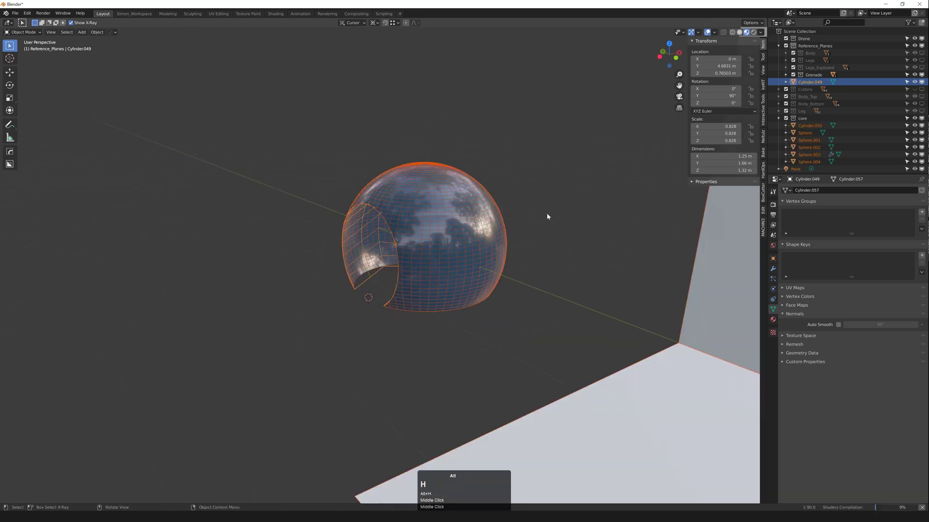
pyautogui.scroll(2, 444, 221)
pyautogui.moveTo(444, 221); pyautogui.dragTo(400, 224, button='middle')
pyautogui.hotkey('shift', 'z')
pyautogui.press('z')
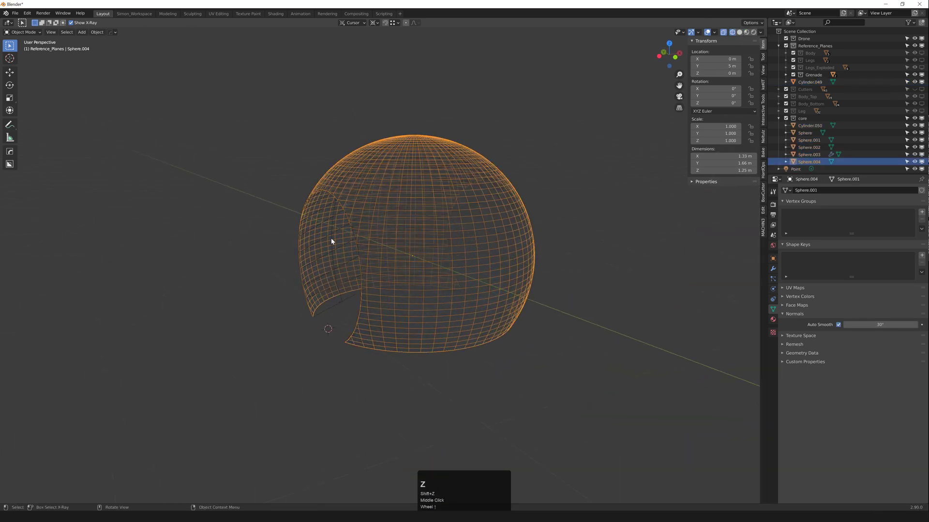
pyautogui.click(333, 232)
pyautogui.moveTo(333, 231); pyautogui.dragTo(355, 239, button='middle')
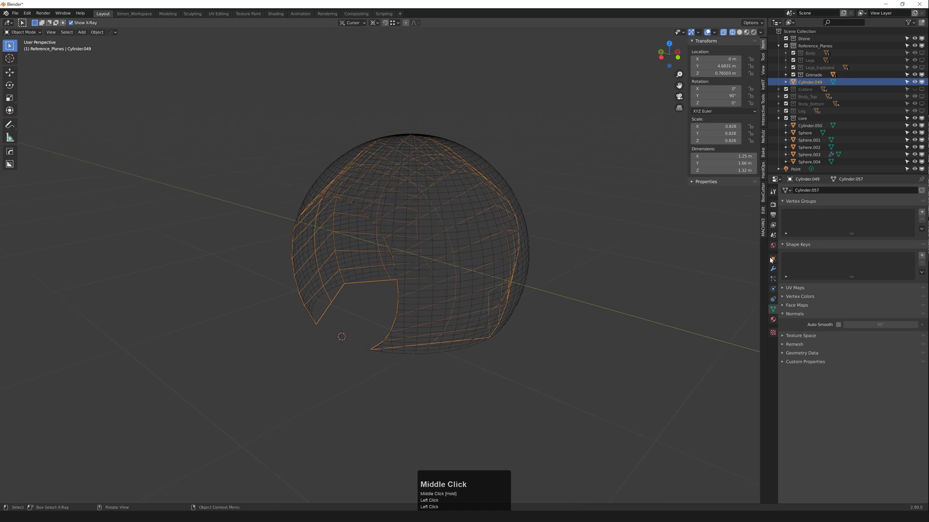
# Step: Add a Shrinkwrap modifier to the shell targeting Sphere.004
pyautogui.click(773, 268)
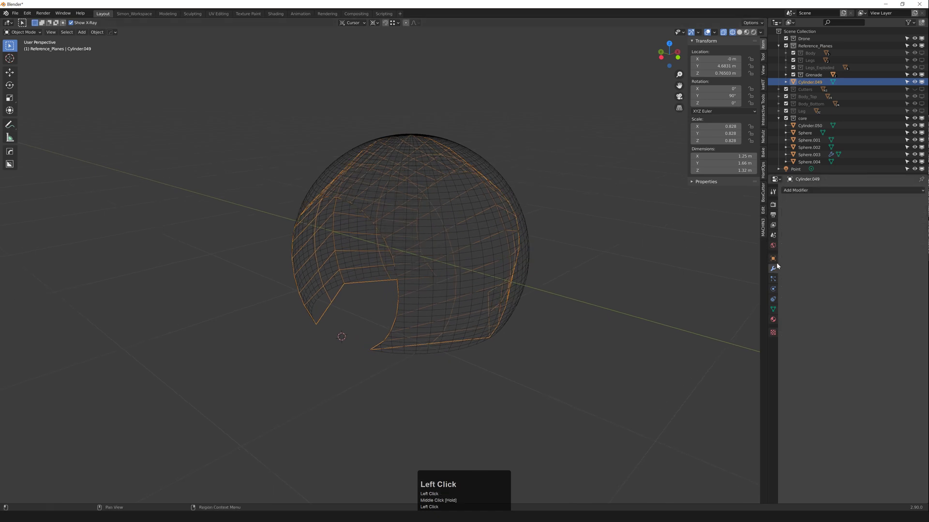
pyautogui.click(799, 191)
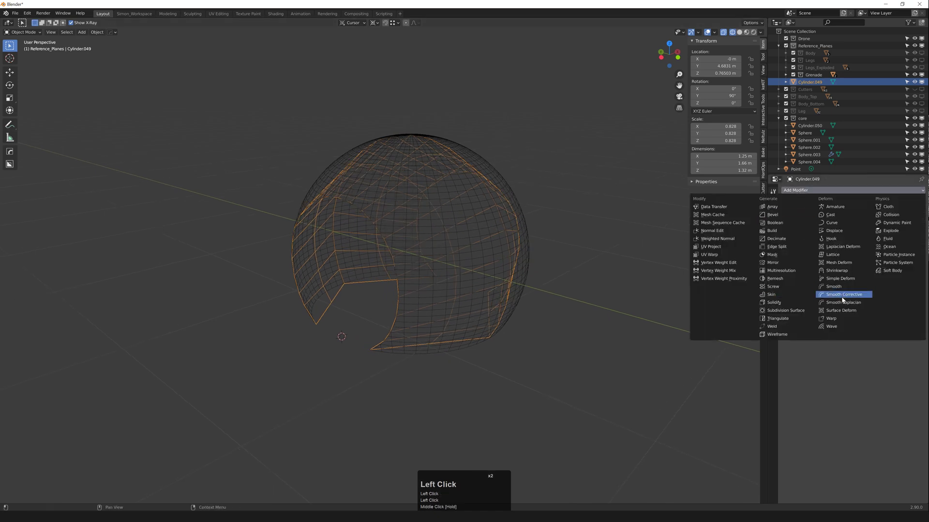
pyautogui.click(840, 271)
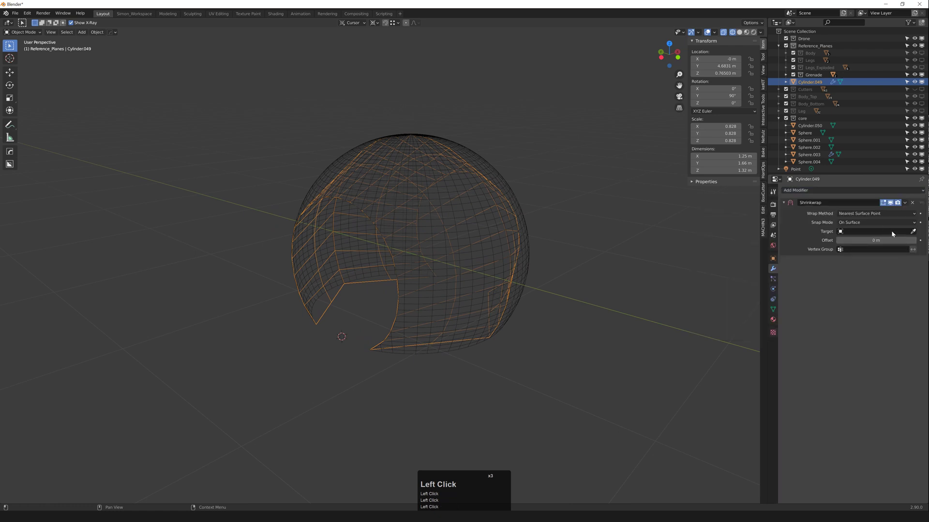
pyautogui.click(500, 165)
pyautogui.moveTo(506, 191); pyautogui.dragTo(363, 257, button='middle')
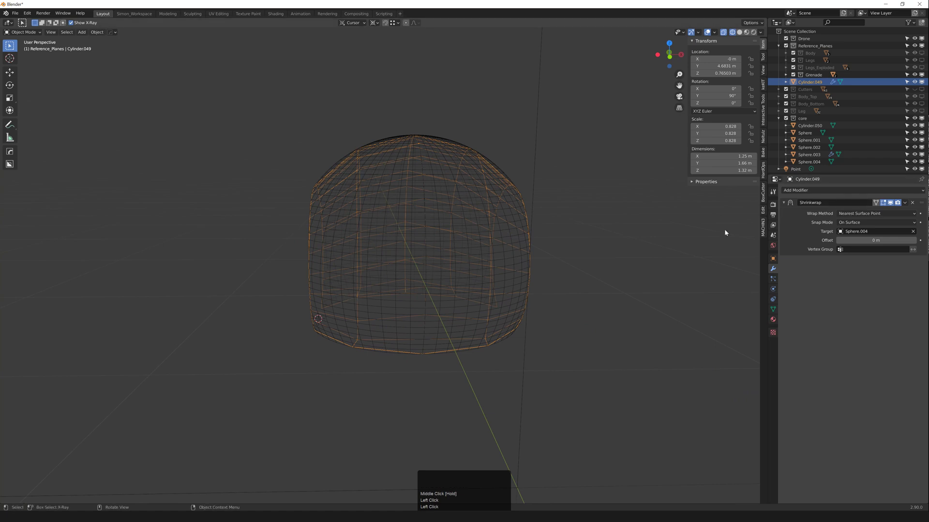
pyautogui.moveTo(432, 215); pyautogui.dragTo(394, 197, button='middle')
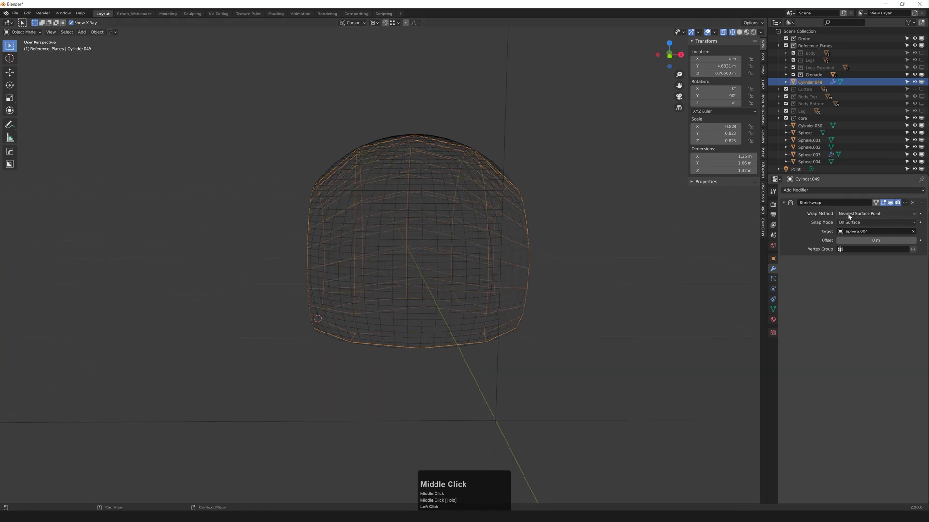
# Step: Compare Project, Nearest Vertex and Target Normal Project wrap methods, settling on Nearest Surface Point
pyautogui.click(870, 215)
pyautogui.click(863, 231)
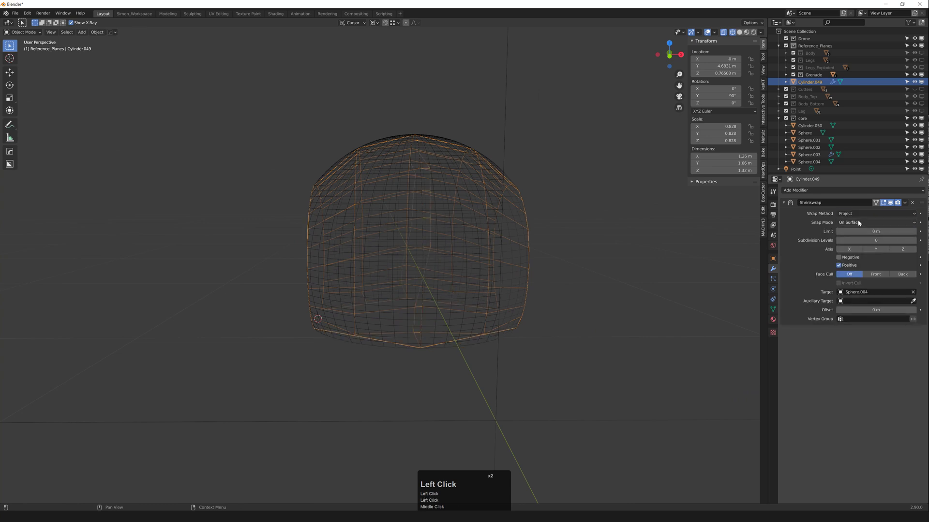
pyautogui.click(857, 215)
pyautogui.click(854, 238)
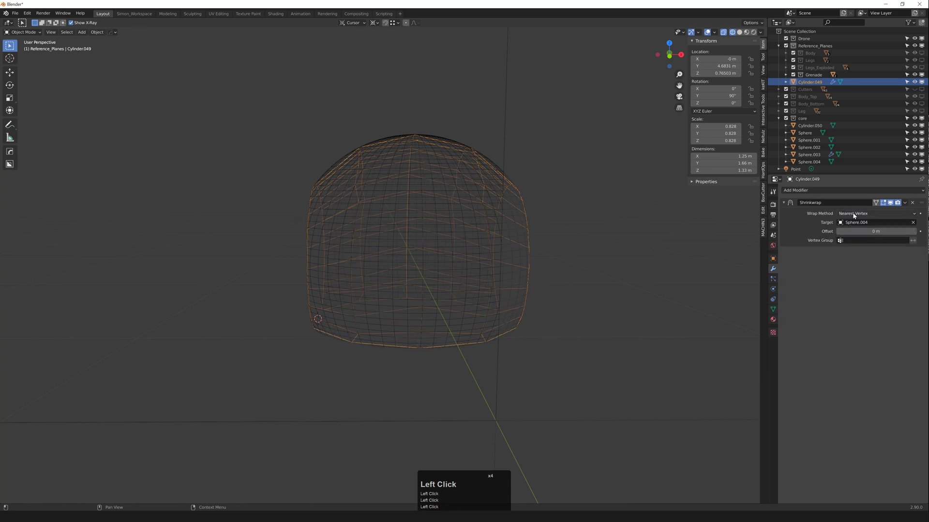
pyautogui.click(853, 215)
pyautogui.click(853, 246)
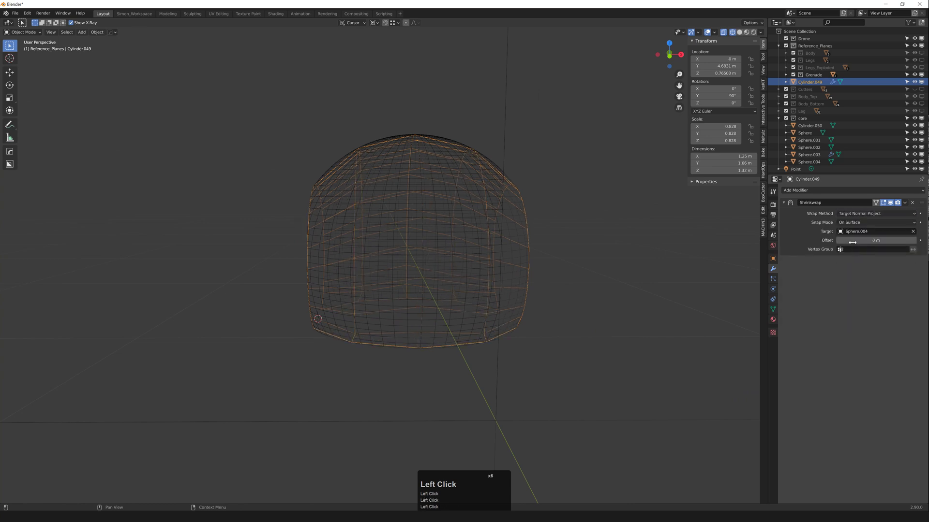
pyautogui.click(855, 215)
pyautogui.click(863, 223)
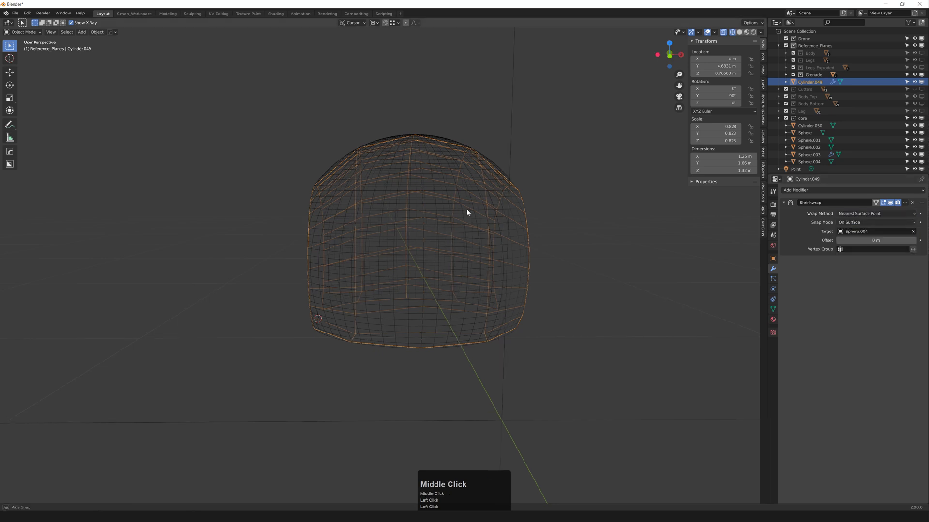
# Step: Apply the Shrinkwrap modifier permanently to the shell mesh
pyautogui.moveTo(466, 209); pyautogui.dragTo(353, 204, button='middle')
pyautogui.click(905, 203)
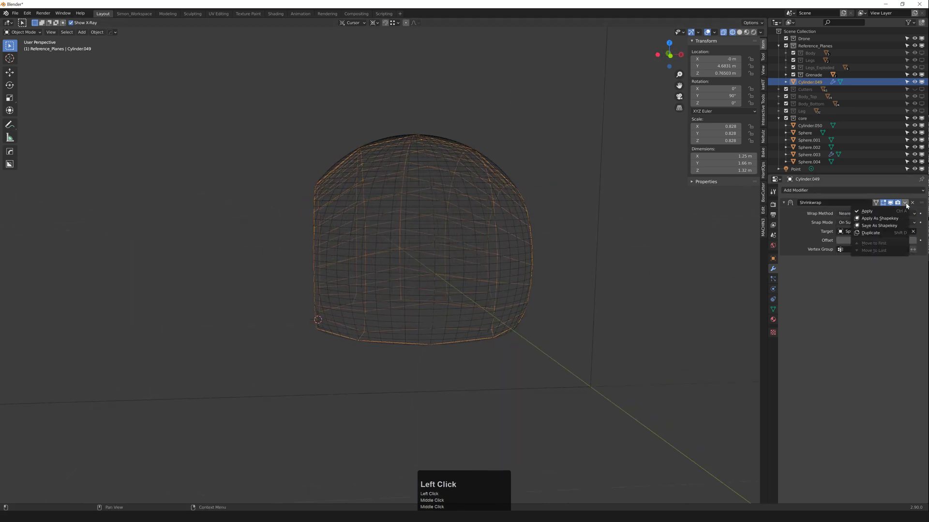
pyautogui.click(896, 214)
pyautogui.moveTo(449, 208)
pyautogui.mouseDown(button='middle')
pyautogui.moveTo(462, 222)
pyautogui.moveTo(456, 245)
pyautogui.moveTo(426, 253)
pyautogui.moveTo(422, 245)
pyautogui.moveTo(492, 258)
pyautogui.moveTo(421, 246)
pyautogui.mouseUp(button='middle')
# Step: Isolate the Cylinder.049 shell in material preview and align its left and right edge loops
pyautogui.press('F3')
pyautogui.press('z')
pyautogui.scroll(-1, 465, 253)
pyautogui.press('Tab')
pyautogui.press('2')
pyautogui.keyDown('alt'); pyautogui.click(367, 230); pyautogui.keyUp('alt')
pyautogui.moveTo(367, 230)
pyautogui.mouseDown(button='middle')
pyautogui.moveTo(375, 239)
pyautogui.moveTo(371, 228)
pyautogui.mouseUp(button='middle')
pyautogui.scroll(1, 376, 238)
pyautogui.press('a')
pyautogui.click(422, 223)
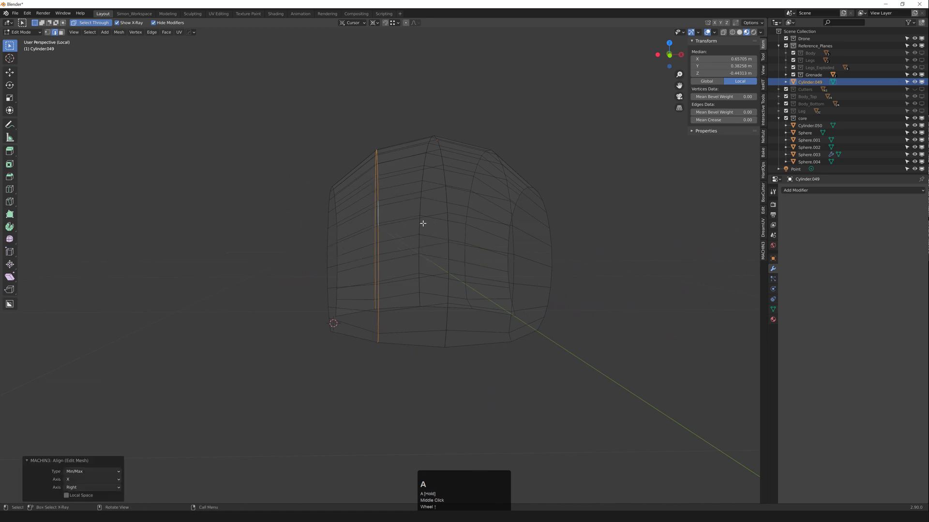
pyautogui.keyDown('alt'); pyautogui.click(515, 234); pyautogui.keyUp('alt')
pyautogui.hotkey('alt', 'a')
# Step: Merge by distance across the whole shell mesh, removing 22 duplicate vertices
pyautogui.moveTo(480, 243); pyautogui.dragTo(455, 321, button='middle')
pyautogui.scroll(1, 498, 339)
pyautogui.scroll(-1, 483, 325)
pyautogui.keyDown('alt'); pyautogui.click(491, 325); pyautogui.keyUp('alt')
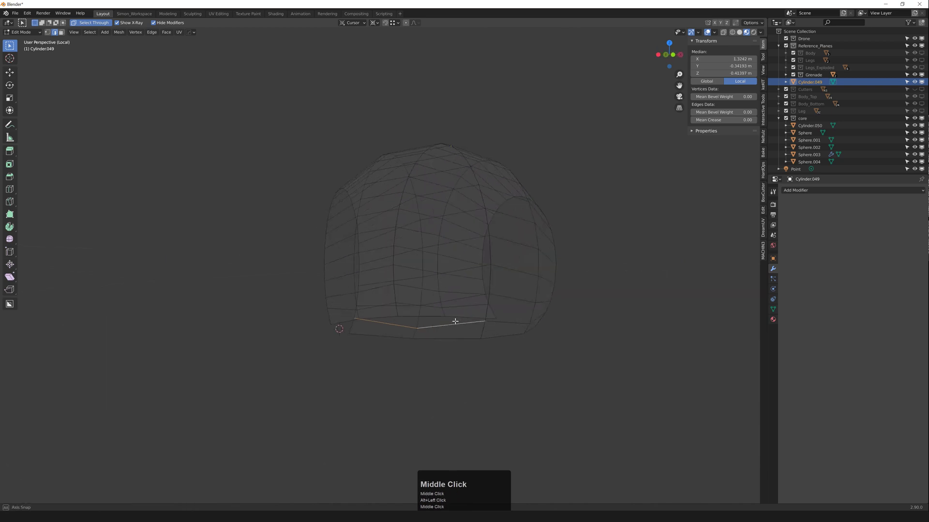
pyautogui.press('a')
pyautogui.press('m')
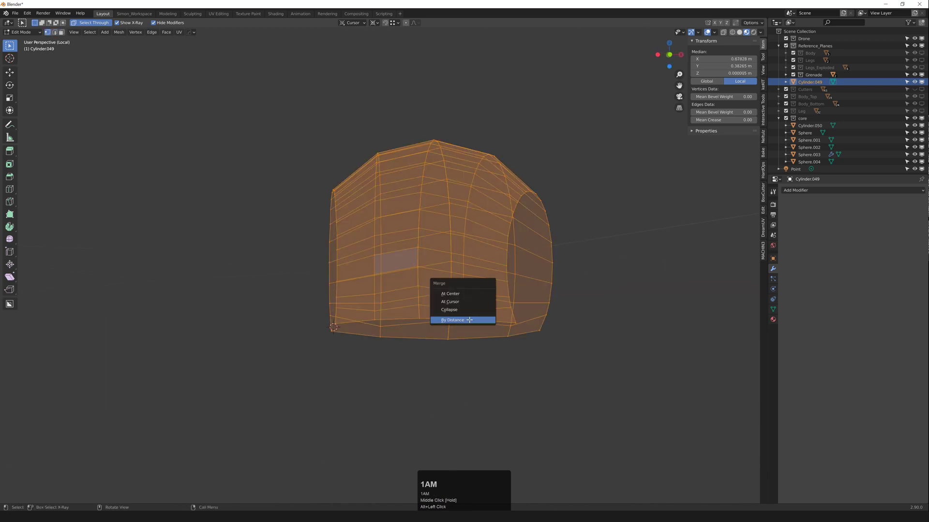
pyautogui.click(460, 319)
# Step: Flatten the bottom edge loop with LoopTools Flatten
pyautogui.press('2')
pyautogui.keyDown('alt'); pyautogui.click(411, 327); pyautogui.keyUp('alt')
pyautogui.moveTo(410, 327); pyautogui.dragTo(414, 333, button='middle')
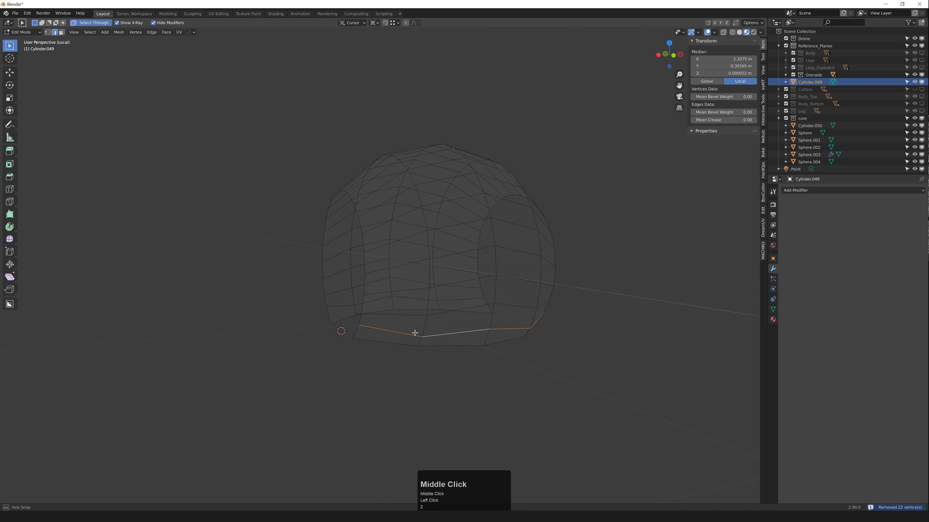
pyautogui.rightClick(449, 321)
pyautogui.click(440, 221)
pyautogui.click(440, 221)
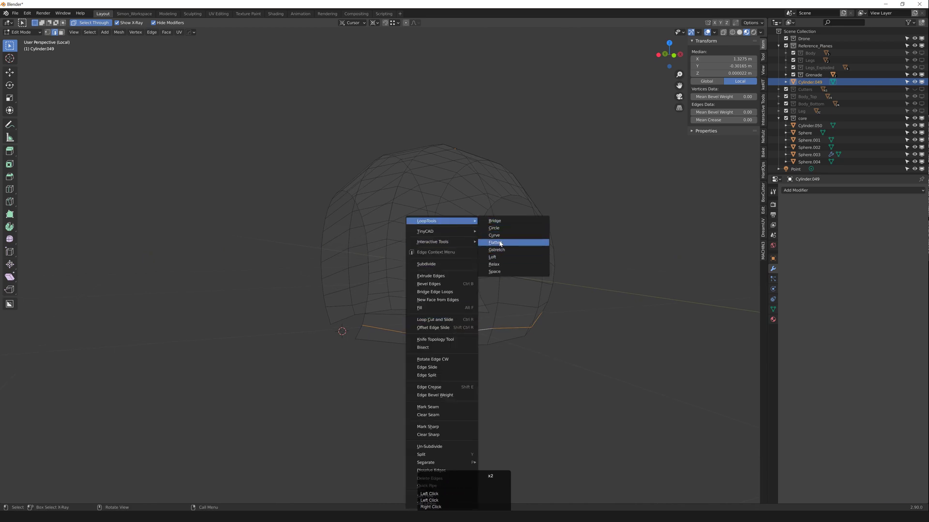
pyautogui.click(500, 243)
# Step: Try LoopTools Curve on another loop, undo it, and flatten a further bottom loop instead
pyautogui.keyDown('alt'); pyautogui.click(461, 306); pyautogui.keyUp('alt')
pyautogui.rightClick(462, 307)
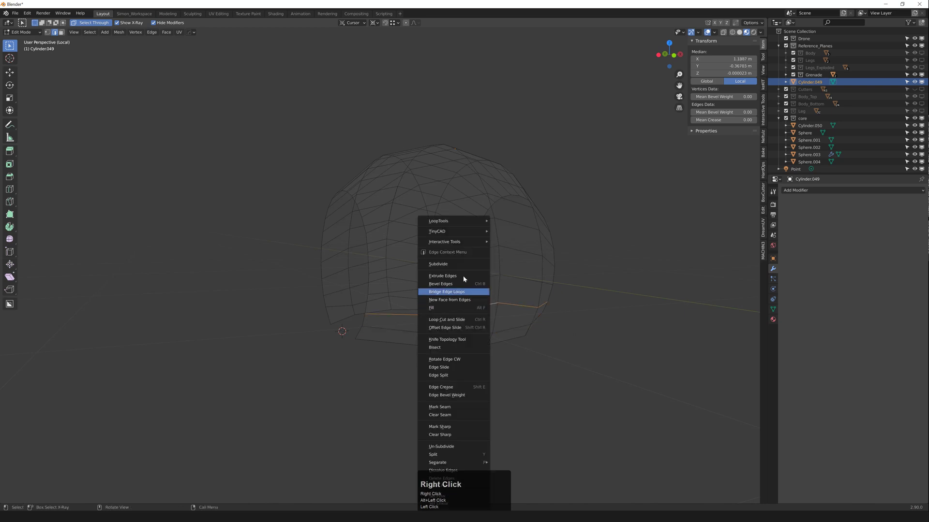
pyautogui.click(439, 221)
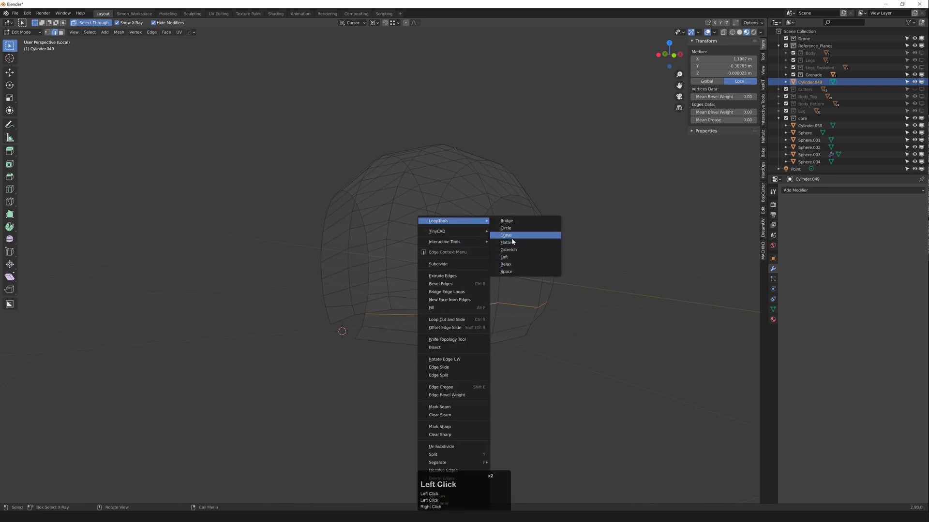
pyautogui.click(512, 238)
pyautogui.moveTo(501, 257); pyautogui.dragTo(505, 269, button='middle')
pyautogui.hotkey('ctrl', 'z')
pyautogui.moveTo(505, 269); pyautogui.dragTo(497, 268, button='middle')
pyautogui.rightClick(496, 268)
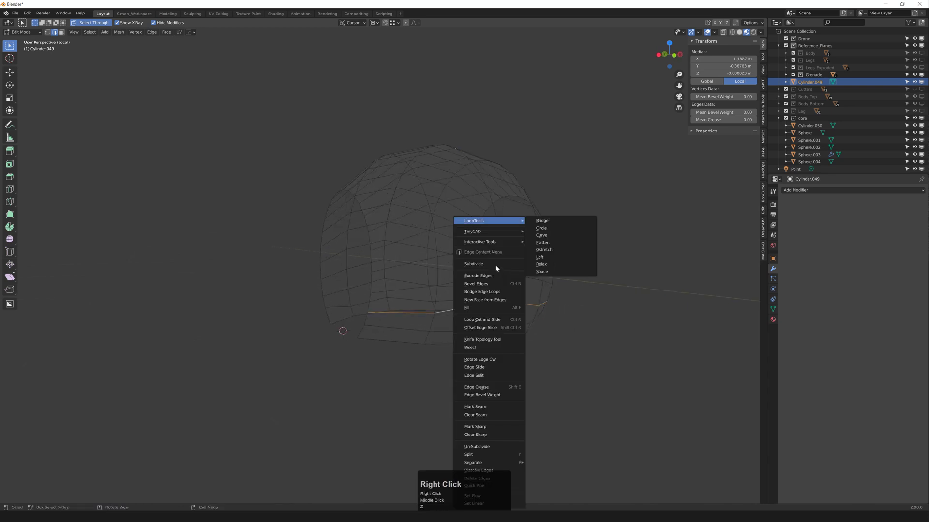
pyautogui.click(608, 309)
pyautogui.keyDown('alt'); pyautogui.click(538, 307); pyautogui.keyUp('alt')
pyautogui.rightClick(530, 251)
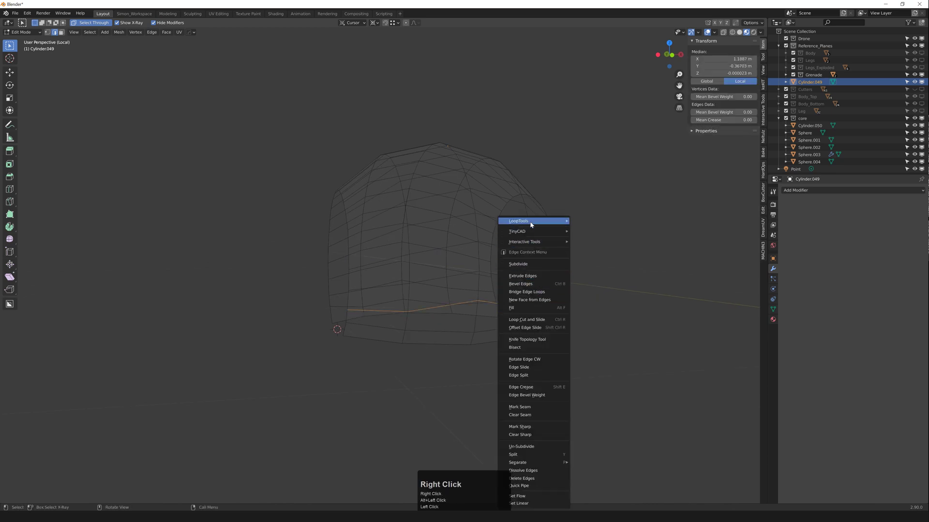
pyautogui.moveTo(531, 224)
pyautogui.click(591, 243)
# Step: Select a full edge ring with keKit and flatten the rings with LoopTools Flatten
pyautogui.moveTo(535, 263); pyautogui.dragTo(555, 260, button='middle')
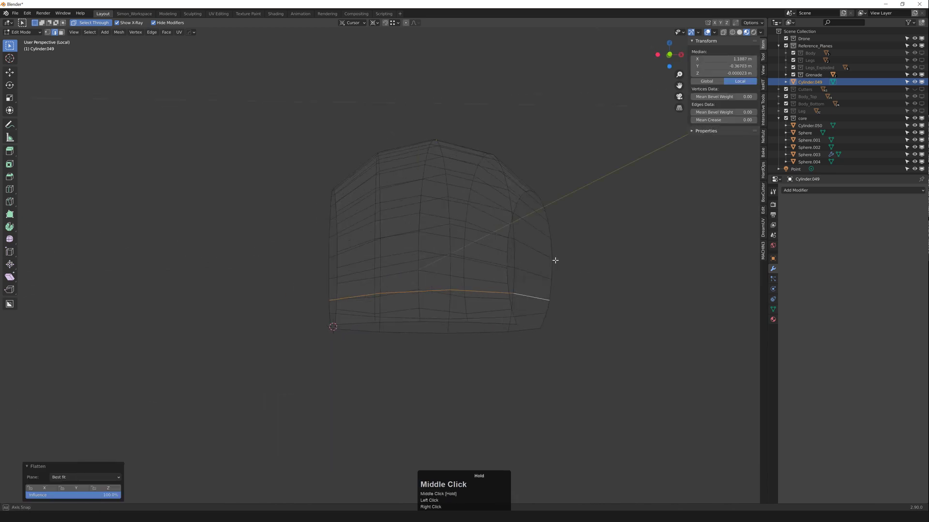
pyautogui.keyDown('alt'); pyautogui.click(487, 273); pyautogui.keyUp('alt')
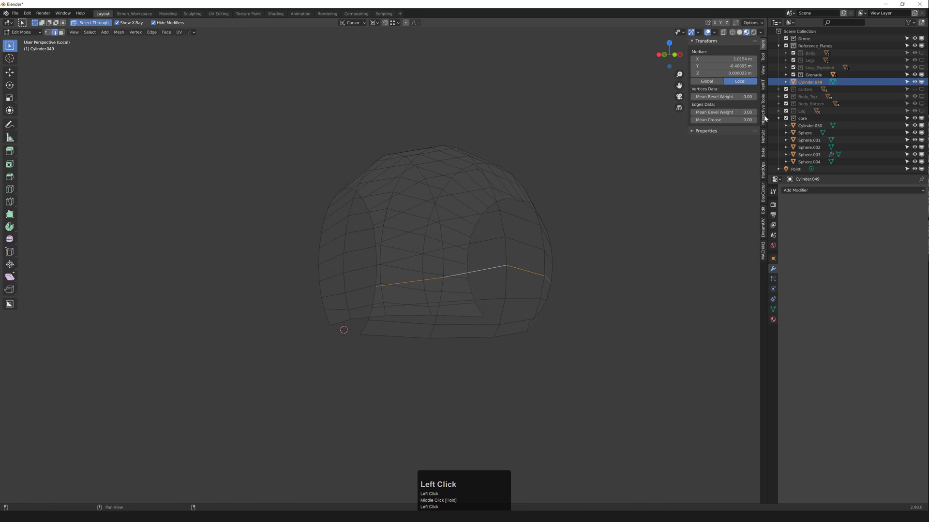
pyautogui.click(763, 87)
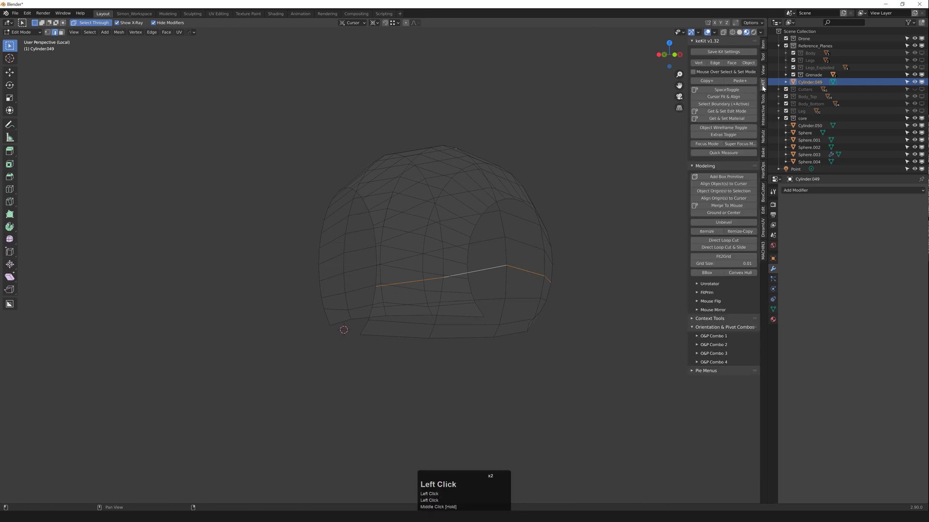
pyautogui.click(763, 116)
pyautogui.click(740, 105)
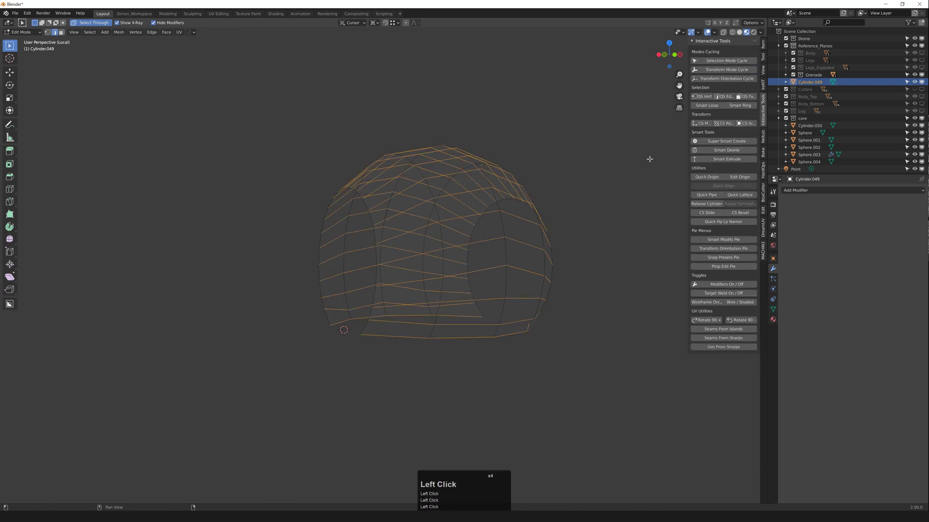
pyautogui.moveTo(516, 246)
pyautogui.mouseDown(button='middle')
pyautogui.moveTo(531, 252)
pyautogui.moveTo(518, 250)
pyautogui.mouseUp(button='middle')
pyautogui.rightClick(518, 250)
pyautogui.click(513, 222)
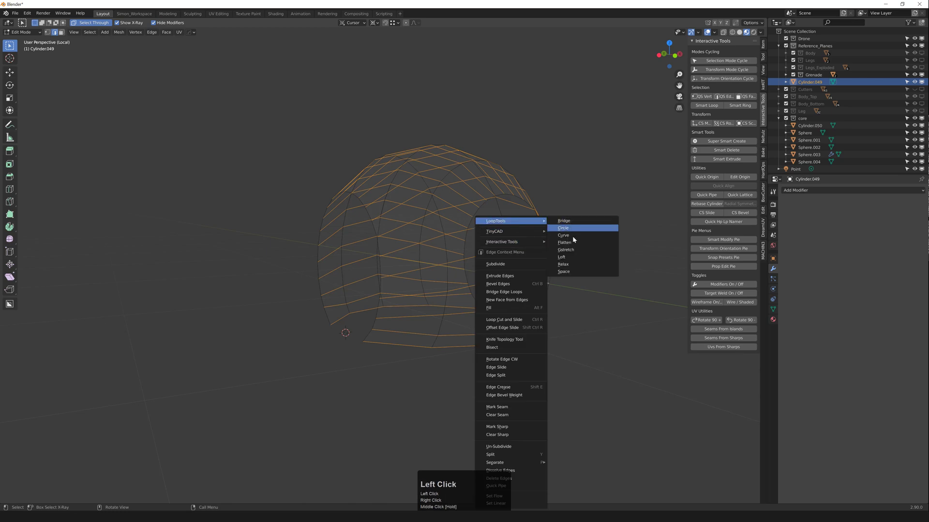
pyautogui.click(564, 242)
pyautogui.moveTo(568, 242); pyautogui.dragTo(355, 234, button='middle')
pyautogui.scroll(-1, 507, 258)
pyautogui.scroll(-1, 356, 234)
# Step: Add a vertical loop cut and delete the right-side faces, leaving half the shell
pyautogui.hotkey('ctrl', 'r')
pyautogui.click(344, 236)
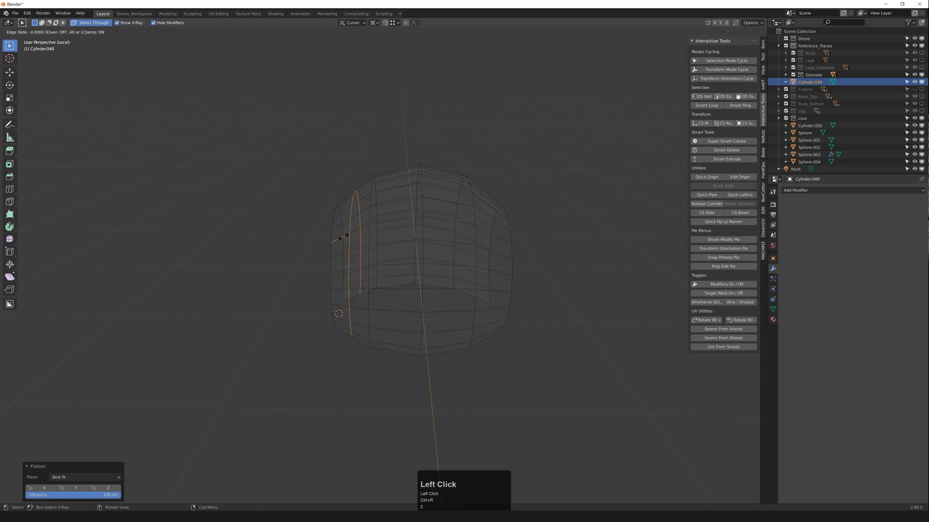
pyautogui.rightClick(385, 224)
pyautogui.moveTo(385, 222); pyautogui.dragTo(428, 154, button='middle')
pyautogui.press('Tab')
pyautogui.press('Tab')
pyautogui.press('3')
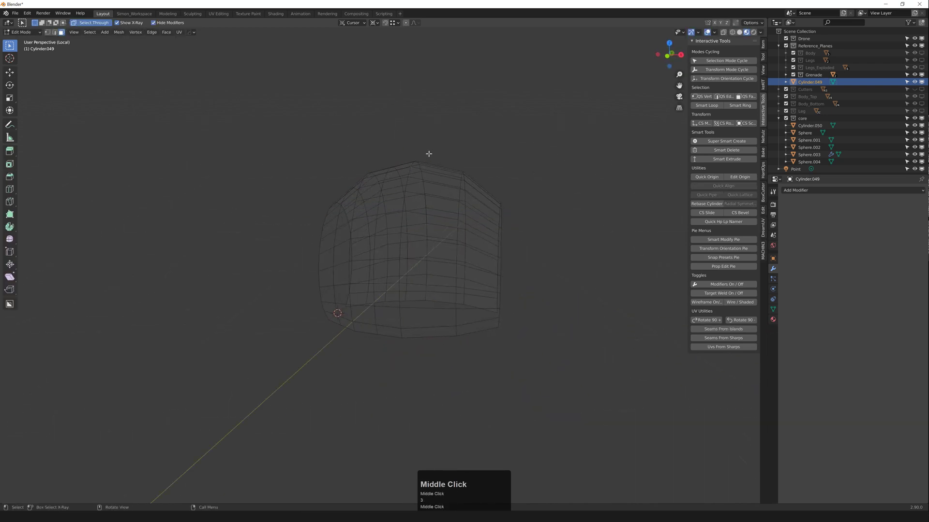
pyautogui.moveTo(425, 141); pyautogui.dragTo(483, 304)
pyautogui.press('x')
pyautogui.moveTo(484, 304); pyautogui.dragTo(435, 236, button='middle')
pyautogui.press('Tab')
pyautogui.moveTo(390, 183); pyautogui.dragTo(507, 252, button='middle')
# Step: Leave the isolated view, unhide all objects, and select Sphere.004 and Cylinder.049
pyautogui.hotkey('alt', 'h')
pyautogui.click(535, 236)
pyautogui.hotkey('shift', 'h')
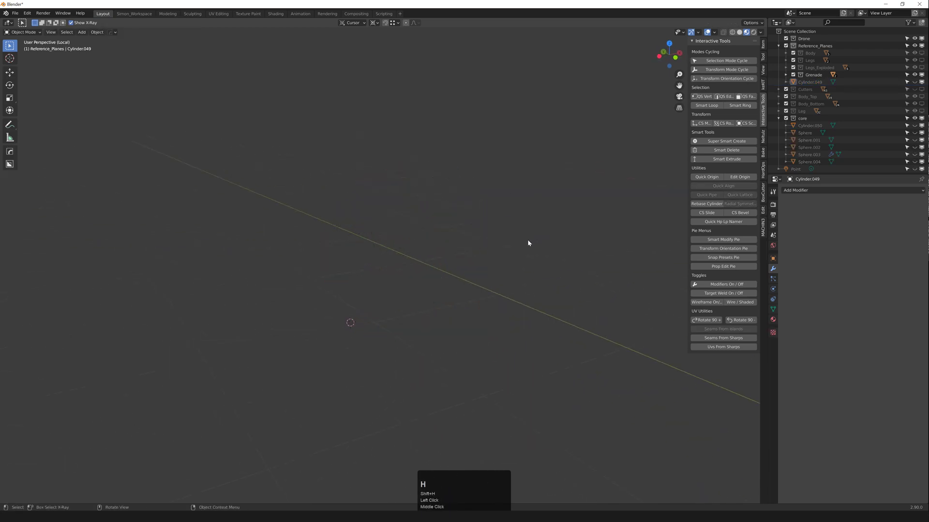
pyautogui.hotkey('ctrl', 'f')
pyautogui.hotkey('alt', 'h')
pyautogui.scroll(2, 520, 243)
pyautogui.click(522, 242)
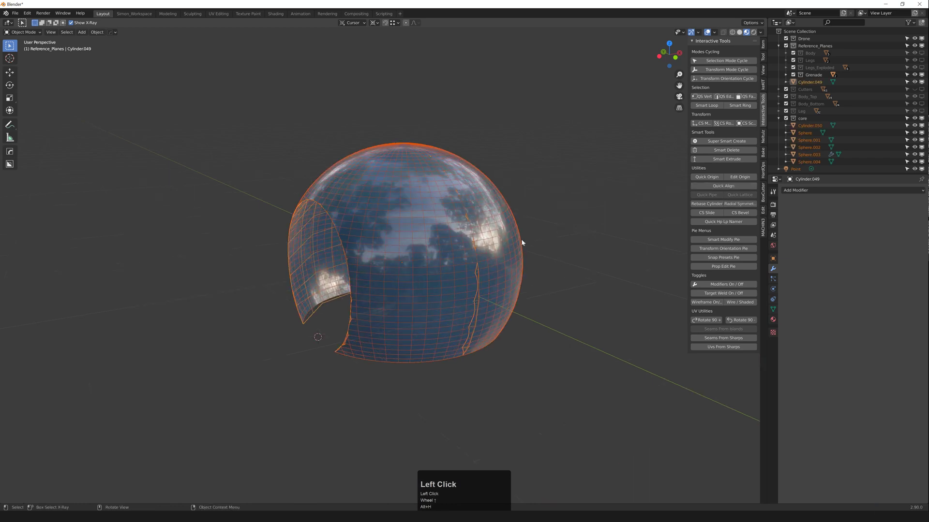
pyautogui.click(483, 216)
pyautogui.scroll(2, 449, 219)
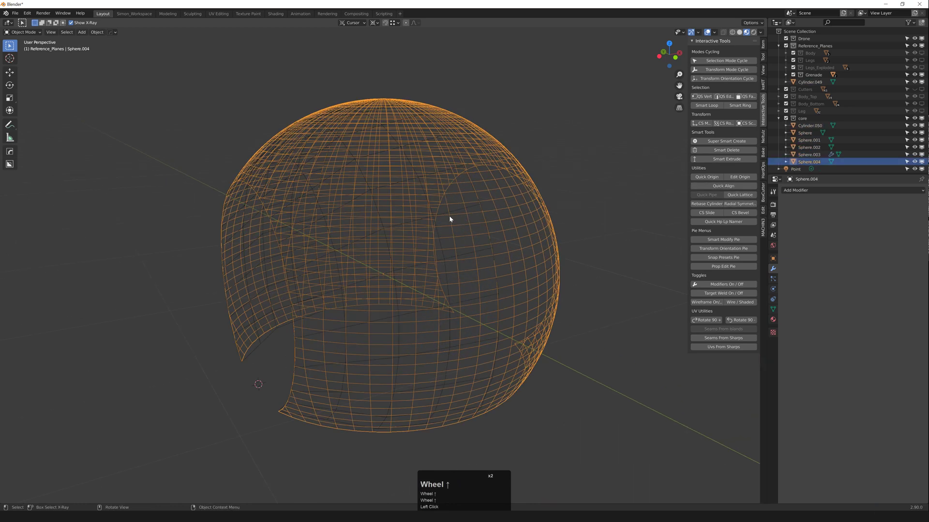
pyautogui.click(441, 216)
pyautogui.press('F3')
pyautogui.moveTo(441, 216); pyautogui.dragTo(470, 214, button='middle')
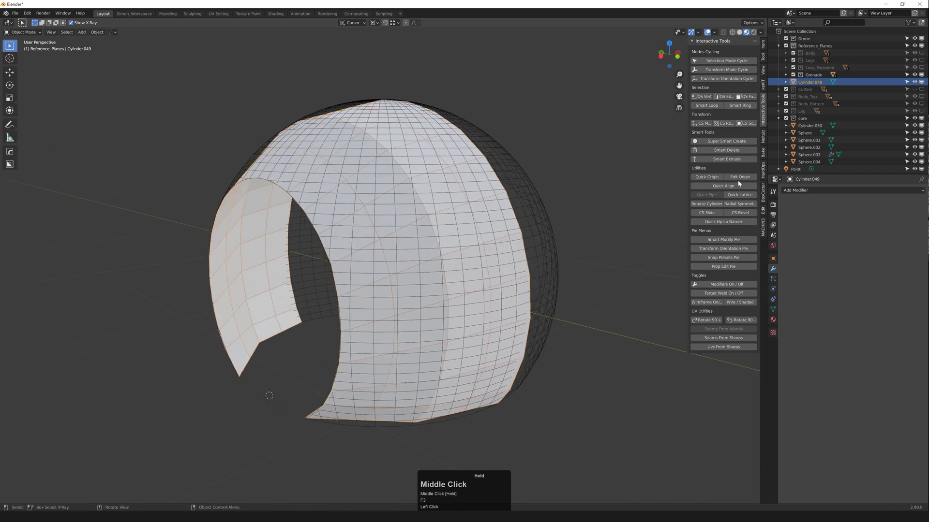
pyautogui.click(802, 190)
# Step: Add a Shrinkwrap modifier targeting Sphere.004 to Cylinder.049 and apply it
pyautogui.click(836, 270)
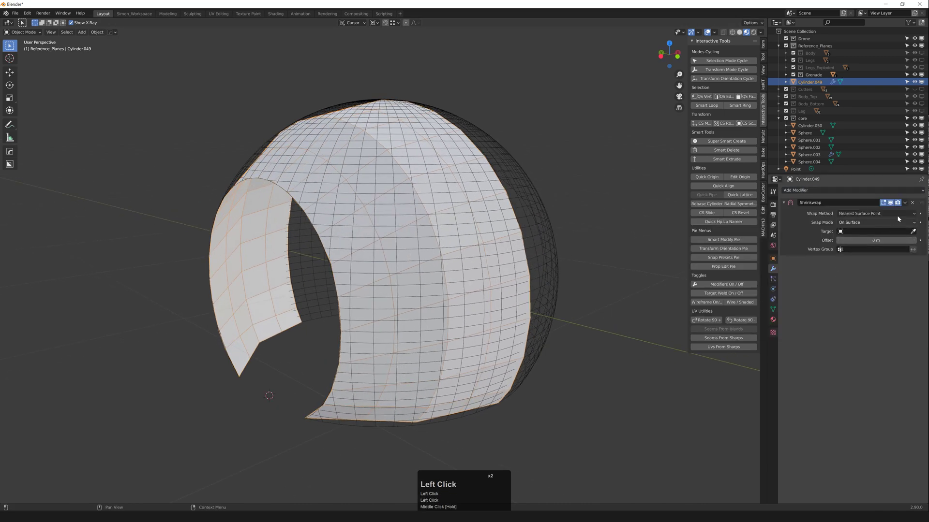
pyautogui.click(527, 194)
pyautogui.moveTo(528, 193); pyautogui.dragTo(399, 218, button='middle')
pyautogui.click(440, 187)
pyautogui.click(442, 198)
pyautogui.hotkey('shift', 'h')
pyautogui.click(905, 203)
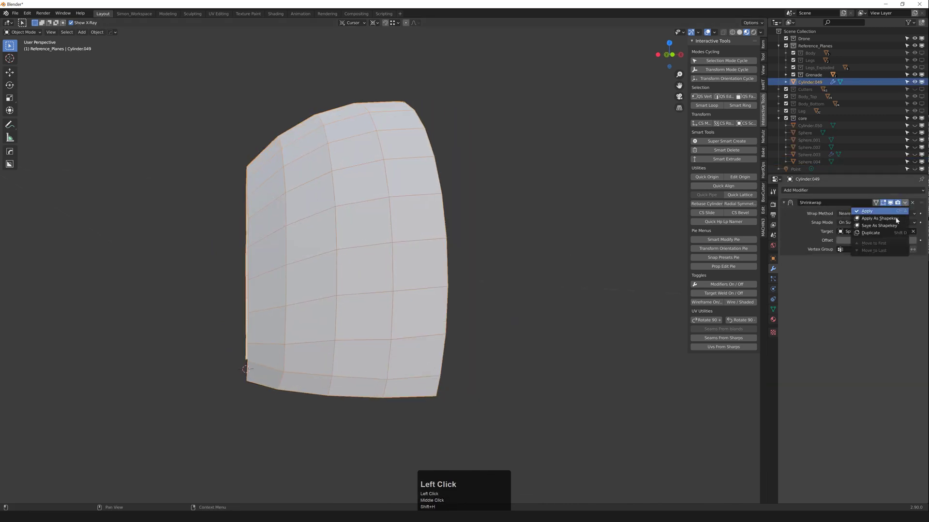
pyautogui.click(875, 213)
# Step: Straighten three vertical edge loops with MACHIN3 Align
pyautogui.moveTo(404, 257); pyautogui.dragTo(303, 292, button='middle')
pyautogui.press('2')
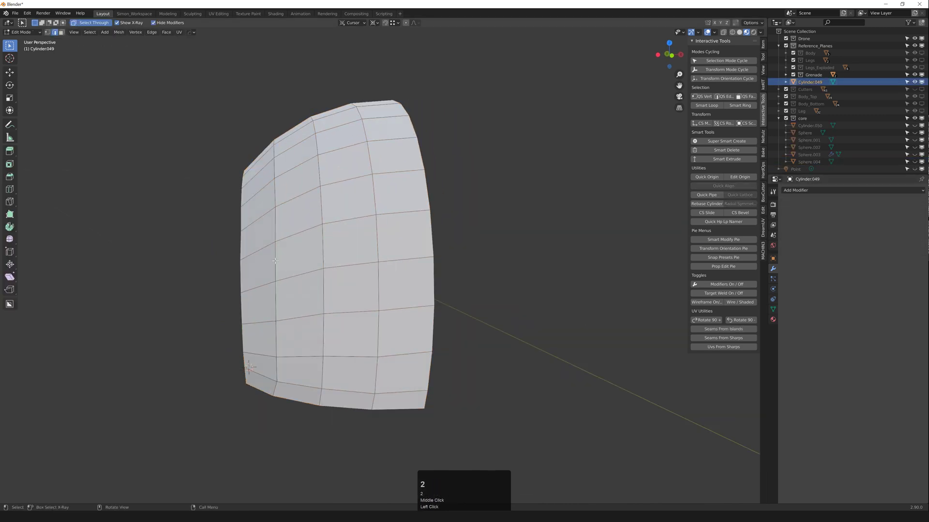
pyautogui.hotkey('alt', 'a')
pyautogui.keyDown('alt'); pyautogui.click(327, 242); pyautogui.keyUp('alt')
pyautogui.hotkey('alt', 'a')
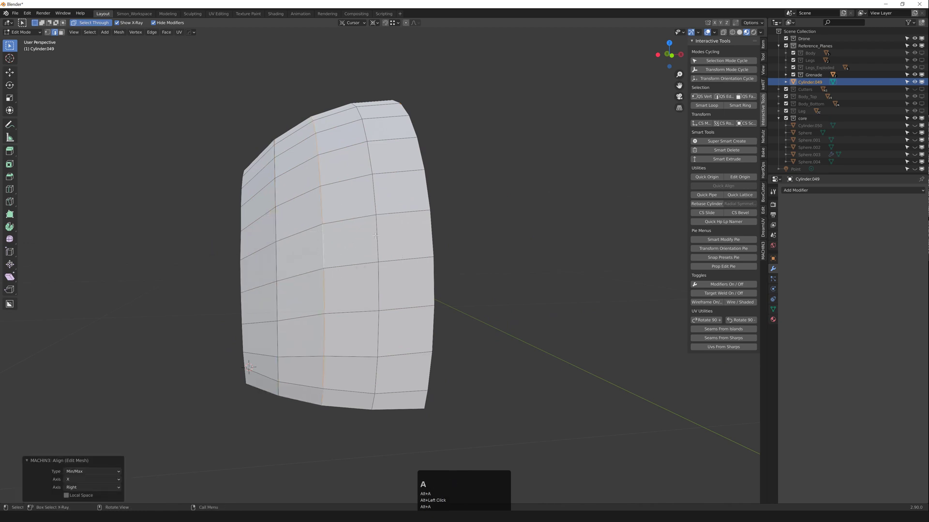
pyautogui.keyDown('alt'); pyautogui.click(385, 234); pyautogui.keyUp('alt')
pyautogui.hotkey('alt', 'a')
pyautogui.moveTo(384, 236); pyautogui.dragTo(343, 323, button='middle')
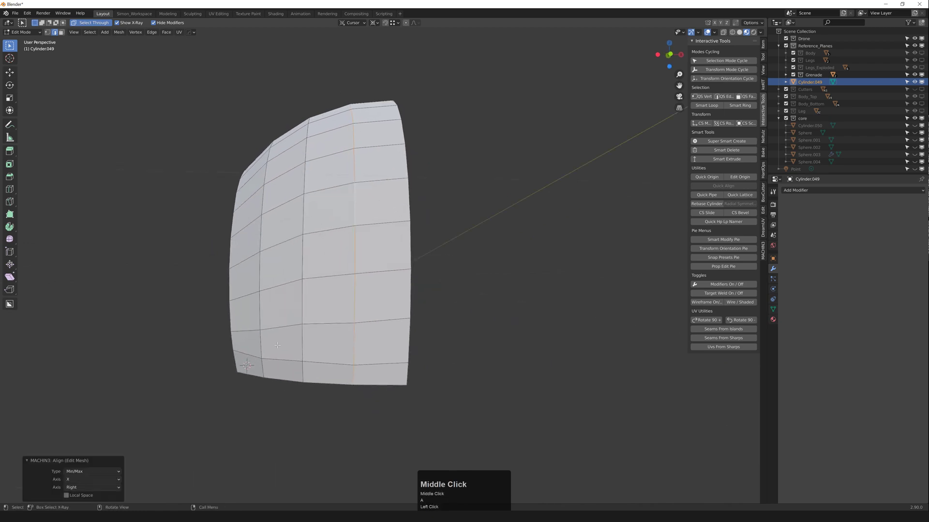
pyautogui.moveTo(278, 347); pyautogui.dragTo(364, 333, button='middle')
pyautogui.scroll(-2, 364, 333)
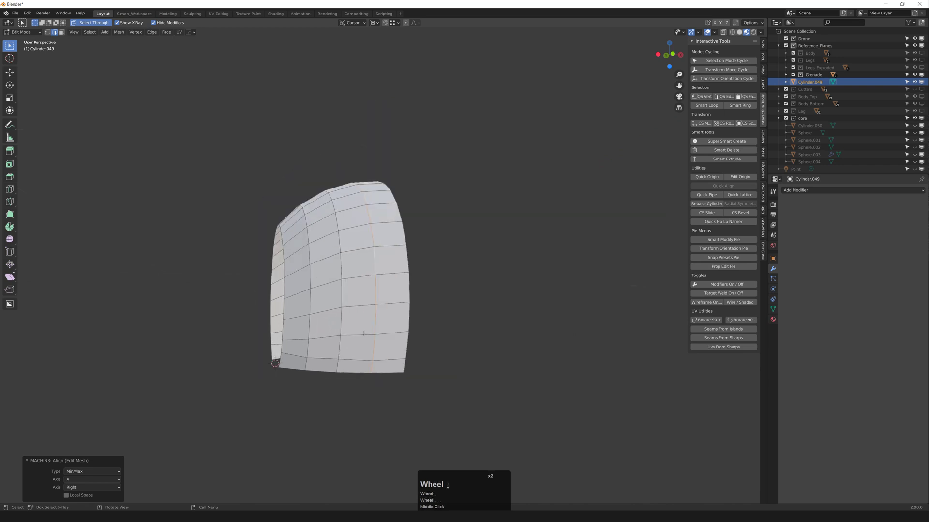
# Step: Mirror the shell along the Z axis with HOps and apply the mirror
pyautogui.press('Tab')
pyautogui.press('Tab')
pyautogui.press('1')
pyautogui.click(409, 281)
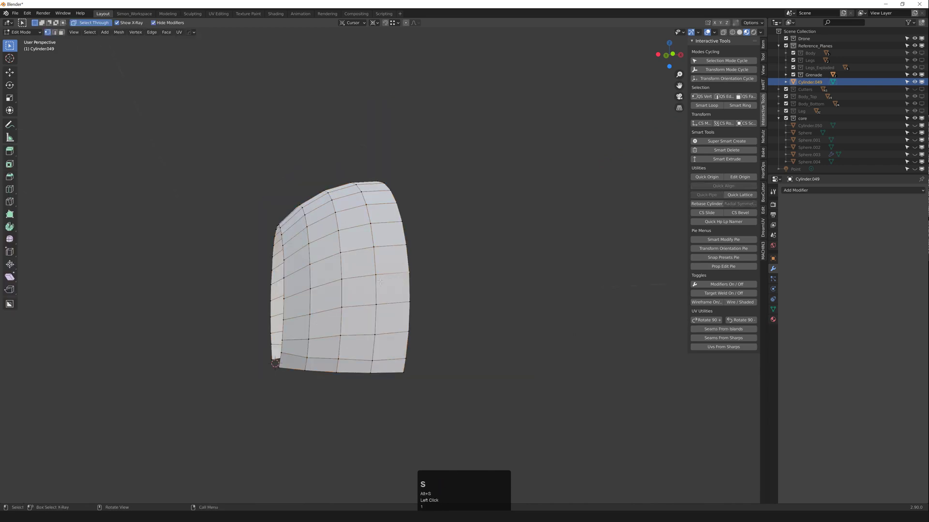
pyautogui.press('Tab')
pyautogui.moveTo(380, 282); pyautogui.dragTo(354, 279, button='middle')
pyautogui.press('x')
pyautogui.click(322, 275)
pyautogui.press('q')
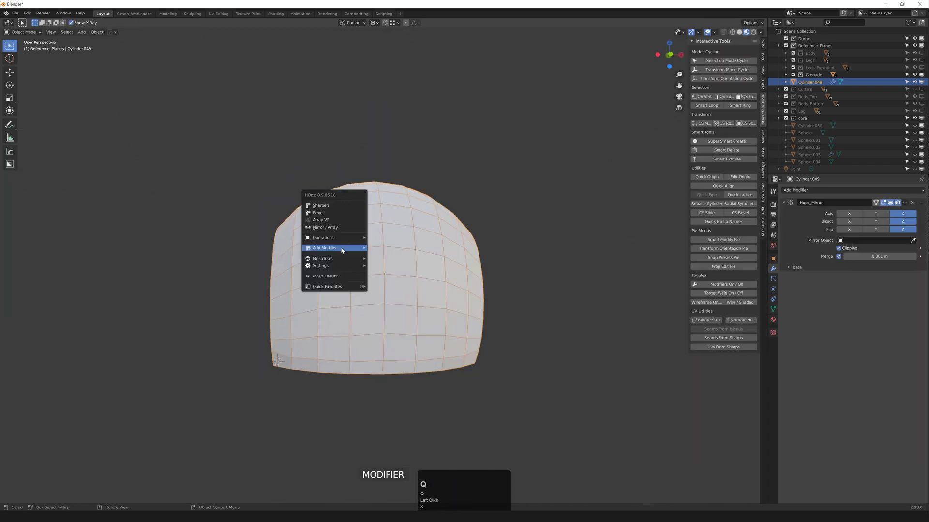
pyautogui.moveTo(342, 250)
pyautogui.click(406, 305)
pyautogui.moveTo(344, 353); pyautogui.dragTo(378, 355, button='middle')
# Step: Select a vertical edge ring, flatten it with LoopTools Flatten, and return to object mode
pyautogui.press('2')
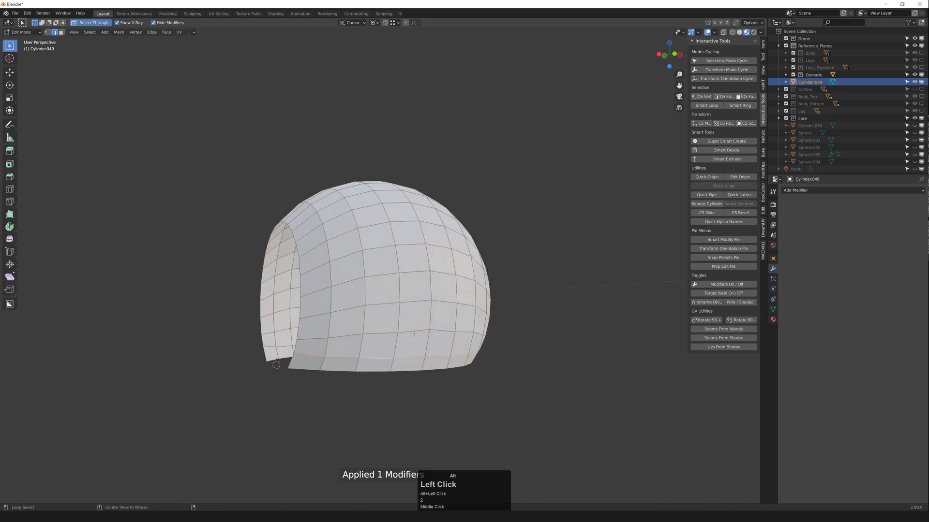
pyautogui.click(740, 106)
pyautogui.rightClick(463, 217)
pyautogui.moveTo(467, 222)
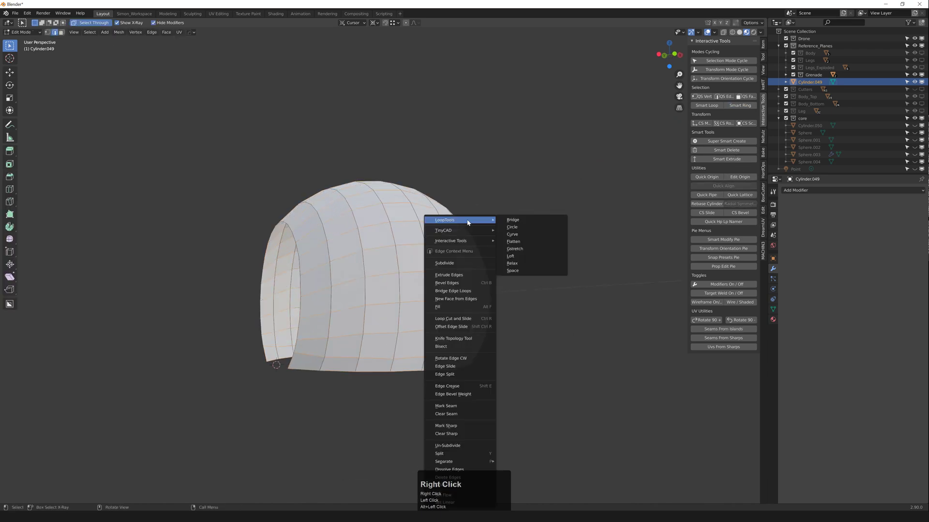
pyautogui.click(527, 243)
pyautogui.moveTo(383, 321)
pyautogui.mouseDown(button='middle')
pyautogui.moveTo(317, 321)
pyautogui.moveTo(381, 323)
pyautogui.mouseUp(button='middle')
pyautogui.press('Tab')
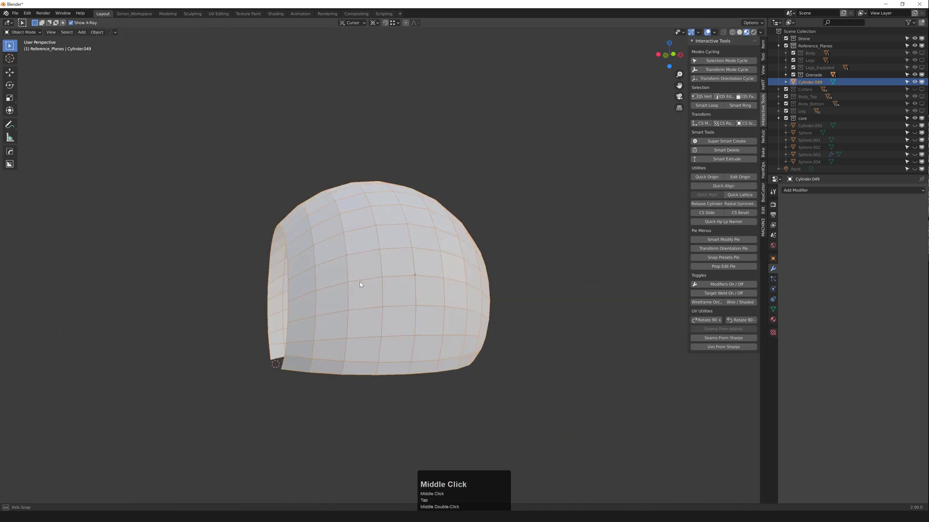
# Step: Add a Subdivision Surface modifier set to Simple on the dome and apply it
pyautogui.moveTo(359, 281); pyautogui.dragTo(575, 240, button='middle')
pyautogui.moveTo(466, 263); pyautogui.dragTo(374, 233, button='middle')
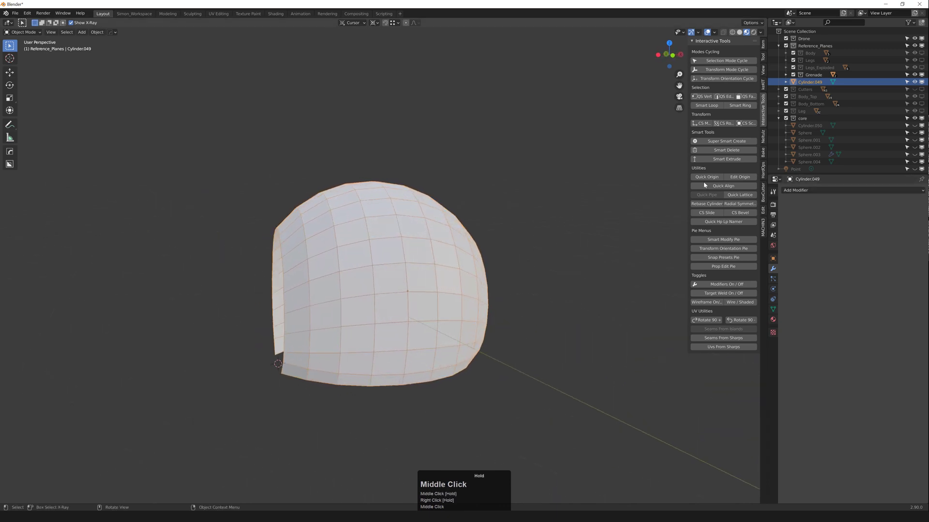
pyautogui.click(817, 190)
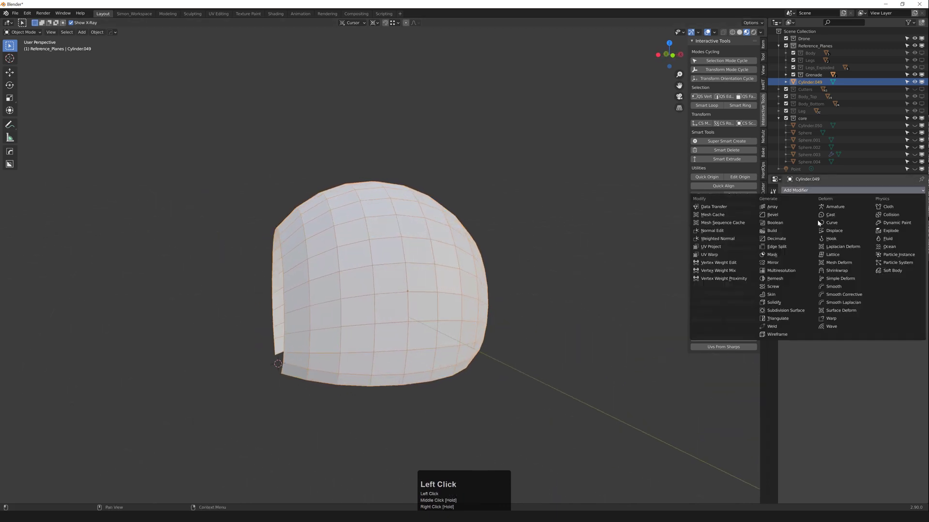
pyautogui.click(785, 311)
pyautogui.click(877, 216)
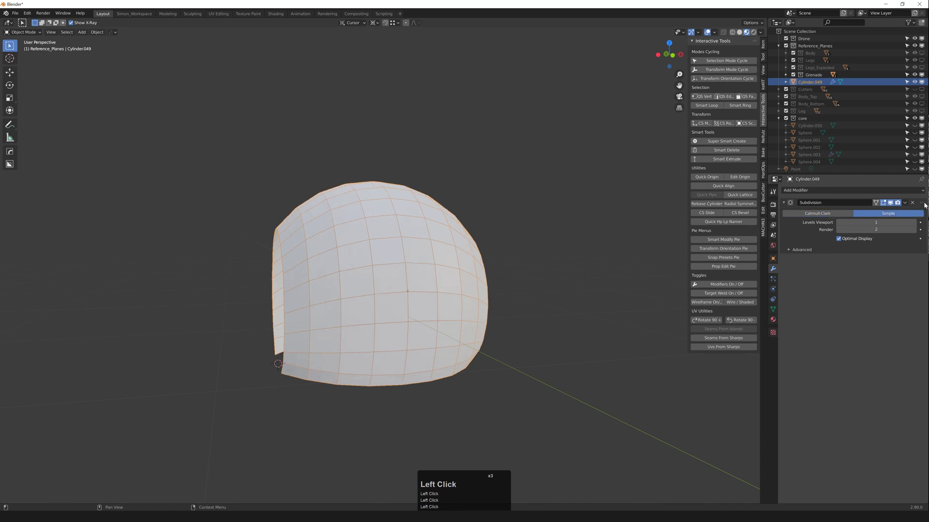
pyautogui.click(905, 203)
pyautogui.click(843, 207)
pyautogui.moveTo(618, 238); pyautogui.dragTo(570, 219, button='middle')
# Step: Unhide the spheres, apply a Shrinkwrap onto Sphere.004 to the shell, then hide the rest
pyautogui.click(494, 248)
pyautogui.hotkey('alt', 'h')
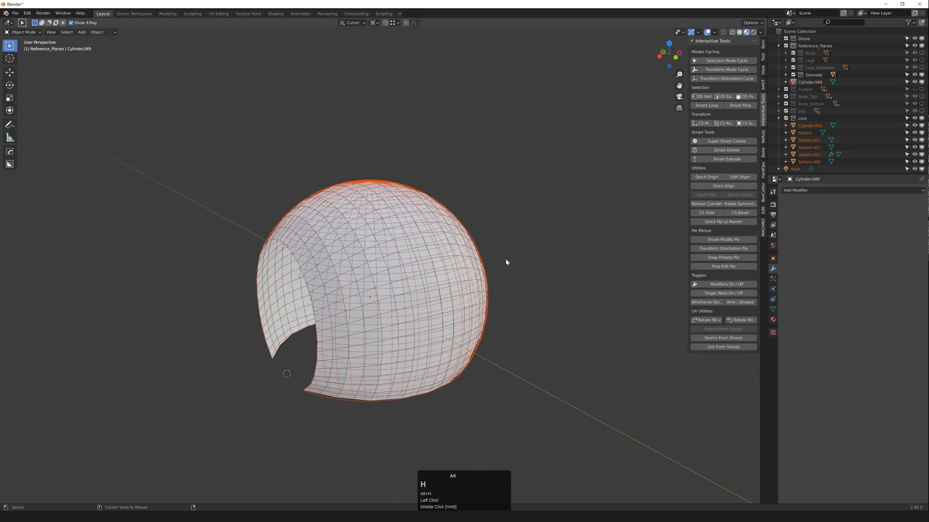
pyautogui.click(468, 263)
pyautogui.moveTo(451, 267); pyautogui.dragTo(439, 249, button='middle')
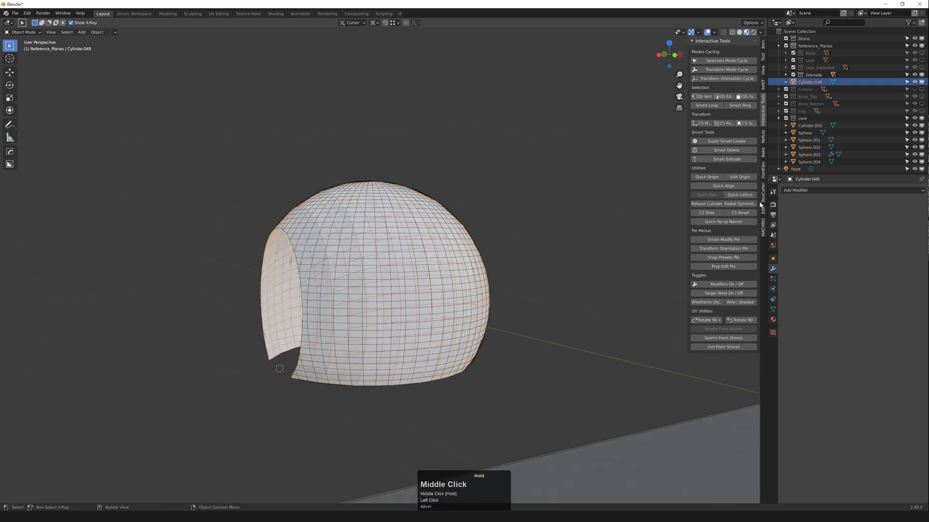
pyautogui.moveTo(375, 305); pyautogui.dragTo(396, 307, button='middle')
pyautogui.click(794, 191)
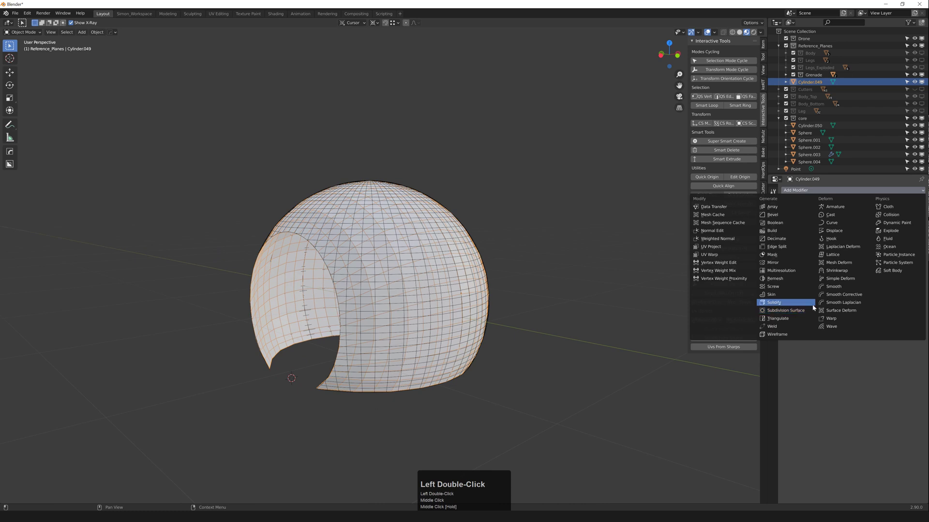
pyautogui.click(839, 269)
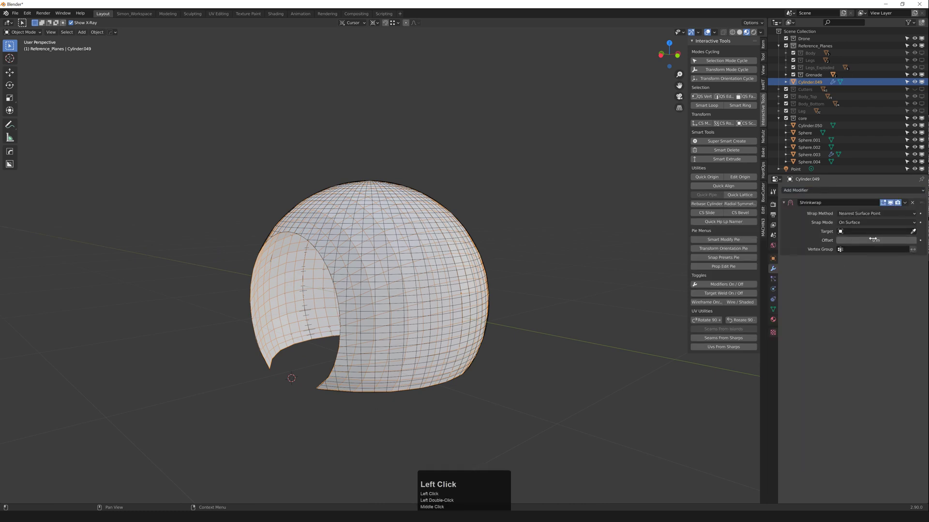
pyautogui.click(482, 252)
pyautogui.moveTo(482, 252); pyautogui.dragTo(532, 251, button='middle')
pyautogui.click(905, 203)
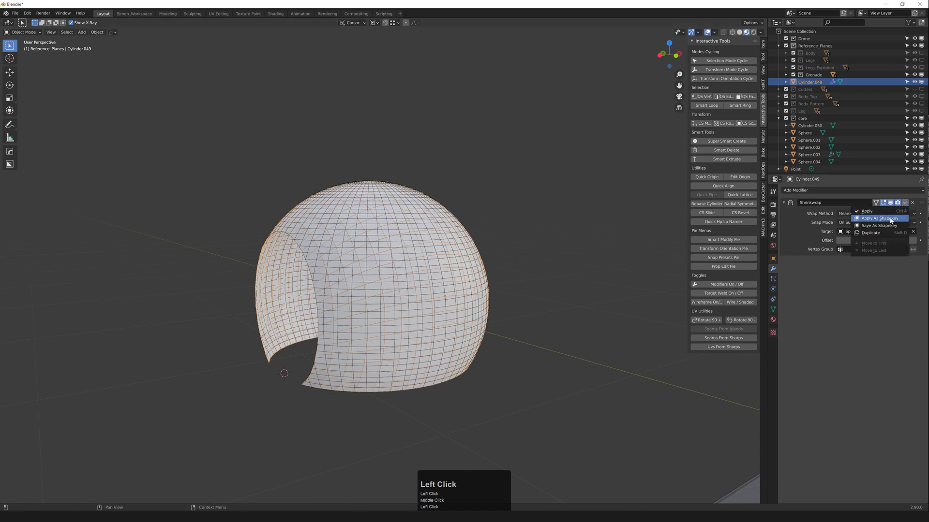
pyautogui.click(890, 218)
pyautogui.moveTo(427, 280); pyautogui.dragTo(291, 283, button='middle')
pyautogui.hotkey('shift', 'h')
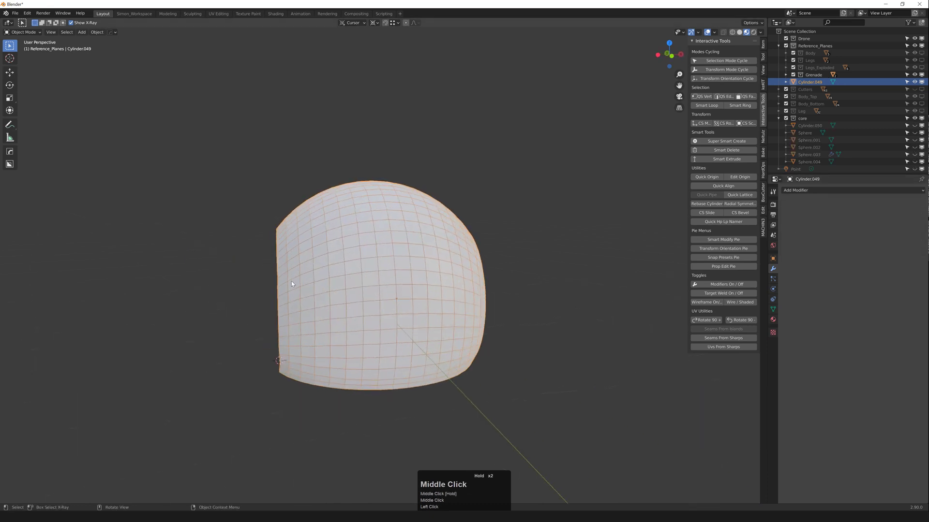
# Step: In front ortho Edit Mode, line up the shell's right-edge vertices with MACHIN3 Align
pyautogui.press('`')
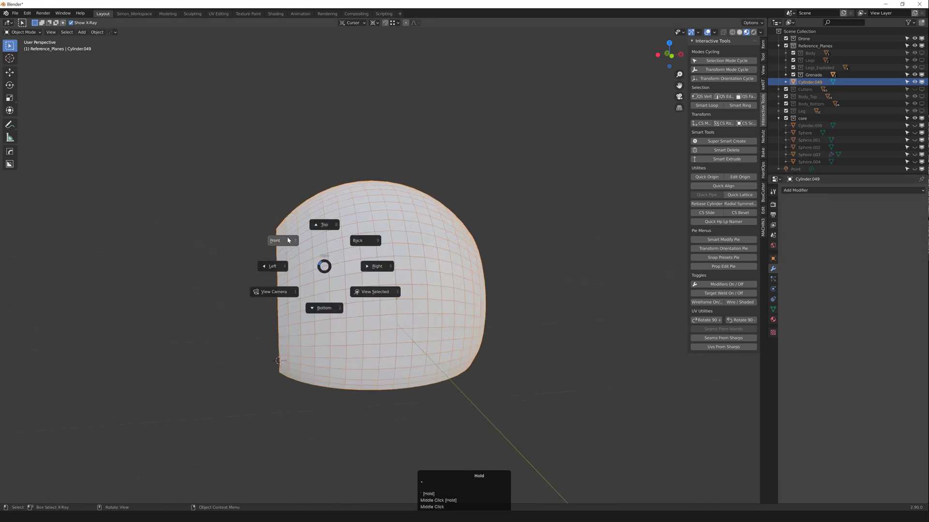
pyautogui.press('Tab')
pyautogui.scroll(2, 285, 261)
pyautogui.press('2')
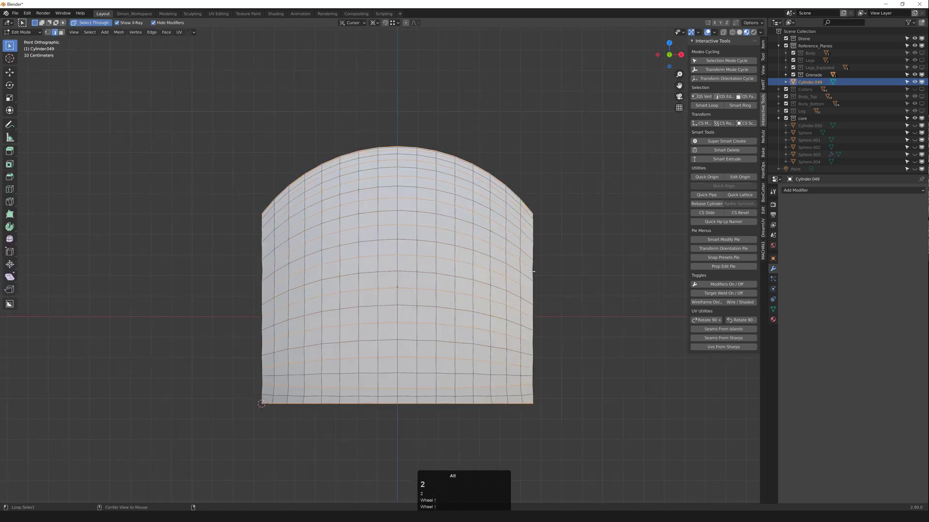
pyautogui.press('1')
pyautogui.moveTo(526, 192); pyautogui.dragTo(591, 443)
pyautogui.press('a')
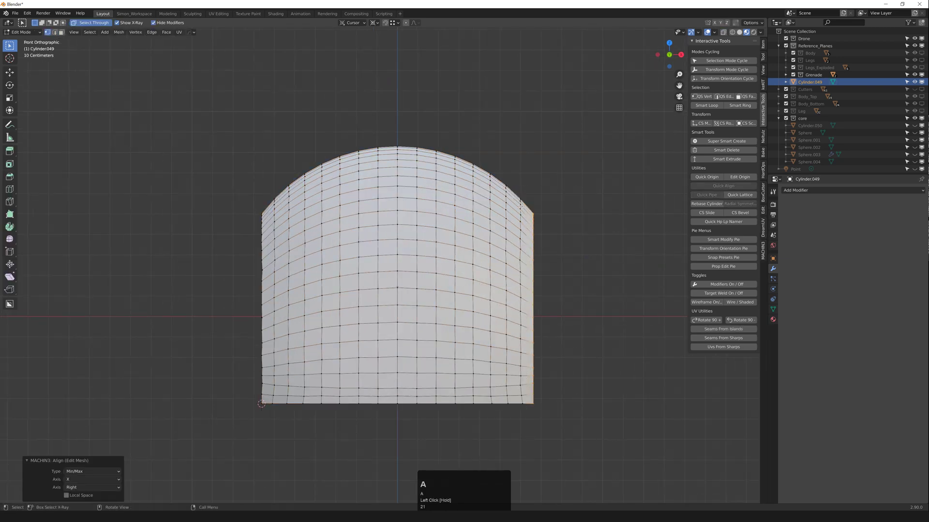
pyautogui.press('2')
pyautogui.hotkey('alt', 'a')
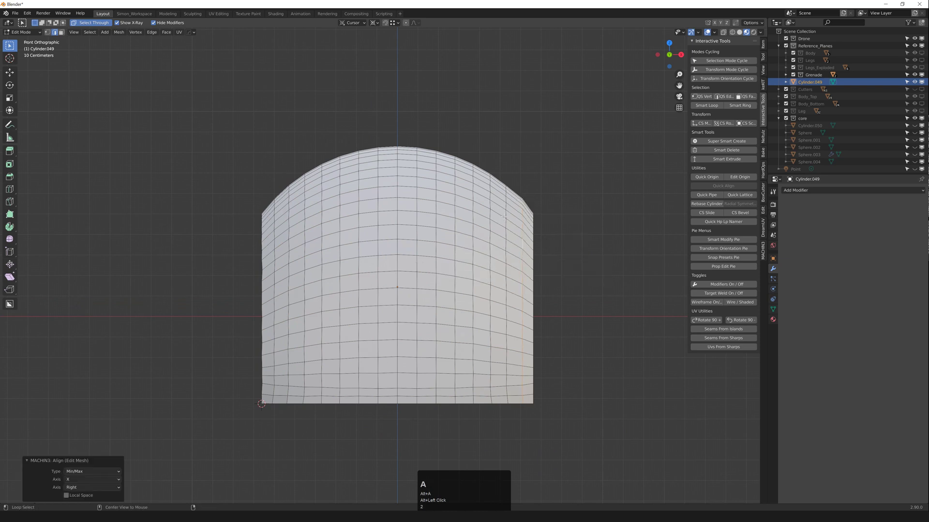
pyautogui.click(523, 247)
pyautogui.hotkey('ctrl', 'z')
pyautogui.hotkey('ctrl', 'z')
# Step: Flatten the selected side edge loop with LoopTools Flatten
pyautogui.scroll(1, 526, 245)
pyautogui.keyDown('shift'); pyautogui.moveTo(526, 245); pyautogui.dragTo(520, 236, button='middle'); pyautogui.keyUp('shift')
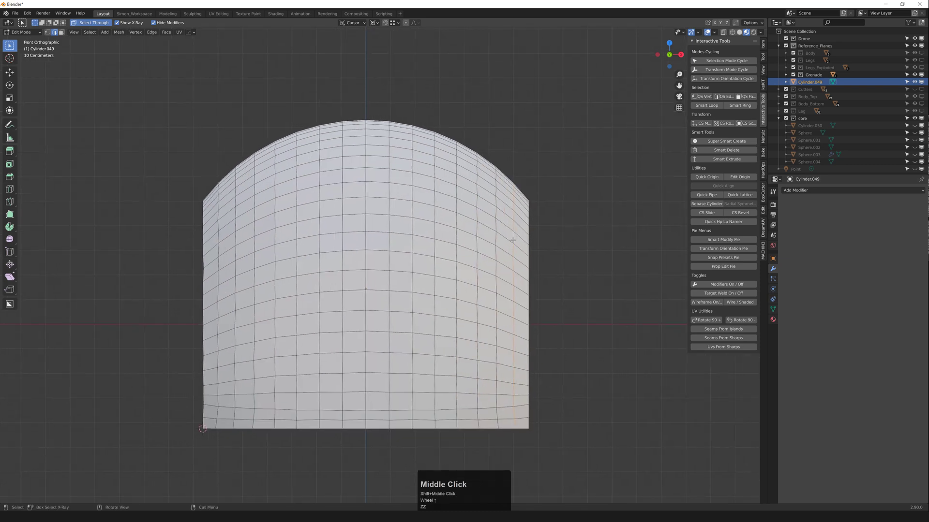
pyautogui.rightClick(503, 212)
pyautogui.moveTo(527, 212)
pyautogui.click(561, 234)
pyautogui.click(561, 234)
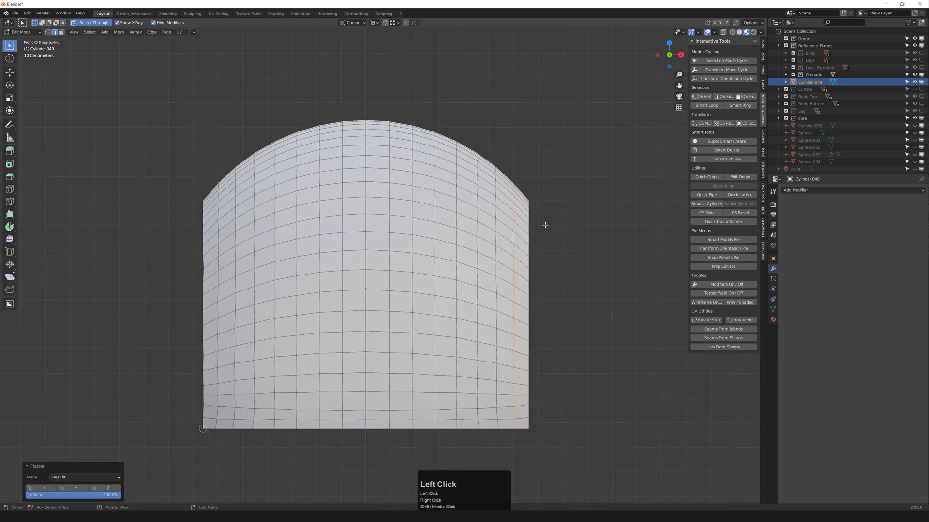
# Step: Flatten two vertical edge loops near the right side with LoopTools Flatten
pyautogui.keyDown('alt'); pyautogui.click(495, 215); pyautogui.keyUp('alt')
pyautogui.keyDown('alt'); pyautogui.keyDown('shift'); pyautogui.click(455, 192); pyautogui.keyUp('shift'); pyautogui.keyUp('alt')
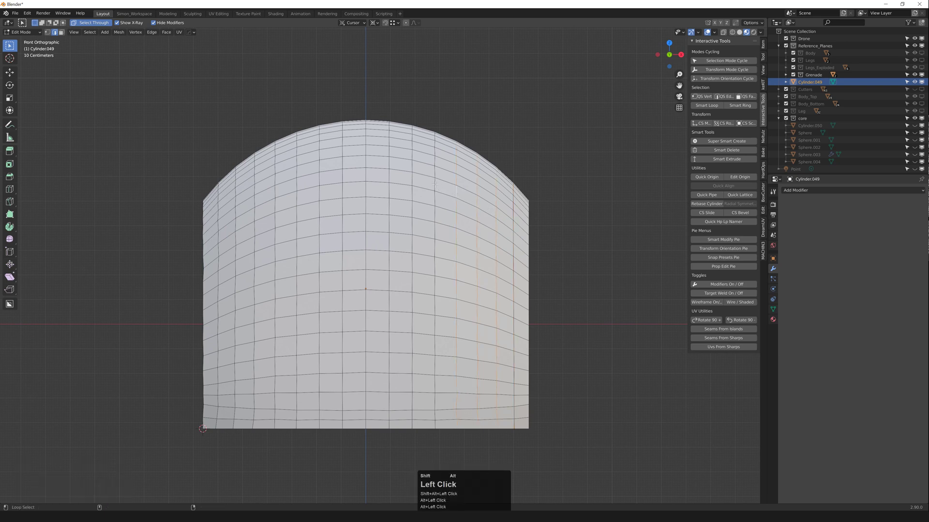
pyautogui.rightClick(410, 179)
pyautogui.moveTo(411, 179)
pyautogui.click(456, 200)
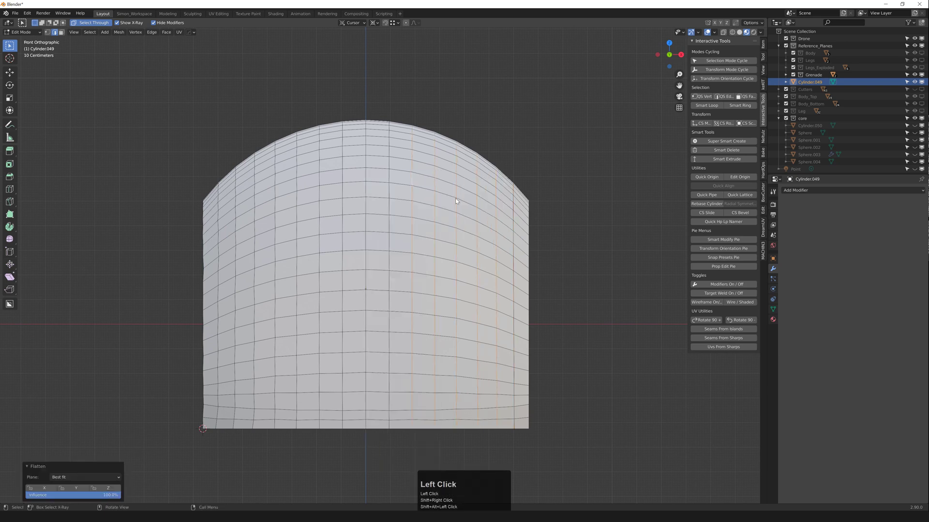
# Step: Flatten the bottom edge loop with LoopTools Flatten and leave Edit Mode
pyautogui.scroll(-1, 470, 220)
pyautogui.keyDown('alt'); pyautogui.click(501, 385); pyautogui.keyUp('alt')
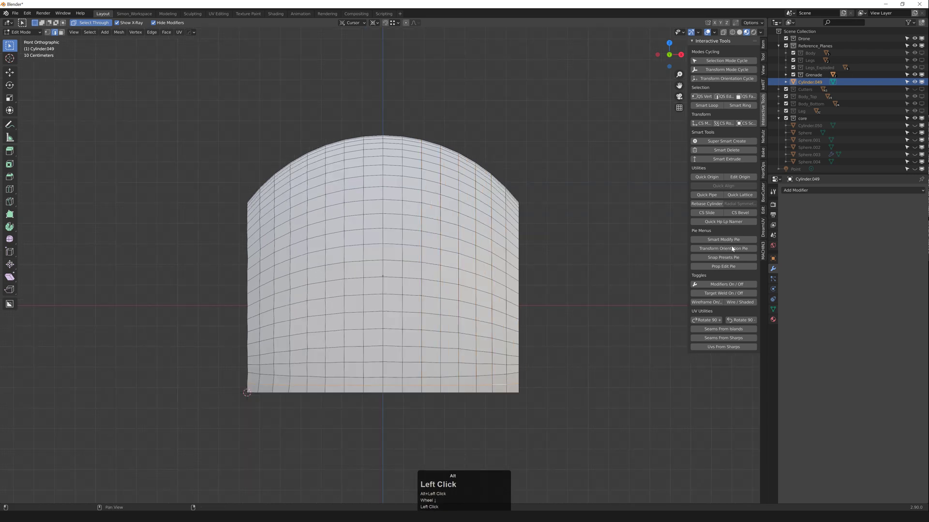
pyautogui.rightClick(514, 169)
pyautogui.moveTo(514, 168)
pyautogui.click(566, 190)
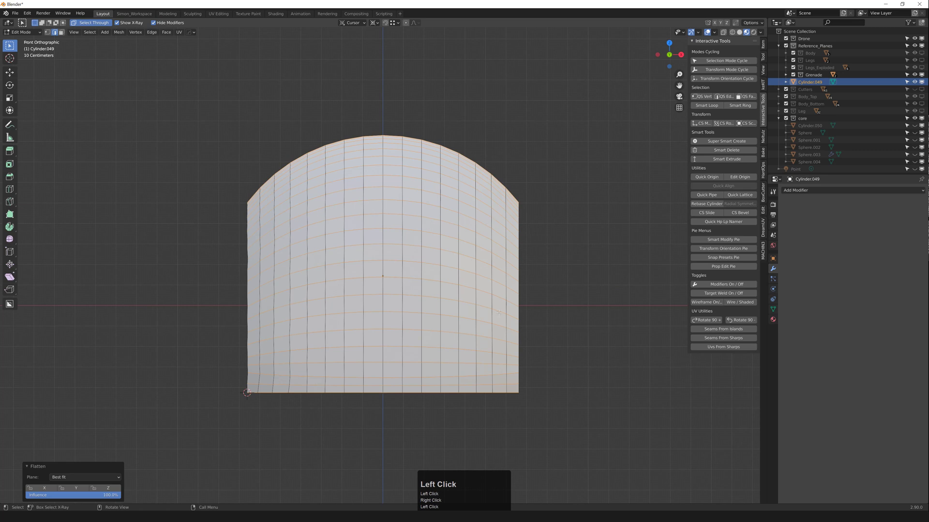
pyautogui.moveTo(499, 313); pyautogui.dragTo(358, 290, button='middle')
pyautogui.scroll(-2, 436, 314)
pyautogui.press('Tab')
pyautogui.press('Tab')
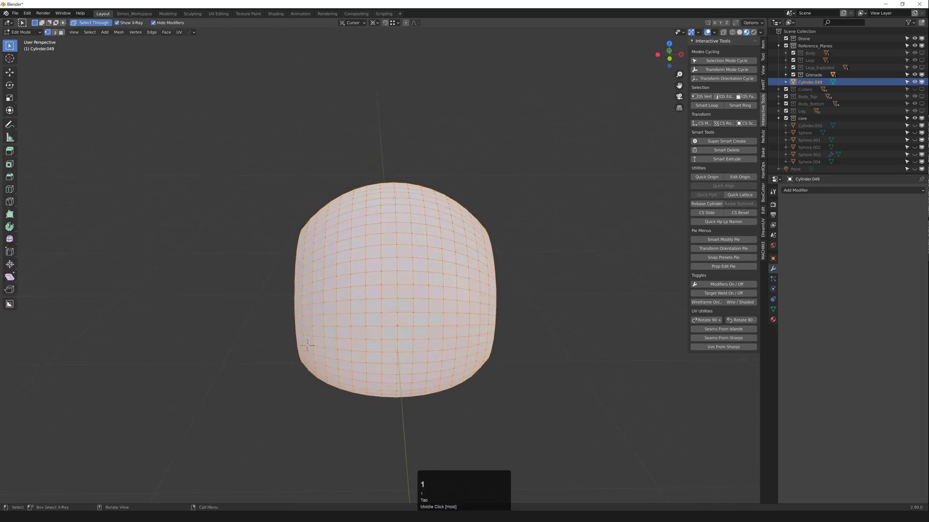
# Step: Mirror the shell across its centre with HardOps and apply the mirror from the Q menu
pyautogui.hotkey('alt', 's')
pyautogui.click(404, 201)
pyautogui.press('Tab')
pyautogui.moveTo(404, 198); pyautogui.dragTo(462, 237, button='middle')
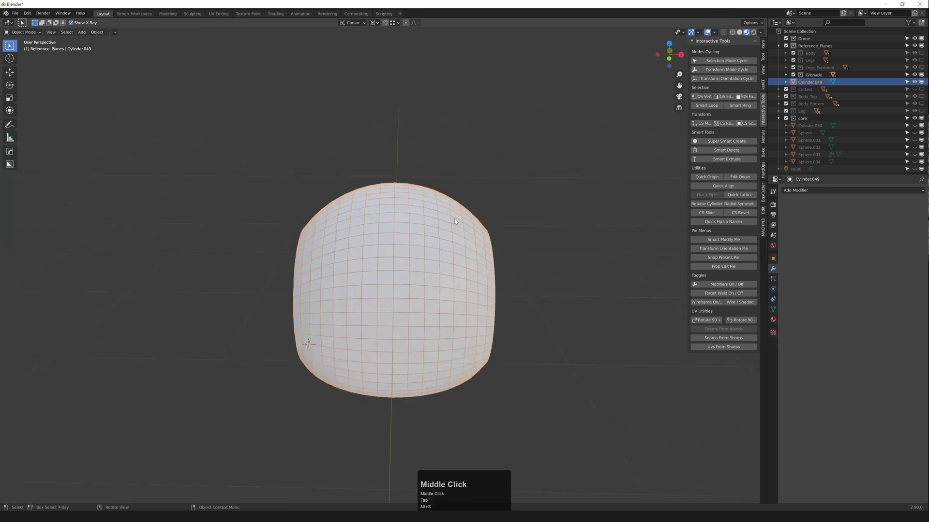
pyautogui.press('x')
pyautogui.press('q')
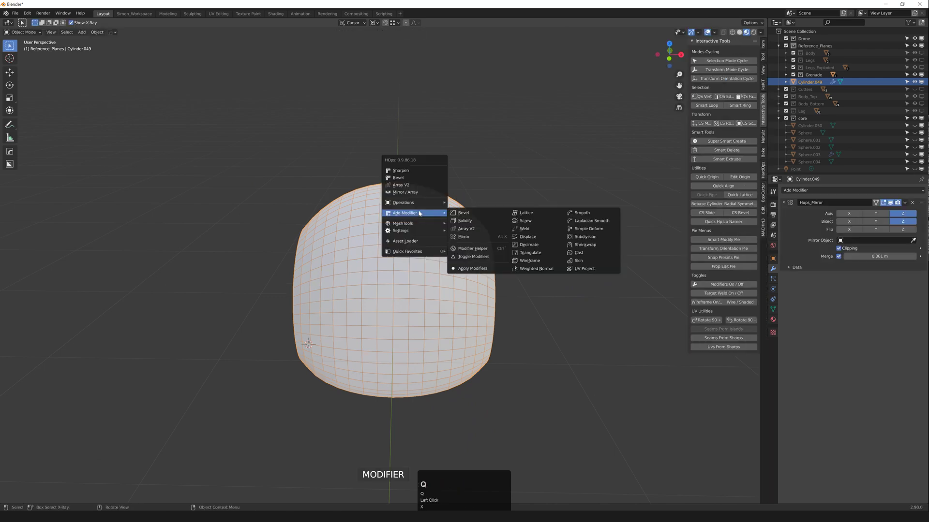
pyautogui.click(476, 266)
# Step: Reselect the mirrored Cylinder.049 shell and shade it smooth
pyautogui.moveTo(477, 267); pyautogui.dragTo(370, 217, button='middle')
pyautogui.click(393, 171)
pyautogui.moveTo(393, 174); pyautogui.dragTo(370, 210, button='middle')
pyautogui.click(392, 216)
pyautogui.rightClick(397, 216)
pyautogui.moveTo(385, 216)
pyautogui.click(367, 235)
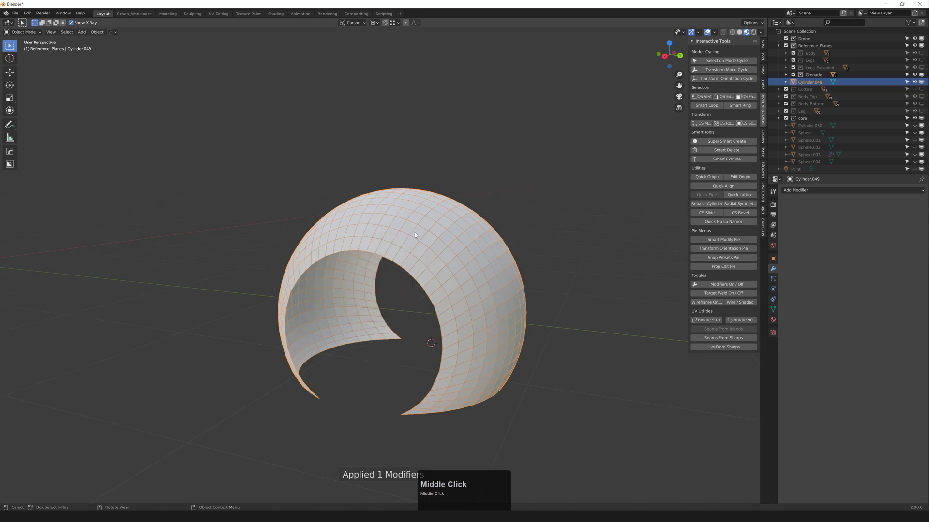
# Step: Select a vertical edge ring on the shell, evenly space it with LoopTools Space, then exit Edit Mode
pyautogui.moveTo(414, 233); pyautogui.dragTo(417, 308, button='middle')
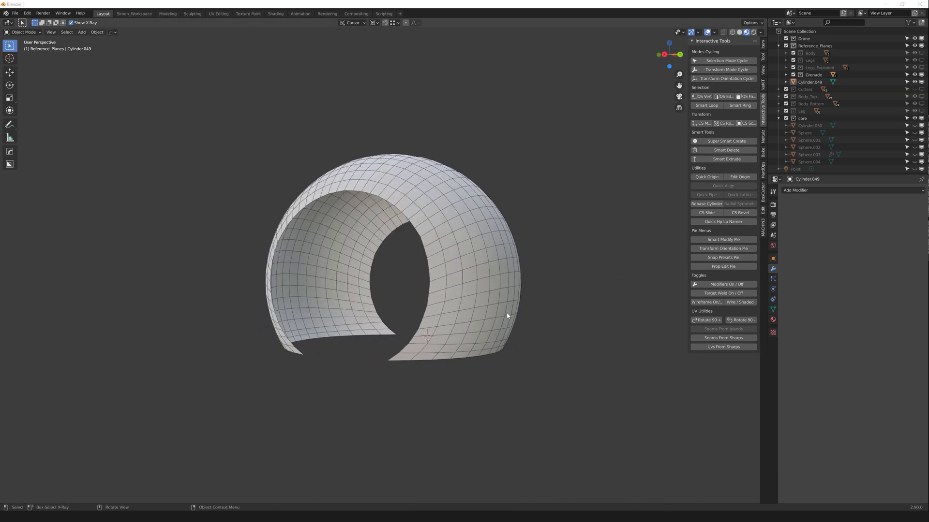
pyautogui.moveTo(508, 317); pyautogui.dragTo(454, 317, button='middle')
pyautogui.click(347, 361)
pyautogui.scroll(3, 347, 361)
pyautogui.press('2')
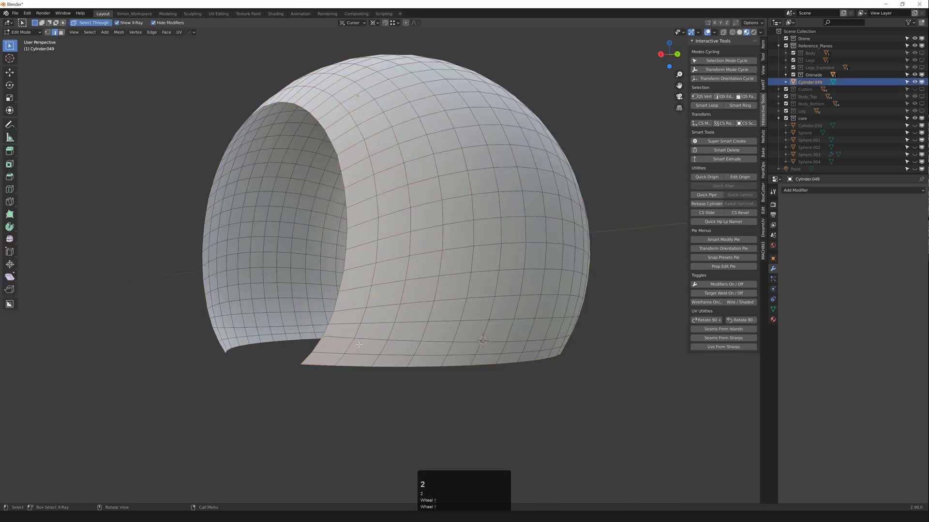
pyautogui.moveTo(403, 345); pyautogui.dragTo(425, 314, button='middle')
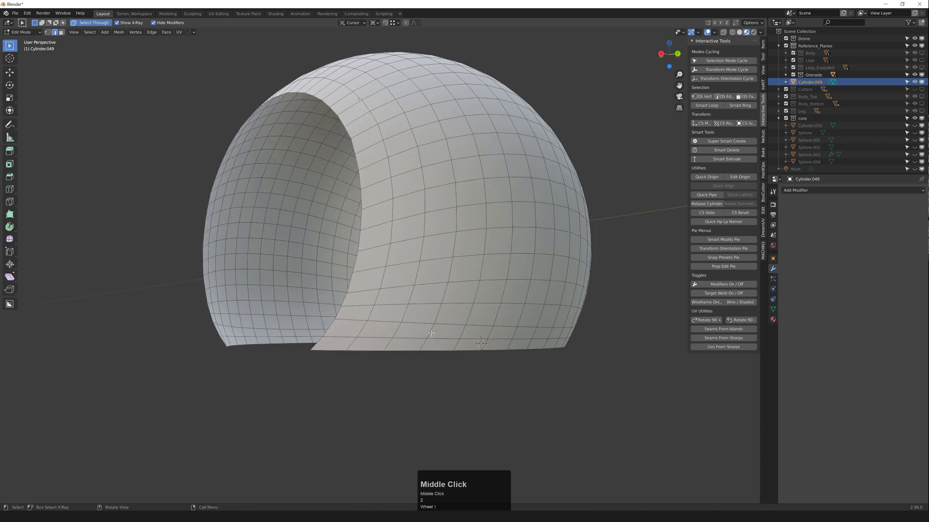
pyautogui.keyDown('ctrl'); pyautogui.click(538, 322); pyautogui.keyUp('ctrl')
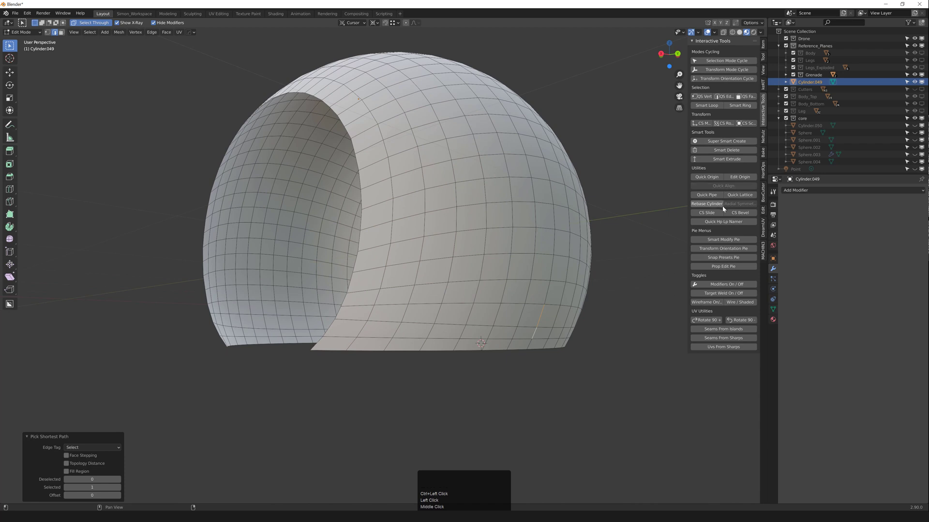
pyautogui.click(727, 104)
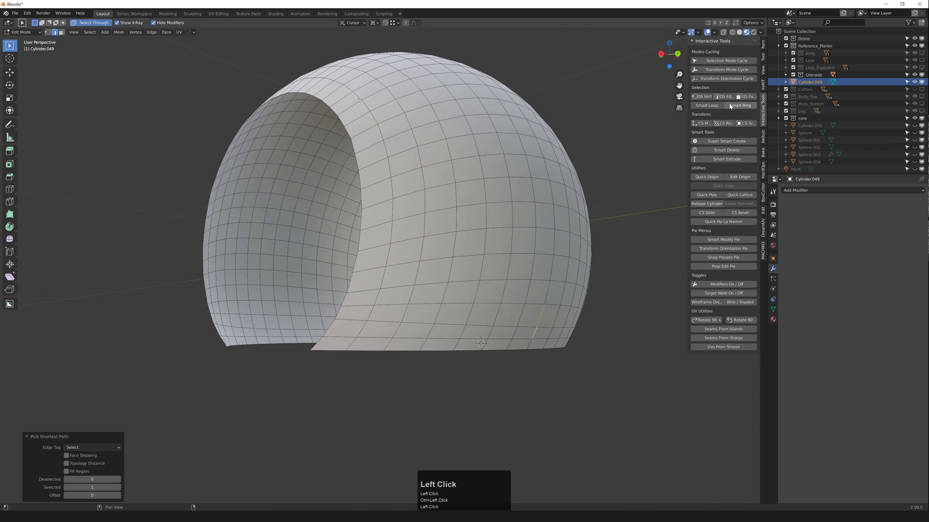
pyautogui.rightClick(518, 200)
pyautogui.moveTo(518, 200)
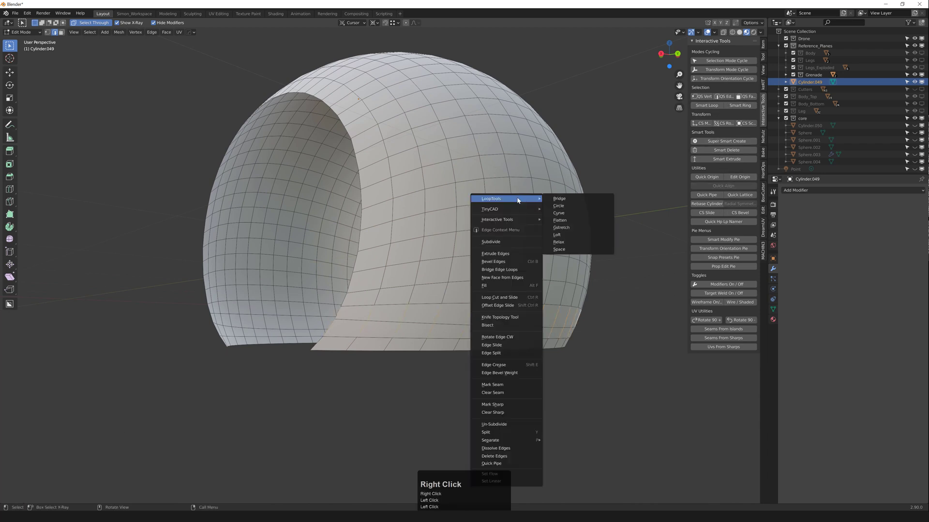
pyautogui.click(575, 249)
pyautogui.moveTo(556, 273); pyautogui.dragTo(461, 278, button='middle')
pyautogui.press('Tab')
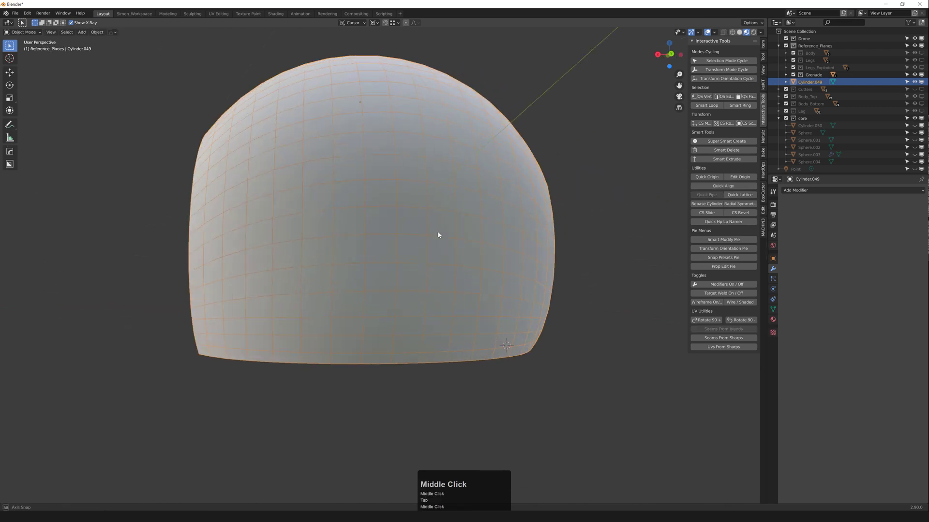
# Step: Unhide the reference planes and spheres, then reselect the Cylinder.049 shell
pyautogui.scroll(-2, 393, 234)
pyautogui.moveTo(393, 234); pyautogui.dragTo(408, 261, button='middle')
pyautogui.hotkey('alt', 'h')
pyautogui.moveTo(537, 206); pyautogui.dragTo(544, 202, button='middle')
pyautogui.click(543, 203)
pyautogui.scroll(1, 356, 253)
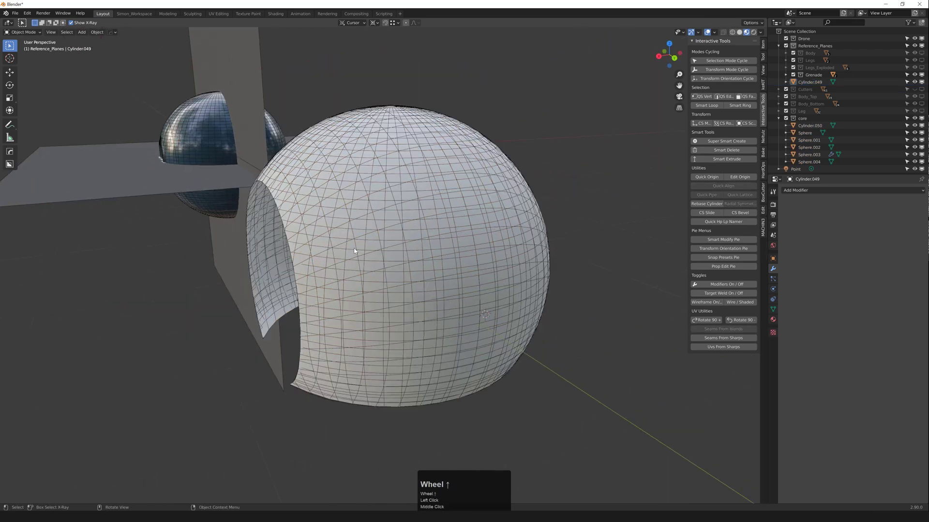
pyautogui.moveTo(356, 252); pyautogui.dragTo(425, 214, button='middle')
pyautogui.click(360, 242)
pyautogui.scroll(1, 382, 243)
pyautogui.scroll(1, 382, 242)
pyautogui.click(384, 241)
pyautogui.click(476, 226)
pyautogui.scroll(-2, 477, 229)
pyautogui.moveTo(476, 228); pyautogui.dragTo(435, 234, button='middle')
# Step: Add a Simple Subdivision Surface modifier to the shell and apply it
pyautogui.click(827, 190)
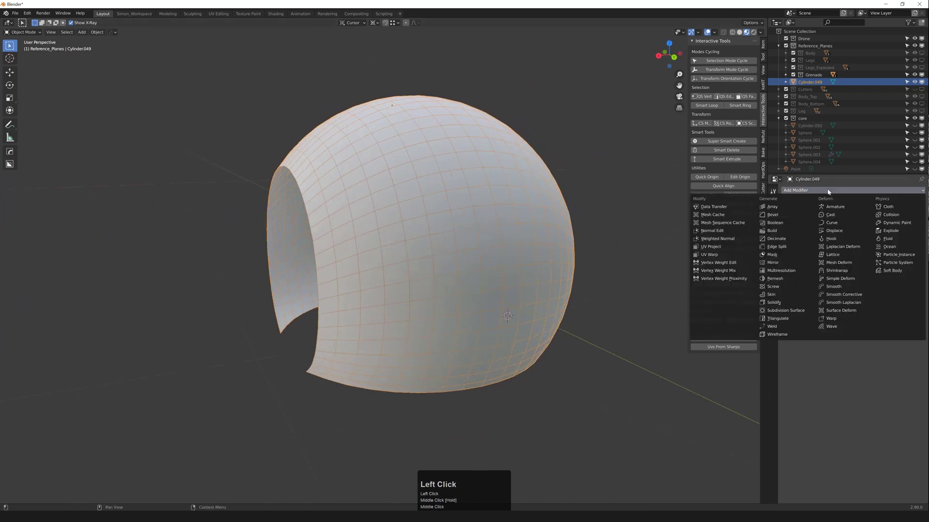
pyautogui.click(806, 312)
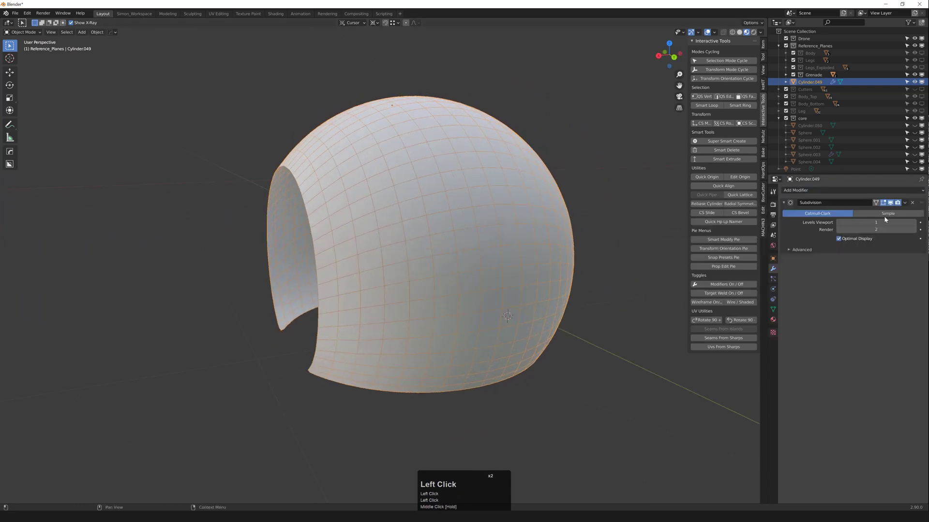
pyautogui.click(886, 215)
pyautogui.click(904, 203)
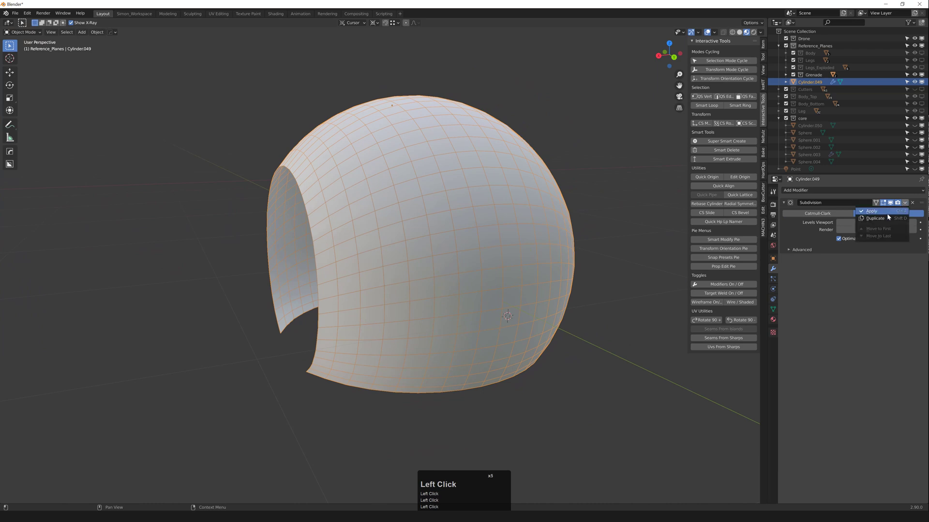
pyautogui.click(872, 211)
pyautogui.moveTo(582, 293); pyautogui.dragTo(459, 211, button='middle')
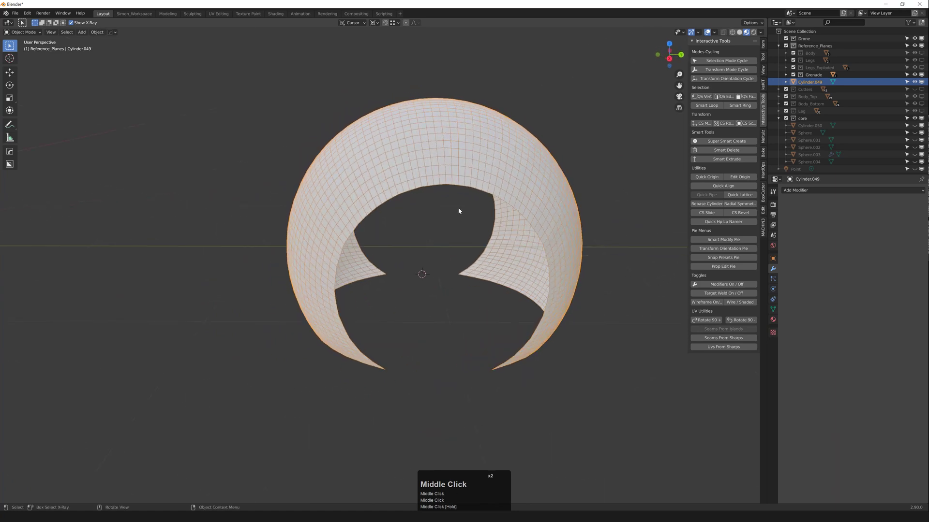
pyautogui.scroll(2, 440, 203)
pyautogui.press('Tab')
pyautogui.press('Tab')
pyautogui.scroll(-1, 427, 183)
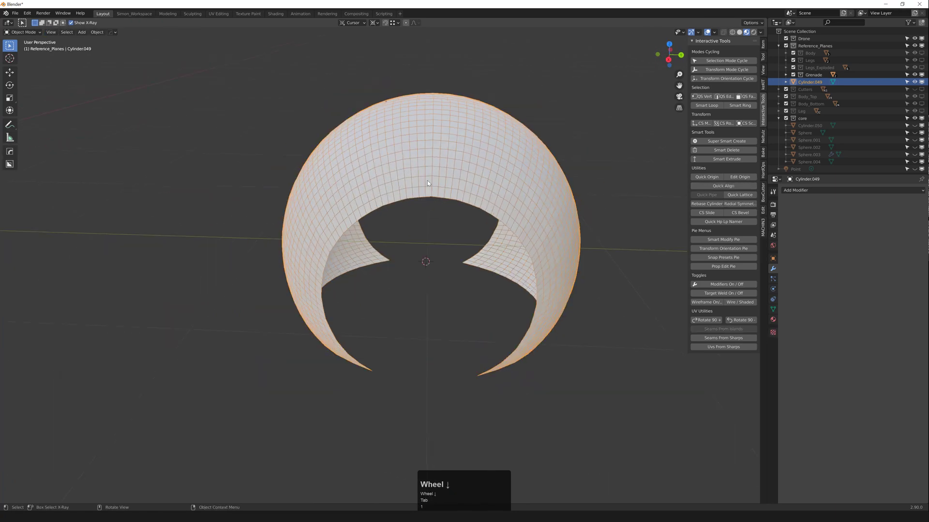
# Step: Add a HardOps mirror on the Y axis to the dome shell
pyautogui.hotkey('alt', 'x')
pyautogui.click(493, 212)
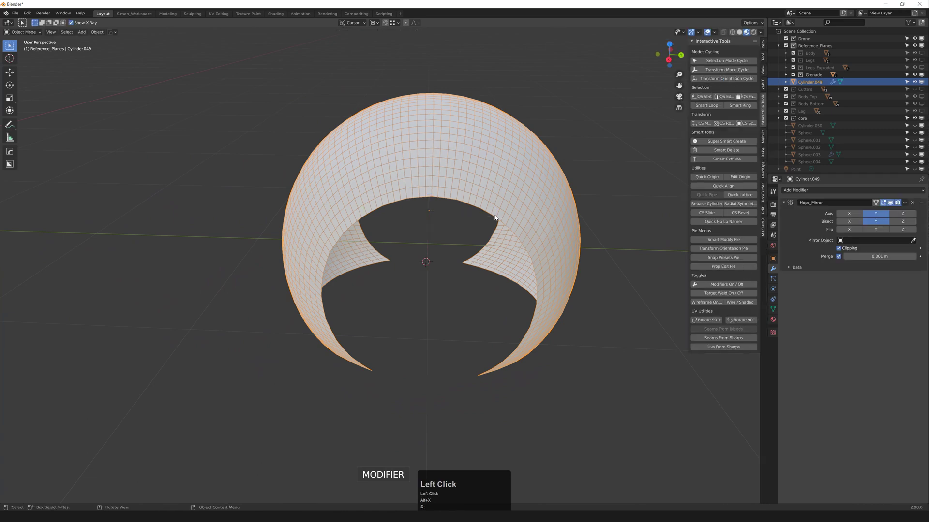
pyautogui.moveTo(492, 212); pyautogui.dragTo(413, 191, button='middle')
# Step: Apply the Y mirror to the shell's mesh from the Q HardOps menu
pyautogui.press('q')
pyautogui.moveTo(420, 193)
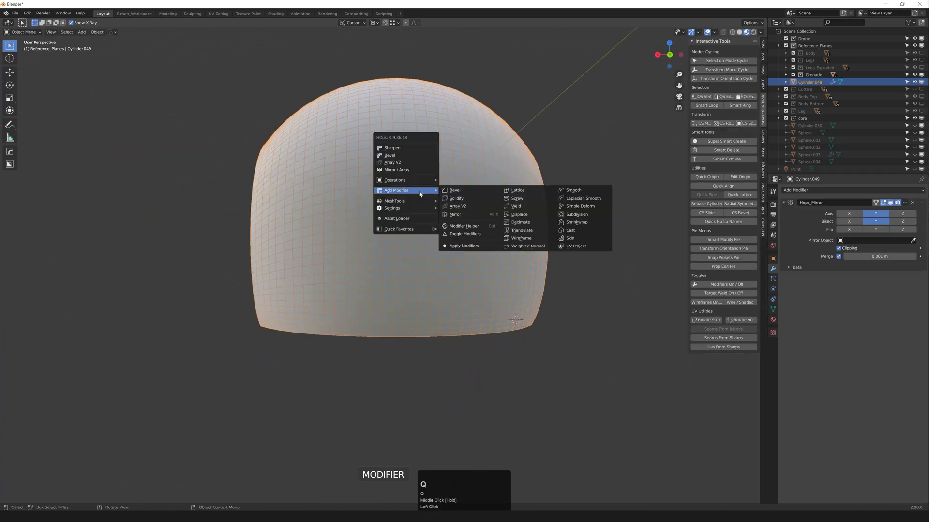
pyautogui.click(485, 247)
pyautogui.scroll(-2, 448, 261)
pyautogui.click(596, 259)
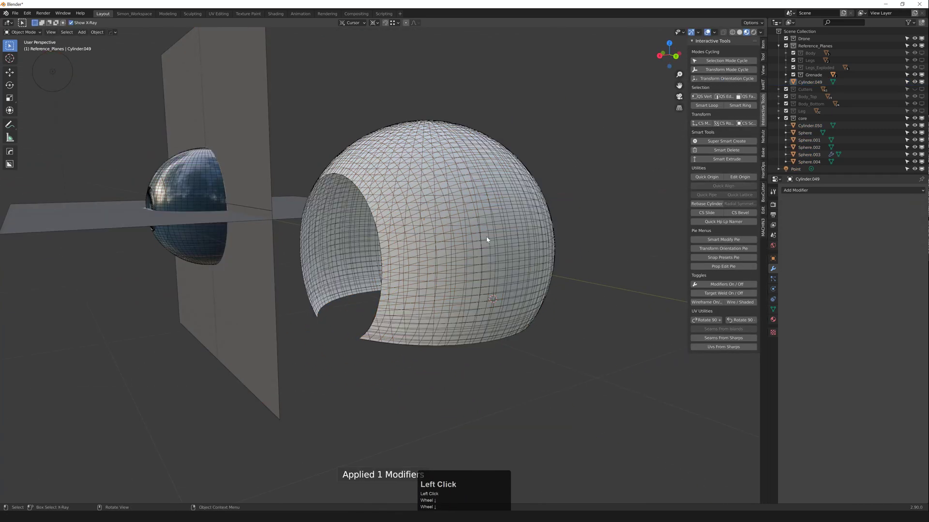
pyautogui.click(487, 239)
pyautogui.scroll(2, 485, 240)
# Step: Add a Shrinkwrap modifier targeting Sphere.004 and hide every other object
pyautogui.click(810, 191)
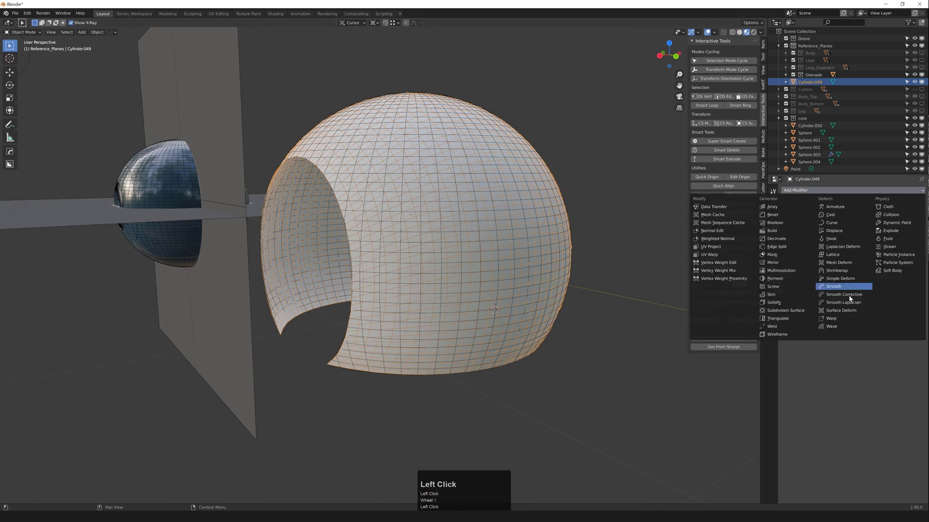
pyautogui.click(848, 271)
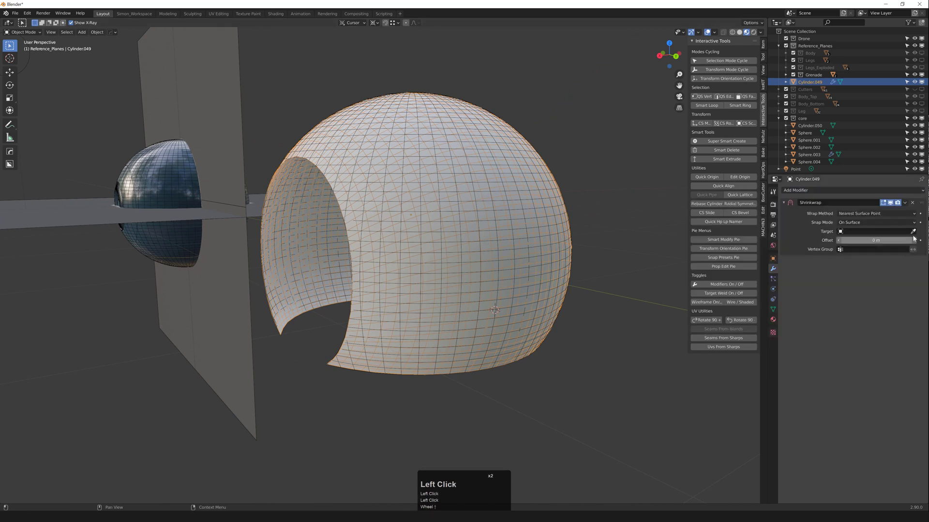
pyautogui.click(550, 224)
pyautogui.scroll(2, 549, 252)
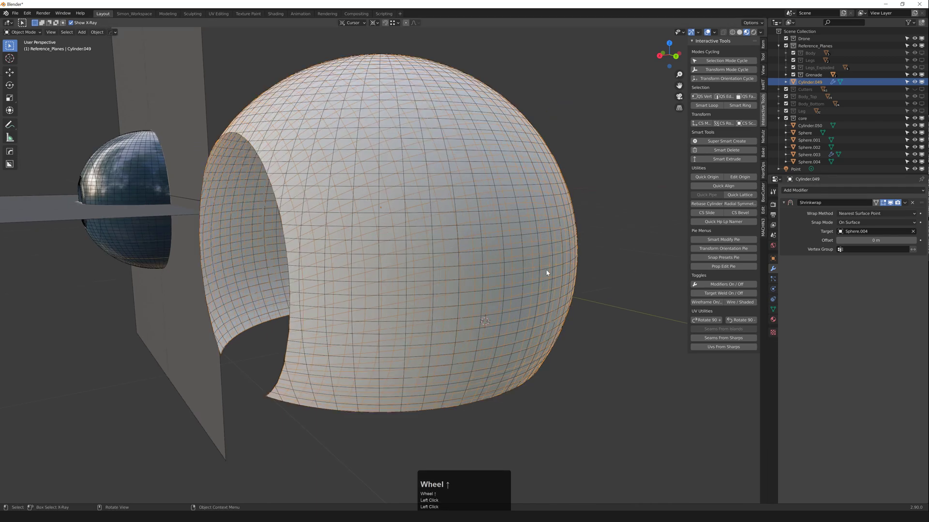
pyautogui.moveTo(549, 271); pyautogui.dragTo(518, 266, button='middle')
pyautogui.hotkey('shift', 'h')
pyautogui.moveTo(458, 257); pyautogui.dragTo(415, 257, button='middle')
pyautogui.scroll(-2, 415, 257)
# Step: Apply the Shrinkwrap to the shell's mesh from the Q menu
pyautogui.click(538, 219)
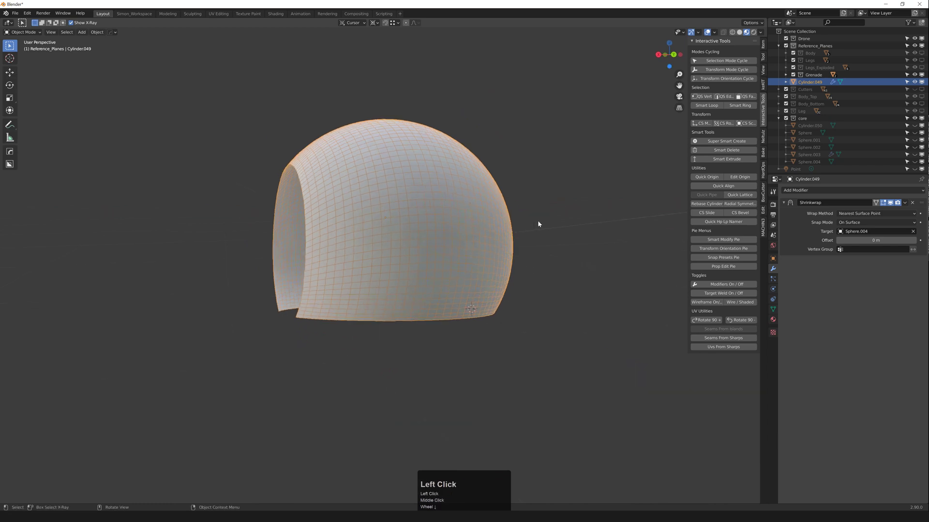
pyautogui.click(457, 228)
pyautogui.press('q')
pyautogui.moveTo(457, 229)
pyautogui.click(518, 286)
pyautogui.moveTo(484, 283); pyautogui.dragTo(301, 267, button='middle')
pyautogui.scroll(2, 324, 207)
pyautogui.moveTo(324, 207); pyautogui.dragTo(294, 211, button='middle')
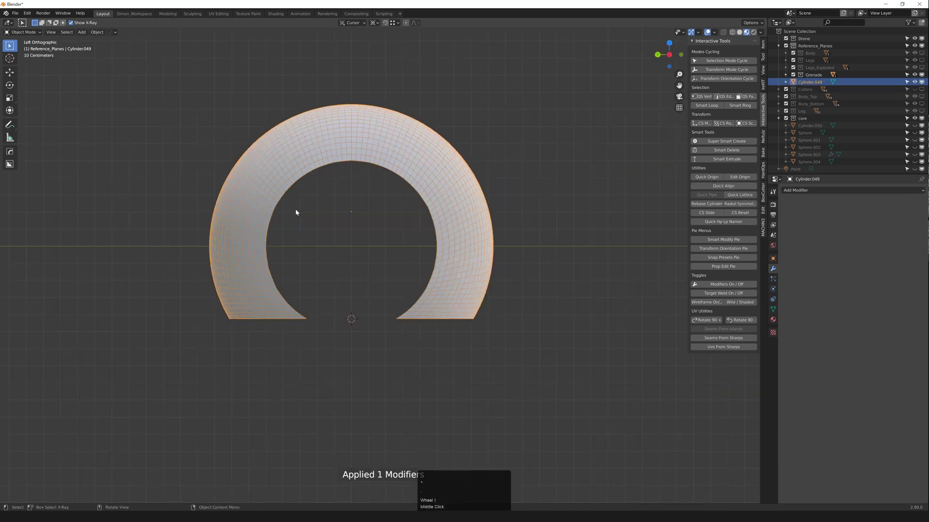
# Step: In front X-ray view, straighten the shell's leftmost vertex column into a line
pyautogui.press('`')
pyautogui.press('1')
pyautogui.scroll(1, 289, 198)
pyautogui.press('z')
pyautogui.moveTo(216, 122); pyautogui.dragTo(264, 371)
pyautogui.hotkey('alt', 'a')
pyautogui.click(263, 242)
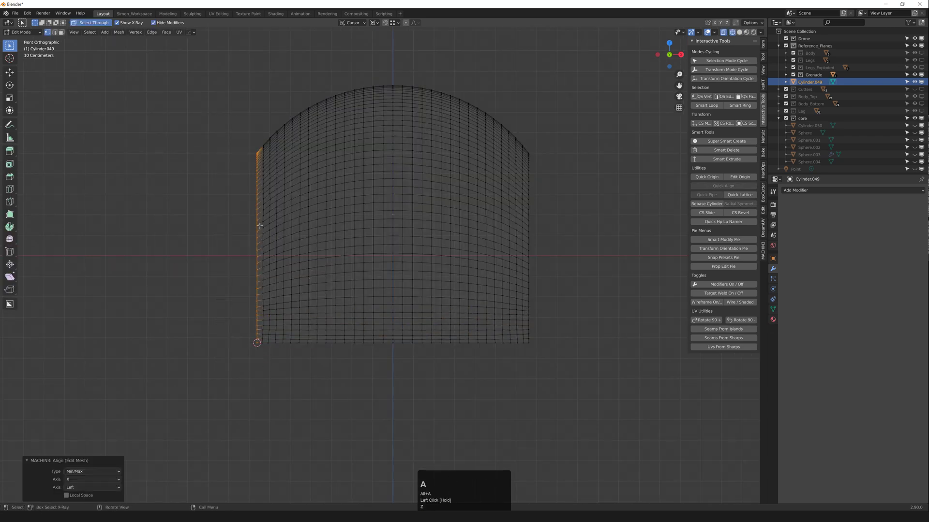
# Step: Flatten the neighbouring vertical edge loops with LoopTools Flatten
pyautogui.scroll(2, 261, 196)
pyautogui.press('2')
pyautogui.keyDown('alt'); pyautogui.click(265, 192); pyautogui.keyUp('alt')
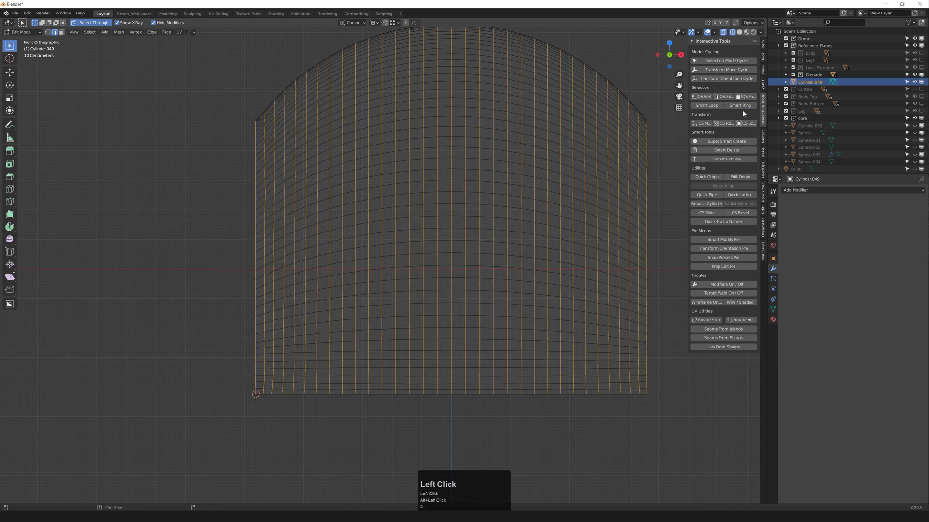
pyautogui.rightClick(455, 139)
pyautogui.moveTo(450, 138)
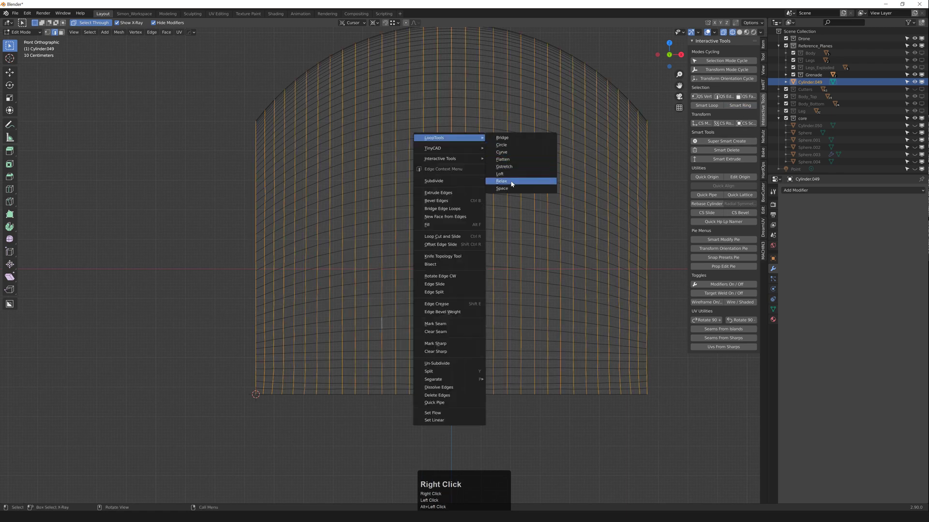
pyautogui.click(502, 159)
pyautogui.scroll(-1, 399, 199)
pyautogui.press('Tab')
# Step: Align the middle column of vertices along the shell's centre
pyautogui.scroll(-1, 404, 195)
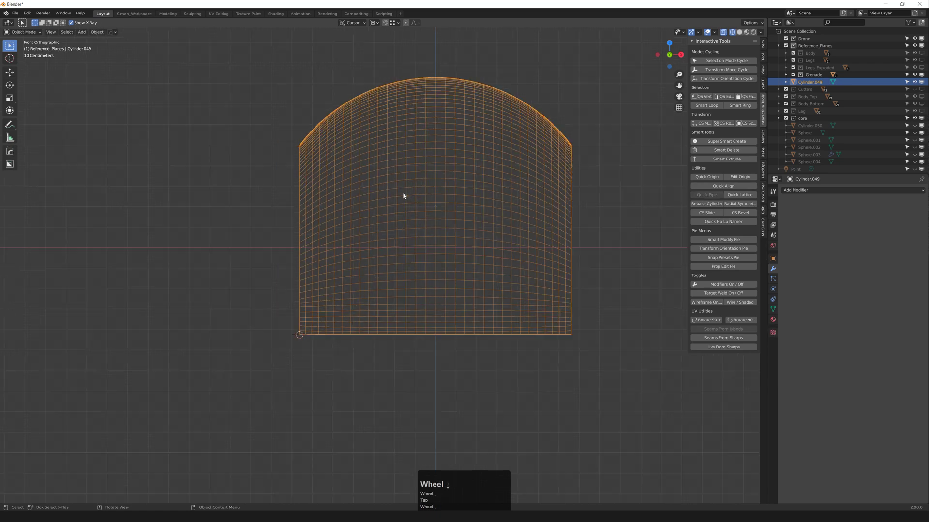
pyautogui.scroll(1, 447, 91)
pyautogui.press('Tab')
pyautogui.press('1')
pyautogui.moveTo(425, 59); pyautogui.dragTo(437, 409)
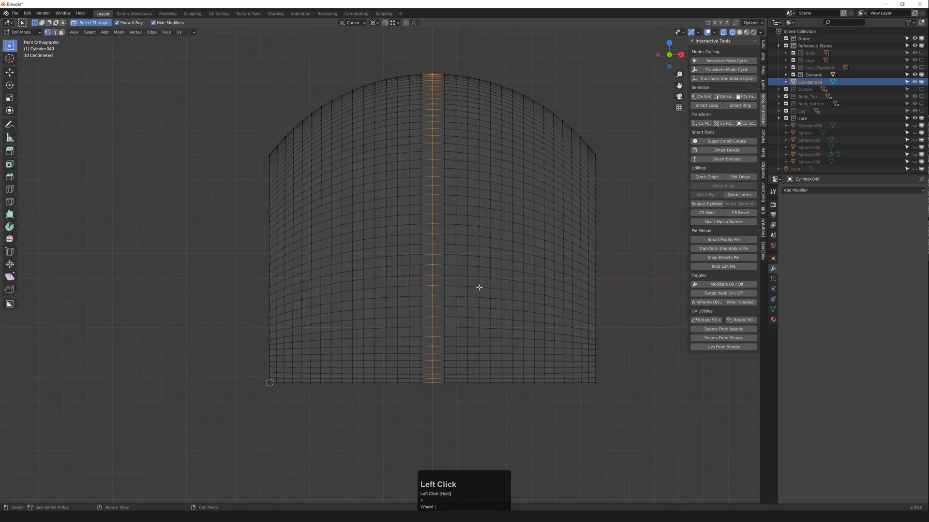
pyautogui.click(762, 46)
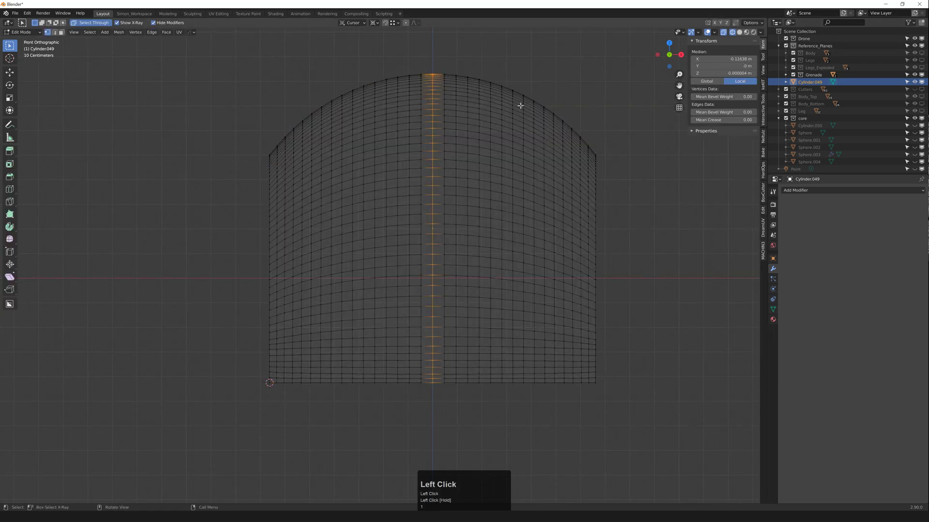
pyautogui.hotkey('alt', 'a')
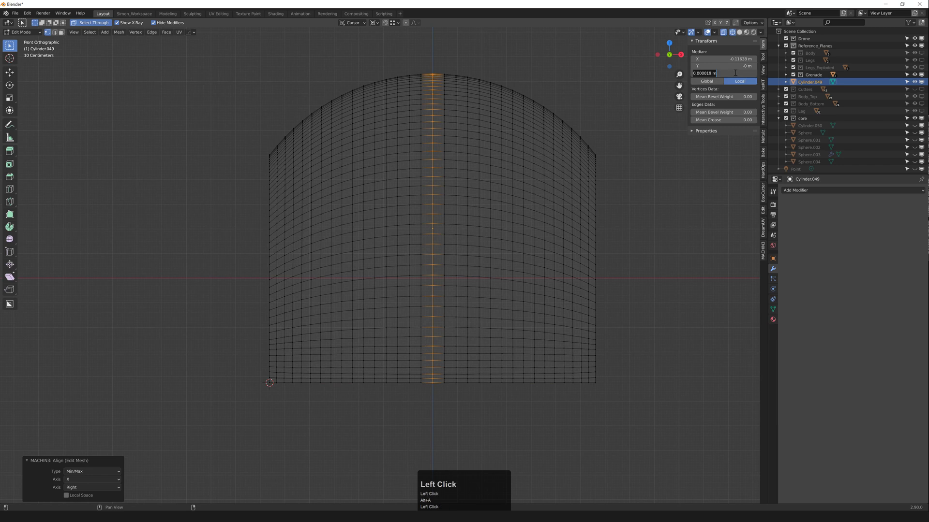
# Step: Delete all faces of the shell's right half
pyautogui.press('3')
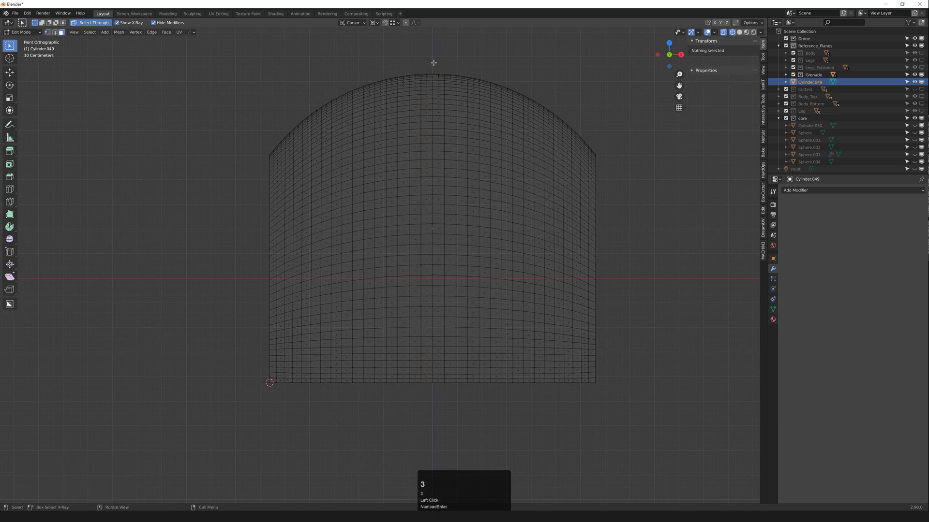
pyautogui.moveTo(433, 63); pyautogui.dragTo(704, 434)
pyautogui.press('x')
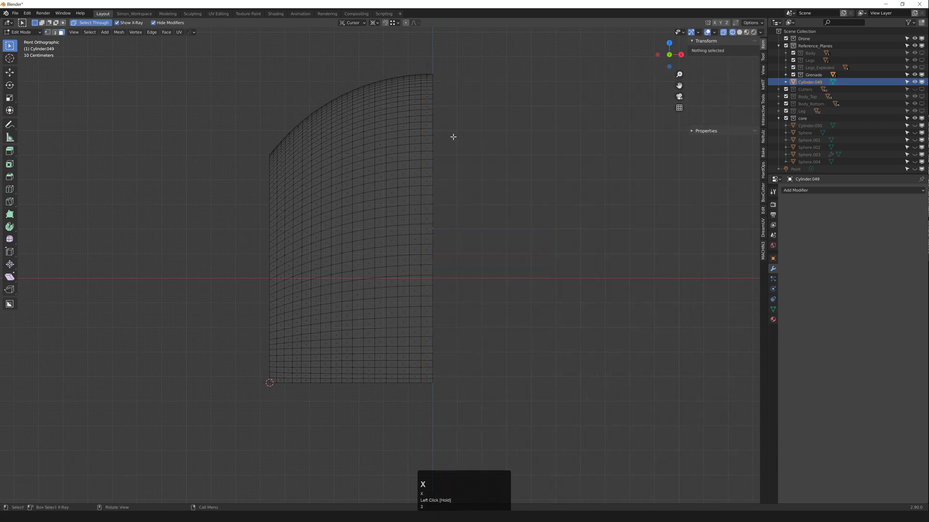
pyautogui.click(431, 77)
pyautogui.press('s')
pyautogui.press('Tab')
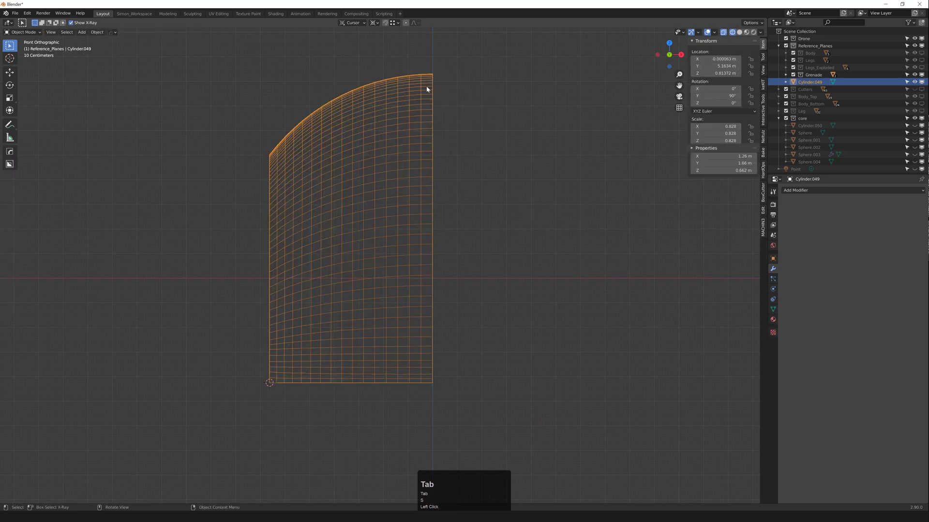
# Step: Add a HardOps mirror copying the left half across to restore the full dome
pyautogui.press('Tab')
pyautogui.press('1')
pyautogui.moveTo(429, 58); pyautogui.dragTo(519, 421)
pyautogui.press('Tab')
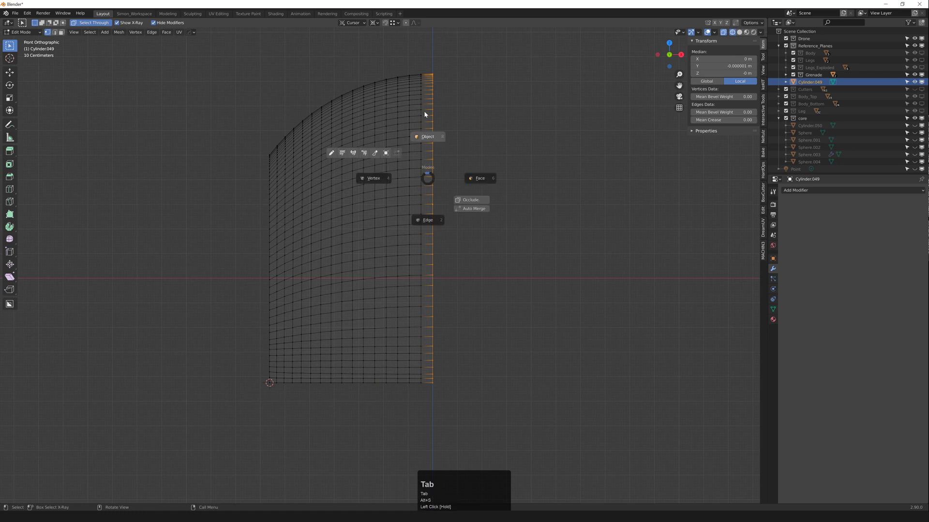
pyautogui.hotkey('alt', 'x')
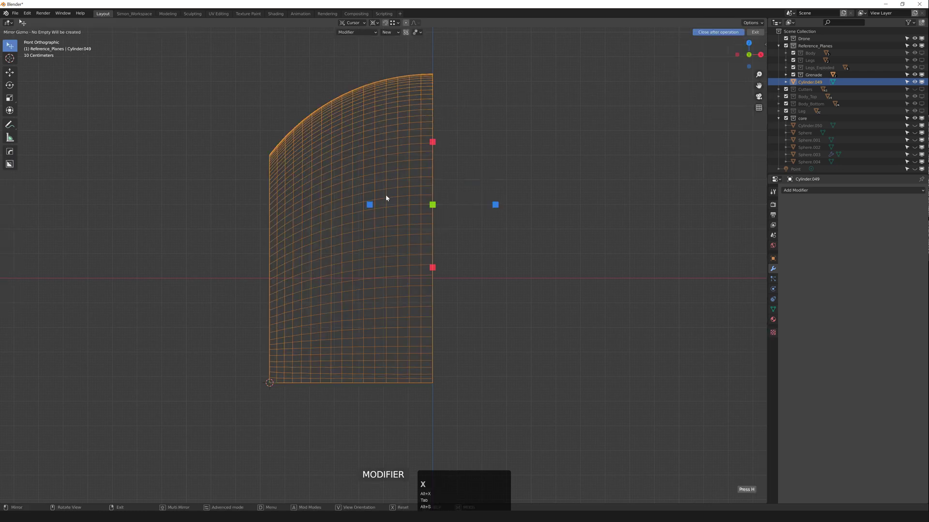
pyautogui.click(369, 203)
# Step: Apply the mirror modifier to the core shell's mesh from the Q quick menu
pyautogui.press('q')
pyautogui.moveTo(411, 150)
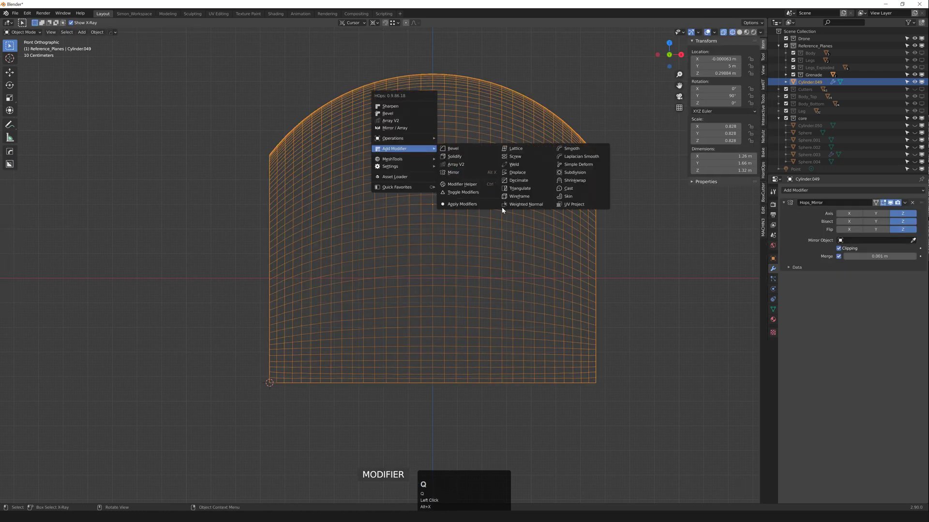
pyautogui.click(467, 204)
# Step: Try flattening the bottom edge loop, then undo it when it scrambles the mesh
pyautogui.scroll(1, 416, 329)
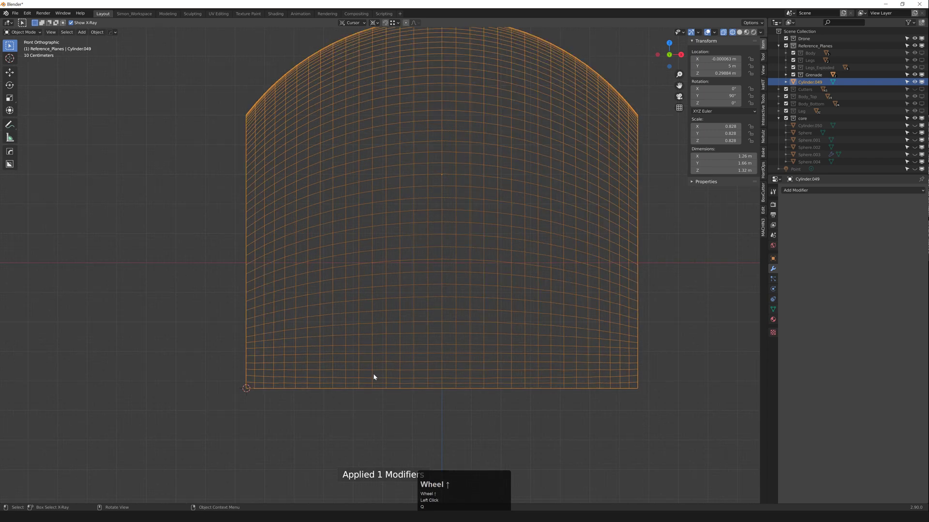
pyautogui.press('2')
pyautogui.keyDown('alt'); pyautogui.click(362, 384); pyautogui.keyUp('alt')
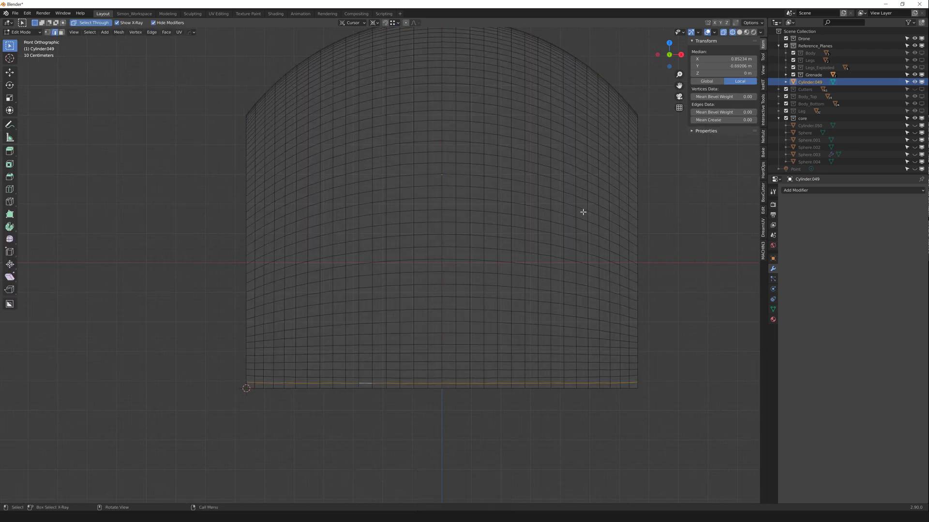
pyautogui.scroll(1, 431, 383)
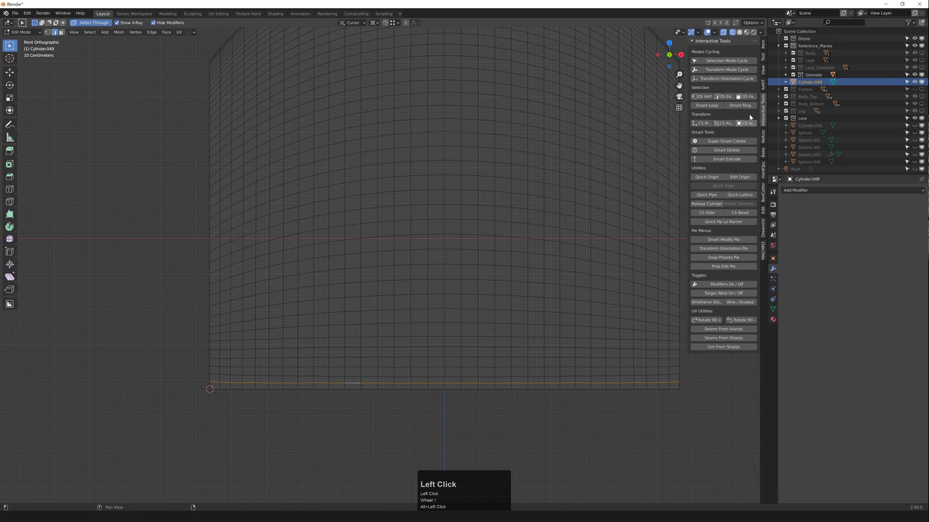
pyautogui.rightClick(489, 181)
pyautogui.moveTo(489, 182)
pyautogui.click(551, 202)
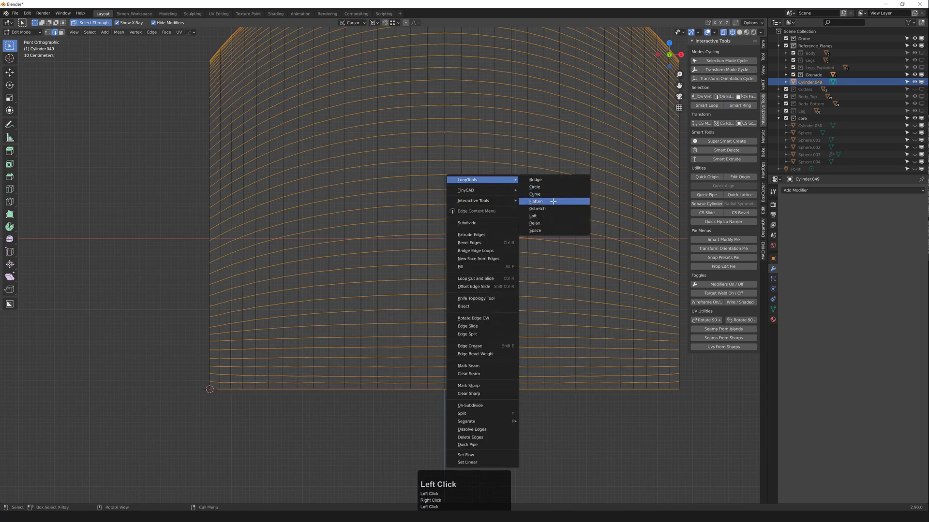
pyautogui.hotkey('ctrl', 'z')
# Step: Select the several lowest horizontal edge loops of the shell
pyautogui.scroll(-2, 423, 306)
pyautogui.moveTo(422, 307); pyautogui.dragTo(375, 369, button='middle')
pyautogui.scroll(2, 406, 366)
pyautogui.scroll(2, 378, 382)
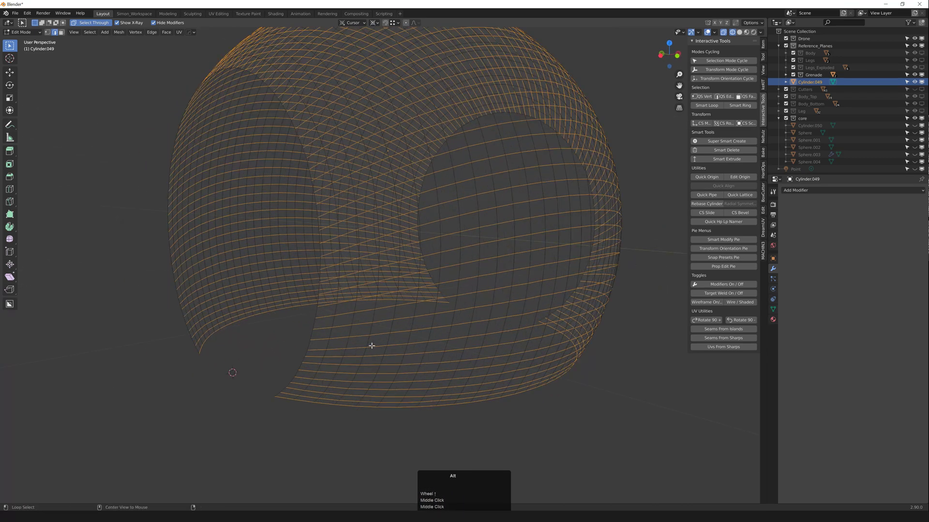
pyautogui.keyDown('alt'); pyautogui.click(371, 349); pyautogui.keyUp('alt')
pyautogui.keyDown('ctrl'); pyautogui.keyDown('alt'); pyautogui.click(370, 363); pyautogui.keyUp('alt'); pyautogui.keyUp('ctrl')
pyautogui.keyDown('alt'); pyautogui.keyDown('shift'); pyautogui.click(371, 358); pyautogui.keyUp('shift'); pyautogui.keyUp('alt')
pyautogui.keyDown('alt'); pyautogui.keyDown('shift'); pyautogui.click(367, 366); pyautogui.keyUp('shift'); pyautogui.keyUp('alt')
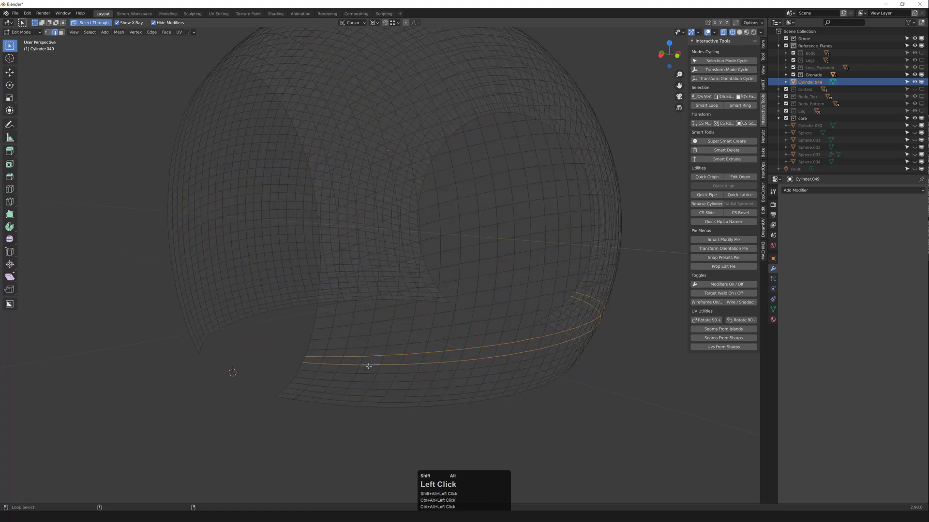
pyautogui.keyDown('alt'); pyautogui.keyDown('shift'); pyautogui.click(362, 376); pyautogui.keyUp('shift'); pyautogui.keyUp('alt')
pyautogui.keyDown('alt'); pyautogui.keyDown('shift'); pyautogui.click(358, 387); pyautogui.keyUp('shift'); pyautogui.keyUp('alt')
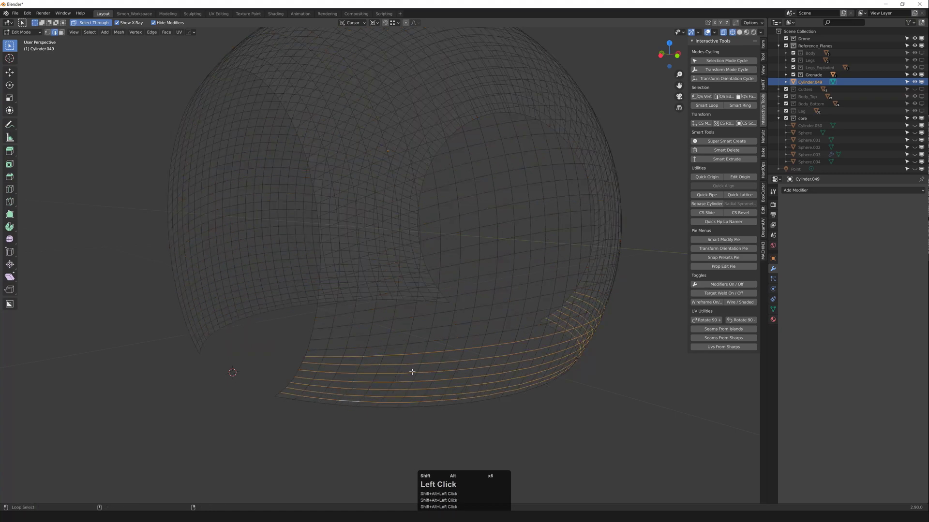
# Step: Level the selected bottom loops with LoopTools Flatten (Best fit, 100% influence)
pyautogui.rightClick(580, 199)
pyautogui.moveTo(590, 201)
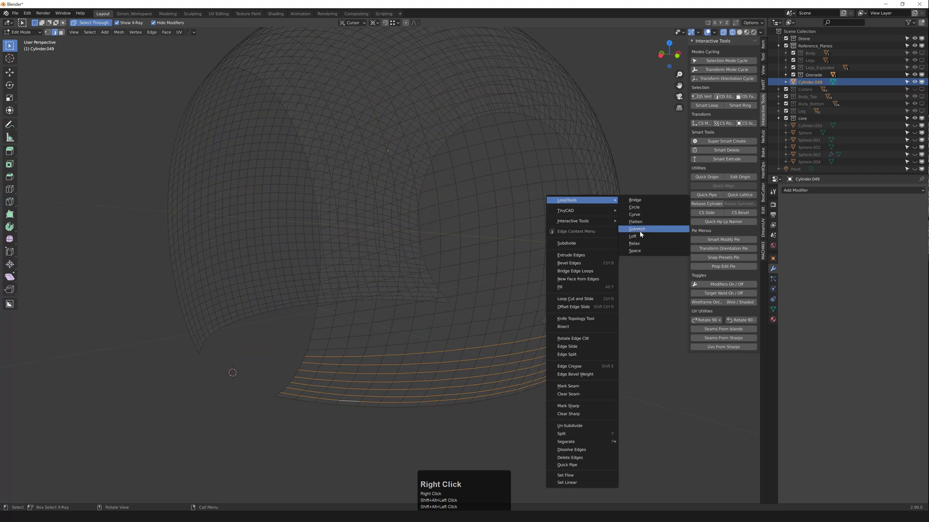
pyautogui.click(635, 221)
pyautogui.moveTo(613, 232); pyautogui.dragTo(337, 141, button='middle')
pyautogui.scroll(-2, 508, 258)
pyautogui.press('Tab')
# Step: Clear the edit-mode selection and return the shell to object mode
pyautogui.press('1')
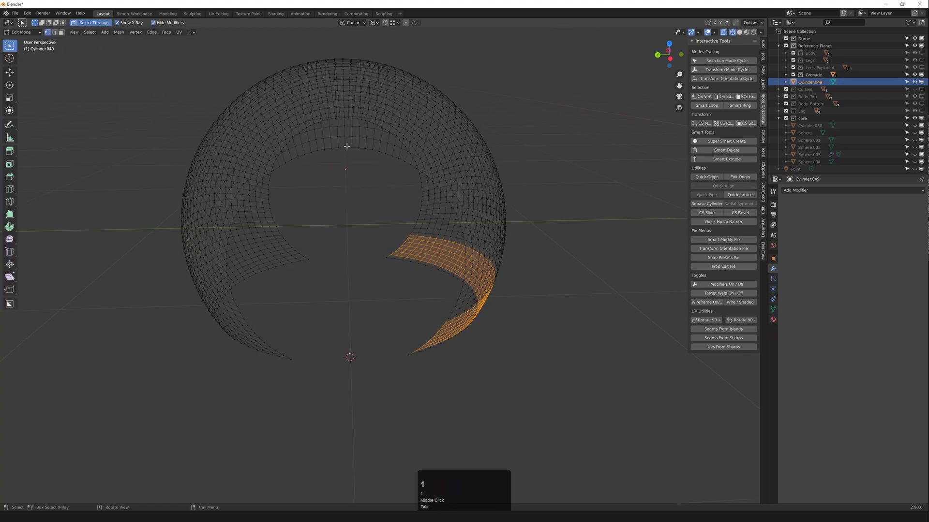
pyautogui.click(346, 146)
pyautogui.press('Tab')
pyautogui.middleClick(352, 110)
# Step: Mirror the shell across the Y axis and apply the mirror modifier
pyautogui.hotkey('alt', 'x')
pyautogui.click(403, 146)
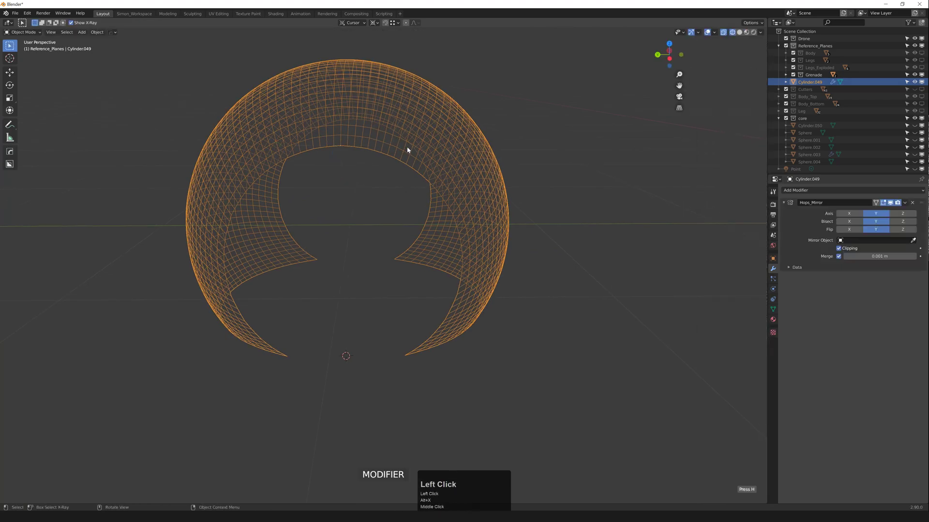
pyautogui.press('q')
pyautogui.moveTo(411, 143)
pyautogui.click(473, 200)
# Step: Switch to Material Preview, inspect the dome, and split the viewport into two side-by-side views
pyautogui.moveTo(450, 196); pyautogui.dragTo(419, 187, button='middle')
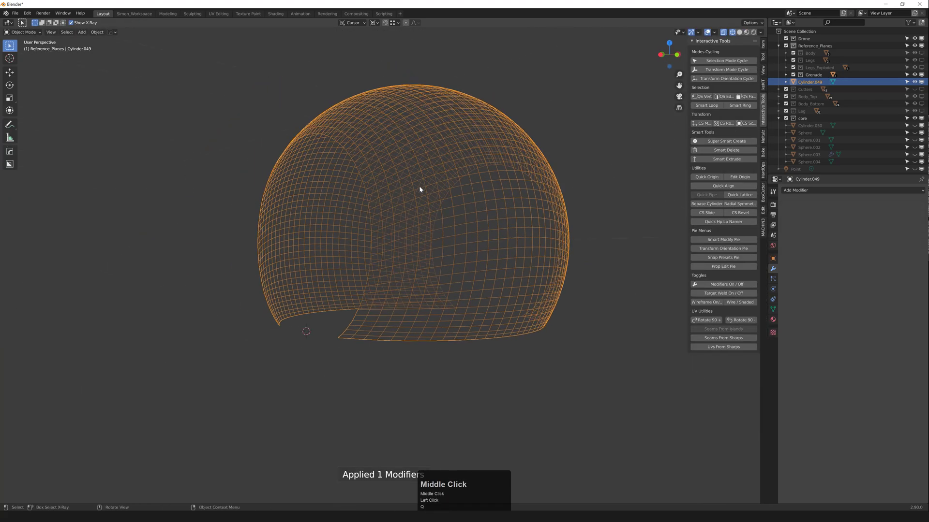
pyautogui.moveTo(388, 340); pyautogui.dragTo(403, 324, button='middle')
pyautogui.scroll(-2, 403, 324)
pyautogui.click(545, 297)
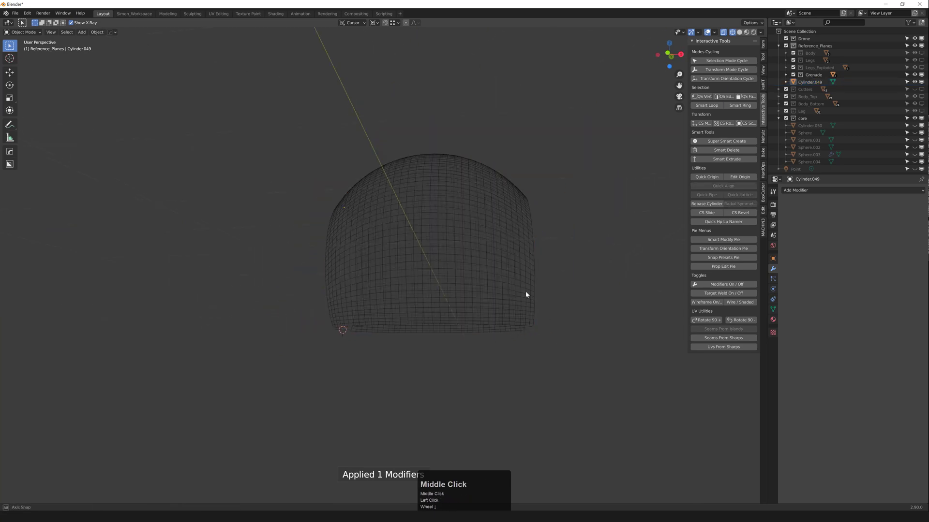
pyautogui.press('z')
pyautogui.moveTo(525, 292)
pyautogui.mouseDown(button='middle')
pyautogui.moveTo(480, 254)
pyautogui.moveTo(492, 240)
pyautogui.mouseUp(button='middle')
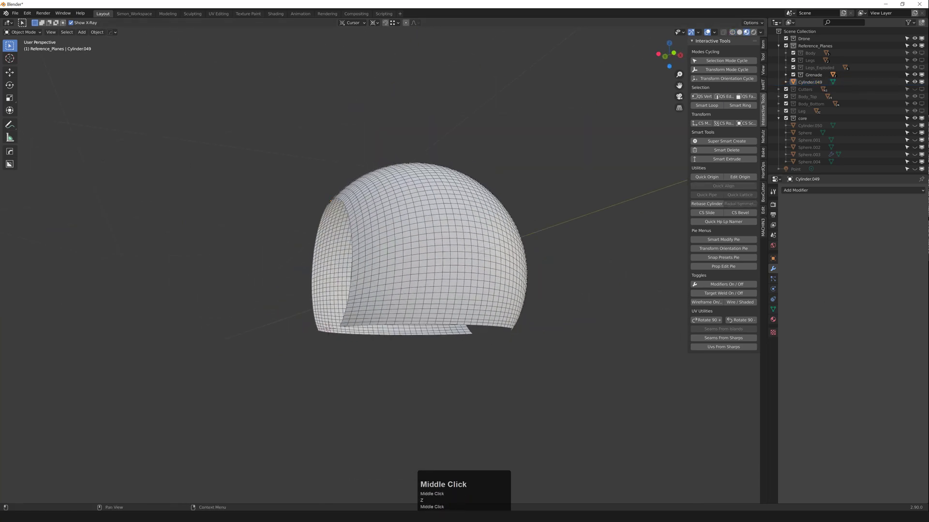
pyautogui.moveTo(436, 226); pyautogui.dragTo(426, 242, button='middle')
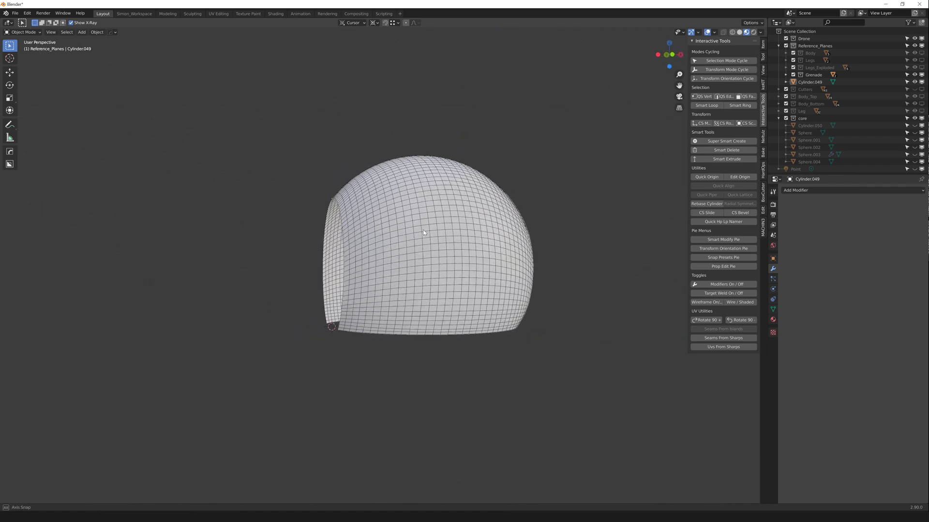
pyautogui.scroll(3, 397, 277)
pyautogui.moveTo(396, 279); pyautogui.dragTo(424, 262, button='middle')
pyautogui.scroll(1, 374, 300)
pyautogui.scroll(2, 381, 300)
pyautogui.scroll(-3, 386, 294)
pyautogui.scroll(-1, 421, 267)
pyautogui.scroll(-2, 438, 296)
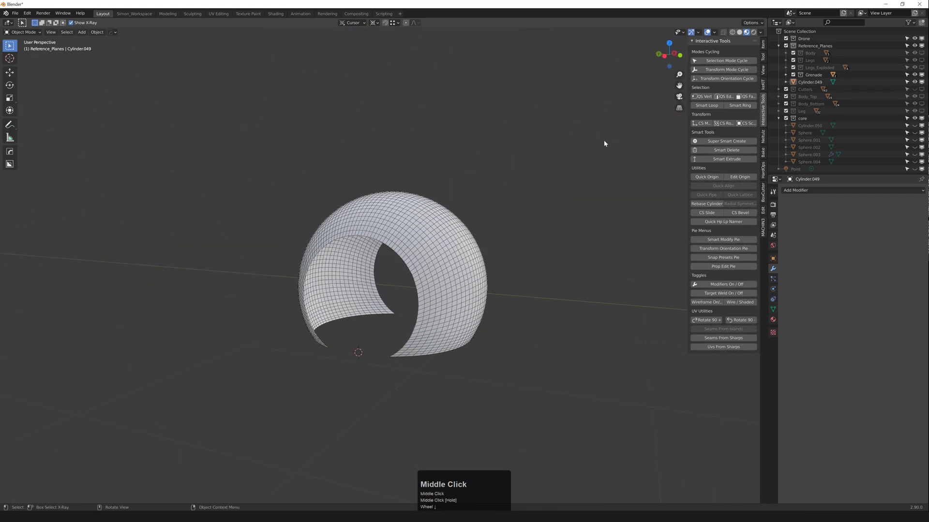
pyautogui.moveTo(604, 144); pyautogui.dragTo(648, 145, button='middle')
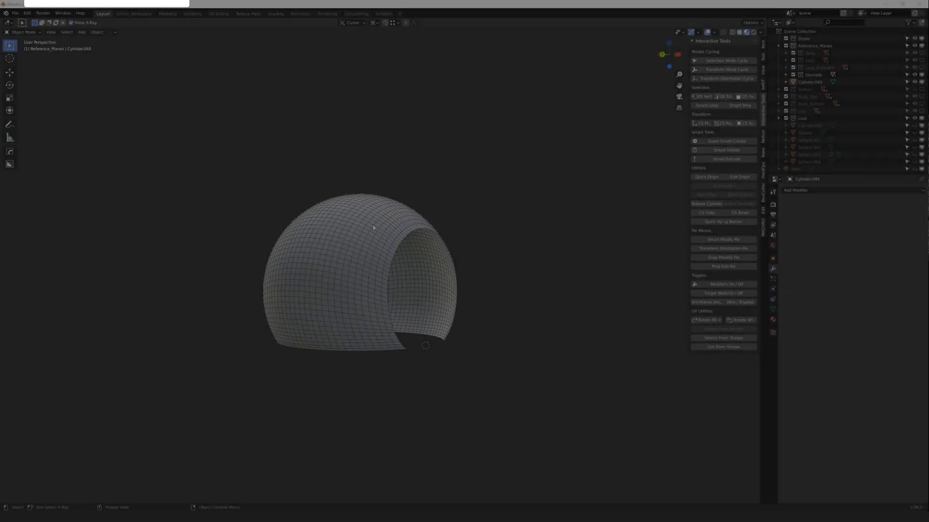
pyautogui.moveTo(373, 223); pyautogui.dragTo(424, 215, button='middle')
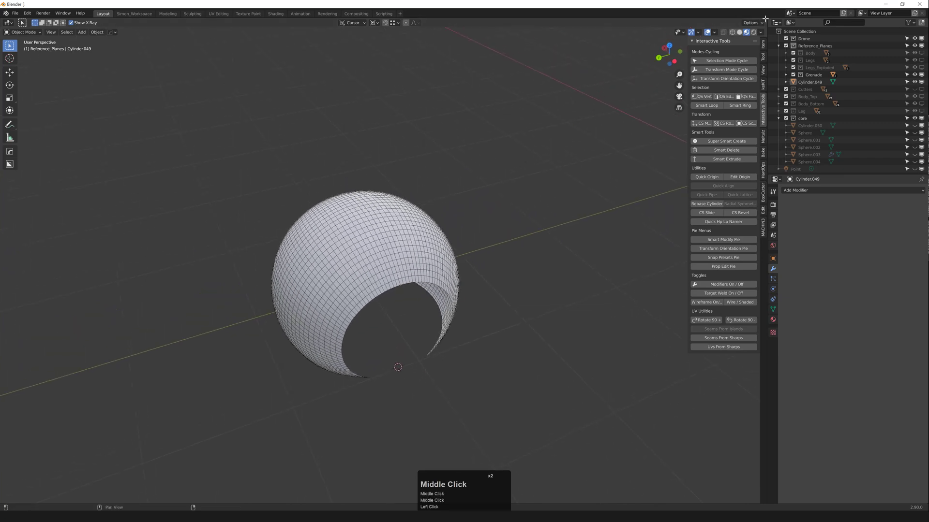
pyautogui.moveTo(701, 52); pyautogui.dragTo(468, 58)
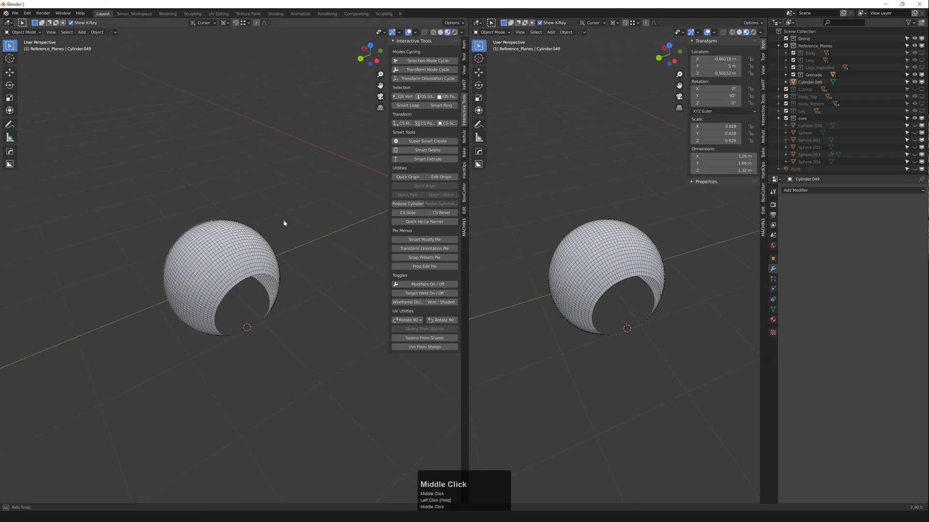
# Step: Change the right-hand view into a UV Editor
pyautogui.moveTo(283, 219); pyautogui.dragTo(324, 241, button='middle')
pyautogui.scroll(2, 268, 246)
pyautogui.click(573, 203)
pyautogui.press('z')
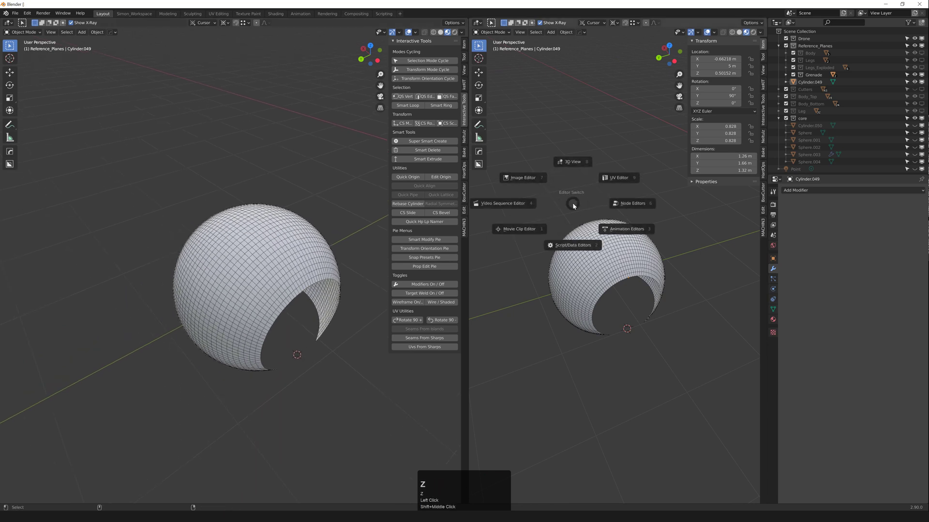
pyautogui.click(611, 180)
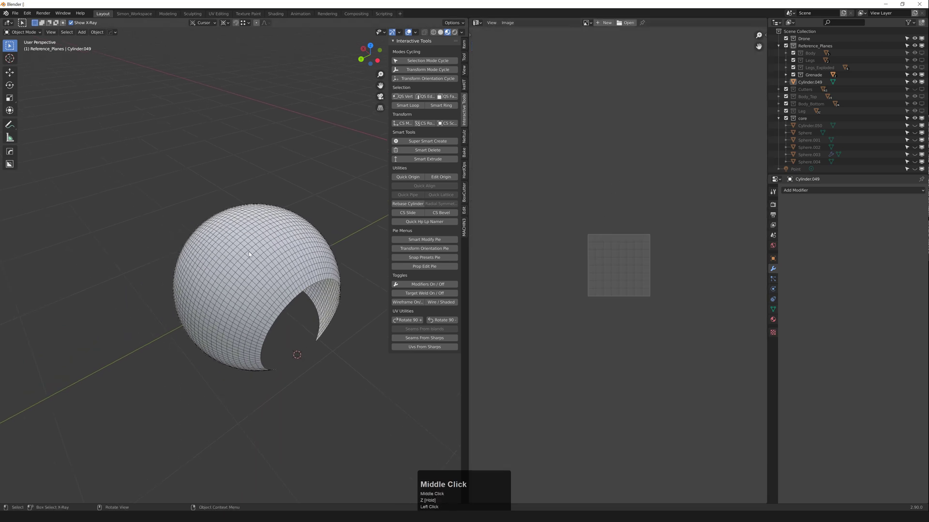
# Step: Select all of Cylinder.049 in edit mode and Unwrap it (Angle Based, margin 0.001)
pyautogui.moveTo(300, 228); pyautogui.dragTo(279, 243, button='middle')
pyautogui.click(279, 243)
pyautogui.press('Tab')
pyautogui.press('a')
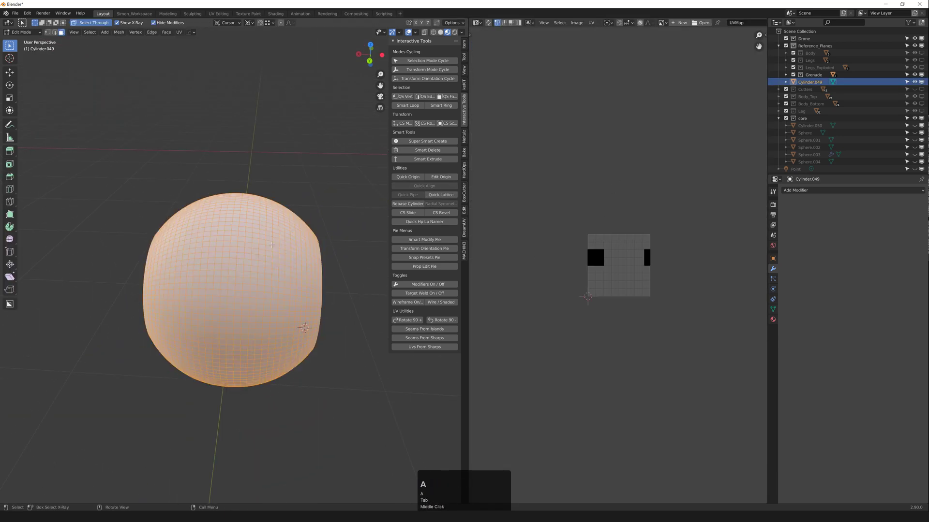
pyautogui.scroll(2, 241, 249)
pyautogui.press('u')
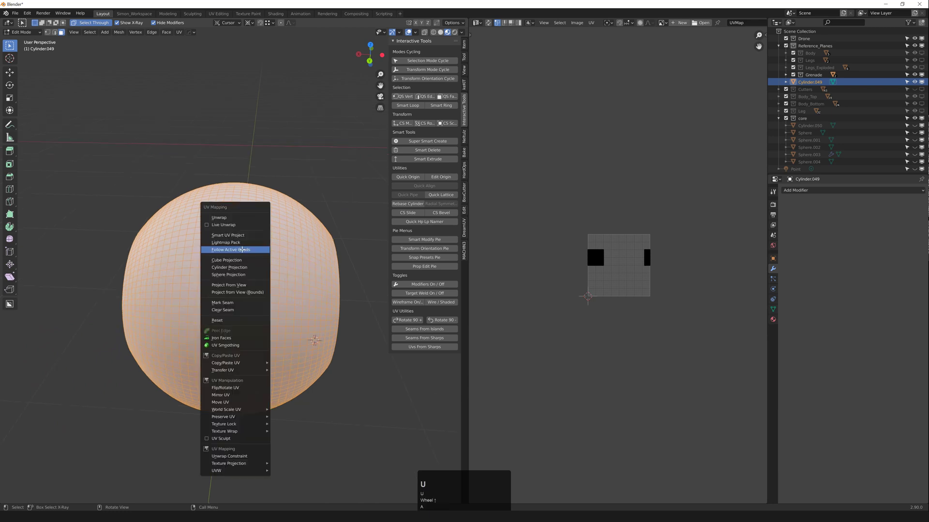
pyautogui.click(236, 224)
pyautogui.scroll(2, 628, 258)
pyautogui.scroll(3, 605, 258)
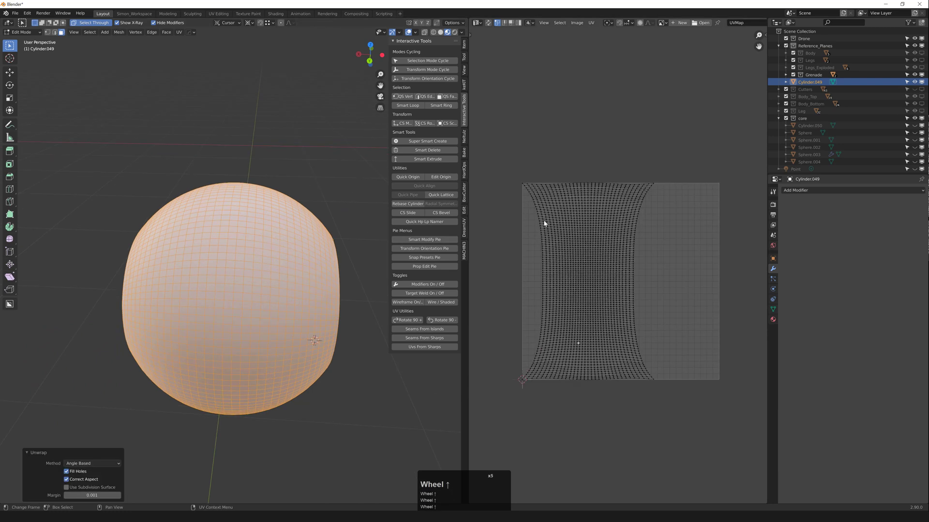
pyautogui.scroll(1, 550, 212)
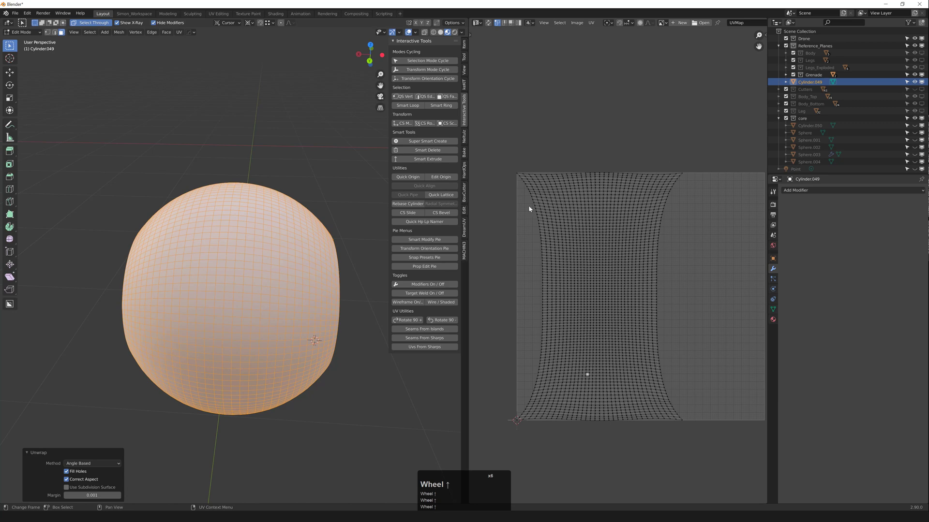
pyautogui.scroll(3, 590, 221)
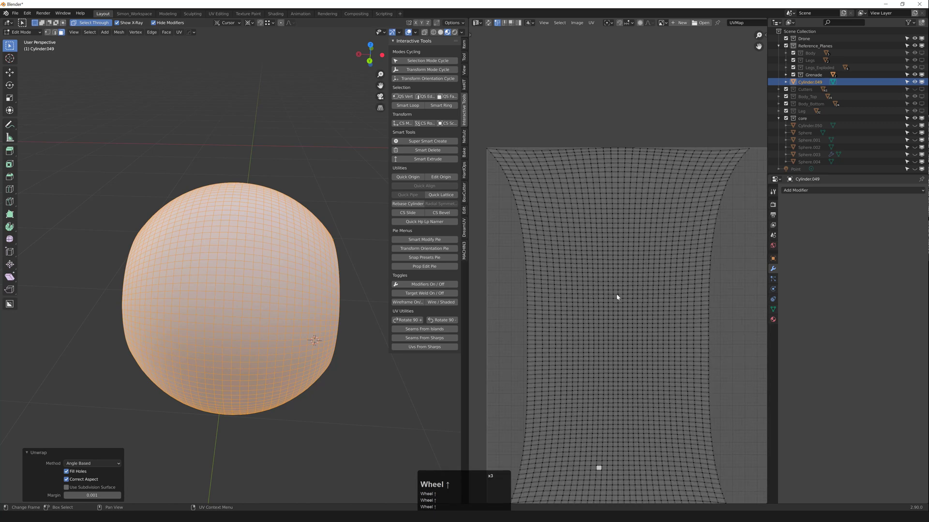
pyautogui.scroll(3, 617, 278)
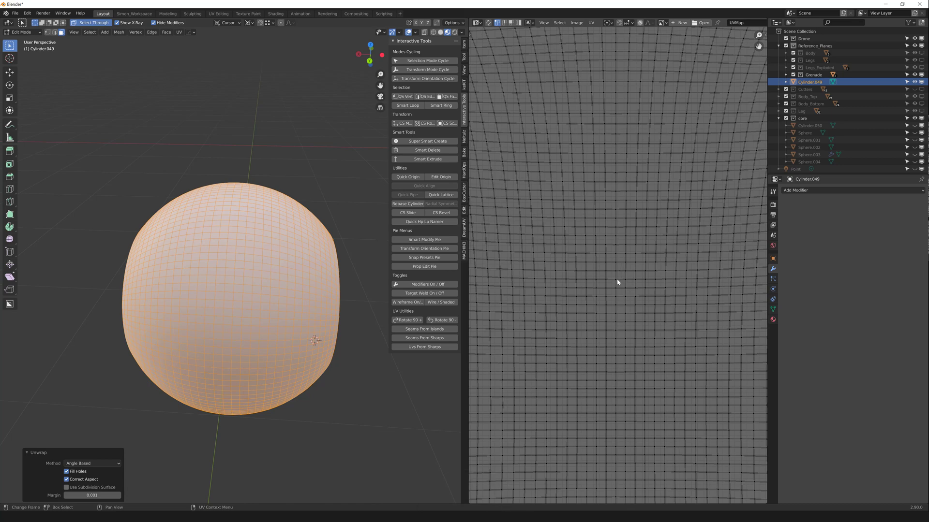
pyautogui.scroll(-7, 617, 282)
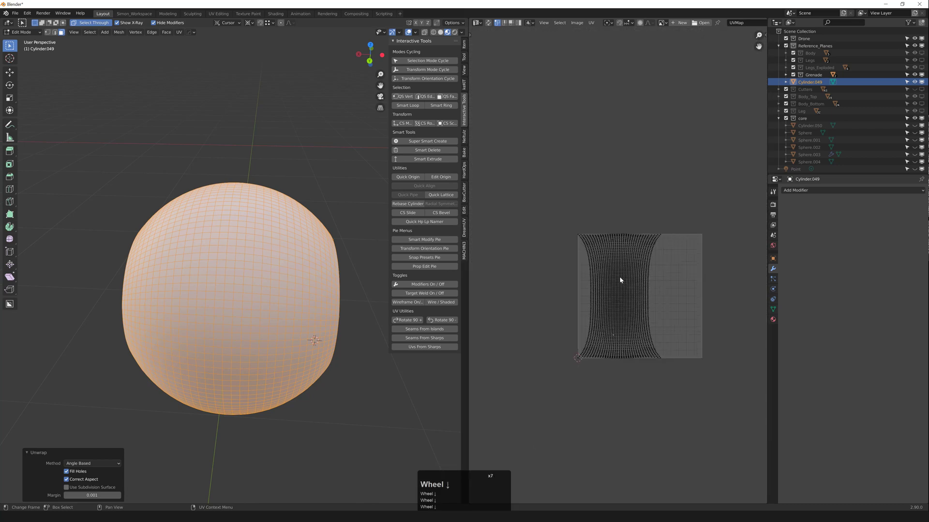
pyautogui.scroll(5, 620, 279)
pyautogui.scroll(-5, 535, 221)
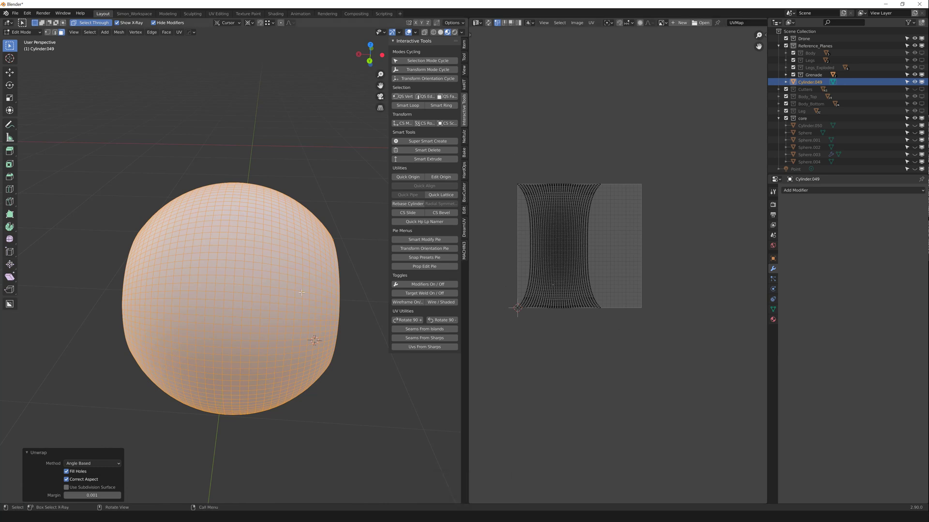
pyautogui.moveTo(244, 235); pyautogui.dragTo(233, 254, button='middle')
# Step: Select a single face near the sphere's top and unwrap it on its own
pyautogui.scroll(4, 234, 254)
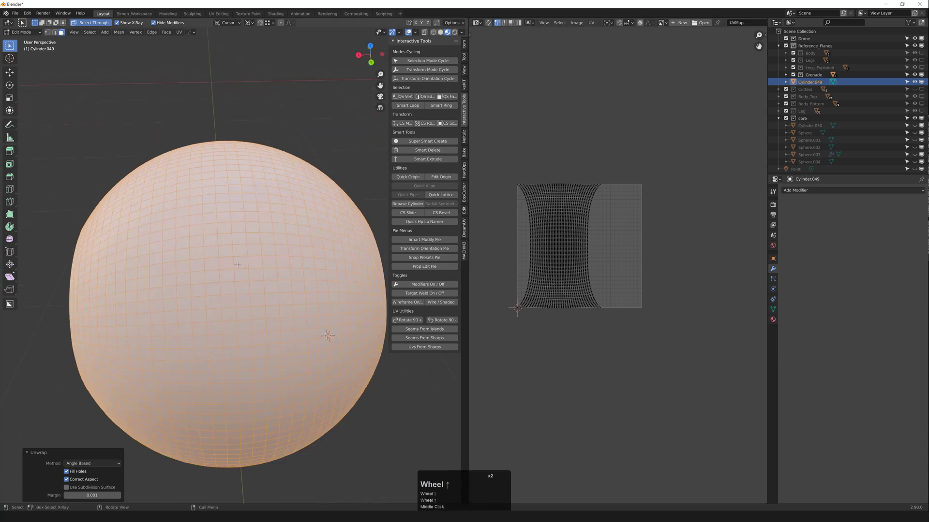
pyautogui.scroll(-5, 232, 240)
pyautogui.moveTo(232, 206); pyautogui.dragTo(230, 229, button='middle')
pyautogui.scroll(3, 231, 229)
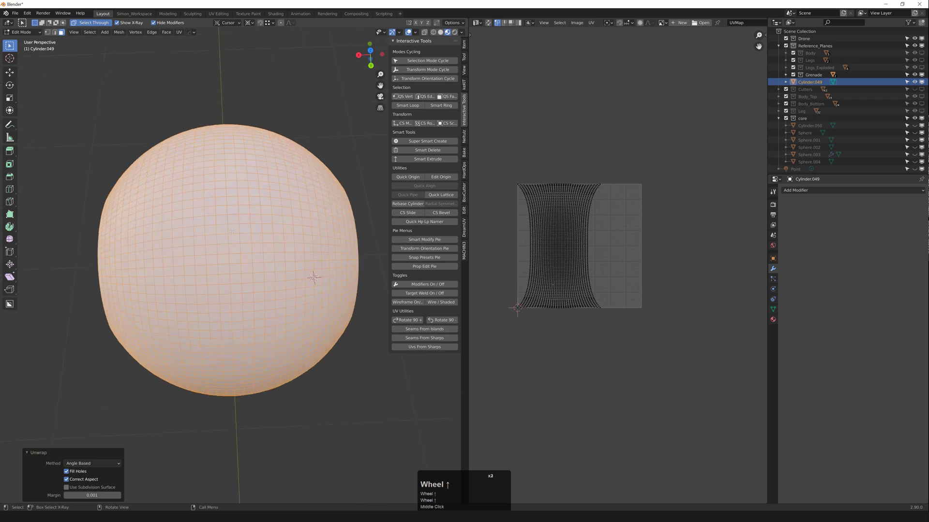
pyautogui.click(231, 228)
pyautogui.scroll(2, 231, 229)
pyautogui.scroll(-1, 231, 229)
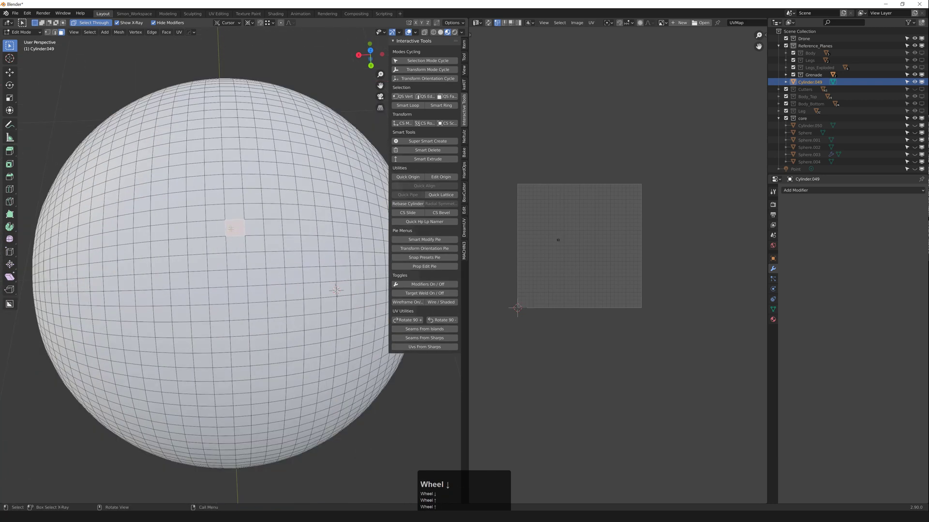
pyautogui.press('u')
pyautogui.click(230, 232)
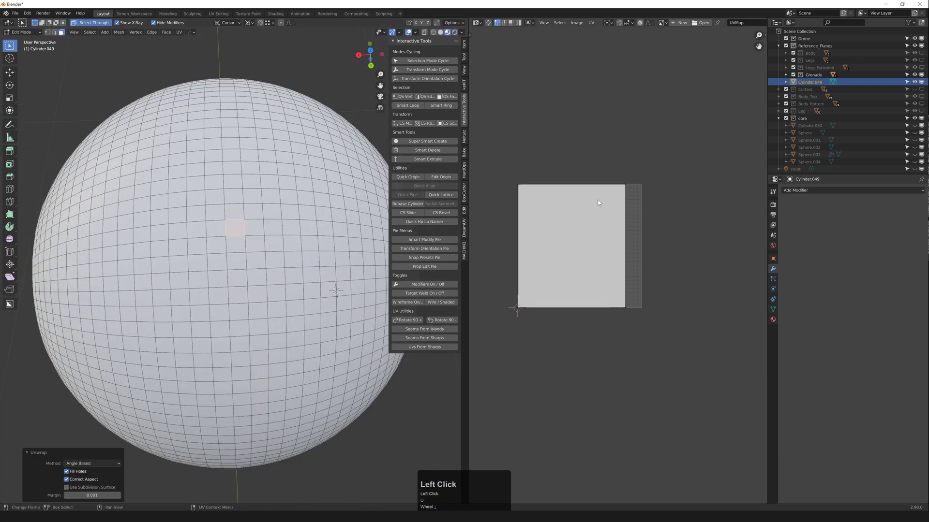
# Step: Straighten the face's UV edges with the Align pie into a clean square
pyautogui.moveTo(497, 158); pyautogui.dragTo(667, 198)
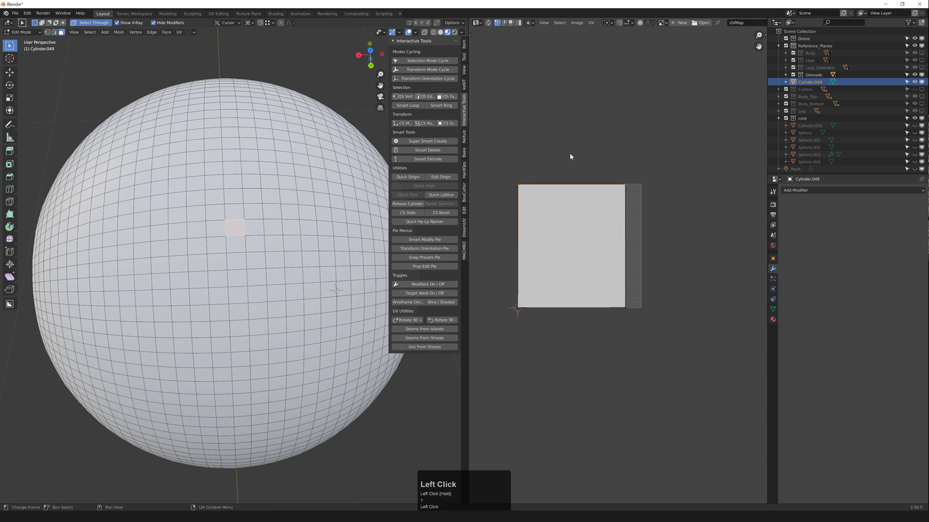
pyautogui.scroll(-2, 560, 180)
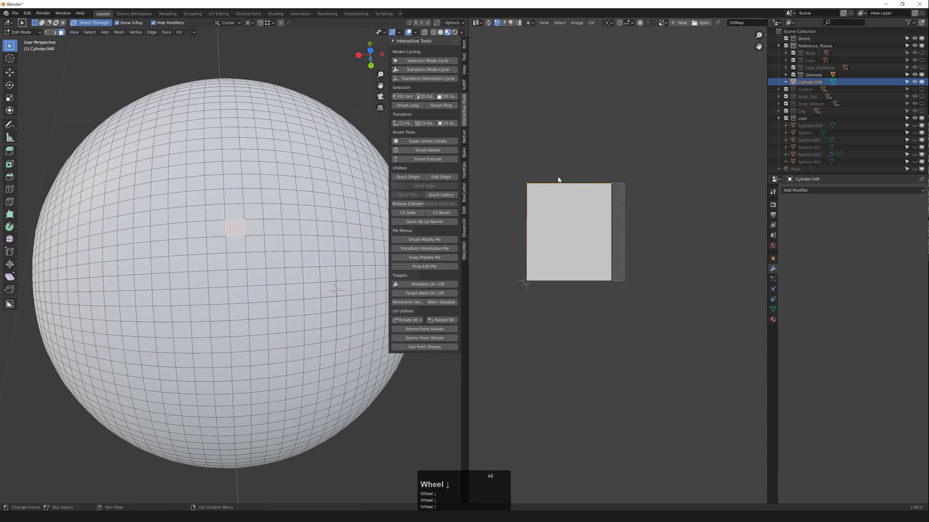
pyautogui.hotkey('alt', 'a')
pyautogui.moveTo(570, 165); pyautogui.dragTo(649, 323)
pyautogui.hotkey('alt', 'a')
pyautogui.moveTo(505, 244); pyautogui.dragTo(639, 311)
pyautogui.hotkey('alt', 'a')
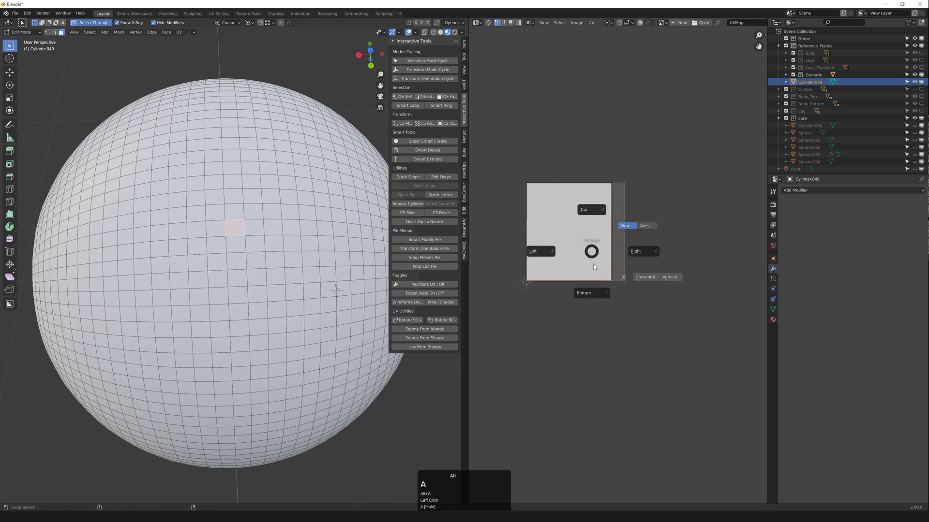
pyautogui.moveTo(563, 167); pyautogui.dragTo(481, 319)
pyautogui.hotkey('alt', 'a')
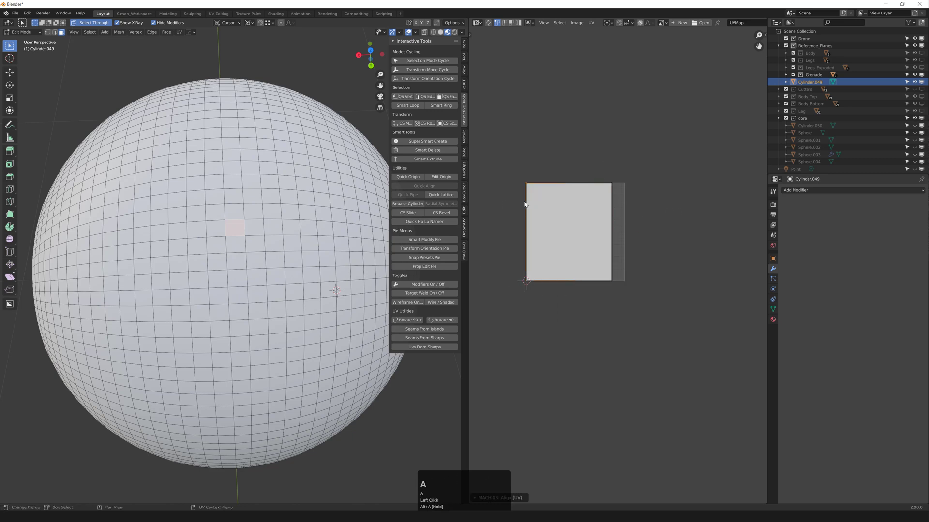
pyautogui.scroll(2, 532, 179)
pyautogui.scroll(-1, 536, 184)
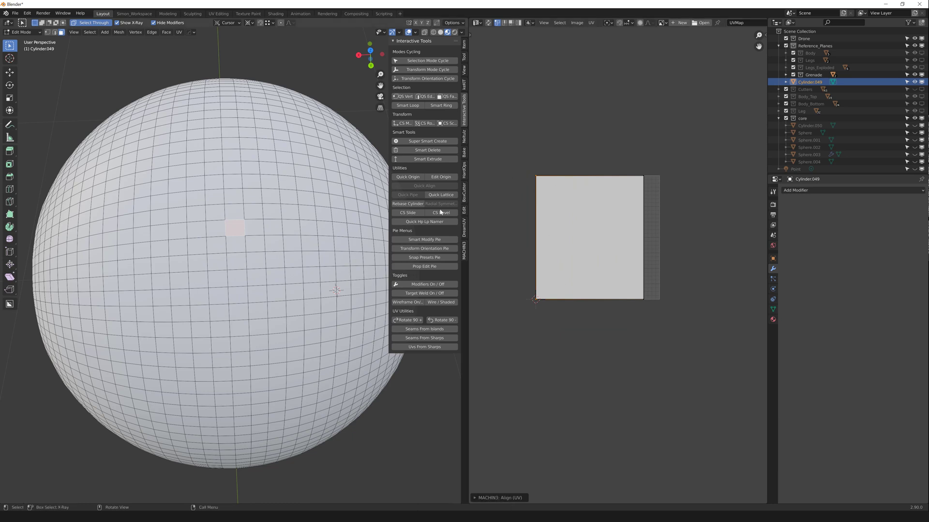
pyautogui.scroll(-1, 232, 201)
pyautogui.moveTo(232, 200); pyautogui.dragTo(247, 212, button='middle')
# Step: Select the whole sphere with the squared face as the active face
pyautogui.press('a')
pyautogui.scroll(2, 244, 225)
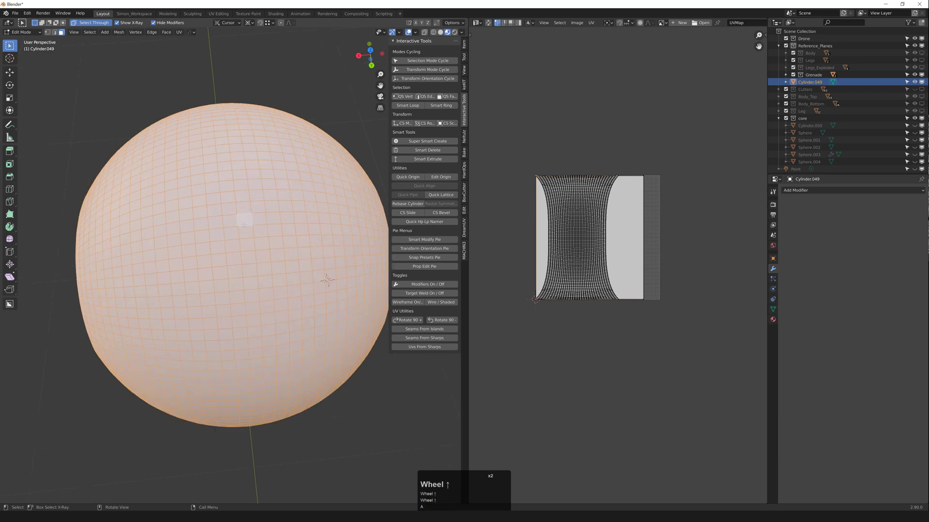
pyautogui.middleClick(243, 226)
pyautogui.click(245, 220)
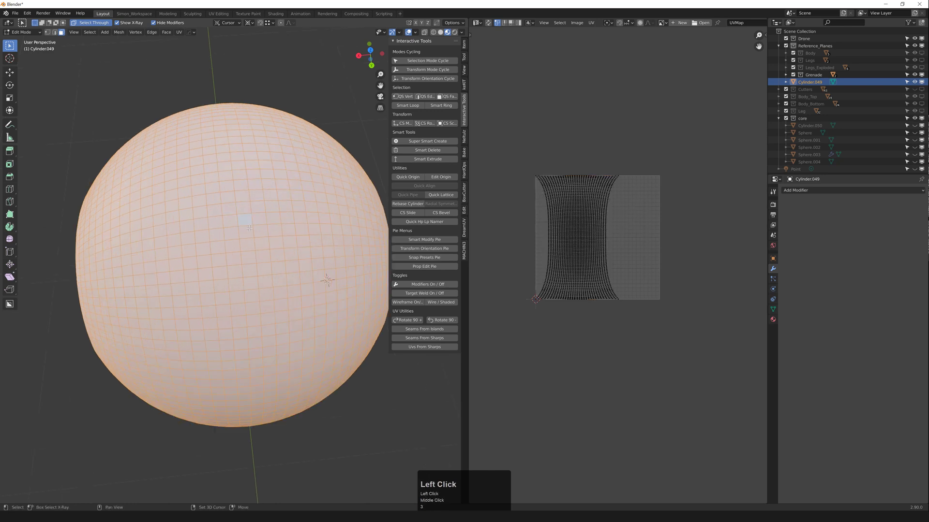
pyautogui.keyDown('shift'); pyautogui.click(243, 219); pyautogui.keyUp('shift')
pyautogui.click(243, 219)
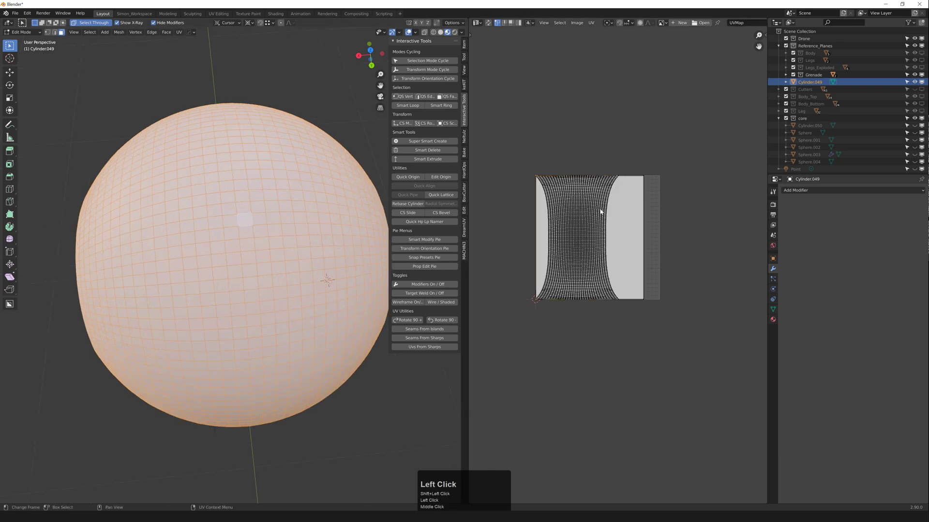
pyautogui.scroll(1, 250, 222)
pyautogui.scroll(-1, 249, 225)
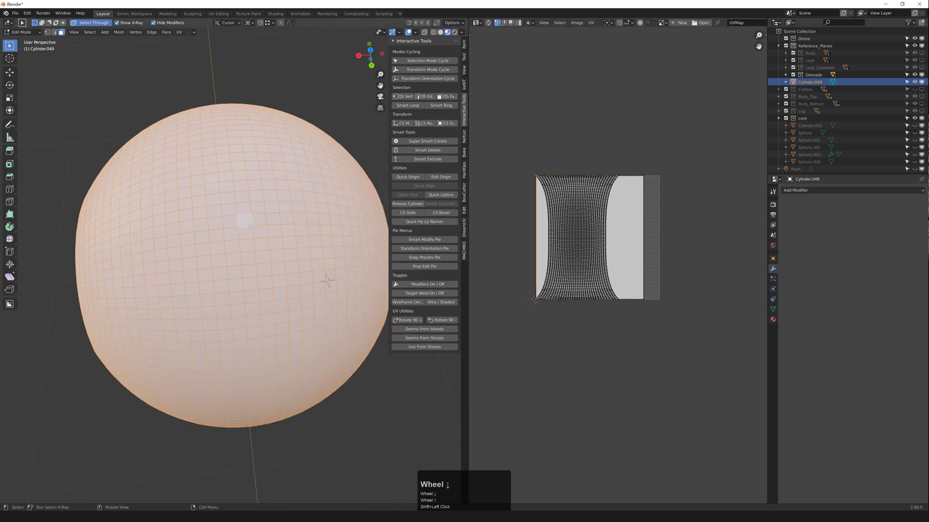
# Step: Unwrap using Follow Active Quads with Length Average edge length mode
pyautogui.press('u')
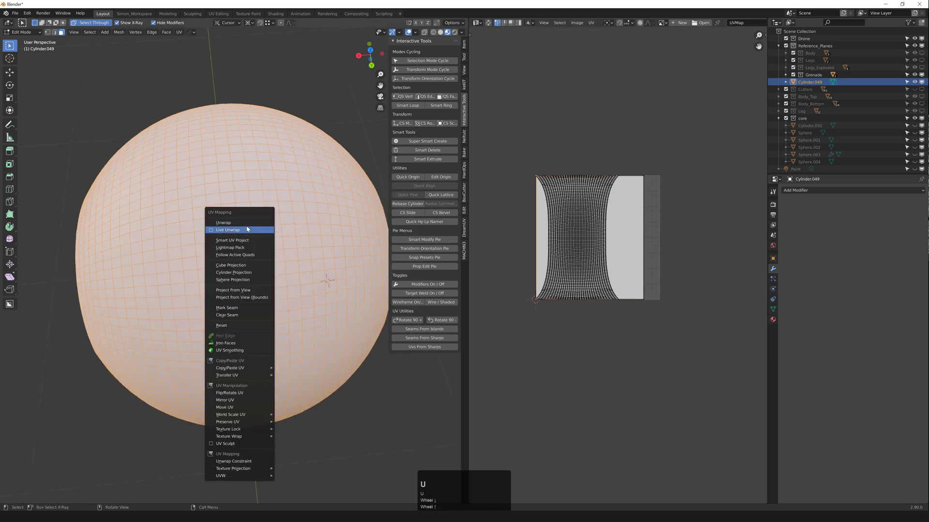
pyautogui.click(241, 256)
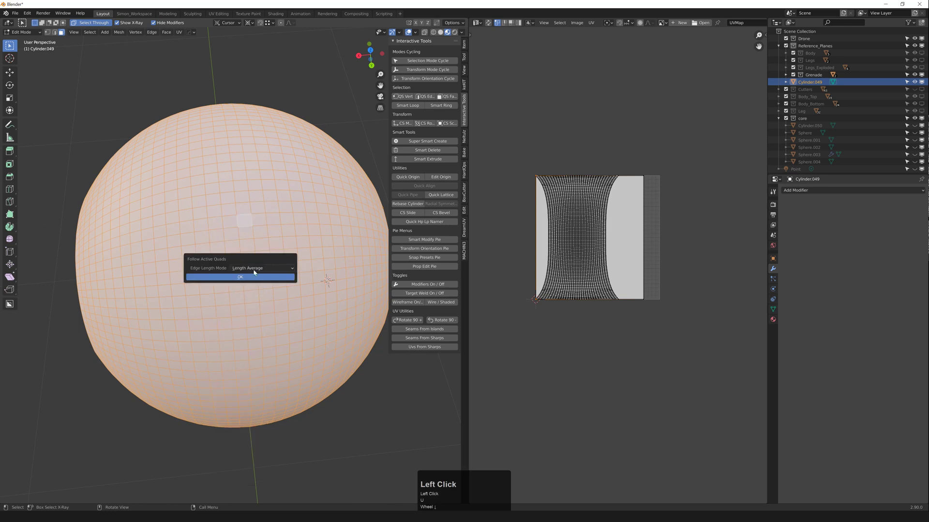
pyautogui.click(241, 269)
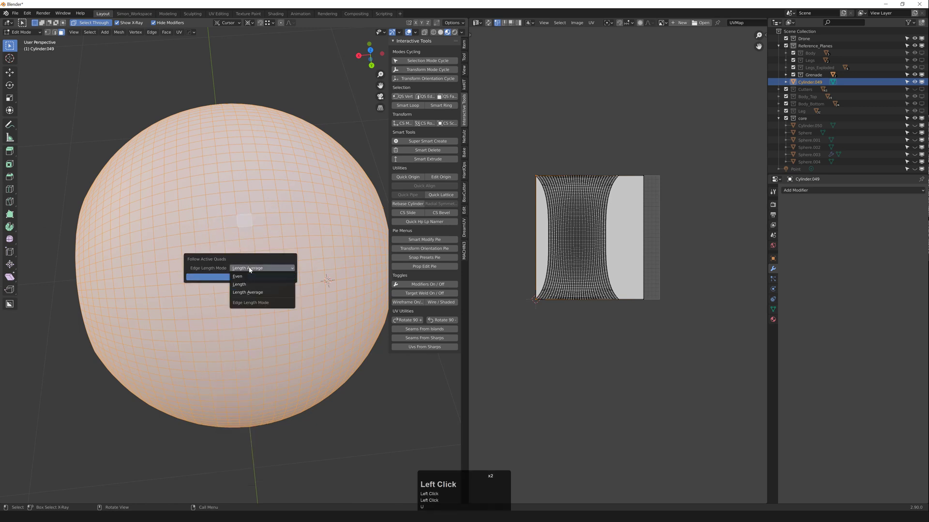
pyautogui.click(239, 274)
pyautogui.click(239, 278)
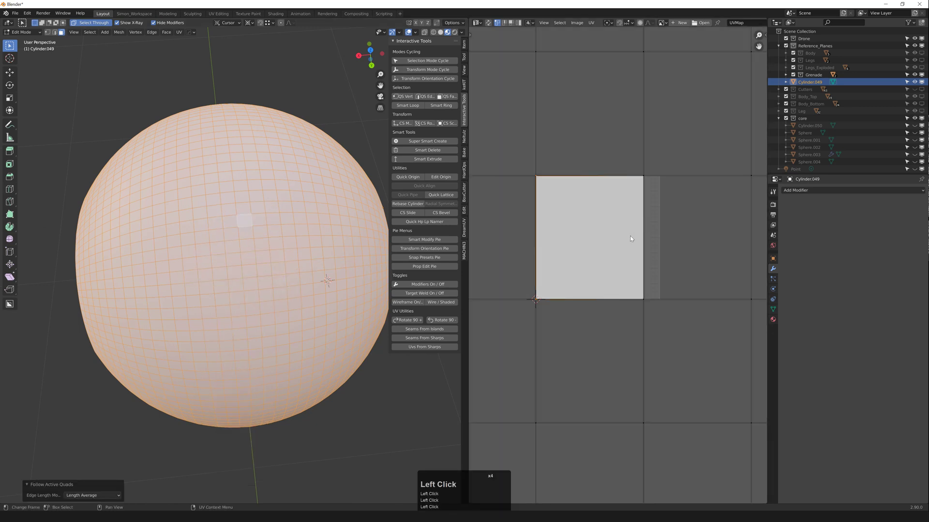
# Step: Inspect the rectangular UV grid in the UV Editor and show its sidebar
pyautogui.scroll(-5, 630, 236)
pyautogui.scroll(6, 591, 231)
pyautogui.scroll(-2, 581, 220)
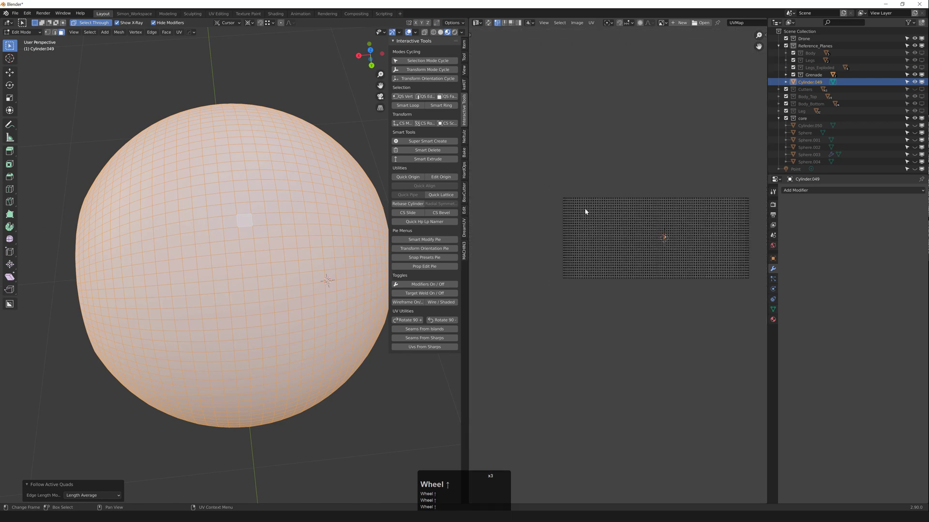
pyautogui.click(603, 198)
pyautogui.scroll(2, 605, 200)
pyautogui.scroll(-5, 611, 207)
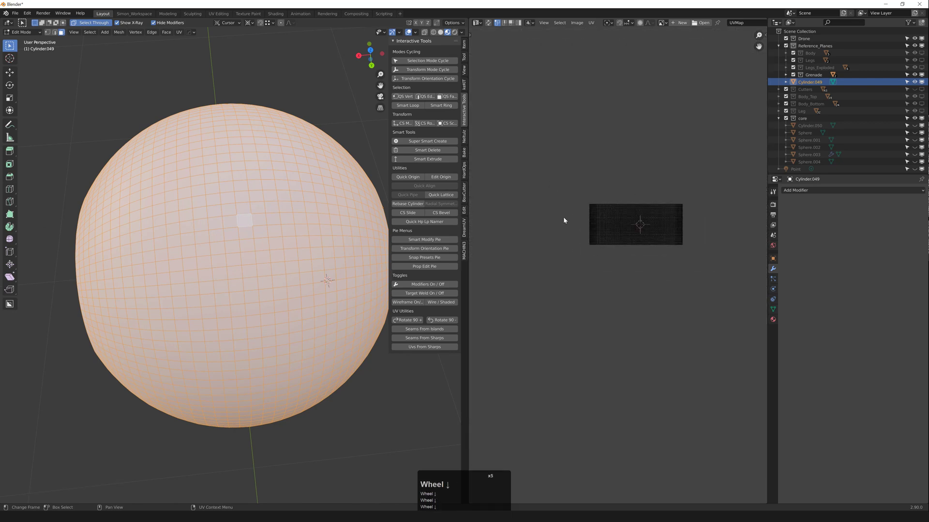
pyautogui.scroll(2, 667, 210)
pyautogui.scroll(-1, 619, 212)
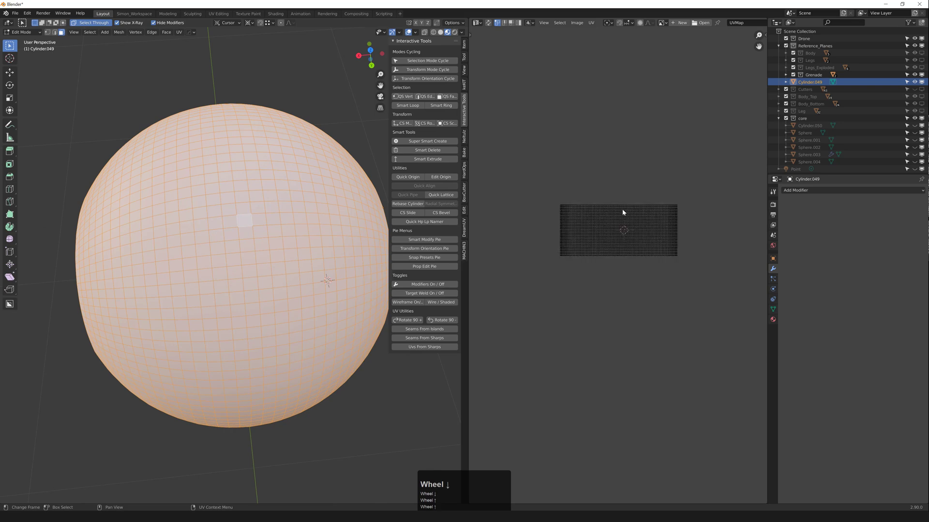
pyautogui.scroll(1, 629, 206)
pyautogui.scroll(5, 629, 222)
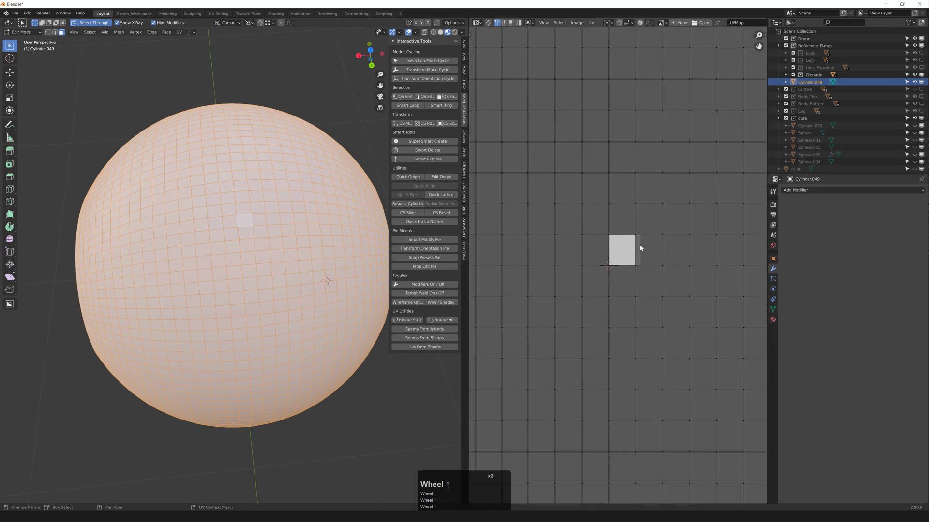
pyautogui.scroll(-6, 629, 242)
pyautogui.click(620, 208)
pyautogui.scroll(1, 626, 211)
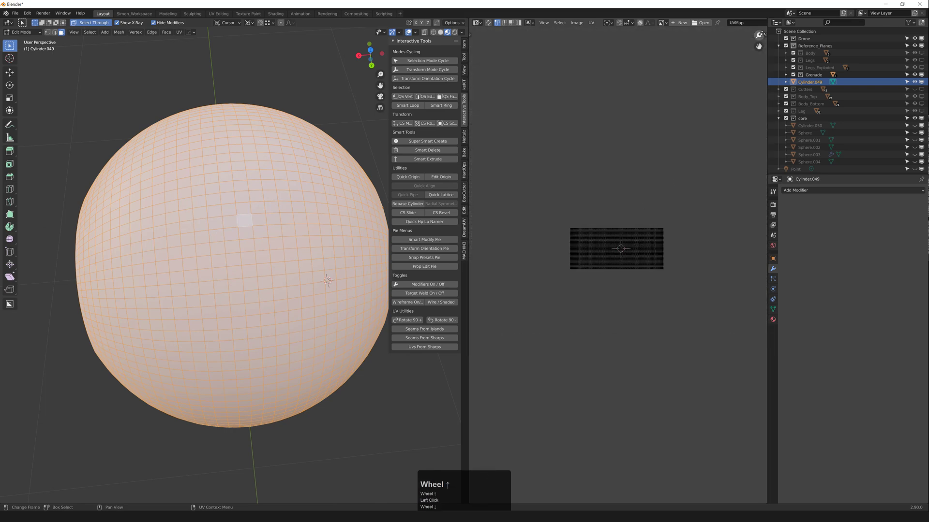
pyautogui.click(766, 35)
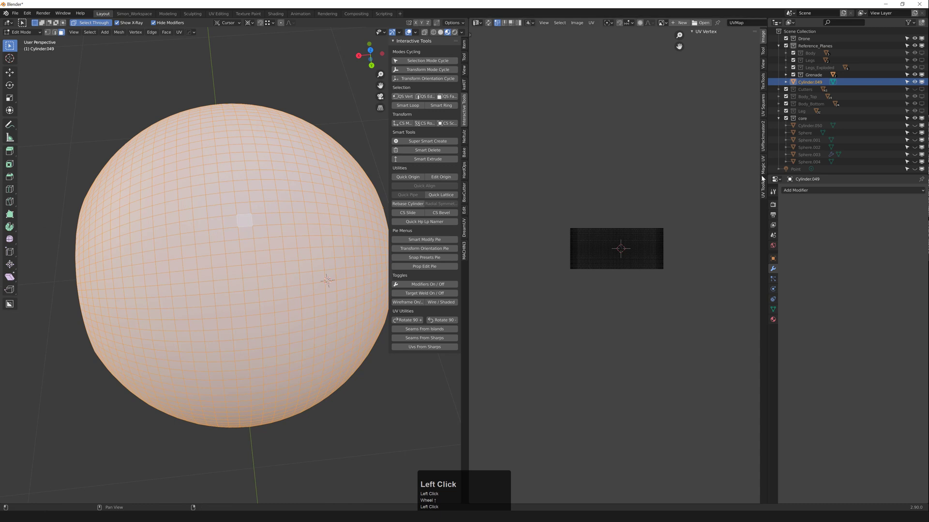
# Step: Switch the UV sidebar to TexTools, select all UVs, and expand UV Layout
pyautogui.click(763, 80)
pyautogui.press('a')
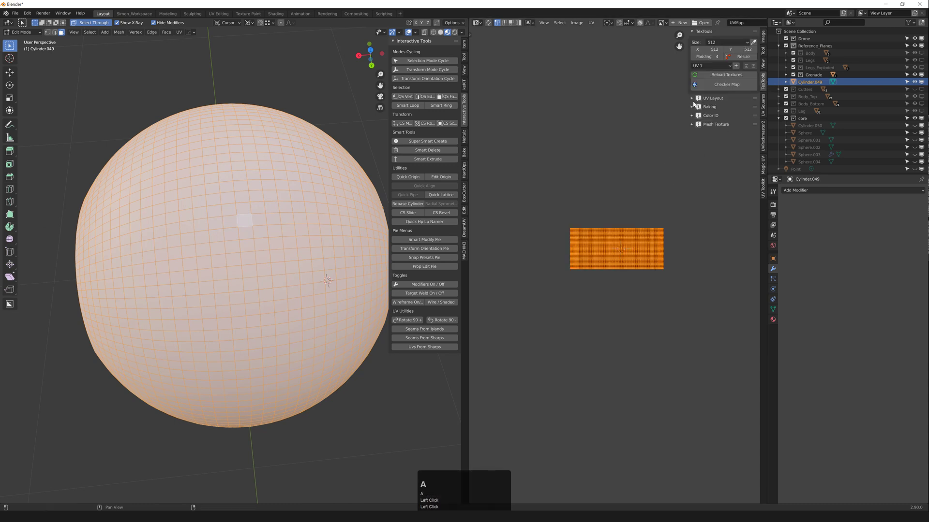
pyautogui.click(693, 98)
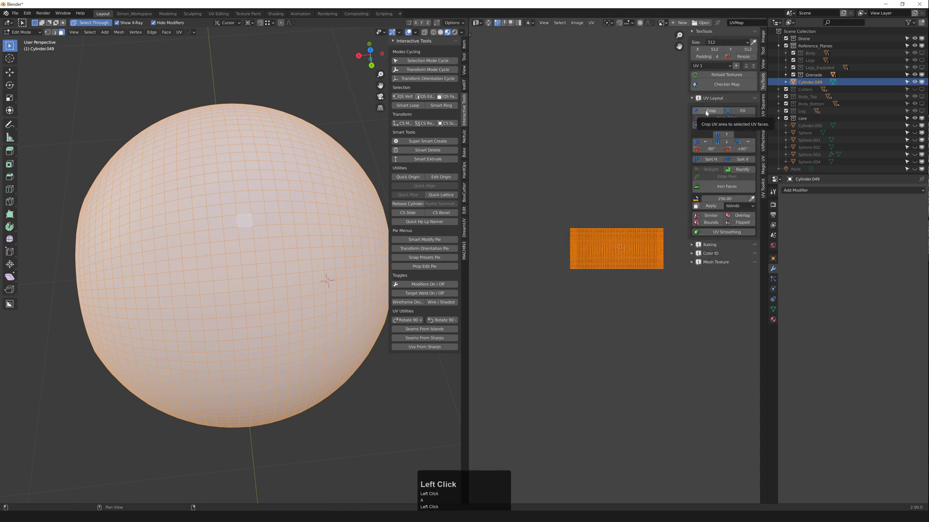
pyautogui.scroll(5, 618, 238)
pyautogui.scroll(-2, 611, 249)
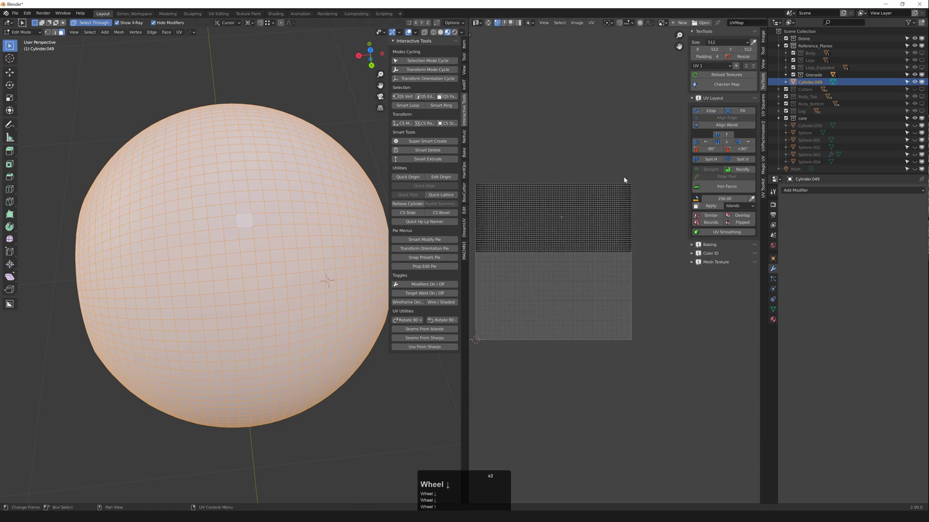
pyautogui.scroll(-4, 266, 224)
# Step: Return Cylinder.049 to Object Mode and deselect it, leaving nothing selected
pyautogui.press('Tab')
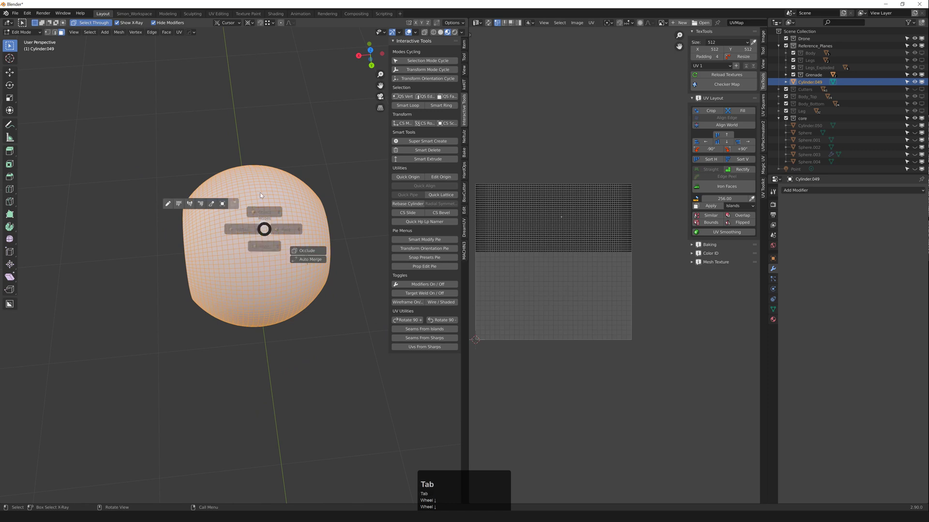
pyautogui.click(270, 161)
pyautogui.moveTo(252, 161); pyautogui.dragTo(281, 148, button='middle')
pyautogui.scroll(1, 221, 215)
pyautogui.click(209, 216)
pyautogui.moveTo(197, 224); pyautogui.dragTo(247, 259, button='middle')
pyautogui.press('Tab')
pyautogui.press('Tab')
pyautogui.click(236, 162)
pyautogui.scroll(-2, 252, 213)
pyautogui.scroll(1, 254, 227)
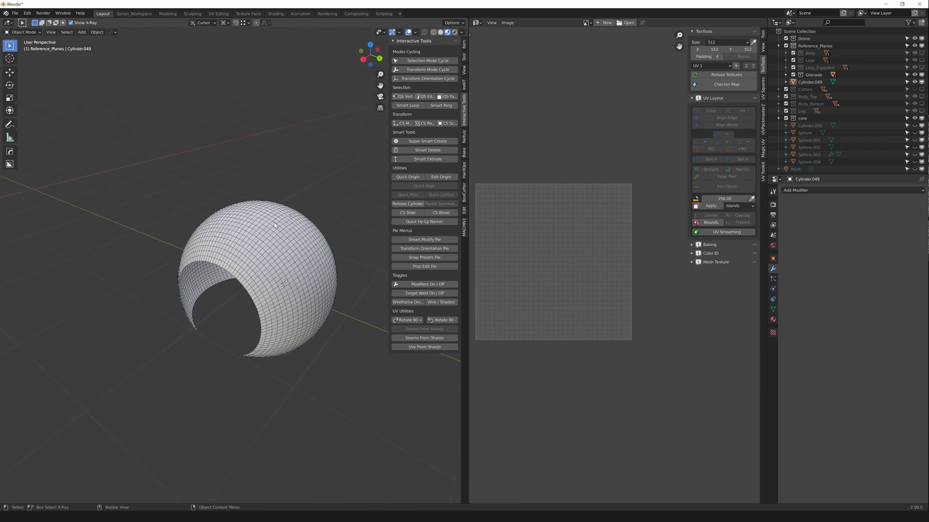
pyautogui.click(264, 143)
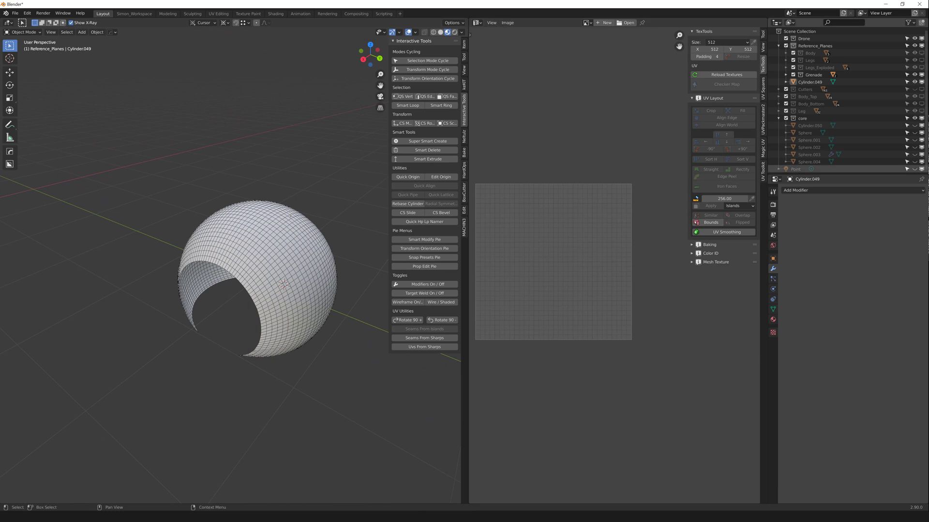
# Step: Append grenate_pattern_targetgeo from the Object folder of kitbash.blend
pyautogui.moveTo(265, 144); pyautogui.dragTo(81, 86, button='middle')
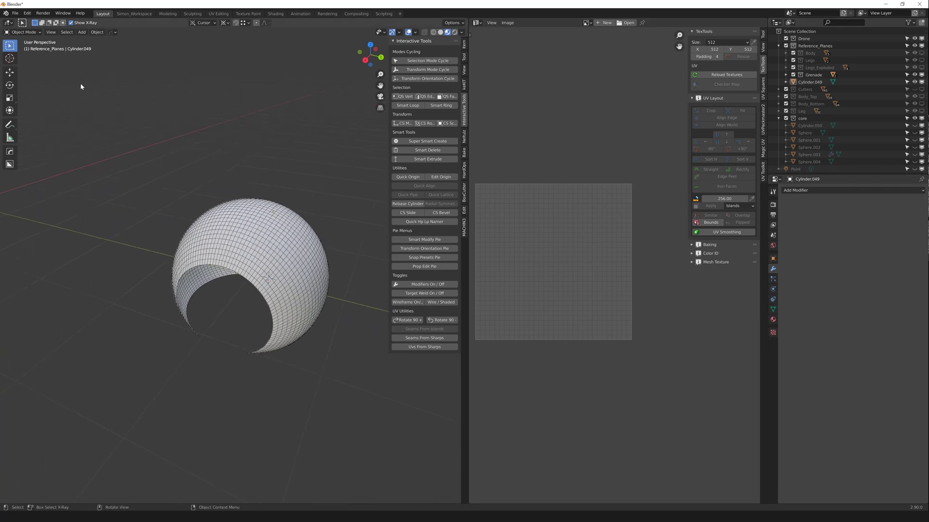
pyautogui.click(18, 16)
pyautogui.click(28, 91)
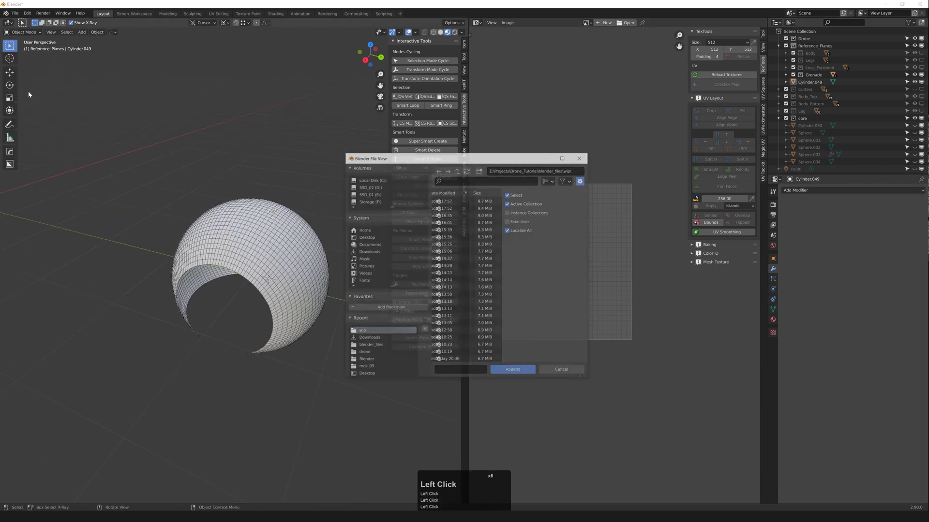
pyautogui.moveTo(450, 158); pyautogui.dragTo(295, 87)
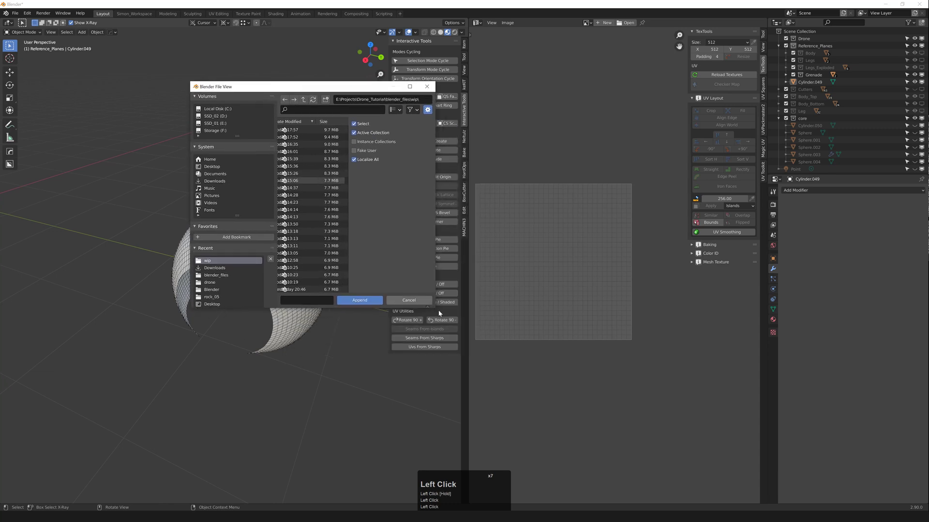
pyautogui.moveTo(436, 308); pyautogui.dragTo(686, 429)
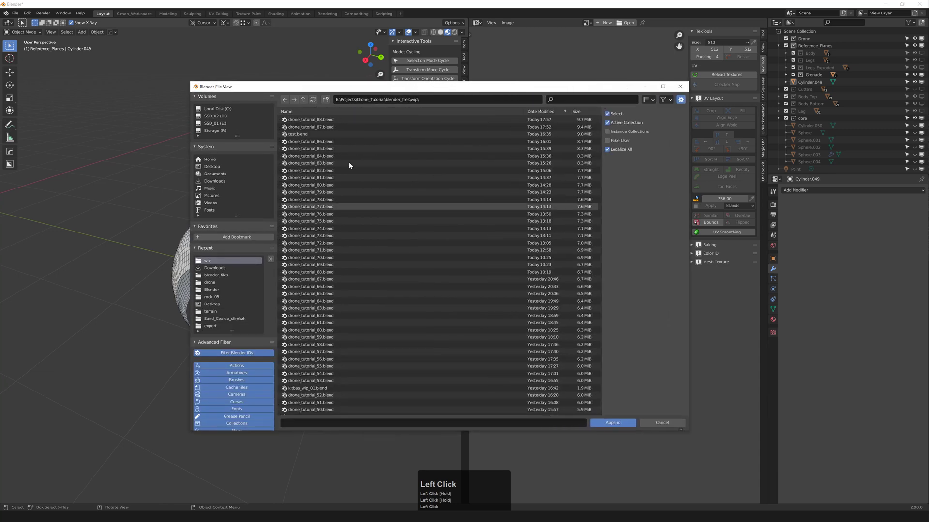
pyautogui.click(304, 100)
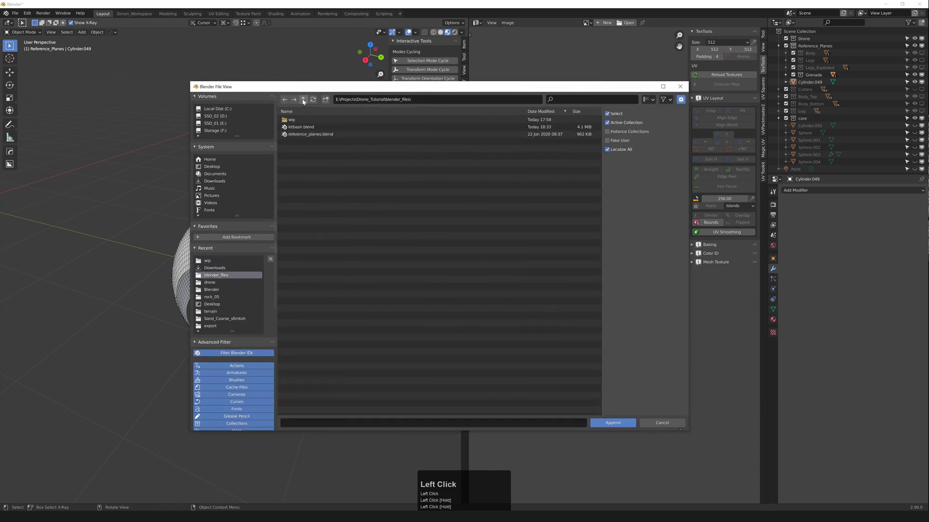
pyautogui.doubleClick(296, 127)
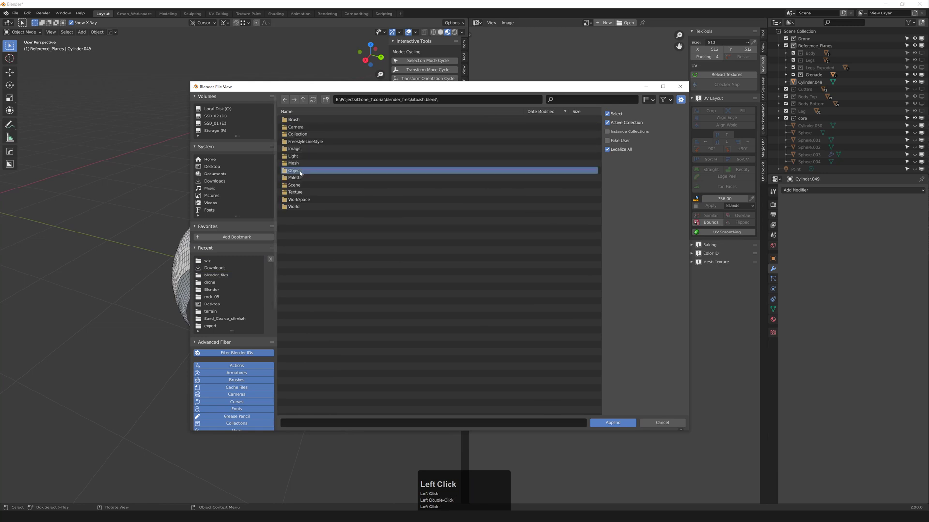
pyautogui.doubleClick(300, 170)
pyautogui.click(308, 171)
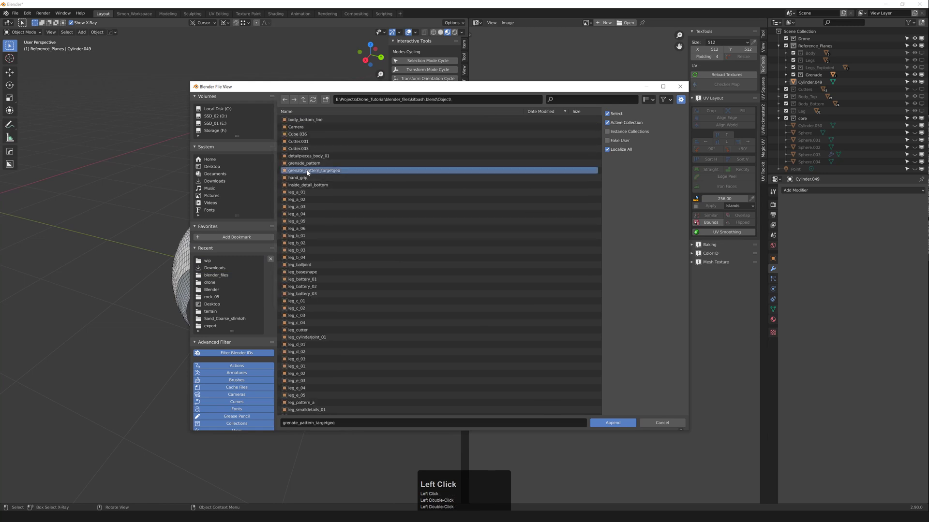
pyautogui.doubleClick(307, 171)
# Step: Orbit around both shells and clear the selection of the appended shell
pyautogui.scroll(-5, 185, 187)
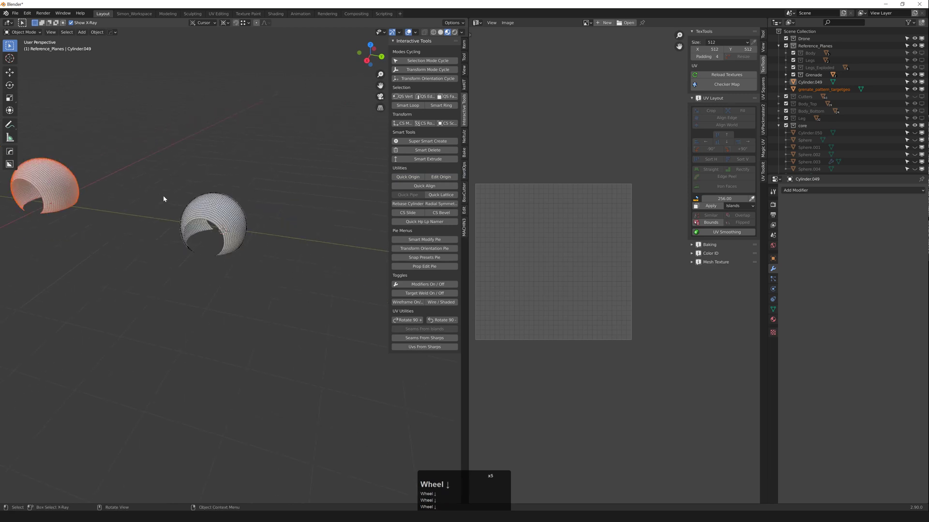
pyautogui.moveTo(163, 195); pyautogui.dragTo(179, 194, button='middle')
pyautogui.scroll(1, 194, 178)
pyautogui.click(196, 174)
pyautogui.click(144, 188)
# Step: Check the appended shell's UVs in edit mode, then delete grenate_pattern_targetgeo
pyautogui.press('Tab')
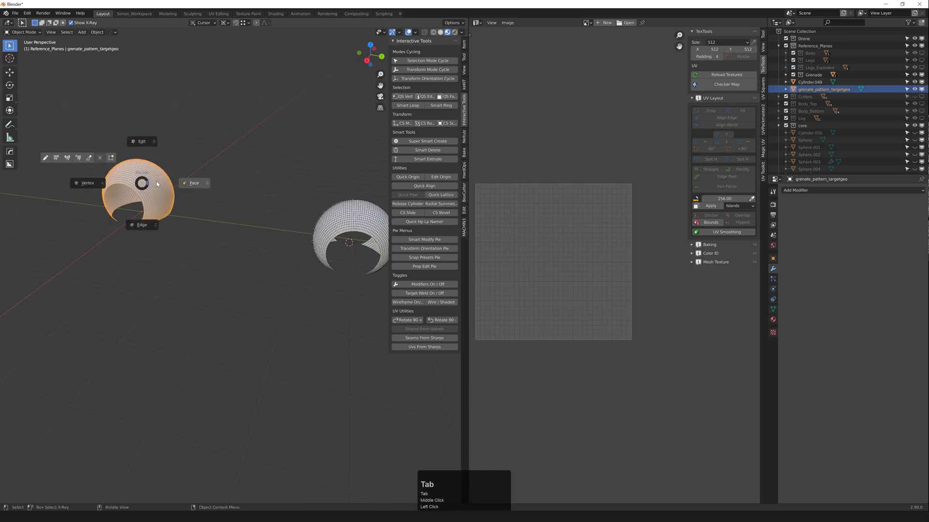
pyautogui.scroll(4, 537, 234)
pyautogui.scroll(2, 538, 235)
pyautogui.press('Tab')
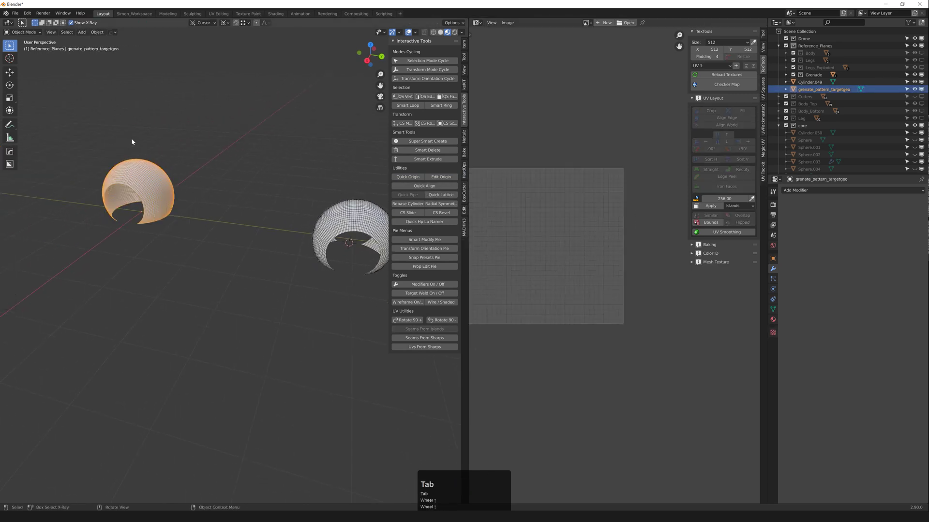
pyautogui.click(132, 140)
pyautogui.click(128, 166)
pyautogui.moveTo(128, 165); pyautogui.dragTo(133, 164, button='middle')
pyautogui.scroll(1, 135, 170)
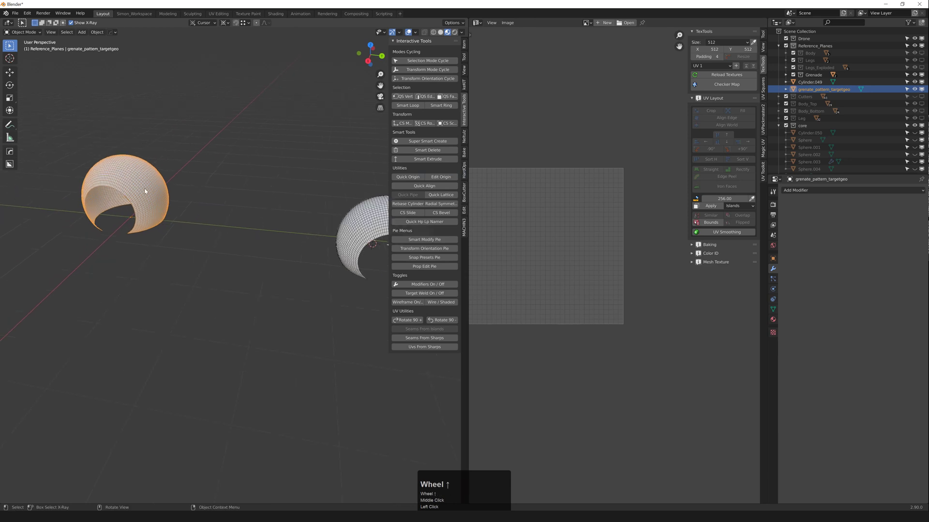
pyautogui.press('Delete')
# Step: Append the grenade_pattern object from the other blend file
pyautogui.keyDown('shift'); pyautogui.moveTo(204, 217); pyautogui.dragTo(135, 215, button='middle'); pyautogui.keyUp('shift')
pyautogui.scroll(-3, 138, 215)
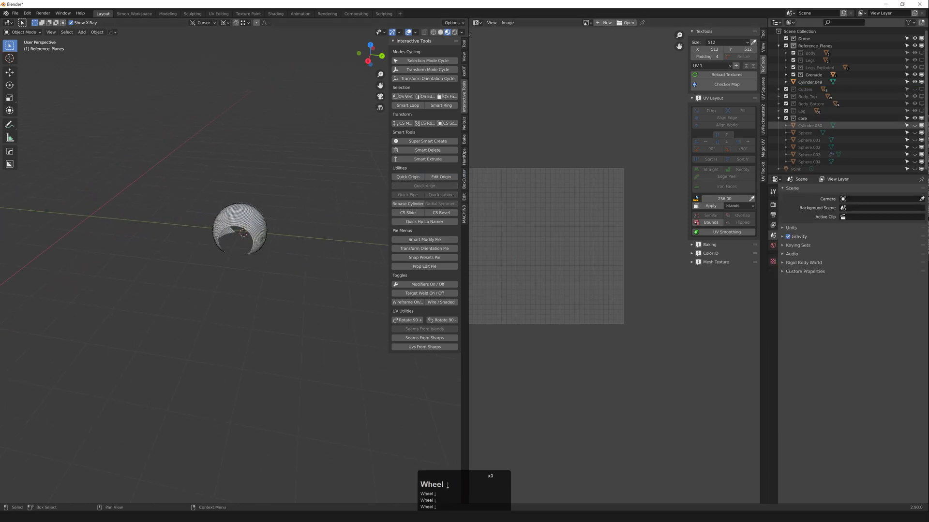
pyautogui.moveTo(256, 238); pyautogui.dragTo(273, 238, button='middle')
pyautogui.scroll(2, 229, 216)
pyautogui.moveTo(203, 221); pyautogui.dragTo(217, 224, button='middle')
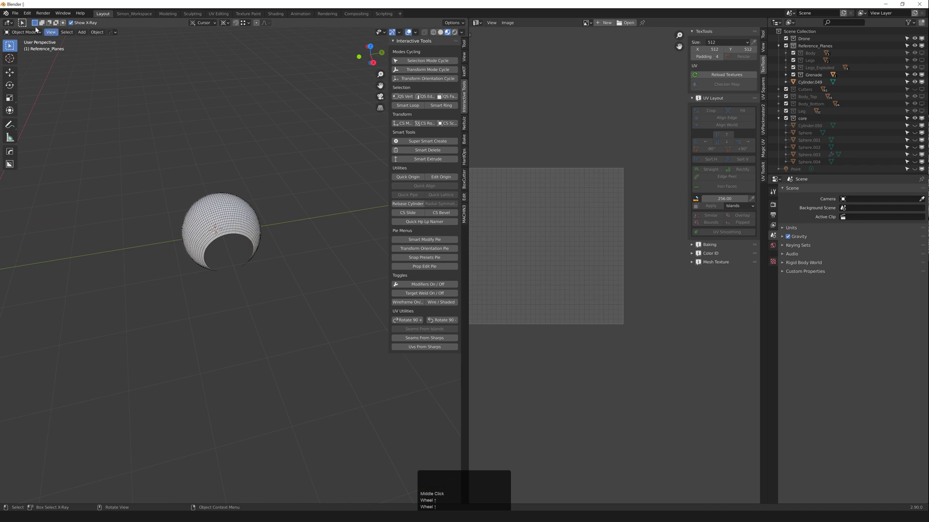
pyautogui.click(15, 13)
pyautogui.click(29, 93)
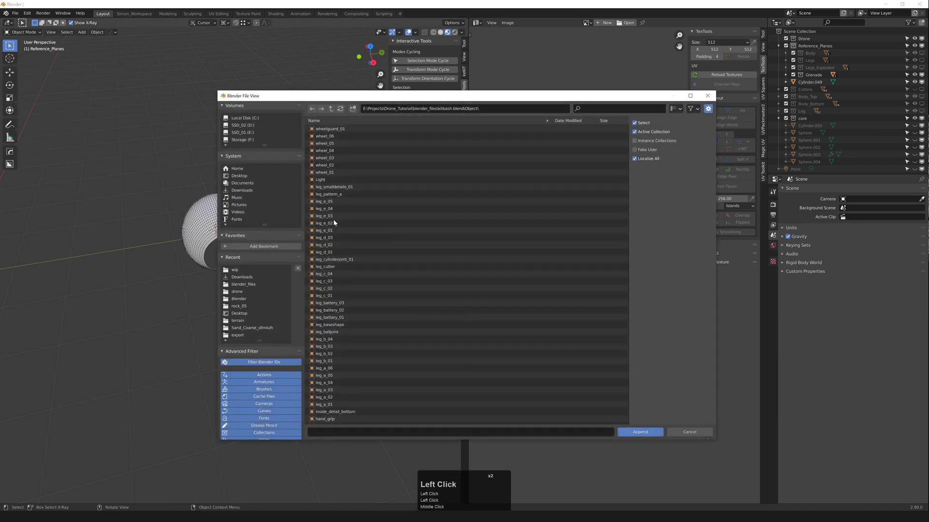
pyautogui.scroll(-9, 396, 248)
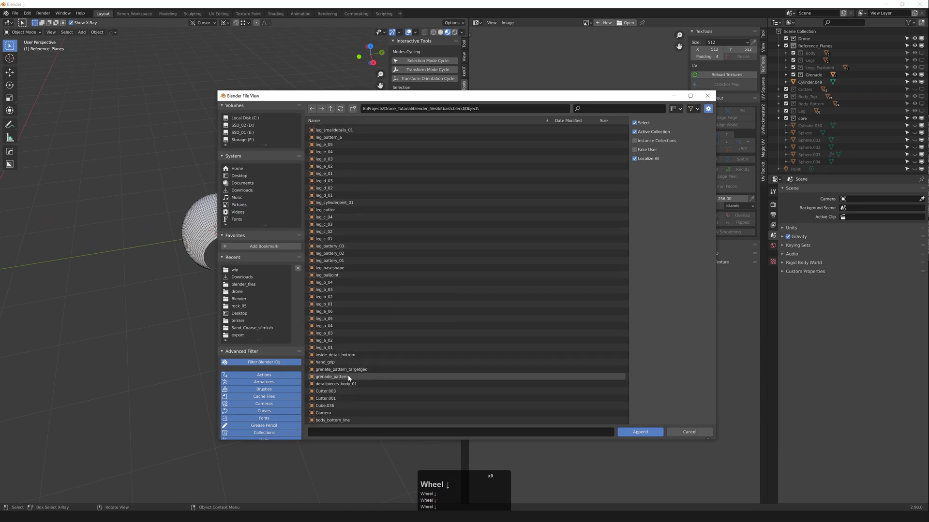
pyautogui.doubleClick(349, 377)
pyautogui.scroll(-6, 116, 196)
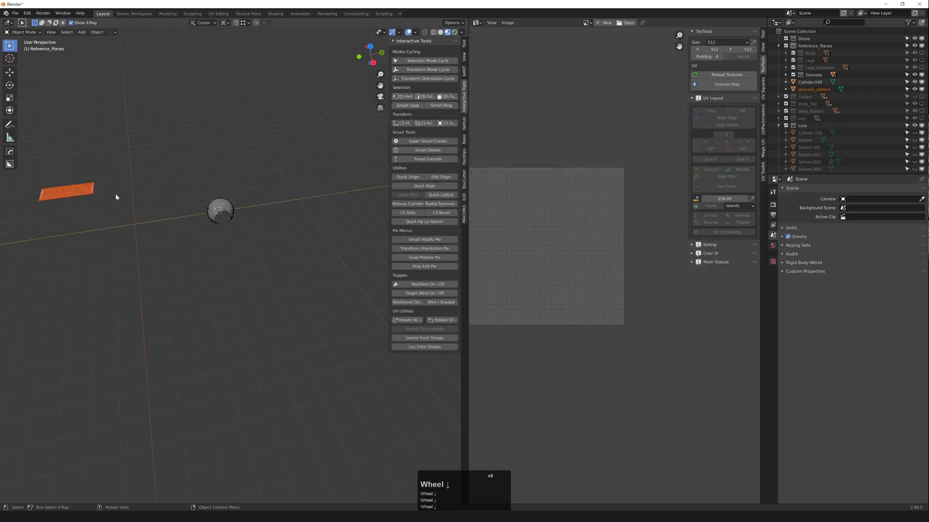
# Step: Move the grenade_pattern plate along Y, then along X, beside the sphere
pyautogui.click(85, 197)
pyautogui.press('g')
pyautogui.middleClick(159, 183)
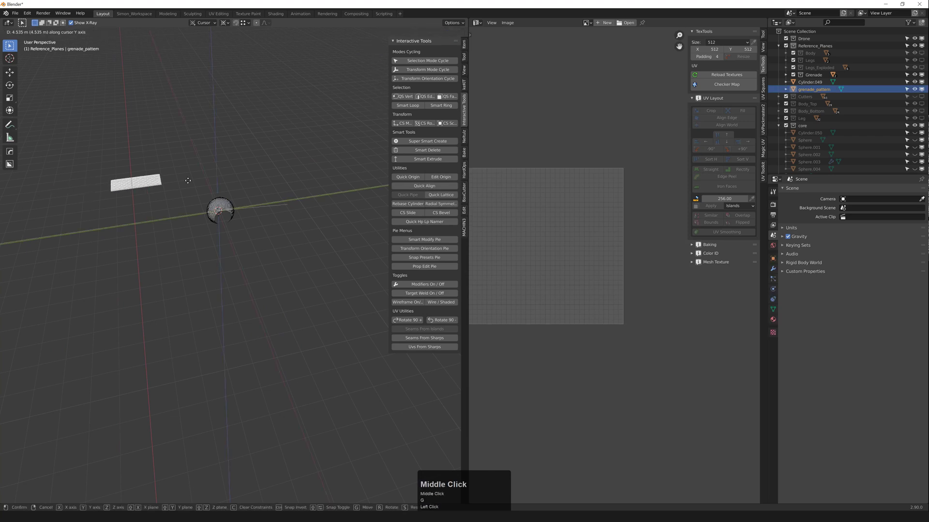
pyautogui.click(237, 176)
pyautogui.moveTo(238, 176); pyautogui.dragTo(230, 192, button='middle')
pyautogui.middleClick(219, 177)
pyautogui.click(246, 171)
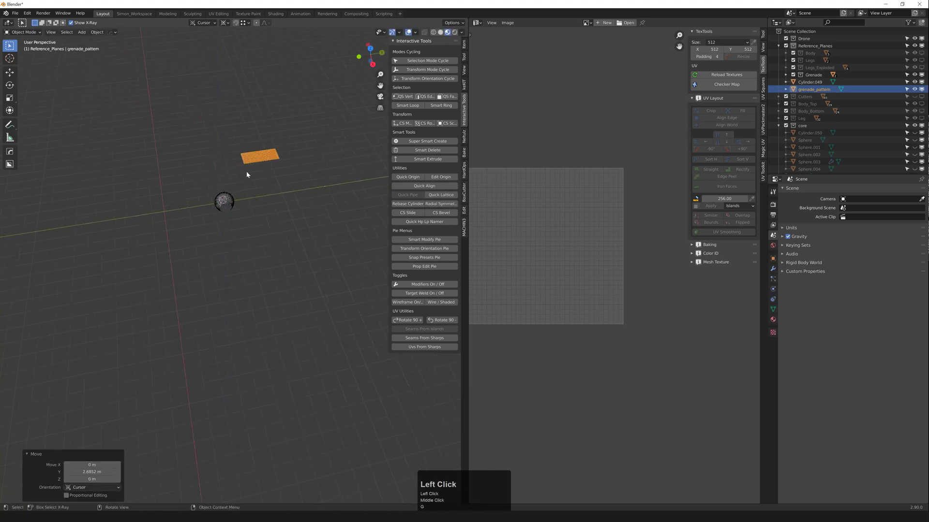
pyautogui.press('g')
pyautogui.middleClick(250, 168)
pyautogui.click(255, 155)
pyautogui.press('g')
pyautogui.middleClick(257, 166)
pyautogui.click(267, 207)
# Step: Turn off the wireframe overlay and switch the viewport to solid shading
pyautogui.scroll(5, 271, 190)
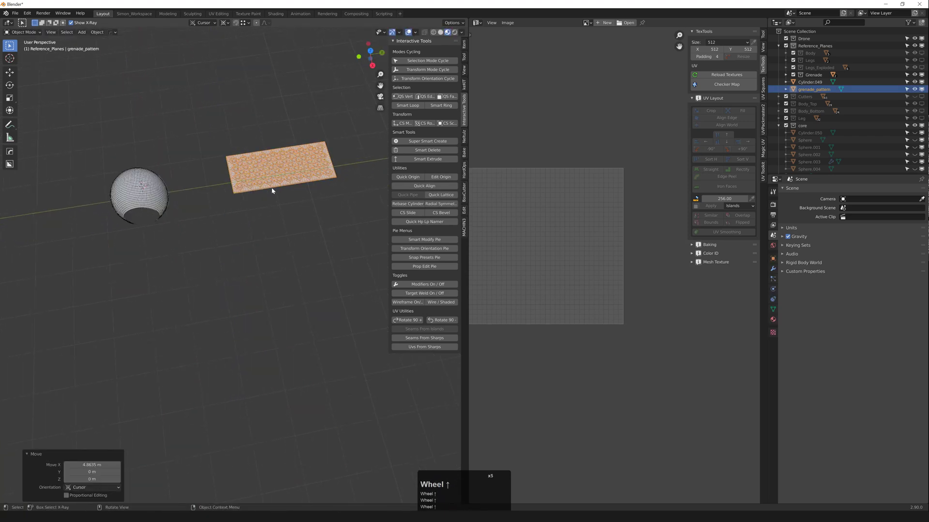
pyautogui.click(267, 171)
pyautogui.scroll(7, 269, 172)
pyautogui.scroll(-1, 265, 183)
pyautogui.press('F4')
pyautogui.moveTo(258, 201)
pyautogui.mouseDown(button='middle')
pyautogui.moveTo(254, 232)
pyautogui.moveTo(277, 196)
pyautogui.moveTo(268, 200)
pyautogui.mouseUp(button='middle')
pyautogui.scroll(-1, 277, 196)
pyautogui.press('z')
pyautogui.scroll(2, 315, 198)
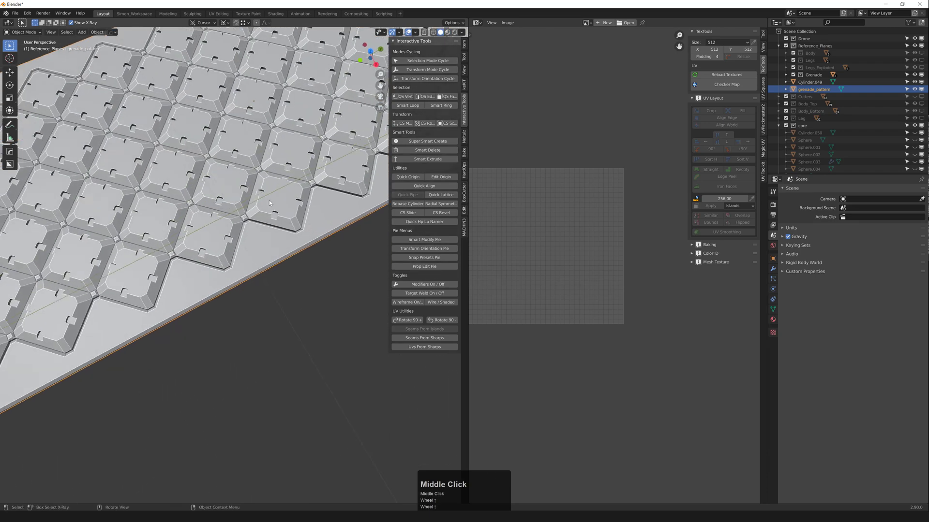
pyautogui.scroll(3, 249, 231)
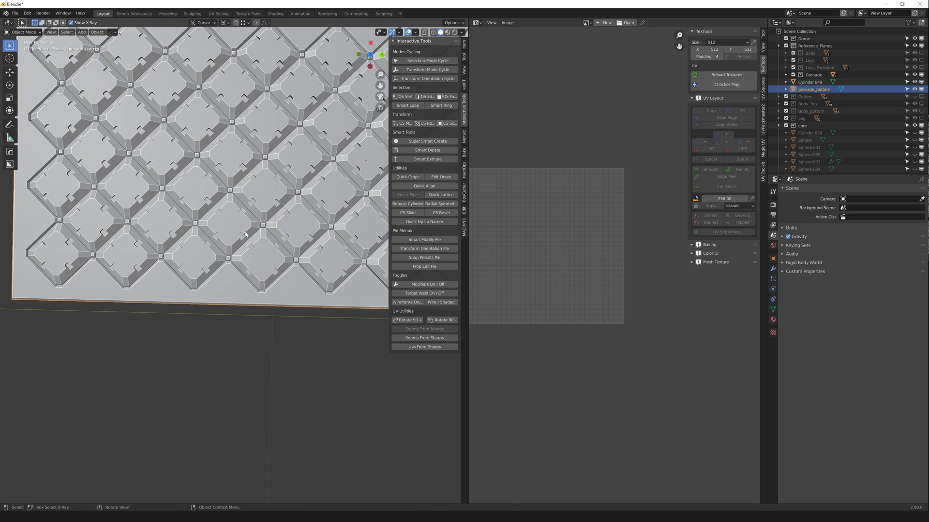
pyautogui.scroll(4, 245, 234)
# Step: Inspect the plate's faces in edit mode with face selection, then return to object mode
pyautogui.moveTo(256, 264); pyautogui.dragTo(277, 213, button='middle')
pyautogui.click(277, 213)
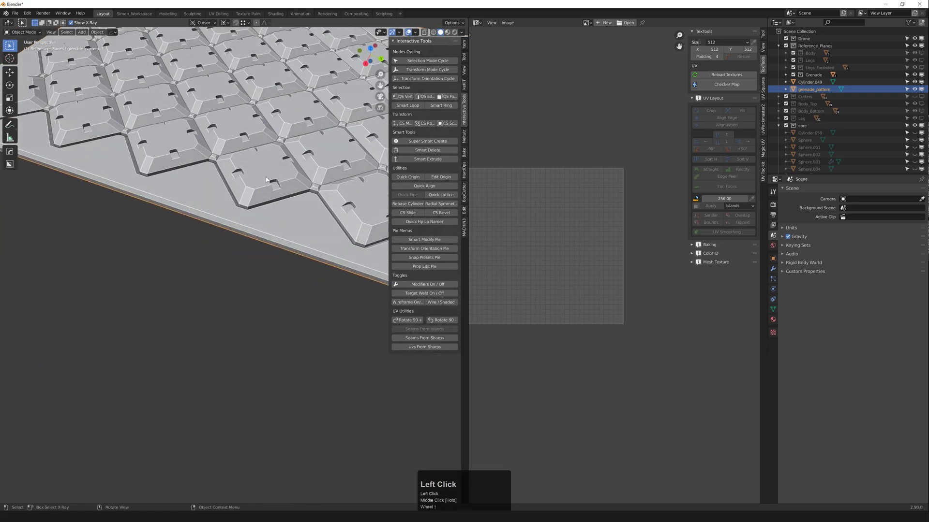
pyautogui.press('Tab')
pyautogui.press('3')
pyautogui.click(256, 157)
pyautogui.moveTo(257, 158); pyautogui.dragTo(145, 276, button='middle')
pyautogui.scroll(-2, 105, 299)
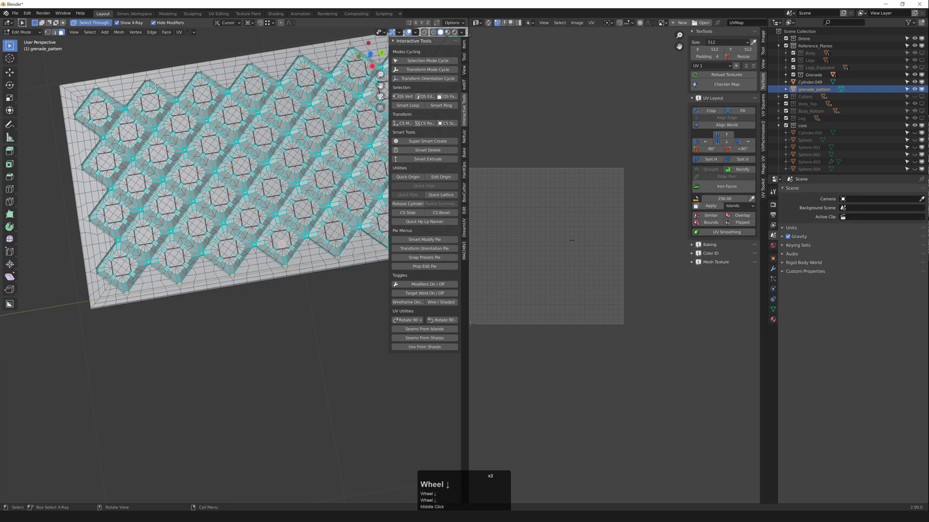
pyautogui.moveTo(156, 86); pyautogui.dragTo(244, 71, button='middle')
pyautogui.scroll(-2, 218, 145)
pyautogui.press('Tab')
# Step: Turn the wireframe overlay back on and view the plate from low and top-down angles
pyautogui.scroll(3, 228, 125)
pyautogui.press('F4')
pyautogui.scroll(-1, 216, 90)
pyautogui.scroll(2, 265, 141)
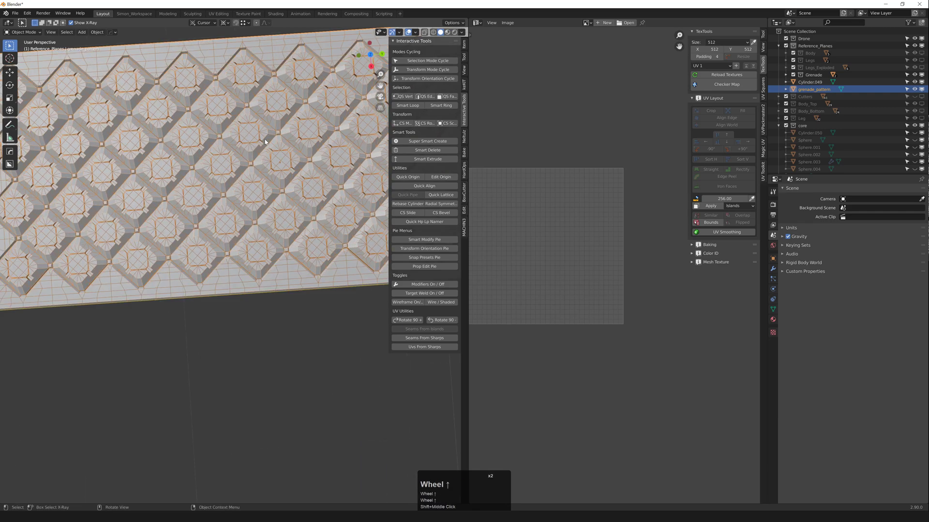
pyautogui.moveTo(293, 245); pyautogui.dragTo(230, 197, button='middle')
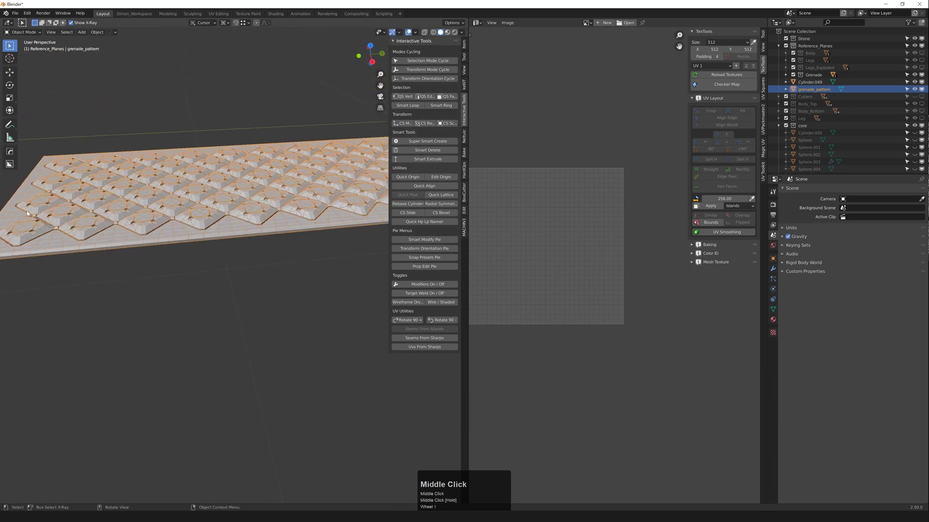
pyautogui.moveTo(110, 203); pyautogui.dragTo(121, 246, button='middle')
pyautogui.scroll(-2, 193, 184)
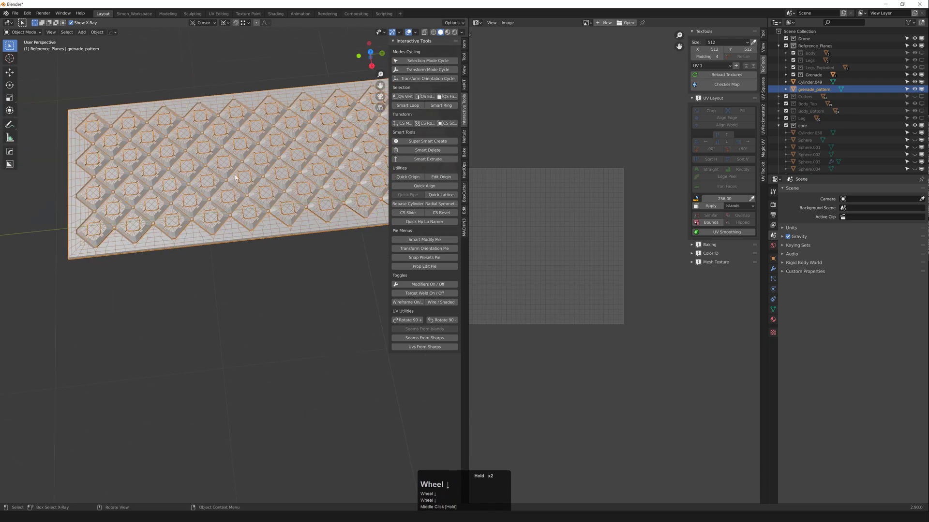
pyautogui.moveTo(230, 163); pyautogui.dragTo(231, 147, button='middle')
pyautogui.scroll(2, 244, 177)
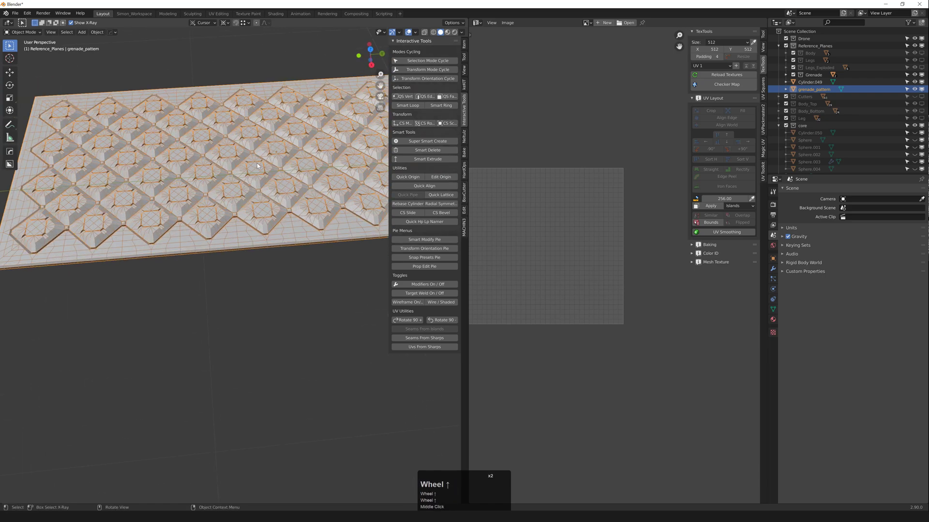
# Step: Orbit around the grenade_pattern plate, then select it and briefly check it in edit mode
pyautogui.moveTo(284, 196); pyautogui.dragTo(46, 239, button='middle')
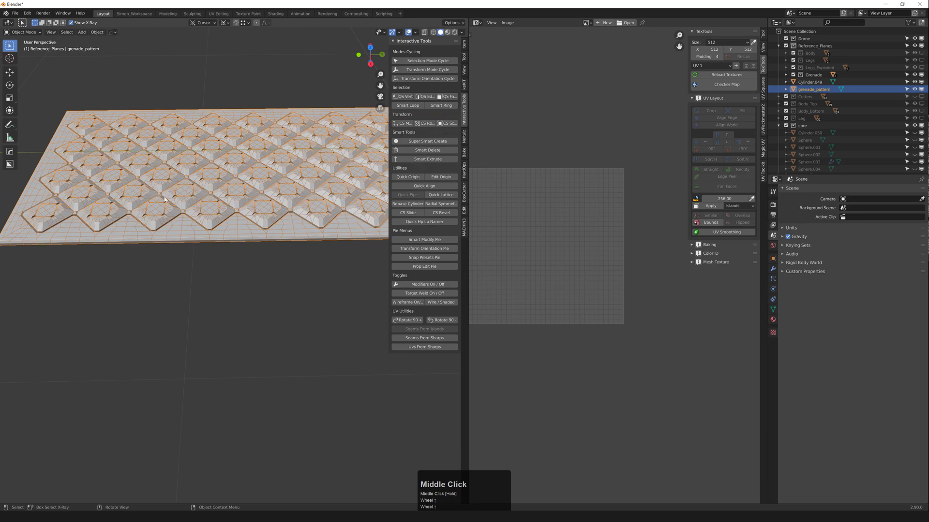
pyautogui.scroll(3, 239, 255)
pyautogui.click(303, 244)
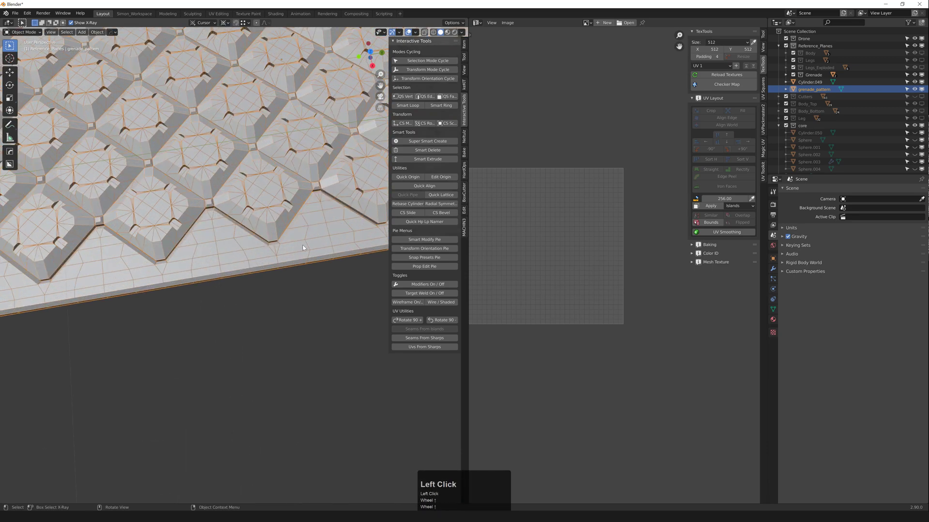
pyautogui.scroll(-1, 332, 220)
pyautogui.scroll(2, 232, 269)
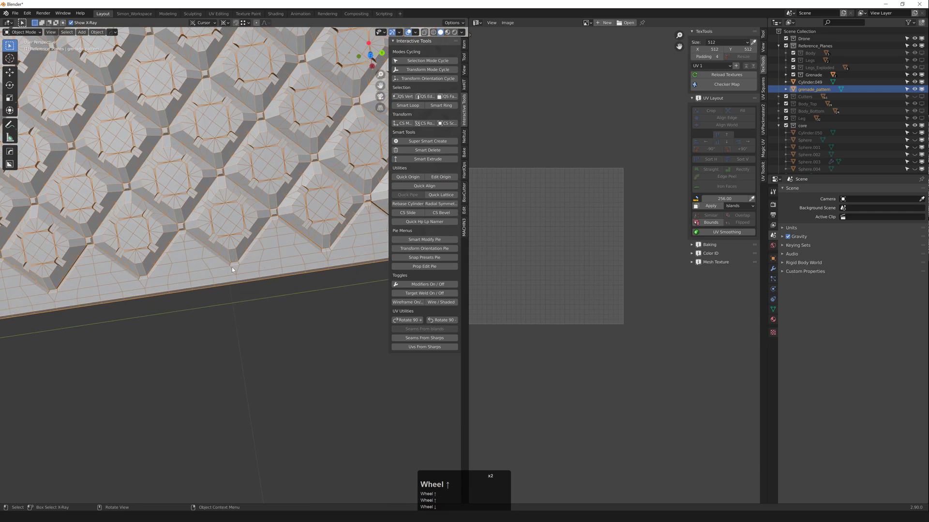
pyautogui.scroll(-4, 245, 269)
pyautogui.moveTo(207, 207); pyautogui.dragTo(130, 231, button='middle')
pyautogui.moveTo(237, 146); pyautogui.dragTo(236, 190, button='middle')
pyautogui.scroll(-4, 268, 171)
pyautogui.scroll(2, 265, 185)
pyautogui.click(258, 190)
pyautogui.press('Tab')
pyautogui.click(236, 132)
pyautogui.press('Tab')
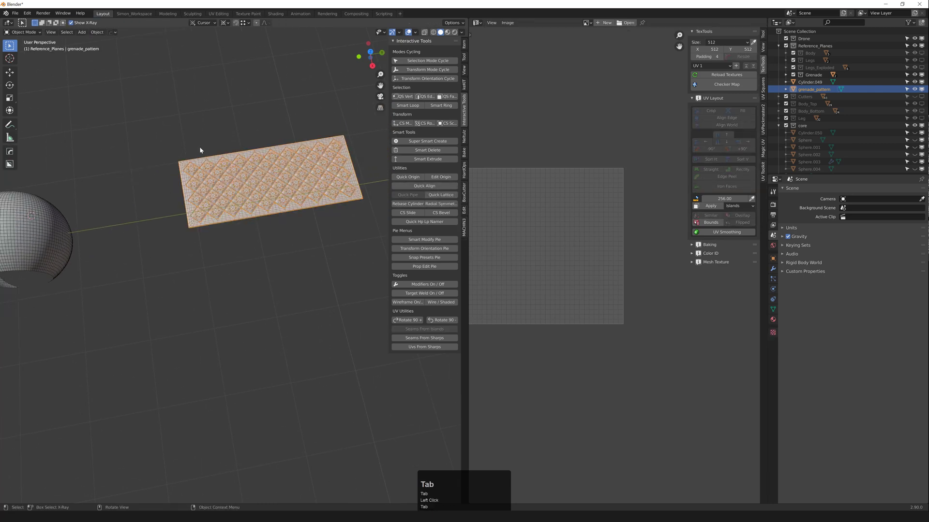
# Step: With Cylinder.049 in edit mode, run TexTools Mesh Texture > Create UV Mesh
pyautogui.keyDown('shift'); pyautogui.moveTo(54, 229); pyautogui.dragTo(157, 188, button='middle'); pyautogui.keyUp('shift')
pyautogui.click(152, 207)
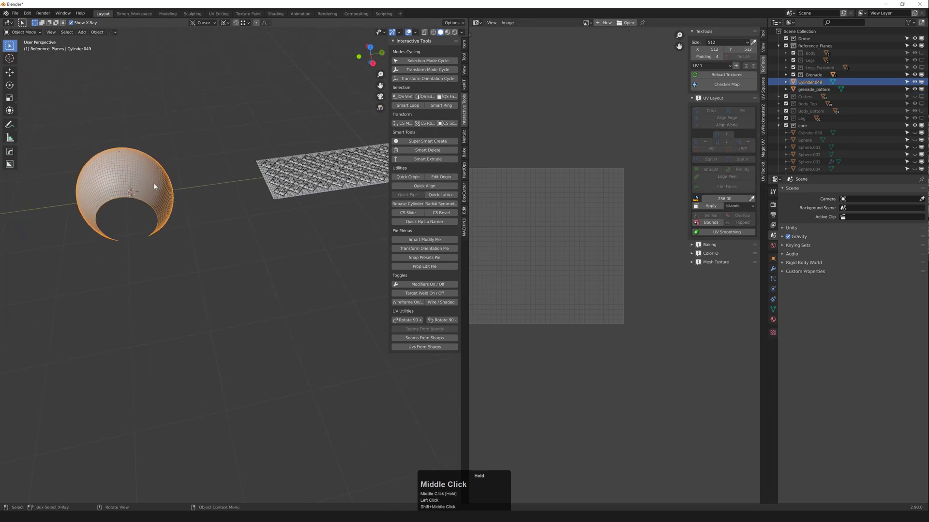
pyautogui.press('Tab')
pyautogui.moveTo(537, 214); pyautogui.dragTo(579, 209, button='middle')
pyautogui.scroll(-1, 578, 207)
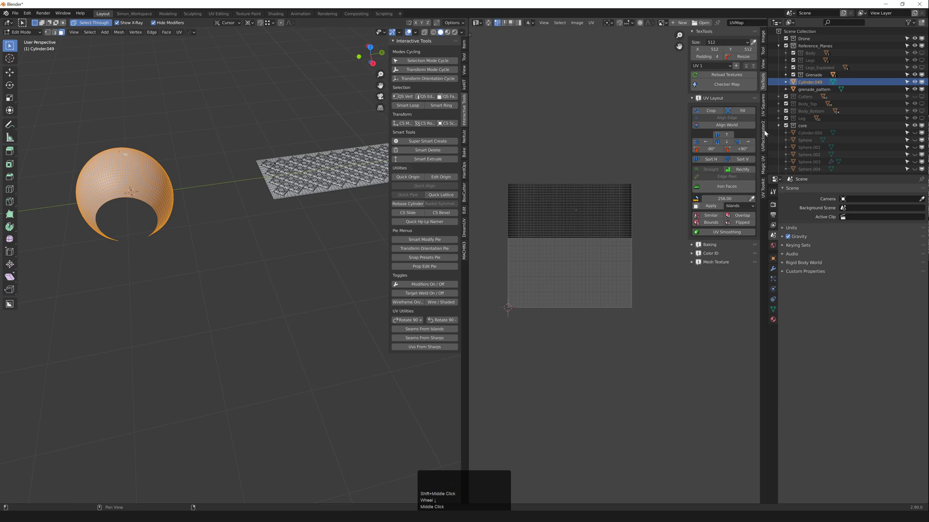
pyautogui.click(763, 80)
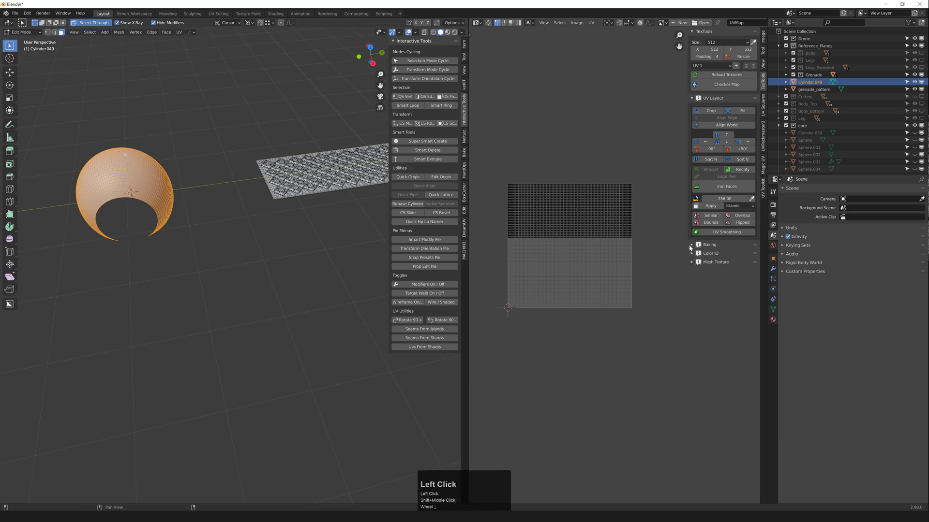
pyautogui.click(696, 262)
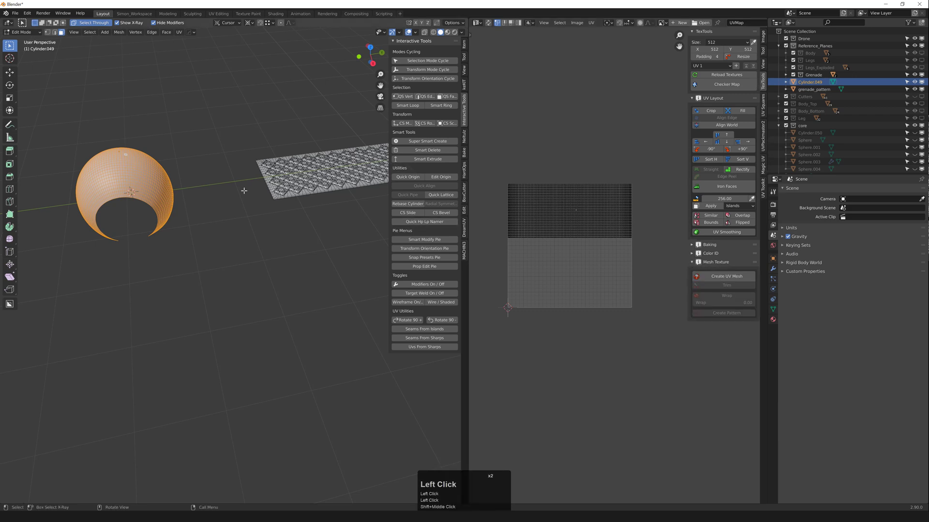
pyautogui.click(718, 277)
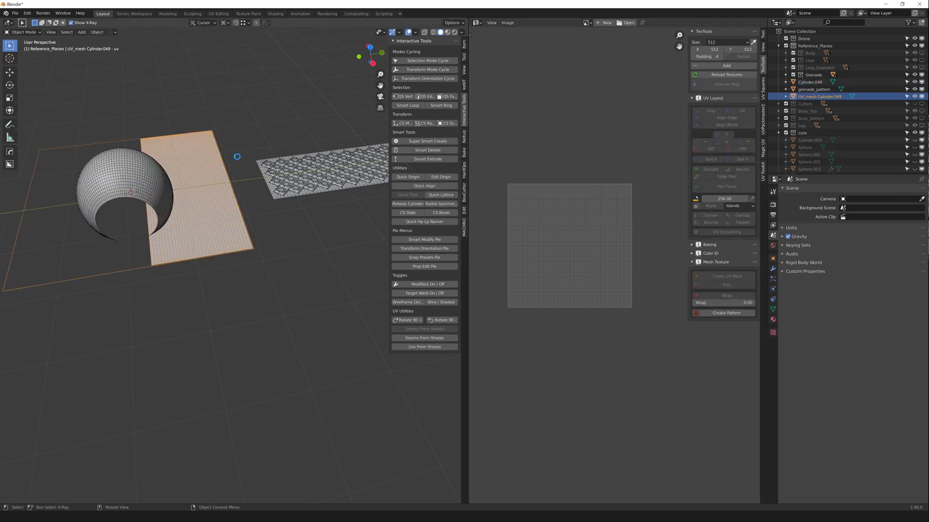
pyautogui.moveTo(249, 159); pyautogui.dragTo(245, 170, button='middle')
pyautogui.scroll(-2, 294, 164)
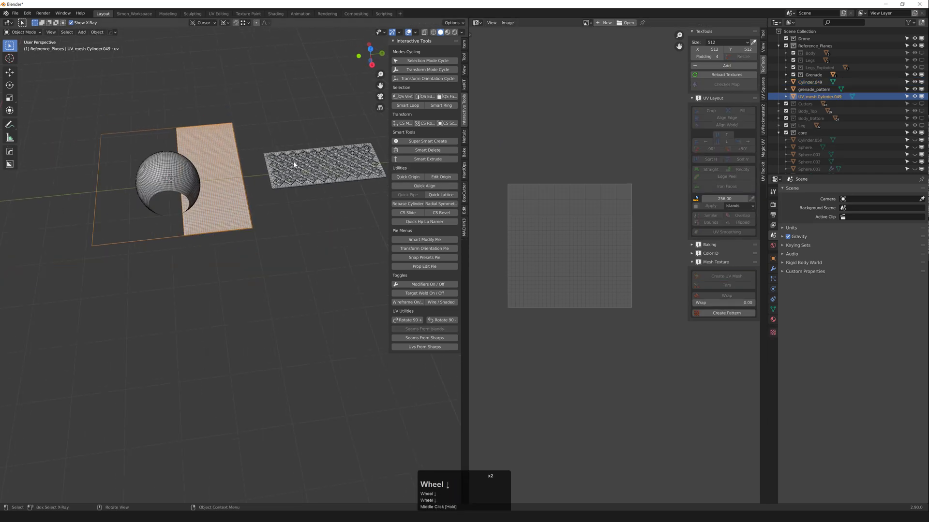
pyautogui.click(298, 163)
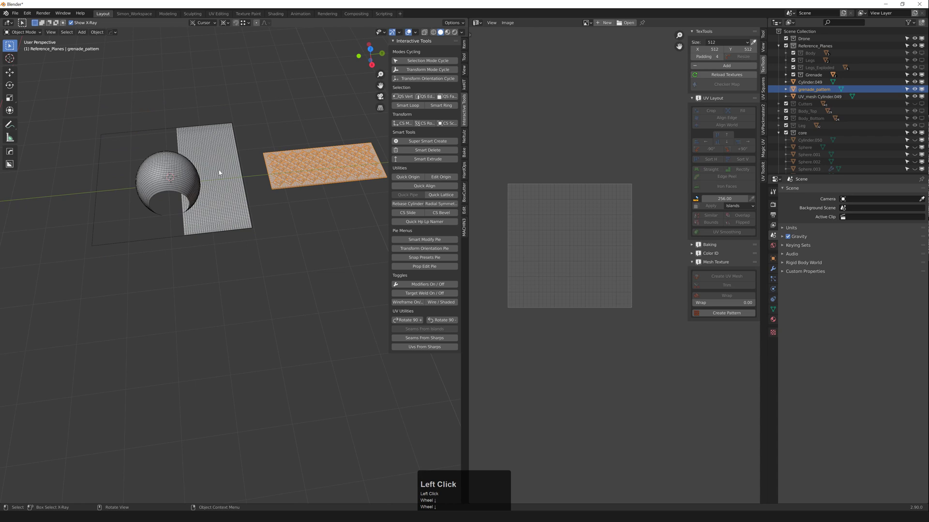
pyautogui.click(224, 167)
pyautogui.click(299, 163)
pyautogui.click(222, 169)
pyautogui.click(285, 164)
pyautogui.click(223, 167)
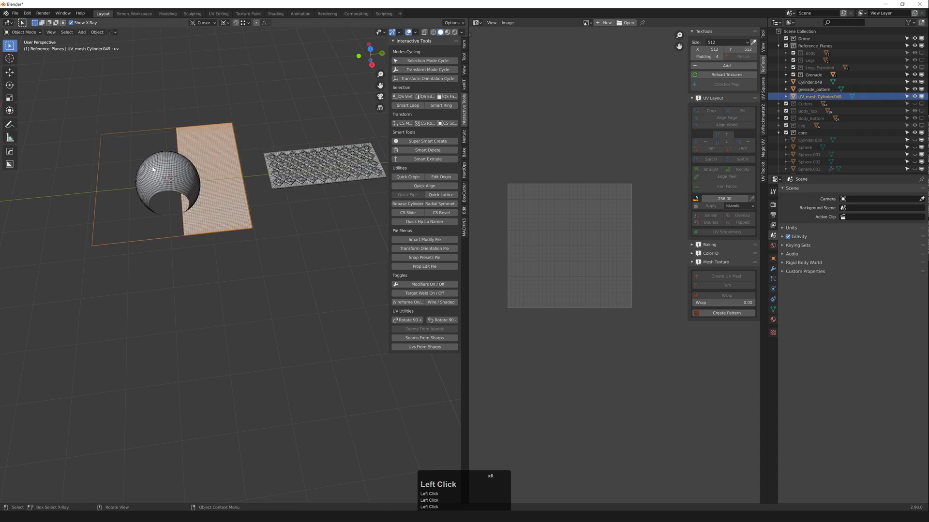
pyautogui.click(155, 170)
pyautogui.click(218, 166)
pyautogui.click(293, 165)
pyautogui.click(286, 167)
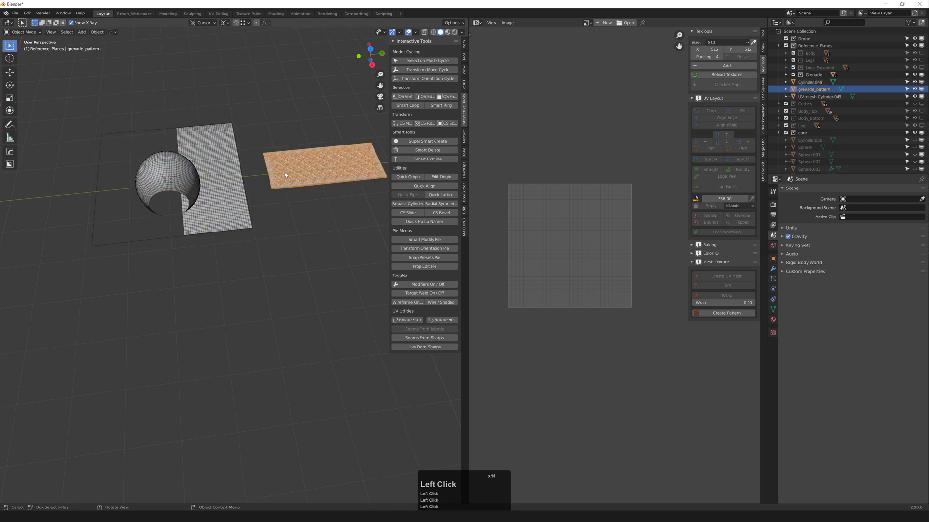
pyautogui.moveTo(284, 177); pyautogui.dragTo(229, 200, button='middle')
pyautogui.scroll(-1, 245, 182)
pyautogui.scroll(-2, 237, 193)
pyautogui.scroll(5, 256, 202)
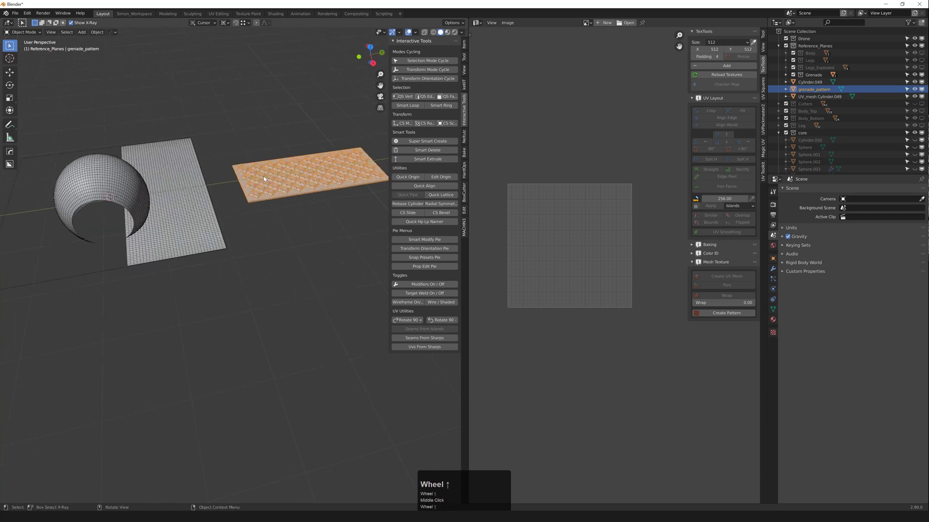
pyautogui.scroll(-3, 240, 209)
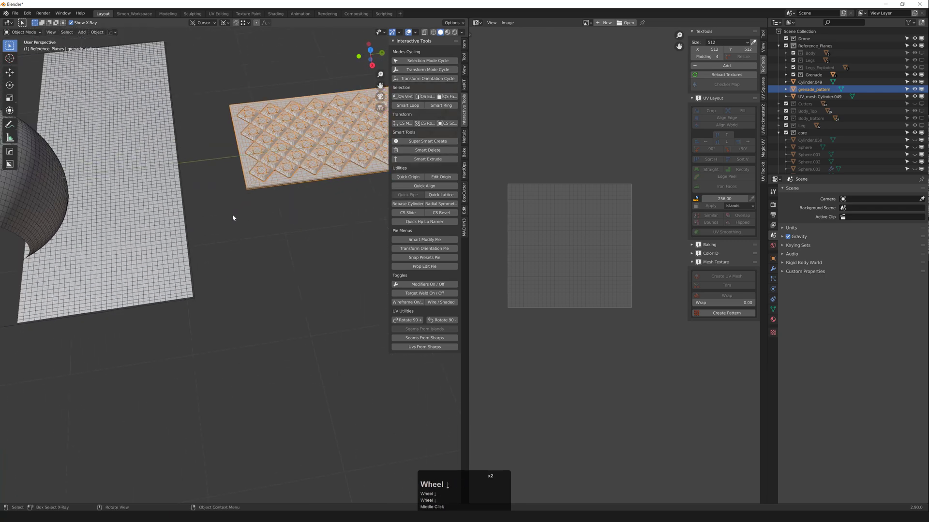
pyautogui.keyDown('shift'); pyautogui.moveTo(161, 190); pyautogui.dragTo(221, 197, button='middle'); pyautogui.keyUp('shift')
pyautogui.scroll(2, 206, 233)
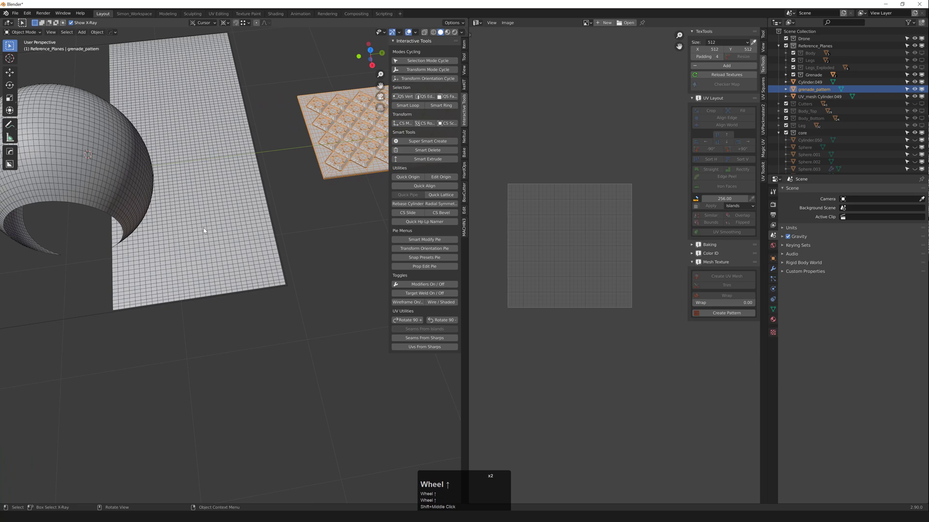
pyautogui.click(176, 157)
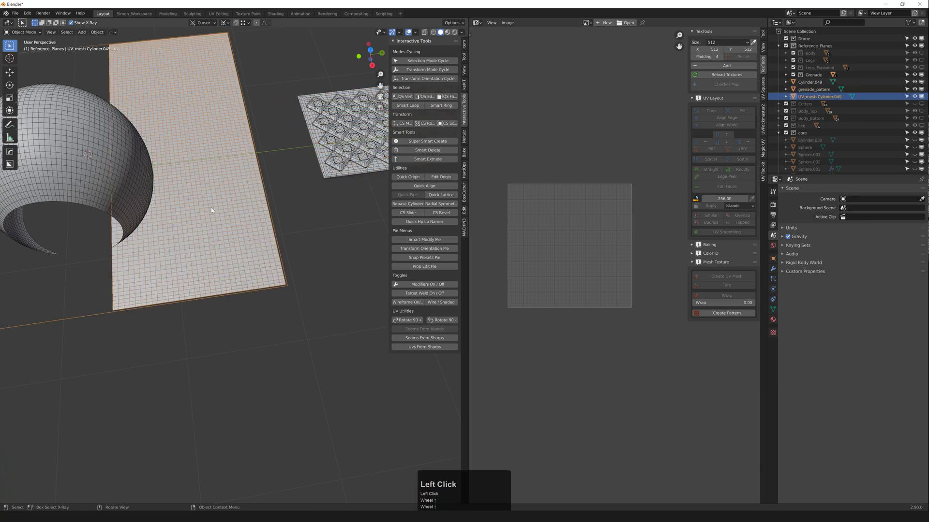
pyautogui.scroll(-2, 261, 168)
pyautogui.moveTo(255, 178); pyautogui.dragTo(129, 157, button='middle')
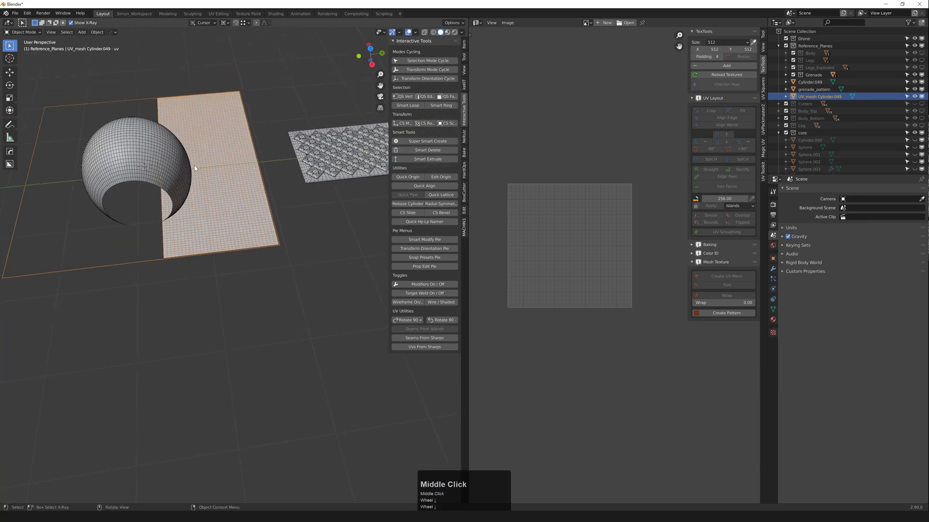
pyautogui.click(128, 158)
pyautogui.press('Tab')
pyautogui.scroll(3, 516, 192)
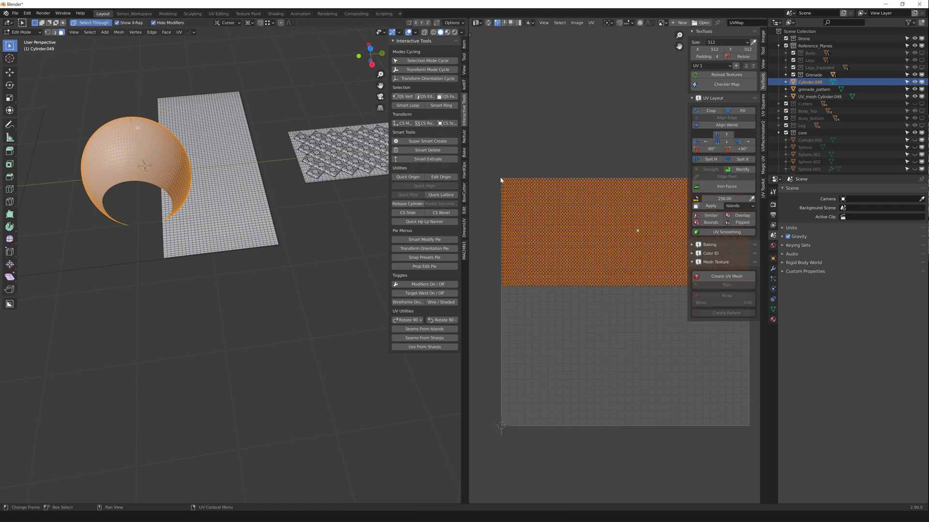
pyautogui.scroll(-2, 334, 153)
pyautogui.press('Tab')
pyautogui.click(334, 153)
pyautogui.click(257, 151)
pyautogui.click(316, 152)
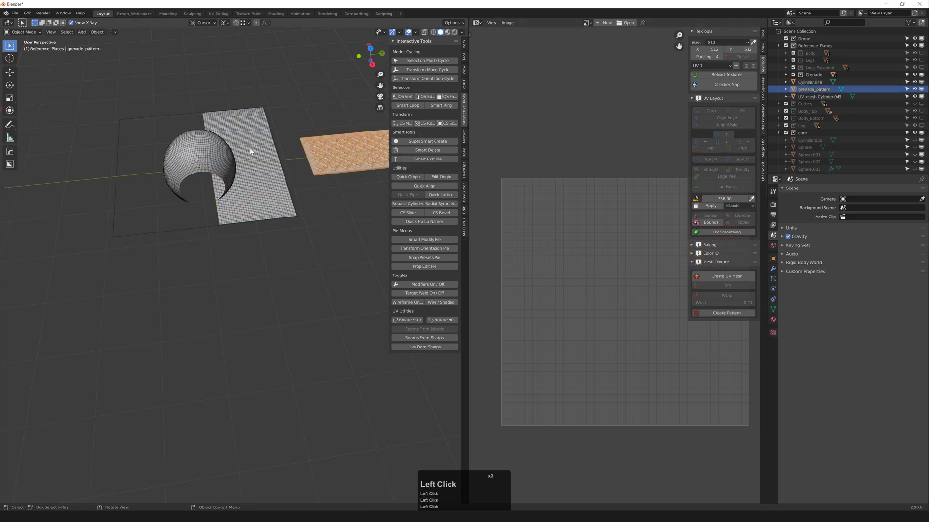
pyautogui.click(250, 151)
pyautogui.scroll(3, 336, 156)
pyautogui.moveTo(334, 155); pyautogui.dragTo(326, 165, button='middle')
pyautogui.click(138, 161)
pyautogui.press('Tab')
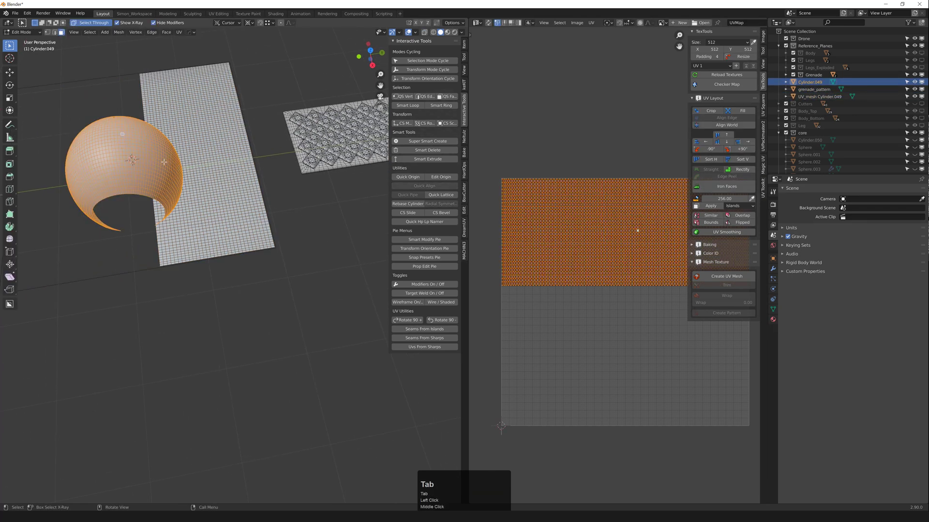
pyautogui.scroll(-4, 576, 163)
pyautogui.moveTo(563, 172); pyautogui.dragTo(526, 173, button='middle')
pyautogui.scroll(3, 503, 162)
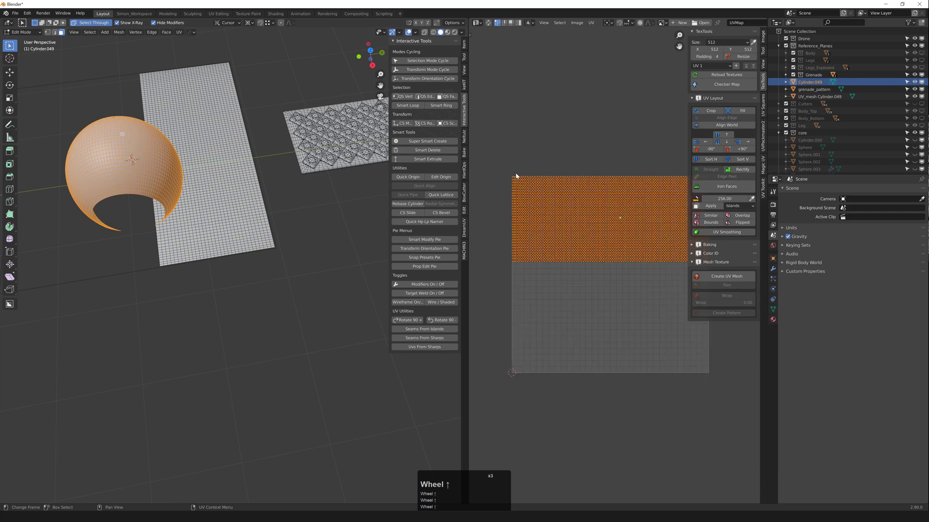
pyautogui.scroll(-2, 502, 175)
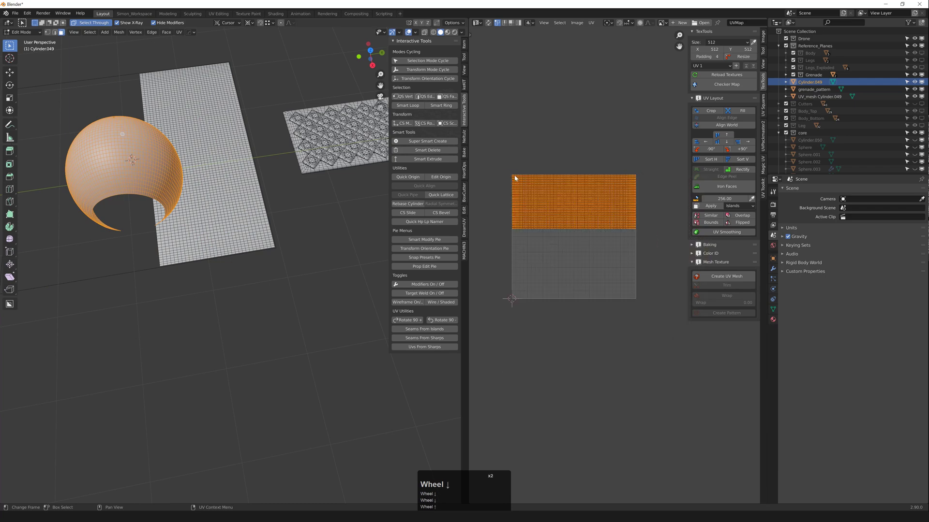
pyautogui.scroll(5, 532, 188)
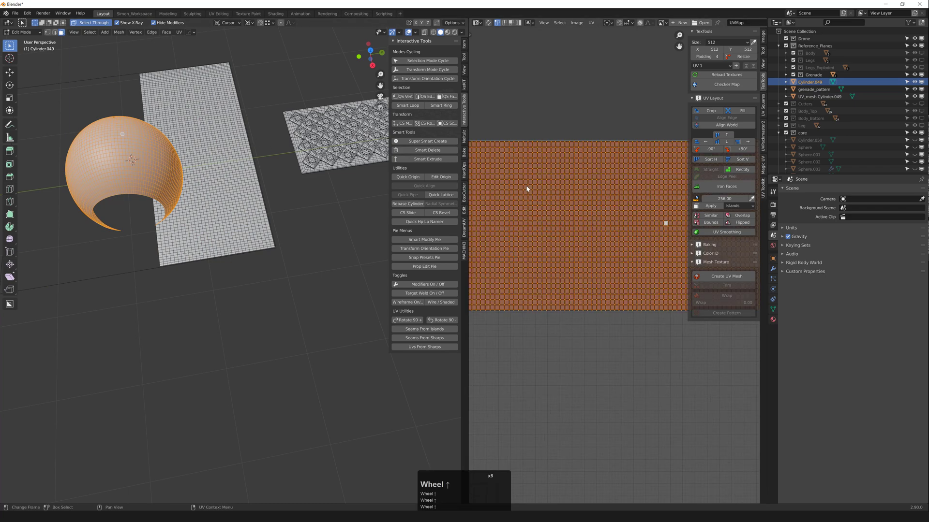
pyautogui.scroll(3, 227, 194)
pyautogui.press('Tab')
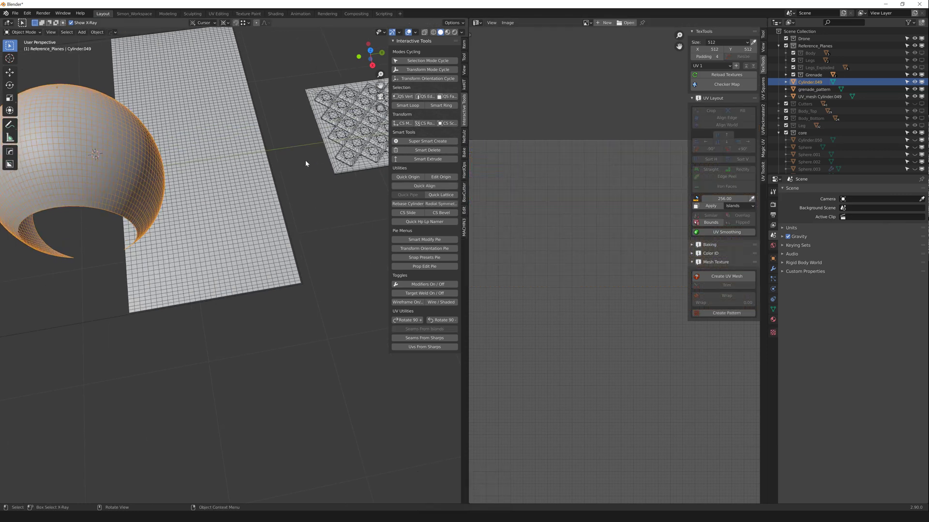
# Step: Select both the grenade pattern and UV mesh planes and hide the core sphere with Shift+H
pyautogui.scroll(-2, 306, 161)
pyautogui.keyDown('shift'); pyautogui.moveTo(279, 185); pyautogui.dragTo(308, 148, button='middle'); pyautogui.keyUp('shift')
pyautogui.middleClick(308, 148)
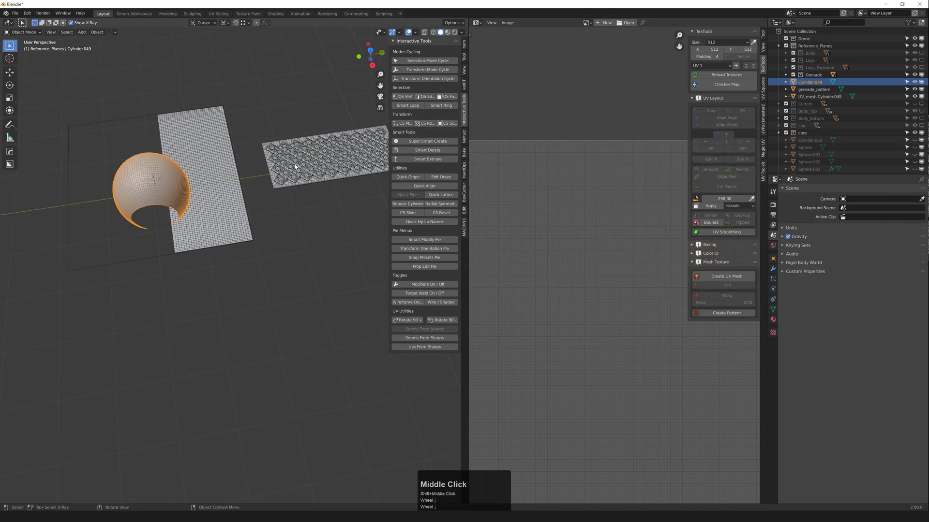
pyautogui.scroll(2, 296, 165)
pyautogui.moveTo(332, 179); pyautogui.dragTo(252, 163, button='middle')
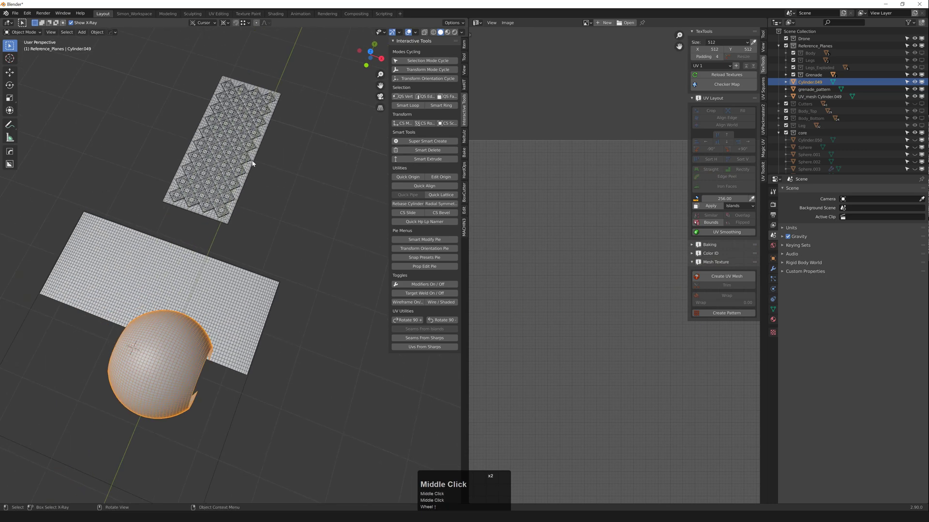
pyautogui.moveTo(319, 170); pyautogui.dragTo(269, 183, button='middle')
pyautogui.click(268, 184)
pyautogui.moveTo(232, 222); pyautogui.dragTo(220, 204, button='middle')
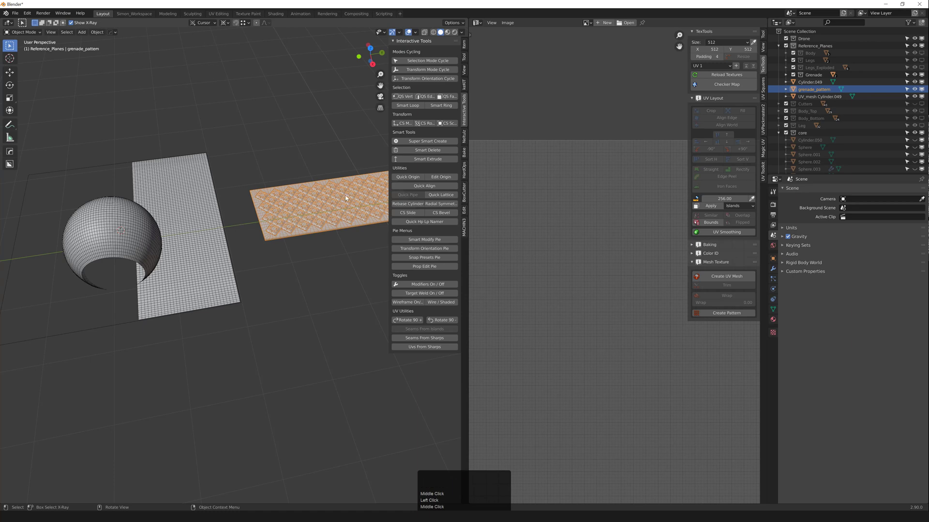
pyautogui.keyDown('shift'); pyautogui.click(194, 255); pyautogui.keyUp('shift')
pyautogui.hotkey('shift', 'h')
# Step: Select the grenade pattern plane alone and adjust a vertex loop in Edit Mode with Alt+S
pyautogui.click(284, 218)
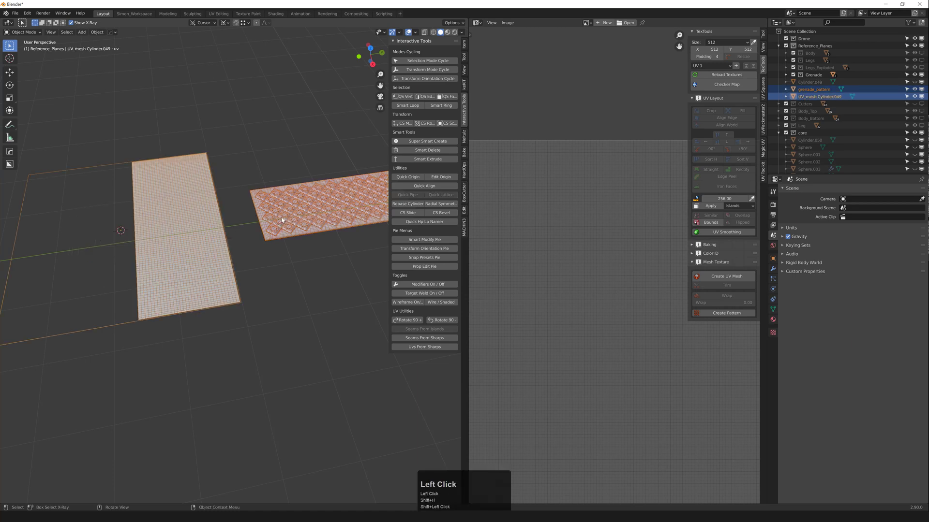
pyautogui.scroll(7, 255, 236)
pyautogui.press('1')
pyautogui.click(272, 222)
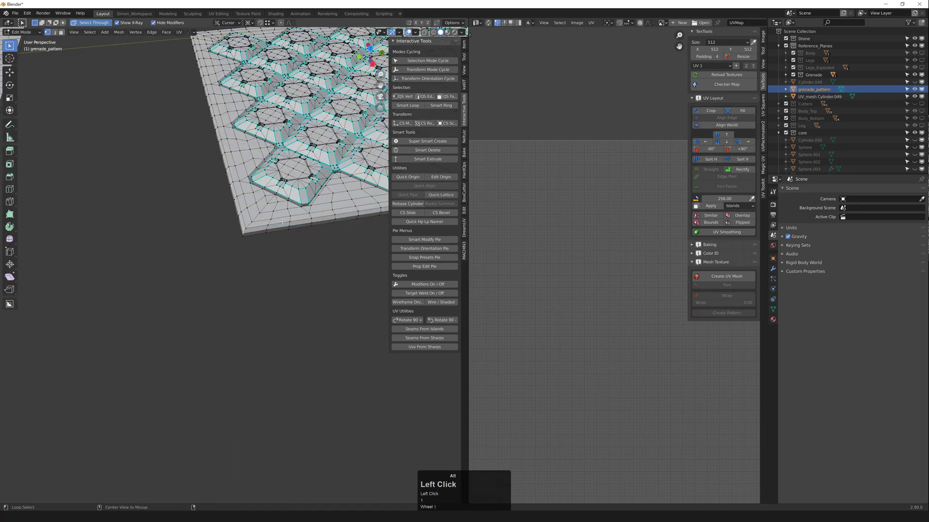
pyautogui.hotkey('alt', 's')
pyautogui.press('Tab')
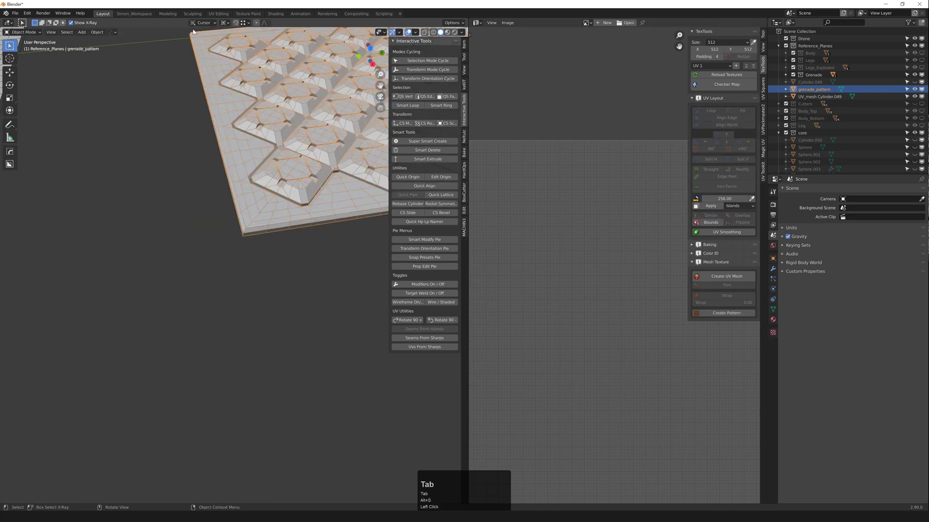
pyautogui.press('1')
# Step: Drop the pattern plane onto the UV mesh plane and rotate it 90° around Z
pyautogui.scroll(-5, 230, 196)
pyautogui.keyDown('shift'); pyautogui.moveTo(244, 212); pyautogui.dragTo(382, 163, button='middle'); pyautogui.keyUp('shift')
pyautogui.press('g')
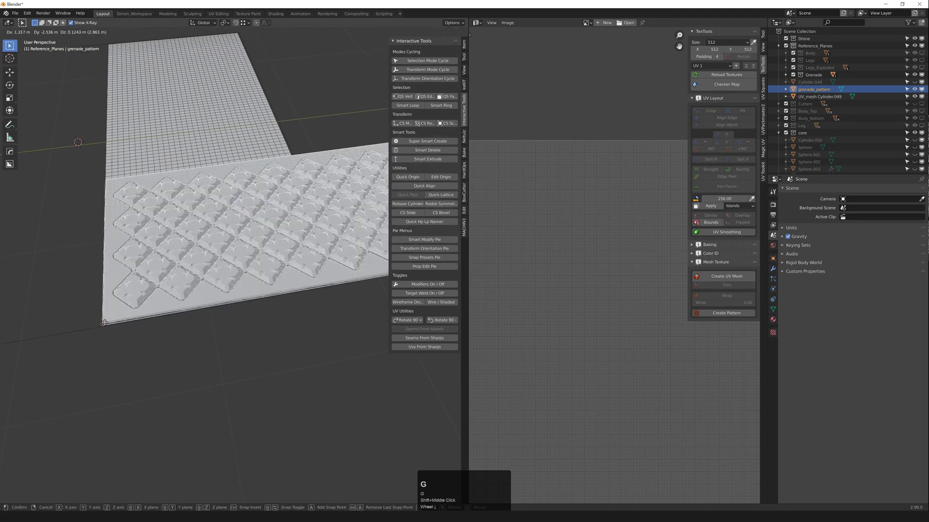
pyautogui.keyDown('ctrl'); pyautogui.click(308, 328); pyautogui.keyUp('ctrl')
pyautogui.press('r')
pyautogui.press('z')
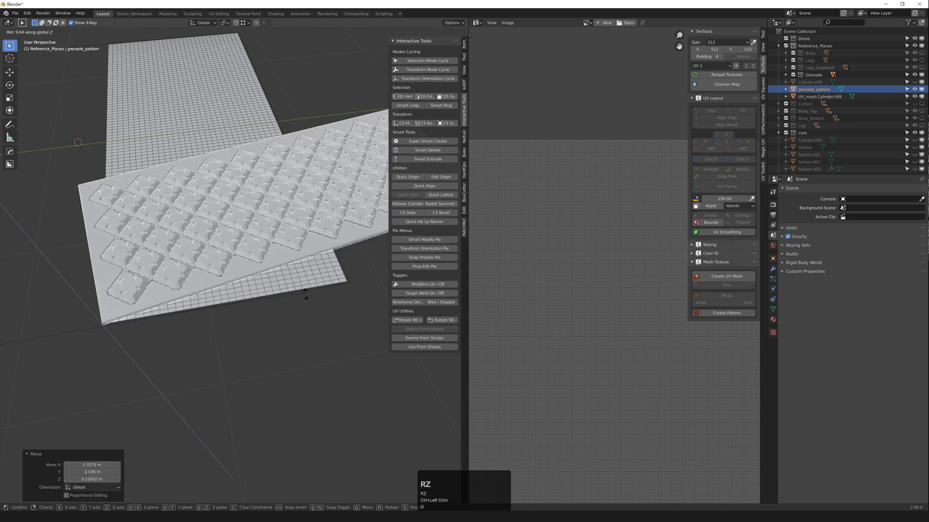
pyautogui.press('ctrl')
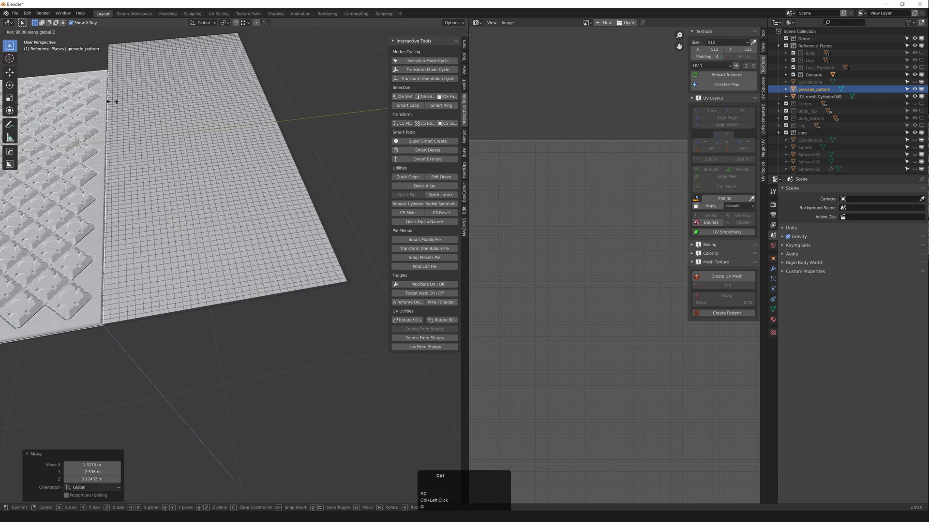
pyautogui.keyDown('ctrl'); pyautogui.click(114, 98); pyautogui.keyUp('ctrl')
# Step: Move the rotated pattern into its place on the UV mesh plane, undoing an axis-locked move
pyautogui.press('g')
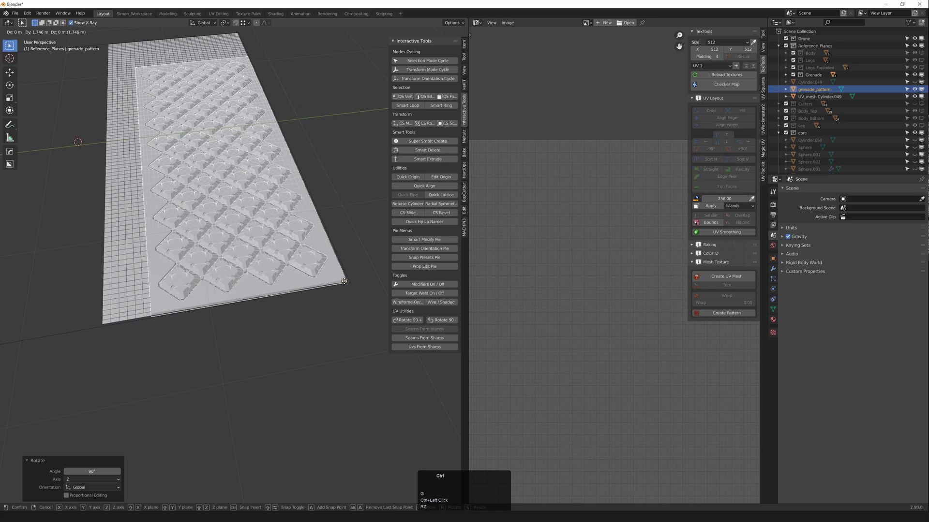
pyautogui.click(343, 282)
pyautogui.scroll(-4, 335, 267)
pyautogui.moveTo(342, 243); pyautogui.dragTo(334, 206, button='middle')
pyautogui.press('g')
pyautogui.middleClick(336, 234)
pyautogui.click(334, 241)
pyautogui.hotkey('ctrl', 'z')
# Step: Move the pattern plane vertically to set its height just over the UV mesh plane
pyautogui.keyDown('shift'); pyautogui.moveTo(333, 205); pyautogui.dragTo(320, 261, button='middle'); pyautogui.keyUp('shift')
pyautogui.press('g')
pyautogui.middleClick(328, 213)
pyautogui.click(333, 171)
pyautogui.press('z')
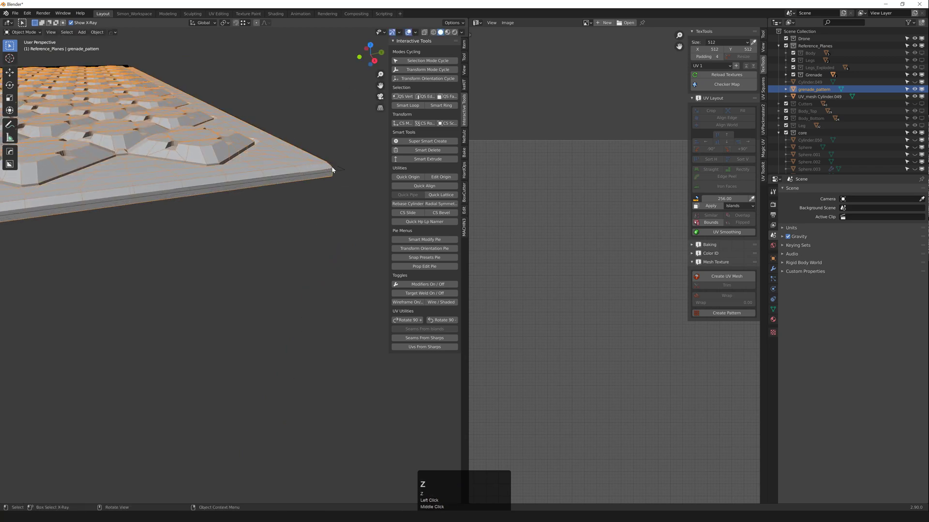
# Step: Switch to a top orthographic view to check the pattern's alignment
pyautogui.moveTo(280, 190); pyautogui.dragTo(298, 225, button='middle')
pyautogui.press('`')
pyautogui.scroll(-2, 260, 220)
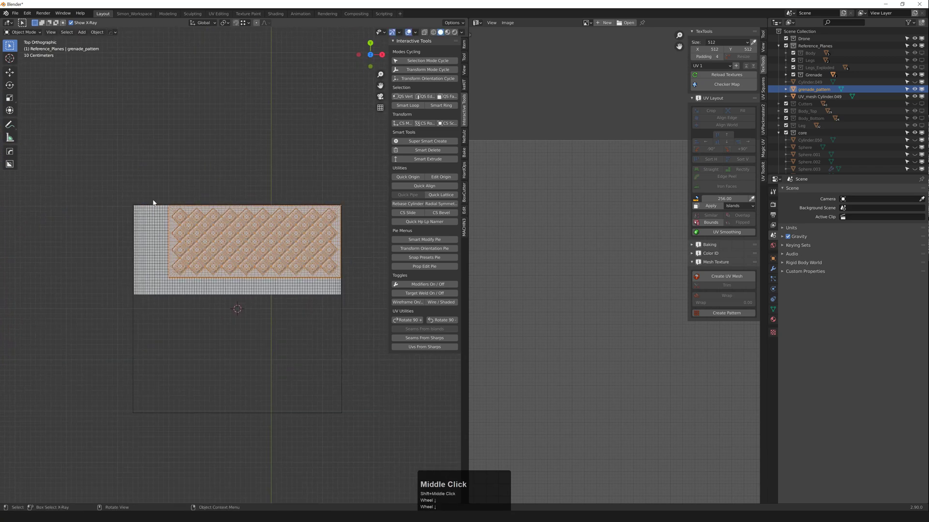
pyautogui.scroll(2, 154, 245)
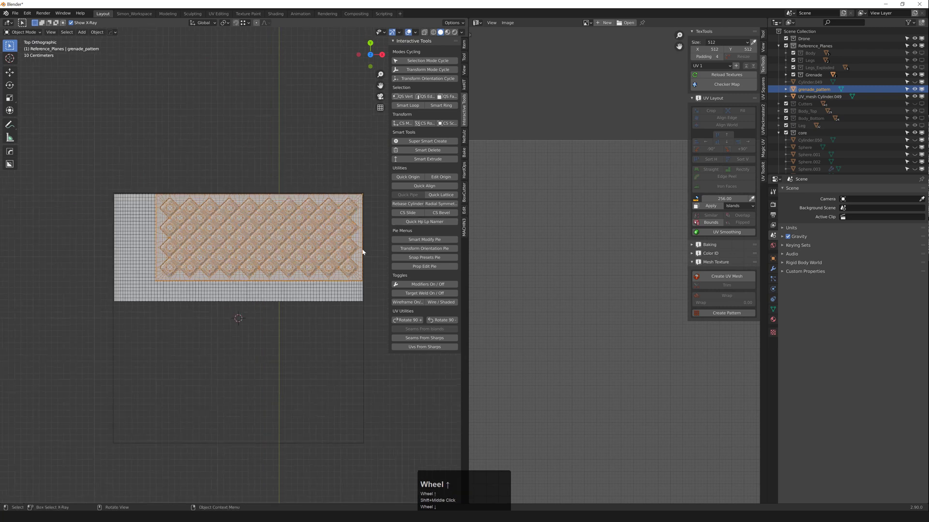
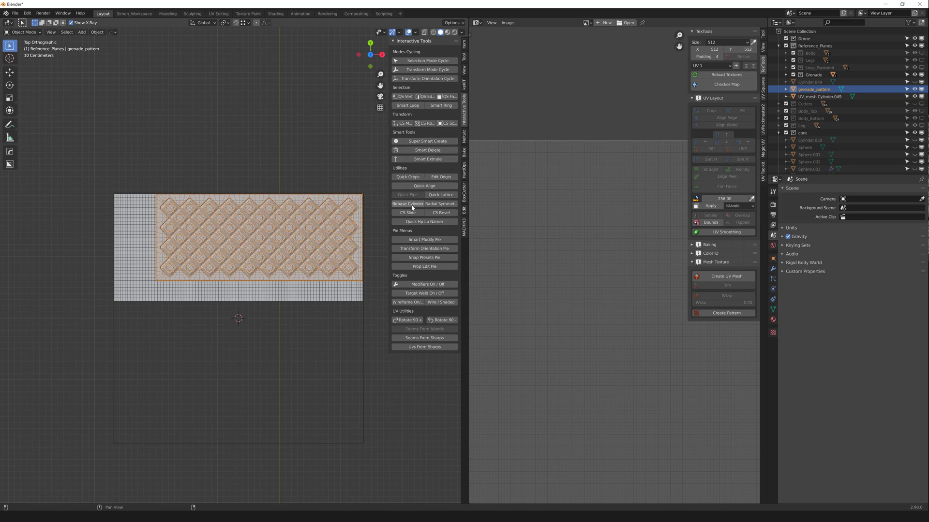
# Step: Add a Quick Lattice around grenade_pattern and box-select the lattice's left-edge points
pyautogui.click(441, 195)
pyautogui.moveTo(117, 142); pyautogui.dragTo(179, 341)
pyautogui.scroll(5, 158, 205)
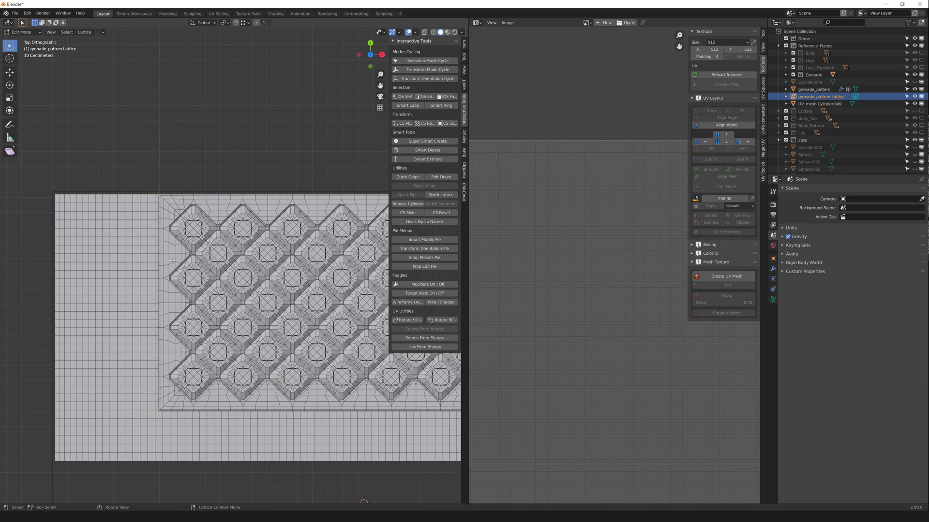
# Step: Move the lattice's left-edge points −0.675 m along X to stretch the plate left
pyautogui.press('g')
pyautogui.middleClick(177, 233)
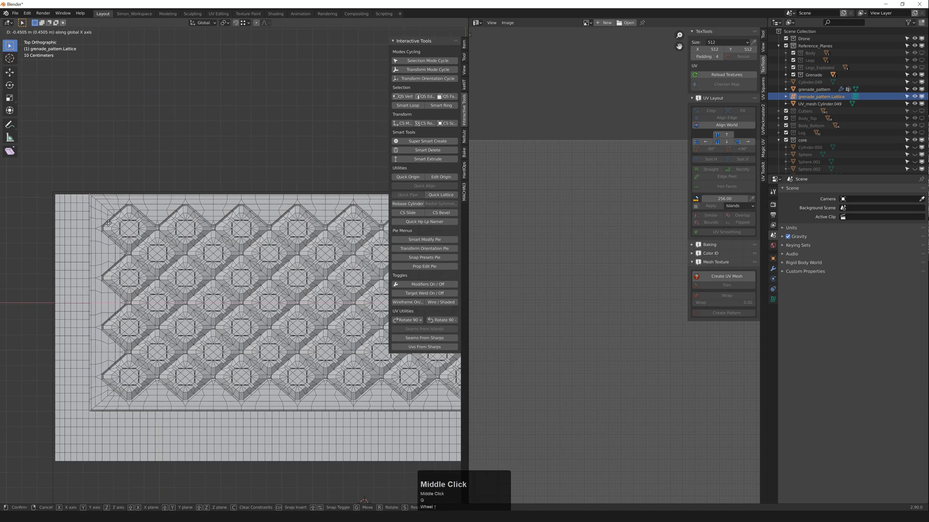
pyautogui.press('ctrl')
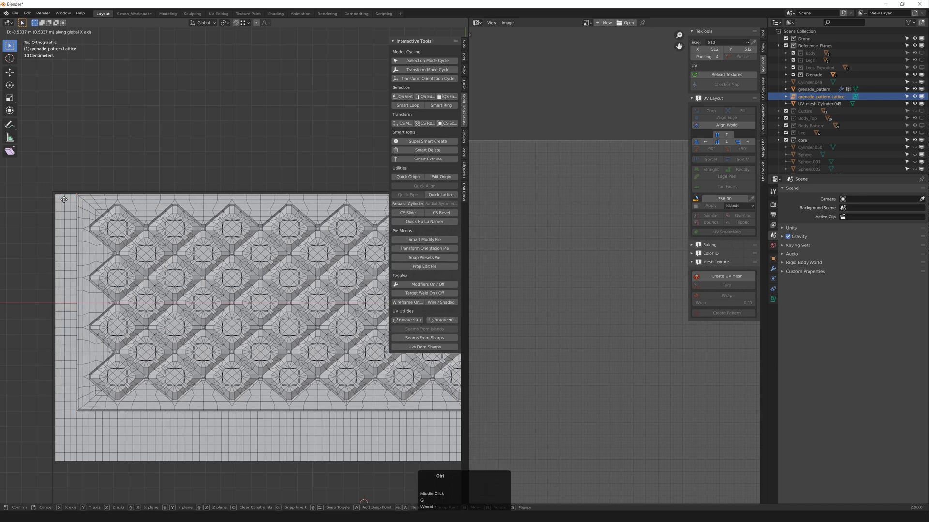
pyautogui.click(53, 195)
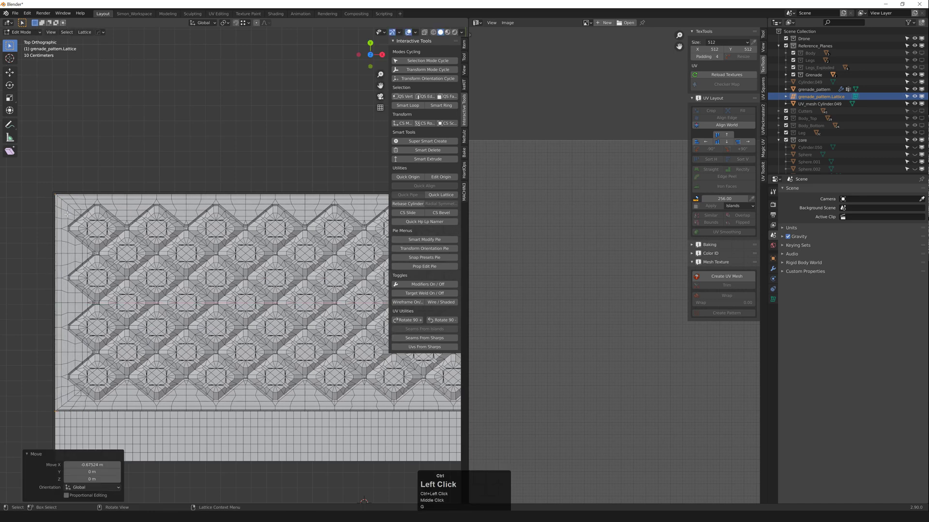
pyautogui.scroll(-4, 73, 213)
pyautogui.keyDown('shift'); pyautogui.moveTo(73, 213); pyautogui.dragTo(76, 187, button='middle'); pyautogui.keyUp('shift')
pyautogui.scroll(-2, 140, 278)
# Step: Shift the lattice's middle row −0.327 m along Y, then return to Object Mode on the plate
pyautogui.moveTo(55, 259); pyautogui.dragTo(351, 335)
pyautogui.scroll(3, 256, 306)
pyautogui.scroll(1, 256, 305)
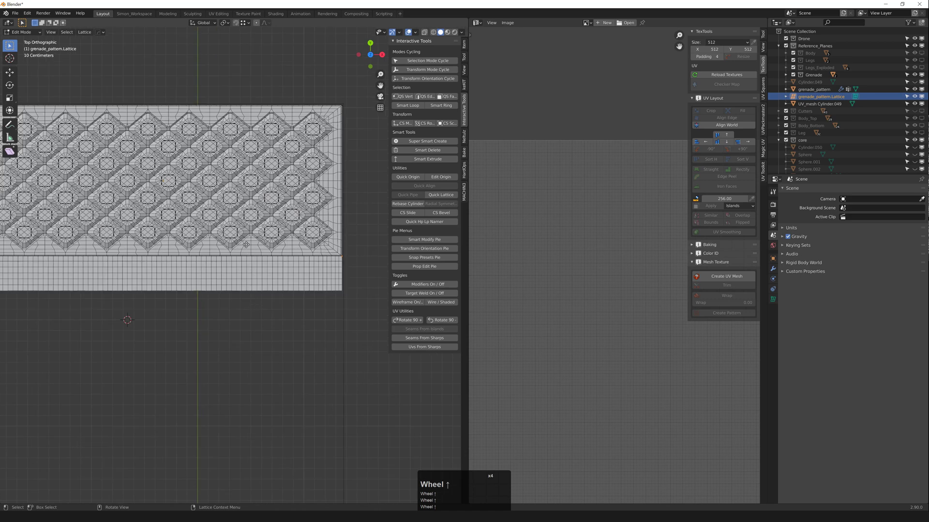
pyautogui.press('g')
pyautogui.middleClick(281, 303)
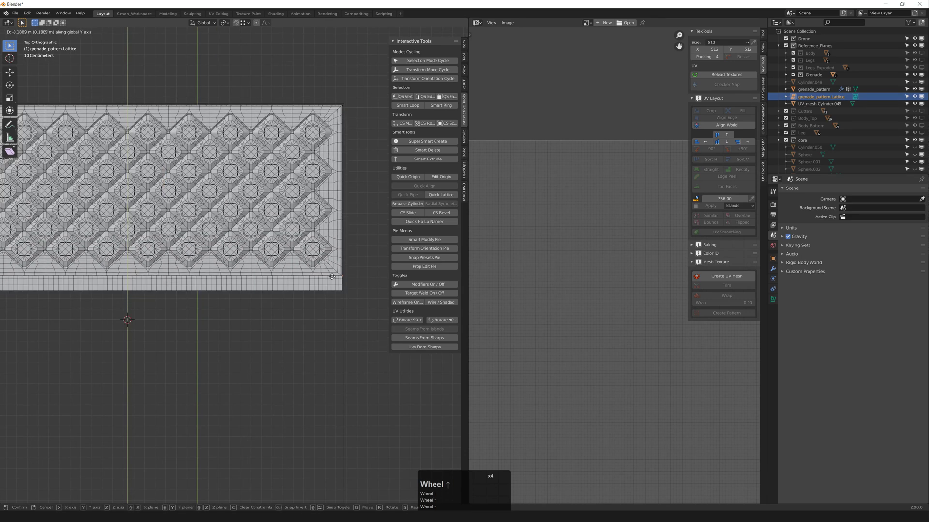
pyautogui.click(335, 291)
pyautogui.scroll(-3, 290, 290)
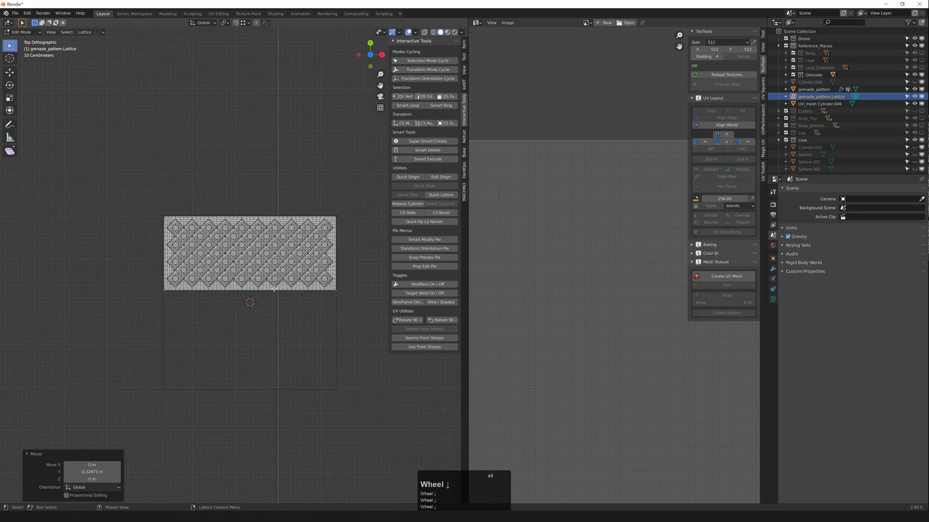
pyautogui.moveTo(252, 290); pyautogui.dragTo(228, 285, button='middle')
pyautogui.scroll(2, 223, 275)
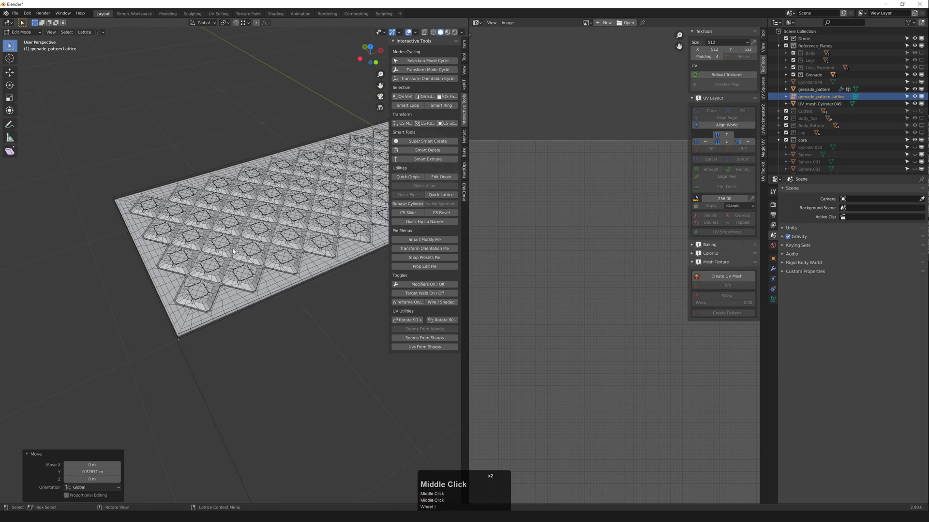
pyautogui.press('Tab')
pyautogui.click(251, 251)
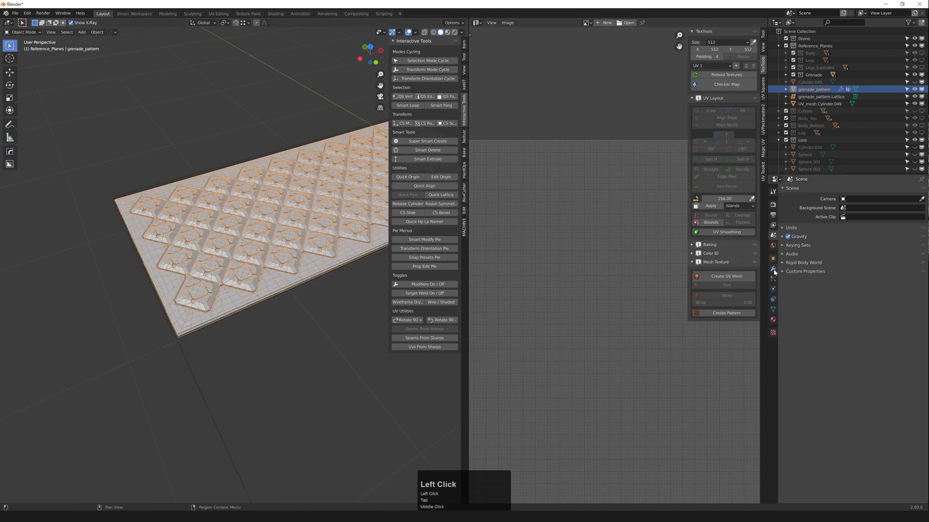
# Step: Apply the Lattice modifier on grenade_pattern and view its shape keys panel
pyautogui.click(772, 270)
pyautogui.click(906, 204)
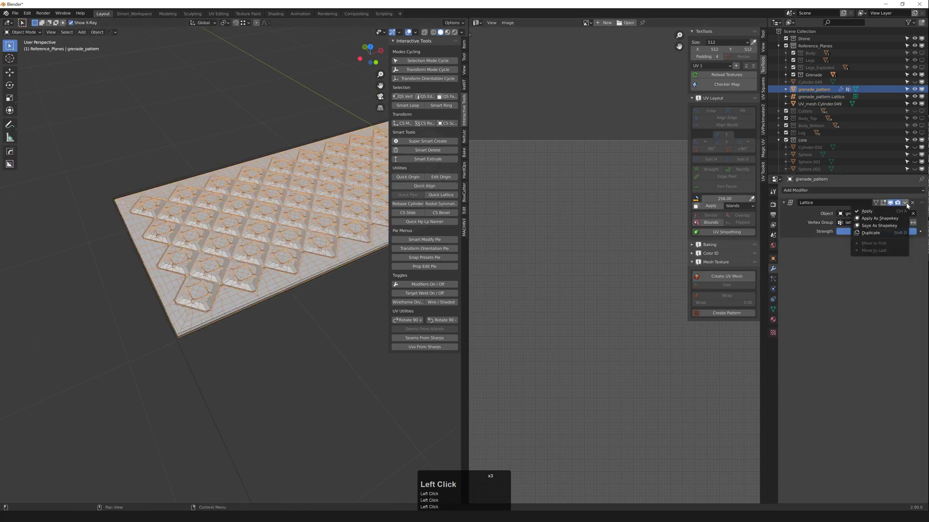
pyautogui.click(868, 211)
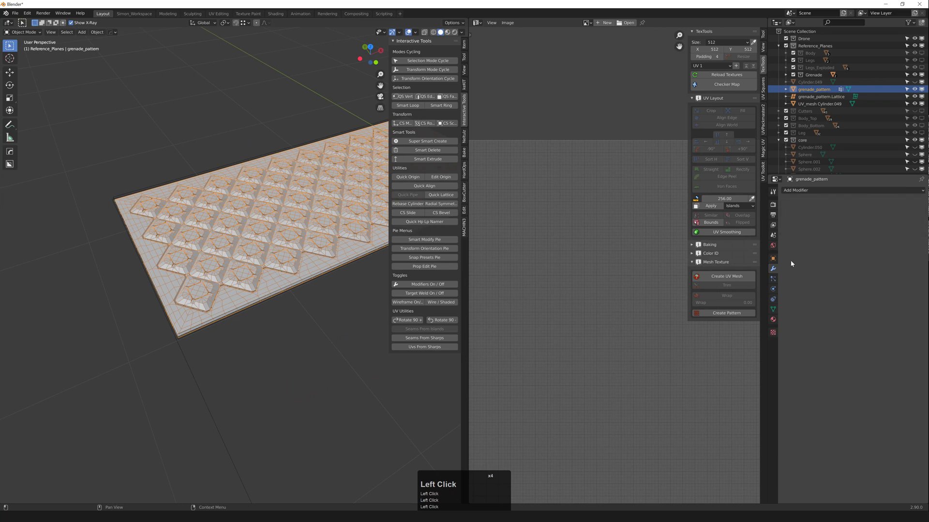
pyautogui.click(773, 299)
pyautogui.click(773, 309)
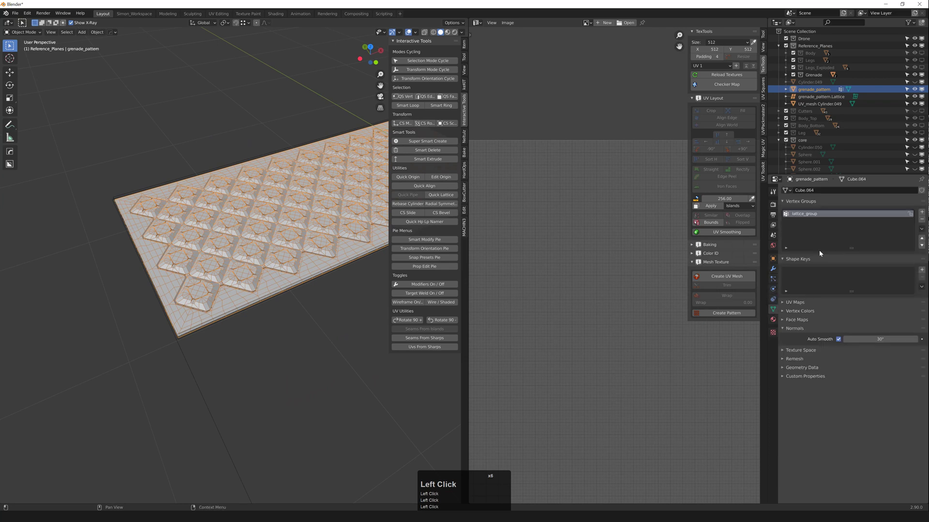
# Step: Try sliding the grenade pattern plate along Y, then undo the move
pyautogui.click(317, 341)
pyautogui.moveTo(264, 285); pyautogui.dragTo(274, 269, button='middle')
pyautogui.scroll(4, 268, 271)
pyautogui.scroll(-4, 248, 278)
pyautogui.click(248, 279)
pyautogui.scroll(1, 296, 255)
pyautogui.press('g')
pyautogui.middleClick(278, 255)
pyautogui.click(251, 256)
pyautogui.hotkey('ctrl', 'z')
# Step: Orbit around the scene, checking the plate and the open sphere together
pyautogui.scroll(-4, 273, 266)
pyautogui.moveTo(261, 228); pyautogui.dragTo(224, 235, button='middle')
pyautogui.keyDown('shift'); pyautogui.moveTo(224, 235); pyautogui.dragTo(179, 273, button='middle'); pyautogui.keyUp('shift')
pyautogui.scroll(-2, 181, 251)
pyautogui.click(187, 201)
pyautogui.scroll(2, 188, 247)
pyautogui.click(190, 261)
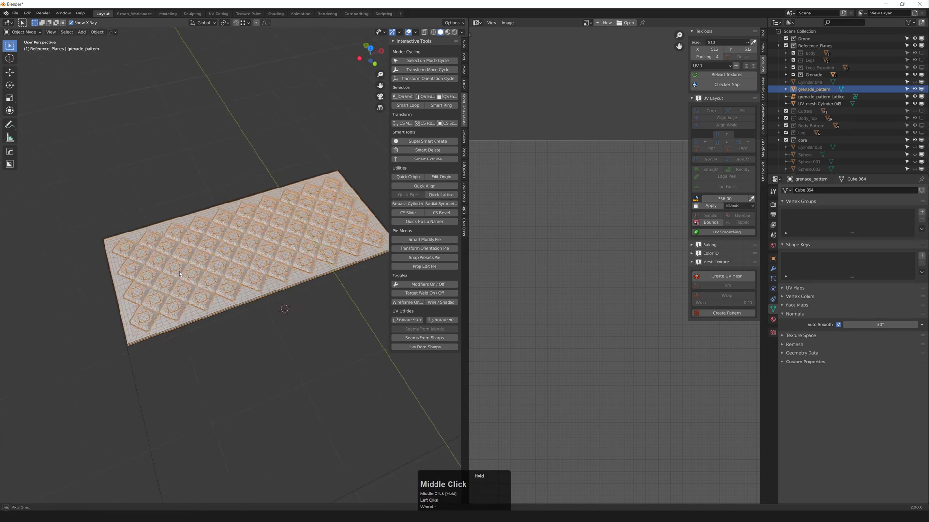
pyautogui.moveTo(242, 271); pyautogui.dragTo(290, 242, button='middle')
pyautogui.scroll(-2, 299, 259)
pyautogui.scroll(-2, 310, 254)
pyautogui.click(300, 177)
pyautogui.scroll(2, 296, 242)
pyautogui.click(296, 244)
pyautogui.scroll(3, 296, 247)
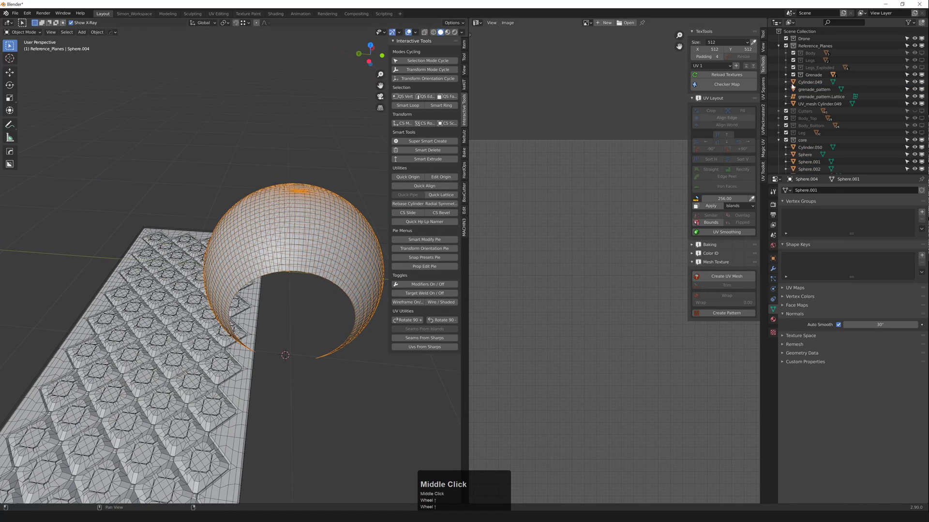
pyautogui.scroll(-2, 222, 209)
pyautogui.moveTo(222, 210); pyautogui.dragTo(244, 230, button='middle')
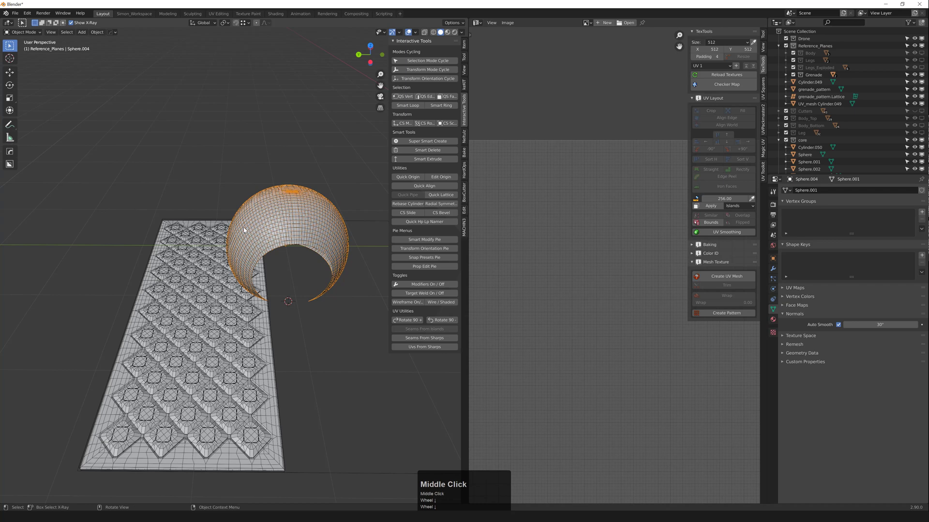
# Step: Select the grenade pattern plate, then add UV_mesh Cylinder.049 to the selection
pyautogui.click(207, 288)
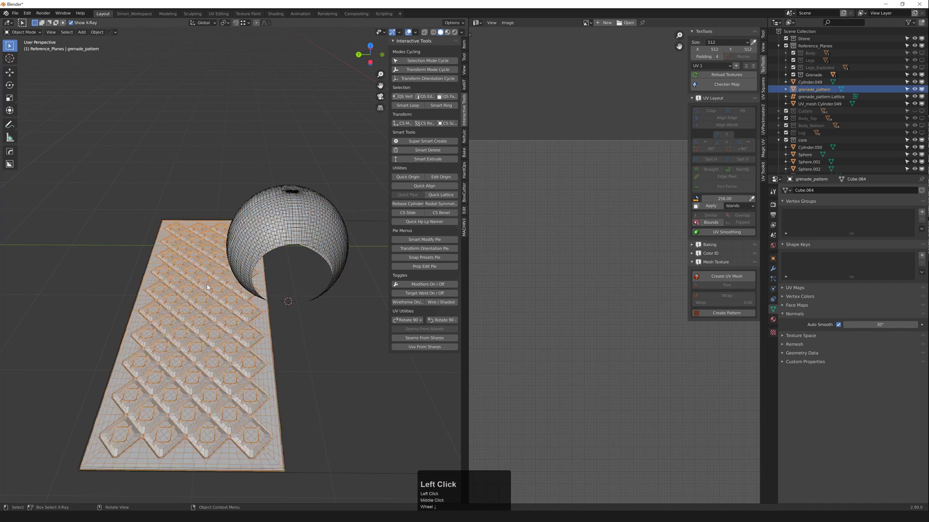
pyautogui.click(103, 274)
pyautogui.scroll(-1, 238, 342)
pyautogui.moveTo(237, 355); pyautogui.dragTo(224, 331, button='middle')
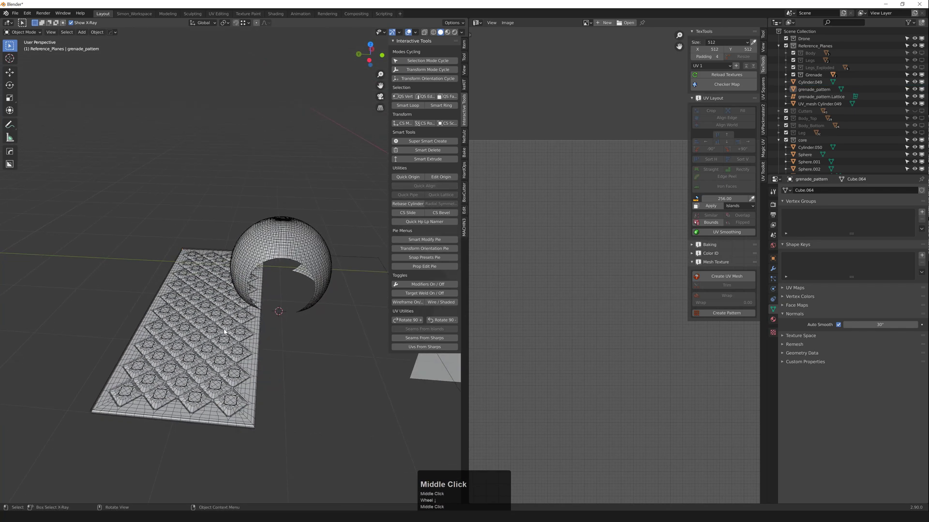
pyautogui.click(224, 324)
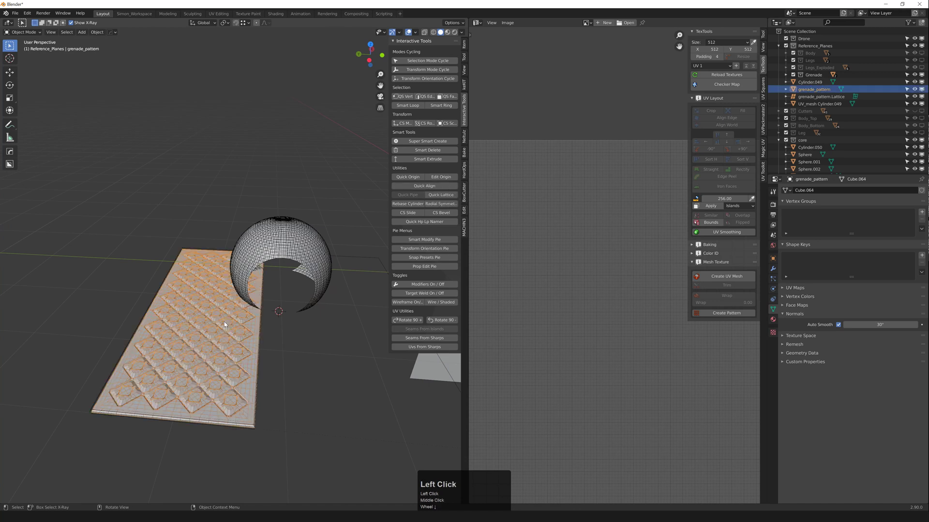
pyautogui.keyDown('shift'); pyautogui.click(360, 258); pyautogui.keyUp('shift')
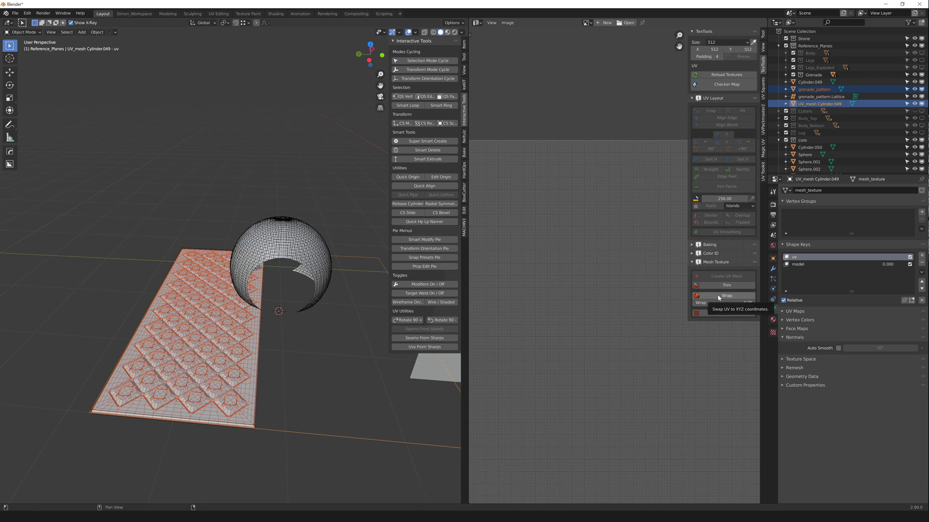
# Step: Wrap the pattern plate onto the sphere with TexTools Wrap at 1.00, then select the UV mesh
pyautogui.click(718, 296)
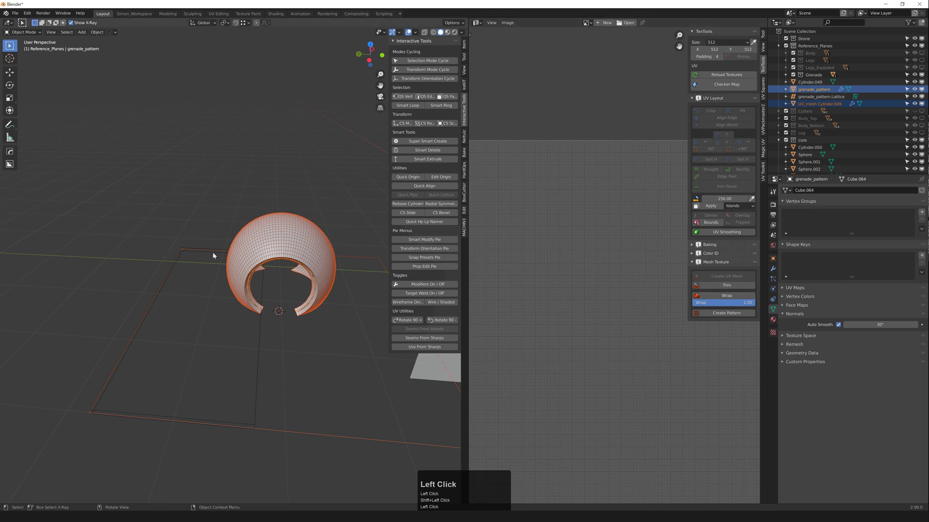
pyautogui.click(272, 179)
pyautogui.click(264, 237)
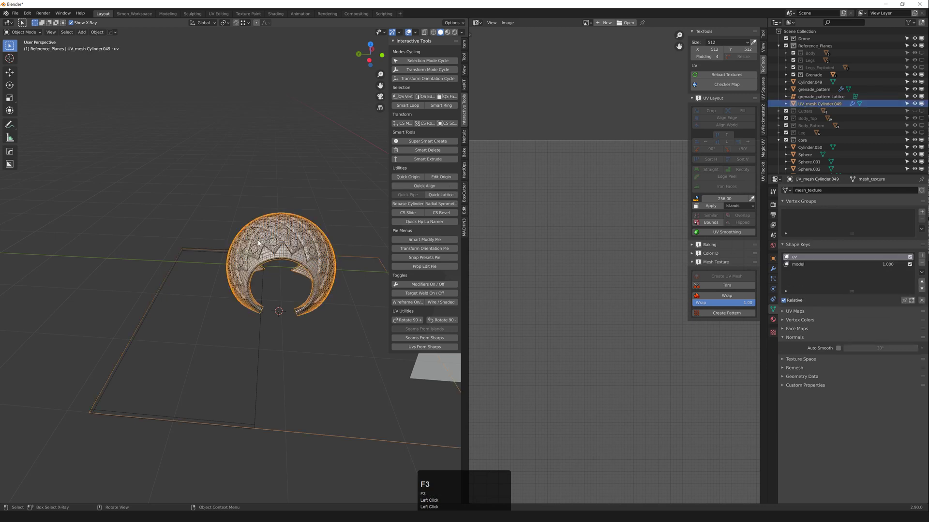
pyautogui.press('F3')
pyautogui.click(286, 172)
pyautogui.click(283, 225)
pyautogui.scroll(2, 284, 225)
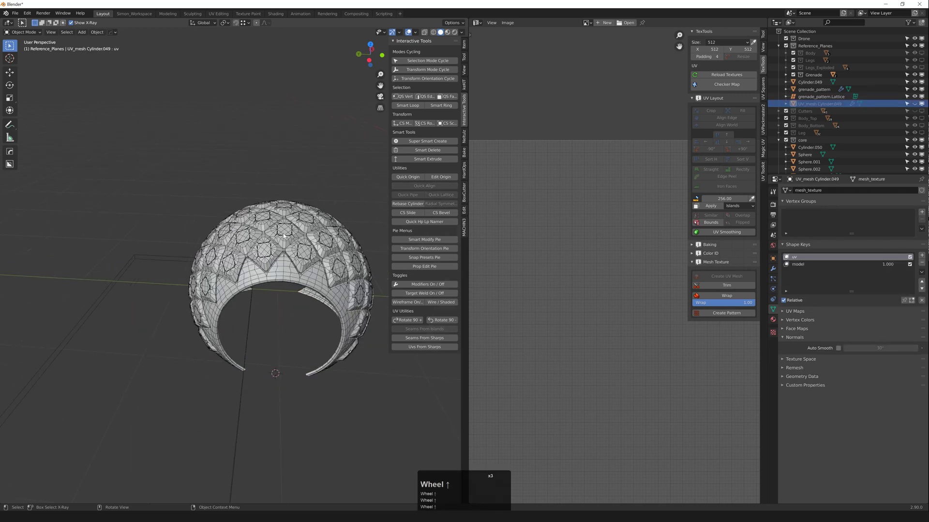
pyautogui.press('F4')
# Step: Orbit and zoom around the patterned sphere, toggling wireframe to inspect the wrapped tiles
pyautogui.moveTo(283, 225); pyautogui.dragTo(220, 280, button='middle')
pyautogui.moveTo(263, 237); pyautogui.dragTo(264, 264, button='middle')
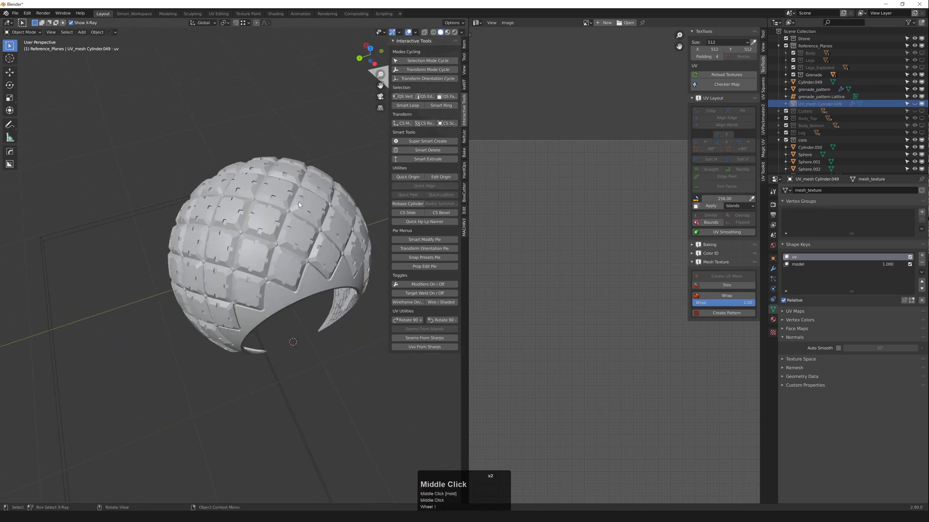
pyautogui.moveTo(299, 204); pyautogui.dragTo(369, 238, button='middle')
pyautogui.scroll(-2, 314, 239)
pyautogui.moveTo(256, 244); pyautogui.dragTo(319, 198, button='middle')
pyautogui.scroll(2, 245, 256)
pyautogui.moveTo(245, 266); pyautogui.dragTo(260, 241, button='middle')
pyautogui.press('F4')
pyautogui.scroll(-2, 270, 283)
pyautogui.press('F4')
pyautogui.press('F4')
pyautogui.scroll(2, 254, 271)
pyautogui.scroll(2, 254, 266)
pyautogui.scroll(-3, 261, 262)
pyautogui.scroll(3, 261, 262)
pyautogui.scroll(-2, 287, 258)
pyautogui.scroll(-3, 290, 257)
pyautogui.scroll(1, 306, 260)
pyautogui.scroll(2, 276, 288)
pyautogui.scroll(-2, 290, 263)
pyautogui.scroll(-1, 257, 295)
pyautogui.scroll(2, 254, 271)
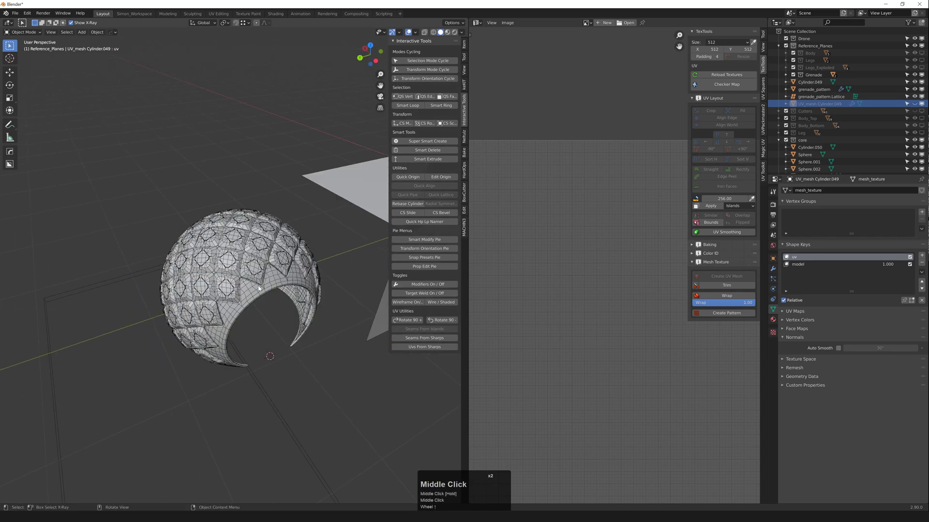
pyautogui.moveTo(259, 288); pyautogui.dragTo(190, 293, button='middle')
pyautogui.moveTo(290, 253); pyautogui.dragTo(203, 223, button='middle')
pyautogui.scroll(-2, 206, 228)
pyautogui.moveTo(225, 280); pyautogui.dragTo(235, 263, button='middle')
# Step: Apply the SurfaceDeform modifier on the grenade pattern object
pyautogui.click(237, 263)
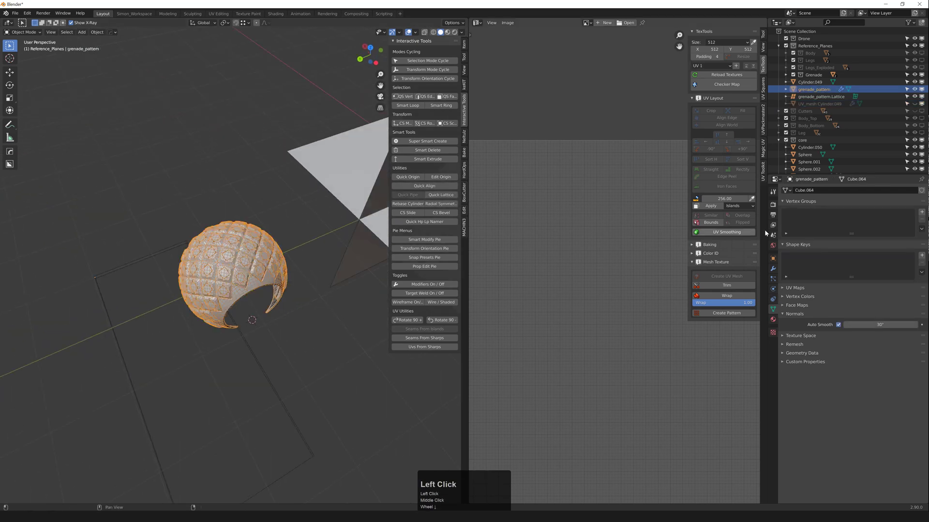
pyautogui.click(773, 270)
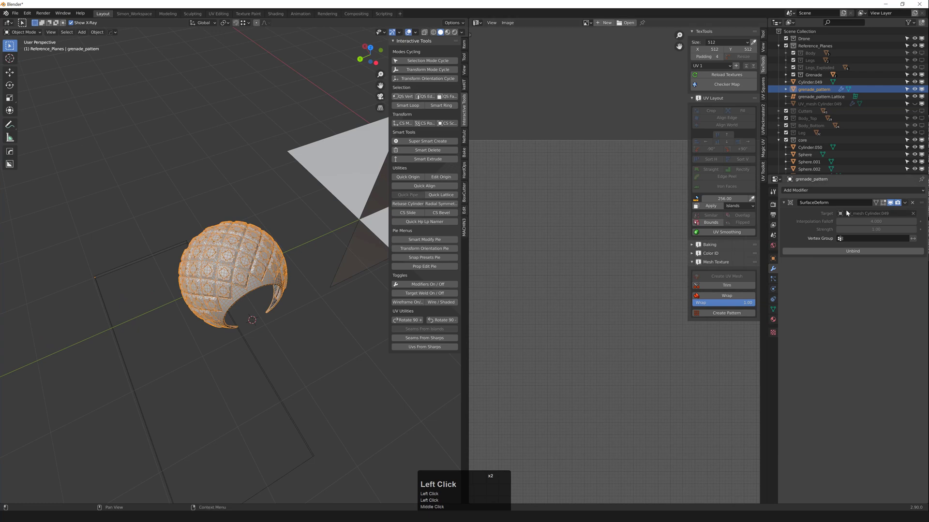
pyautogui.click(905, 203)
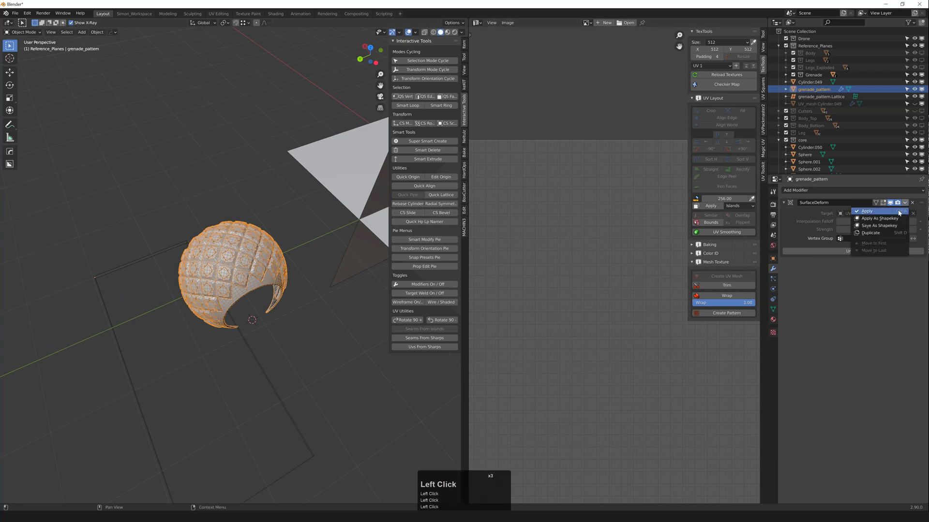
pyautogui.click(898, 213)
pyautogui.moveTo(348, 252); pyautogui.dragTo(289, 268, button='middle')
# Step: Slide the grenade pattern along Y toward the core sphere in two moves
pyautogui.press('g')
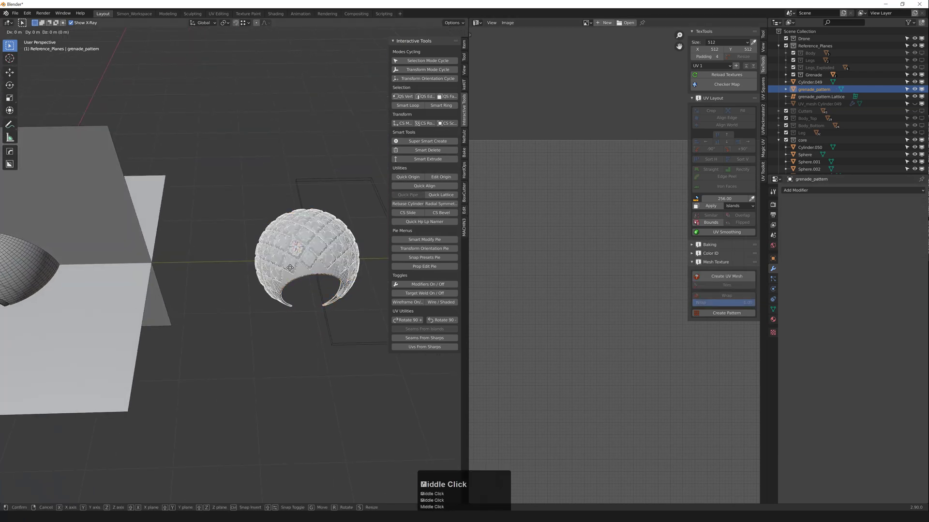
pyautogui.middleClick(271, 268)
pyautogui.click(175, 274)
pyautogui.keyDown('shift'); pyautogui.moveTo(174, 275); pyautogui.dragTo(303, 278, button='middle'); pyautogui.keyUp('shift')
pyautogui.press('g')
pyautogui.middleClick(298, 277)
pyautogui.click(194, 281)
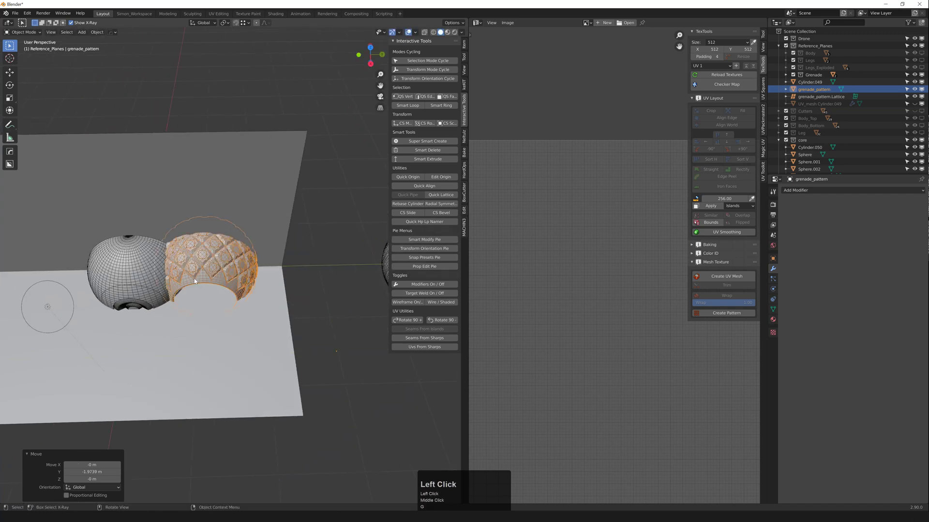
# Step: Isolate the selected pattern and, in top orthographic view, move it down along Y
pyautogui.hotkey('shift', 'h')
pyautogui.moveTo(194, 281); pyautogui.dragTo(251, 259, button='middle')
pyautogui.scroll(2, 282, 263)
pyautogui.press('`')
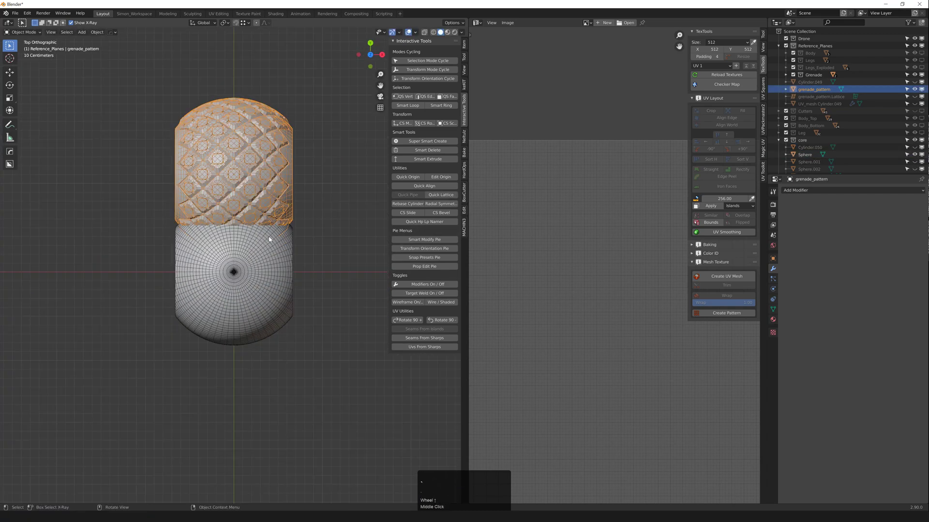
pyautogui.press('g')
pyautogui.middleClick(234, 208)
pyautogui.click(233, 277)
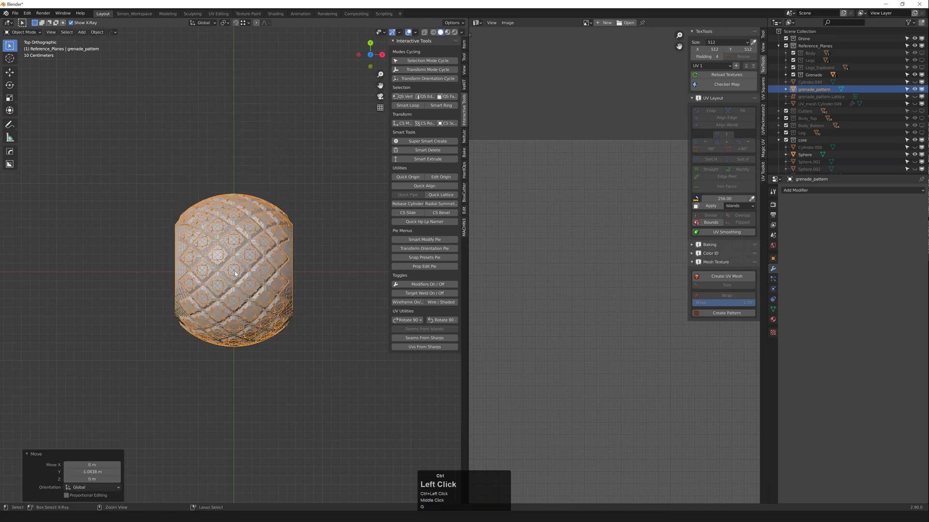
pyautogui.keyDown('ctrl'); pyautogui.scroll(2, 233, 277); pyautogui.keyUp('ctrl')
# Step: In wireframe shading, nudge the pattern slightly along Y, then return to solid shading
pyautogui.hotkey('shift', 'z')
pyautogui.scroll(3, 233, 277)
pyautogui.press('g')
pyautogui.middleClick(233, 274)
pyautogui.click(232, 271)
pyautogui.scroll(-4, 233, 271)
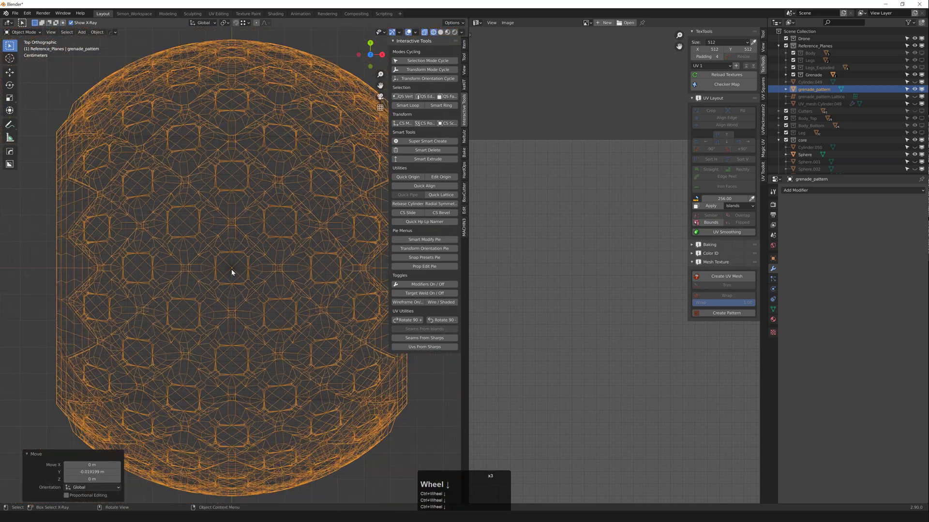
pyautogui.press('z')
pyautogui.moveTo(232, 270)
pyautogui.mouseDown(button='middle')
pyautogui.moveTo(258, 259)
pyautogui.moveTo(219, 215)
pyautogui.moveTo(233, 257)
pyautogui.mouseUp(button='middle')
pyautogui.scroll(1, 231, 243)
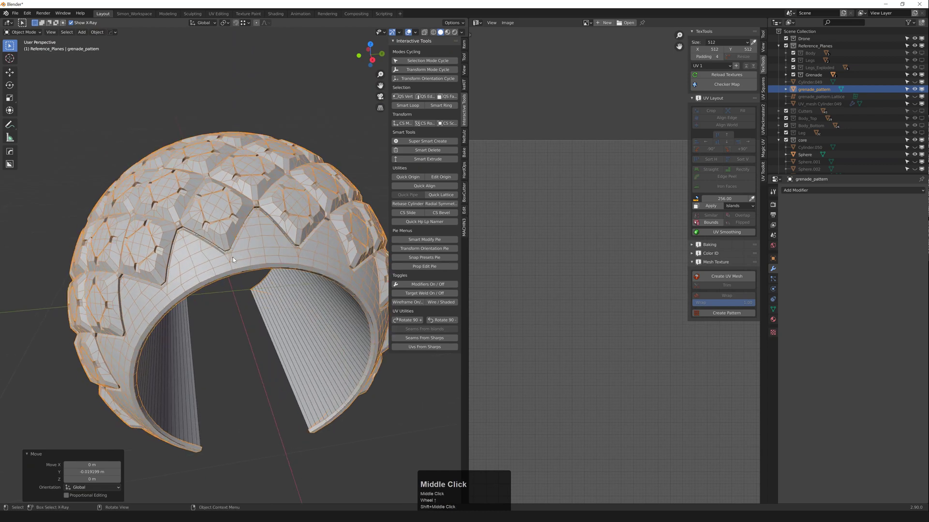
# Step: Hide the pattern shell and select the plain sphere underneath, undoing an early reveal
pyautogui.press('h')
pyautogui.click(242, 242)
pyautogui.scroll(-1, 242, 242)
pyautogui.hotkey('alt', 'h')
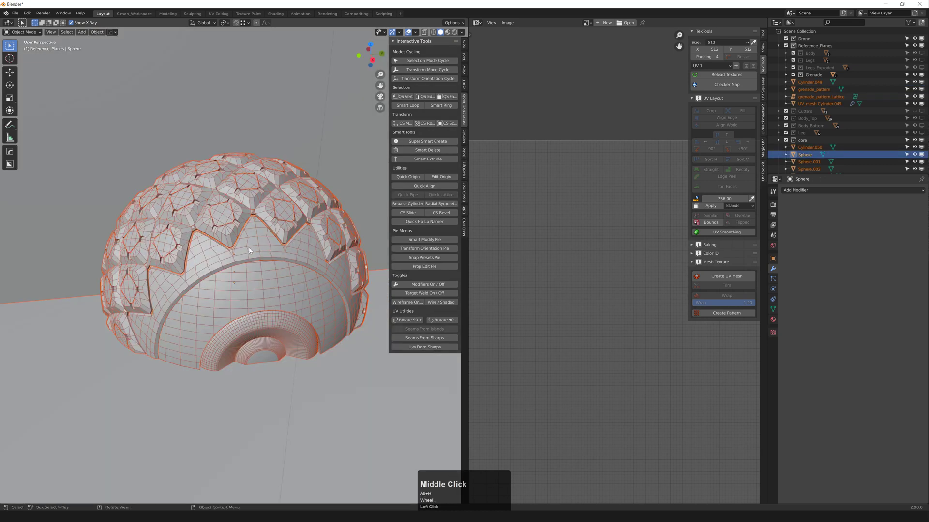
pyautogui.scroll(-6, 260, 252)
pyautogui.moveTo(259, 253); pyautogui.dragTo(213, 266, button='middle')
pyautogui.scroll(2, 284, 251)
pyautogui.hotkey('ctrl', 'z')
pyautogui.scroll(2, 257, 245)
# Step: Delete the old plain sphere, reveal all objects, and select the UV mesh sphere
pyautogui.click(264, 189)
pyautogui.click(233, 237)
pyautogui.press('Delete')
pyautogui.hotkey('alt', 'h')
pyautogui.keyDown('shift'); pyautogui.moveTo(213, 266); pyautogui.dragTo(127, 315, button='middle'); pyautogui.keyUp('shift')
pyautogui.hotkey('alt', 'a')
pyautogui.scroll(2, 193, 295)
pyautogui.click(291, 260)
pyautogui.moveTo(292, 260); pyautogui.dragTo(286, 261, button='middle')
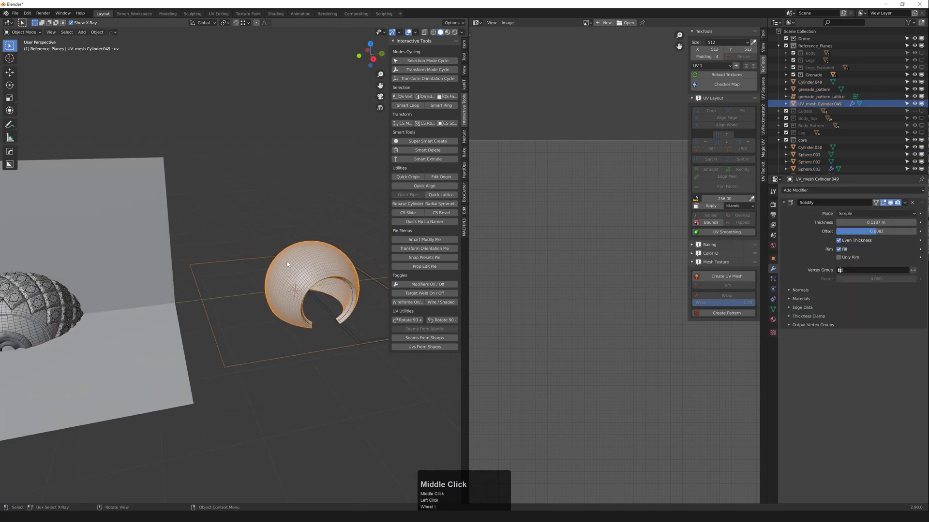
# Step: Delete the leftover UV sphere, the cut sphere, the sphere beneath it and the pattern lattice
pyautogui.press('x')
pyautogui.click(303, 287)
pyautogui.press('x')
pyautogui.click(309, 269)
pyautogui.press('x')
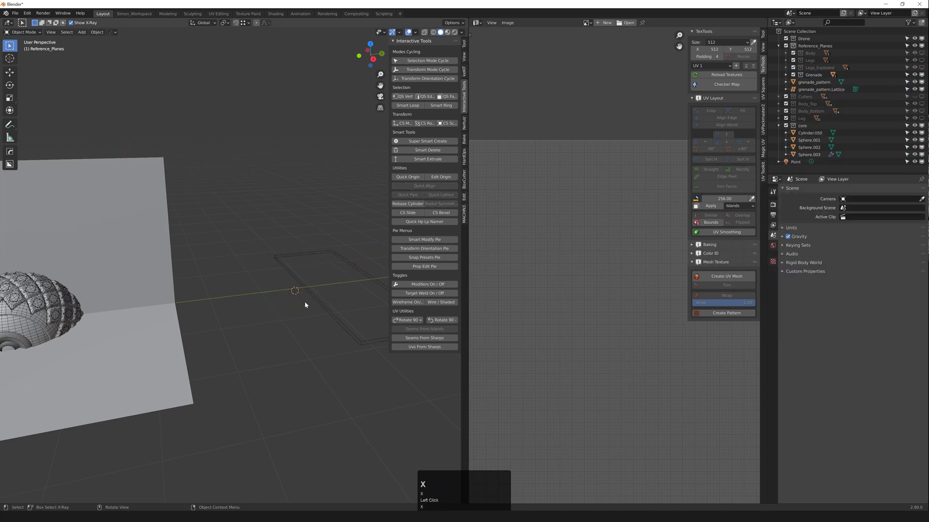
pyautogui.click(314, 293)
pyautogui.press('x')
pyautogui.scroll(-4, 315, 292)
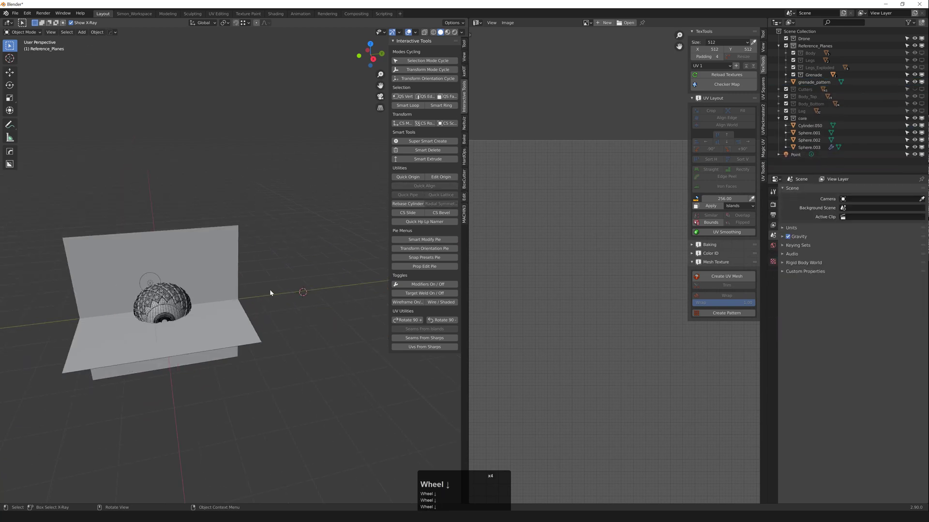
# Step: Move grenade_pattern into the core collection and show only that collection
pyautogui.click(808, 83)
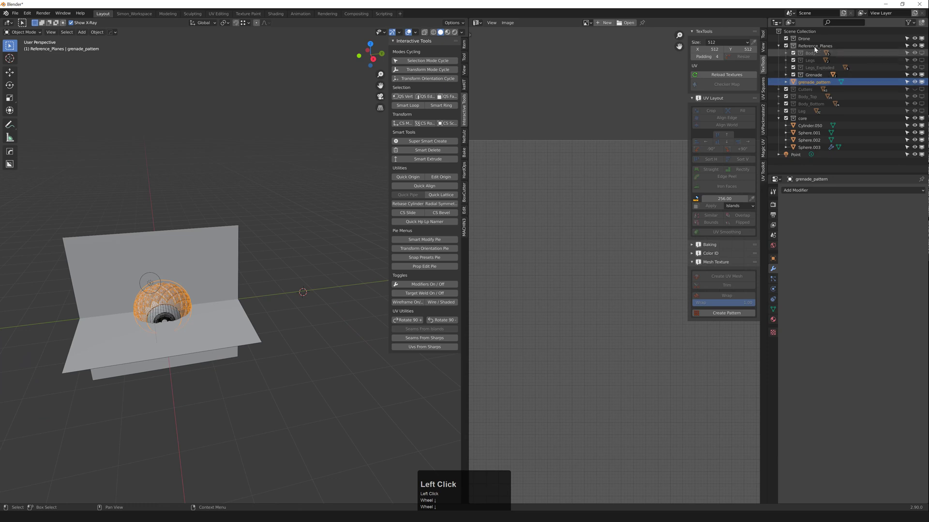
pyautogui.click(811, 83)
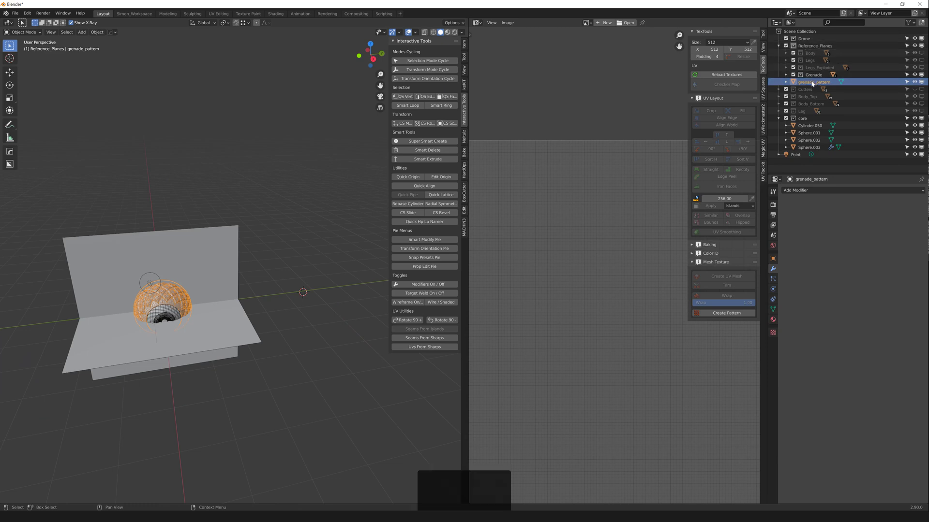
pyautogui.moveTo(814, 118); pyautogui.dragTo(815, 118)
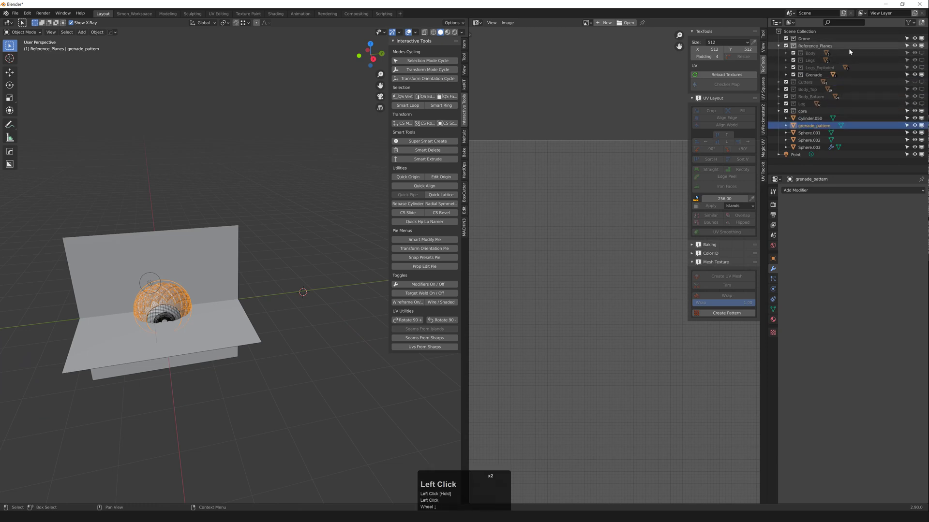
pyautogui.press('2')
# Step: Assign the bevel_medium_blue material to the grenade_pattern shell
pyautogui.scroll(4, 175, 315)
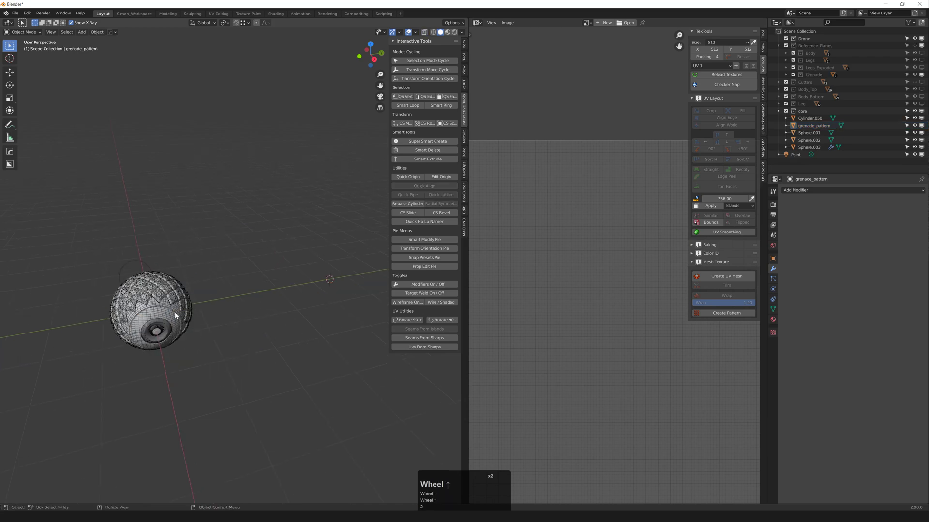
pyautogui.keyDown('shift'); pyautogui.moveTo(176, 315); pyautogui.dragTo(244, 266, button='middle'); pyautogui.keyUp('shift')
pyautogui.scroll(4, 227, 246)
pyautogui.click(209, 229)
pyautogui.scroll(3, 205, 232)
pyautogui.scroll(-1, 214, 250)
pyautogui.moveTo(197, 241); pyautogui.dragTo(248, 268, button='middle')
pyautogui.scroll(-1, 214, 250)
pyautogui.scroll(2, 242, 248)
pyautogui.press('q')
pyautogui.moveTo(191, 231)
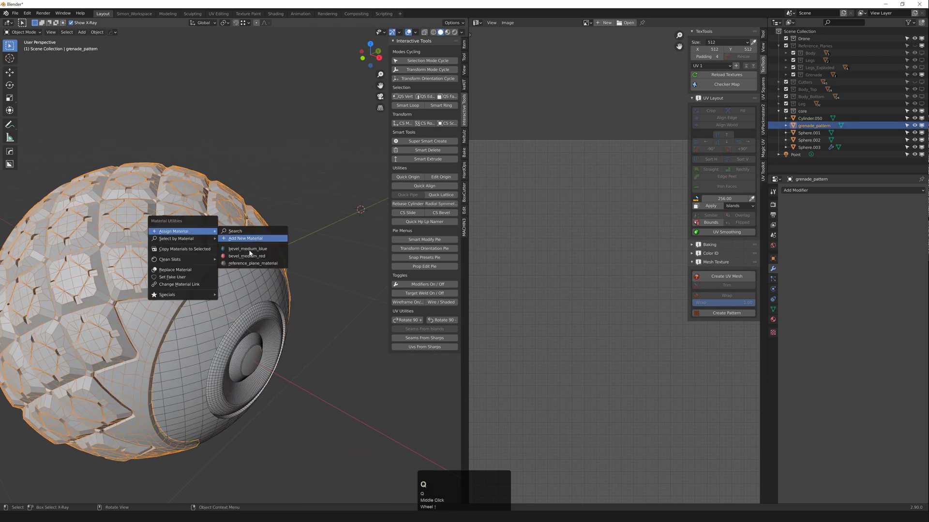
pyautogui.click(251, 249)
# Step: Deselect the shell and switch the viewport to rendered preview
pyautogui.click(307, 197)
pyautogui.moveTo(296, 206); pyautogui.dragTo(266, 233, button='middle')
pyautogui.scroll(-2, 261, 238)
pyautogui.keyDown('shift'); pyautogui.moveTo(256, 244); pyautogui.dragTo(291, 250, button='middle'); pyautogui.keyUp('shift')
pyautogui.moveTo(290, 251); pyautogui.dragTo(236, 243, button='middle')
pyautogui.scroll(2, 233, 271)
pyautogui.scroll(-4, 236, 243)
pyautogui.moveTo(236, 242)
pyautogui.mouseDown(button='middle')
pyautogui.moveTo(240, 255)
pyautogui.moveTo(225, 244)
pyautogui.mouseUp(button='middle')
pyautogui.press('z')
pyautogui.click(221, 200)
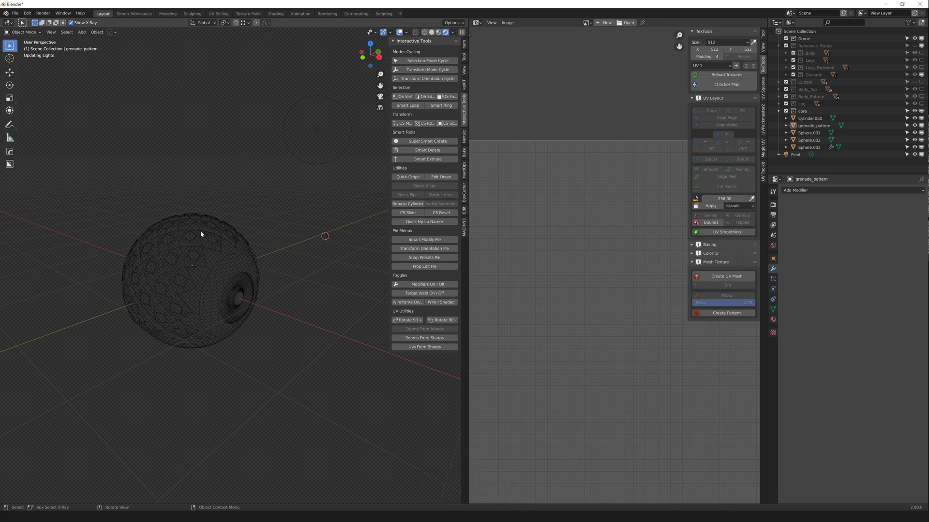
pyautogui.press('F4')
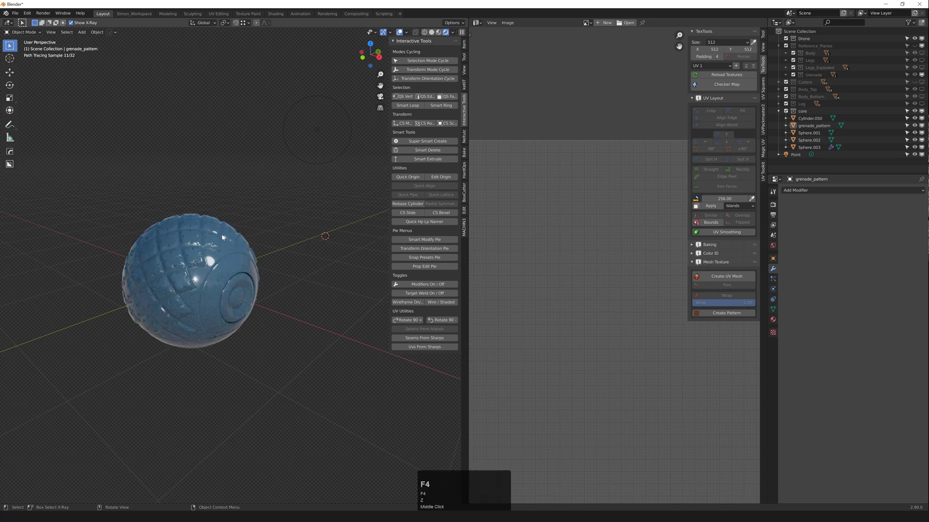
pyautogui.scroll(-3, 217, 250)
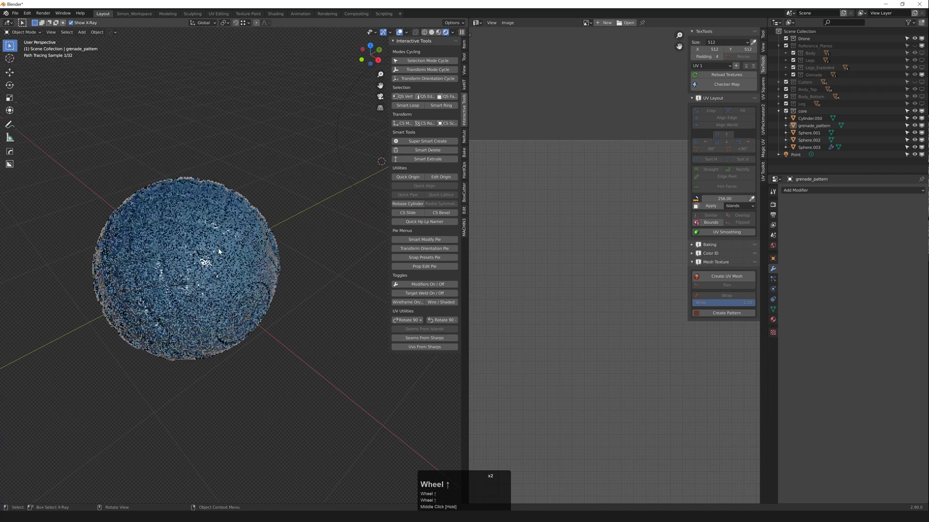
pyautogui.scroll(2, 217, 253)
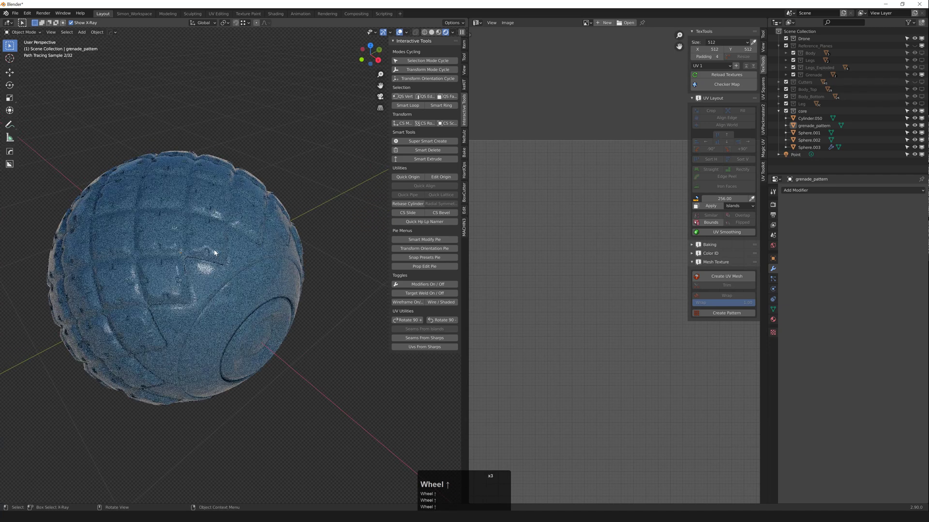
pyautogui.click(220, 236)
pyautogui.press('F4')
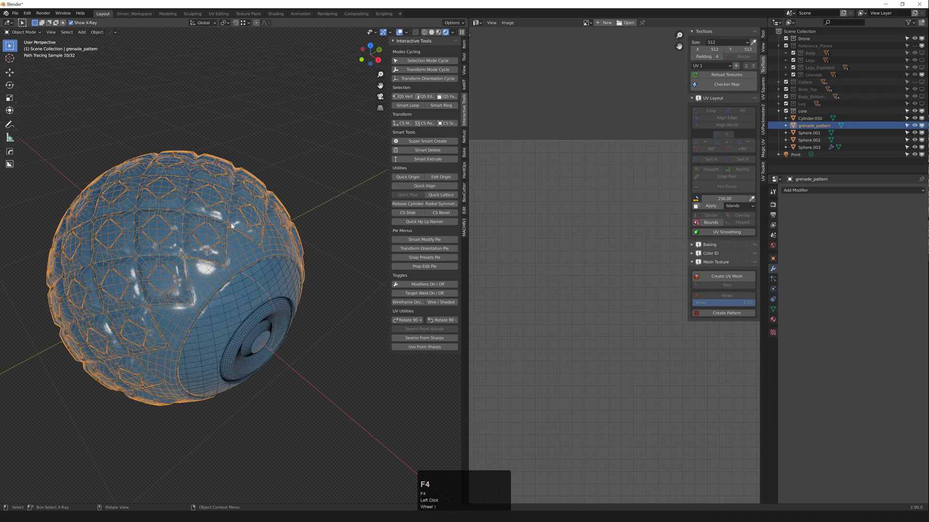
pyautogui.scroll(2, 200, 250)
pyautogui.scroll(-1, 193, 261)
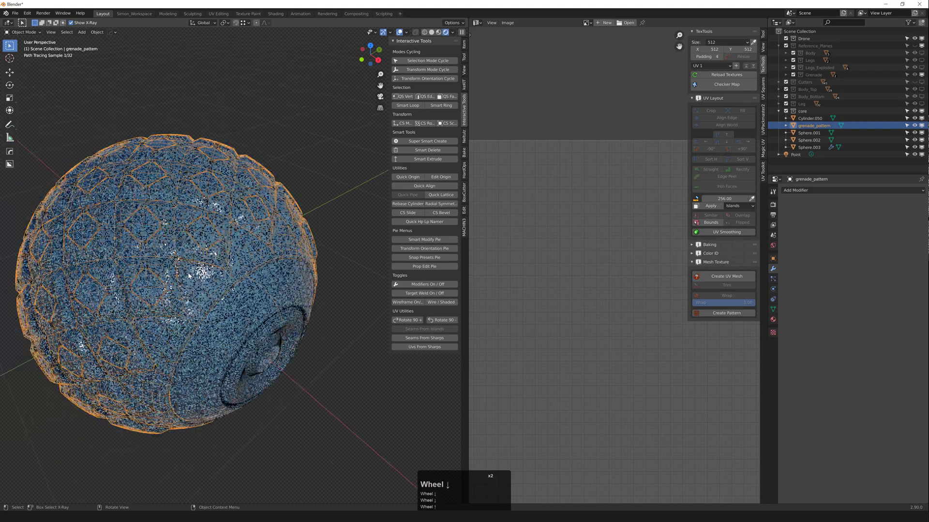
pyautogui.scroll(2, 191, 269)
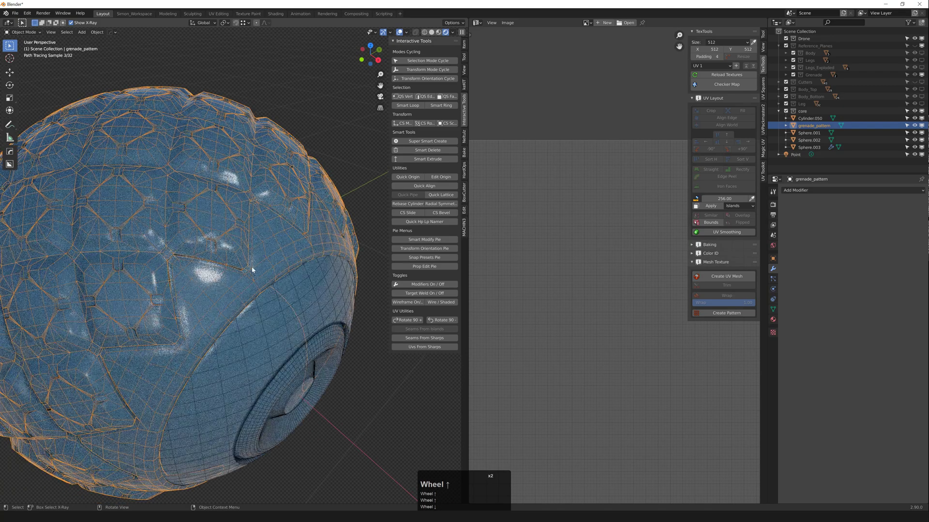
pyautogui.scroll(-3, 202, 260)
pyautogui.press('F4')
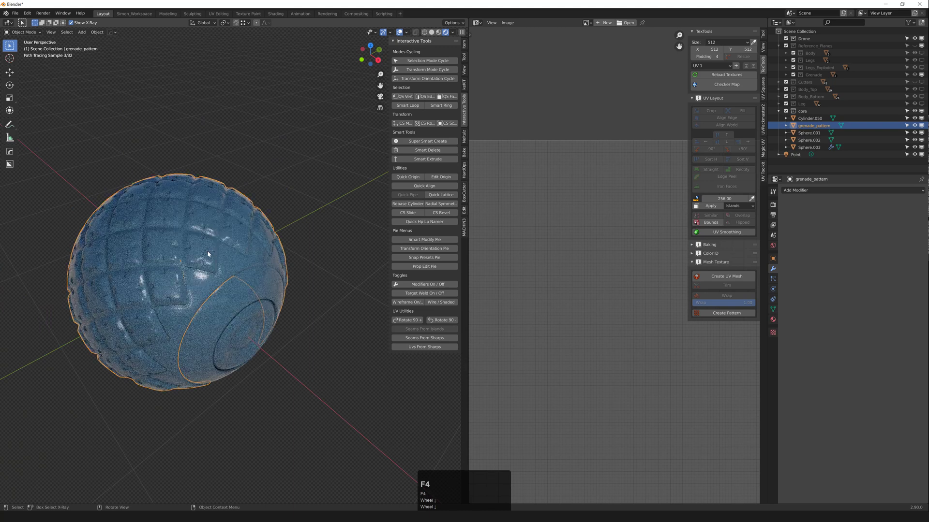
pyautogui.middleClick(206, 243)
pyautogui.press('F4')
pyautogui.scroll(-1, 203, 246)
pyautogui.scroll(1, 194, 252)
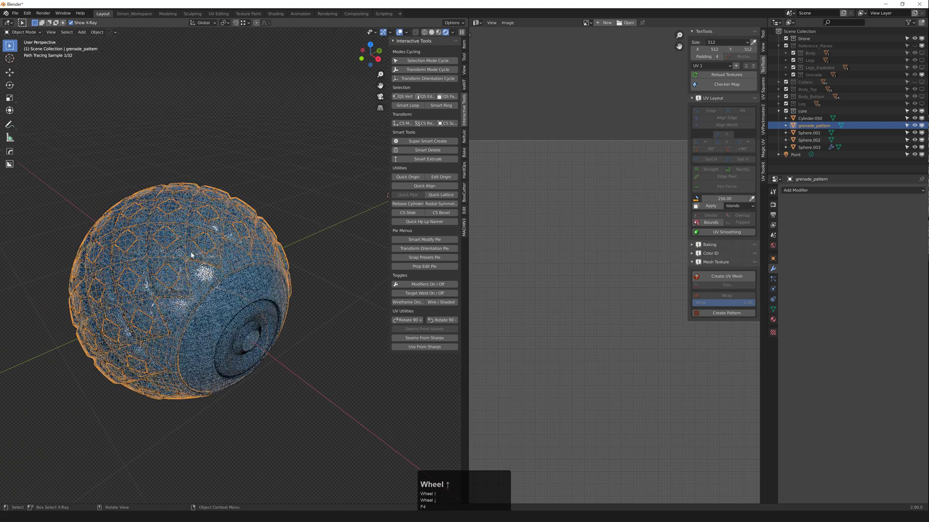
# Step: Separate the grenade_pattern mesh by loose parts into grenade_pattern through grenade_pattern.006
pyautogui.press('Tab')
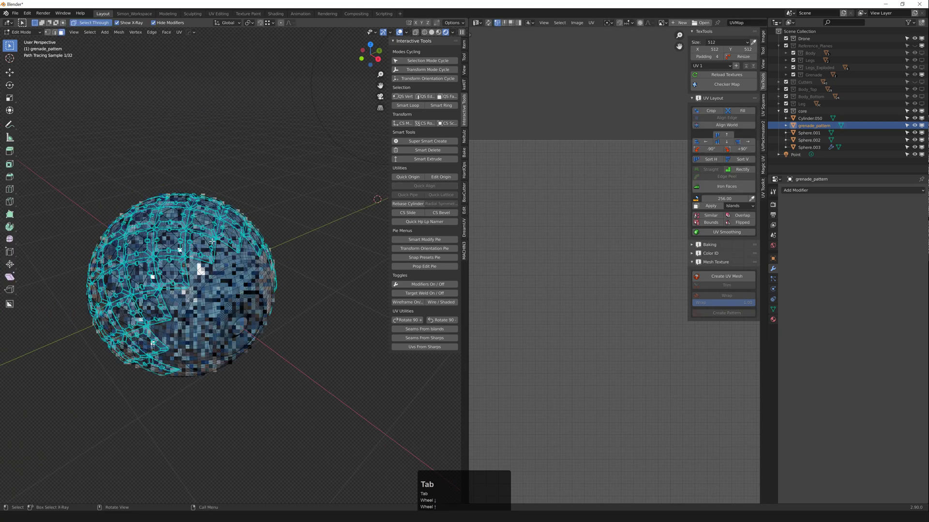
pyautogui.click(208, 254)
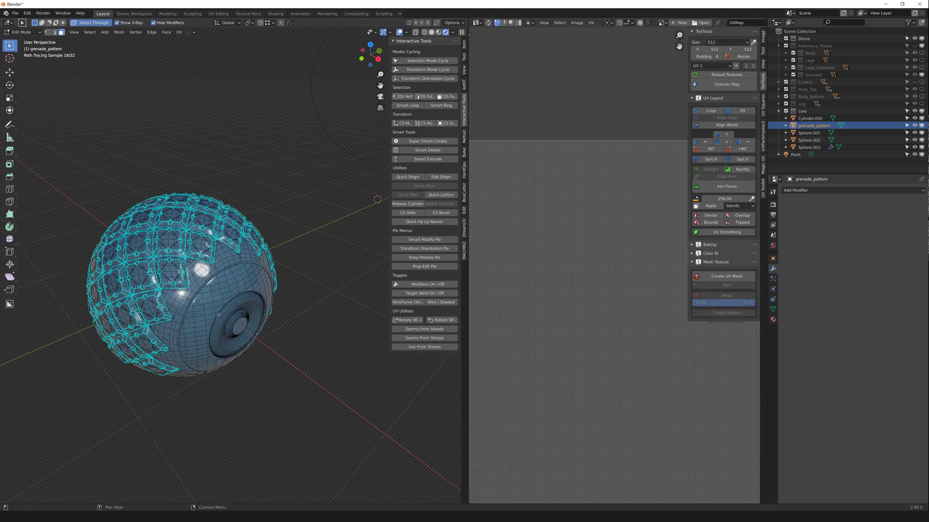
pyautogui.press('p')
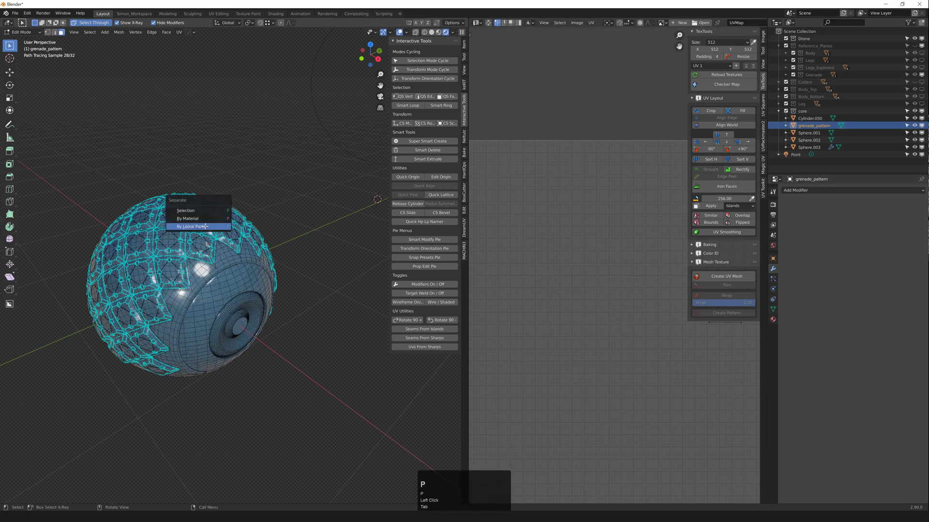
pyautogui.click(191, 226)
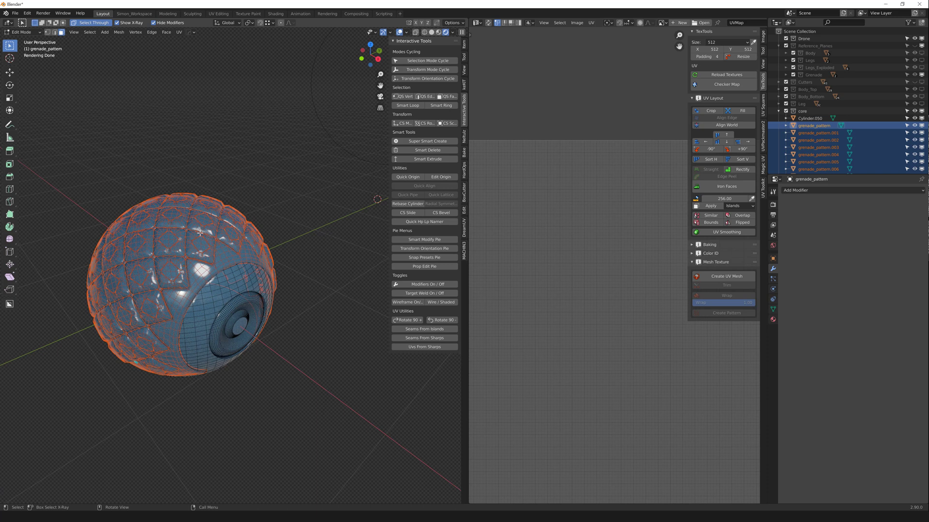
pyautogui.press('F4')
pyautogui.scroll(-1, 216, 247)
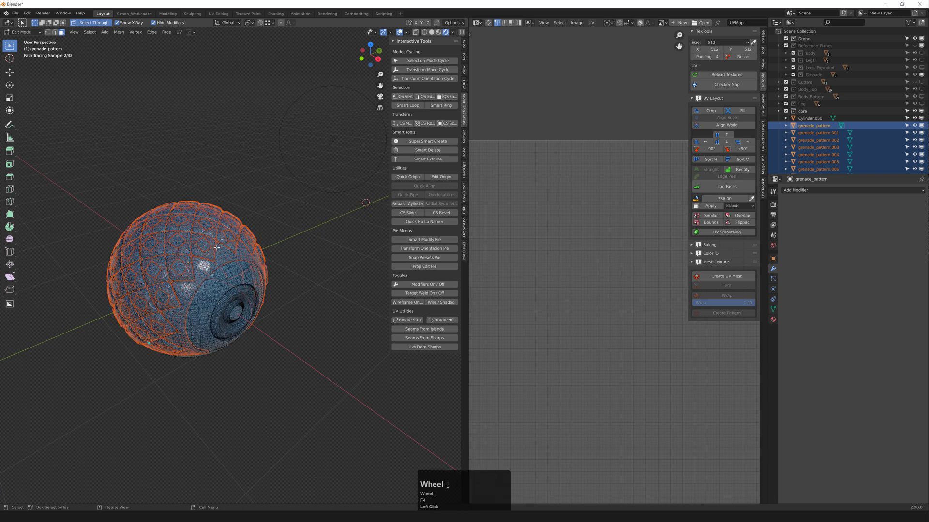
pyautogui.scroll(1, 216, 246)
# Step: Set the Bevel node's radius to 0.02 in the shader node editor
pyautogui.press('z')
pyautogui.moveTo(594, 216)
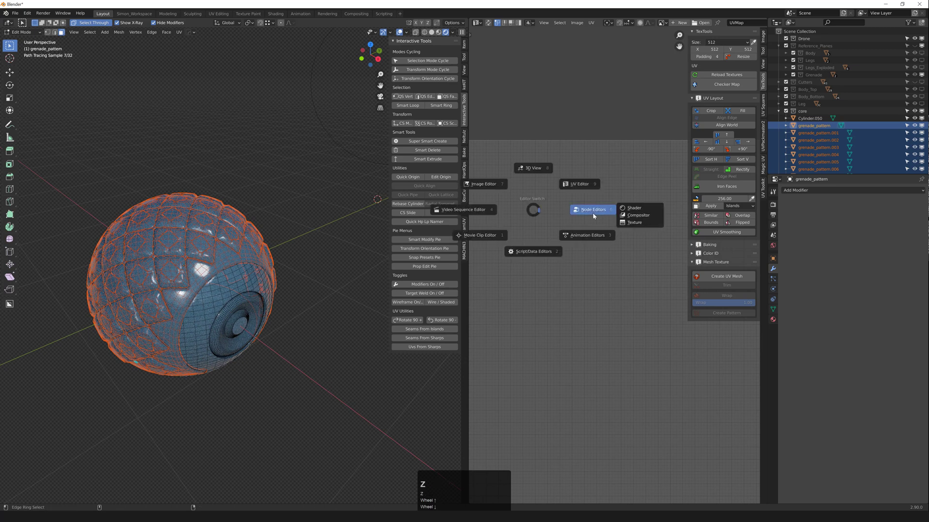
pyautogui.click(635, 209)
pyautogui.moveTo(539, 262); pyautogui.dragTo(587, 245, button='middle')
pyautogui.scroll(2, 528, 295)
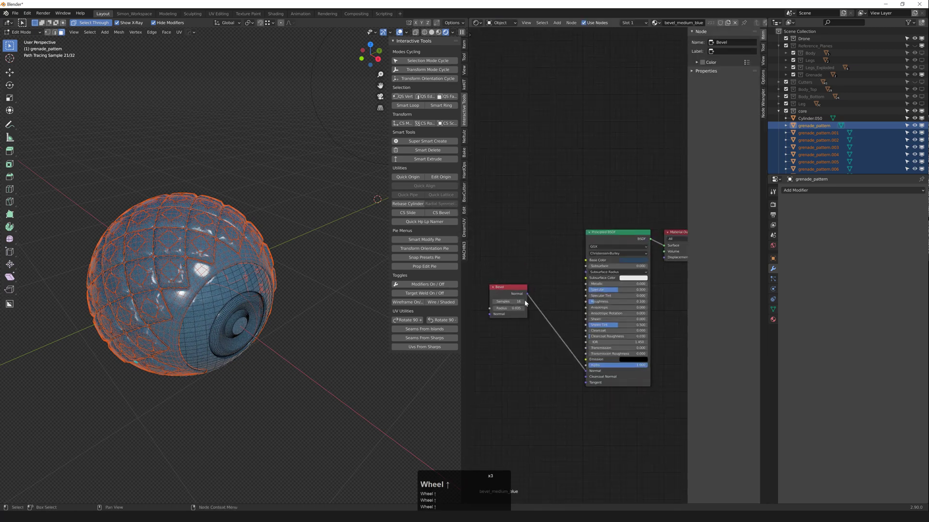
pyautogui.click(523, 311)
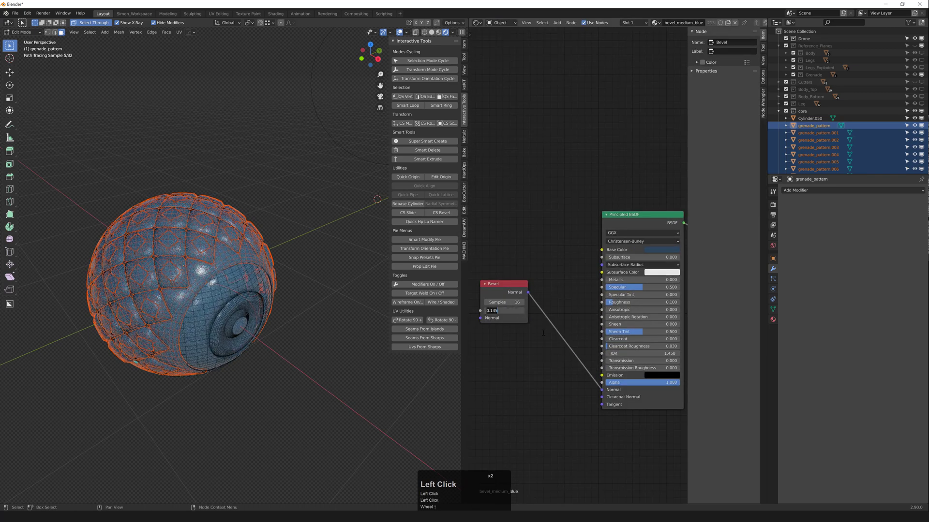
pyautogui.write('0.02')
pyautogui.press('KP_Enter')
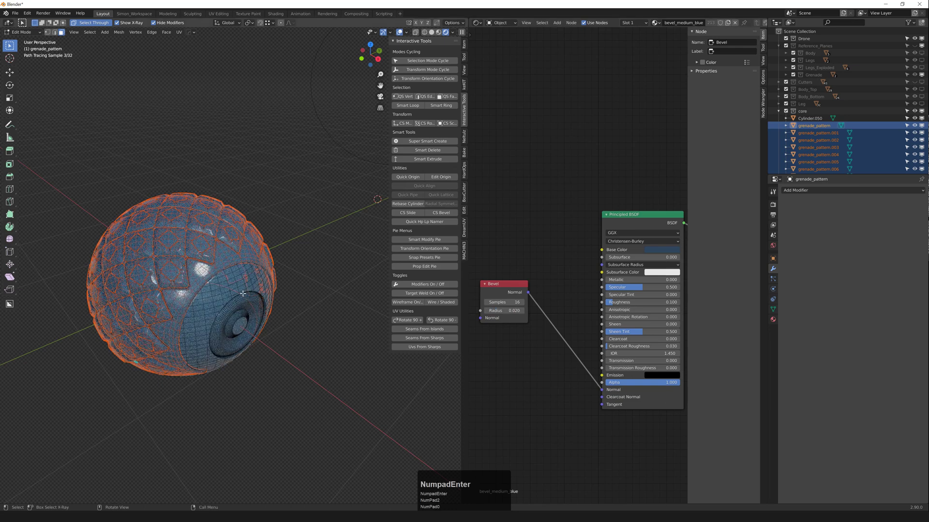
# Step: Return to Object Mode and orbit around the blue bevelled grenade panels
pyautogui.scroll(2, 224, 281)
pyautogui.click(307, 186)
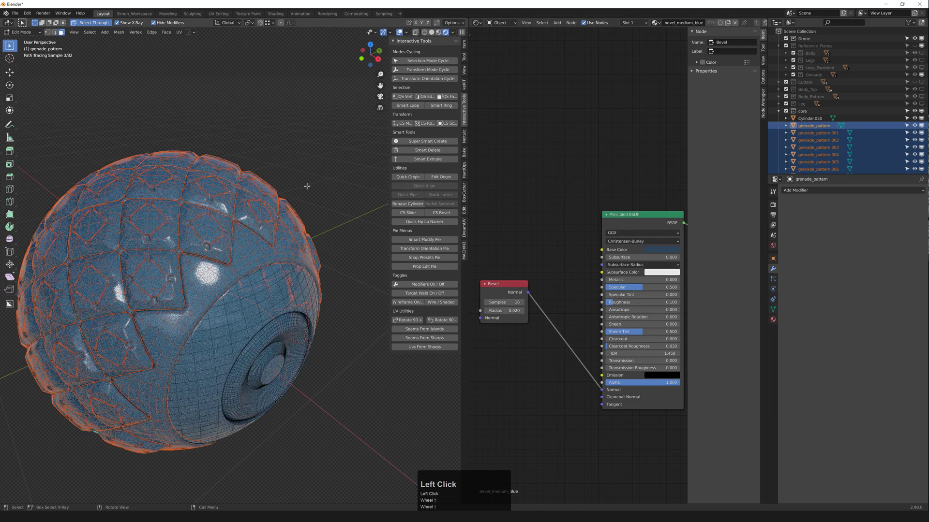
pyautogui.click(283, 174)
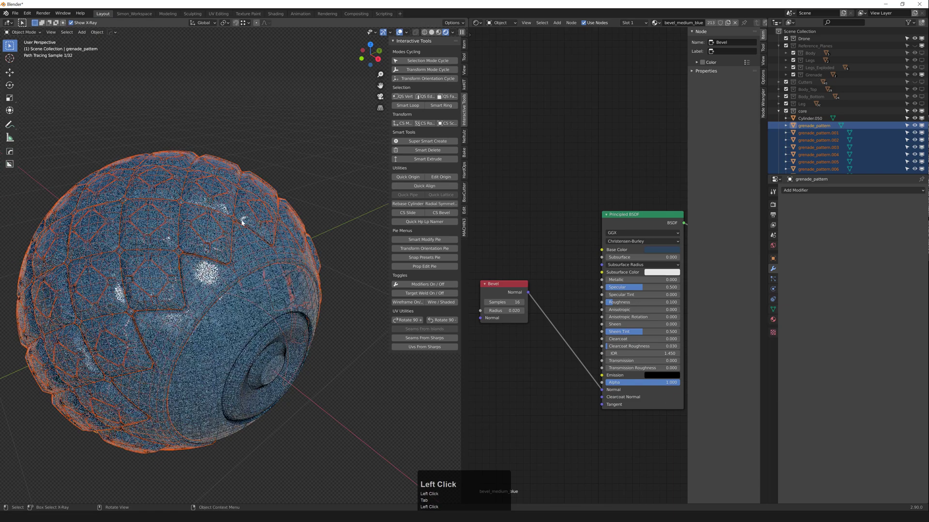
pyautogui.press('F4')
pyautogui.middleClick(244, 266)
pyautogui.moveTo(245, 266); pyautogui.dragTo(155, 326, button='middle')
pyautogui.scroll(-2, 240, 253)
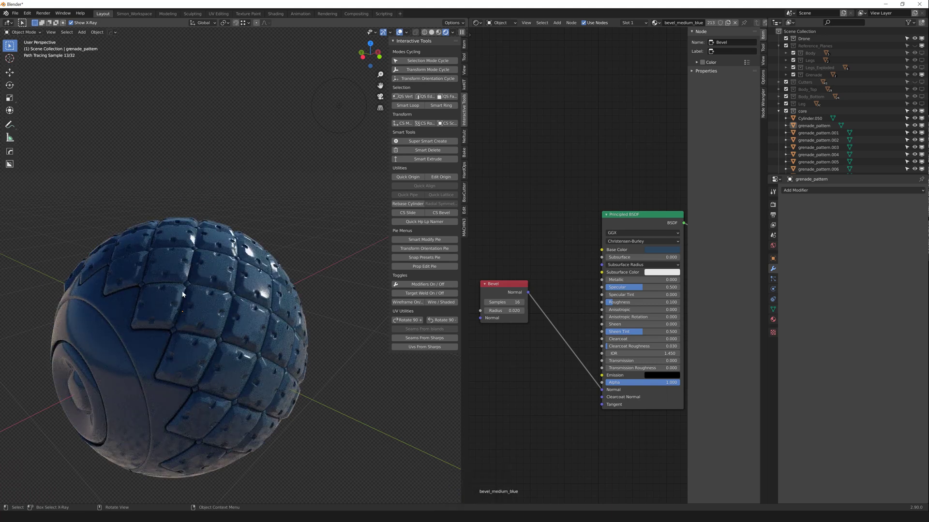
pyautogui.middleClick(216, 284)
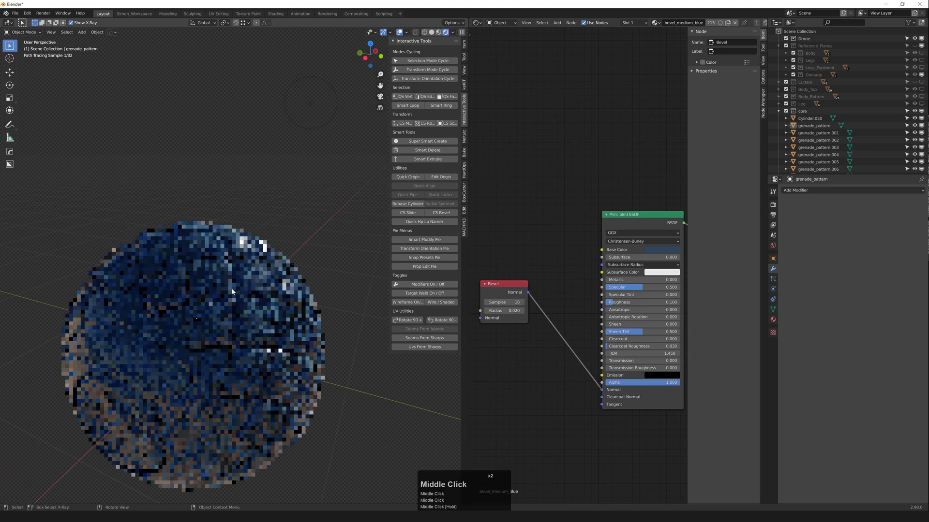
pyautogui.scroll(-4, 217, 284)
pyautogui.middleClick(218, 283)
# Step: Add a point light and raise it to 1.51 m above the sphere
pyautogui.hotkey('shift', 'a')
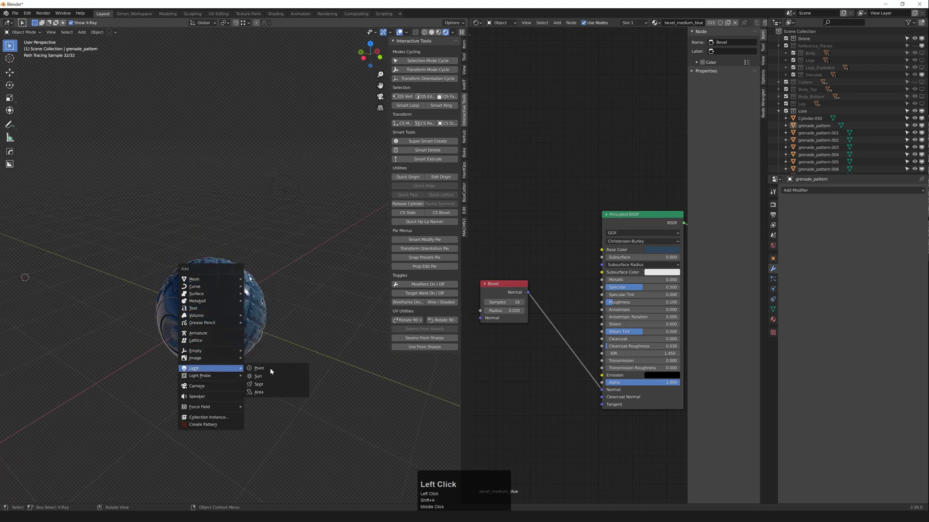
pyautogui.click(270, 370)
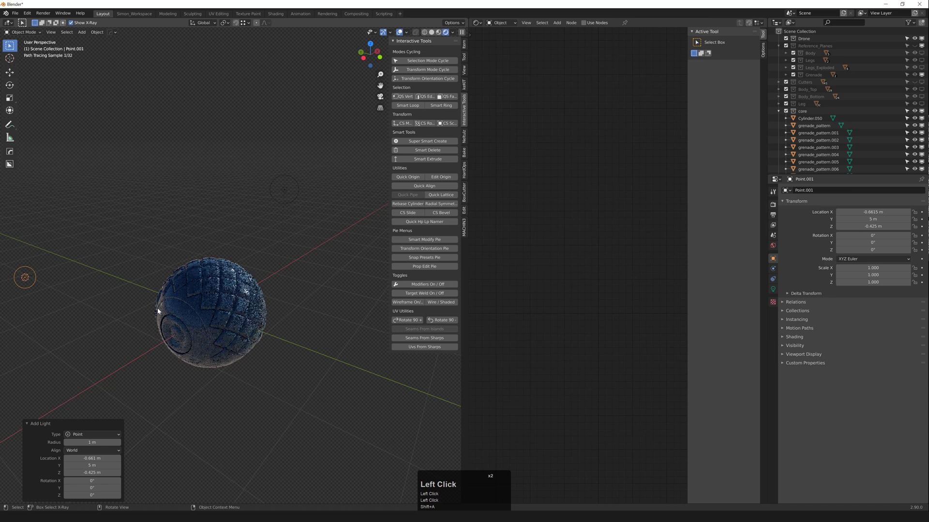
pyautogui.press('g')
pyautogui.middleClick(179, 323)
pyautogui.click(298, 377)
pyautogui.press('g')
pyautogui.middleClick(297, 369)
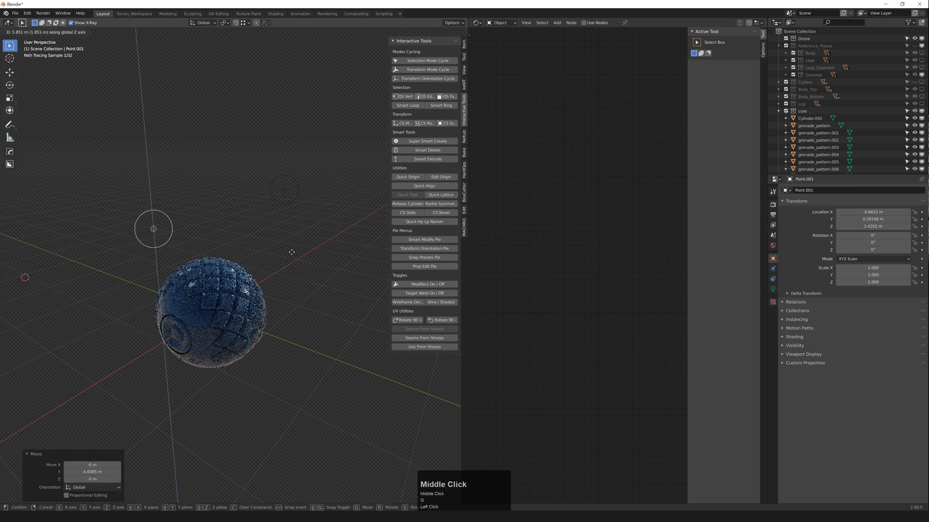
pyautogui.click(308, 290)
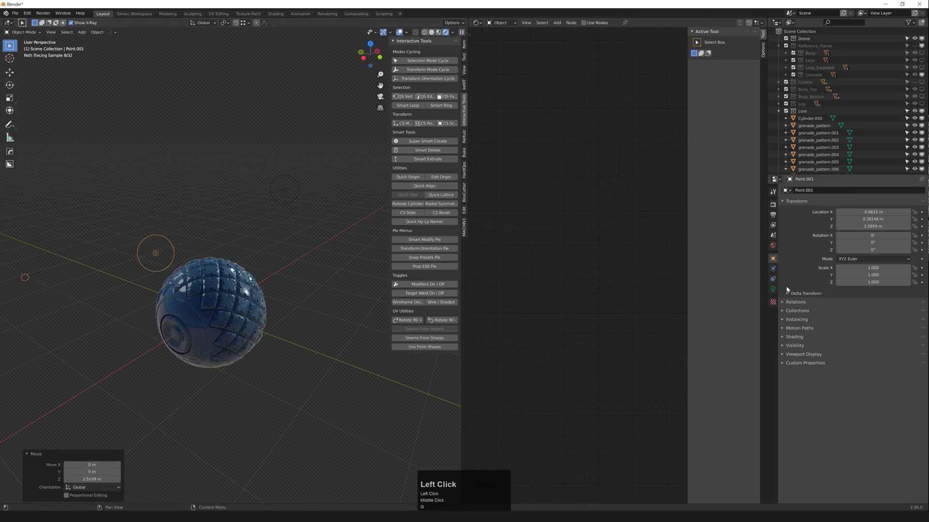
# Step: Set the point light's power to 100 W
pyautogui.click(772, 289)
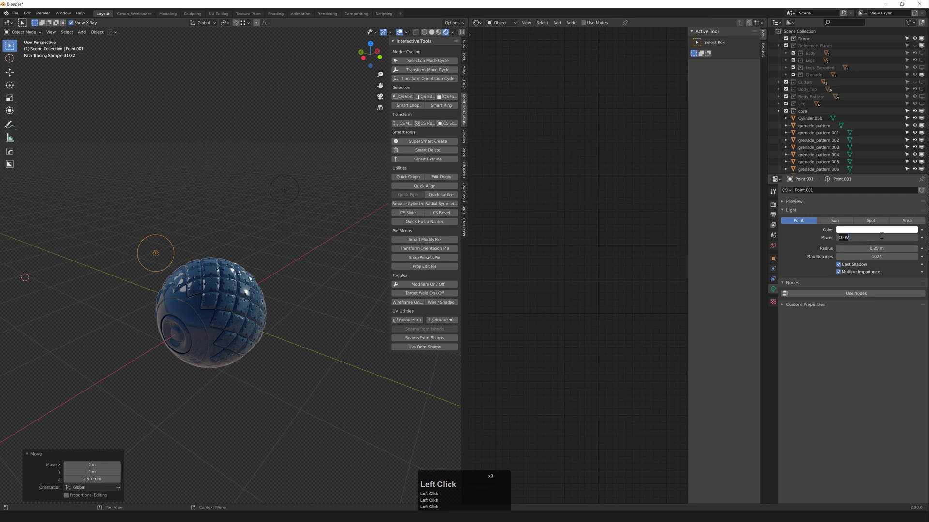
pyautogui.click(881, 236)
pyautogui.write('100')
pyautogui.press('Return')
# Step: Lower the light and shift it 0.75891 m along X
pyautogui.moveTo(164, 255); pyautogui.dragTo(180, 251, button='middle')
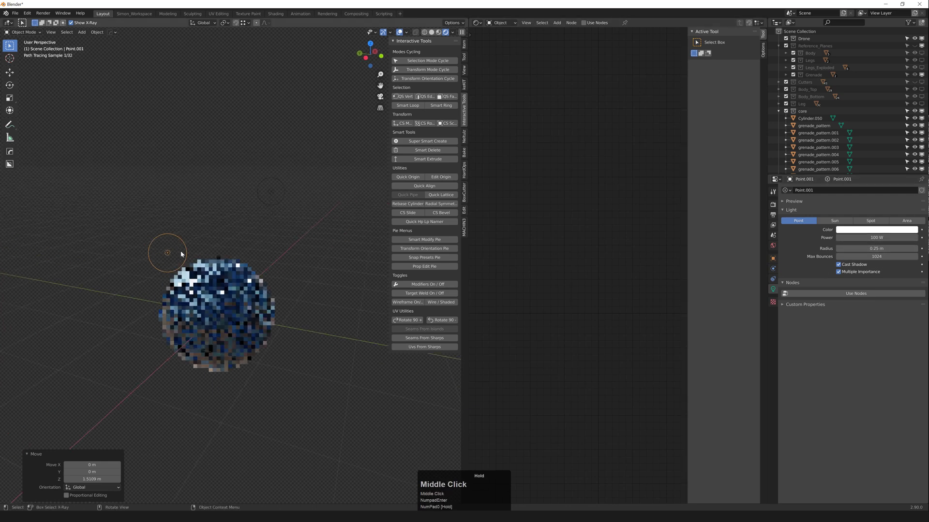
pyautogui.press('g')
pyautogui.middleClick(184, 227)
pyautogui.click(194, 206)
pyautogui.moveTo(192, 215); pyautogui.dragTo(182, 237, button='middle')
pyautogui.press('g')
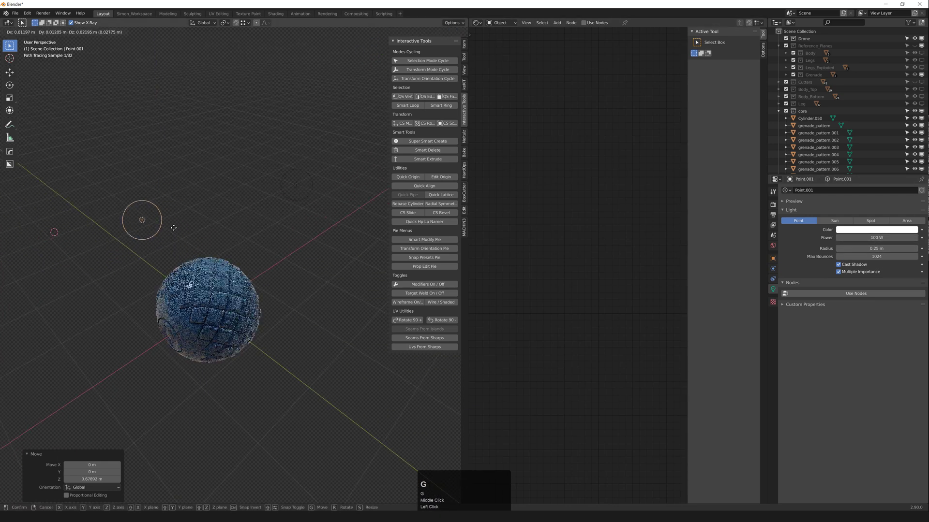
pyautogui.click(266, 265)
# Step: Orbit around the lit sphere to inspect its ring pattern
pyautogui.scroll(3, 213, 294)
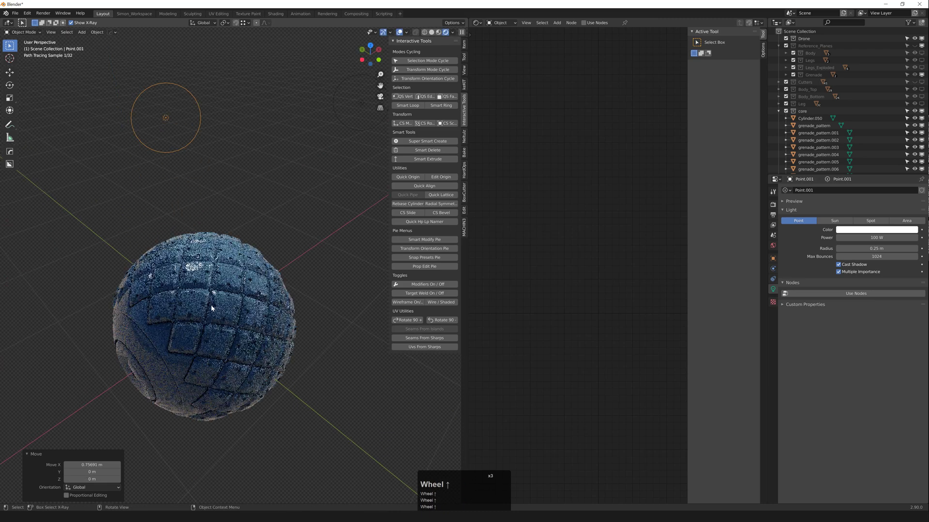
pyautogui.moveTo(221, 317)
pyautogui.mouseDown(button='middle')
pyautogui.moveTo(246, 341)
pyautogui.moveTo(246, 322)
pyautogui.moveTo(322, 299)
pyautogui.moveTo(231, 277)
pyautogui.moveTo(223, 288)
pyautogui.mouseUp(button='middle')
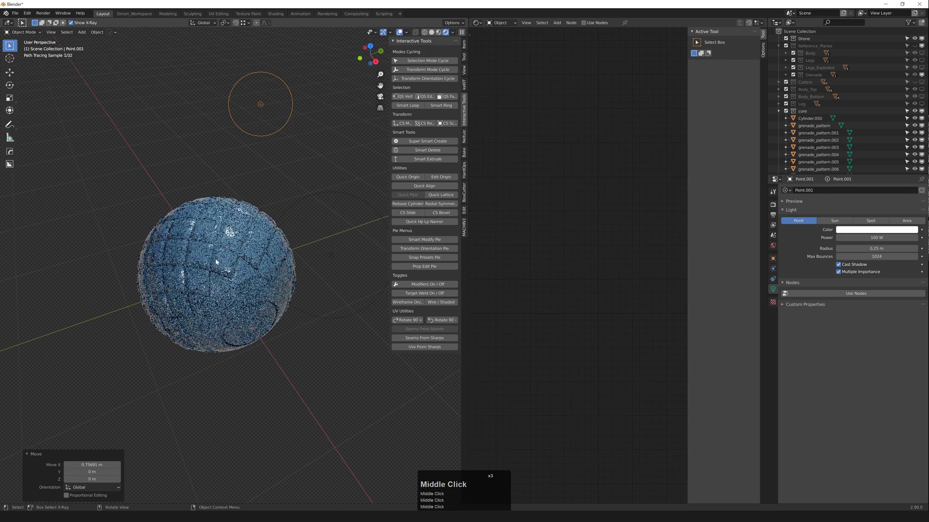
pyautogui.scroll(2, 221, 294)
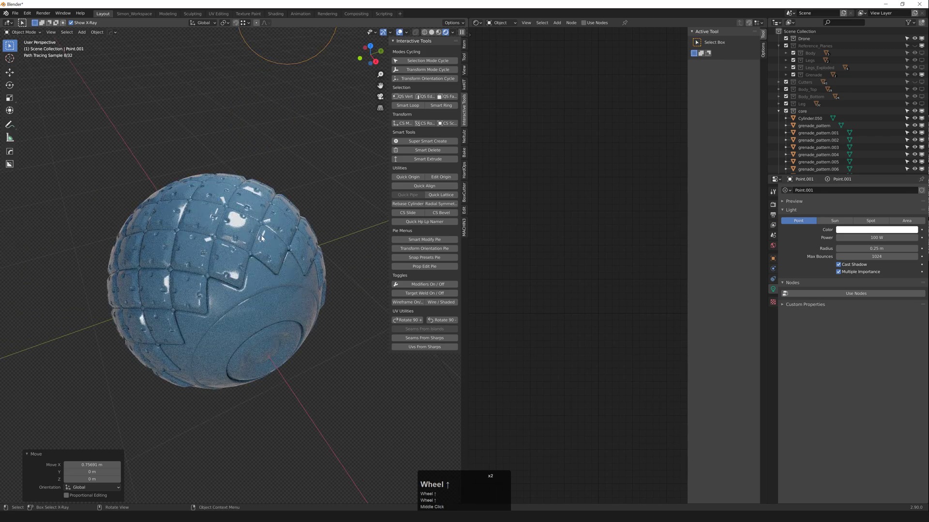
pyautogui.moveTo(261, 238)
pyautogui.mouseDown(button='middle')
pyautogui.moveTo(237, 289)
pyautogui.moveTo(249, 276)
pyautogui.mouseUp(button='middle')
pyautogui.scroll(-2, 237, 289)
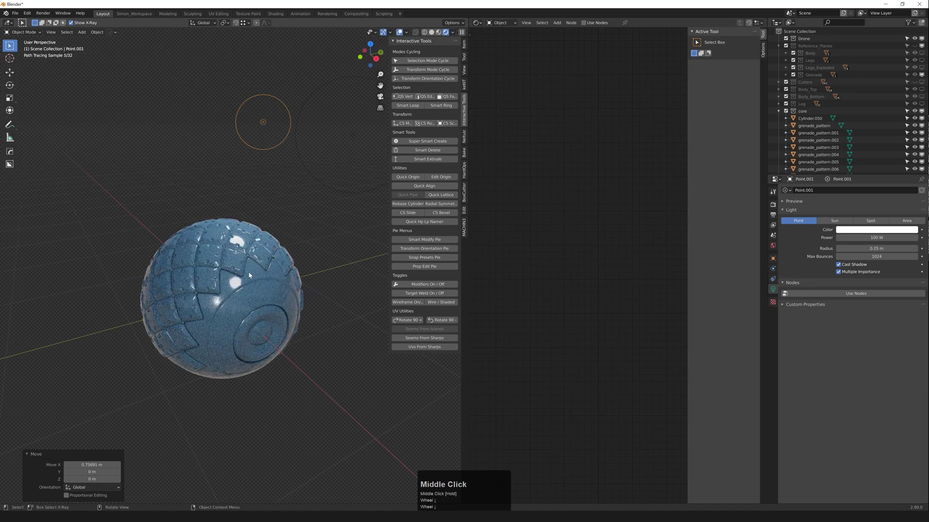
pyautogui.scroll(2, 269, 239)
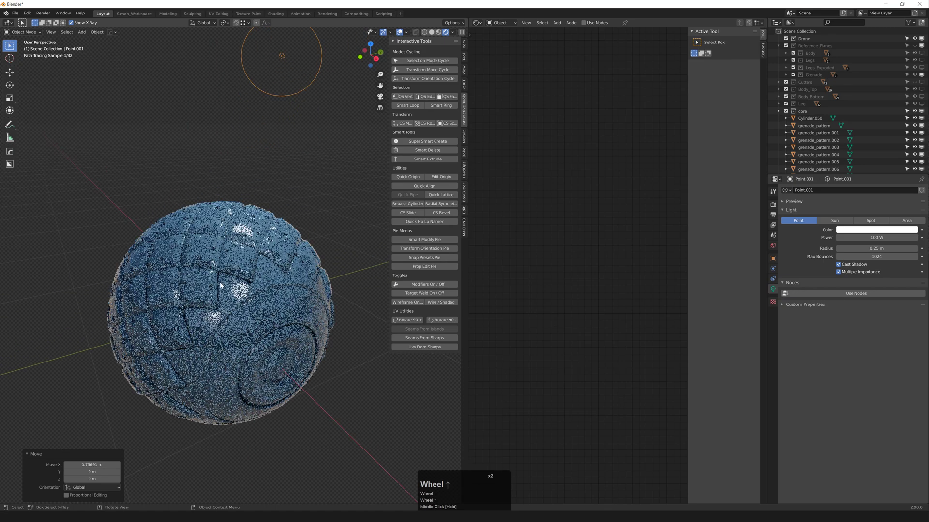
pyautogui.moveTo(269, 239); pyautogui.dragTo(204, 295, button='middle')
pyautogui.scroll(-1, 227, 276)
pyautogui.scroll(-2, 265, 201)
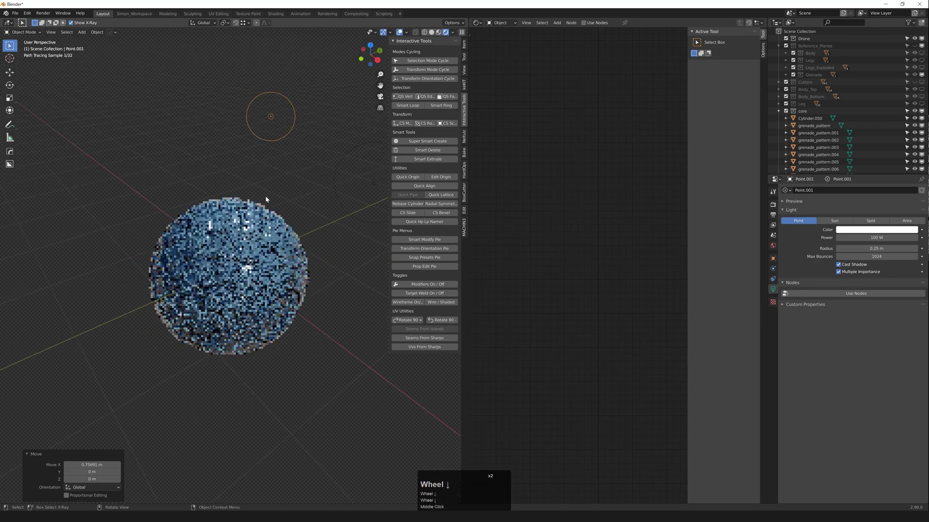
# Step: Delete the point light, return to solid shading and view a pattern tile's material in the shader editor
pyautogui.press('x')
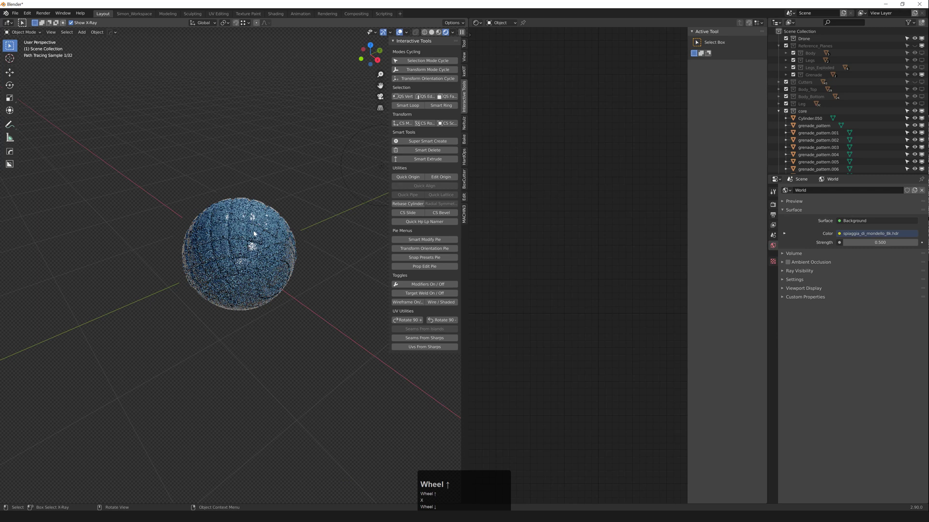
pyautogui.click(315, 230)
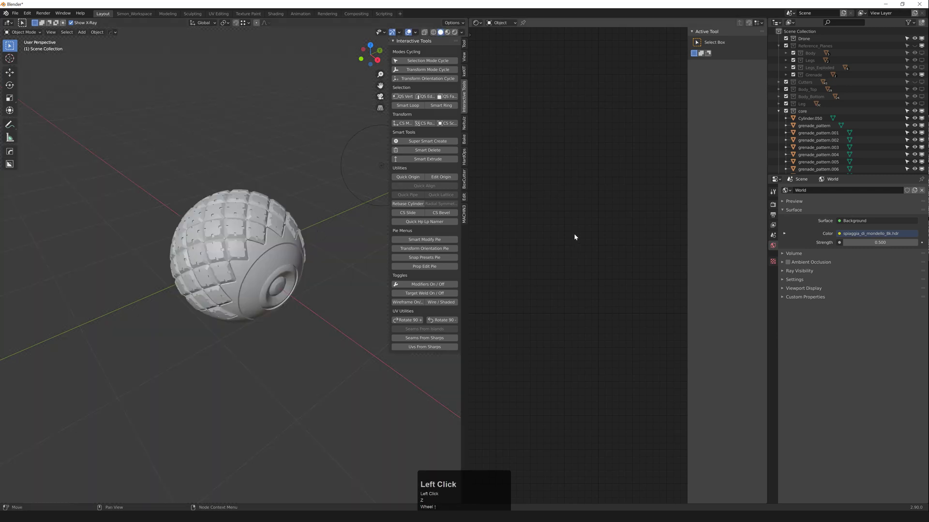
pyautogui.hotkey('ctrl', 'alt', 'z')
pyautogui.moveTo(634, 234)
pyautogui.click(688, 235)
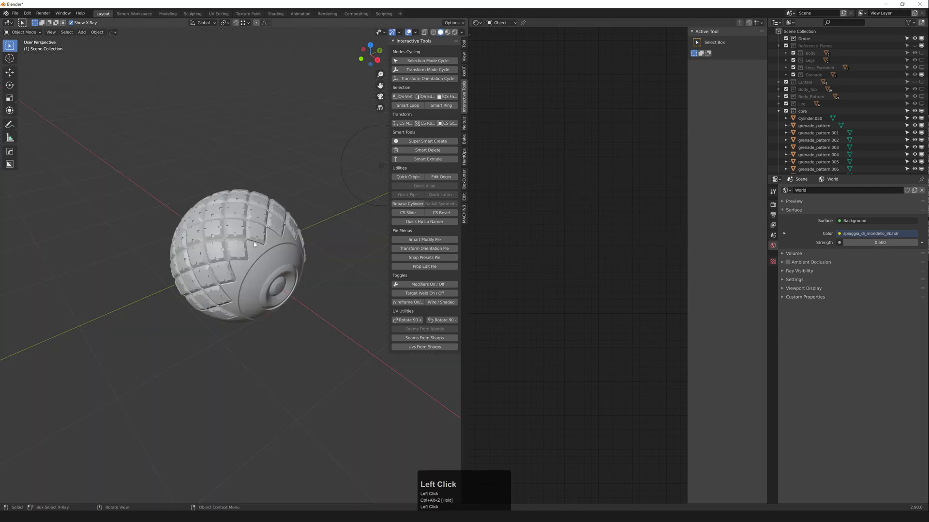
pyautogui.click(262, 255)
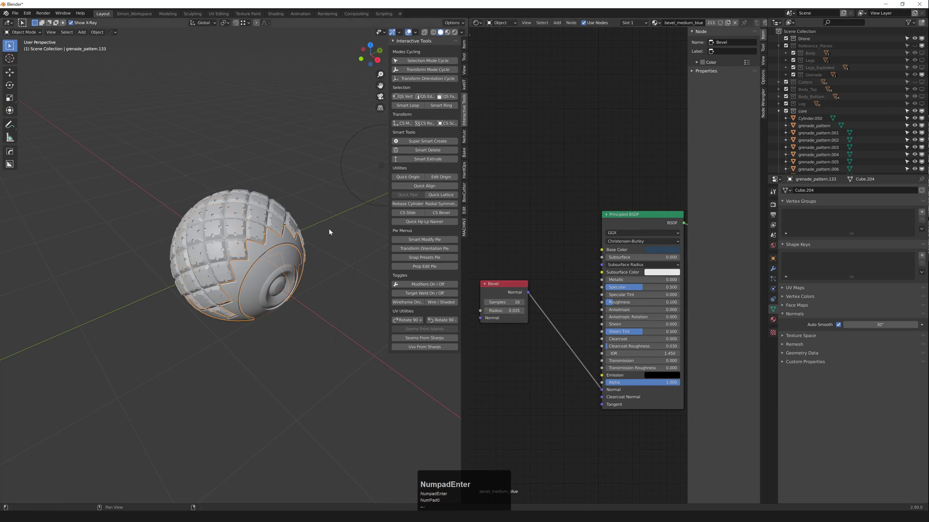
# Step: In wireframe, hide the inner sphere Sphere.003 and the lens cylinder parts
pyautogui.moveTo(286, 248); pyautogui.dragTo(297, 242, button='middle')
pyautogui.click(314, 290)
pyautogui.moveTo(313, 290); pyautogui.dragTo(284, 267, button='middle')
pyautogui.press('z')
pyautogui.click(270, 273)
pyautogui.scroll(2, 269, 274)
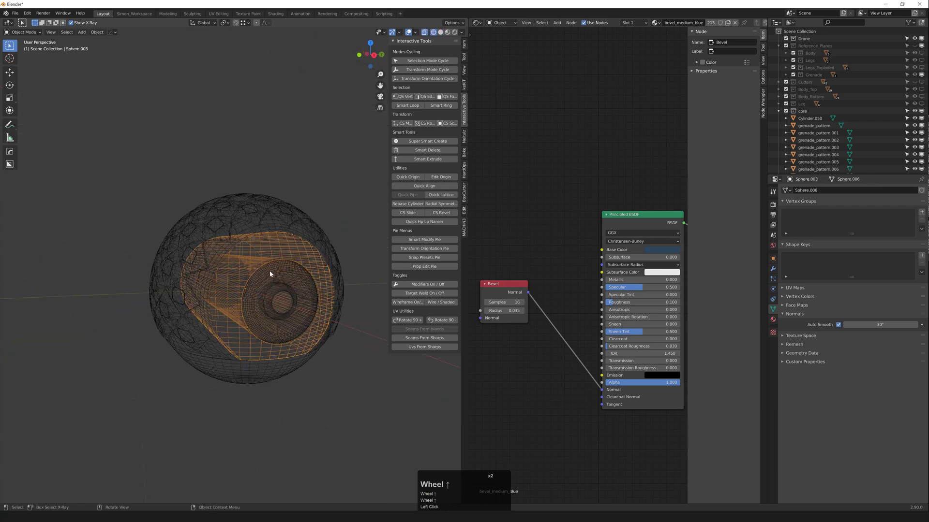
pyautogui.keyDown('shift'); pyautogui.click(271, 286); pyautogui.keyUp('shift')
pyautogui.keyDown('shift'); pyautogui.click(271, 293); pyautogui.keyUp('shift')
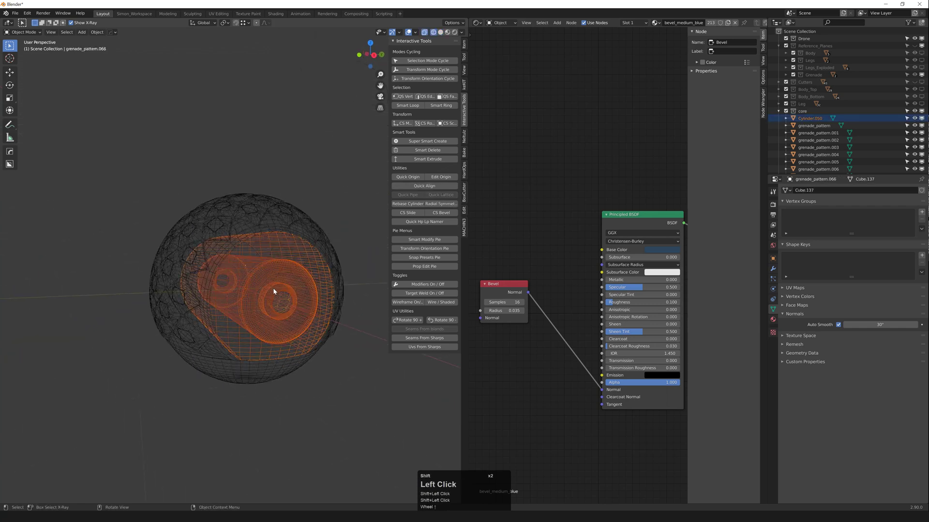
pyautogui.press('h')
# Step: Hide the outer shell sphere and return to solid shading
pyautogui.click(274, 302)
pyautogui.click(261, 338)
pyautogui.press('h')
pyautogui.scroll(-1, 277, 311)
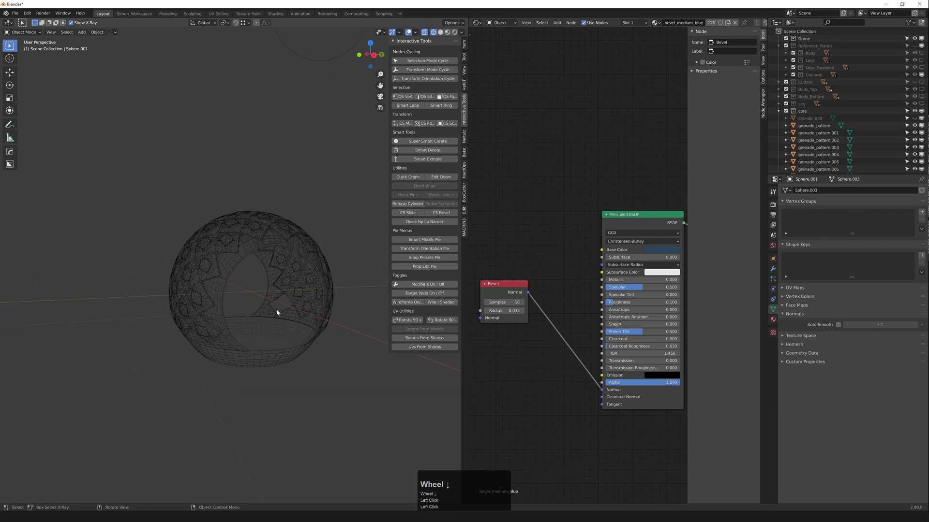
pyautogui.moveTo(277, 311)
pyautogui.mouseDown(button='middle')
pyautogui.moveTo(292, 309)
pyautogui.moveTo(224, 321)
pyautogui.moveTo(251, 342)
pyautogui.mouseUp(button='middle')
pyautogui.scroll(-2, 218, 360)
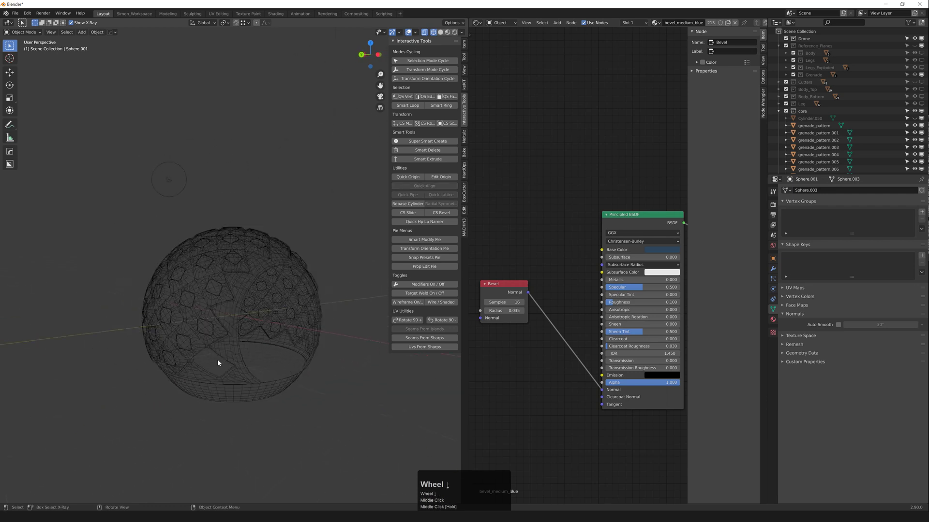
pyautogui.press('z')
# Step: Unhide everything, then hide only the bowl piece Sphere.002
pyautogui.scroll(-3, 216, 359)
pyautogui.hotkey('alt', 'h')
pyautogui.scroll(1, 227, 363)
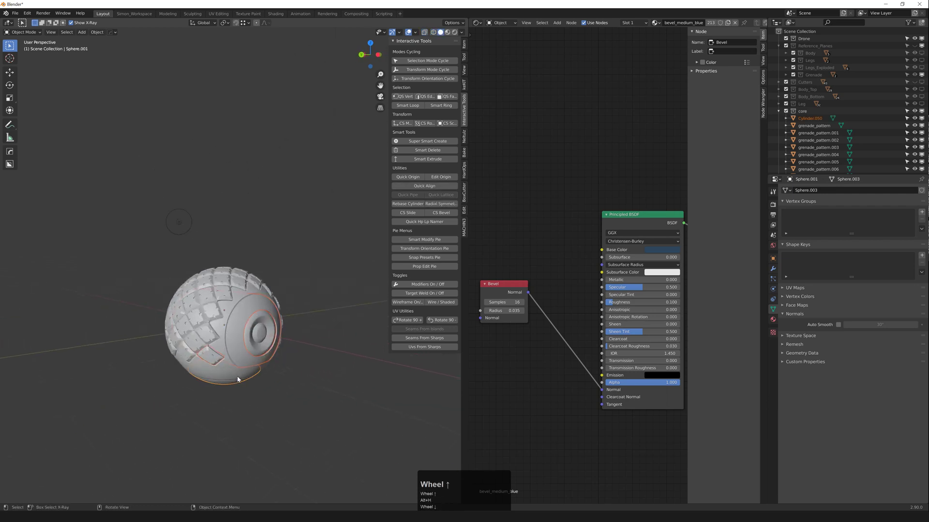
pyautogui.click(238, 378)
pyautogui.moveTo(238, 379); pyautogui.dragTo(250, 368, button='middle')
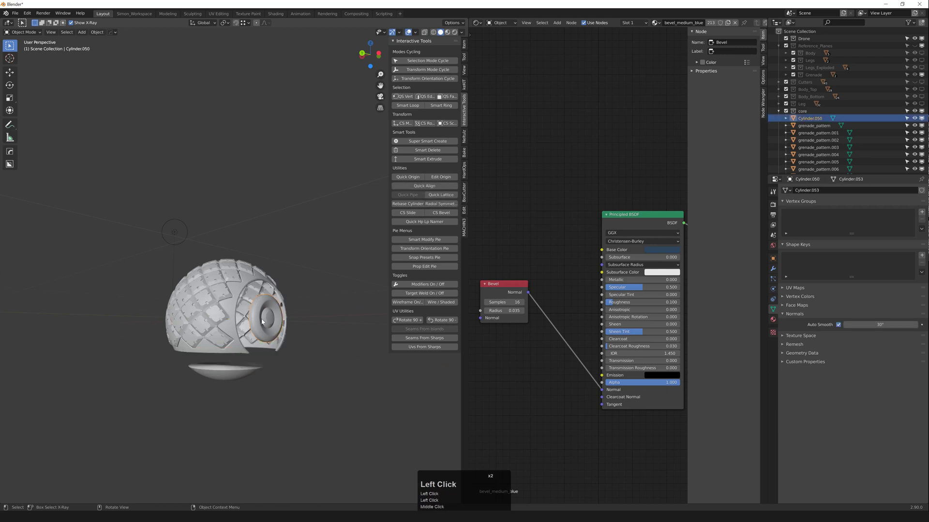
pyautogui.press('h')
pyautogui.moveTo(244, 367)
pyautogui.mouseDown(button='middle')
pyautogui.moveTo(258, 352)
pyautogui.moveTo(228, 344)
pyautogui.moveTo(244, 329)
pyautogui.mouseUp(button='middle')
# Step: Box-select all grenade pattern pieces in wireframe and join them into grenade_pattern.066
pyautogui.hotkey('shift', 'z')
pyautogui.scroll(-2, 244, 329)
pyautogui.moveTo(209, 267); pyautogui.dragTo(338, 407)
pyautogui.scroll(2, 268, 348)
pyautogui.hotkey('ctrl', 'j')
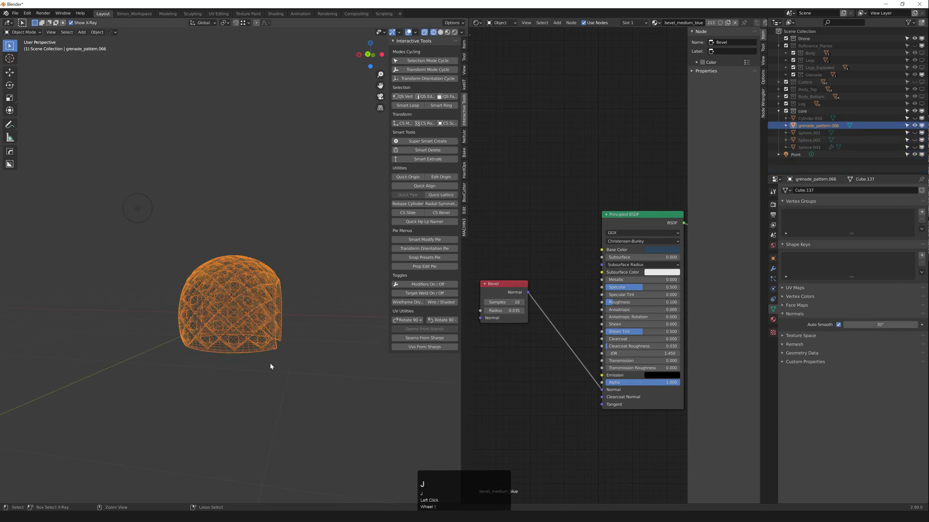
# Step: Deselect everything and return to solid shading to review the joined shell
pyautogui.click(315, 367)
pyautogui.moveTo(289, 347)
pyautogui.mouseDown(button='middle')
pyautogui.moveTo(253, 314)
pyautogui.moveTo(247, 336)
pyautogui.moveTo(273, 304)
pyautogui.moveTo(199, 283)
pyautogui.moveTo(172, 297)
pyautogui.moveTo(196, 299)
pyautogui.moveTo(138, 307)
pyautogui.moveTo(159, 301)
pyautogui.moveTo(248, 327)
pyautogui.moveTo(224, 316)
pyautogui.moveTo(288, 292)
pyautogui.mouseUp(button='middle')
pyautogui.hotkey('shift', 'z')
pyautogui.scroll(-3, 274, 304)
pyautogui.click(286, 308)
pyautogui.scroll(4, 249, 300)
pyautogui.scroll(3, 196, 300)
pyautogui.scroll(-2, 158, 301)
pyautogui.scroll(3, 248, 328)
# Step: Isolate grenade_pattern.066 and enter Edit Mode, viewing it straight from the front
pyautogui.hotkey('shift', 'h')
pyautogui.press('Tab')
pyautogui.scroll(5, 263, 299)
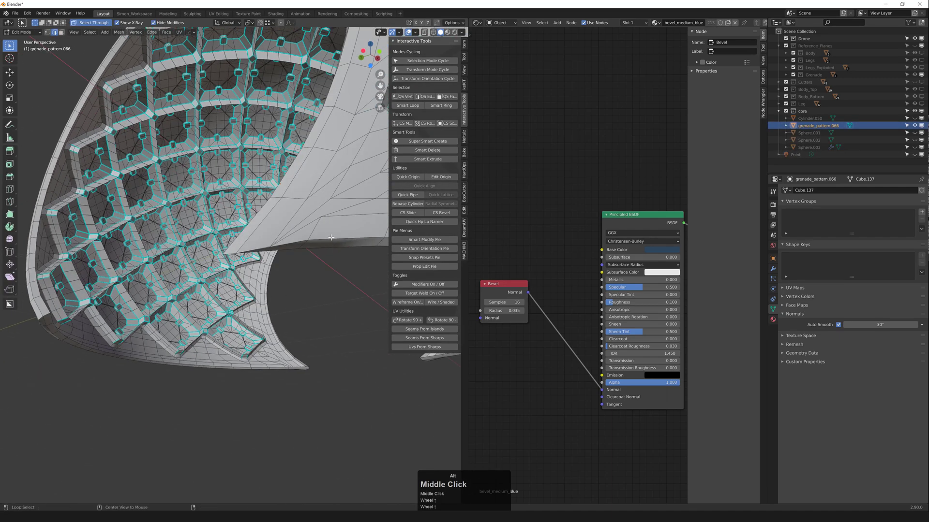
pyautogui.scroll(-2, 331, 237)
pyautogui.moveTo(331, 238); pyautogui.dragTo(272, 224, button='middle')
pyautogui.scroll(-2, 256, 274)
pyautogui.scroll(2, 278, 252)
pyautogui.scroll(-2, 285, 228)
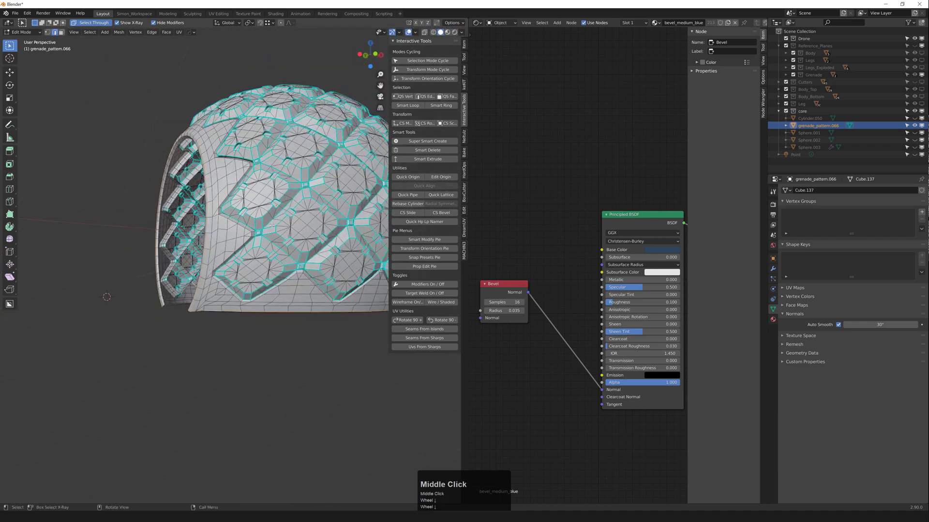
pyautogui.press('`')
pyautogui.scroll(2, 228, 257)
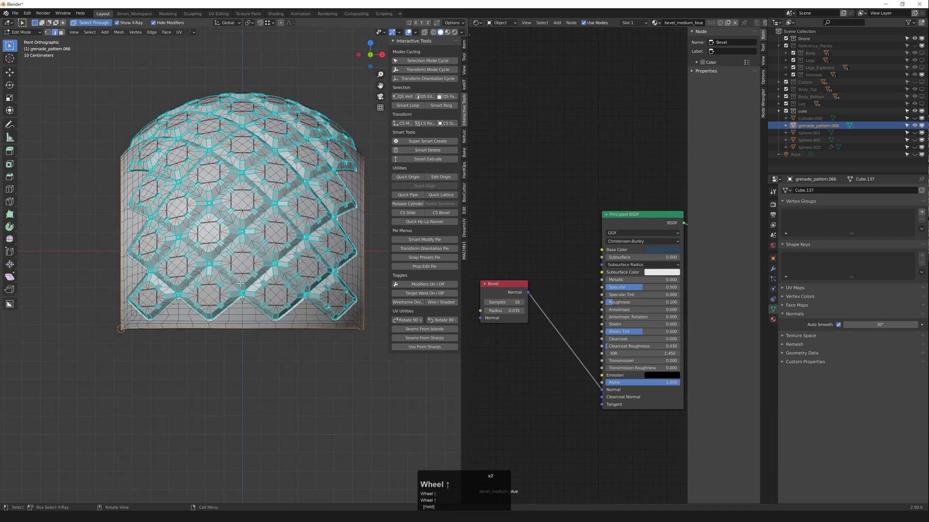
# Step: Select the shell's bottom edge vertices in X-ray and align them with MACHIN3 Align (Top)
pyautogui.press('1')
pyautogui.hotkey('shift', 'z')
pyautogui.keyDown('ctrl'); pyautogui.moveTo(191, 171); pyautogui.dragTo(430, 327); pyautogui.keyUp('ctrl')
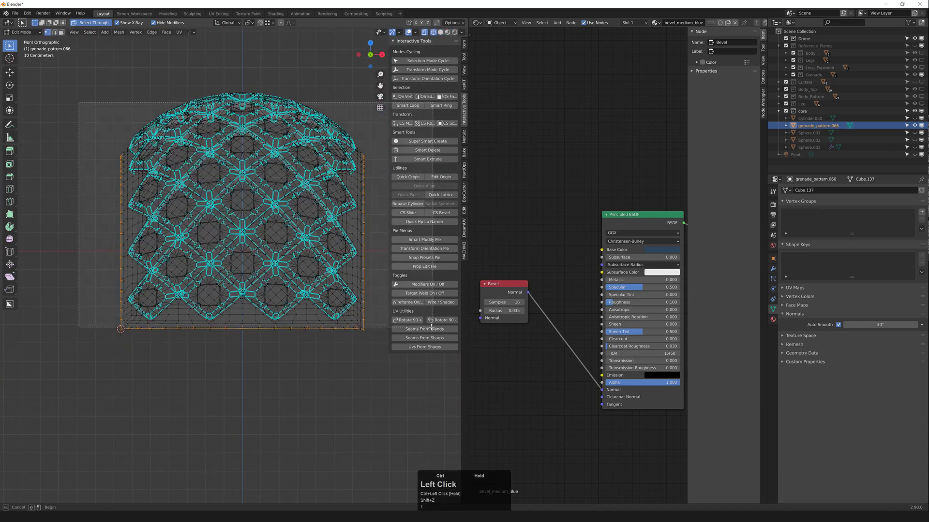
pyautogui.scroll(3, 302, 311)
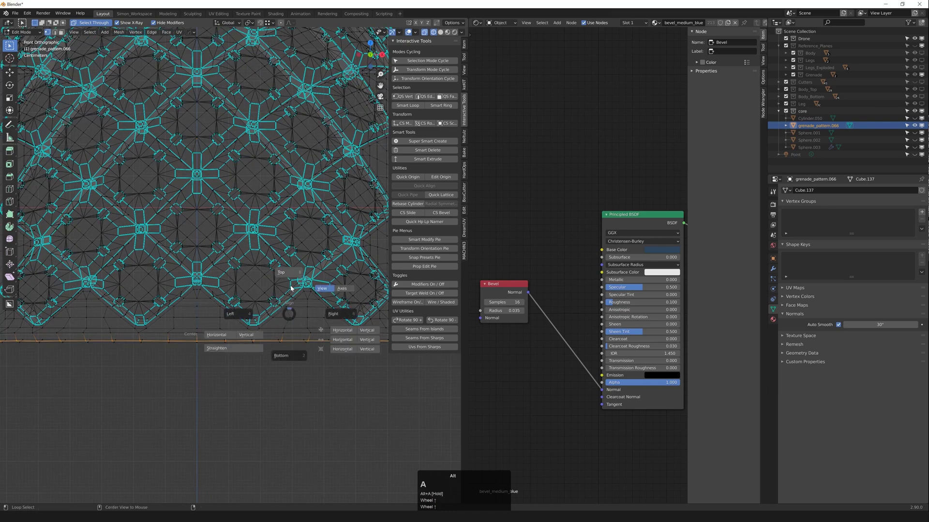
pyautogui.click(290, 286)
pyautogui.keyDown('shift'); pyautogui.moveTo(92, 319); pyautogui.dragTo(271, 287); pyautogui.keyUp('shift')
pyautogui.keyDown('shift'); pyautogui.moveTo(270, 287); pyautogui.dragTo(294, 283, button='middle'); pyautogui.keyUp('shift')
pyautogui.scroll(2, 212, 300)
pyautogui.hotkey('shift', 'z')
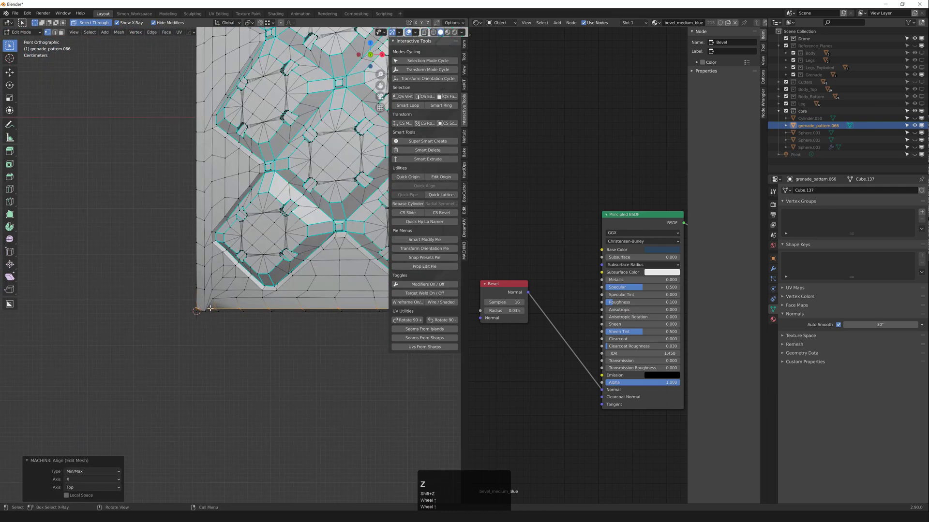
# Step: Vertex-slide the first two corner tip vertices into cleaner positions
pyautogui.moveTo(210, 308); pyautogui.dragTo(318, 325, button='middle')
pyautogui.scroll(2, 311, 308)
pyautogui.scroll(2, 311, 307)
pyautogui.click(311, 326)
pyautogui.scroll(-2, 311, 325)
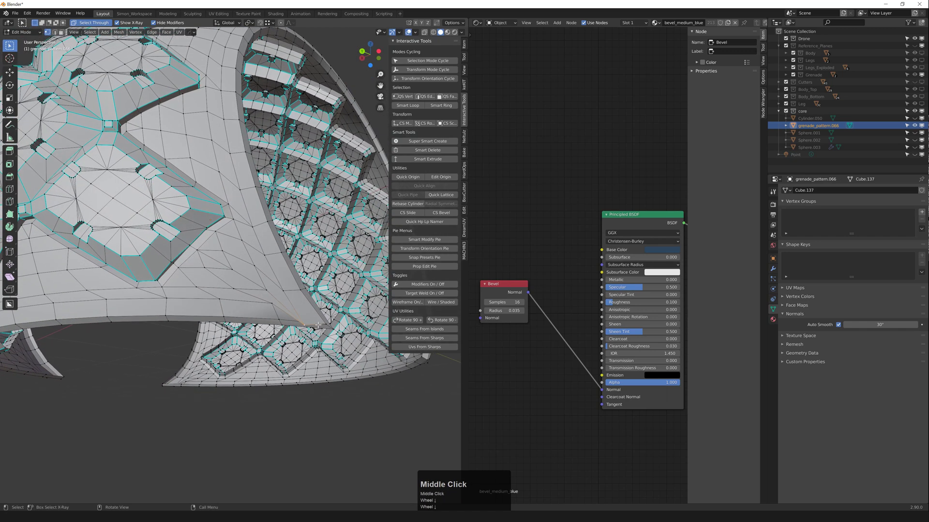
pyautogui.press('g')
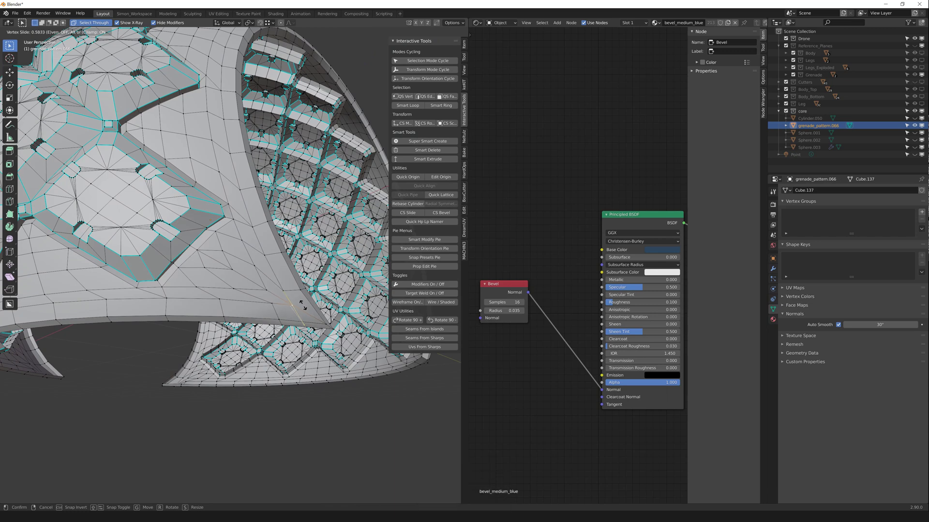
pyautogui.click(303, 306)
pyautogui.scroll(-3, 303, 306)
pyautogui.moveTo(303, 306); pyautogui.dragTo(92, 312, button='middle')
pyautogui.keyDown('shift'); pyautogui.moveTo(91, 312); pyautogui.dragTo(128, 299, button='middle'); pyautogui.keyUp('shift')
pyautogui.scroll(4, 129, 299)
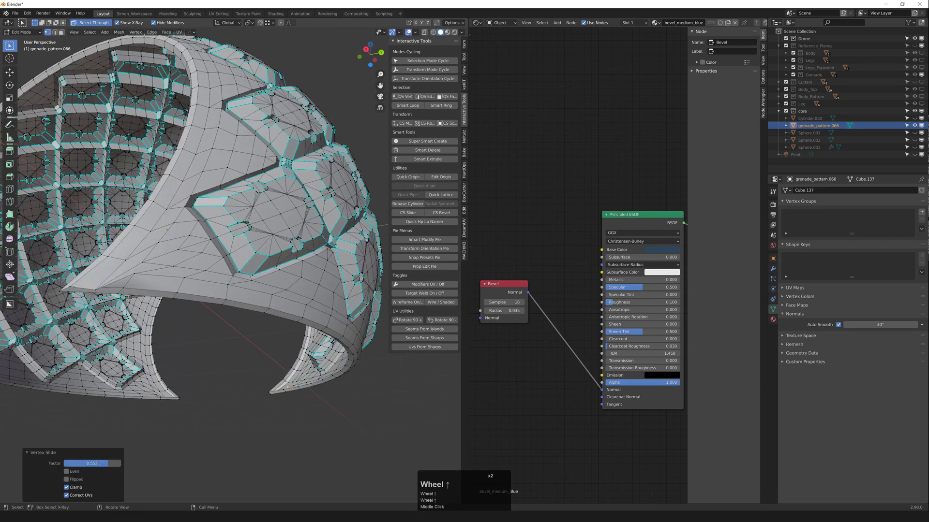
pyautogui.click(105, 284)
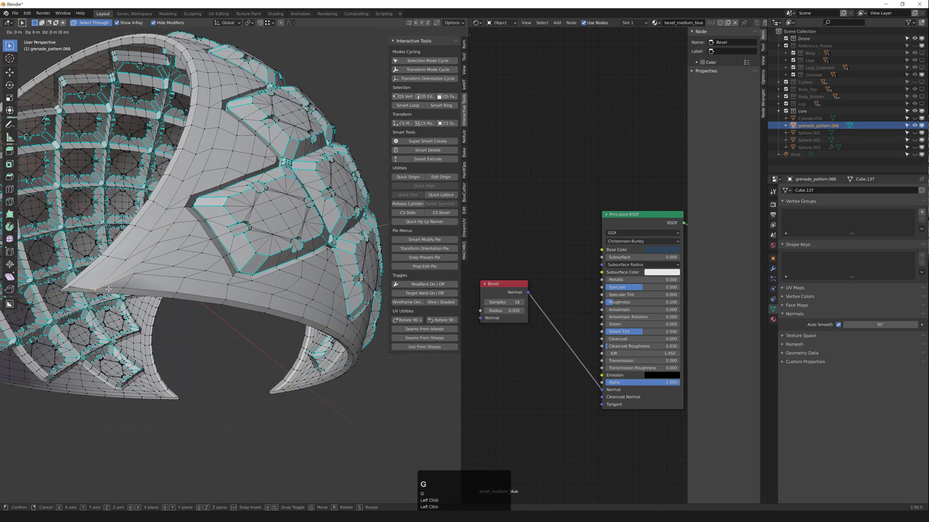
pyautogui.click(125, 271)
pyautogui.scroll(-3, 145, 271)
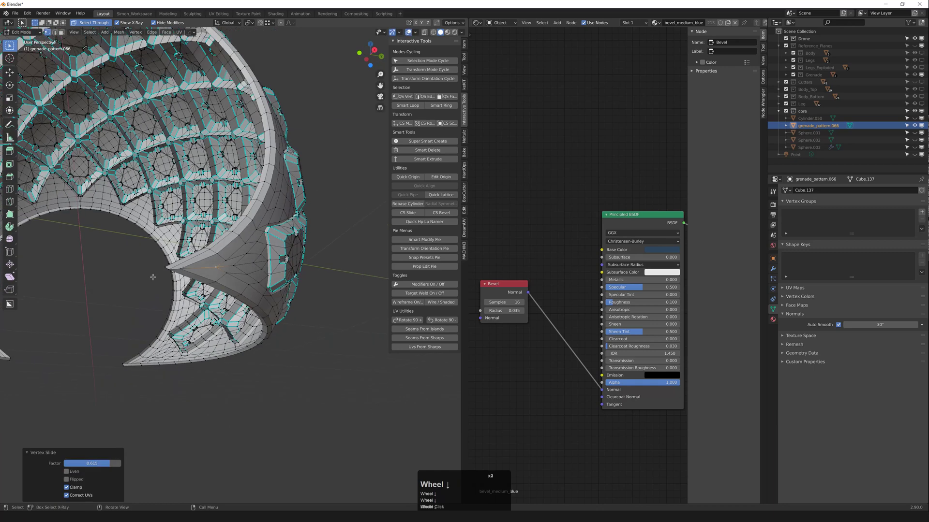
# Step: Vertex-slide the remaining two corner tip vertices, then return to Object Mode
pyautogui.moveTo(145, 270); pyautogui.dragTo(182, 296, button='middle')
pyautogui.scroll(5, 268, 262)
pyautogui.click(376, 288)
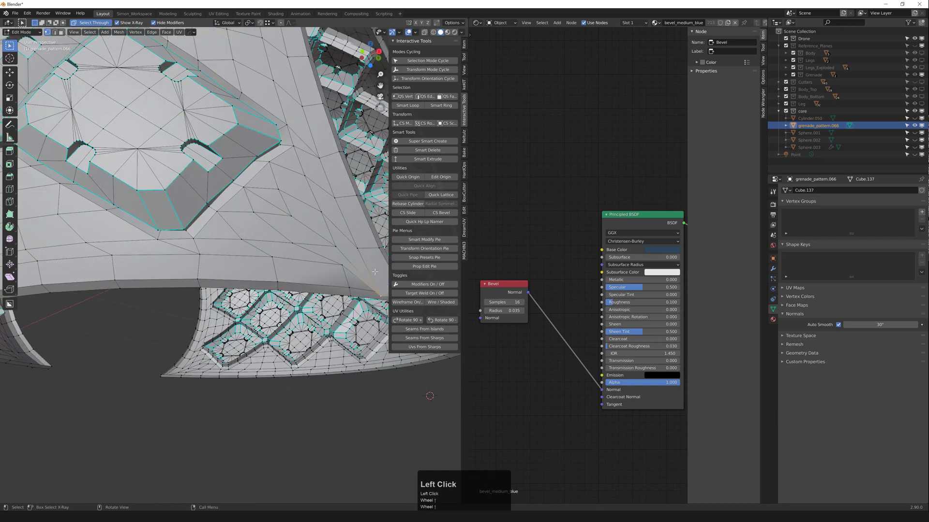
pyautogui.press('g')
pyautogui.press('g')
pyautogui.click(357, 245)
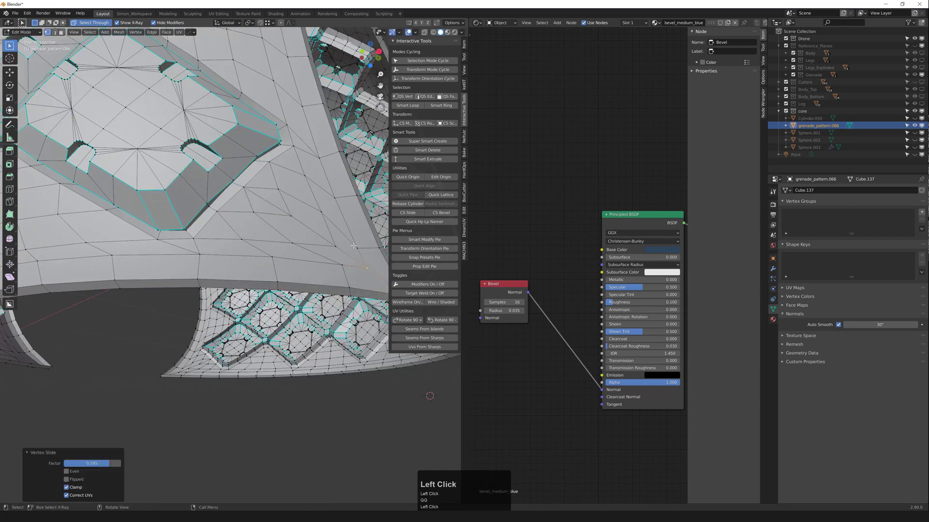
pyautogui.scroll(-3, 356, 246)
pyautogui.moveTo(357, 245); pyautogui.dragTo(244, 295, button='middle')
pyautogui.scroll(3, 245, 296)
pyautogui.scroll(2, 244, 295)
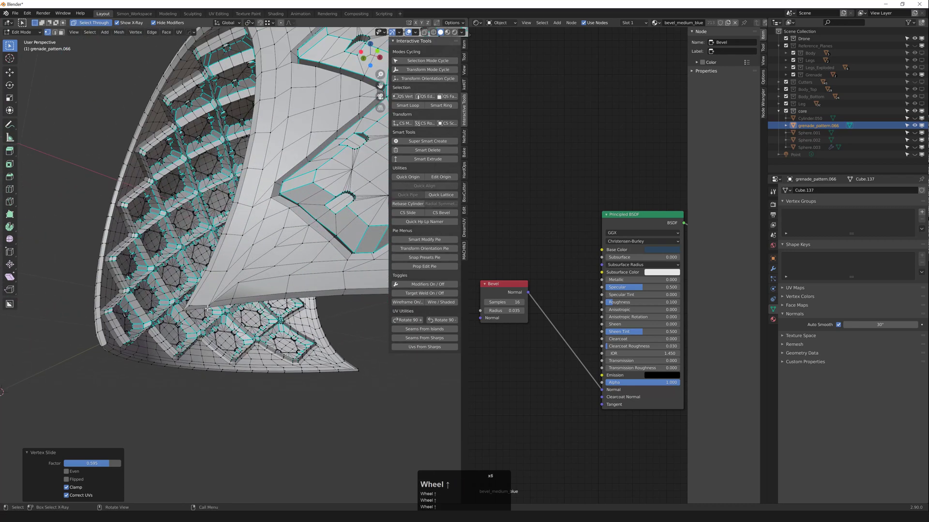
pyautogui.click(220, 293)
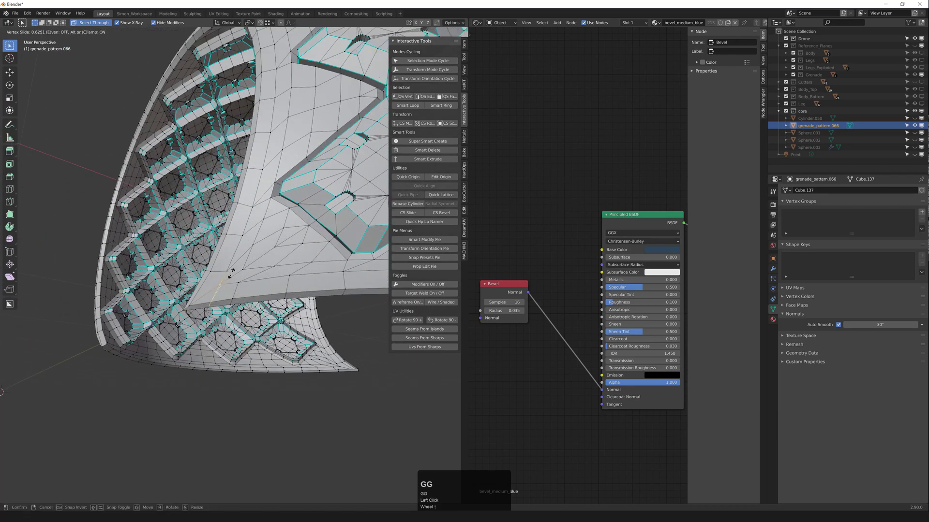
pyautogui.click(230, 274)
pyautogui.scroll(-3, 230, 273)
pyautogui.press('Tab')
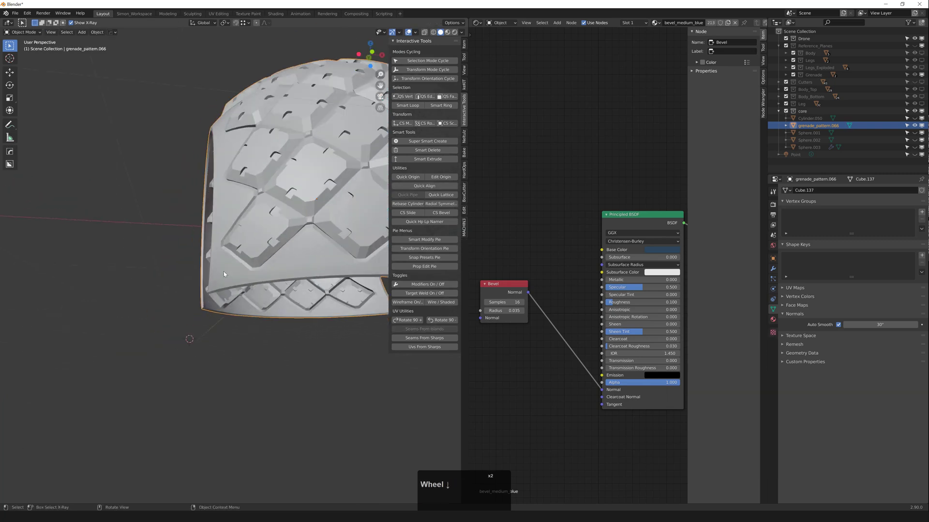
# Step: Turn on the grenade shell's wireframe overlay with F4 to inspect its hollow underside
pyautogui.click(286, 315)
pyautogui.scroll(2, 247, 290)
pyautogui.moveTo(247, 289); pyautogui.dragTo(219, 226, button='middle')
pyautogui.click(259, 277)
pyautogui.press('F4')
pyautogui.scroll(-2, 274, 321)
pyautogui.click(273, 322)
pyautogui.scroll(-3, 274, 321)
pyautogui.scroll(2, 288, 325)
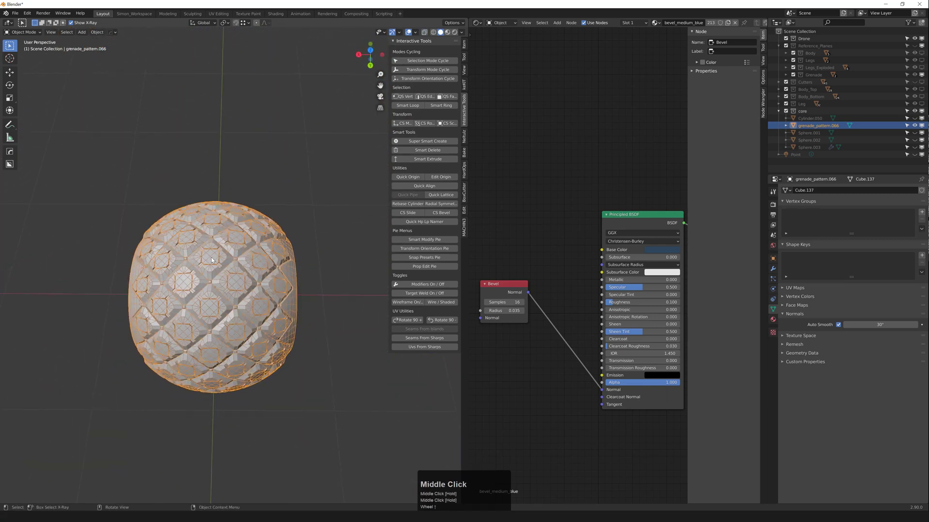
pyautogui.moveTo(212, 260); pyautogui.dragTo(208, 234, button='middle')
pyautogui.scroll(2, 205, 231)
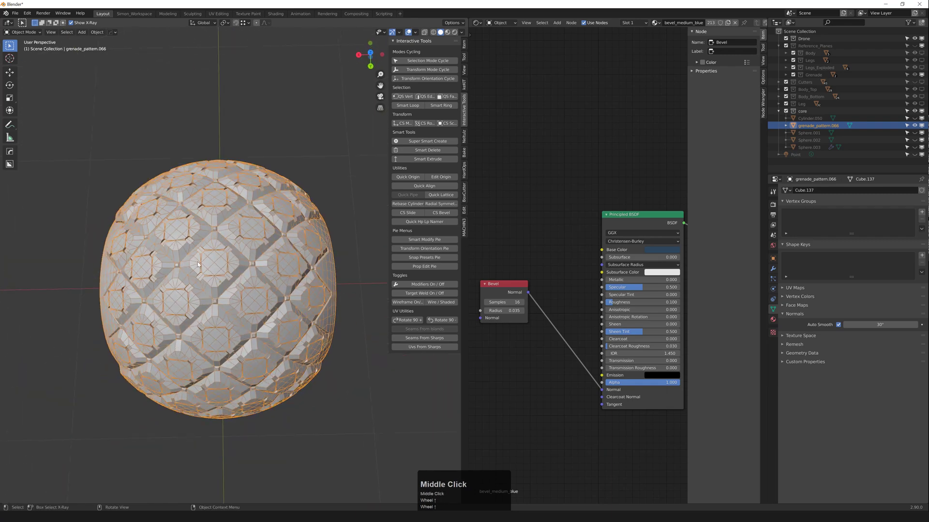
pyautogui.moveTo(238, 276); pyautogui.dragTo(258, 290, button='middle')
pyautogui.scroll(-1, 257, 252)
pyautogui.scroll(1, 220, 283)
pyautogui.click(238, 292)
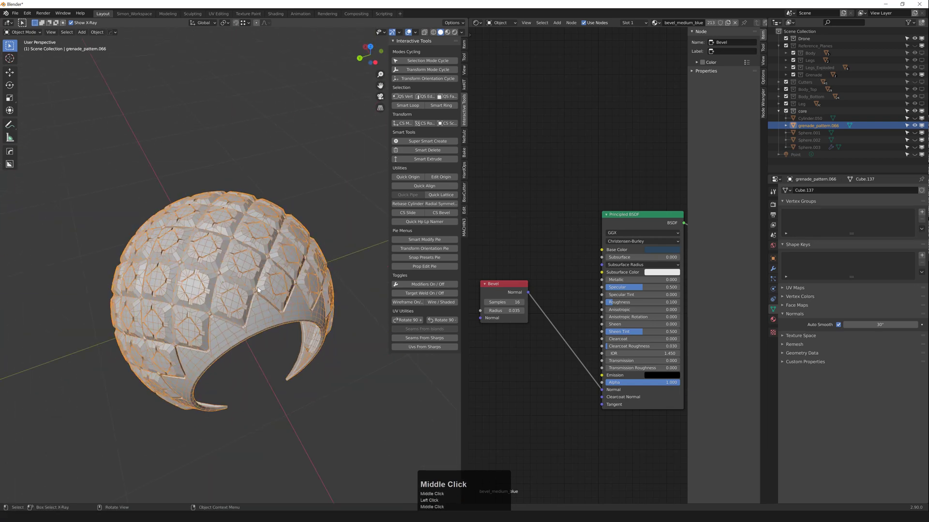
# Step: Turn the shell's wireframe overlay off again and look it over from other sides
pyautogui.click(233, 258)
pyautogui.press('F4')
pyautogui.scroll(-2, 237, 256)
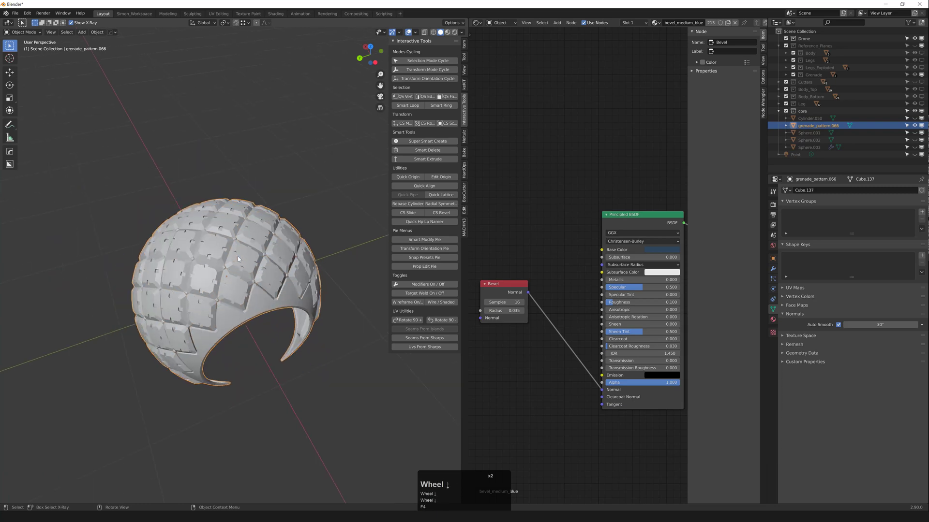
pyautogui.moveTo(237, 256); pyautogui.dragTo(193, 284, button='middle')
pyautogui.scroll(2, 275, 254)
pyautogui.scroll(-4, 217, 242)
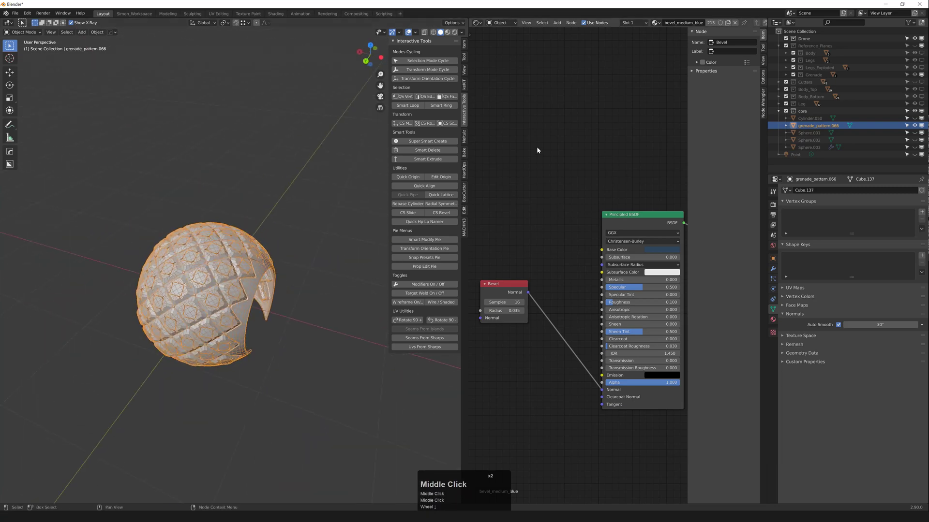
pyautogui.moveTo(250, 279); pyautogui.dragTo(273, 235, button='middle')
pyautogui.scroll(1, 221, 279)
# Step: Unhide all the hidden core objects with Alt+H and deselect everything
pyautogui.hotkey('alt', 'h')
pyautogui.scroll(2, 216, 229)
pyautogui.click(317, 209)
pyautogui.moveTo(271, 235); pyautogui.dragTo(309, 239, button='middle')
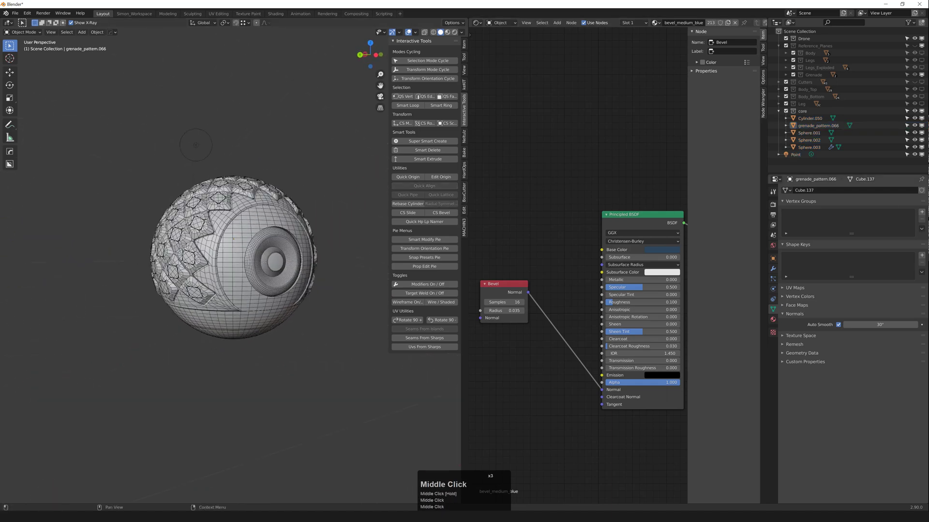
# Step: Select the reference plane Cube.014 and switch the viewport to Material Preview
pyautogui.click(272, 218)
pyautogui.scroll(-2, 272, 218)
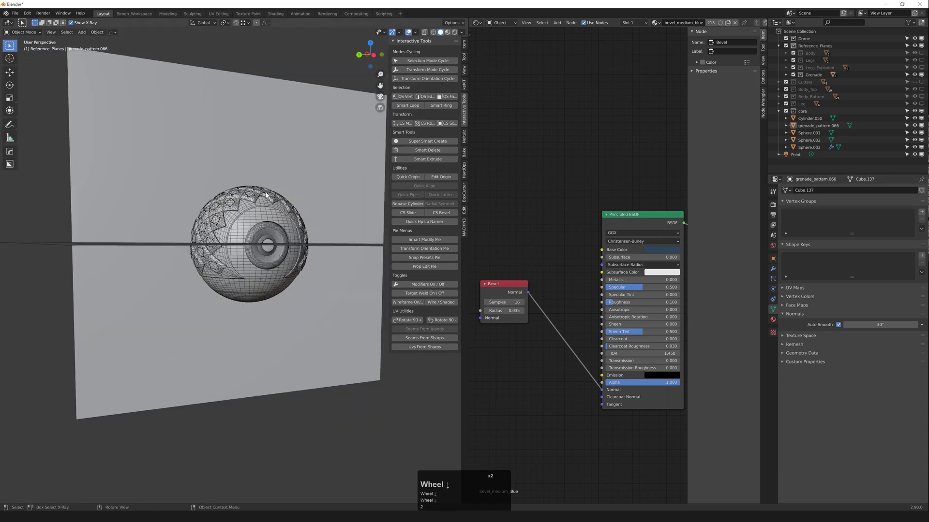
pyautogui.click(265, 158)
pyautogui.press('z')
pyautogui.moveTo(269, 136)
pyautogui.mouseDown(button='middle')
pyautogui.moveTo(271, 152)
pyautogui.moveTo(248, 178)
pyautogui.mouseUp(button='middle')
pyautogui.click(271, 152)
# Step: Hide all other objects so only the sphere reference image remains visible
pyautogui.hotkey('shift', 'h')
pyautogui.scroll(3, 242, 220)
pyautogui.moveTo(241, 222); pyautogui.dragTo(234, 224, button='middle')
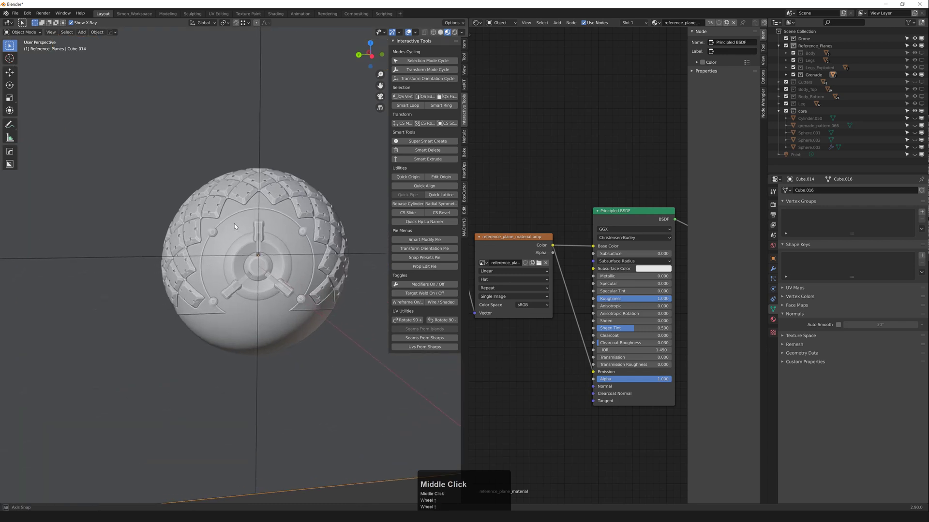
pyautogui.scroll(-3, 237, 226)
pyautogui.scroll(2, 239, 228)
pyautogui.scroll(1, 240, 231)
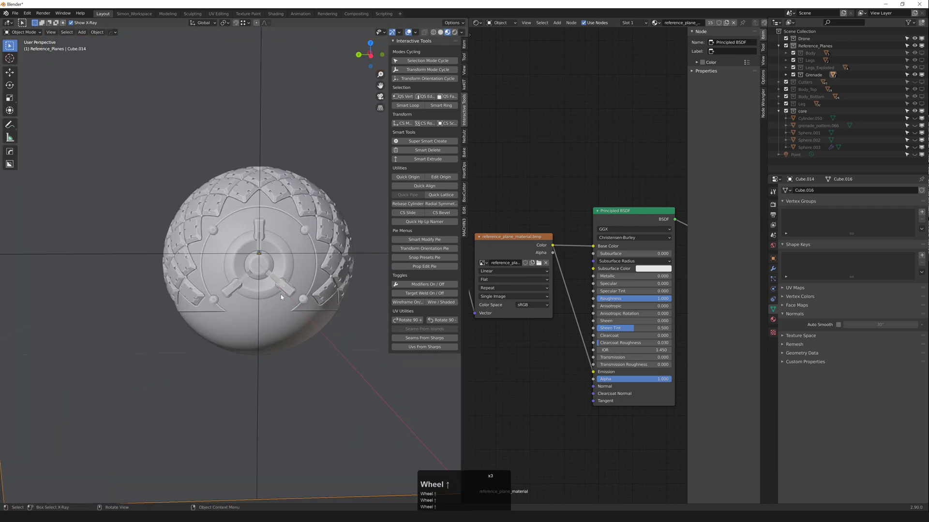
pyautogui.moveTo(213, 237); pyautogui.dragTo(248, 253, button='middle')
pyautogui.scroll(-1, 217, 232)
pyautogui.scroll(2, 248, 256)
# Step: Add a mesh cylinder (Cylinder.049) and clear its location to the world origin
pyautogui.hotkey('shift', 'a')
pyautogui.moveTo(249, 251)
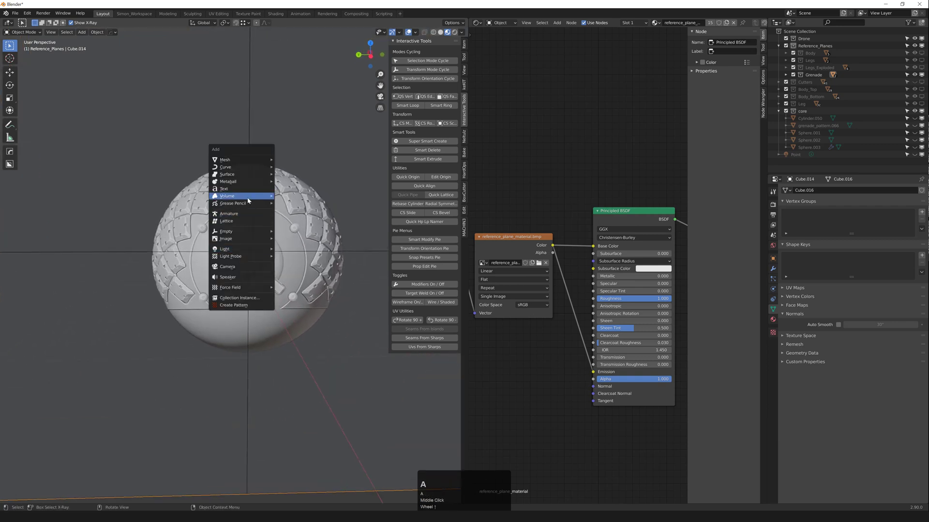
pyautogui.click(243, 161)
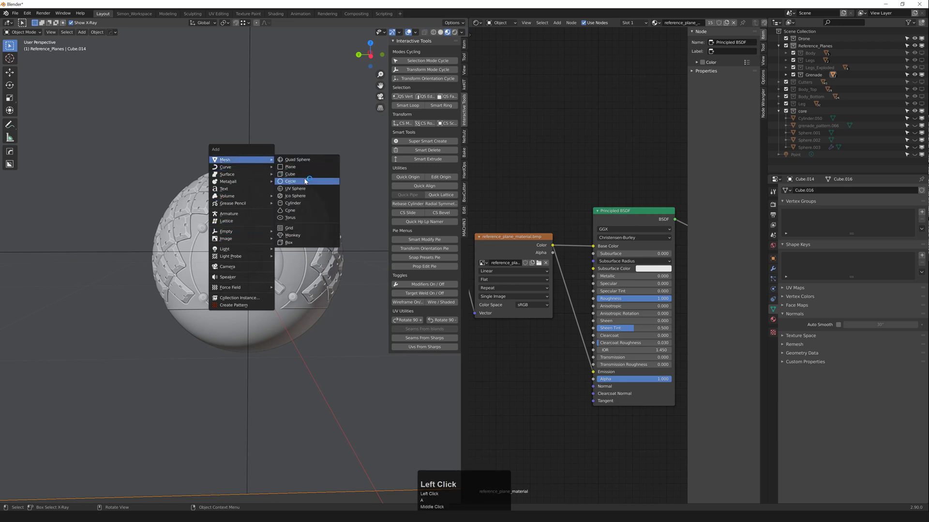
pyautogui.click(304, 203)
pyautogui.moveTo(246, 248); pyautogui.dragTo(220, 271, button='middle')
pyautogui.scroll(-6, 277, 248)
pyautogui.scroll(3, 258, 252)
pyautogui.hotkey('alt', 'g')
pyautogui.scroll(2, 248, 259)
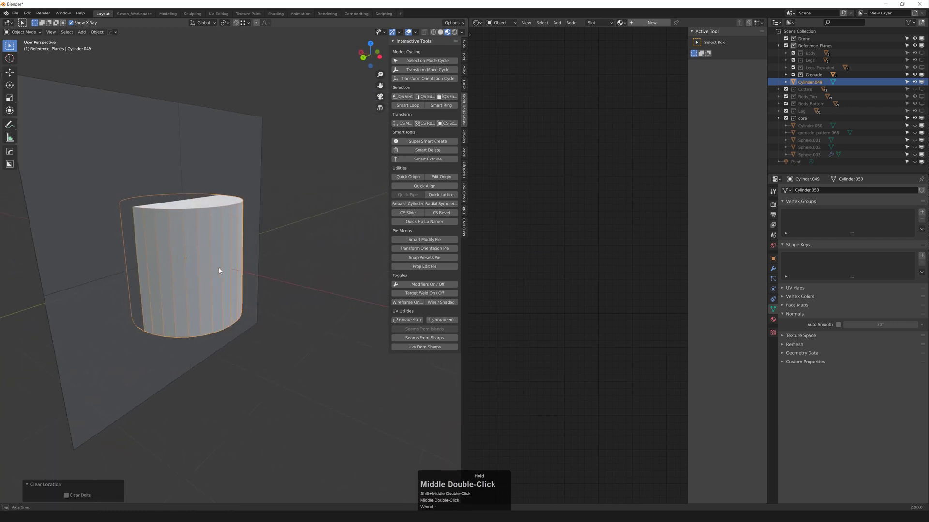
# Step: Rotate the cylinder -95° about Y and view it in Left Orthographic with see-through shading
pyautogui.press('r')
pyautogui.press('z')
pyautogui.press('x')
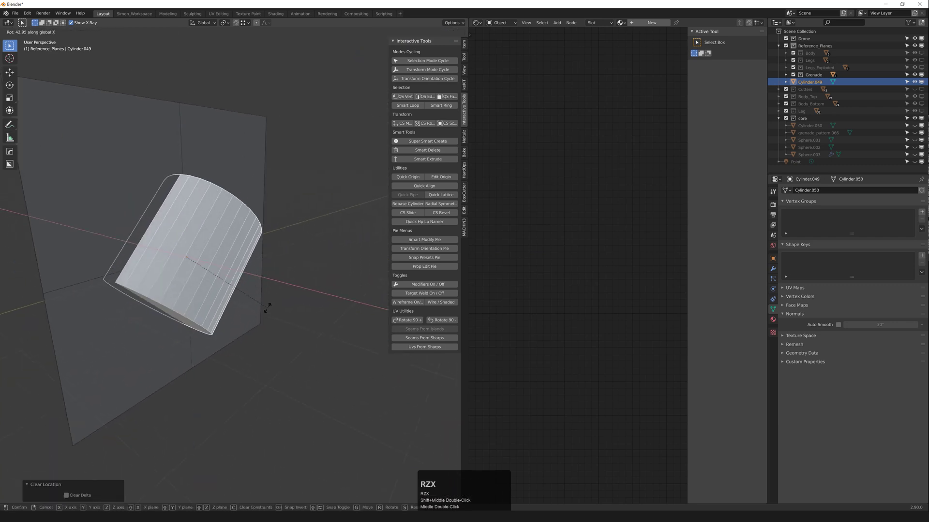
pyautogui.press('y')
pyautogui.keyDown('ctrl'); pyautogui.click(201, 373); pyautogui.keyUp('ctrl')
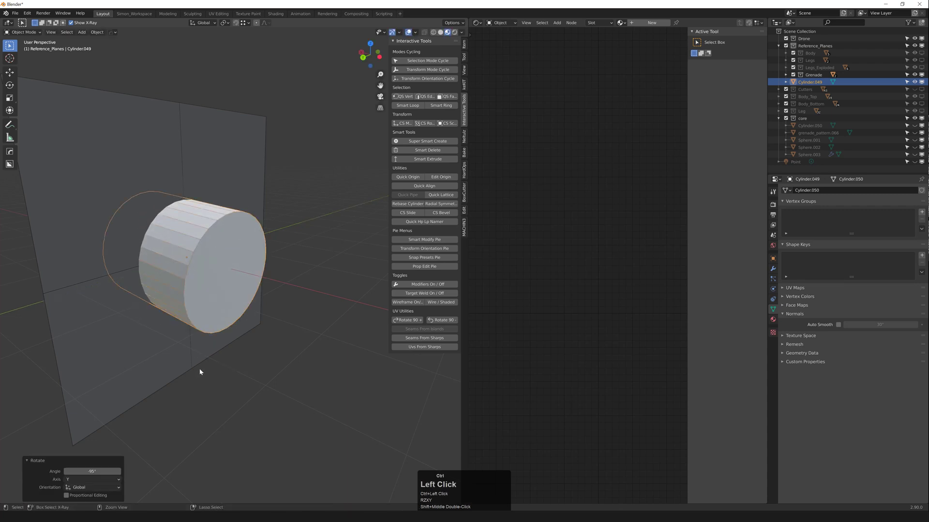
pyautogui.moveTo(201, 373); pyautogui.dragTo(89, 458, button='middle')
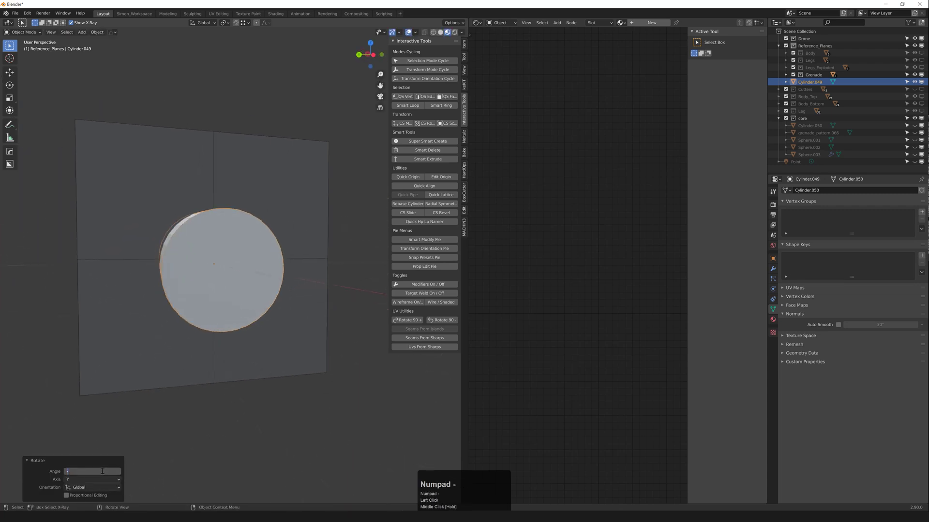
pyautogui.moveTo(216, 310); pyautogui.dragTo(234, 260, button='middle')
pyautogui.press('F3')
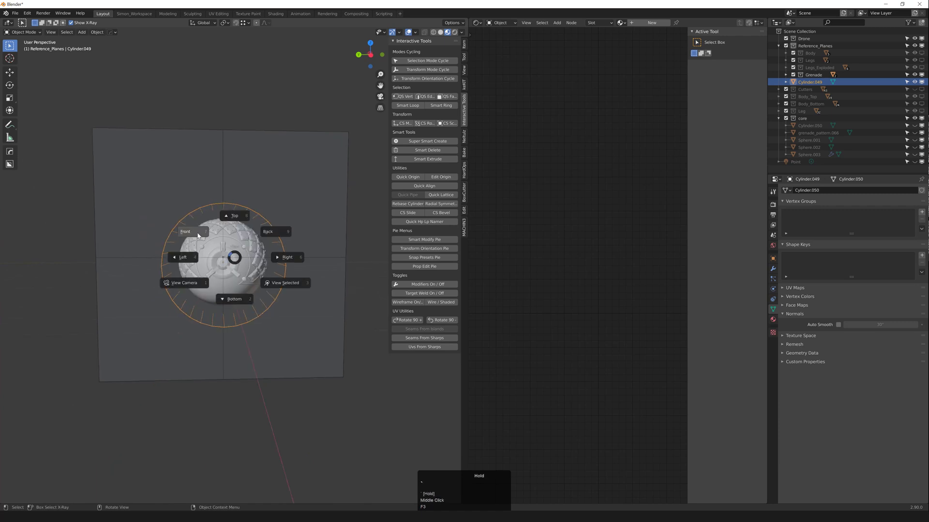
pyautogui.click(189, 263)
pyautogui.scroll(6, 216, 261)
# Step: Shrink the cylinder to about 0.177 and move it over the sphere's small round boss
pyautogui.press('s')
pyautogui.click(193, 237)
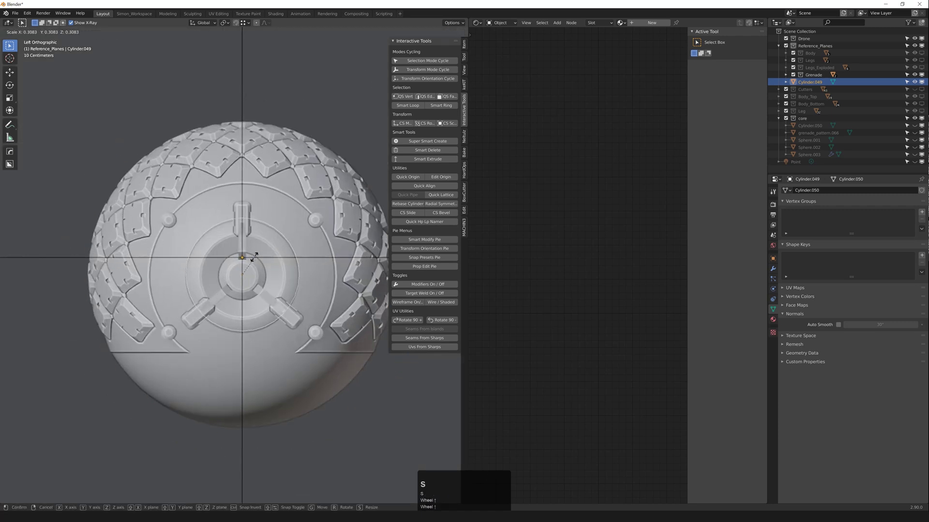
pyautogui.press('g')
pyautogui.click(175, 218)
pyautogui.scroll(4, 175, 219)
pyautogui.press('g')
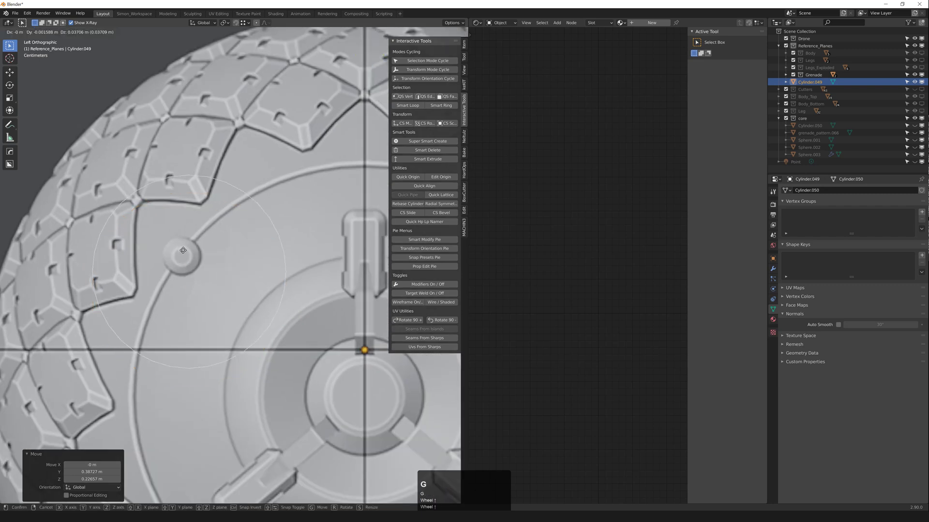
pyautogui.click(188, 245)
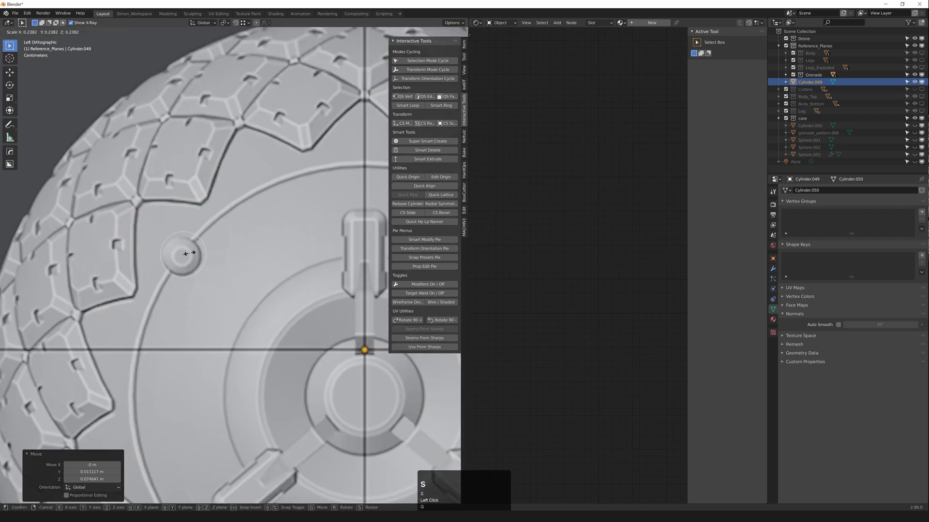
pyautogui.click(188, 254)
pyautogui.scroll(2, 187, 253)
# Step: Centre the cylinder on the boss and enlarge it slightly to fit
pyautogui.press('g')
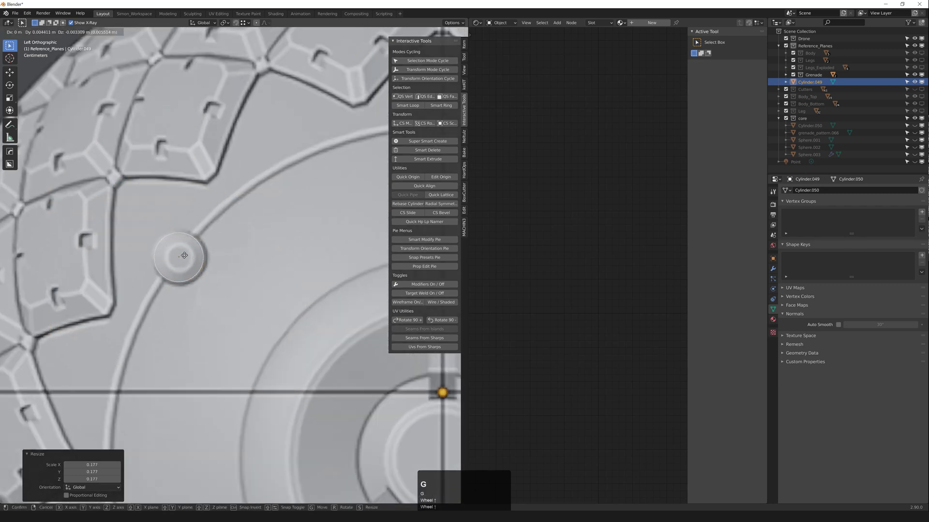
pyautogui.click(184, 257)
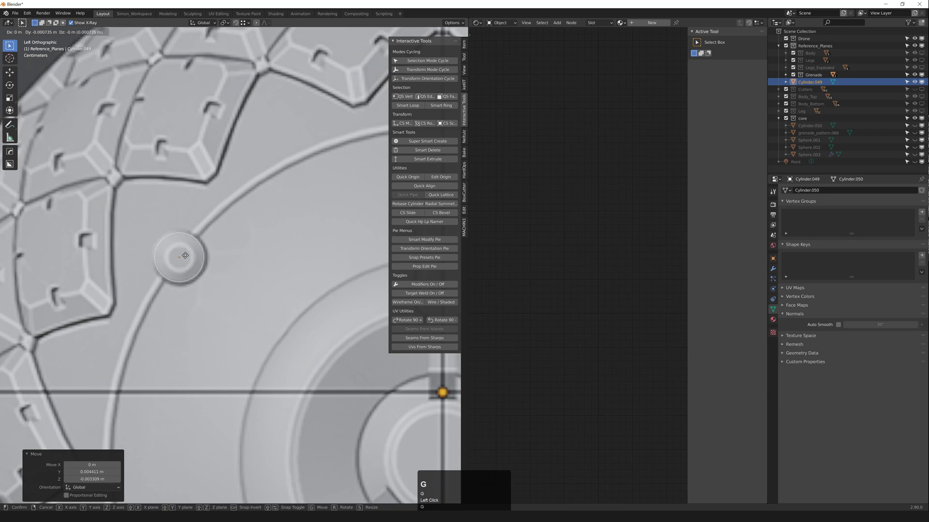
pyautogui.press('g')
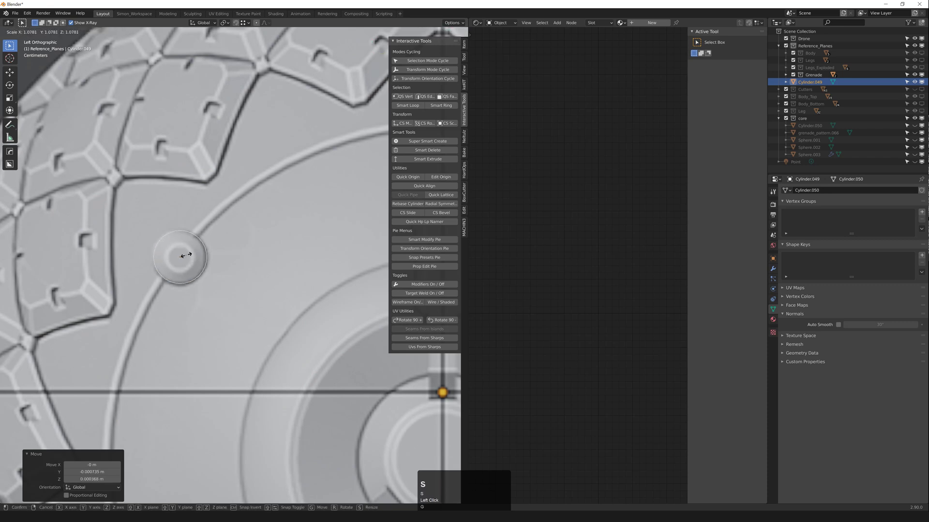
pyautogui.press('g')
pyautogui.click(185, 254)
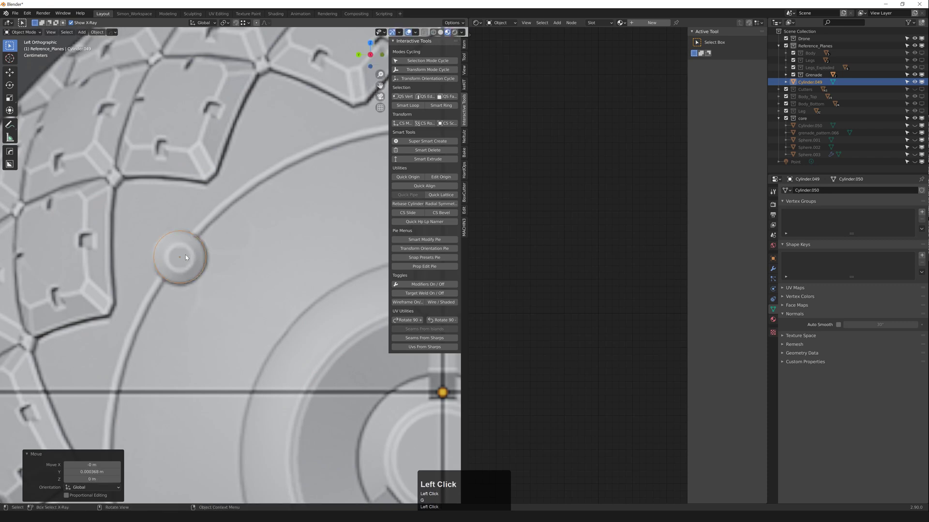
pyautogui.scroll(-6, 189, 257)
pyautogui.moveTo(196, 260); pyautogui.dragTo(222, 271, button='middle')
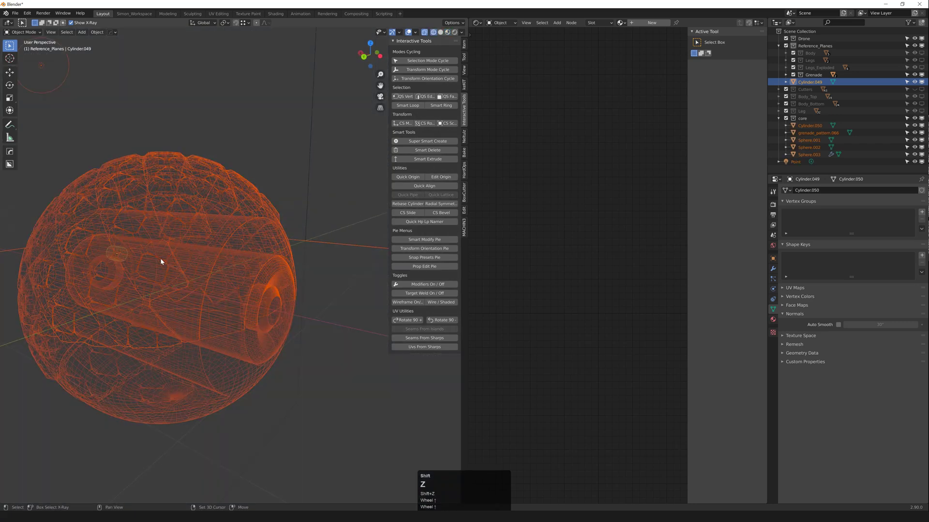
# Step: Select the sphere shell parts and return the viewport to solid shading
pyautogui.scroll(4, 78, 243)
pyautogui.click(83, 247)
pyautogui.click(85, 247)
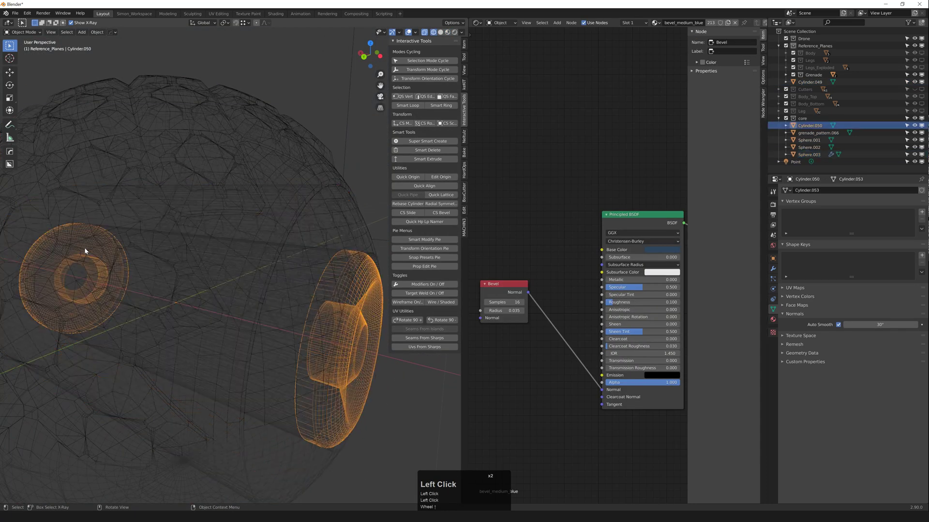
pyautogui.scroll(-3, 87, 248)
pyautogui.click(88, 247)
pyautogui.scroll(2, 88, 247)
pyautogui.scroll(-3, 89, 251)
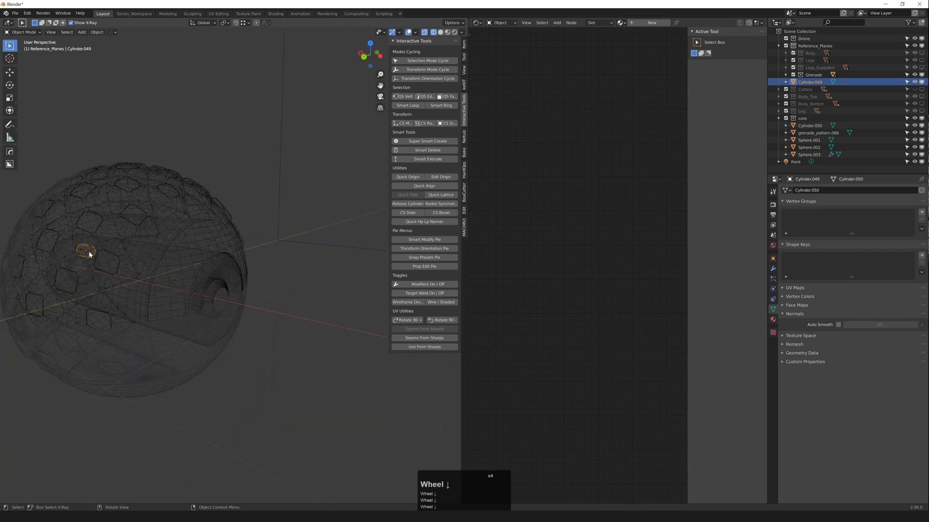
pyautogui.hotkey('shift', 'z')
pyautogui.moveTo(89, 251); pyautogui.dragTo(93, 258, button='middle')
# Step: Slide Cylinder.049 twice along the global X axis toward the sphere shell
pyautogui.press('g')
pyautogui.middleClick(116, 264)
pyautogui.click(191, 279)
pyautogui.moveTo(190, 279)
pyautogui.mouseDown(button='middle')
pyautogui.moveTo(181, 278)
pyautogui.moveTo(192, 300)
pyautogui.moveTo(203, 296)
pyautogui.moveTo(132, 284)
pyautogui.moveTo(186, 291)
pyautogui.mouseUp(button='middle')
pyautogui.press('g')
pyautogui.middleClick(200, 296)
pyautogui.click(188, 292)
# Step: Isolate Cylinder.049, Sphere.003, grenade_pattern.066 and the reference plane, hiding everything else
pyautogui.press('f')
pyautogui.scroll(-3, 132, 283)
pyautogui.scroll(-4, 163, 291)
pyautogui.click(185, 292)
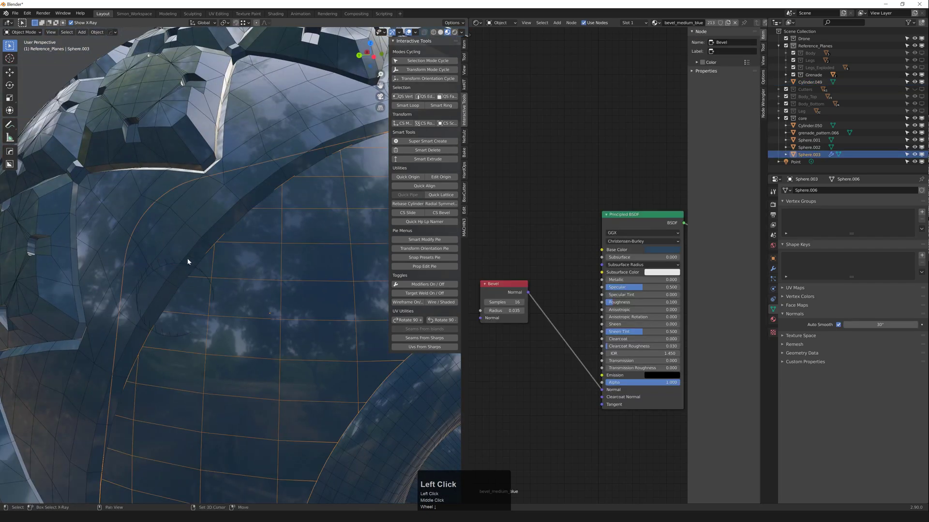
pyautogui.keyDown('shift'); pyautogui.click(183, 264); pyautogui.keyUp('shift')
pyautogui.keyDown('shift'); pyautogui.click(209, 268); pyautogui.keyUp('shift')
pyautogui.keyDown('shift'); pyautogui.click(196, 246); pyautogui.keyUp('shift')
pyautogui.scroll(-7, 213, 253)
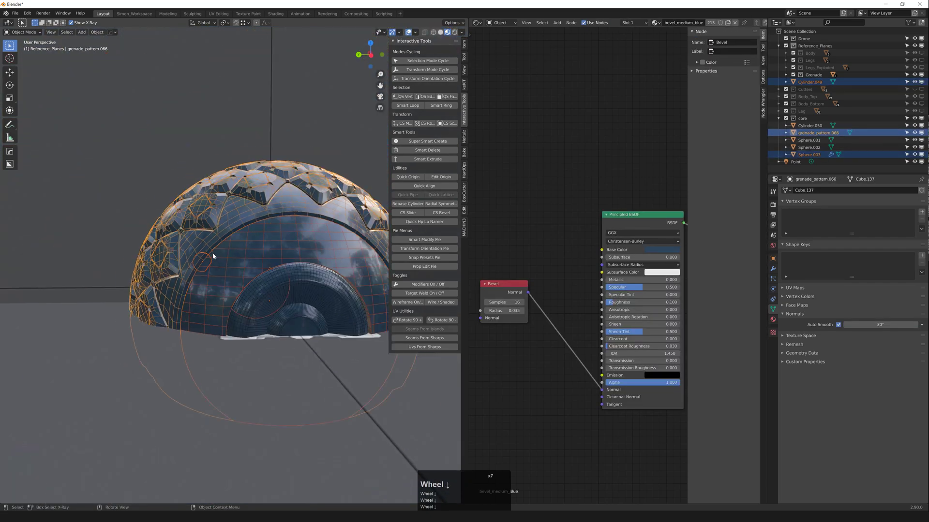
pyautogui.moveTo(213, 253); pyautogui.dragTo(203, 252, button='middle')
pyautogui.keyDown('shift'); pyautogui.click(196, 183); pyautogui.keyUp('shift')
pyautogui.scroll(-3, 198, 185)
pyautogui.hotkey('shift', 'h')
pyautogui.scroll(3, 205, 219)
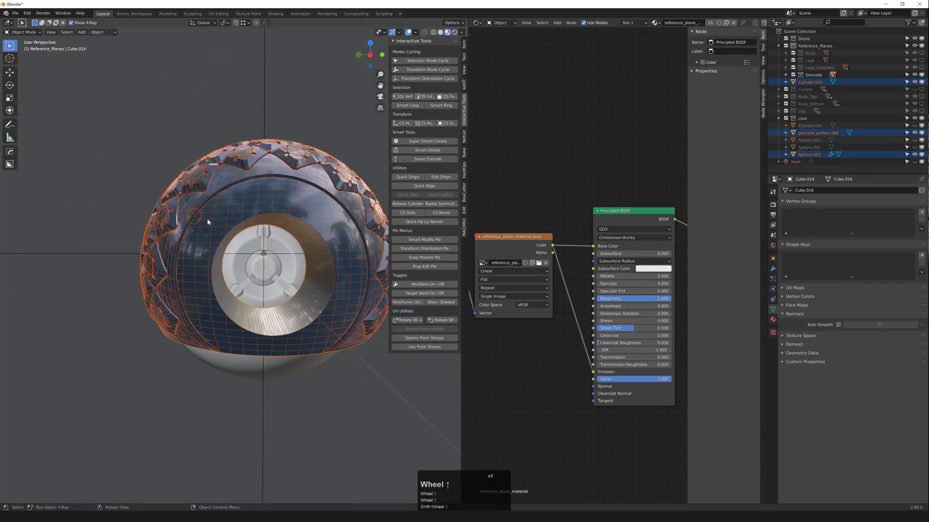
pyautogui.moveTo(207, 221); pyautogui.dragTo(215, 216, button='middle')
pyautogui.click(203, 223)
pyautogui.scroll(3, 200, 226)
# Step: Switch to Left Orthographic view and select Cylinder.049 beneath the shell
pyautogui.press('`')
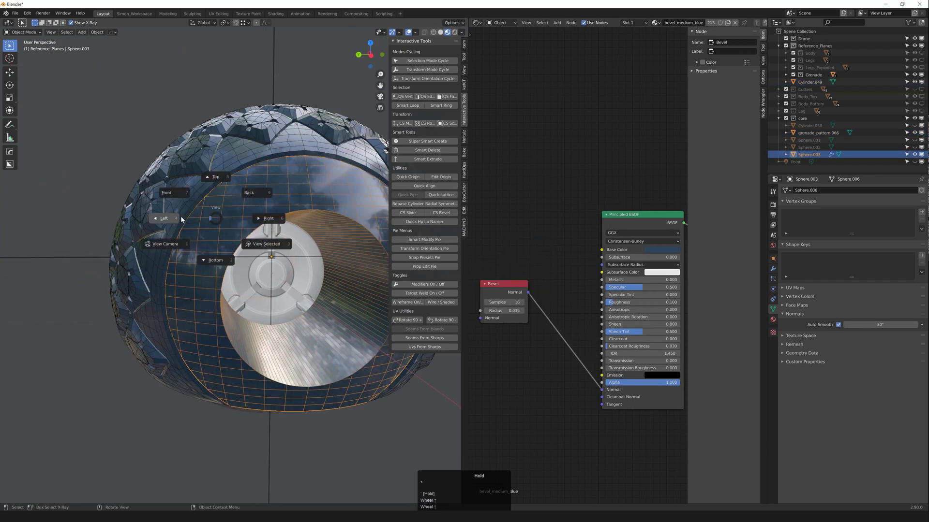
pyautogui.scroll(2, 189, 220)
pyautogui.click(198, 194)
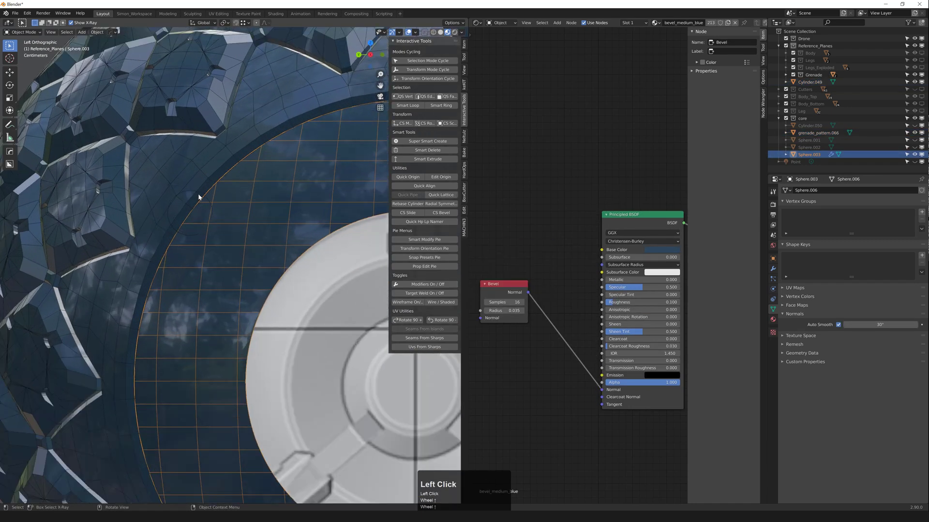
pyautogui.scroll(3, 198, 193)
pyautogui.click(199, 190)
pyautogui.click(200, 193)
pyautogui.click(206, 196)
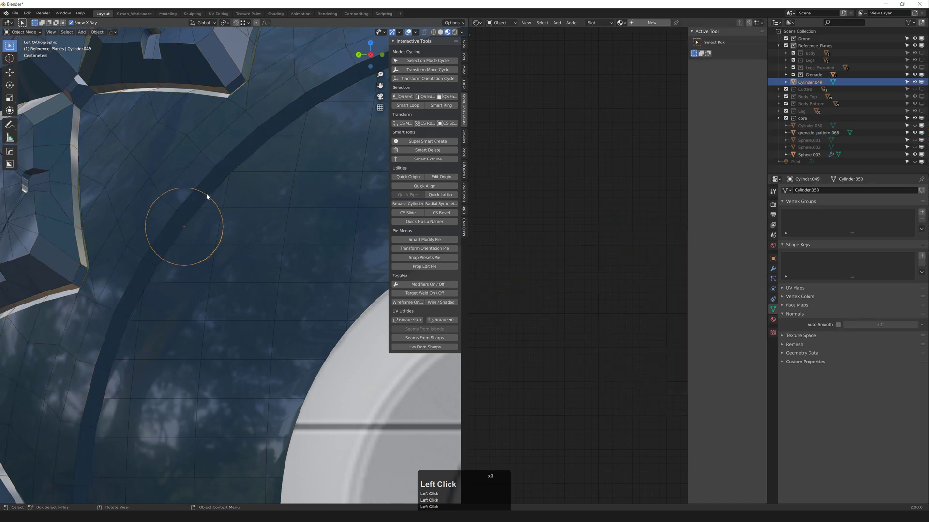
# Step: Sink Cylinder.049 −0.010985 m along X into the sphere's side
pyautogui.scroll(-10, 179, 234)
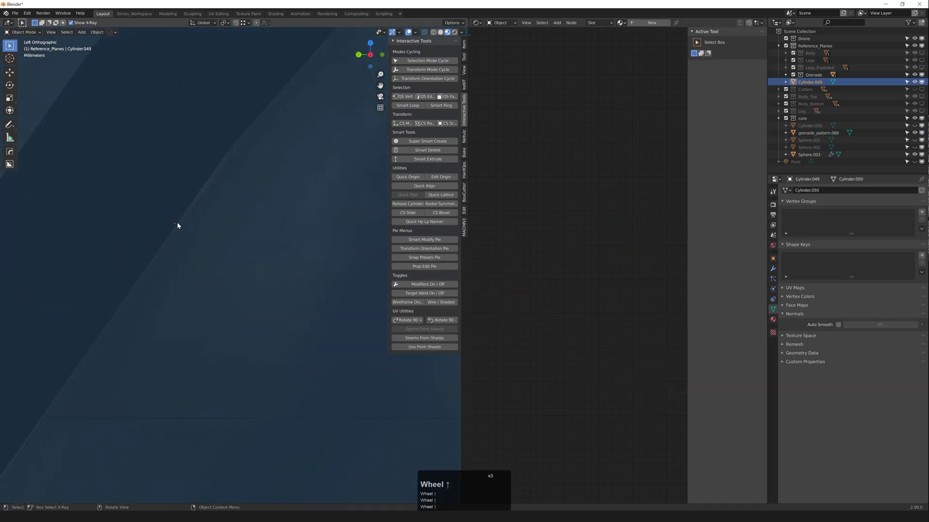
pyautogui.scroll(-14, 178, 229)
pyautogui.scroll(4, 192, 242)
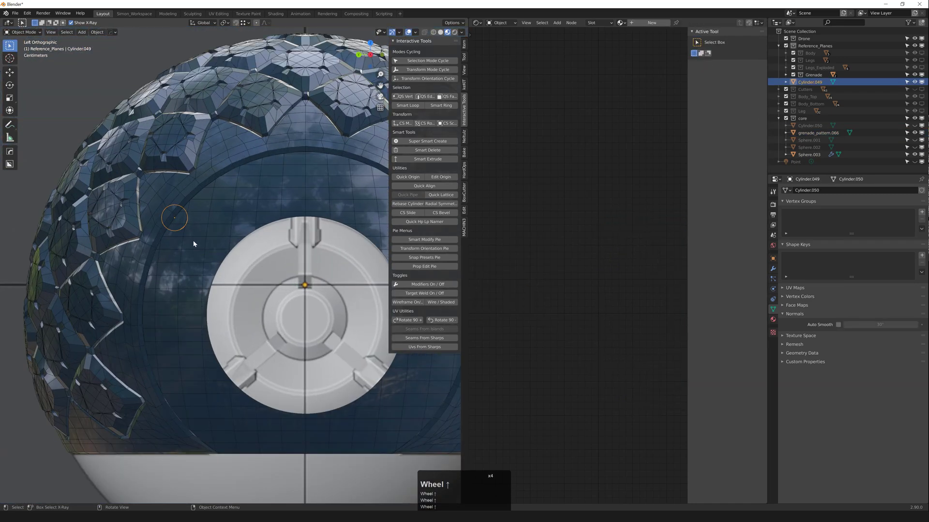
pyautogui.moveTo(197, 246)
pyautogui.mouseDown(button='middle')
pyautogui.moveTo(249, 248)
pyautogui.moveTo(176, 228)
pyautogui.moveTo(202, 240)
pyautogui.moveTo(176, 236)
pyautogui.moveTo(195, 252)
pyautogui.moveTo(176, 228)
pyautogui.moveTo(184, 219)
pyautogui.moveTo(155, 224)
pyautogui.moveTo(183, 234)
pyautogui.mouseUp(button='middle')
pyautogui.scroll(-2, 244, 244)
pyautogui.press('g')
pyautogui.middleClick(240, 240)
pyautogui.click(239, 240)
# Step: Duplicate Cylinder.049 as Cylinder.051
pyautogui.scroll(-2, 185, 245)
pyautogui.scroll(2, 185, 228)
pyautogui.hotkey('shift', 'd')
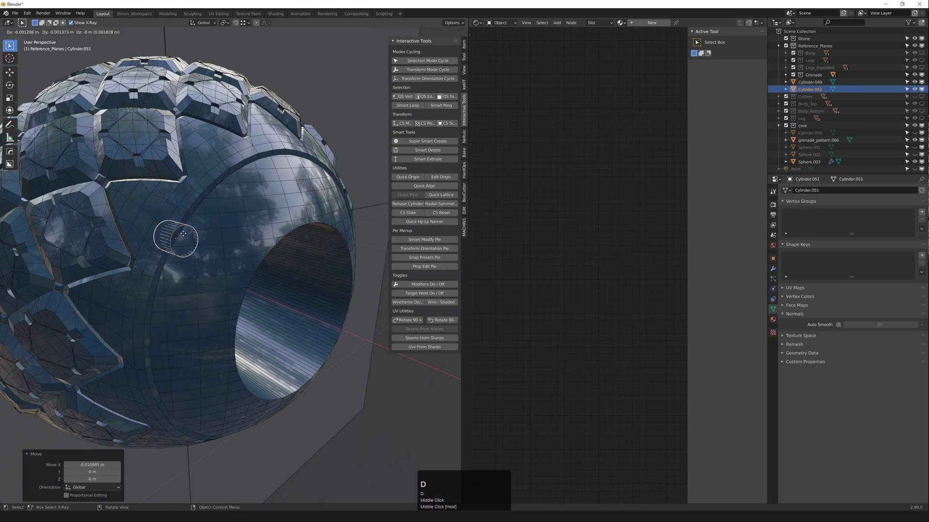
# Step: Keep the copy in place, inset its outer end face and move that face along X
pyautogui.rightClick(185, 236)
pyautogui.scroll(1, 181, 239)
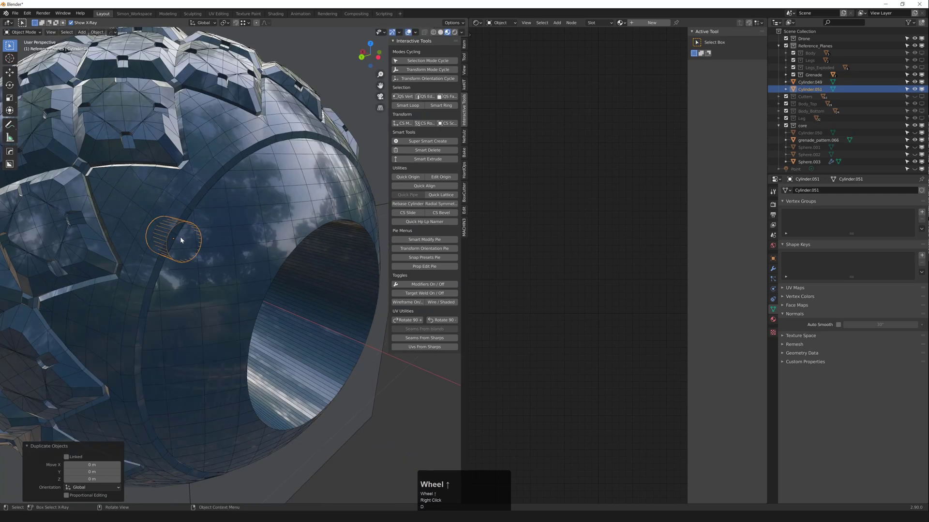
pyautogui.press('Tab')
pyautogui.press('3')
pyautogui.click(187, 243)
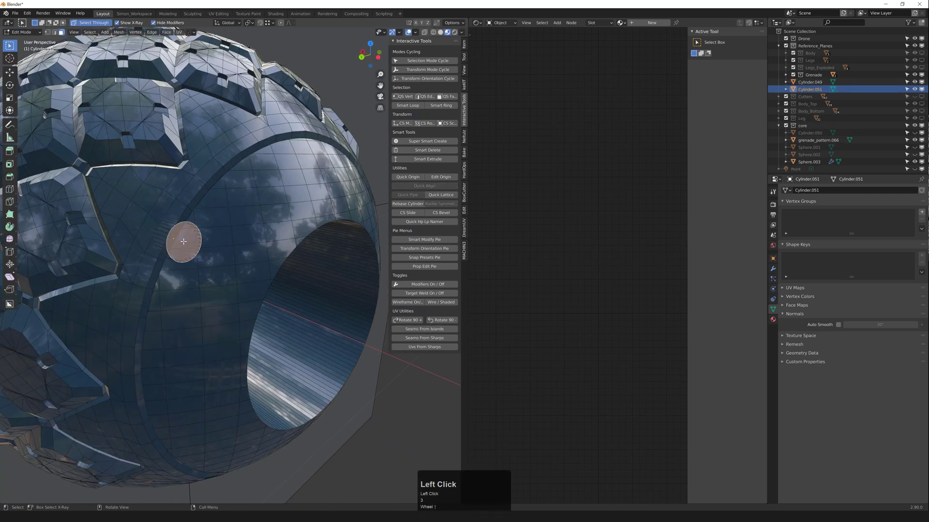
pyautogui.press('i')
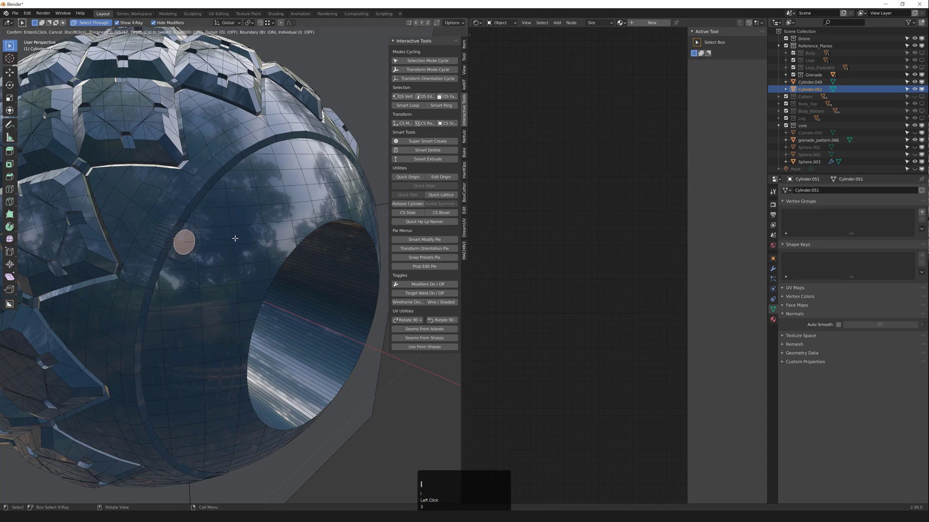
pyautogui.click(235, 238)
pyautogui.moveTo(235, 239); pyautogui.dragTo(239, 243, button='middle')
pyautogui.press('g')
pyautogui.middleClick(240, 243)
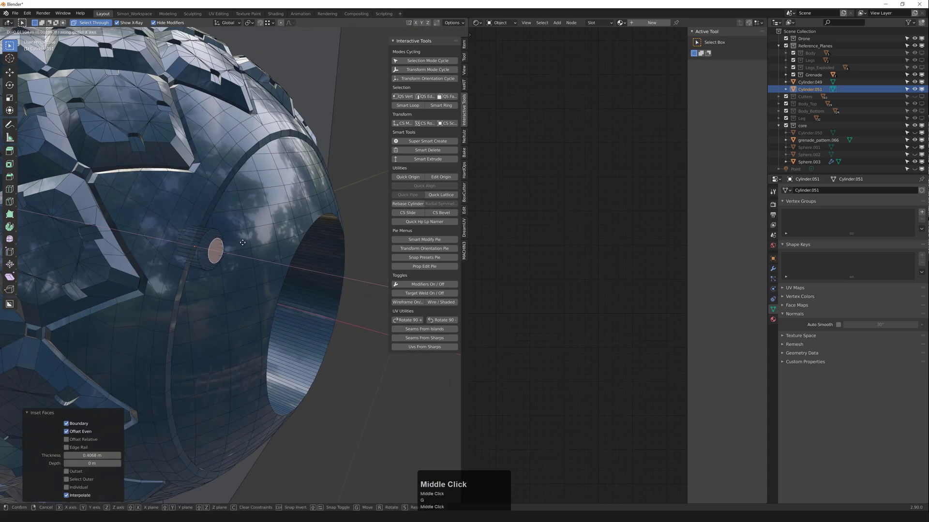
pyautogui.click(243, 243)
pyautogui.press('Tab')
# Step: Push Cylinder.051 inward along one axis into the shell
pyautogui.click(215, 239)
pyautogui.click(214, 239)
pyautogui.moveTo(214, 239); pyautogui.dragTo(184, 242, button='middle')
pyautogui.press('g')
pyautogui.middleClick(226, 247)
pyautogui.click(223, 248)
pyautogui.press('F3')
# Step: Reveal hidden objects, then isolate the cylinders and reference plane Cube.014
pyautogui.click(243, 246)
pyautogui.scroll(-2, 196, 256)
pyautogui.keyDown('shift'); pyautogui.click(192, 248); pyautogui.keyUp('shift')
pyautogui.scroll(-2, 205, 242)
pyautogui.hotkey('alt', 'h')
pyautogui.keyDown('shift'); pyautogui.click(251, 287); pyautogui.keyUp('shift')
pyautogui.click(137, 180)
pyautogui.hotkey('shift', 'h')
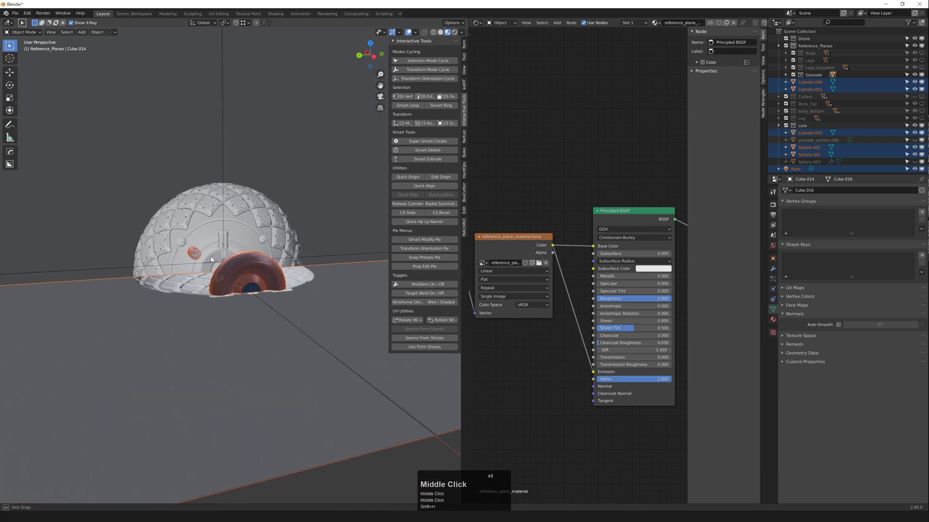
# Step: Deselect the extra spheres, switch to material preview and select the lens Cylinder.050
pyautogui.scroll(2, 178, 239)
pyautogui.moveTo(179, 238); pyautogui.dragTo(210, 266)
pyautogui.moveTo(210, 265)
pyautogui.mouseDown(button='middle')
pyautogui.moveTo(208, 252)
pyautogui.moveTo(164, 234)
pyautogui.mouseUp(button='middle')
pyautogui.hotkey('shift', 'z')
pyautogui.click(180, 244)
pyautogui.moveTo(164, 234); pyautogui.dragTo(197, 261)
pyautogui.press('z')
pyautogui.scroll(1, 239, 280)
pyautogui.moveTo(198, 258); pyautogui.dragTo(263, 294, button='middle')
pyautogui.click(263, 295)
pyautogui.scroll(6, 266, 298)
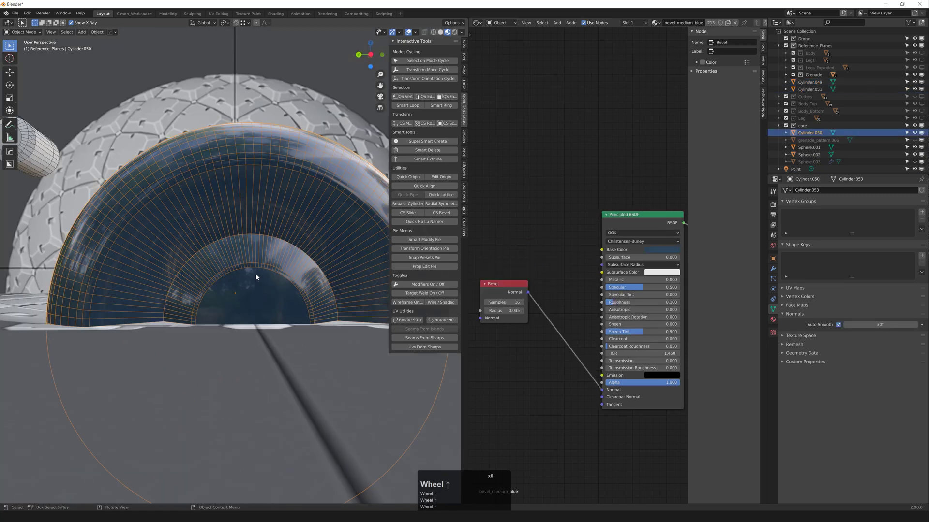
pyautogui.scroll(-2, 256, 274)
# Step: In Left view, edit the lens mesh and select its central cap face
pyautogui.press('`')
pyautogui.click(211, 288)
pyautogui.scroll(2, 254, 290)
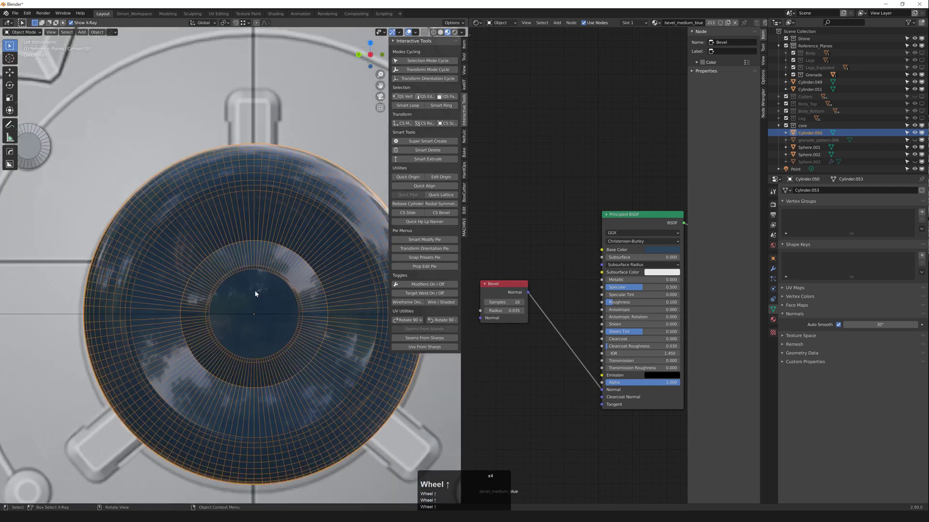
pyautogui.press('Tab')
pyautogui.press('1')
pyautogui.press('3')
pyautogui.click(256, 315)
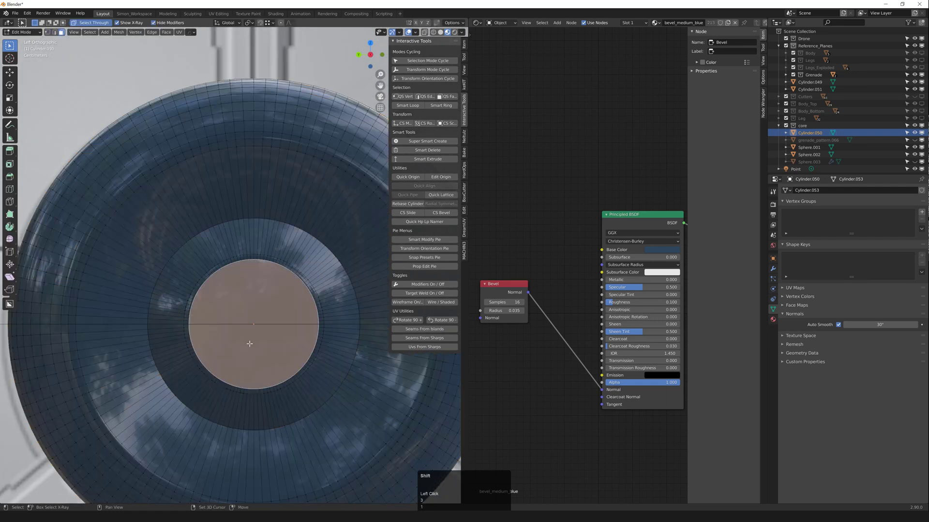
pyautogui.keyDown('shift'); pyautogui.click(249, 343); pyautogui.keyUp('shift')
pyautogui.click(270, 299)
# Step: Inset the cap 0.029 m, collapse the inner ring to a centre vertex, reset the bolt disc's scale
pyautogui.press('i')
pyautogui.click(298, 273)
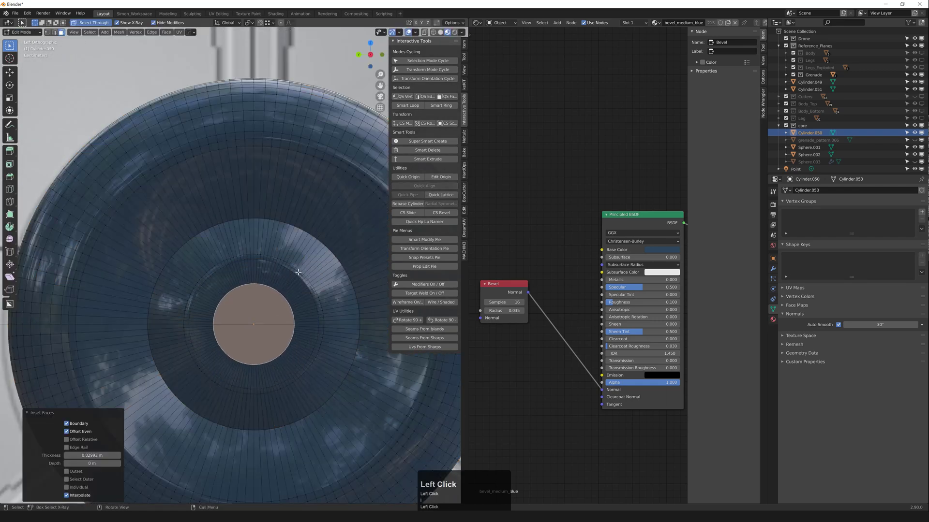
pyautogui.press('1')
pyautogui.press('m')
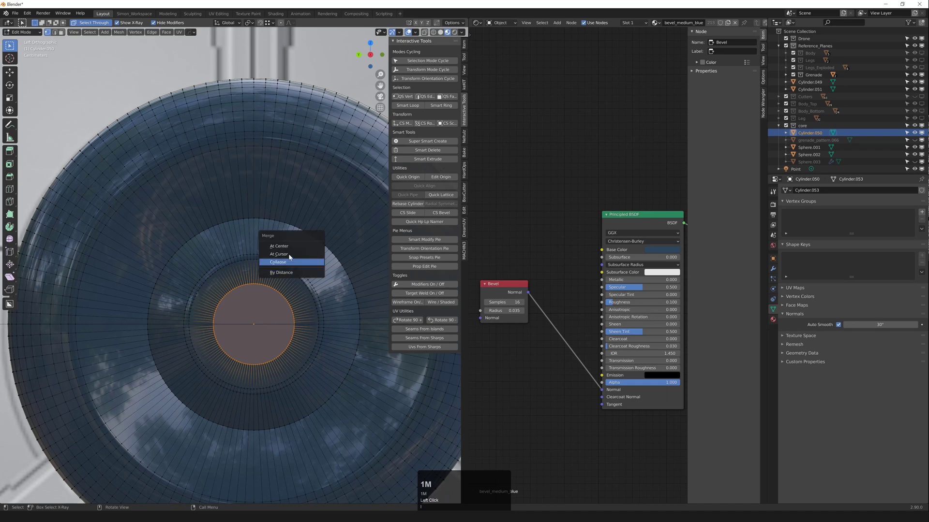
pyautogui.click(290, 249)
pyautogui.scroll(-5, 277, 289)
pyautogui.press('Tab')
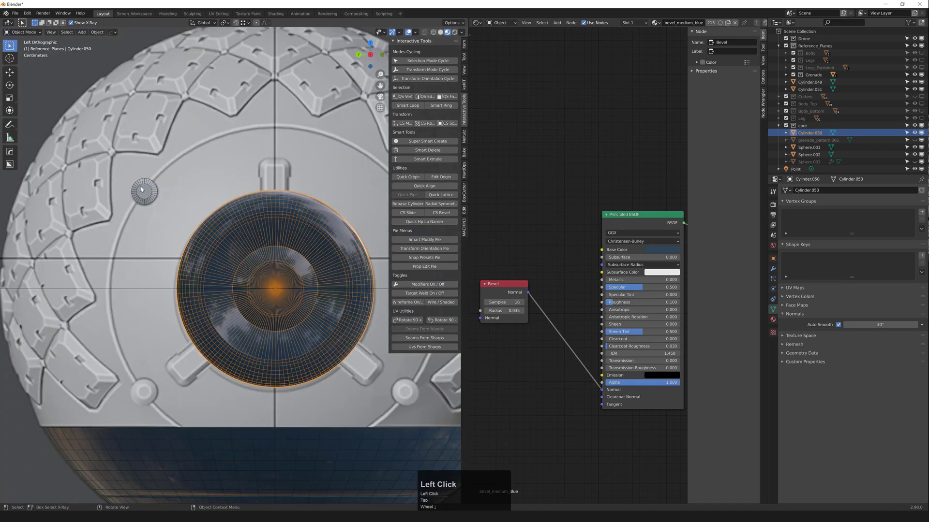
pyautogui.click(140, 189)
pyautogui.hotkey('alt', 's')
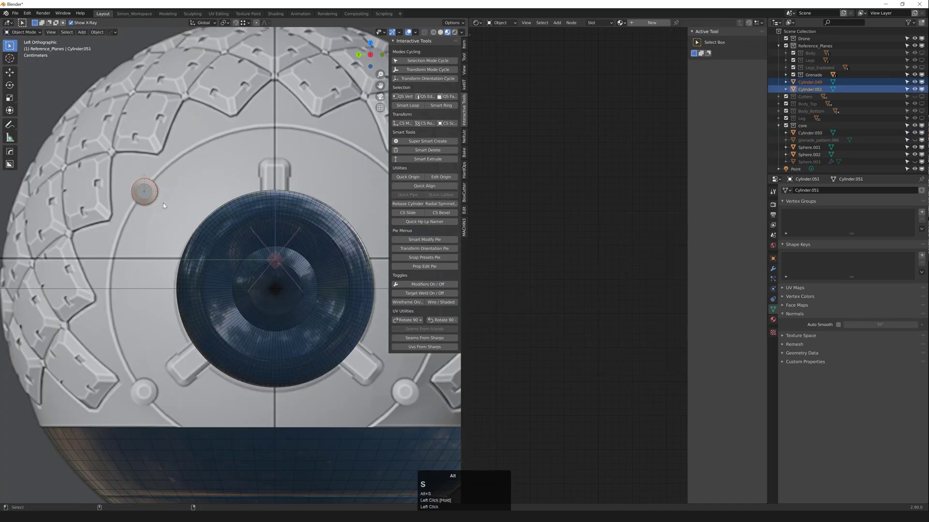
# Step: Move the small bolt disc to its new position and change viewport shading
pyautogui.press('g')
pyautogui.click(273, 252)
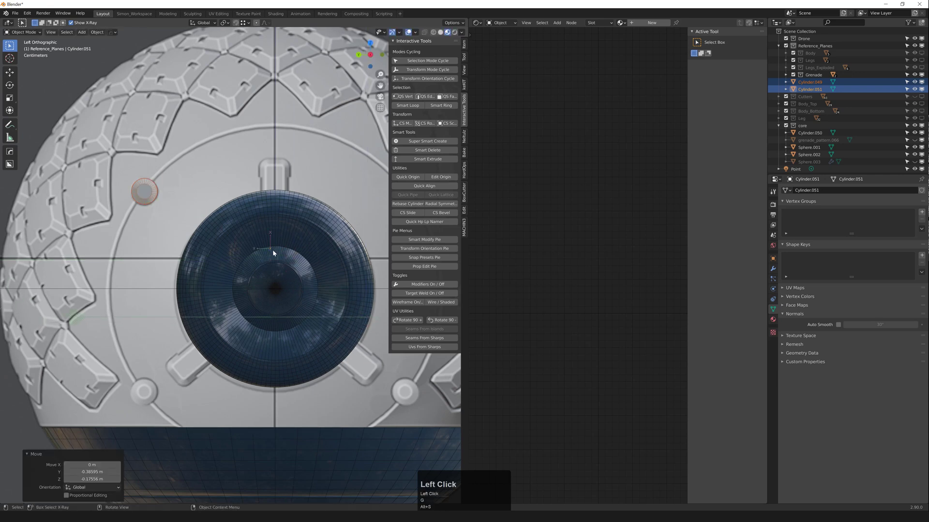
pyautogui.keyDown('shift'); pyautogui.moveTo(204, 216); pyautogui.dragTo(235, 247, button='middle'); pyautogui.keyUp('shift')
pyautogui.press('z')
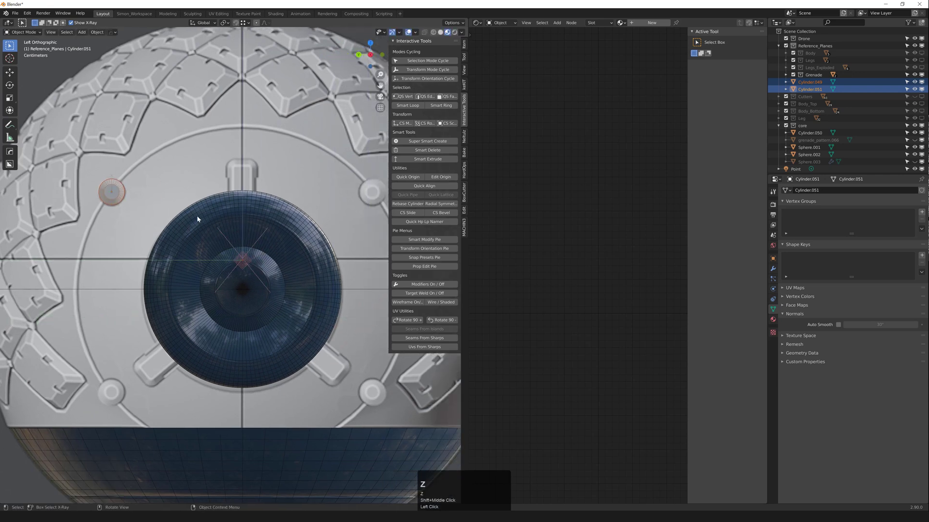
pyautogui.click(131, 187)
pyautogui.click(131, 187)
pyautogui.moveTo(132, 188)
pyautogui.mouseDown(button='middle')
pyautogui.moveTo(135, 208)
pyautogui.moveTo(127, 186)
pyautogui.moveTo(126, 198)
pyautogui.mouseUp(button='middle')
# Step: Join the two small cylinders and snap the object's origin to the dome centre
pyautogui.keyDown('shift'); pyautogui.click(122, 183); pyautogui.keyUp('shift')
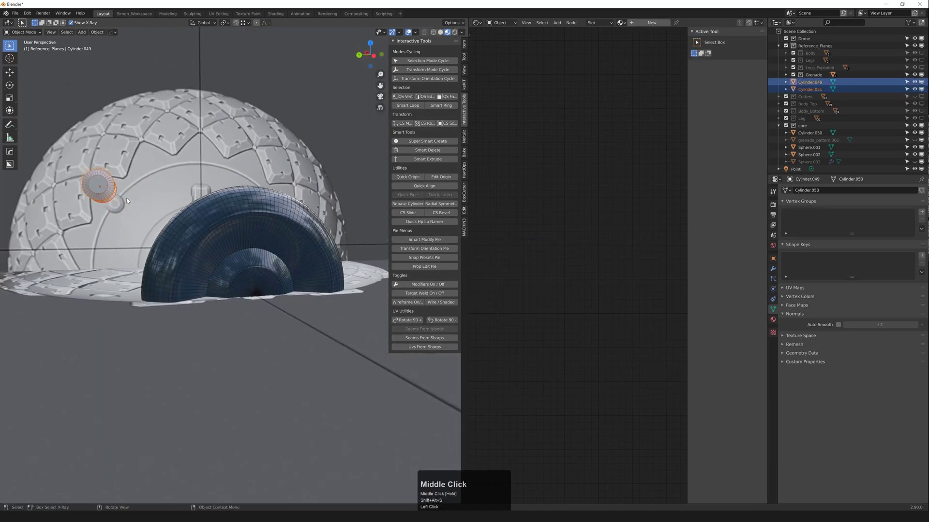
pyautogui.press('`')
pyautogui.hotkey('ctrl', 'j')
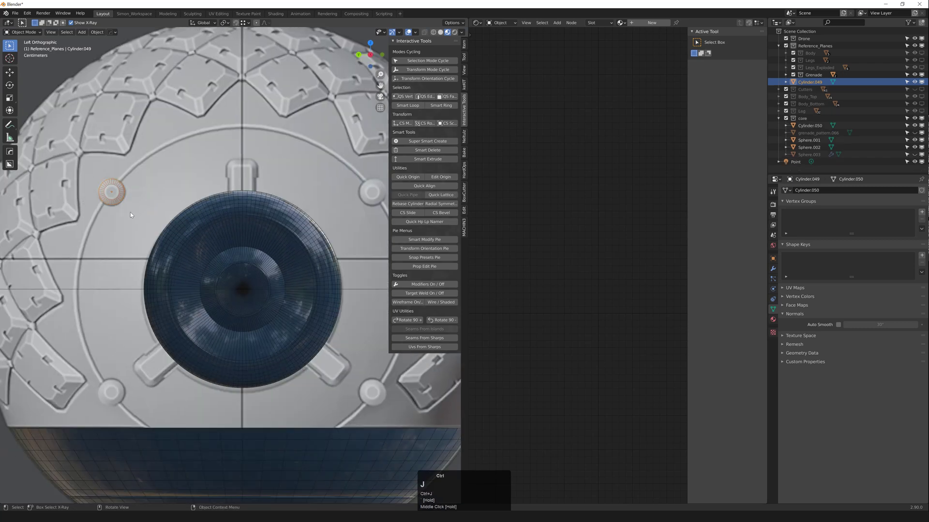
pyautogui.hotkey('alt', 'shift', 's')
pyautogui.press('g')
pyautogui.keyDown('ctrl'); pyautogui.click(245, 291); pyautogui.keyUp('ctrl')
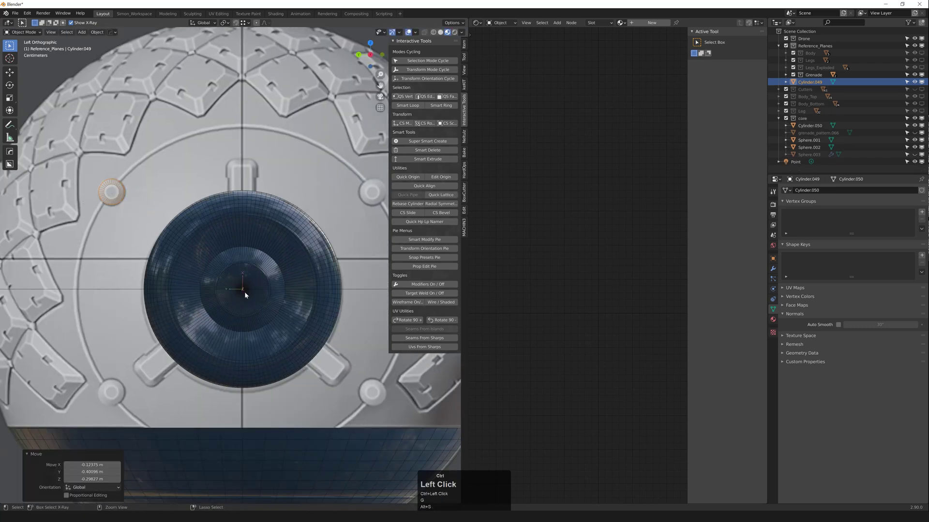
pyautogui.hotkey('alt', 'shift', 's')
pyautogui.scroll(-2, 271, 284)
# Step: Add a copy of the bolt cylinder rotated −75° around the lens, deleting an extra copy
pyautogui.hotkey('shift', 'd')
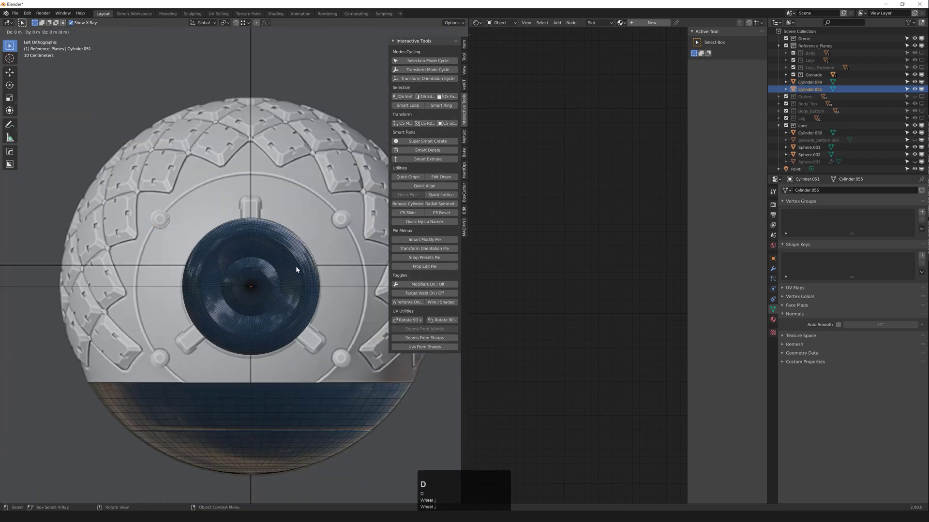
pyautogui.press('r')
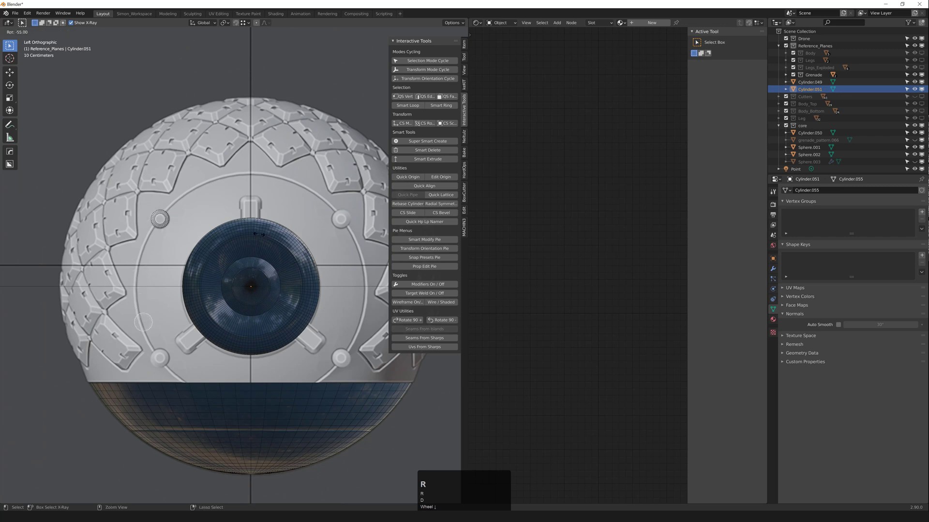
pyautogui.click(241, 223)
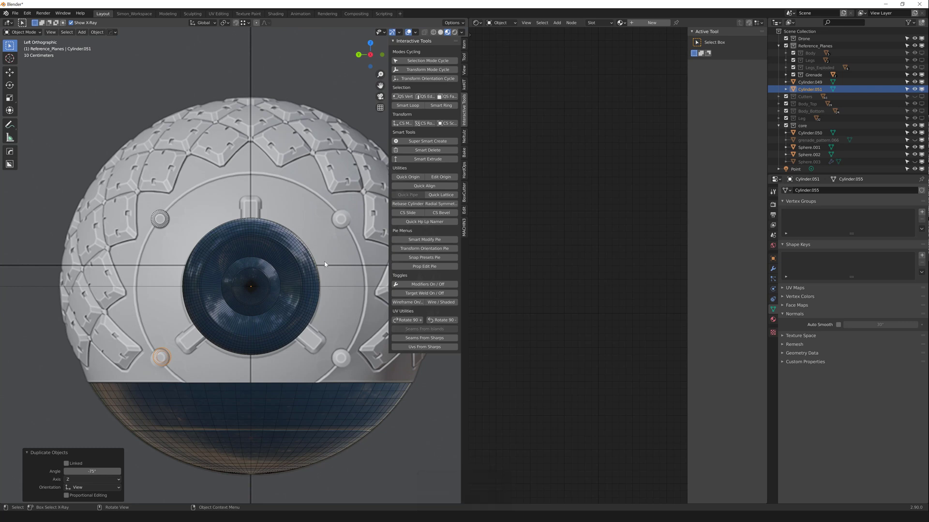
pyautogui.hotkey('shift', 'd')
pyautogui.press('r')
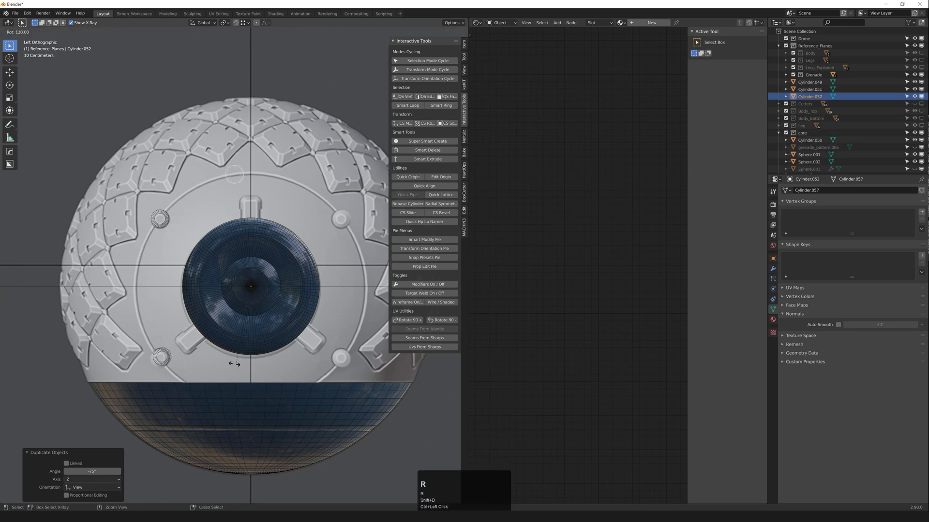
pyautogui.keyDown('ctrl'); pyautogui.click(200, 303); pyautogui.keyUp('ctrl')
pyautogui.press('x')
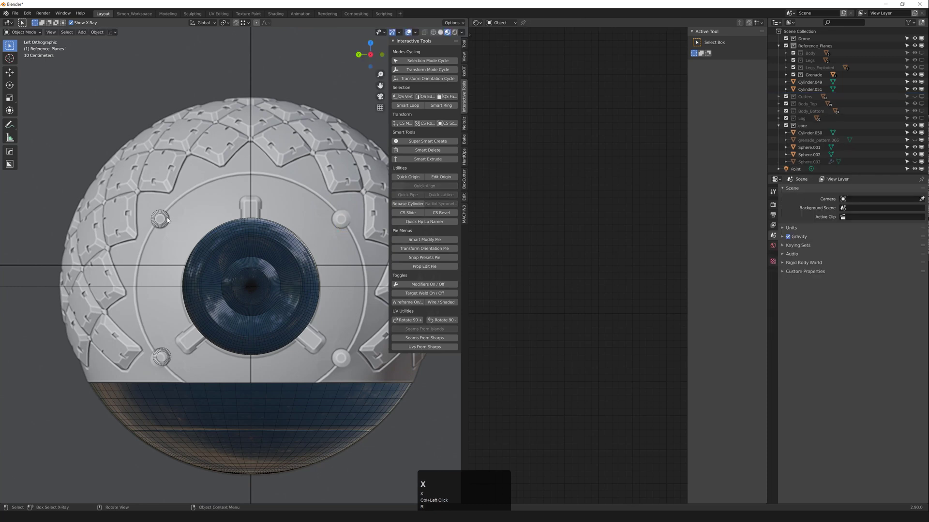
# Step: Join the upper-left and lower-left studs into one object and open the mirror tool
pyautogui.click(160, 220)
pyautogui.keyDown('shift'); pyautogui.click(161, 356); pyautogui.keyUp('shift')
pyautogui.hotkey('ctrl', 'j')
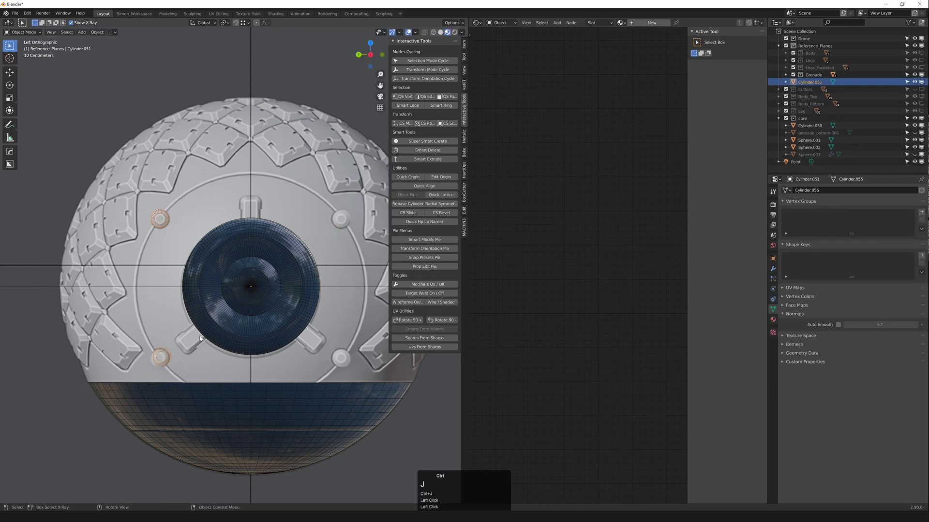
pyautogui.hotkey('alt', 'x')
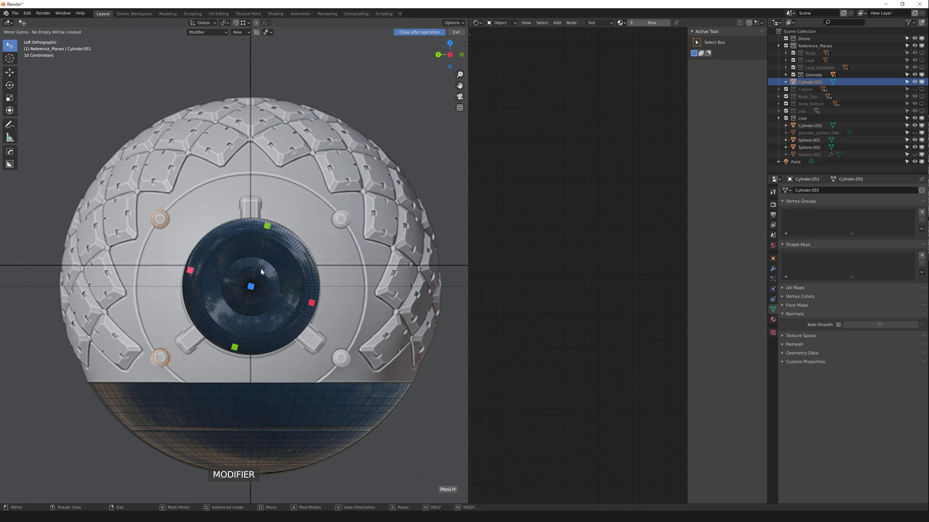
# Step: Exit the mirror setup and close the node editor to enlarge the 3D view
pyautogui.doubleClick(467, 43)
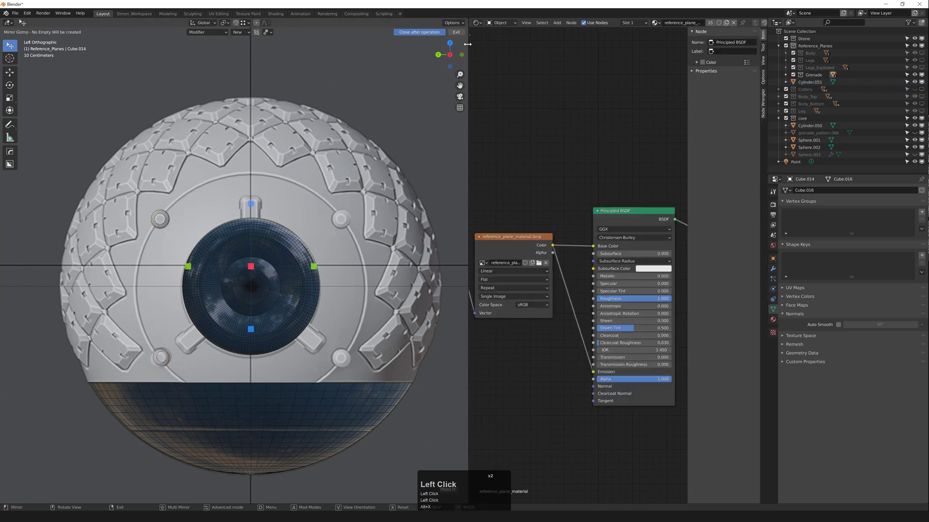
pyautogui.click(466, 44)
pyautogui.click(456, 32)
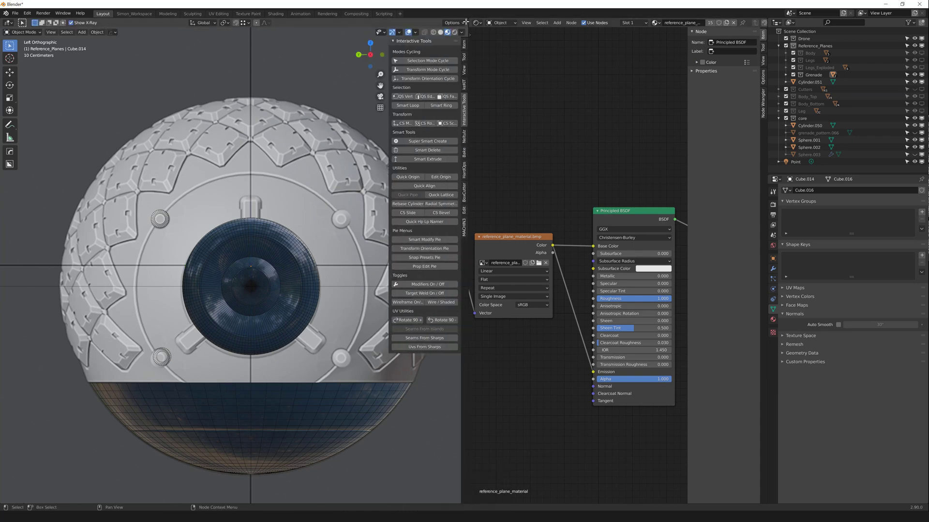
pyautogui.moveTo(466, 19); pyautogui.dragTo(470, 193)
pyautogui.scroll(-5, 471, 191)
pyautogui.keyDown('shift'); pyautogui.moveTo(445, 209); pyautogui.dragTo(412, 213, button='middle'); pyautogui.keyUp('shift')
pyautogui.scroll(2, 370, 194)
pyautogui.hotkey('shift', 'z')
pyautogui.press('z')
# Step: Select the small stud object and apply all its transforms
pyautogui.click(354, 194)
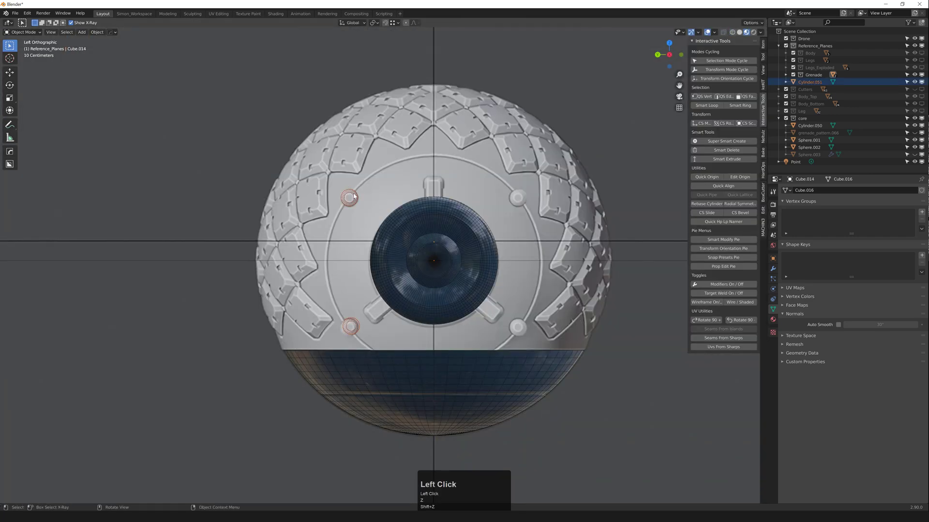
pyautogui.click(763, 45)
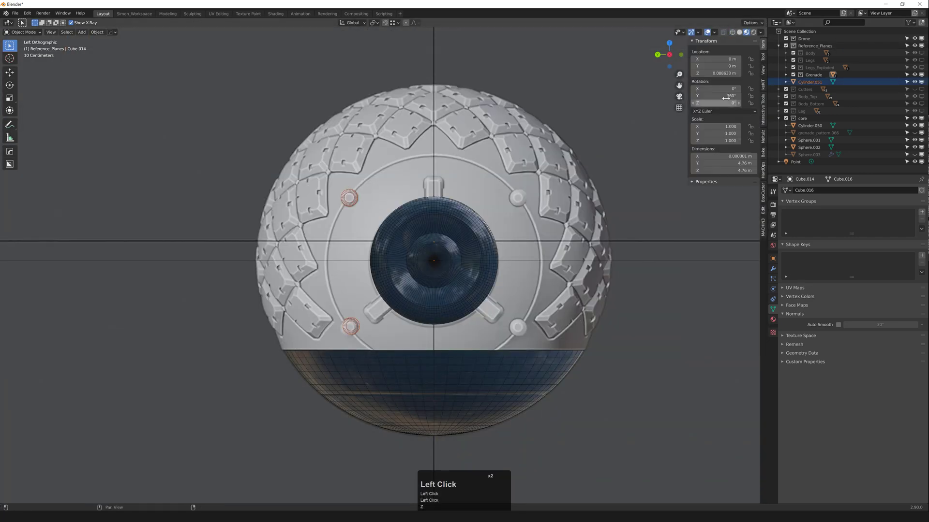
pyautogui.click(354, 203)
pyautogui.hotkey('ctrl', 'a')
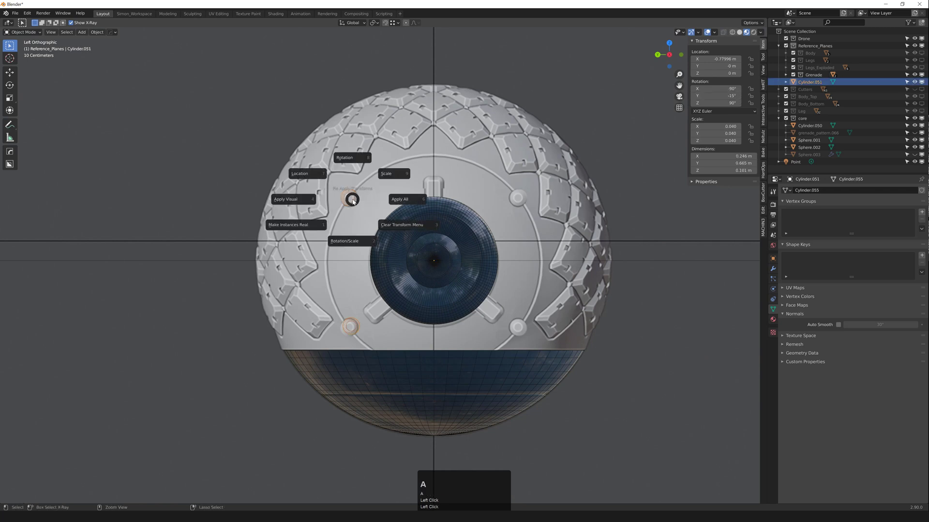
pyautogui.click(390, 200)
# Step: Mirror the studs to the right side of the lens and apply the mirror
pyautogui.scroll(-1, 434, 207)
pyautogui.hotkey('alt', 'x')
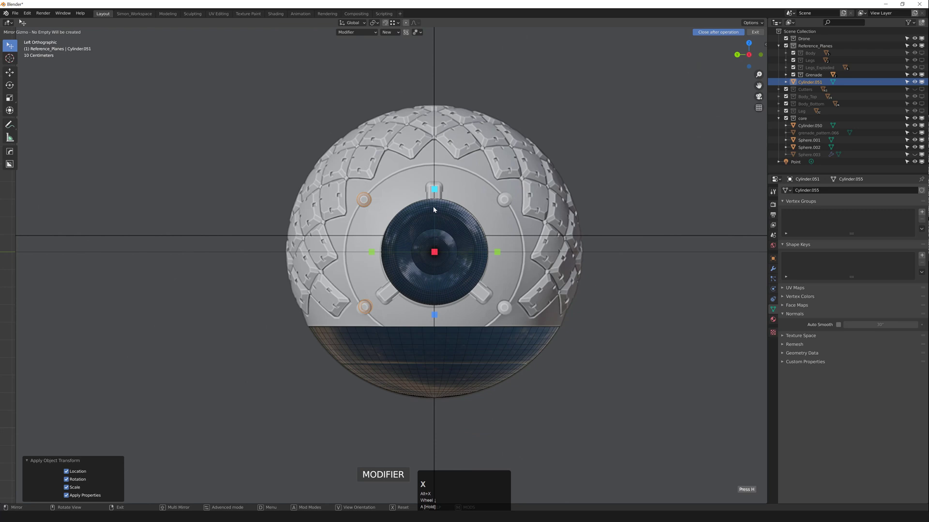
pyautogui.click(372, 252)
pyautogui.press('q')
pyautogui.moveTo(455, 208)
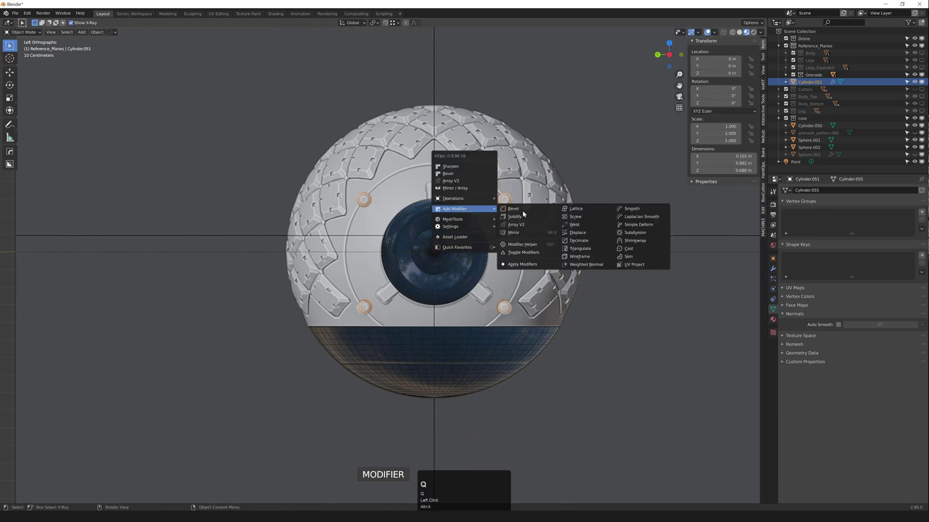
pyautogui.click(531, 264)
# Step: Separate the studs' mesh into individual cylinder objects, then return to object mode
pyautogui.moveTo(531, 264); pyautogui.dragTo(463, 228, button='middle')
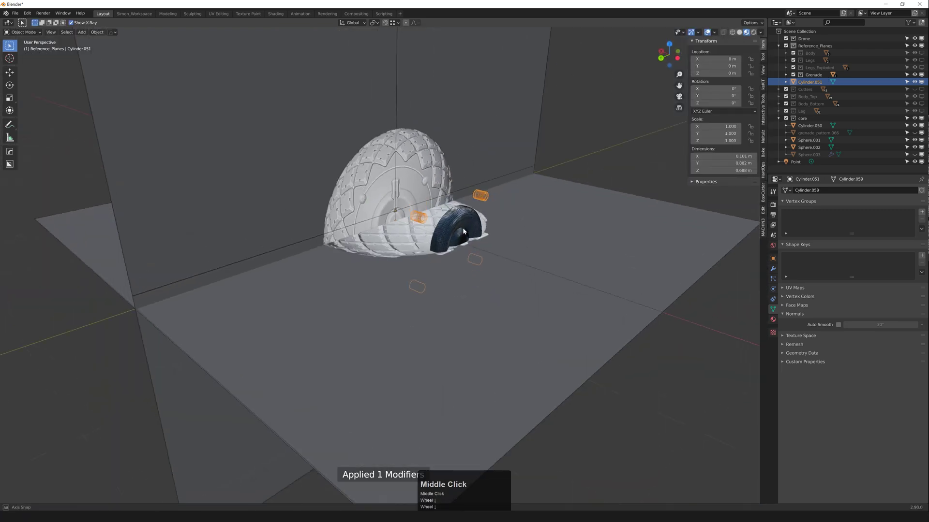
pyautogui.scroll(3, 416, 216)
pyautogui.press('3')
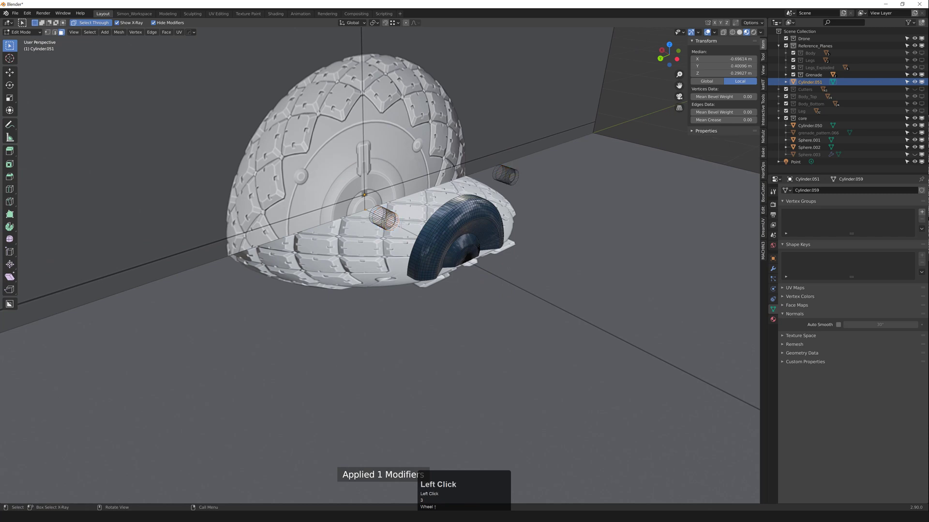
pyautogui.press('p')
pyautogui.click(398, 226)
pyautogui.press('Tab')
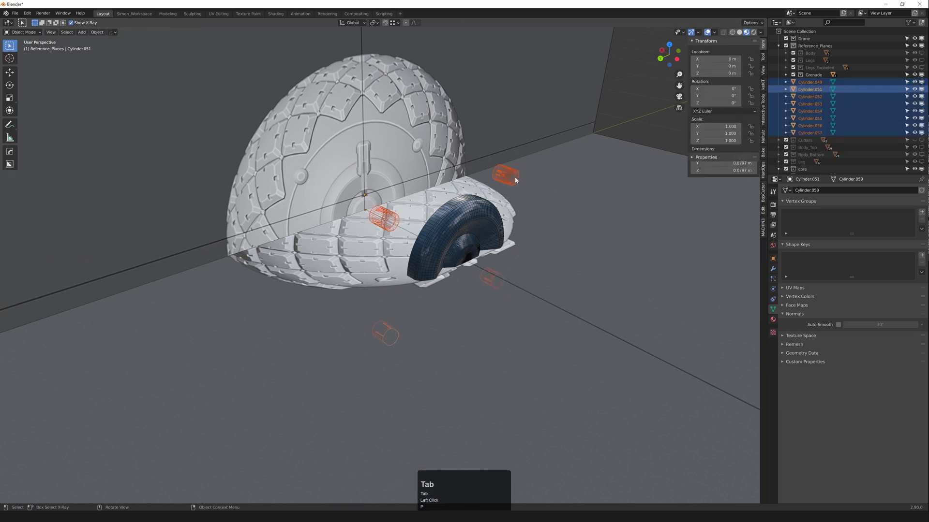
# Step: Select bolt cylinder Cylinder.052 and add Cylinder.056 to the selection
pyautogui.click(520, 180)
pyautogui.keyDown('shift'); pyautogui.click(401, 221); pyautogui.keyUp('shift')
pyautogui.moveTo(400, 221); pyautogui.dragTo(435, 288, button='middle')
pyautogui.click(397, 330)
pyautogui.click(397, 330)
pyautogui.scroll(-3, 435, 288)
pyautogui.scroll(2, 424, 221)
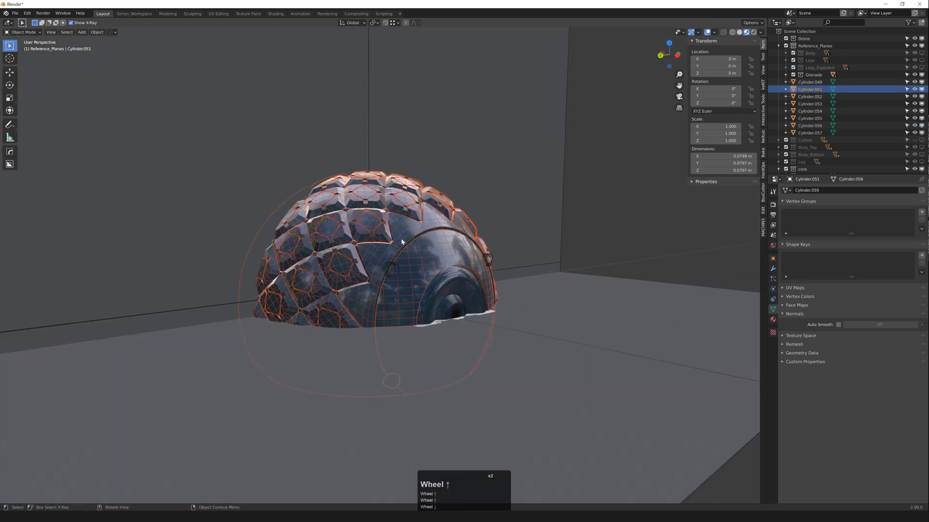
pyautogui.moveTo(424, 220); pyautogui.dragTo(393, 259, button='middle')
pyautogui.click(394, 265)
pyautogui.keyDown('shift'); pyautogui.click(499, 265); pyautogui.keyUp('shift')
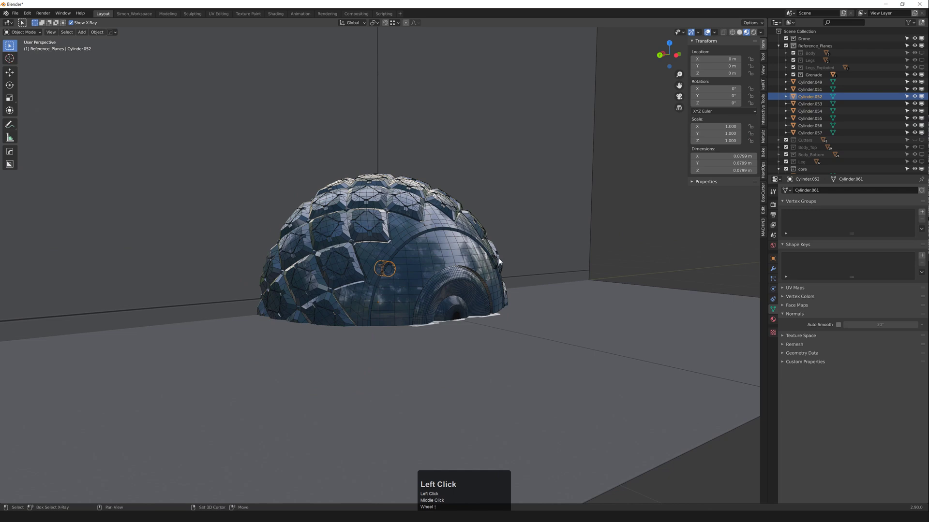
pyautogui.moveTo(489, 294); pyautogui.dragTo(390, 316, button='middle')
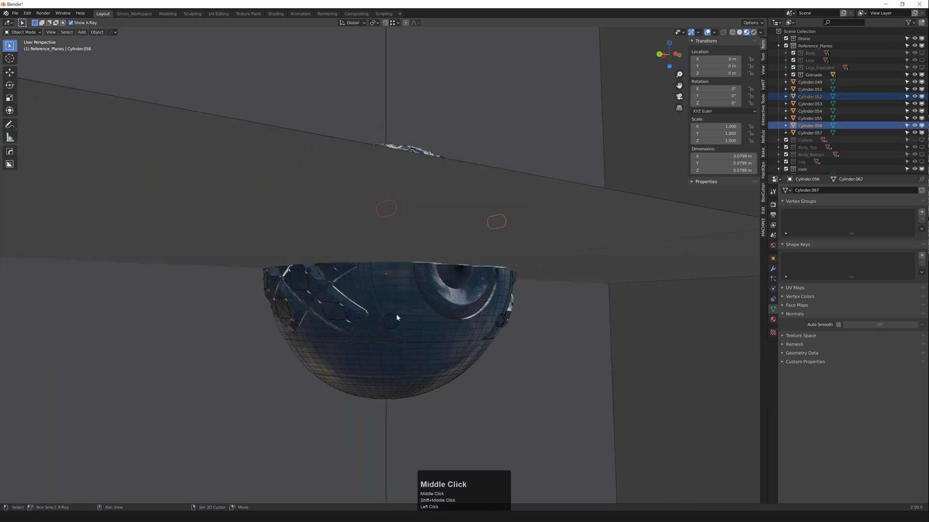
# Step: Add Cylinder.051 and a fourth bolt cylinder to the selection
pyautogui.keyDown('shift'); pyautogui.click(394, 317); pyautogui.keyUp('shift')
pyautogui.keyDown('shift'); pyautogui.click(509, 319); pyautogui.keyUp('shift')
pyautogui.hotkey('ctrl', 'z')
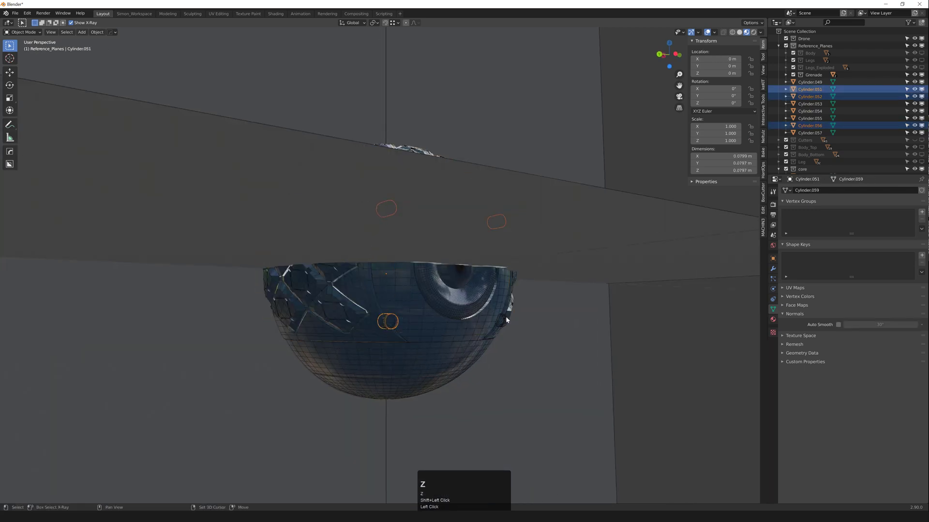
pyautogui.keyDown('shift'); pyautogui.click(505, 318); pyautogui.keyUp('shift')
pyautogui.moveTo(505, 318); pyautogui.dragTo(411, 220, button='middle')
# Step: Duplicate the four cylinders in place and join the copies into one object
pyautogui.hotkey('shift', 'd')
pyautogui.rightClick(512, 317)
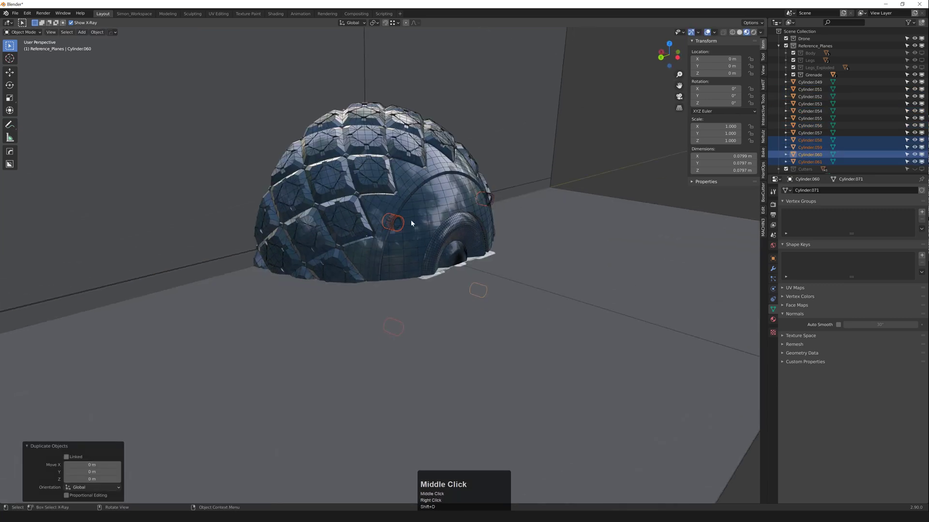
pyautogui.scroll(2, 401, 215)
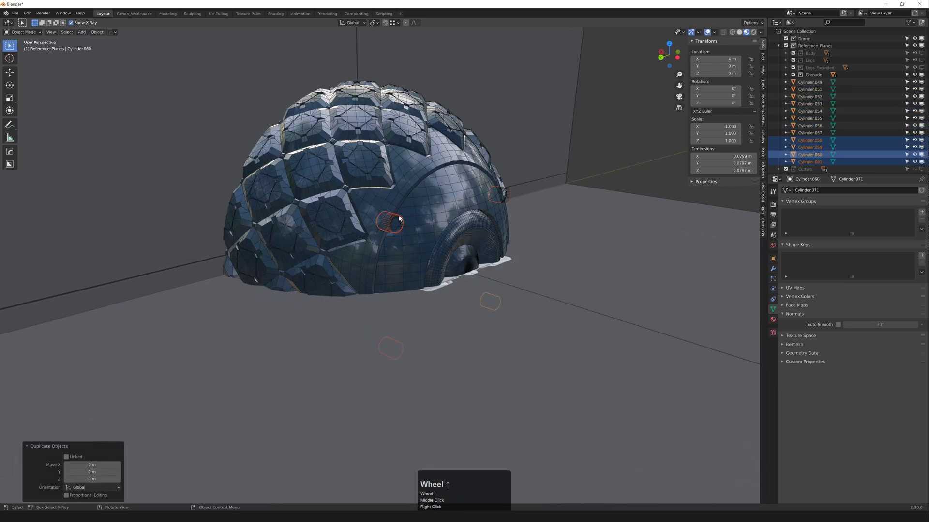
pyautogui.hotkey('ctrl', 'j')
pyautogui.scroll(-2, 414, 215)
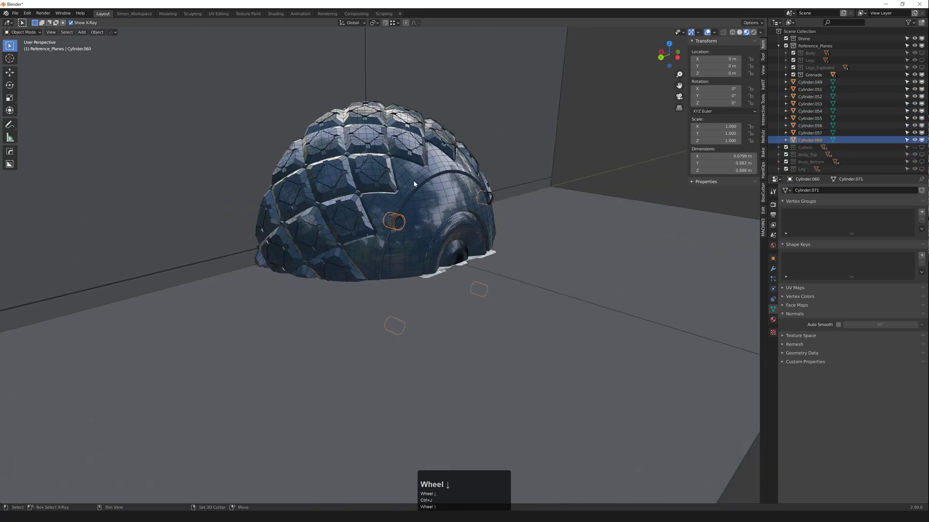
# Step: Select only the grenade shell
pyautogui.keyDown('shift'); pyautogui.click(413, 183); pyautogui.keyUp('shift')
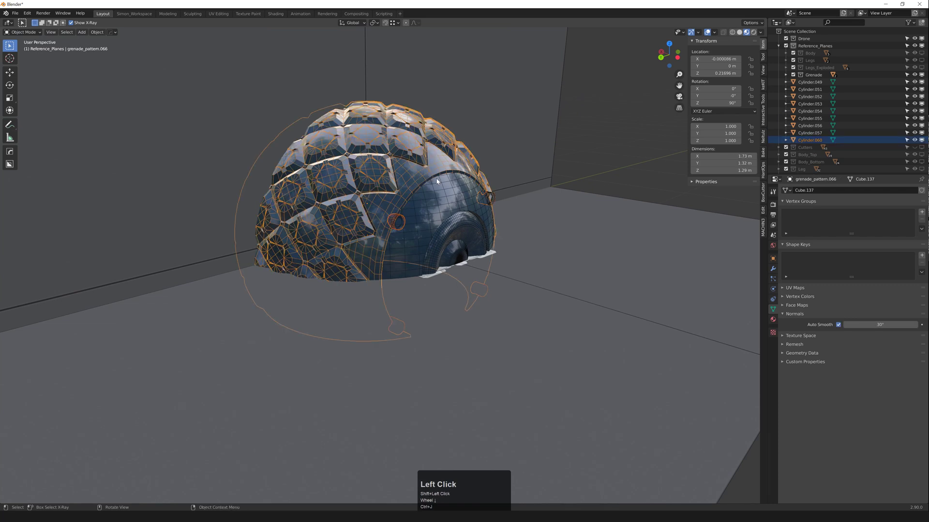
pyautogui.moveTo(437, 182); pyautogui.dragTo(529, 204, button='middle')
pyautogui.click(423, 183)
pyautogui.click(423, 183)
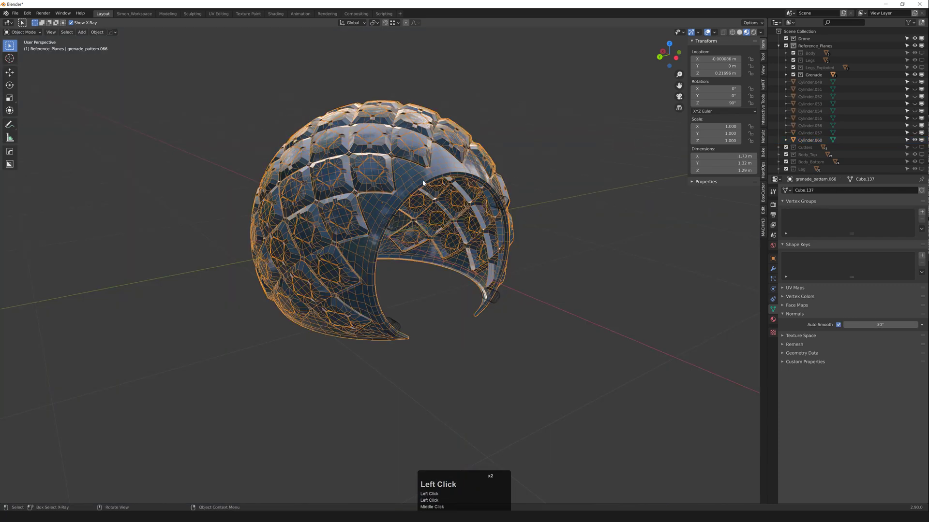
# Step: Select the shell's band around the opening, delimited by seams, and separate it into its own object
pyautogui.press('3')
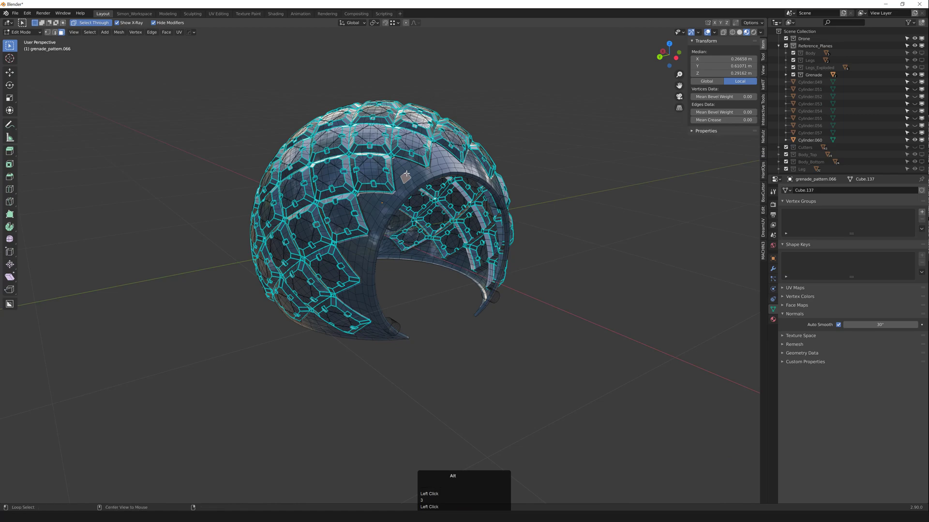
pyautogui.hotkey('ctrl', 'l')
pyautogui.moveTo(406, 174); pyautogui.dragTo(411, 229, button='middle')
pyautogui.click(159, 325)
pyautogui.press('g')
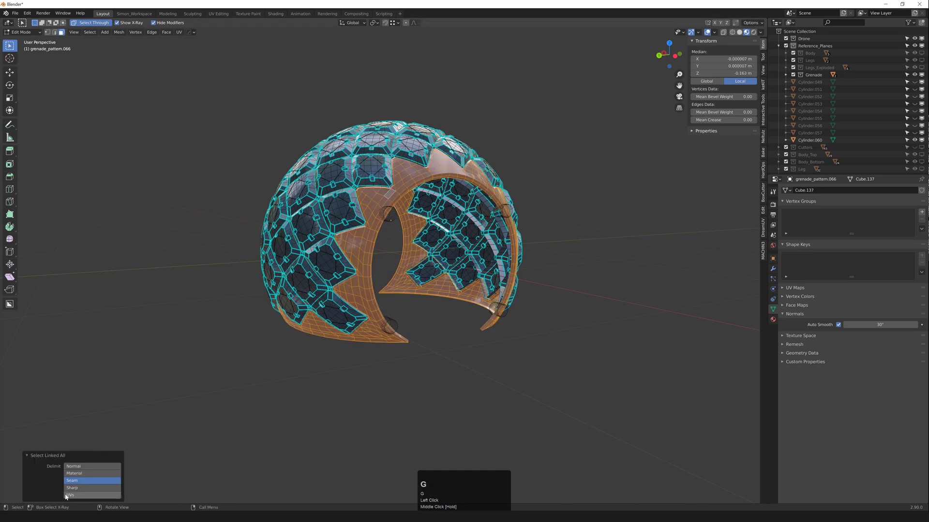
pyautogui.moveTo(399, 245); pyautogui.dragTo(408, 251, button='middle')
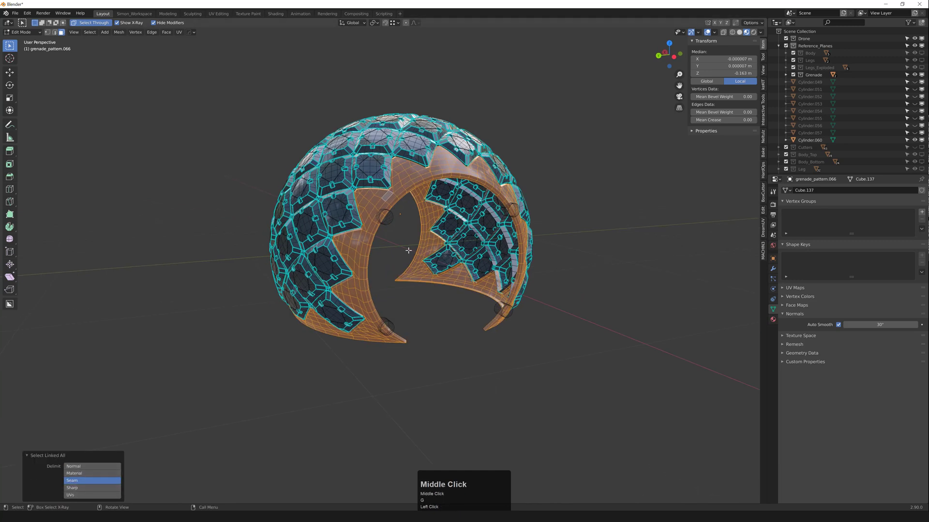
pyautogui.press('p')
pyautogui.click(396, 240)
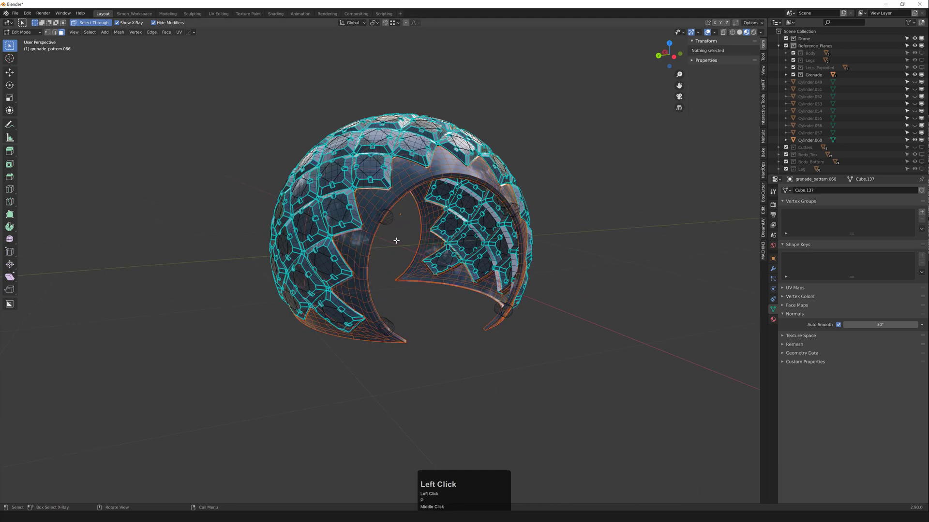
pyautogui.press('Tab')
# Step: Subtract the joined bolt cylinders from the separated band with a Boolean difference
pyautogui.click(390, 219)
pyautogui.click(396, 199)
pyautogui.keyDown('shift'); pyautogui.click(396, 197); pyautogui.keyUp('shift')
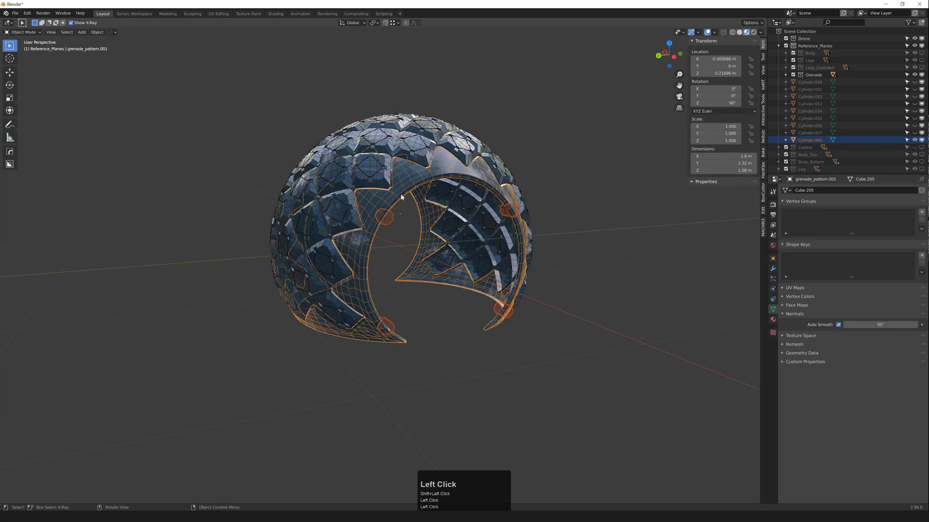
pyautogui.press('ctrl+KP_Subtract')
# Step: Inspect the cut band, selecting the spiky band and then the bolt cylinders
pyautogui.scroll(2, 400, 193)
pyautogui.moveTo(404, 204); pyautogui.dragTo(347, 207, button='middle')
pyautogui.scroll(3, 346, 210)
pyautogui.click(348, 238)
pyautogui.moveTo(348, 239)
pyautogui.mouseDown(button='middle')
pyautogui.moveTo(319, 248)
pyautogui.moveTo(374, 265)
pyautogui.moveTo(440, 266)
pyautogui.moveTo(423, 277)
pyautogui.mouseUp(button='middle')
pyautogui.scroll(-6, 375, 265)
pyautogui.click(410, 268)
pyautogui.scroll(-2, 422, 277)
# Step: Turn on the Face Orientation overlay and display the bolt cylinders as solid
pyautogui.press('XButton2')
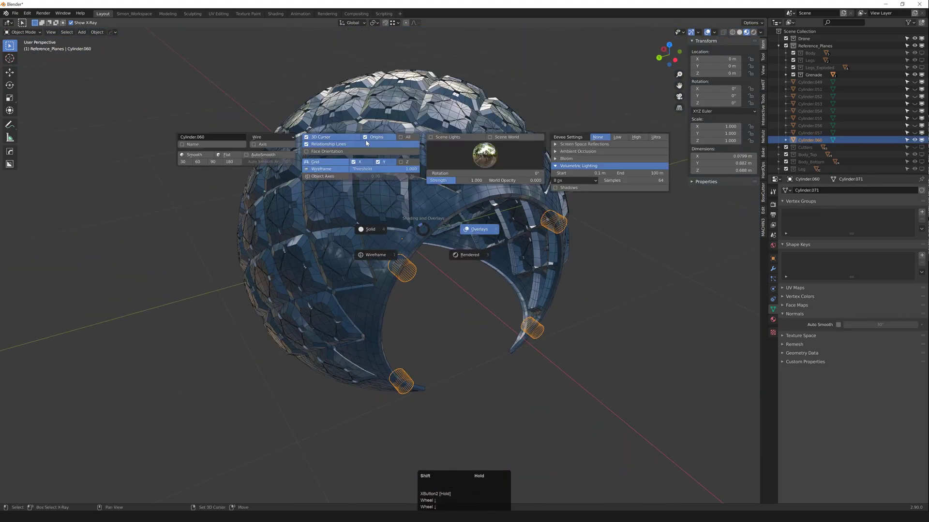
pyautogui.click(344, 151)
pyautogui.scroll(-1, 412, 265)
pyautogui.moveTo(432, 276)
pyautogui.mouseDown(button='middle')
pyautogui.moveTo(413, 265)
pyautogui.moveTo(424, 284)
pyautogui.mouseUp(button='middle')
pyautogui.click(418, 278)
pyautogui.scroll(1, 418, 276)
pyautogui.click(414, 272)
pyautogui.press('F1')
# Step: Orbit toward the shell's interior and select the bolt cylinders object
pyautogui.scroll(2, 424, 284)
pyautogui.moveTo(424, 284)
pyautogui.mouseDown(button='middle')
pyautogui.moveTo(375, 266)
pyautogui.moveTo(411, 277)
pyautogui.moveTo(400, 243)
pyautogui.moveTo(358, 248)
pyautogui.moveTo(445, 272)
pyautogui.moveTo(392, 260)
pyautogui.moveTo(442, 273)
pyautogui.moveTo(431, 270)
pyautogui.mouseUp(button='middle')
pyautogui.scroll(-1, 411, 276)
pyautogui.click(413, 228)
pyautogui.scroll(2, 359, 248)
pyautogui.scroll(-1, 444, 272)
pyautogui.click(431, 270)
pyautogui.scroll(-3, 431, 270)
# Step: In Edit Mode, select one cylinder's faces and separate it into its own object
pyautogui.press('Tab')
pyautogui.press('3')
pyautogui.click(433, 271)
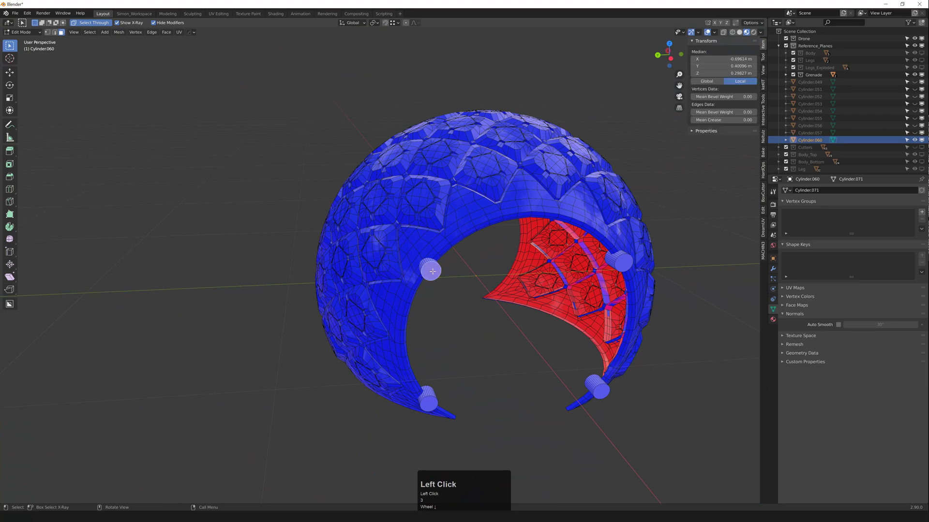
pyautogui.press('q')
pyautogui.press('p')
pyautogui.click(434, 272)
pyautogui.press('Tab')
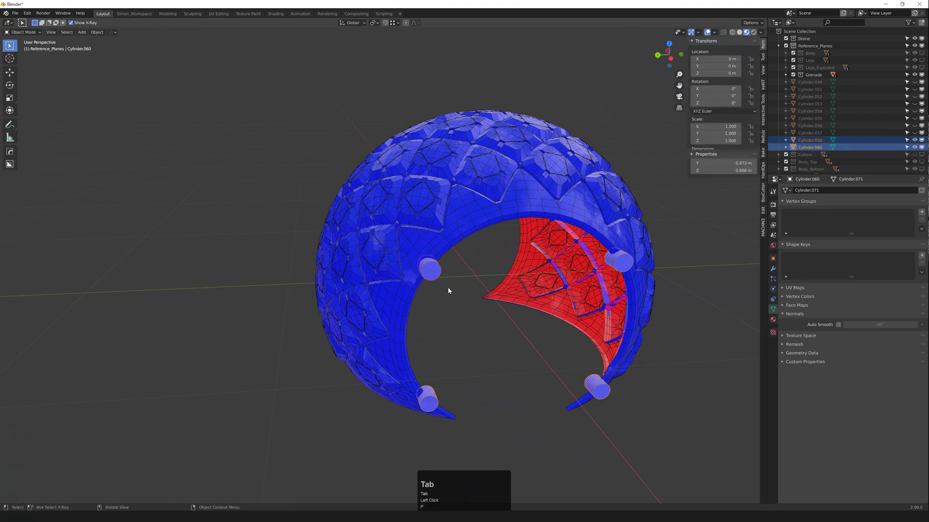
# Step: Cut the separated cylinder out of the spiky ring with a Boolean difference and check the hole
pyautogui.doubleClick(434, 275)
pyautogui.keyDown('shift'); pyautogui.click(462, 241); pyautogui.keyUp('shift')
pyautogui.press('ctrl+KP_Subtract')
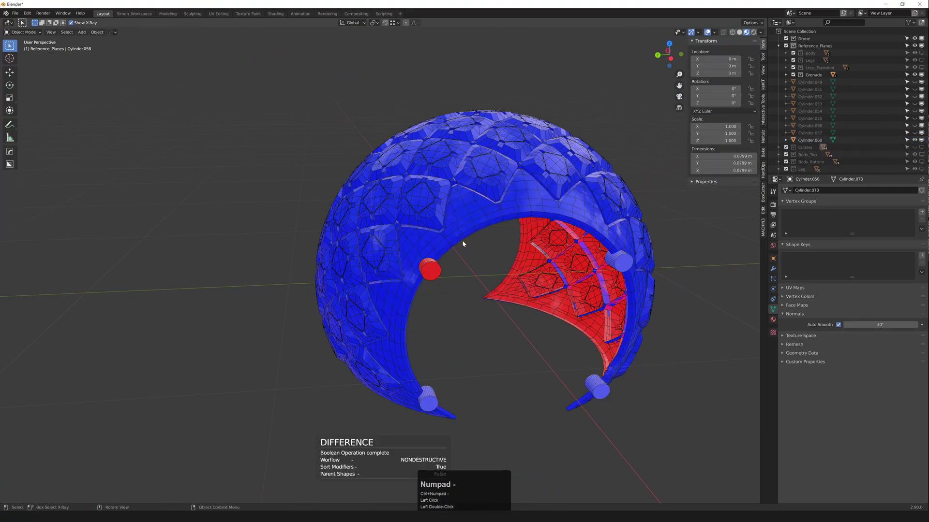
pyautogui.moveTo(463, 243); pyautogui.dragTo(436, 274, button='middle')
pyautogui.click(421, 240)
pyautogui.moveTo(445, 311)
pyautogui.mouseDown(button='middle')
pyautogui.moveTo(426, 321)
pyautogui.moveTo(415, 302)
pyautogui.moveTo(450, 328)
pyautogui.mouseUp(button='middle')
pyautogui.press('Tab')
# Step: Select the ring's open rim loop and turn off the Face Orientation overlay
pyautogui.press('2')
pyautogui.keyDown('alt'); pyautogui.click(410, 286); pyautogui.keyUp('alt')
pyautogui.press('z')
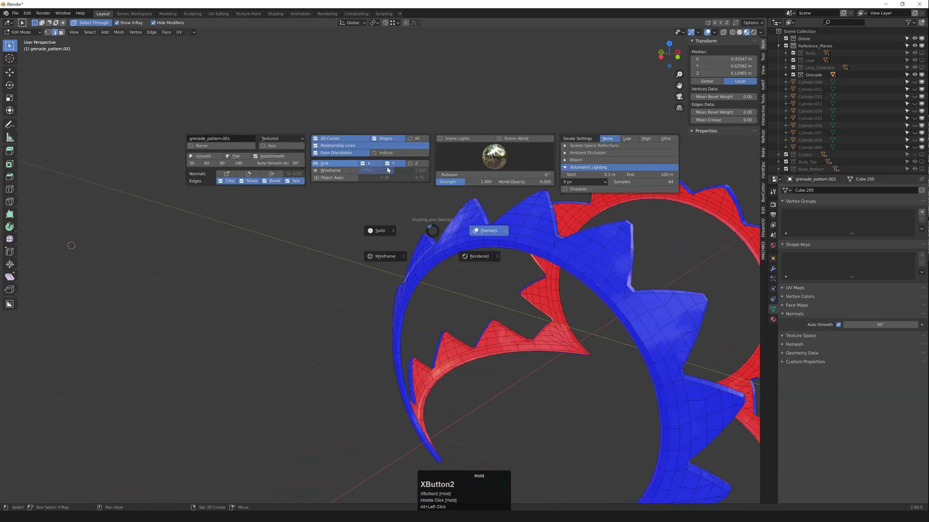
pyautogui.click(355, 154)
pyautogui.press('2')
pyautogui.moveTo(439, 276); pyautogui.dragTo(435, 357, button='middle')
# Step: Fill the rim loops with a face and join the corner vertices with an edge
pyautogui.scroll(-2, 415, 278)
pyautogui.rightClick(417, 279)
pyautogui.press('n')
pyautogui.scroll(-1, 498, 326)
pyautogui.press('1')
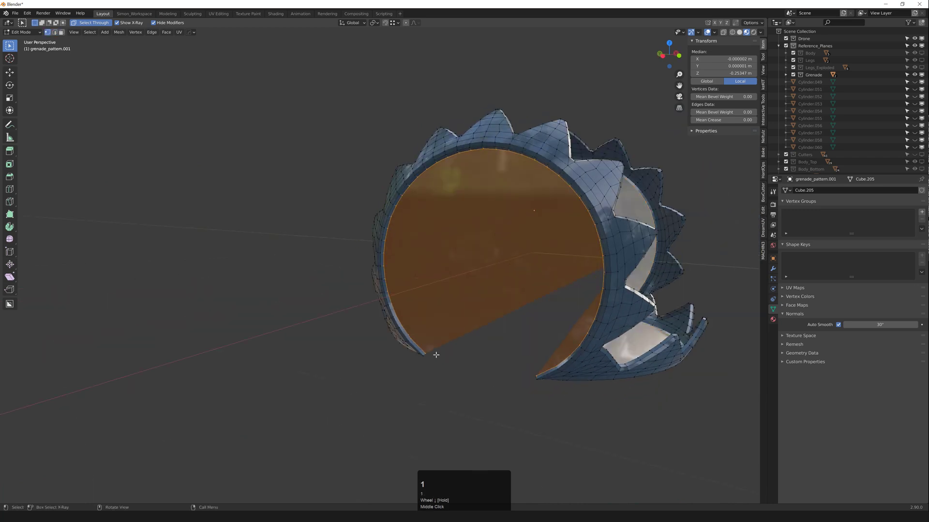
pyautogui.click(432, 354)
pyautogui.press('j')
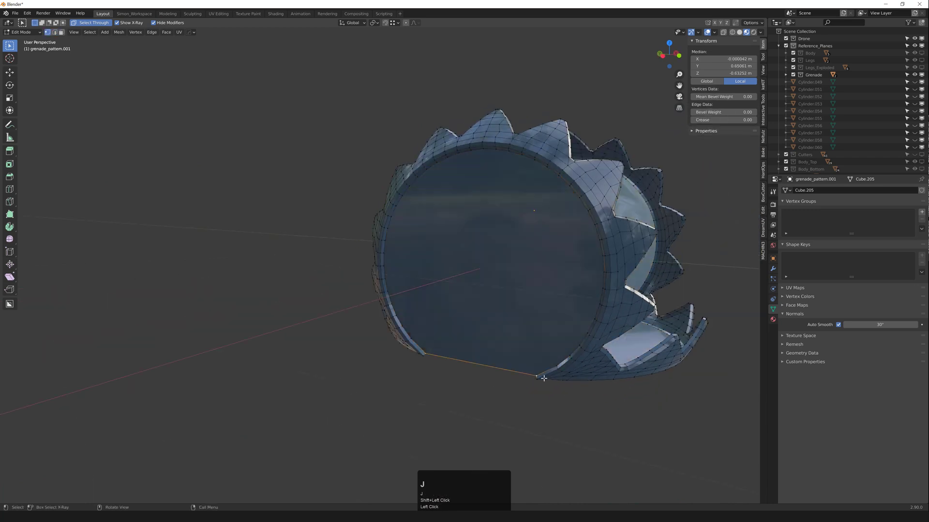
pyautogui.scroll(-3, 457, 374)
pyautogui.moveTo(530, 375); pyautogui.dragTo(389, 382, button='middle')
pyautogui.scroll(4, 391, 436)
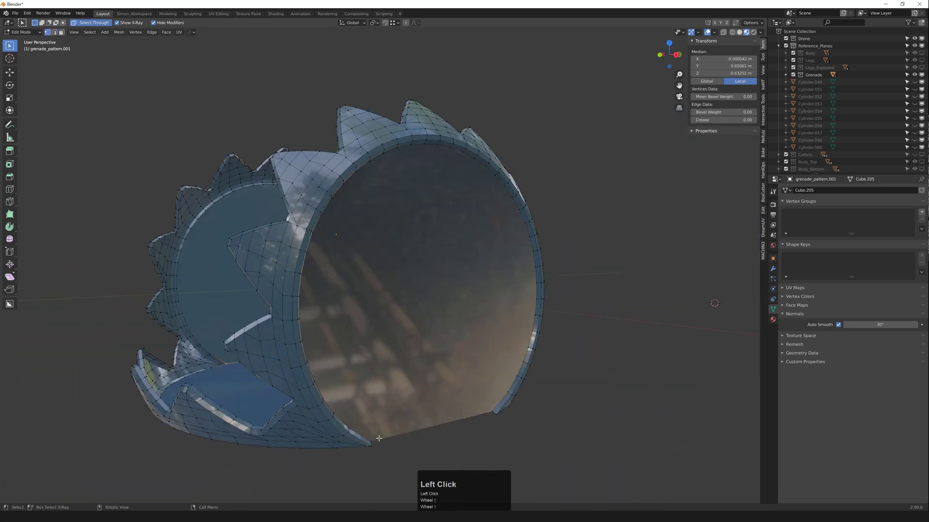
pyautogui.moveTo(478, 408); pyautogui.dragTo(543, 357, button='middle')
pyautogui.scroll(-3, 480, 385)
# Step: Return to object mode and unhide the hidden grenade objects
pyautogui.press('Tab')
pyautogui.scroll(4, 489, 365)
pyautogui.moveTo(488, 365); pyautogui.dragTo(467, 333, button='middle')
pyautogui.hotkey('alt', 'h')
pyautogui.scroll(4, 380, 330)
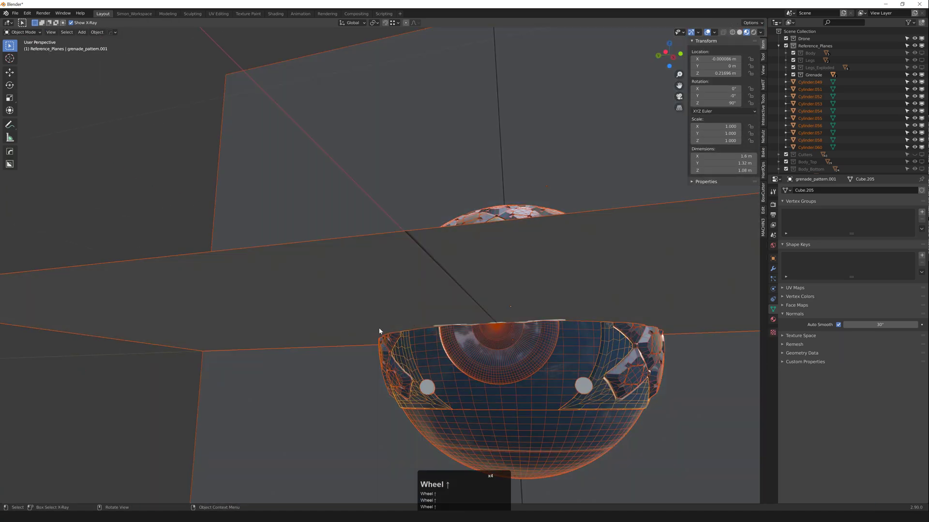
pyautogui.scroll(-3, 379, 331)
pyautogui.moveTo(379, 331); pyautogui.dragTo(347, 297, button='middle')
pyautogui.scroll(8, 388, 314)
# Step: Cut a single bolt cylinder out of the spiky ring with a Boolean Difference
pyautogui.click(328, 270)
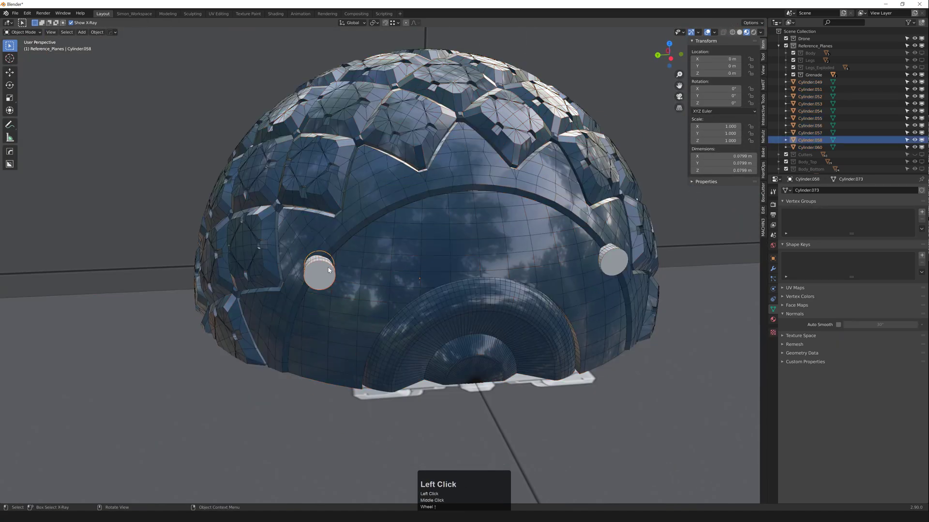
pyautogui.keyDown('shift'); pyautogui.click(345, 233); pyautogui.keyUp('shift')
pyautogui.hotkey('shift', 'h')
pyautogui.click(324, 269)
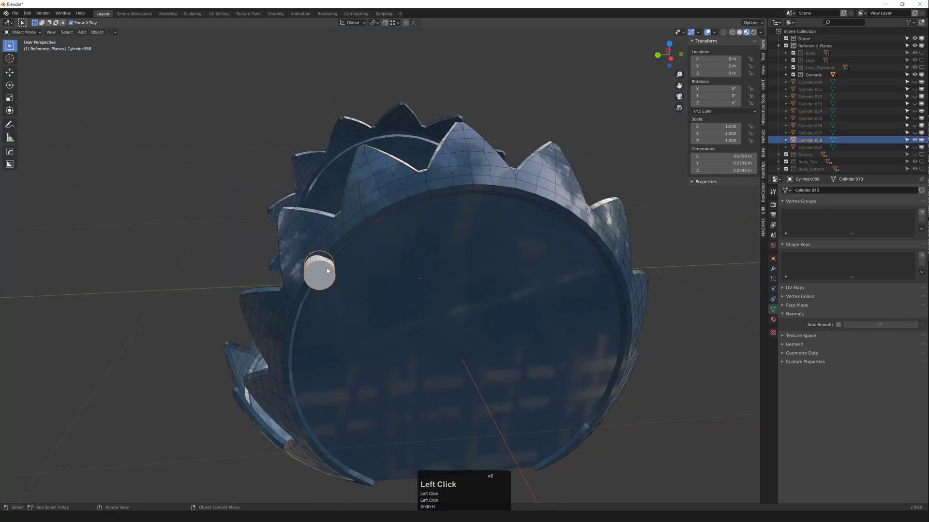
pyautogui.keyDown('shift'); pyautogui.click(338, 234); pyautogui.keyUp('shift')
pyautogui.press('ctrl+KP_Subtract')
pyautogui.moveTo(397, 282); pyautogui.dragTo(353, 292, button='middle')
pyautogui.scroll(-2, 419, 285)
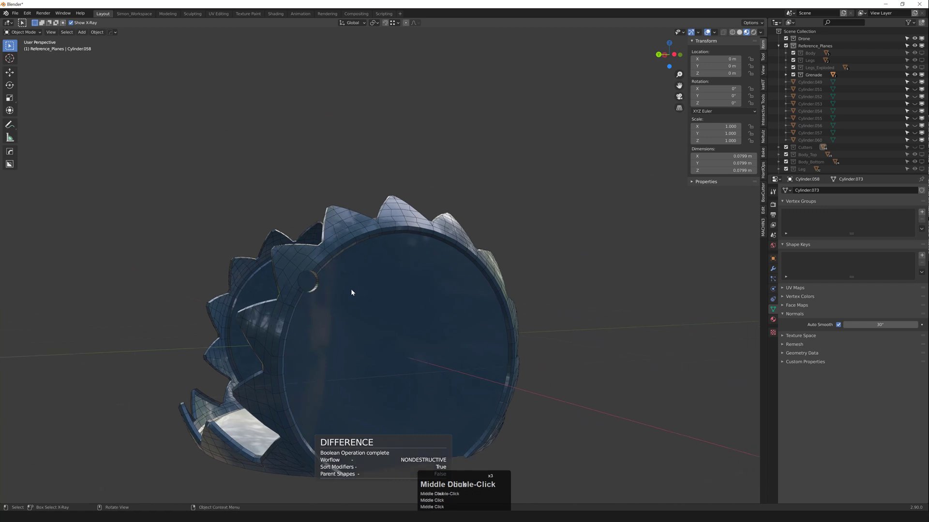
pyautogui.scroll(-4, 358, 290)
pyautogui.hotkey('alt', 'h')
pyautogui.scroll(4, 353, 310)
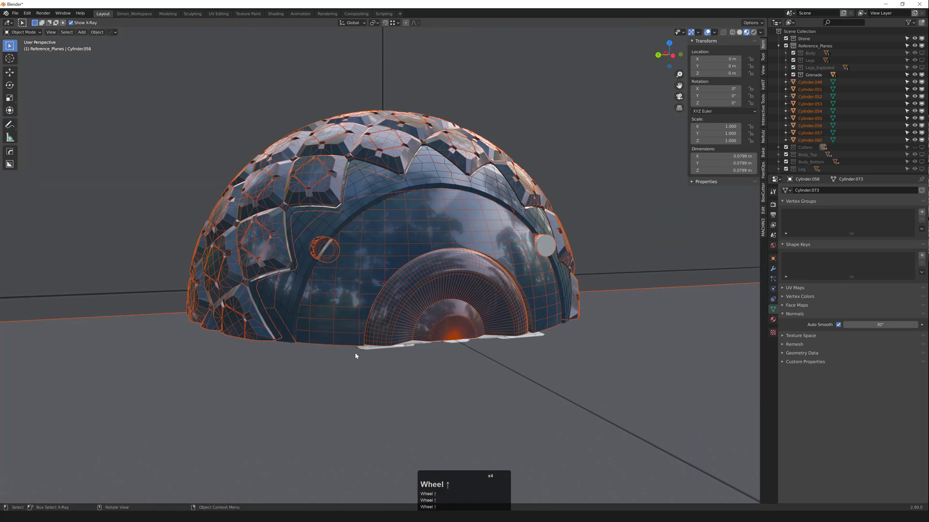
pyautogui.scroll(-5, 357, 354)
# Step: Hide the Reference_Planes collection and cut the bolt cylinders out of the sphere
pyautogui.click(524, 318)
pyautogui.hotkey('shift', '2')
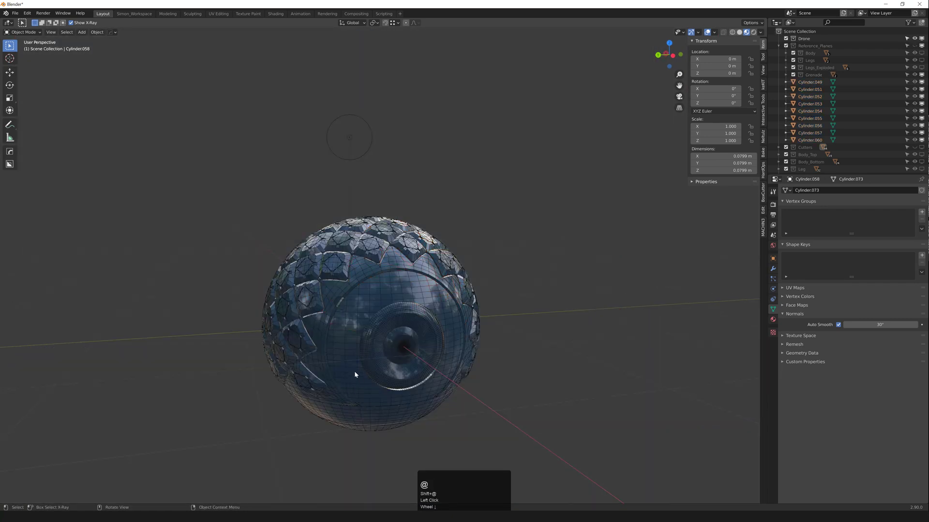
pyautogui.hotkey('shift', '2')
pyautogui.keyDown('shift'); pyautogui.moveTo(360, 372); pyautogui.dragTo(378, 319, button='middle'); pyautogui.keyUp('shift')
pyautogui.click(380, 316)
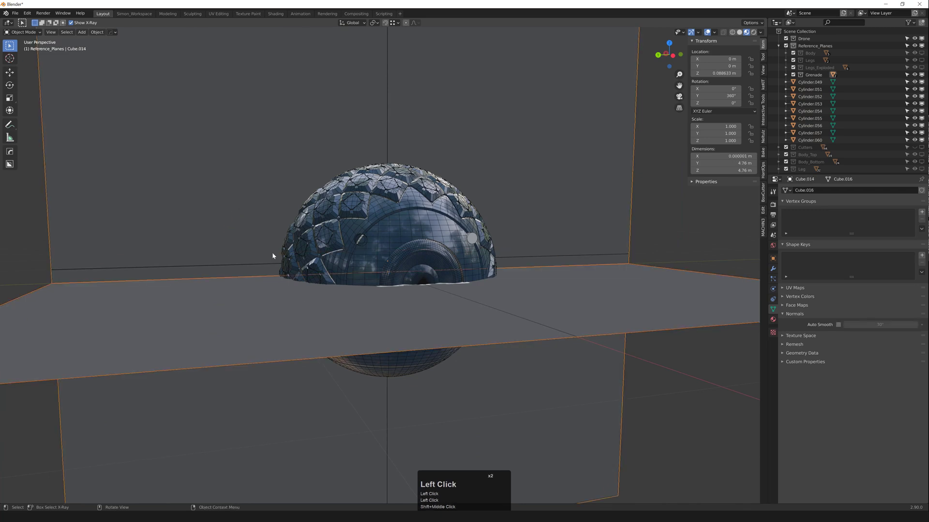
pyautogui.hotkey('shift', '2')
pyautogui.scroll(3, 280, 270)
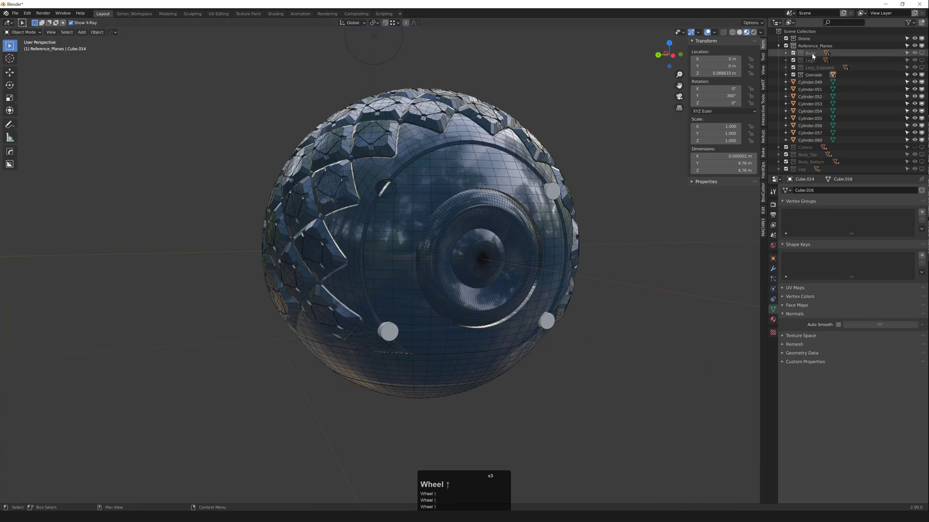
pyautogui.scroll(2, 386, 350)
pyautogui.moveTo(364, 348); pyautogui.dragTo(429, 379, button='middle')
pyautogui.keyDown('shift'); pyautogui.click(305, 262); pyautogui.keyUp('shift')
pyautogui.press('ctrl+KP_Subtract')
# Step: Try cutting a bolt hole through the grenade pattern shell, undoing each attempt
pyautogui.click(436, 391)
pyautogui.click(433, 387)
pyautogui.keyDown('shift'); pyautogui.click(476, 347); pyautogui.keyUp('shift')
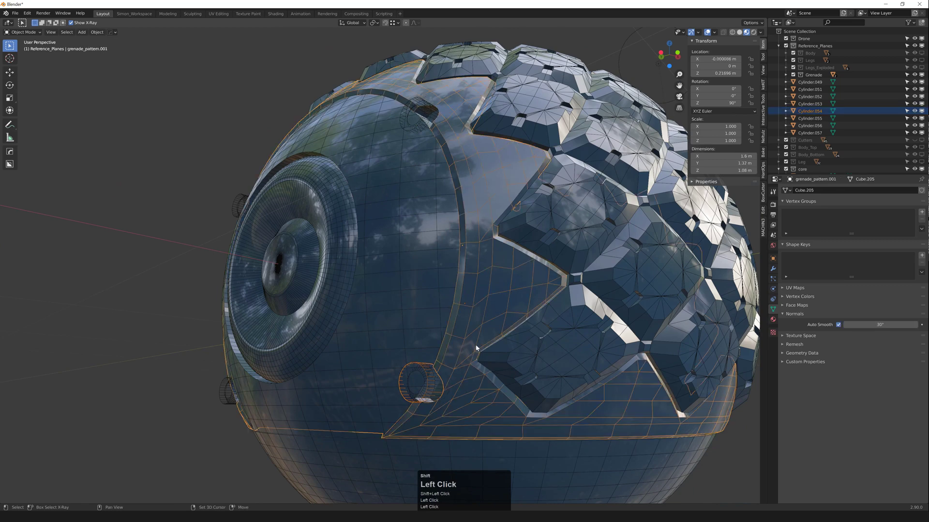
pyautogui.press('ctrl+KP_Subtract')
pyautogui.hotkey('ctrl', 'z')
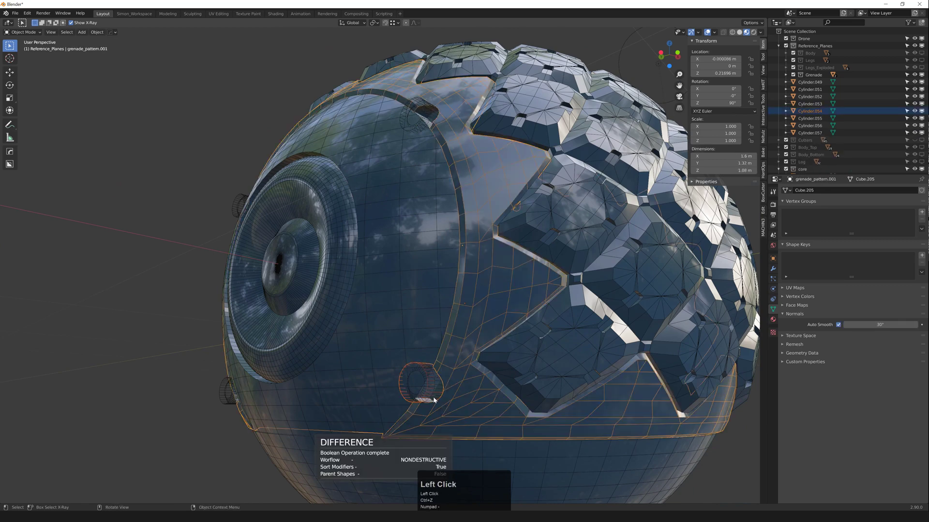
pyautogui.click(428, 387)
pyautogui.keyDown('shift'); pyautogui.click(455, 360); pyautogui.keyUp('shift')
pyautogui.press('ctrl+KP_Subtract')
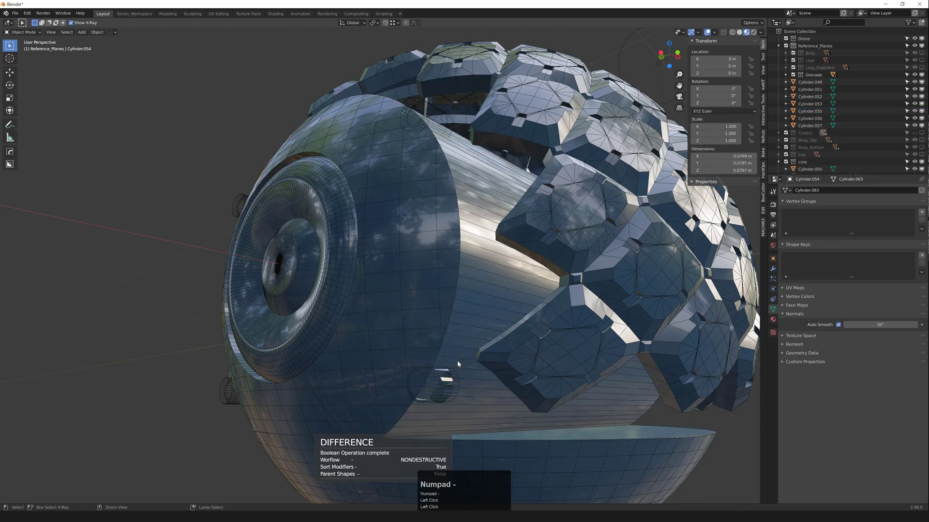
pyautogui.hotkey('ctrl', 'z')
# Step: Isolate the grenade_pattern.001 shell and orbit to face it head-on
pyautogui.scroll(-3, 275, 281)
pyautogui.moveTo(237, 286); pyautogui.dragTo(206, 307, button='middle')
pyautogui.click(233, 288)
pyautogui.press('z')
pyautogui.press('z')
pyautogui.click(208, 308)
pyautogui.hotkey('shift', 'h')
pyautogui.moveTo(242, 333); pyautogui.dragTo(323, 303, button='middle')
pyautogui.scroll(-2, 394, 259)
pyautogui.moveTo(393, 259)
pyautogui.mouseDown(button='middle')
pyautogui.moveTo(374, 204)
pyautogui.moveTo(392, 271)
pyautogui.moveTo(382, 263)
pyautogui.moveTo(422, 260)
pyautogui.moveTo(398, 252)
pyautogui.mouseUp(button='middle')
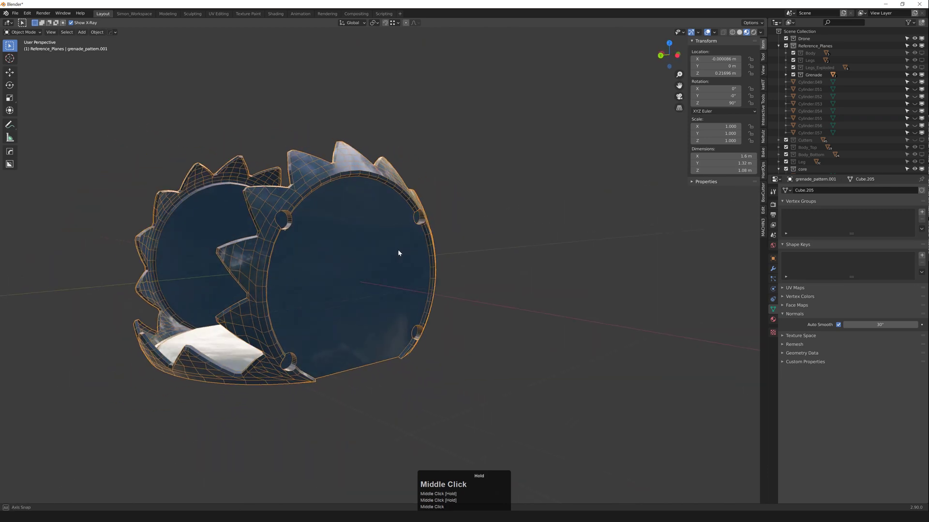
# Step: Apply both Boolean modifiers permanently to the grenade_pattern.001 shell
pyautogui.press('q')
pyautogui.moveTo(380, 229)
pyautogui.click(412, 285)
pyautogui.moveTo(411, 284); pyautogui.dragTo(334, 259, button='middle')
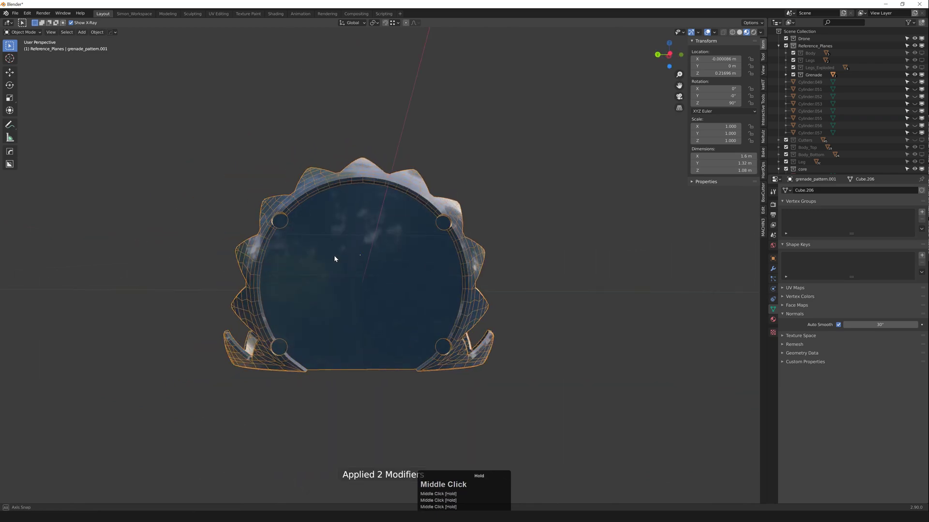
pyautogui.scroll(2, 299, 222)
pyautogui.moveTo(298, 222); pyautogui.dragTo(340, 236, button='middle')
# Step: Delete the shell's flat front disc face and flat bottom face
pyautogui.press('3')
pyautogui.click(336, 259)
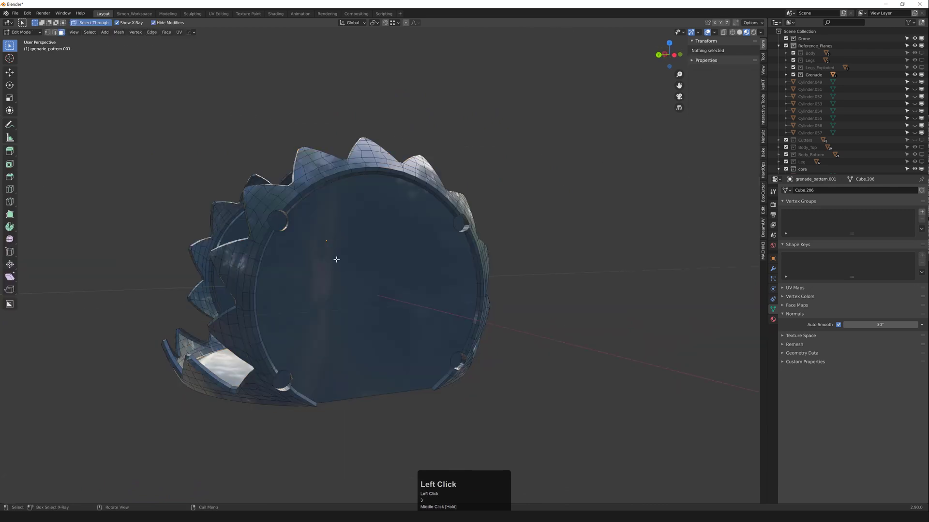
pyautogui.click(338, 275)
pyautogui.press('x')
pyautogui.moveTo(338, 315); pyautogui.dragTo(324, 329, button='middle')
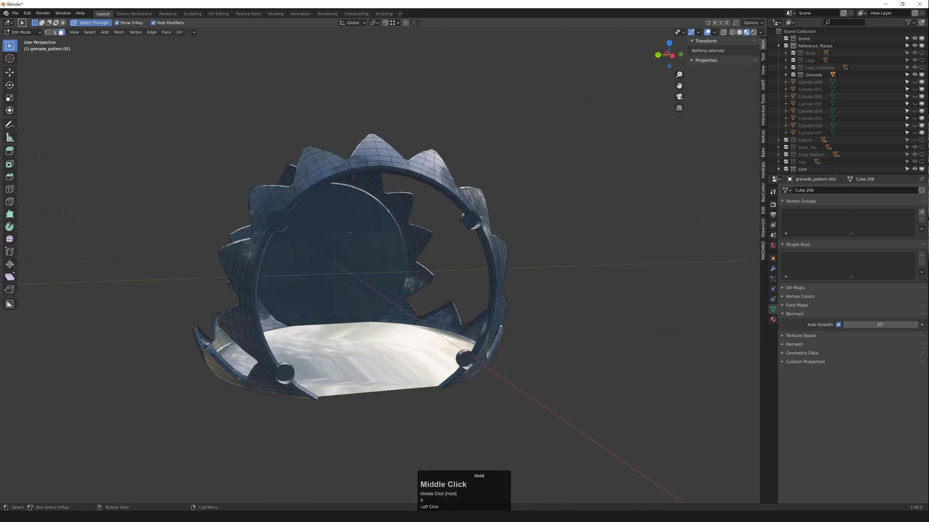
pyautogui.click(324, 333)
pyautogui.press('x')
# Step: Select faces around a hole wall, then return to Object Mode and select the inner sphere
pyautogui.scroll(2, 323, 297)
pyautogui.moveTo(322, 297); pyautogui.dragTo(309, 228, button='middle')
pyautogui.scroll(2, 308, 223)
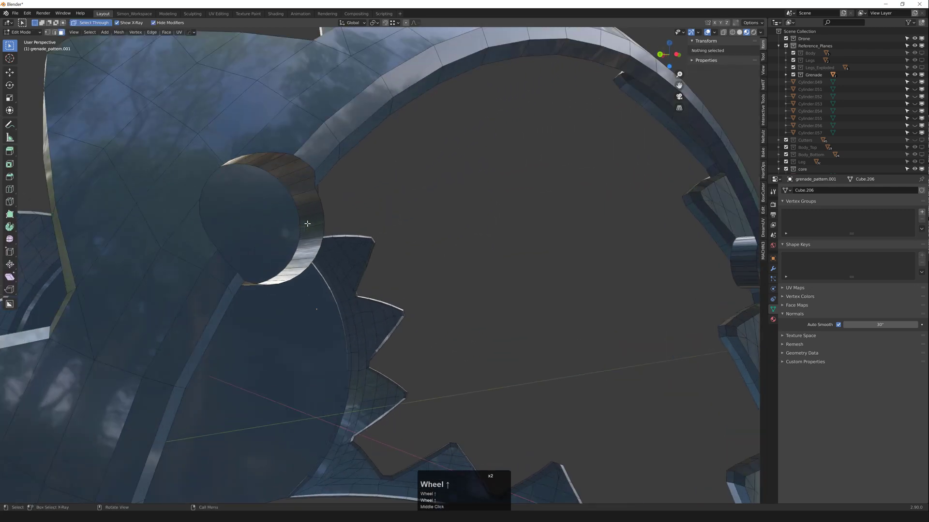
pyautogui.click(315, 192)
pyautogui.moveTo(315, 191); pyautogui.dragTo(261, 270, button='middle')
pyautogui.keyDown('ctrl'); pyautogui.click(233, 288); pyautogui.keyUp('ctrl')
pyautogui.scroll(-6, 267, 272)
pyautogui.press('Tab')
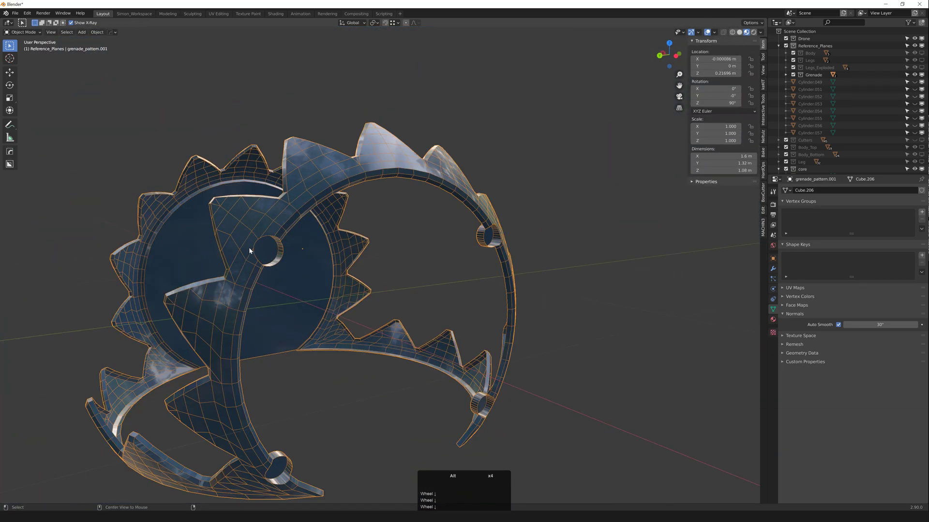
pyautogui.scroll(-4, 279, 254)
pyautogui.click(337, 257)
pyautogui.moveTo(337, 256); pyautogui.dragTo(330, 244, button='middle')
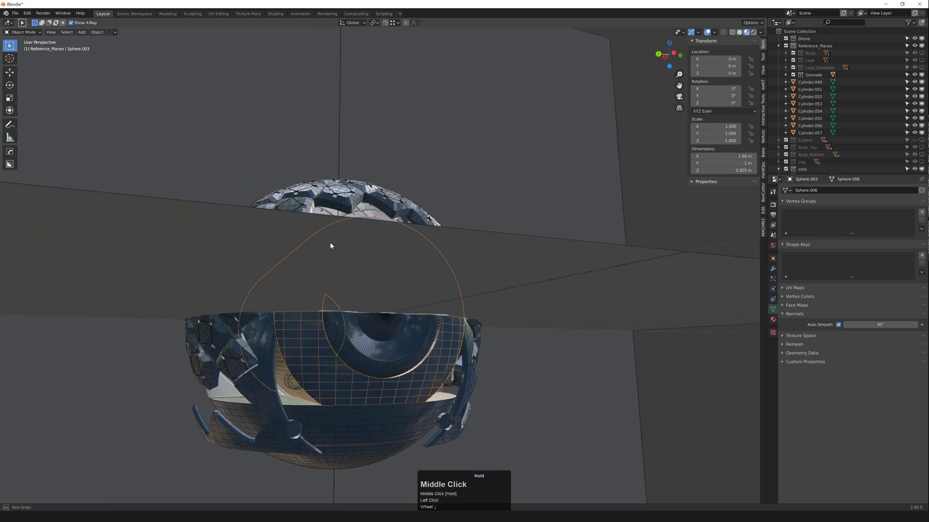
# Step: Undo the face deletions and reveal all hidden objects with nothing selected
pyautogui.keyDown('alt'); pyautogui.middleClick(330, 247); pyautogui.keyUp('alt')
pyautogui.hotkey('ctrl', 'z')
pyautogui.hotkey('ctrl', 'z')
pyautogui.hotkey('ctrl', 'z')
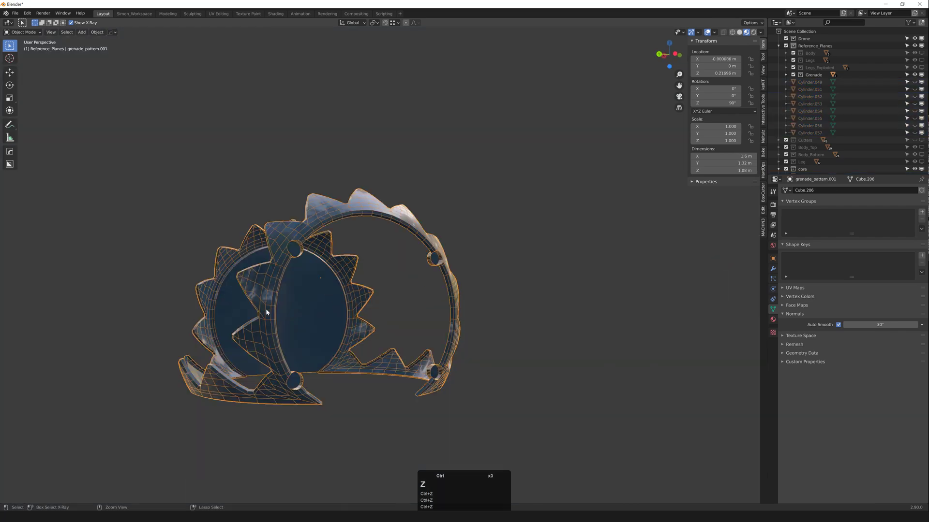
pyautogui.hotkey('alt', 'h')
pyautogui.click(595, 235)
pyautogui.scroll(2, 305, 234)
pyautogui.moveTo(309, 217); pyautogui.dragTo(304, 261, button='middle')
# Step: Cut the bolt holes into the inner sphere Sphere.003 with a Boolean Difference
pyautogui.click(298, 251)
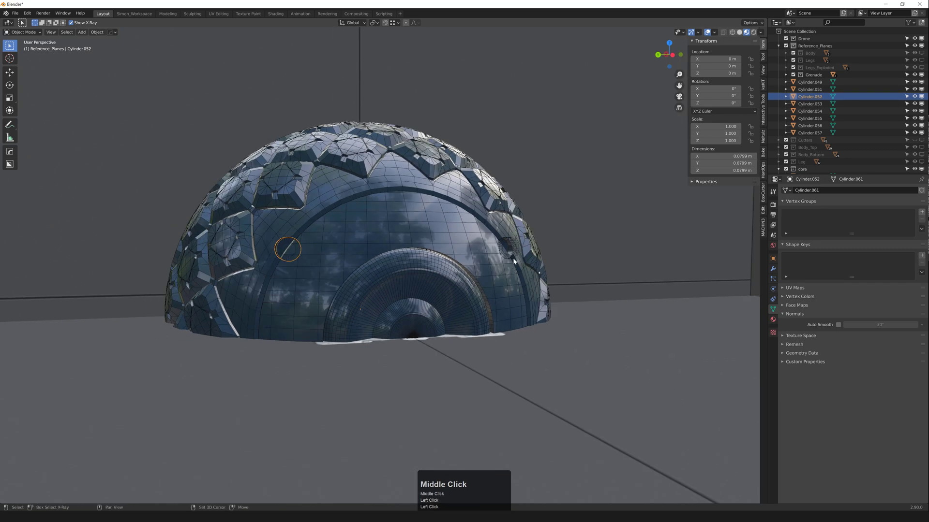
pyautogui.keyDown('shift'); pyautogui.moveTo(514, 261); pyautogui.dragTo(510, 254, button='middle'); pyautogui.keyUp('shift')
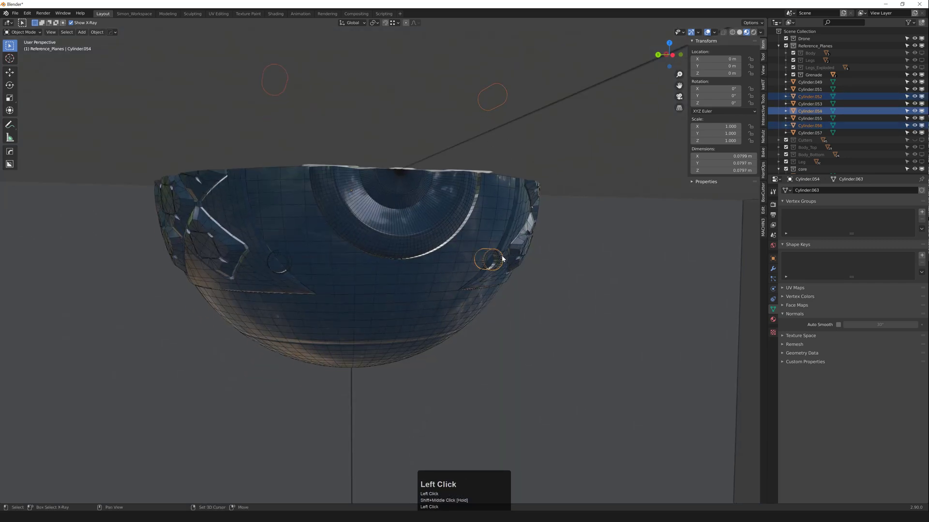
pyautogui.moveTo(286, 263); pyautogui.dragTo(291, 263, button='middle')
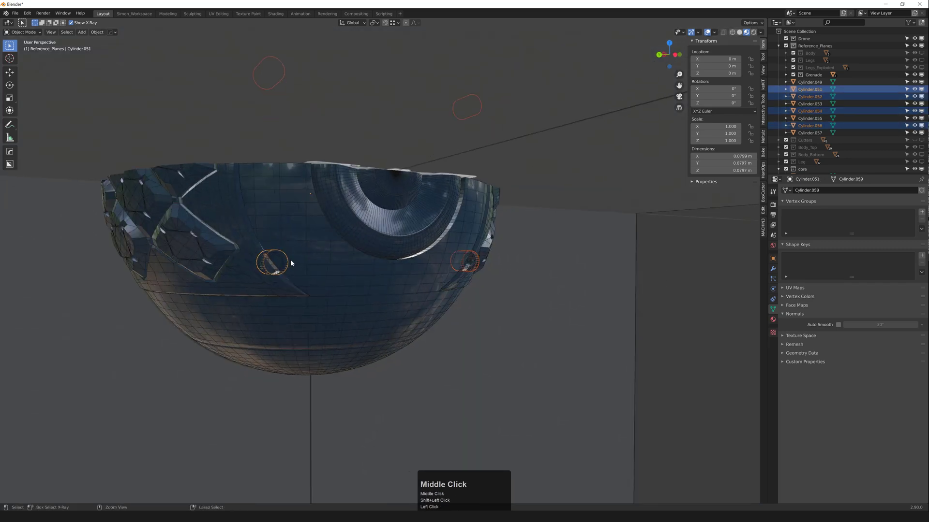
pyautogui.scroll(-1, 292, 263)
pyautogui.scroll(1, 303, 255)
pyautogui.keyDown('shift'); pyautogui.click(311, 257); pyautogui.keyUp('shift')
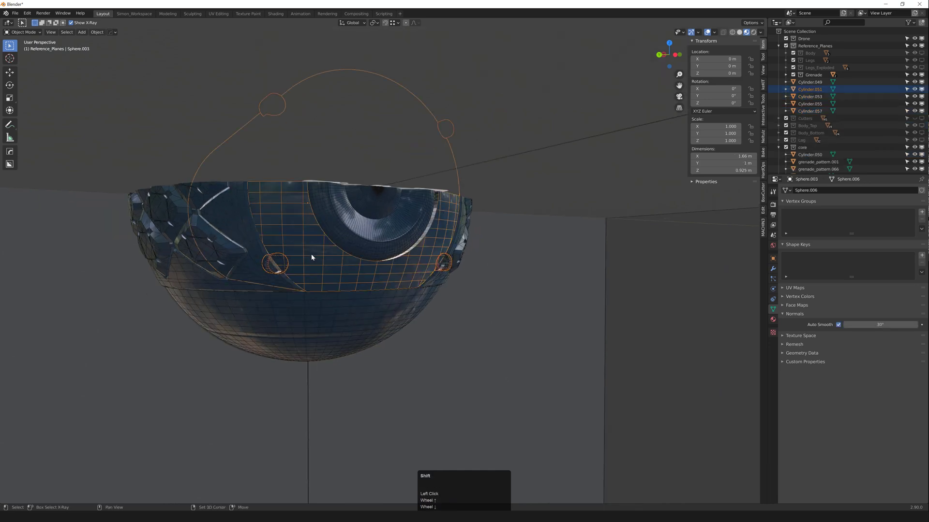
pyautogui.moveTo(339, 278); pyautogui.dragTo(380, 296, button='middle')
pyautogui.moveTo(433, 267); pyautogui.dragTo(310, 154, button='middle')
pyautogui.press('ctrl+KP_Subtract')
# Step: Apply both Boolean cuts on Sphere.003 and unhide everything
pyautogui.click(309, 154)
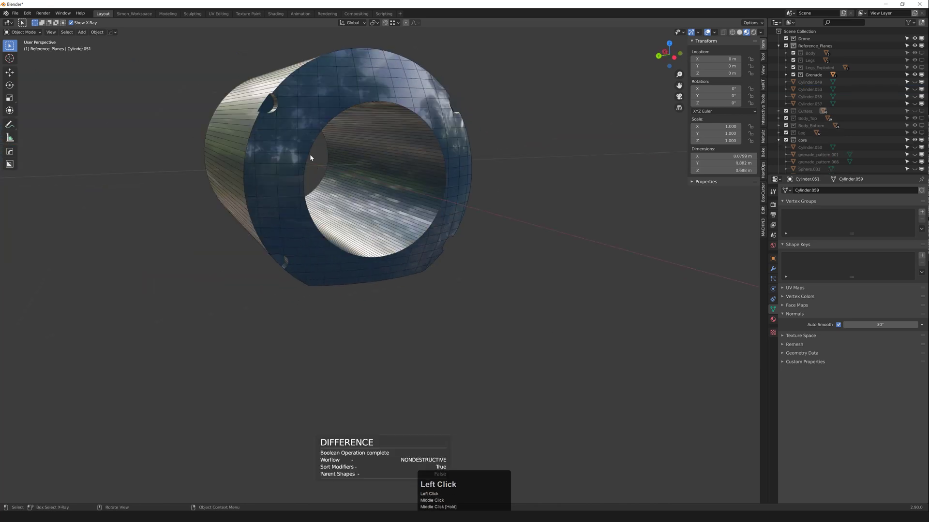
pyautogui.press('q')
pyautogui.moveTo(290, 141)
pyautogui.click(354, 199)
pyautogui.moveTo(354, 199); pyautogui.dragTo(342, 166, button='middle')
pyautogui.scroll(-2, 359, 181)
pyautogui.click(356, 170)
pyautogui.hotkey('alt', 'h')
# Step: Select the Cylinder.057 bolt pin
pyautogui.scroll(-3, 332, 169)
pyautogui.scroll(-3, 321, 178)
pyautogui.click(341, 166)
pyautogui.press('F3')
pyautogui.scroll(-3, 342, 166)
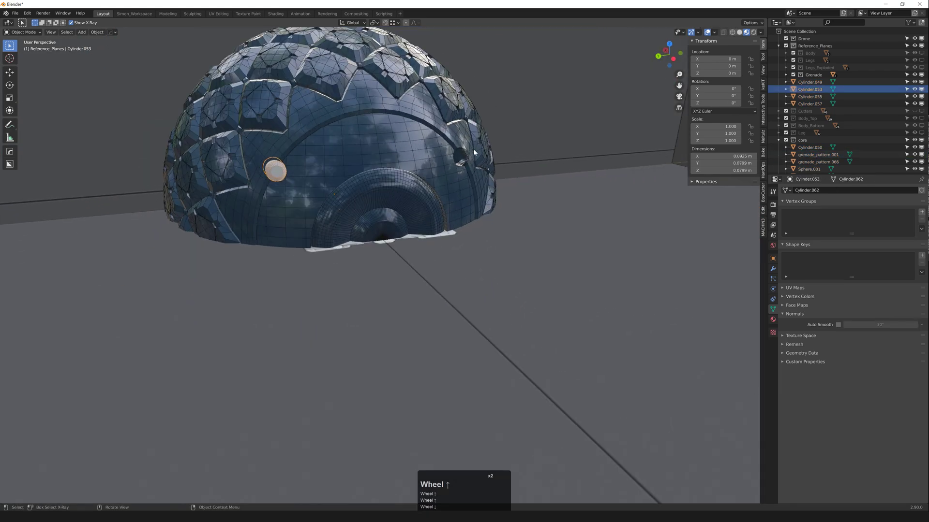
pyautogui.click(465, 156)
pyautogui.click(465, 156)
pyautogui.moveTo(366, 232); pyautogui.dragTo(333, 304, button='middle')
pyautogui.scroll(-2, 333, 304)
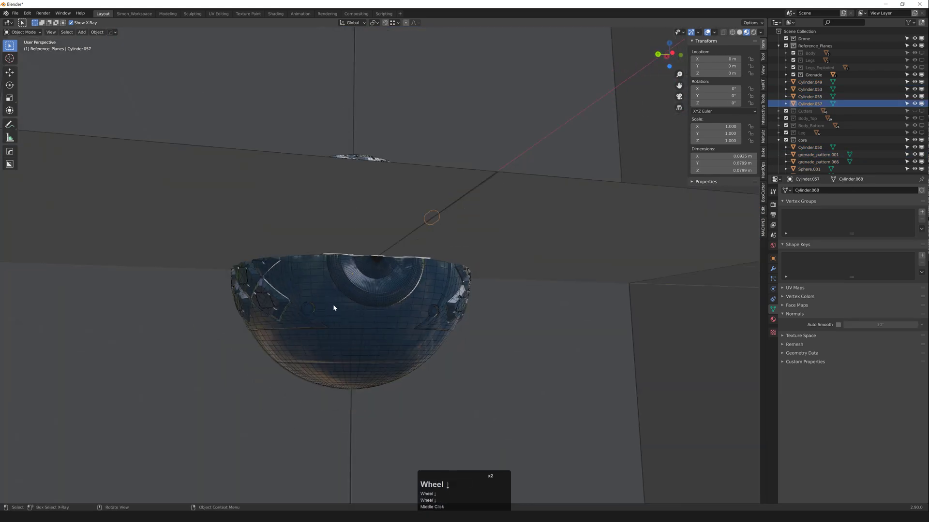
pyautogui.scroll(2, 306, 311)
# Step: Add Cylinder.055 and Cylinder.049 and join all four bolt pins into one object
pyautogui.press('F3')
pyautogui.click(514, 307)
pyautogui.click(514, 307)
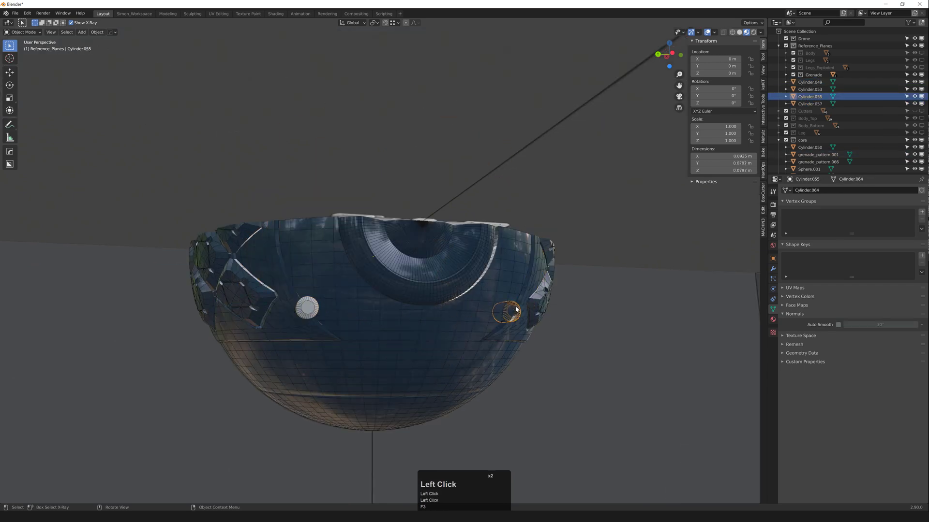
pyautogui.scroll(1, 307, 312)
pyautogui.keyDown('shift'); pyautogui.click(307, 312); pyautogui.keyUp('shift')
pyautogui.scroll(-3, 335, 251)
pyautogui.moveTo(314, 208); pyautogui.dragTo(329, 252, button='middle')
pyautogui.moveTo(329, 247); pyautogui.dragTo(320, 259, button='middle')
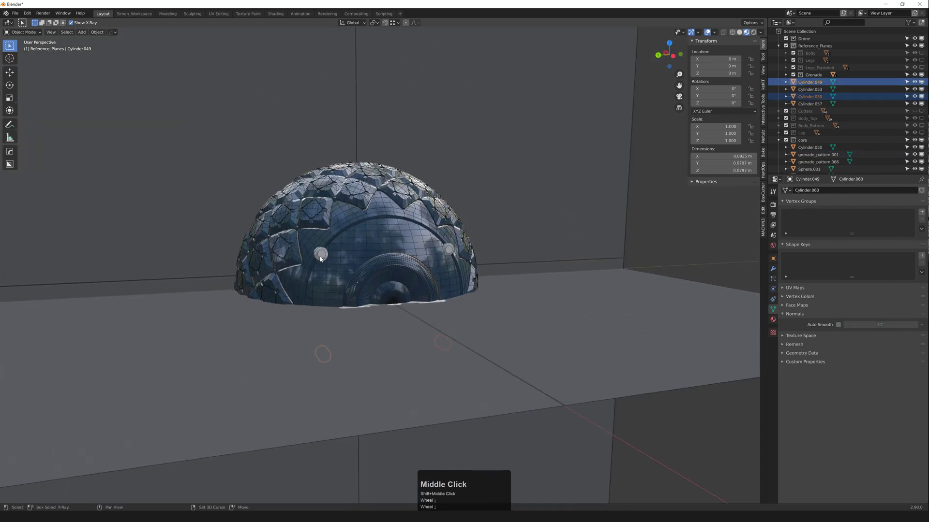
pyautogui.hotkey('ctrl', 'j')
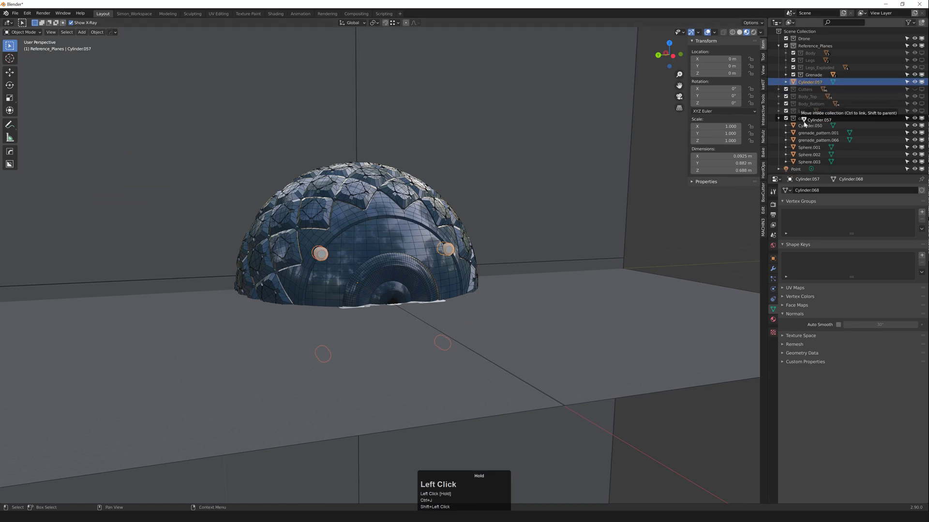
# Step: Move the joined pins into the core collection and give them bevel_medium_blue material
pyautogui.moveTo(805, 124); pyautogui.dragTo(805, 125)
pyautogui.moveTo(425, 268)
pyautogui.mouseDown(button='middle')
pyautogui.moveTo(429, 258)
pyautogui.moveTo(286, 247)
pyautogui.mouseUp(button='middle')
pyautogui.scroll(2, 428, 259)
pyautogui.hotkey('shift', 'q')
pyautogui.click(465, 276)
# Step: Apply Shade Smooth to the joined pin object
pyautogui.scroll(-4, 290, 256)
pyautogui.scroll(-1, 295, 262)
pyautogui.scroll(-4, 286, 248)
pyautogui.click(287, 249)
pyautogui.rightClick(287, 248)
pyautogui.click(288, 248)
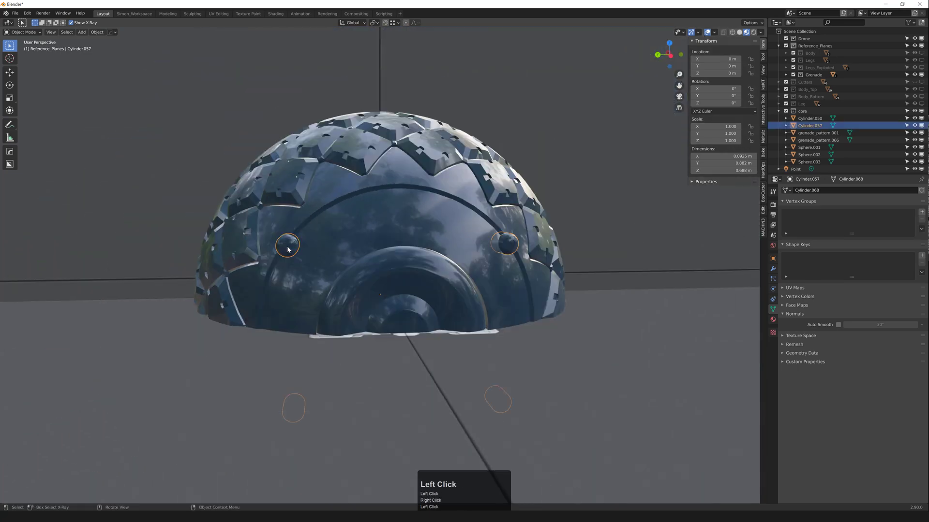
pyautogui.scroll(2, 287, 250)
pyautogui.scroll(-4, 643, 231)
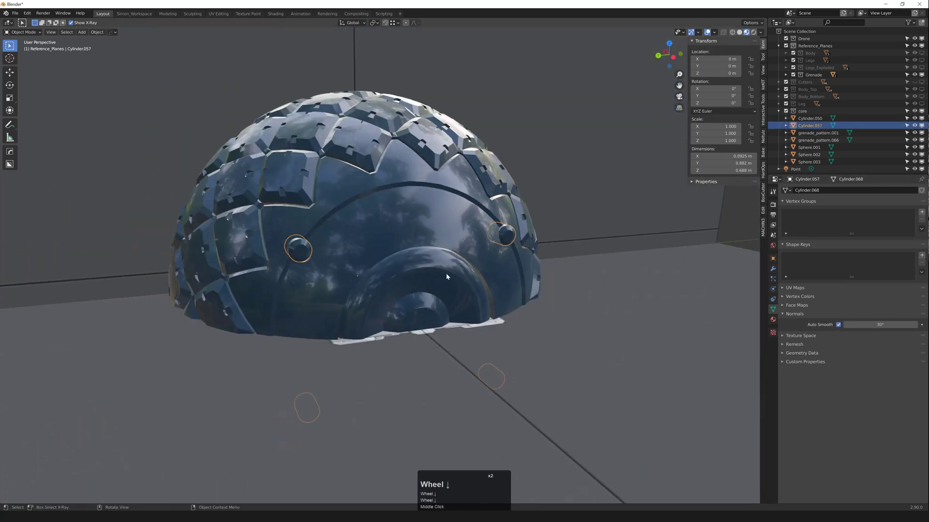
# Step: Hide the Reference_Planes collection and look over the whole sphere
pyautogui.hotkey('shift', '2')
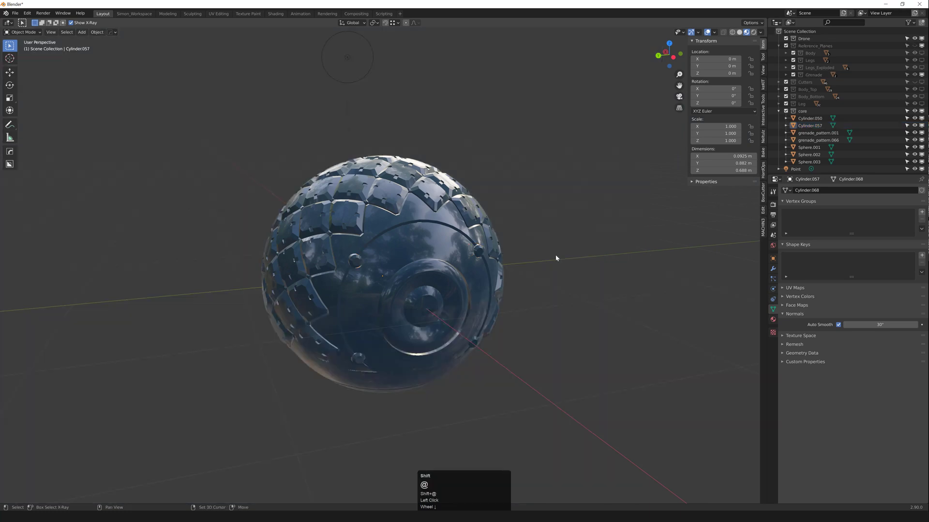
pyautogui.moveTo(396, 290); pyautogui.dragTo(379, 261, button='middle')
pyautogui.scroll(1, 365, 282)
pyautogui.scroll(1, 370, 268)
pyautogui.scroll(3, 370, 268)
pyautogui.click(346, 191)
pyautogui.moveTo(347, 191); pyautogui.dragTo(339, 191, button='middle')
pyautogui.keyDown('shift'); pyautogui.moveTo(341, 189); pyautogui.dragTo(328, 277, button='middle'); pyautogui.keyUp('shift')
pyautogui.scroll(2, 345, 223)
# Step: Check the grenade_pattern.001 shell in wireframe and reselect the joined pins
pyautogui.click(256, 189)
pyautogui.press('z')
pyautogui.press('z')
pyautogui.click(304, 224)
pyautogui.scroll(2, 304, 225)
pyautogui.scroll(-2, 328, 276)
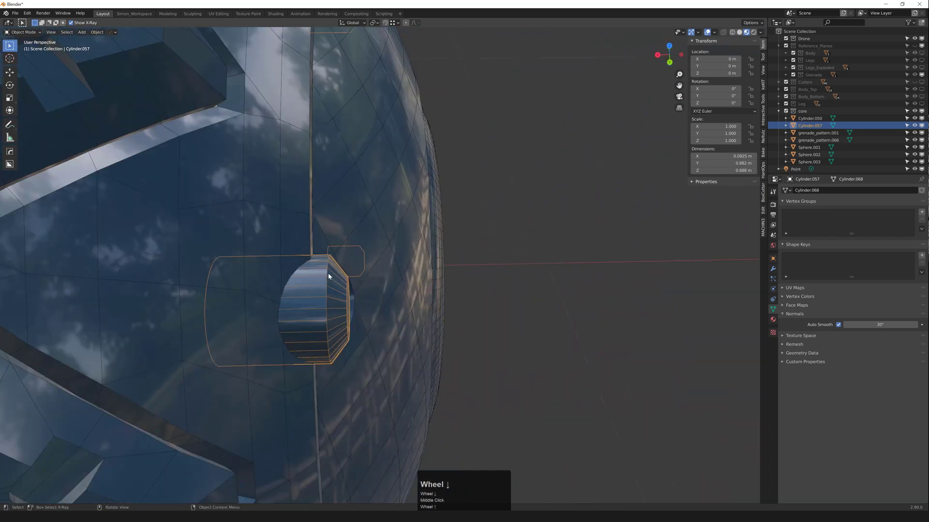
# Step: Nudge the bolt-hole cylinder a small distance along the X axis
pyautogui.press('1')
pyautogui.click(332, 280)
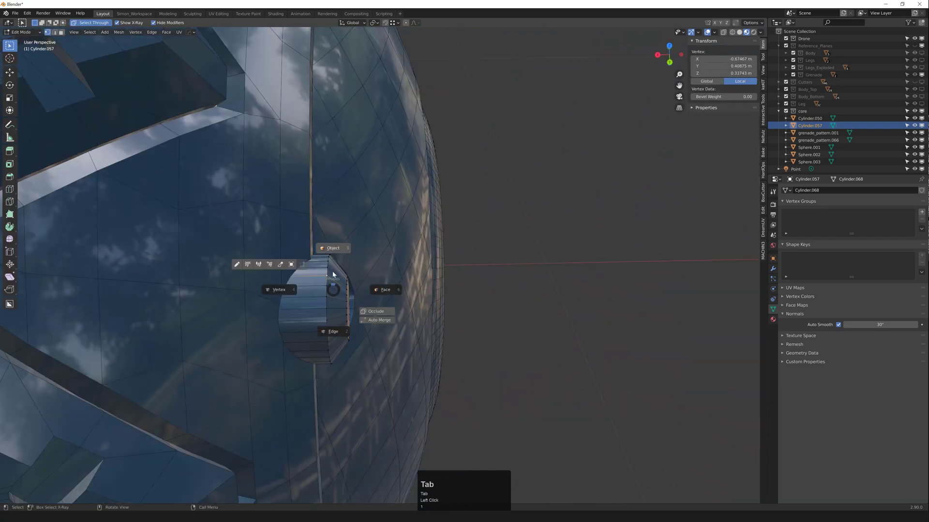
pyautogui.press('g')
pyautogui.middleClick(327, 276)
pyautogui.click(322, 276)
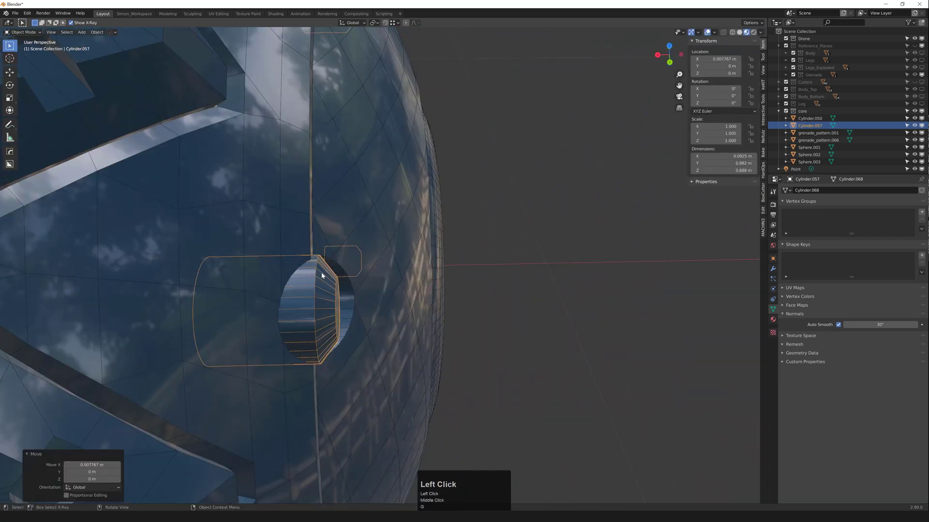
pyautogui.press('1')
pyautogui.scroll(2, 310, 265)
pyautogui.middleClick(319, 267)
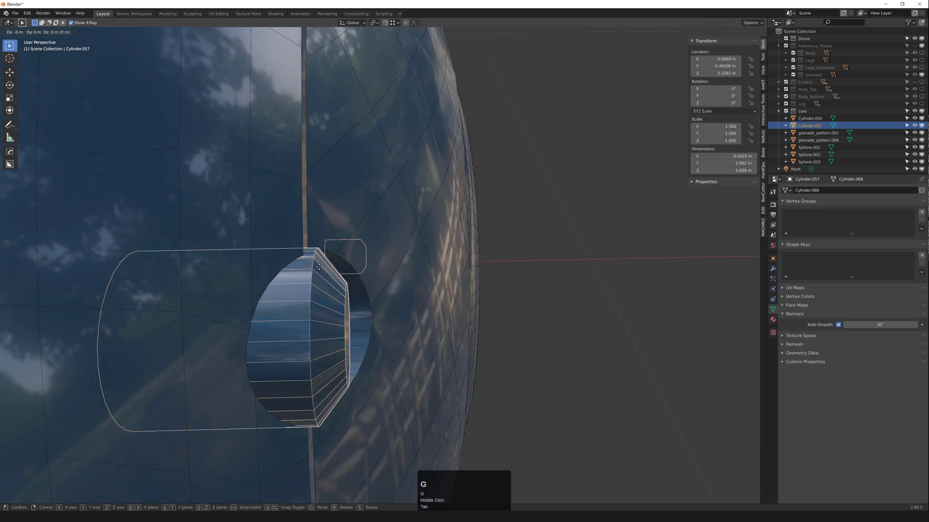
pyautogui.keyDown('ctrl'); pyautogui.click(314, 269); pyautogui.keyUp('ctrl')
pyautogui.press('g')
pyautogui.middleClick(303, 257)
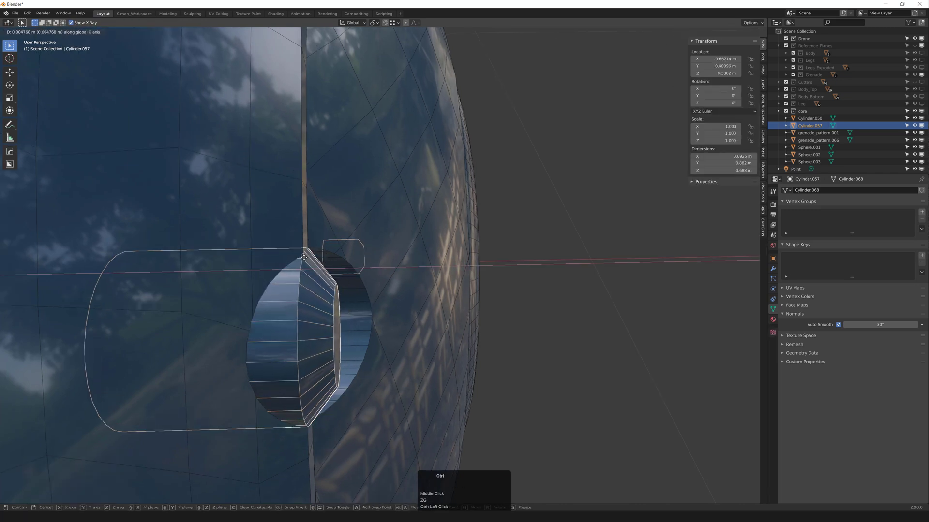
pyautogui.click(311, 248)
# Step: Check the fit against the sphere and shift Cylinder.057 slightly further along X
pyautogui.moveTo(312, 248); pyautogui.dragTo(317, 285, button='middle')
pyautogui.scroll(-2, 269, 249)
pyautogui.scroll(1, 317, 285)
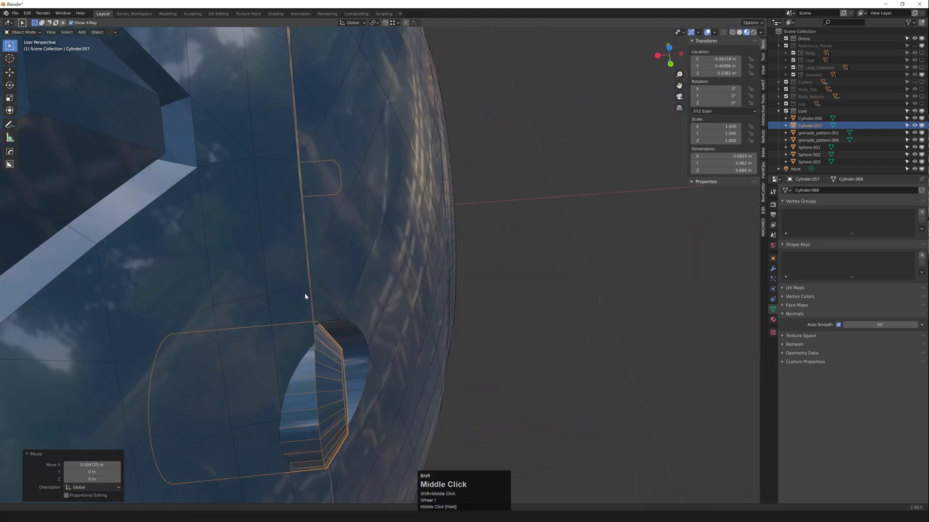
pyautogui.keyDown('shift'); pyautogui.moveTo(310, 327); pyautogui.dragTo(304, 292, button='middle'); pyautogui.keyUp('shift')
pyautogui.press('g')
pyautogui.middleClick(309, 290)
pyautogui.click(308, 290)
pyautogui.scroll(-2, 308, 290)
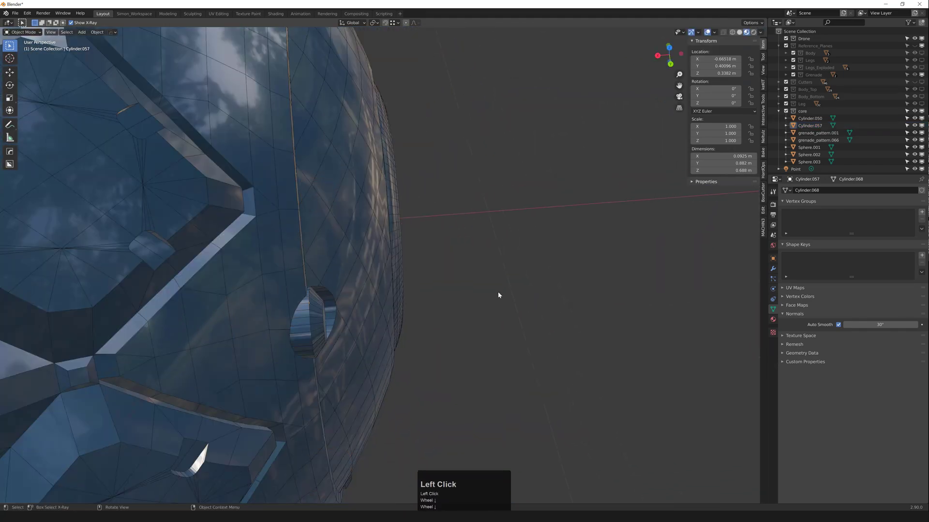
pyautogui.moveTo(498, 292); pyautogui.dragTo(386, 275, button='middle')
pyautogui.click(300, 271)
pyautogui.press('g')
pyautogui.middleClick(301, 272)
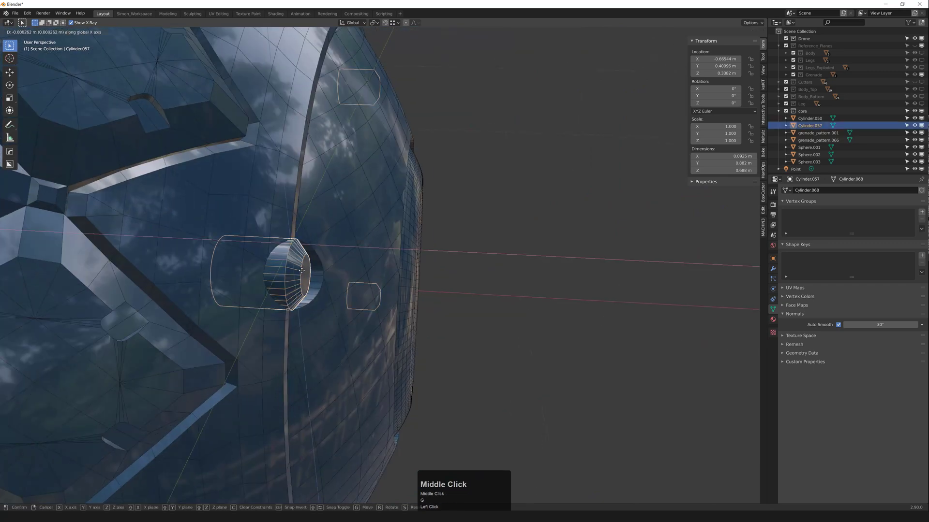
pyautogui.click(305, 273)
# Step: In face mode, select the bolt hole's end cap and the nearby bolt-hole rim loops
pyautogui.scroll(1, 310, 274)
pyautogui.press('3')
pyautogui.click(314, 274)
pyautogui.scroll(-5, 315, 274)
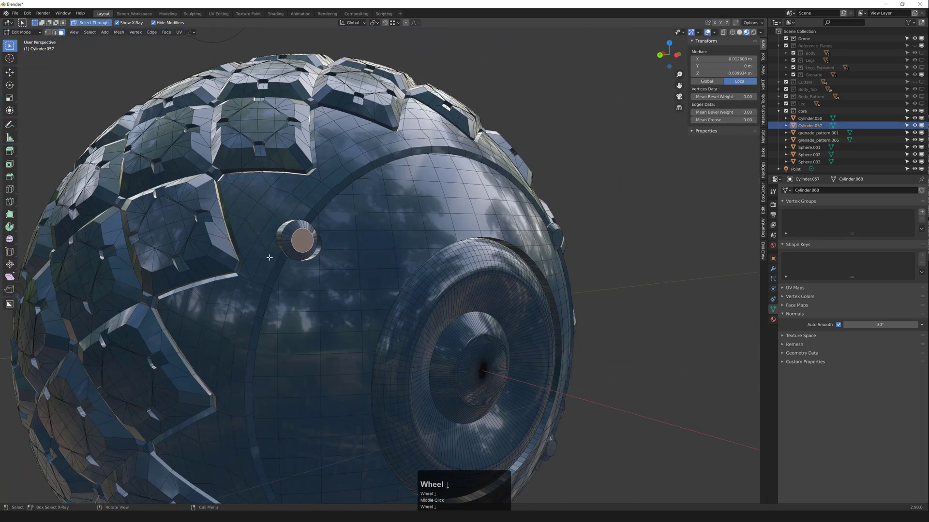
pyautogui.moveTo(309, 232); pyautogui.dragTo(261, 135, button='middle')
pyautogui.scroll(1, 275, 162)
pyautogui.scroll(4, 262, 134)
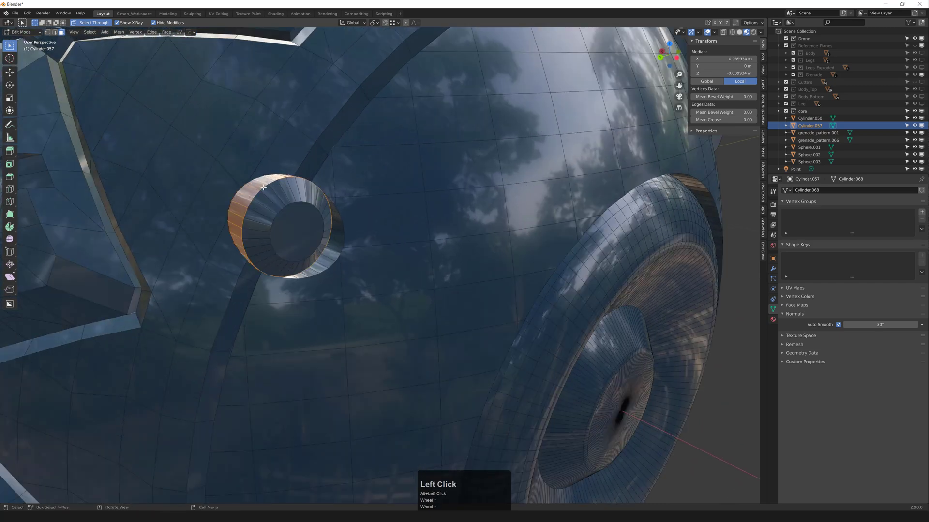
pyautogui.scroll(-6, 263, 189)
pyautogui.moveTo(265, 190); pyautogui.dragTo(277, 140, button='middle')
pyautogui.scroll(4, 310, 241)
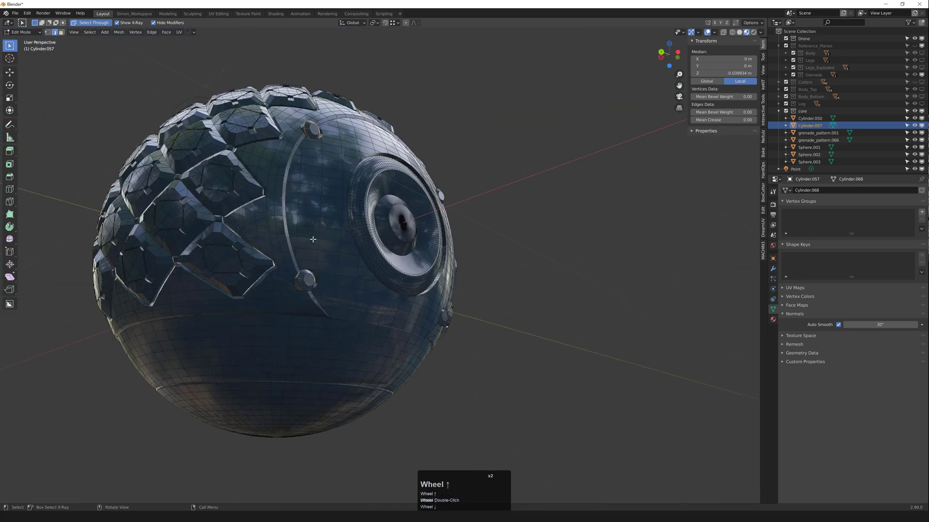
pyautogui.keyDown('alt'); pyautogui.keyDown('shift'); pyautogui.click(296, 324); pyautogui.keyUp('shift'); pyautogui.keyUp('alt')
pyautogui.keyDown('alt'); pyautogui.keyDown('shift'); pyautogui.click(293, 324); pyautogui.keyUp('shift'); pyautogui.keyUp('alt')
# Step: Add the upper bolt-hole rim loop and bevel all selected rims with 2 segments
pyautogui.scroll(-5, 295, 324)
pyautogui.moveTo(305, 324); pyautogui.dragTo(266, 325, button='middle')
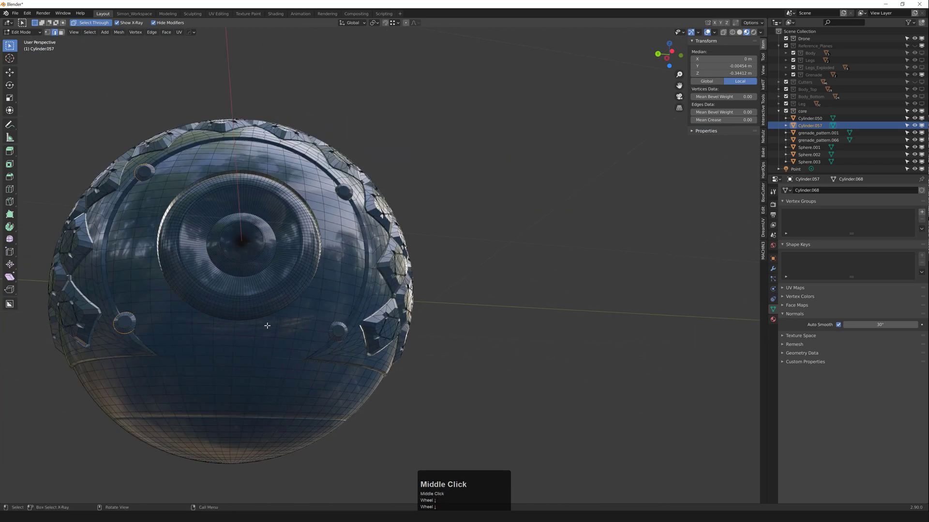
pyautogui.scroll(7, 412, 346)
pyautogui.moveTo(441, 291); pyautogui.dragTo(393, 139, button='middle')
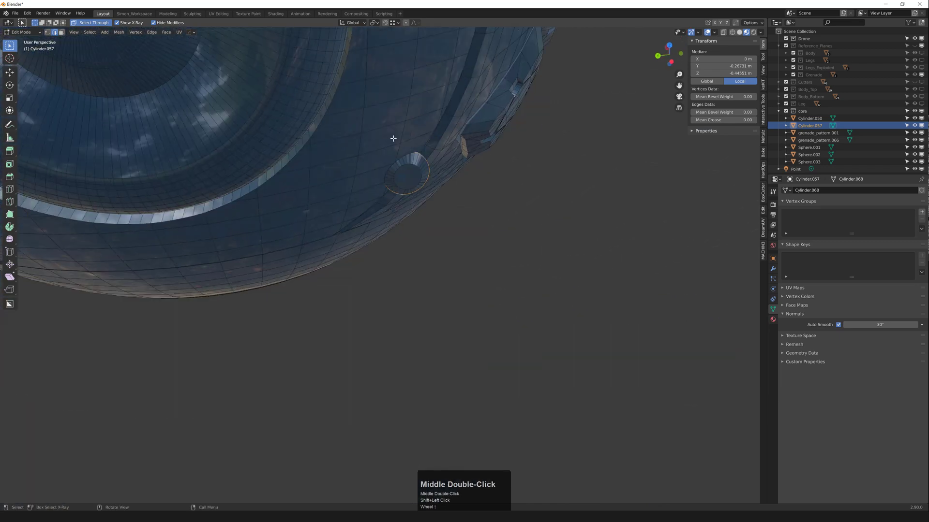
pyautogui.keyDown('shift'); pyautogui.moveTo(395, 53); pyautogui.dragTo(373, 232, button='middle'); pyautogui.keyUp('shift')
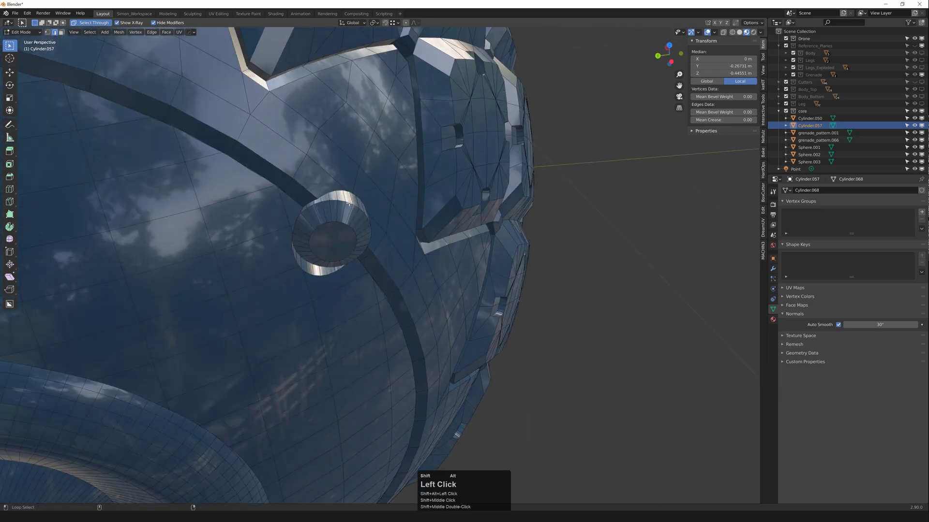
pyautogui.keyDown('alt'); pyautogui.keyDown('shift'); pyautogui.click(350, 204); pyautogui.keyUp('shift'); pyautogui.keyUp('alt')
pyautogui.scroll(2, 351, 208)
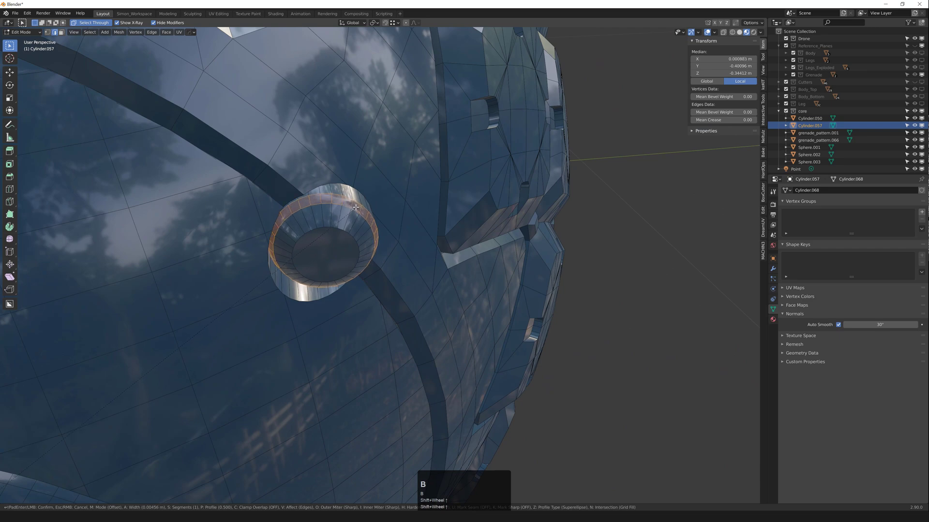
pyautogui.scroll(1, 356, 207)
pyautogui.click(355, 205)
pyautogui.moveTo(355, 205); pyautogui.dragTo(334, 223, button='middle')
# Step: Undo the rim bevel, return to Object Mode and deselect the cylinder
pyautogui.scroll(-4, 311, 182)
pyautogui.hotkey('ctrl', 'z')
pyautogui.scroll(-4, 329, 203)
pyautogui.press('Tab')
pyautogui.scroll(-3, 329, 226)
pyautogui.click(335, 222)
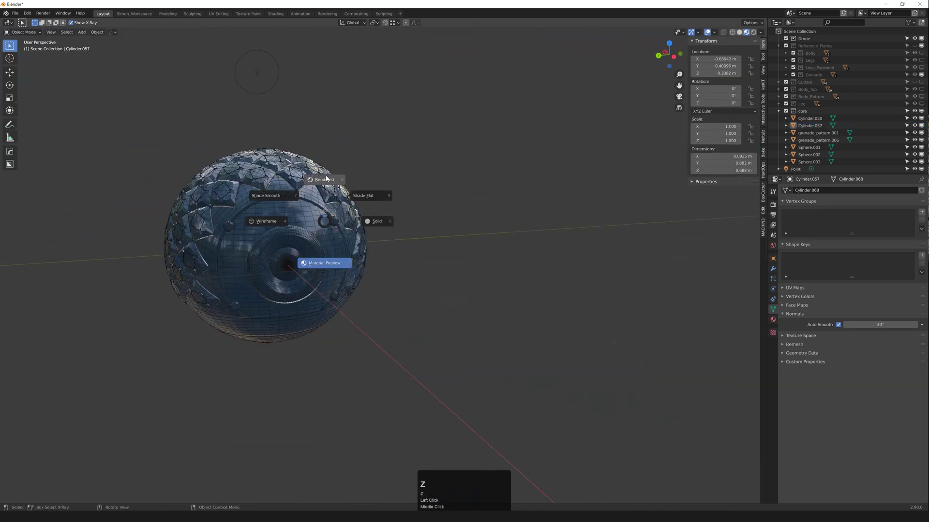
# Step: Preview the sphere in rendered shading, then switch back to solid shading
pyautogui.press('z')
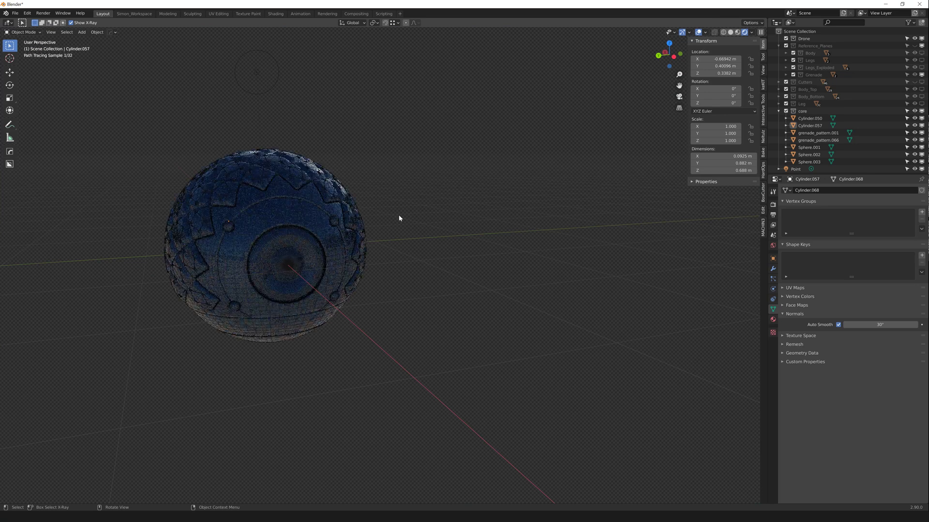
pyautogui.moveTo(353, 220)
pyautogui.mouseDown(button='middle')
pyautogui.moveTo(309, 217)
pyautogui.moveTo(346, 221)
pyautogui.moveTo(376, 239)
pyautogui.mouseUp(button='middle')
pyautogui.press('z')
pyautogui.scroll(-4, 309, 238)
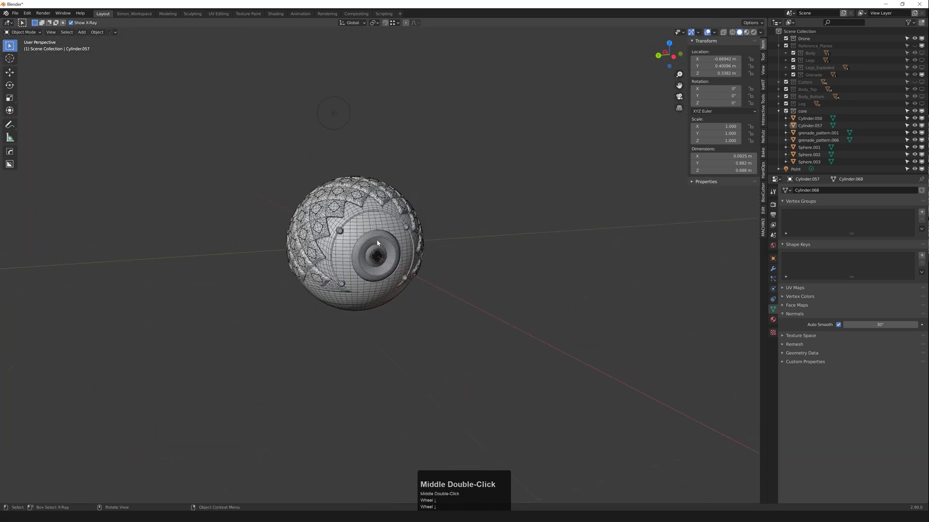
pyautogui.scroll(3, 377, 240)
pyautogui.moveTo(357, 227); pyautogui.dragTo(327, 217, button='middle')
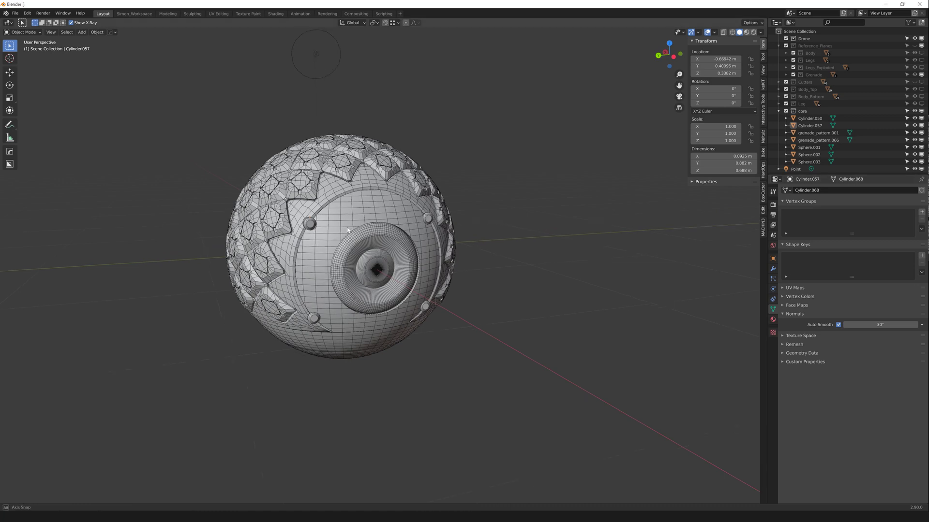
pyautogui.scroll(1, 317, 211)
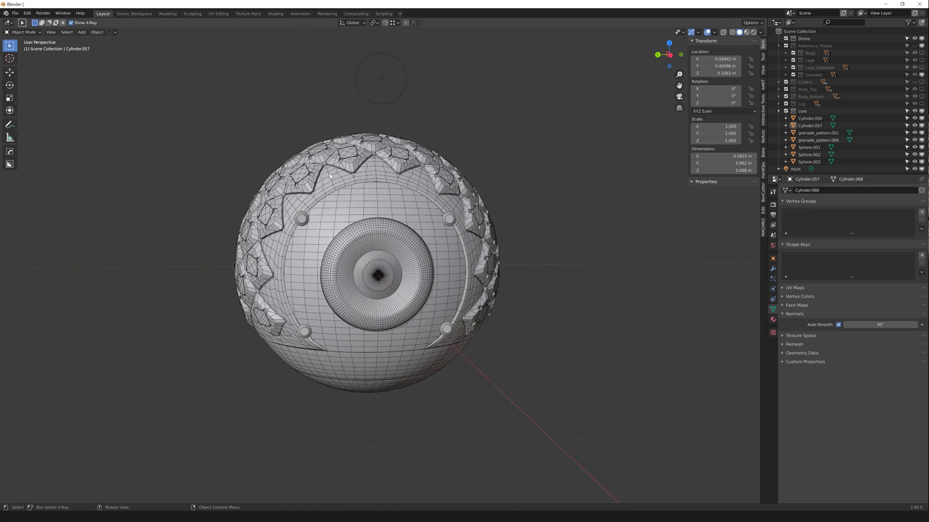
# Step: Select Sphere.003 and make the Cutters collection visible in the viewport
pyautogui.click(350, 277)
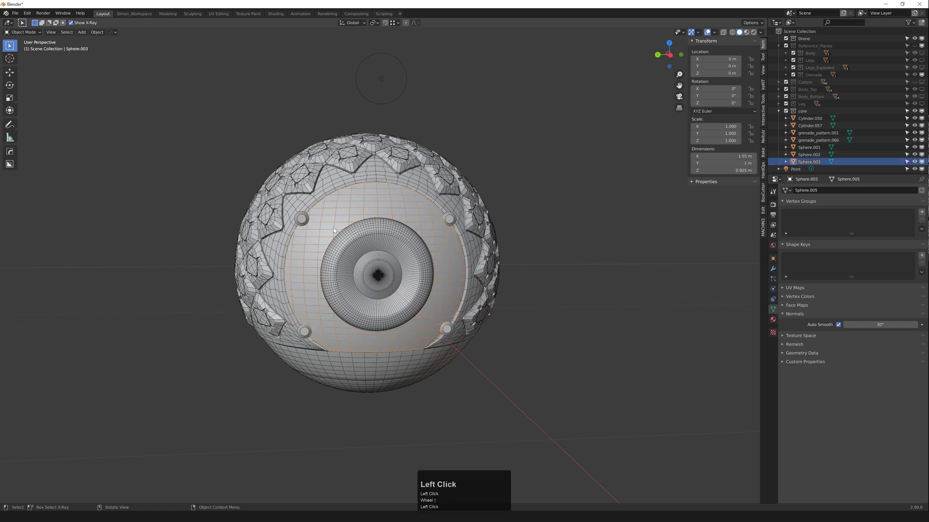
pyautogui.moveTo(350, 277); pyautogui.dragTo(430, 211, button='middle')
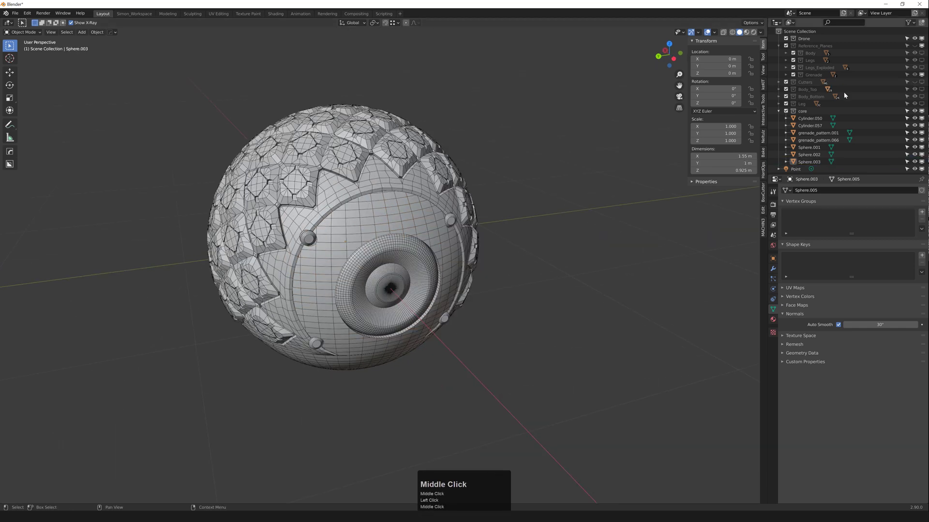
pyautogui.click(923, 83)
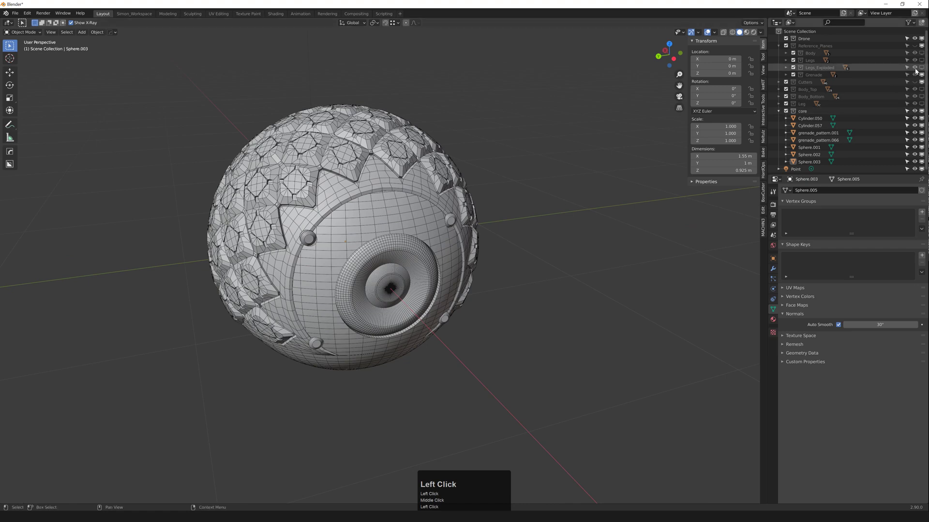
pyautogui.click(915, 83)
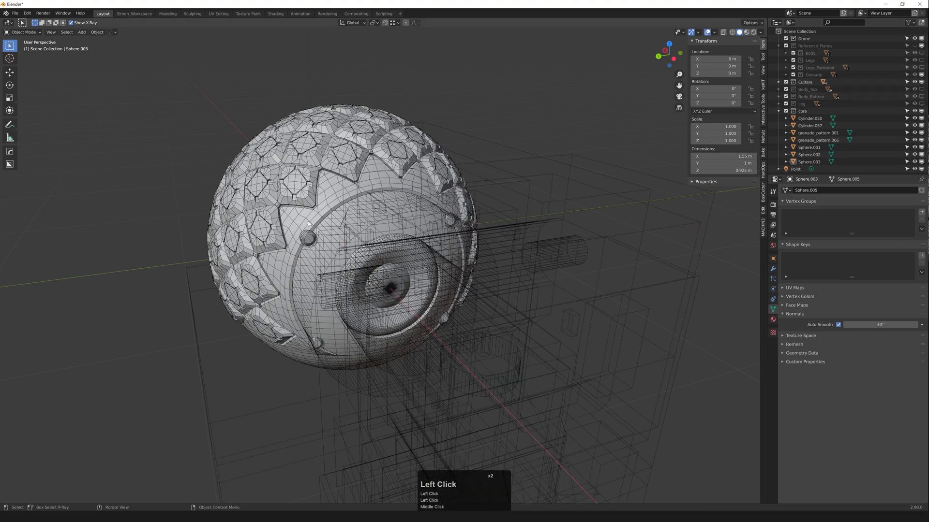
# Step: Duplicate the ring cutter Cylinder.047 in place
pyautogui.scroll(3, 408, 233)
pyautogui.click(415, 229)
pyautogui.middleClick(414, 228)
pyautogui.scroll(-4, 411, 227)
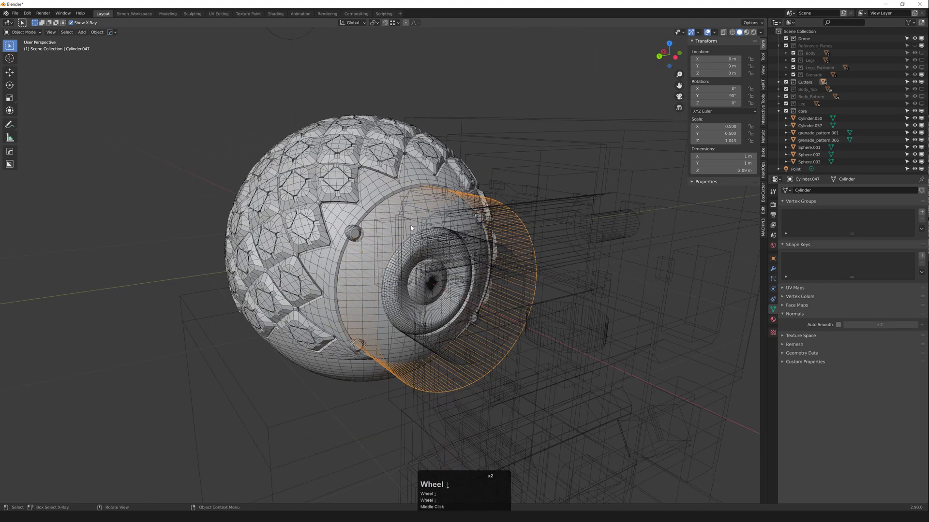
pyautogui.hotkey('shift', 'd')
pyautogui.rightClick(410, 225)
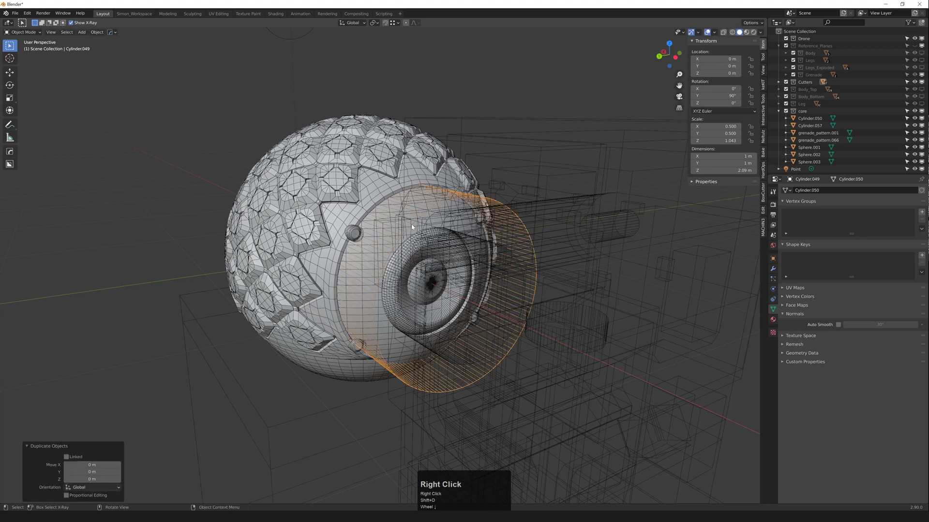
# Step: Isolate the core sphere with the copy Cylinder.049 and scale the copy to 0.8655
pyautogui.keyDown('shift'); pyautogui.click(384, 331); pyautogui.keyUp('shift')
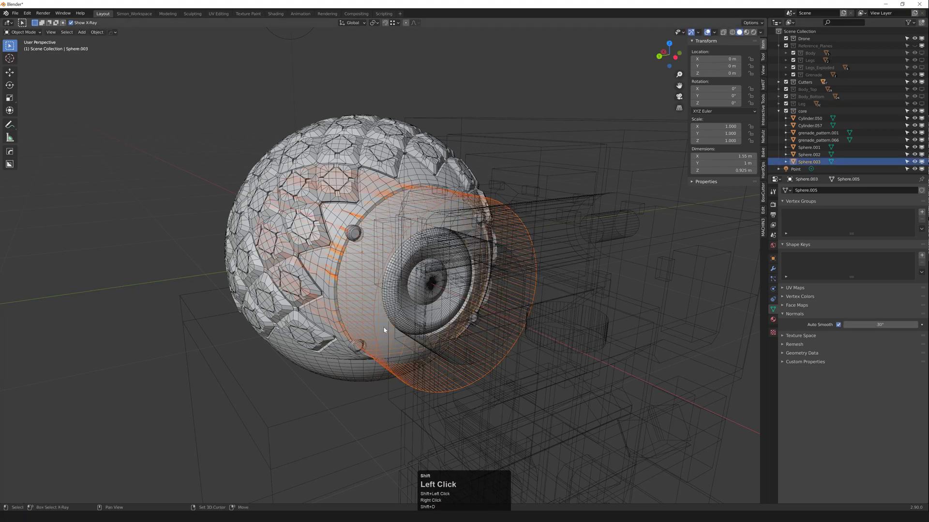
pyautogui.hotkey('ctrl', 'f')
pyautogui.click(447, 195)
pyautogui.click(447, 194)
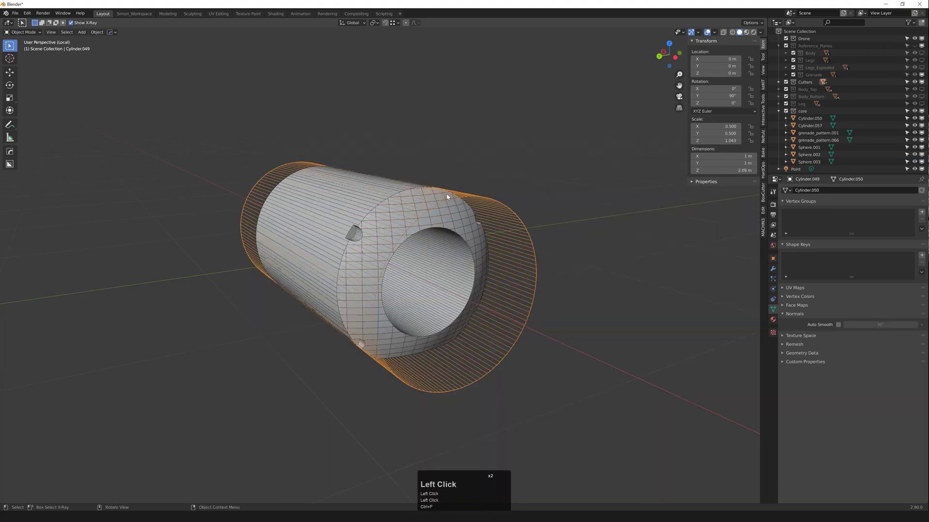
pyautogui.scroll(2, 390, 207)
pyautogui.press('s')
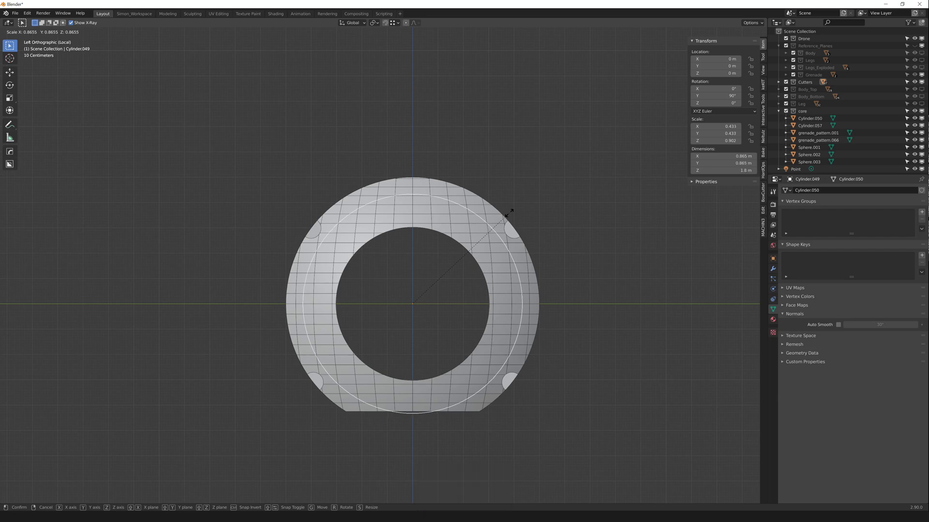
pyautogui.click(508, 213)
# Step: Select a strip of the copy's faces and extrude it 0.232 m along normals
pyautogui.press('Tab')
pyautogui.moveTo(508, 213); pyautogui.dragTo(314, 188, button='middle')
pyautogui.press('3')
pyautogui.click(374, 268)
pyautogui.keyDown('ctrl'); pyautogui.click(486, 230); pyautogui.keyUp('ctrl')
pyautogui.press('e')
pyautogui.click(378, 231)
# Step: Delete the selected edges of the new ring piece in edge mode
pyautogui.scroll(-2, 372, 167)
pyautogui.press('Tab')
pyautogui.press('F3')
pyautogui.scroll(1, 358, 189)
pyautogui.press('2')
pyautogui.press('x')
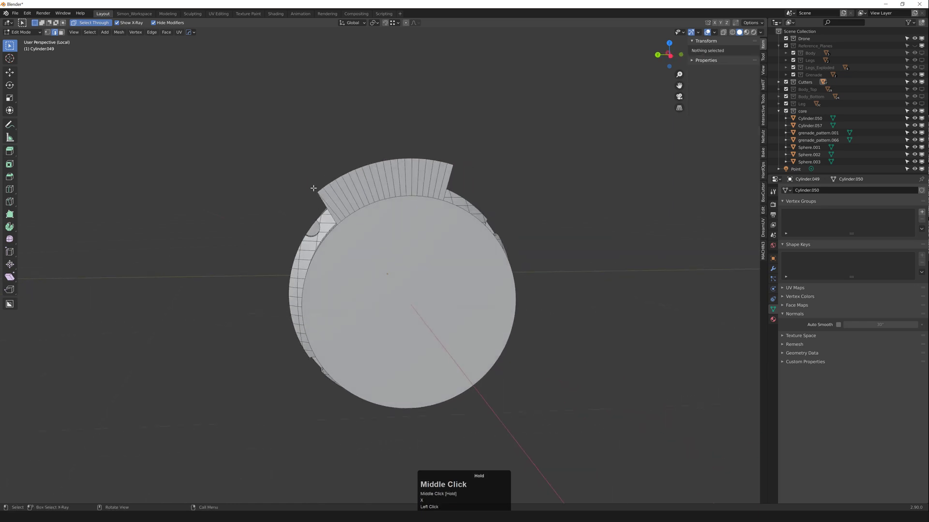
pyautogui.scroll(1, 322, 229)
pyautogui.moveTo(323, 229); pyautogui.dragTo(351, 216, button='middle')
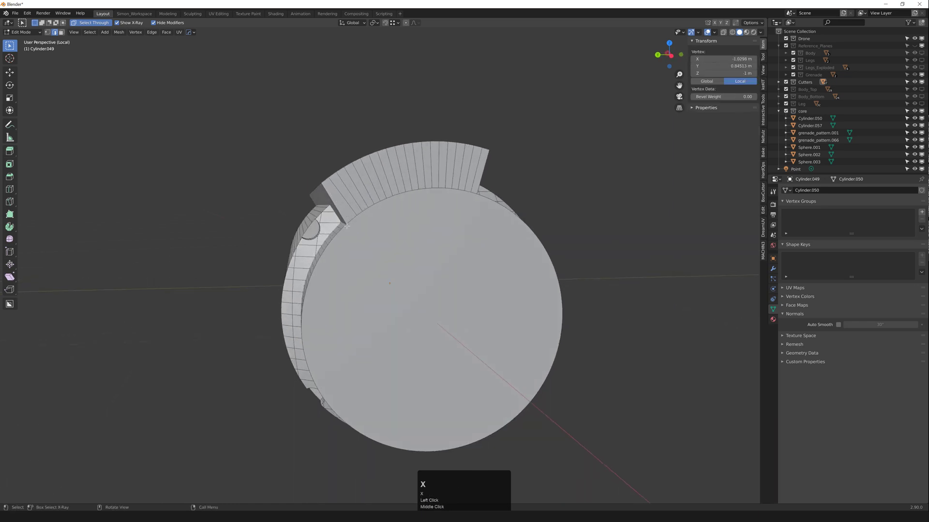
pyautogui.scroll(2, 353, 223)
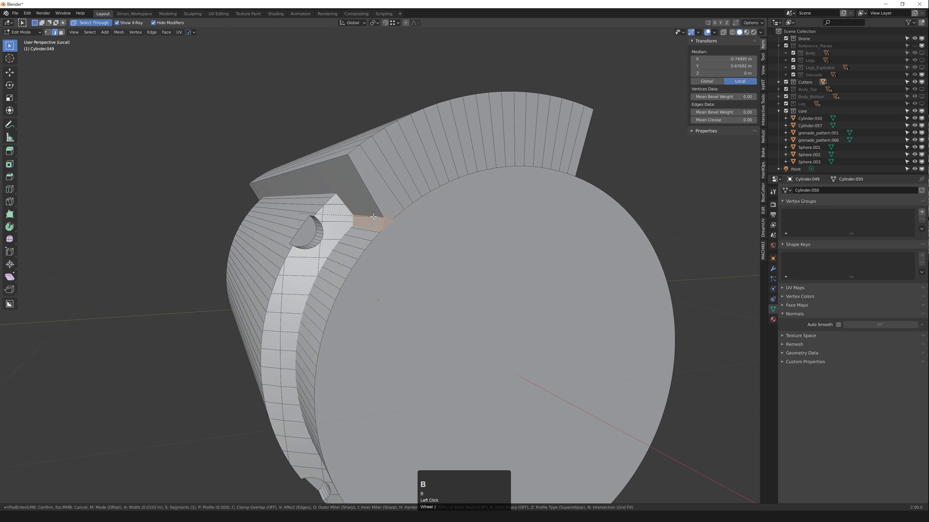
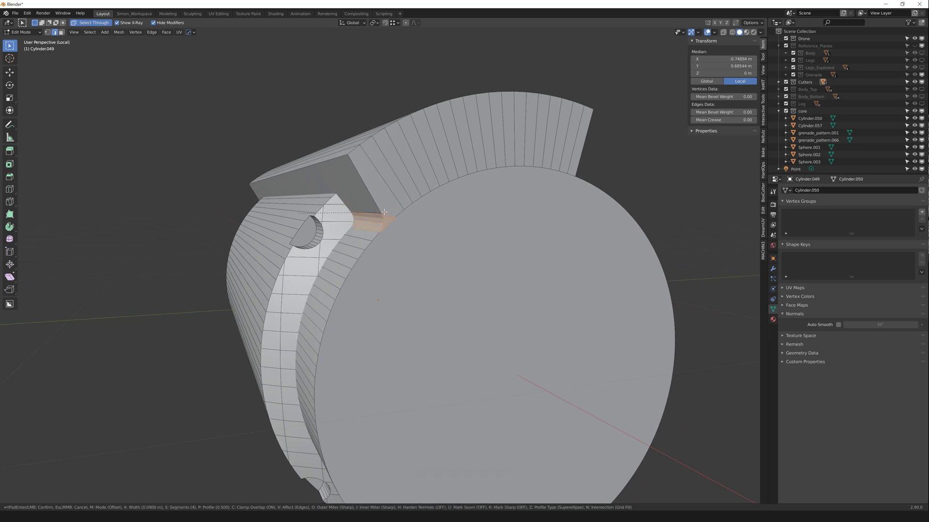
# Step: Confirm the cutter's bevel and return to object mode
pyautogui.click(384, 212)
pyautogui.press('Tab')
pyautogui.moveTo(384, 212); pyautogui.dragTo(392, 235, button='middle')
pyautogui.scroll(-2, 401, 223)
# Step: Mirror the cutter to the body's top and bottom with HardOps and apply the mirror
pyautogui.hotkey('alt', 'x')
pyautogui.click(352, 268)
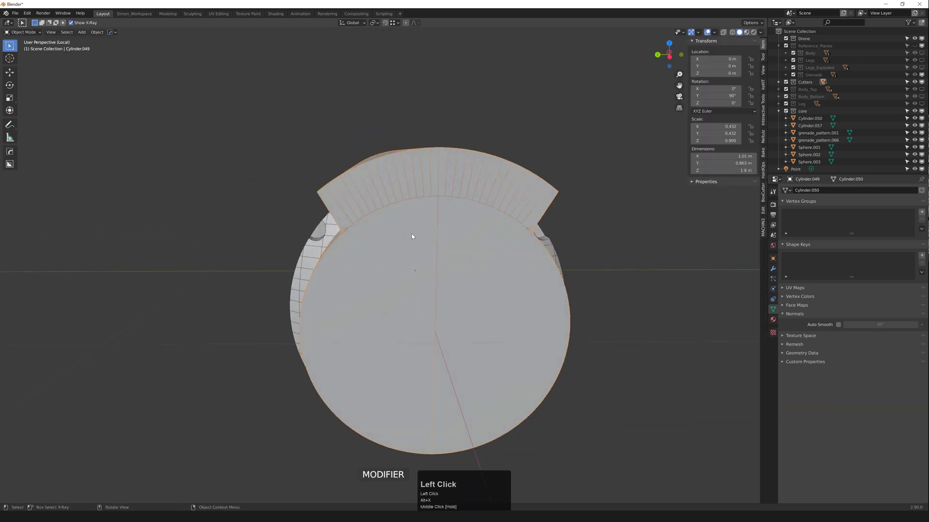
pyautogui.hotkey('alt', 'x')
pyautogui.click(415, 207)
pyautogui.press('q')
pyautogui.moveTo(401, 211)
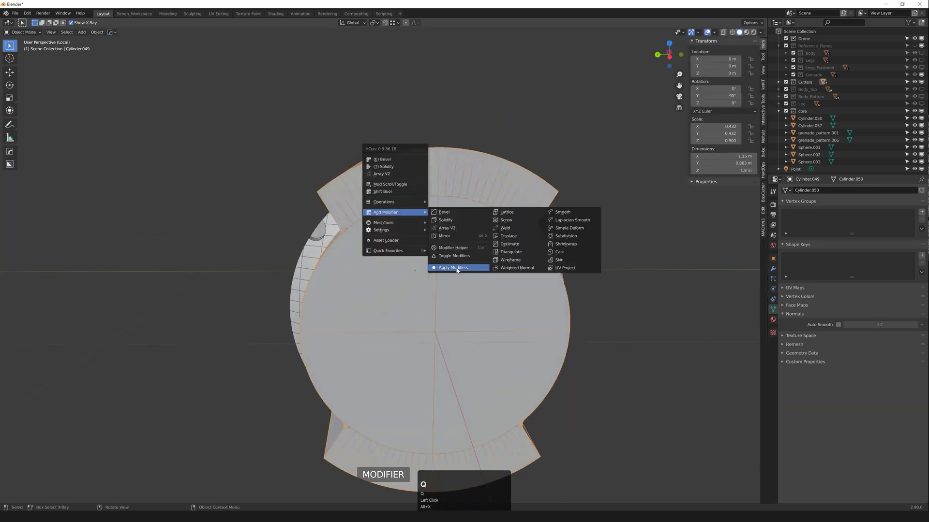
pyautogui.click(456, 269)
pyautogui.scroll(-2, 456, 256)
# Step: Select the cylinder cutter and test a rescale, then undo it
pyautogui.moveTo(403, 245); pyautogui.dragTo(382, 254, button='middle')
pyautogui.click(437, 238)
pyautogui.press('s')
pyautogui.click(435, 258)
pyautogui.hotkey('ctrl', 'z')
pyautogui.scroll(-1, 427, 264)
# Step: Cut the body Sphere.003 with the cutter using a SLASH boolean
pyautogui.press('z')
pyautogui.click(355, 239)
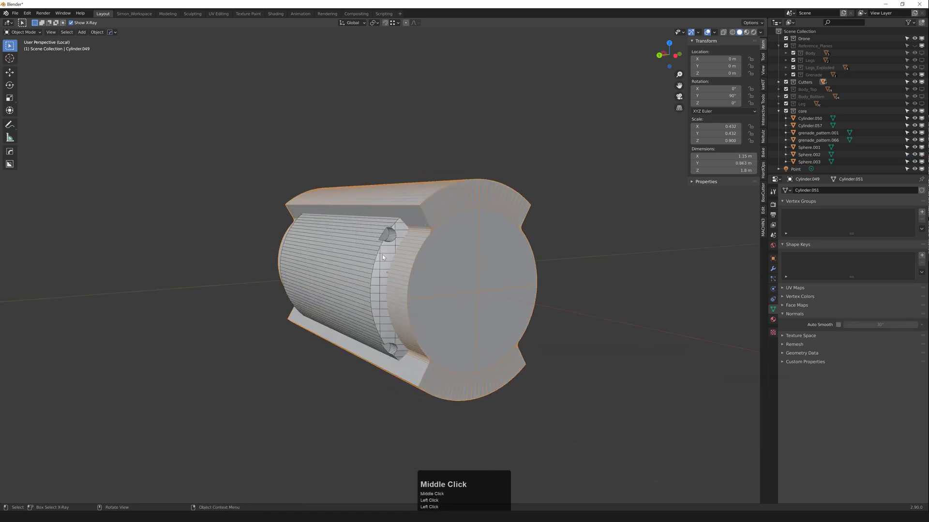
pyautogui.keyDown('shift'); pyautogui.click(354, 248); pyautogui.keyUp('shift')
pyautogui.press('ctrl+KP_Subtract')
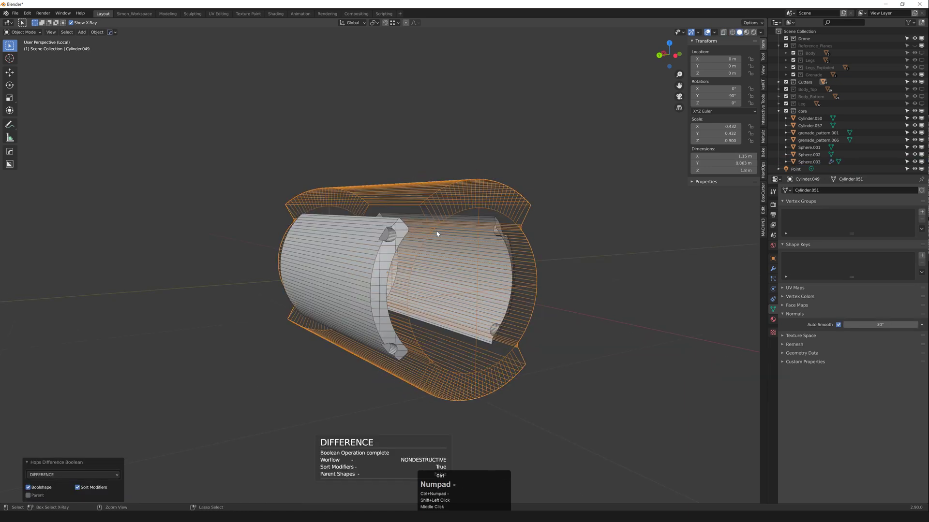
pyautogui.click(73, 475)
pyautogui.click(52, 460)
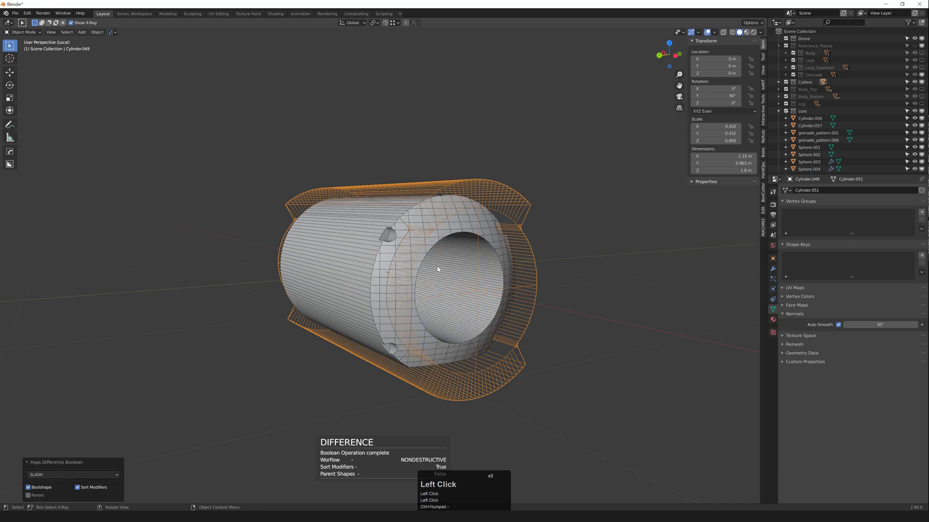
pyautogui.click(359, 267)
# Step: Apply the boolean modifiers on the body Sphere.003 and the core Sphere.004
pyautogui.press('q')
pyautogui.moveTo(357, 265)
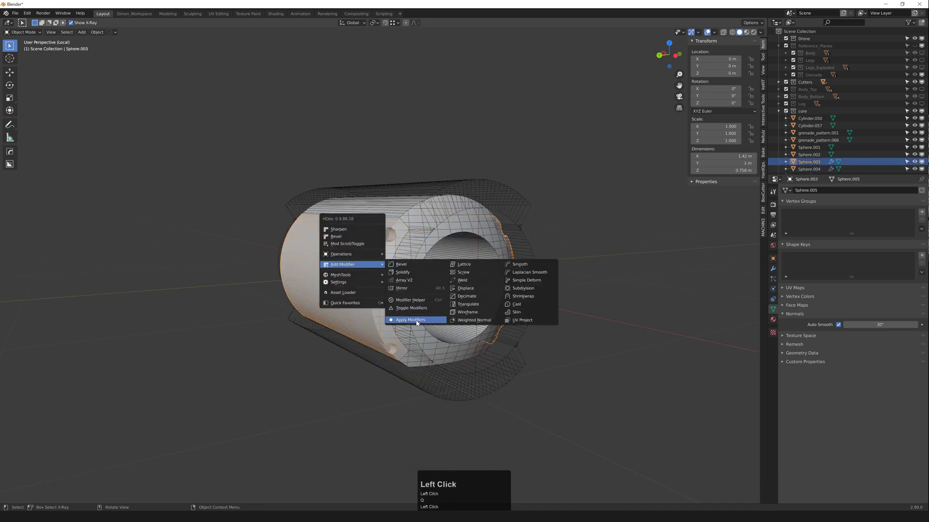
pyautogui.click(417, 320)
pyautogui.click(465, 231)
pyautogui.press('q')
pyautogui.moveTo(467, 231)
pyautogui.click(522, 288)
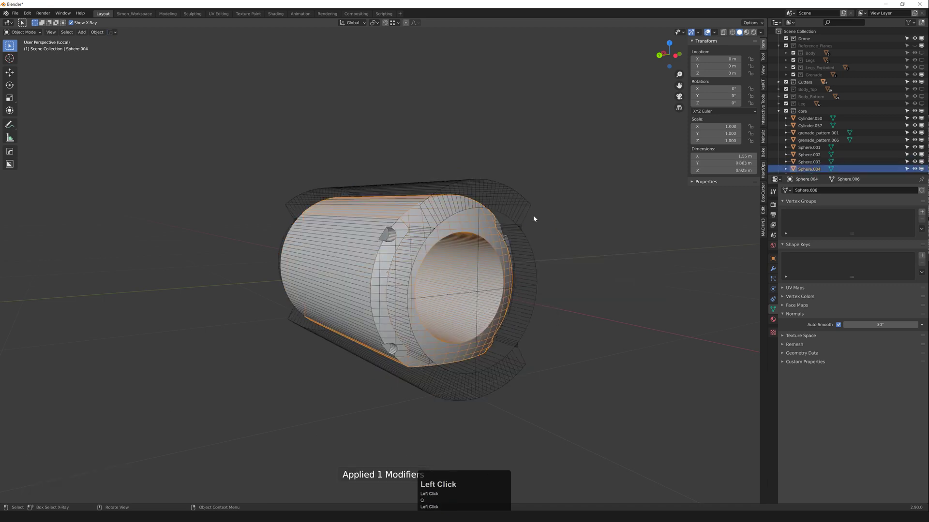
# Step: Delete the outer shell and briefly isolate the core Sphere.004
pyautogui.click(534, 219)
pyautogui.press('x')
pyautogui.click(440, 241)
pyautogui.press('f')
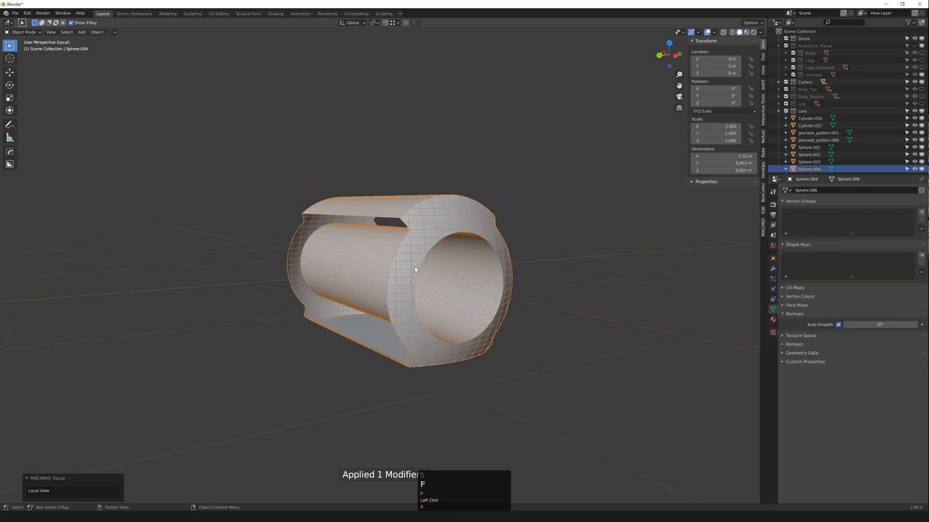
pyautogui.moveTo(415, 267); pyautogui.dragTo(399, 231, button='middle')
pyautogui.hotkey('ctrl', 'f')
# Step: Switch isolation between the core and panels, ending with the side panels Sphere.003 isolated
pyautogui.click(369, 251)
pyautogui.hotkey('ctrl', 'f')
pyautogui.hotkey('ctrl', 'f')
pyautogui.click(420, 254)
pyautogui.hotkey('ctrl', 'f')
pyautogui.scroll(2, 409, 221)
pyautogui.press('f')
pyautogui.click(393, 275)
pyautogui.press('f')
pyautogui.scroll(-1, 314, 276)
pyautogui.scroll(-2, 399, 231)
# Step: Delete the right side panel's faces, keeping only the left panel
pyautogui.press('3')
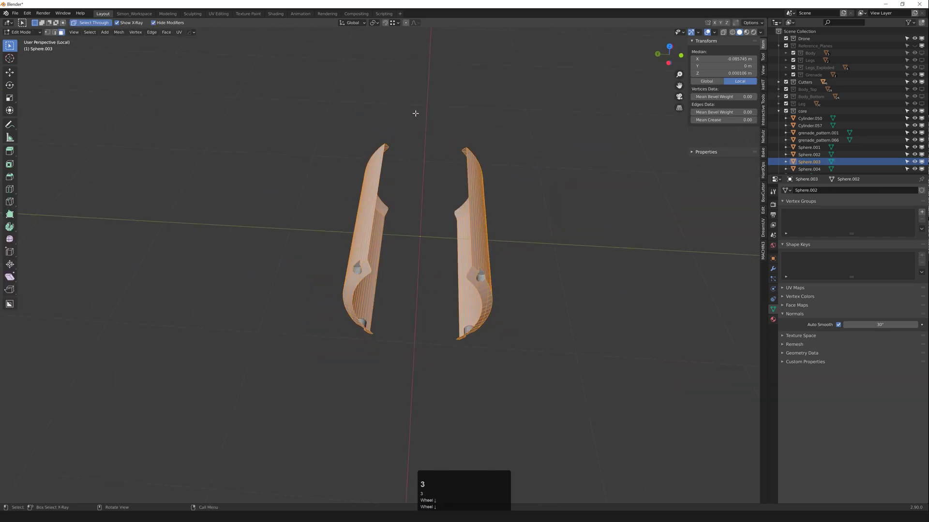
pyautogui.moveTo(422, 96); pyautogui.dragTo(565, 418)
pyautogui.press('x')
pyautogui.moveTo(423, 224); pyautogui.dragTo(370, 238, button='middle')
pyautogui.scroll(1, 370, 238)
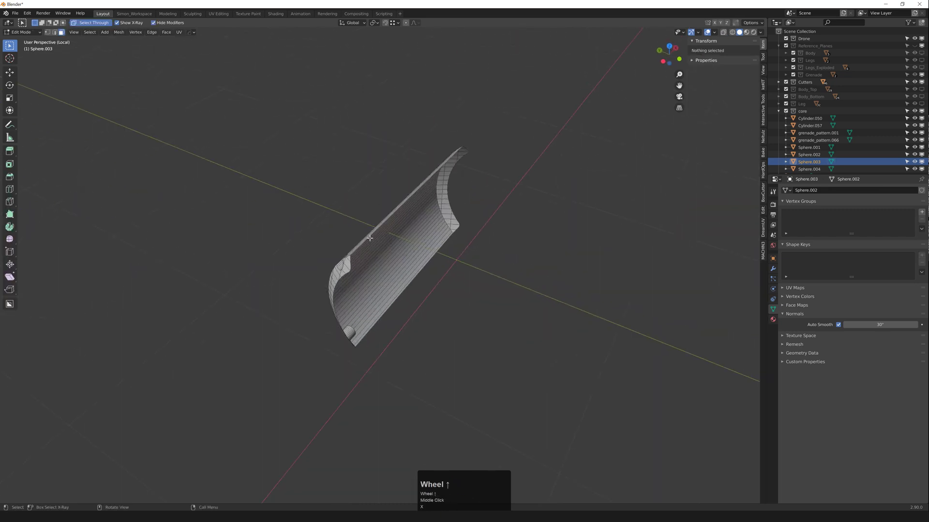
pyautogui.doubleClick(351, 271)
# Step: Select just the panel's left edge loop, excluding its top and bottom edges
pyautogui.scroll(2, 353, 271)
pyautogui.moveTo(352, 271); pyautogui.dragTo(437, 135, button='middle')
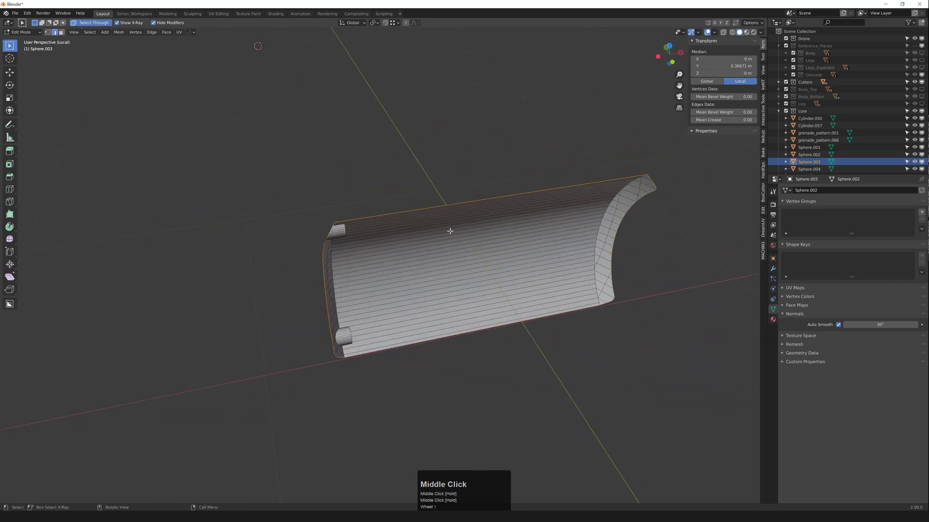
pyautogui.scroll(-3, 437, 135)
pyautogui.moveTo(444, 234); pyautogui.dragTo(414, 140, button='middle')
pyautogui.click(542, 319)
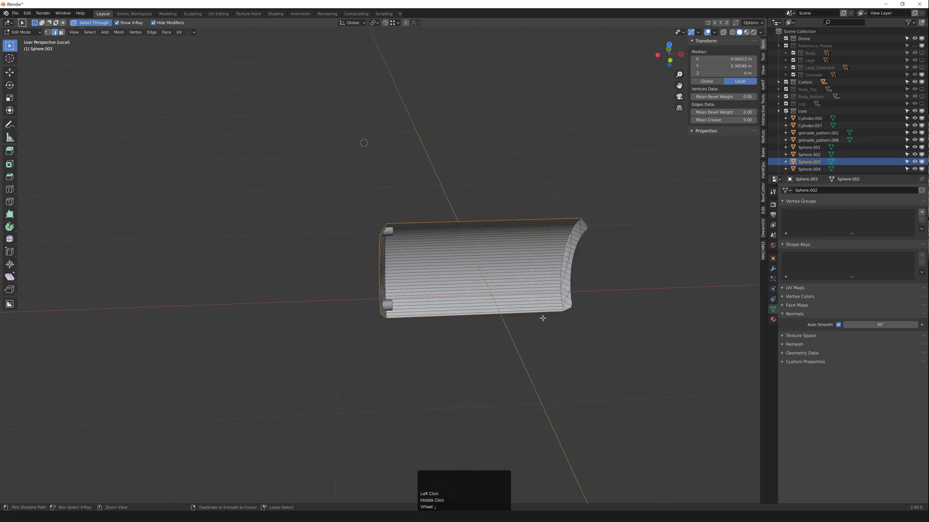
pyautogui.keyDown('ctrl'); pyautogui.moveTo(443, 212); pyautogui.dragTo(472, 239); pyautogui.keyUp('ctrl')
pyautogui.keyDown('ctrl'); pyautogui.moveTo(411, 286); pyautogui.dragTo(531, 358); pyautogui.keyUp('ctrl')
pyautogui.moveTo(410, 287); pyautogui.dragTo(423, 283, button='middle')
# Step: Extrude the left edge loop along one axis and straighten it along X
pyautogui.press('e')
pyautogui.middleClick(460, 280)
pyautogui.click(534, 275)
pyautogui.press('1')
pyautogui.moveTo(534, 275); pyautogui.dragTo(553, 269, button='middle')
pyautogui.hotkey('alt', 'a')
pyautogui.press('Tab')
# Step: Mirror the panel across X with HardOps and apply the mirror
pyautogui.press('x')
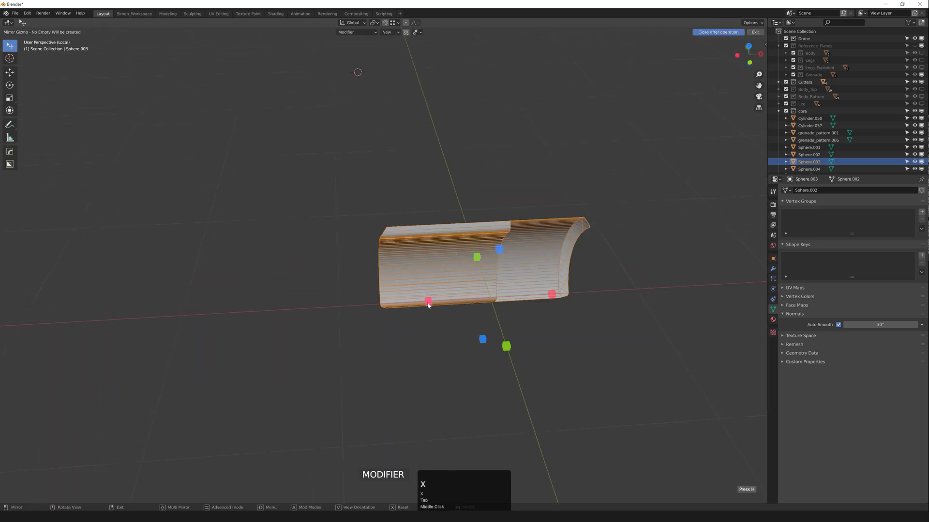
pyautogui.click(428, 302)
pyautogui.press('q')
pyautogui.moveTo(455, 234)
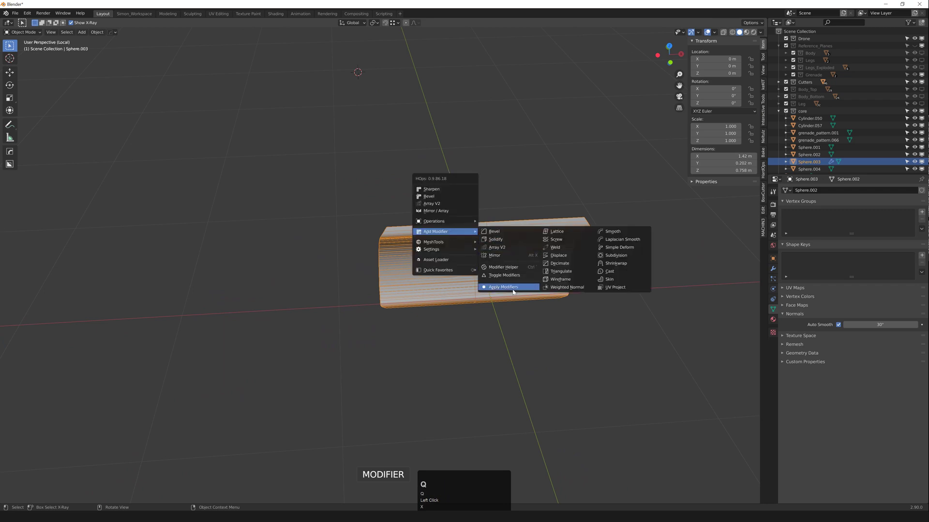
pyautogui.click(508, 289)
pyautogui.moveTo(507, 289); pyautogui.dragTo(480, 252, button='middle')
# Step: Mirror the panels across Y and apply that mirror as well
pyautogui.hotkey('alt', 'x')
pyautogui.click(386, 234)
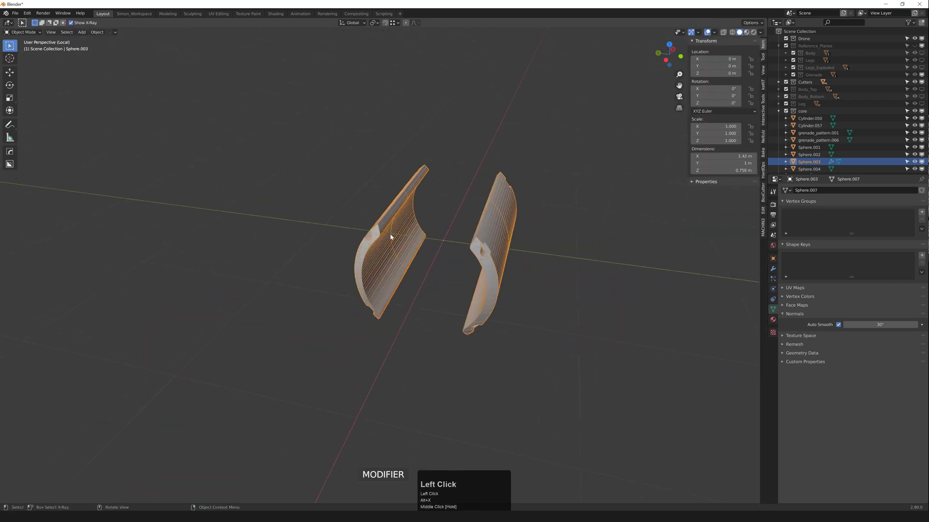
pyautogui.moveTo(389, 236); pyautogui.dragTo(420, 228, button='middle')
pyautogui.press('q')
pyautogui.moveTo(383, 222)
pyautogui.click(443, 277)
pyautogui.moveTo(444, 277); pyautogui.dragTo(425, 264, button='middle')
# Step: Reveal the hidden parts and isolate the core Sphere.004
pyautogui.scroll(-1, 487, 252)
pyautogui.click(484, 251)
pyautogui.press('f')
pyautogui.click(404, 238)
pyautogui.press('f')
pyautogui.scroll(-2, 395, 251)
pyautogui.scroll(1, 394, 251)
pyautogui.scroll(2, 395, 249)
# Step: Select the core opening's edge loop in wireframe, dropping the left-side edges
pyautogui.press('2')
pyautogui.doubleClick(393, 251)
pyautogui.scroll(-2, 393, 264)
pyautogui.hotkey('shift', 'z')
pyautogui.keyDown('ctrl'); pyautogui.moveTo(354, 180); pyautogui.dragTo(126, 426); pyautogui.keyUp('ctrl')
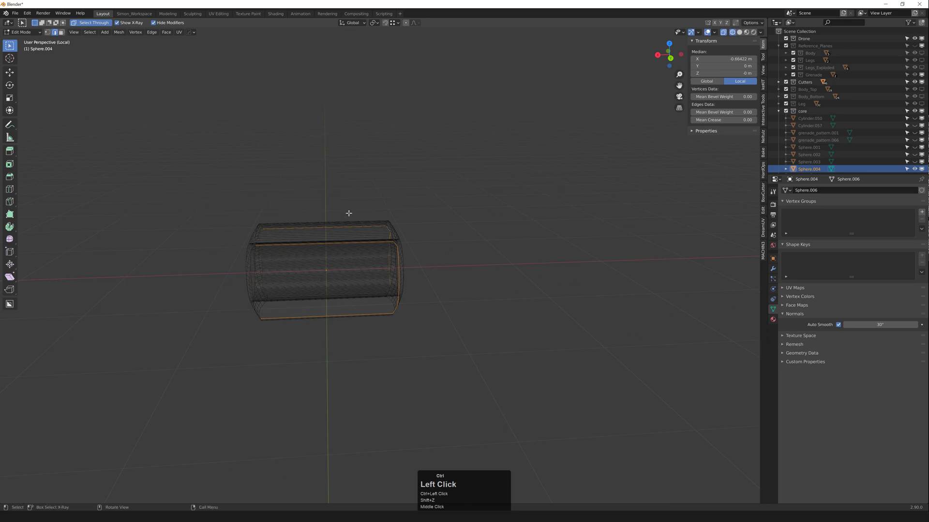
# Step: Finish extending the core's end loop to the left and leave edit mode
pyautogui.keyDown('ctrl'); pyautogui.moveTo(381, 195); pyautogui.dragTo(215, 400); pyautogui.keyUp('ctrl')
pyautogui.click(284, 245)
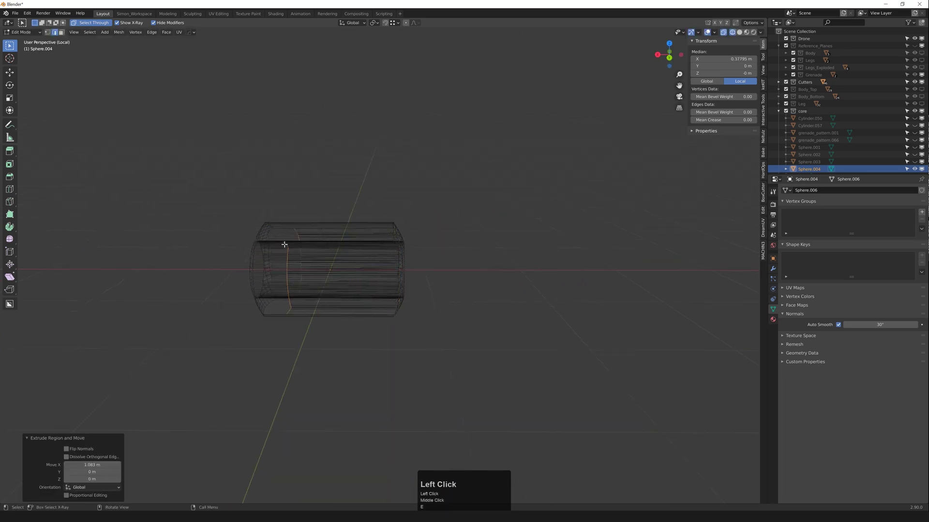
pyautogui.press('Tab')
# Step: Mirror the core with HardOps and apply the mirror modifier
pyautogui.hotkey('alt', 'x')
pyautogui.click(363, 259)
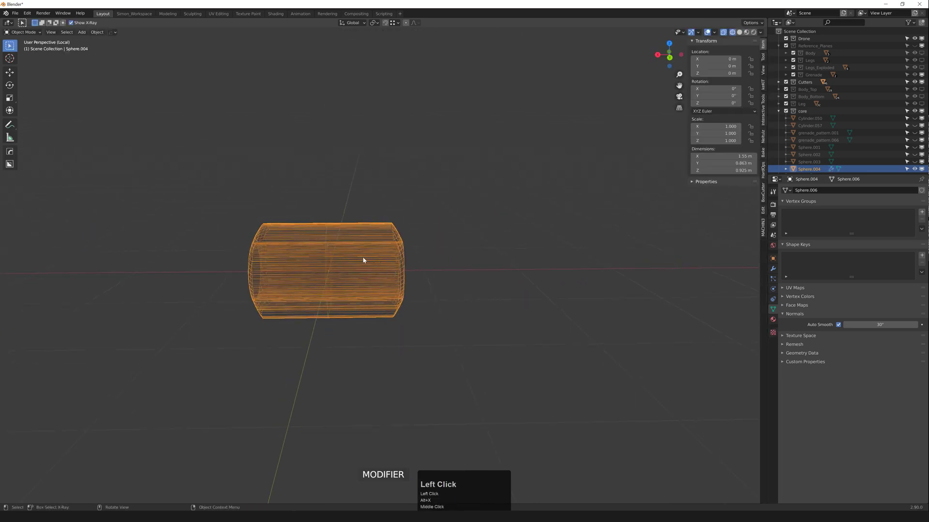
pyautogui.press('q')
pyautogui.click(414, 313)
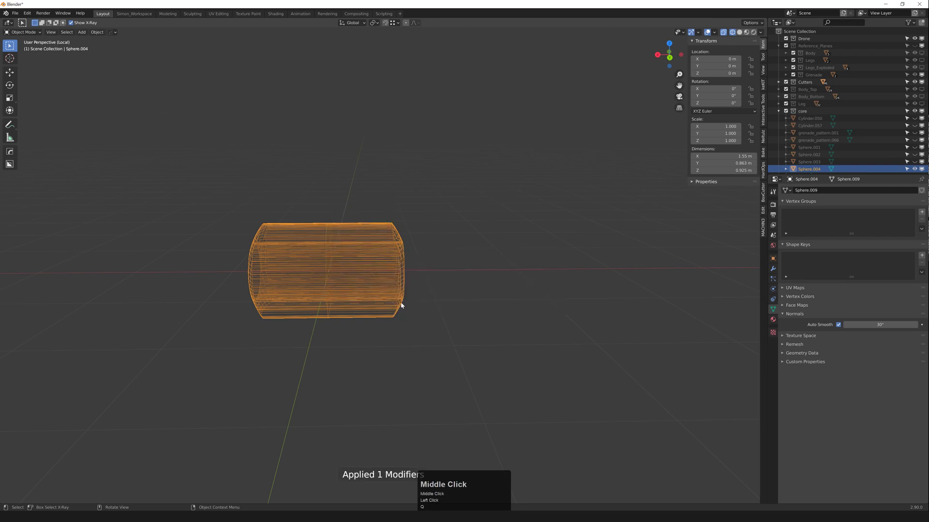
pyautogui.press('z')
pyautogui.moveTo(400, 306)
pyautogui.mouseDown(button='middle')
pyautogui.moveTo(393, 281)
pyautogui.moveTo(342, 265)
pyautogui.moveTo(371, 276)
pyautogui.mouseUp(button='middle')
# Step: Merge the core's duplicate vertices by distance, removing 16 vertices
pyautogui.press('1')
pyautogui.press('a')
pyautogui.click(371, 277)
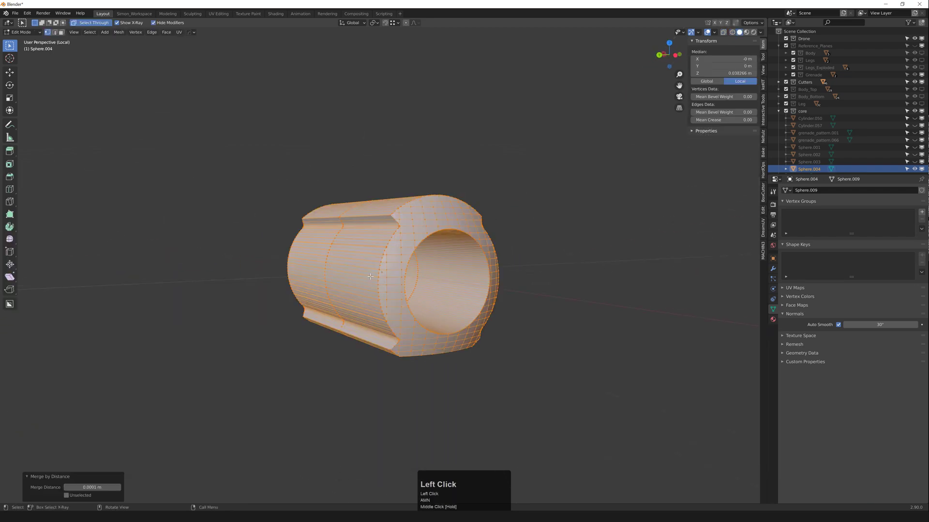
pyautogui.press('Tab')
pyautogui.scroll(8, 384, 287)
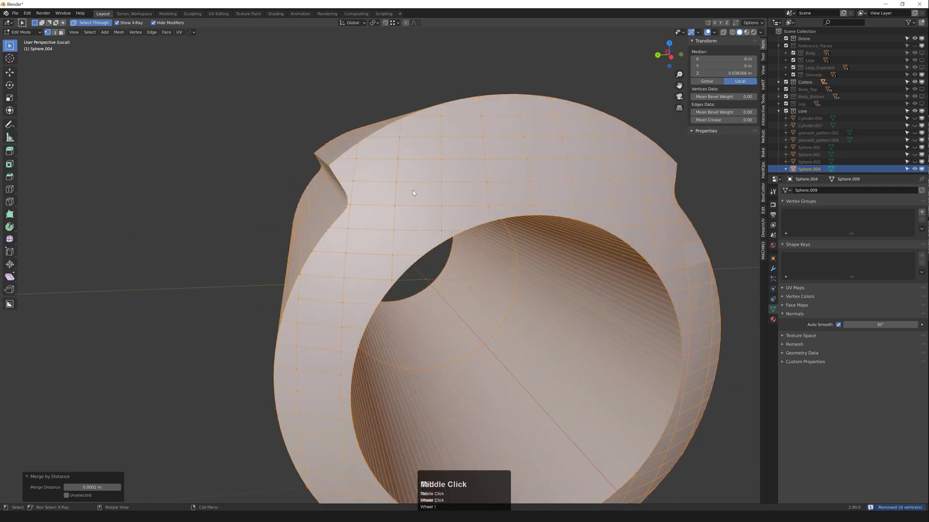
pyautogui.moveTo(413, 190); pyautogui.dragTo(383, 188, button='middle')
# Step: Check the core mesh by selecting and clearing an edge loop
pyautogui.press('Tab')
pyautogui.press('2')
pyautogui.keyDown('alt'); pyautogui.click(224, 109); pyautogui.keyUp('alt')
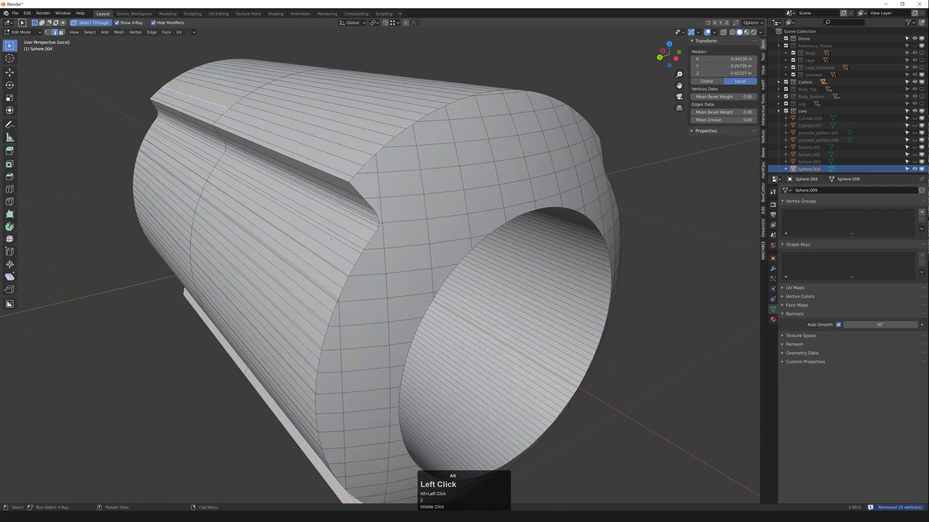
pyautogui.press('a')
pyautogui.scroll(-1, 232, 112)
pyautogui.press('Tab')
# Step: Inspect the core's inner edge loop from the front, then return to object mode
pyautogui.moveTo(350, 186); pyautogui.dragTo(306, 146, button='middle')
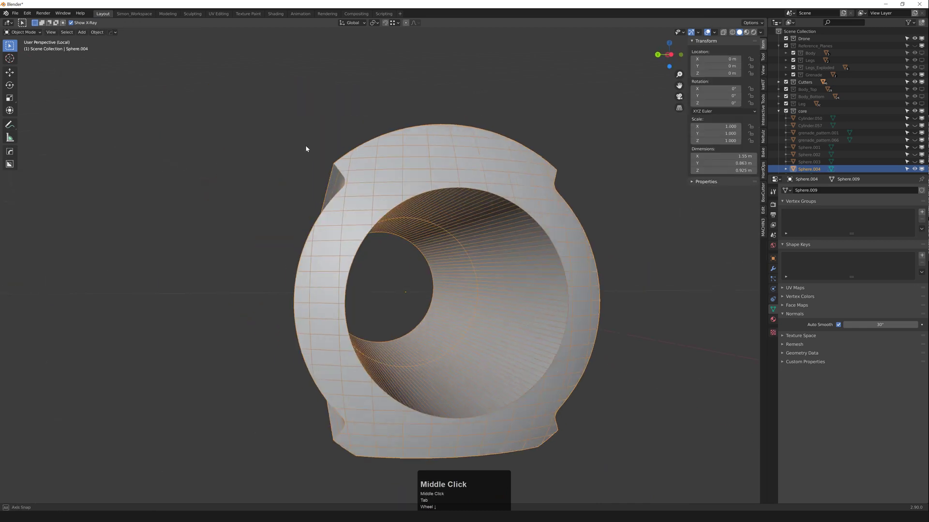
pyautogui.scroll(-2, 307, 147)
pyautogui.moveTo(376, 249)
pyautogui.keyDown('shift'); pyautogui.mouseDown(button='middle')
pyautogui.moveTo(361, 247)
pyautogui.moveTo(386, 249)
pyautogui.mouseUp(button='middle'); pyautogui.keyUp('shift')
pyautogui.scroll(2, 386, 249)
pyautogui.moveTo(455, 254); pyautogui.dragTo(404, 203, button='middle')
pyautogui.press('2')
pyautogui.scroll(3, 407, 260)
pyautogui.keyDown('alt'); pyautogui.click(416, 270); pyautogui.keyUp('alt')
pyautogui.scroll(-3, 419, 273)
pyautogui.hotkey('ctrl', 'x')
pyautogui.press('Tab')
# Step: Unhide all objects and exit local view to show the full drone
pyautogui.scroll(-4, 398, 264)
pyautogui.click(468, 235)
pyautogui.scroll(-2, 425, 241)
pyautogui.hotkey('alt', 'h')
pyautogui.scroll(3, 439, 223)
pyautogui.scroll(3, 414, 206)
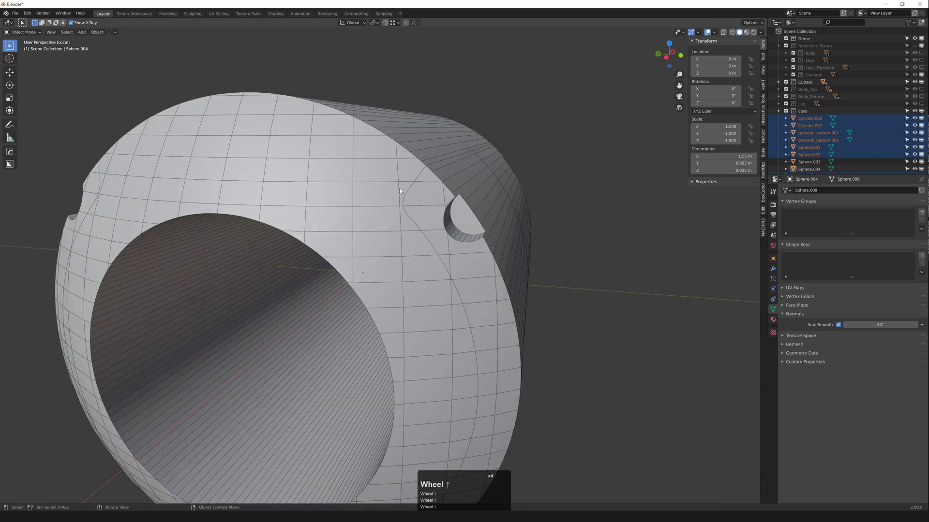
pyautogui.click(426, 205)
pyautogui.scroll(-3, 443, 205)
pyautogui.click(486, 180)
pyautogui.moveTo(486, 181); pyautogui.dragTo(490, 212, button='middle')
pyautogui.hotkey('ctrl', 'f')
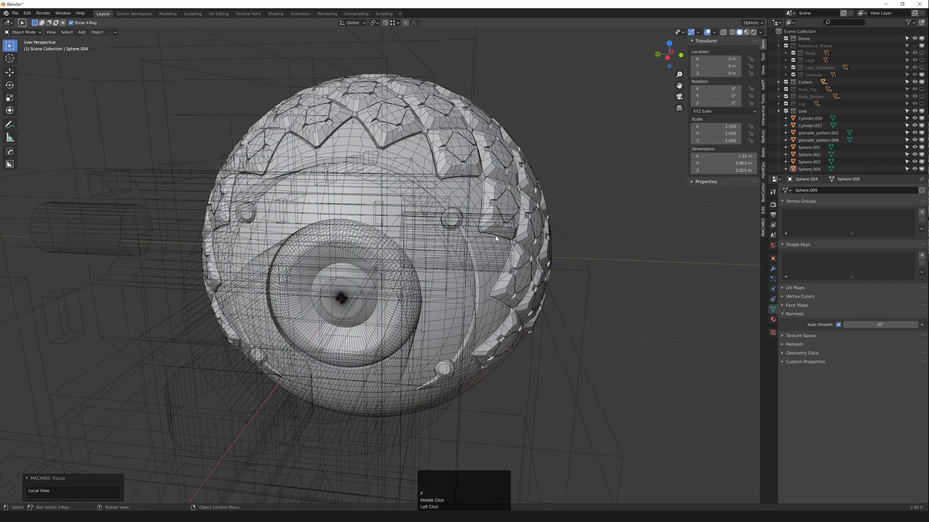
# Step: Clear the selection and hide the Cutters collection from the viewport
pyautogui.scroll(-4, 492, 213)
pyautogui.click(611, 197)
pyautogui.click(919, 83)
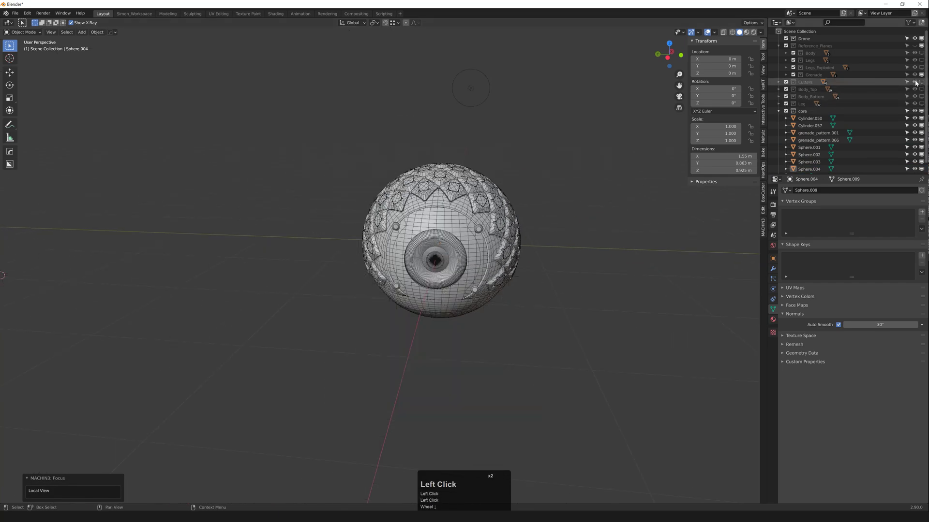
pyautogui.scroll(3, 352, 242)
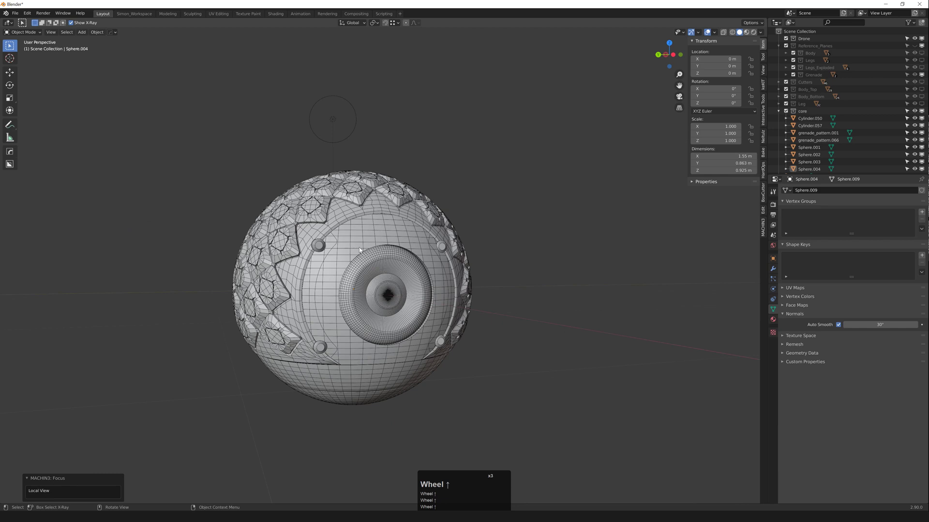
# Step: Preview the sphere in rendered shading, orbiting around to both eye sides
pyautogui.press('z')
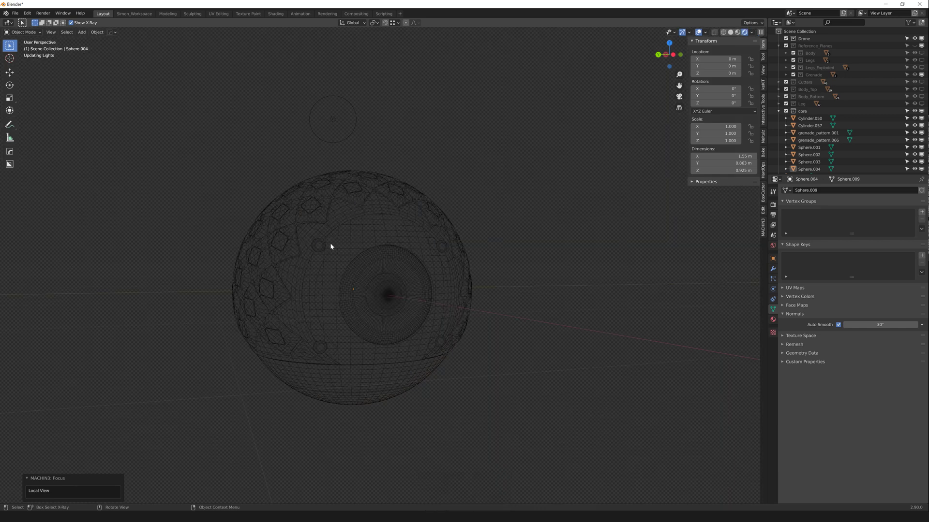
pyautogui.moveTo(352, 306); pyautogui.dragTo(350, 305, button='middle')
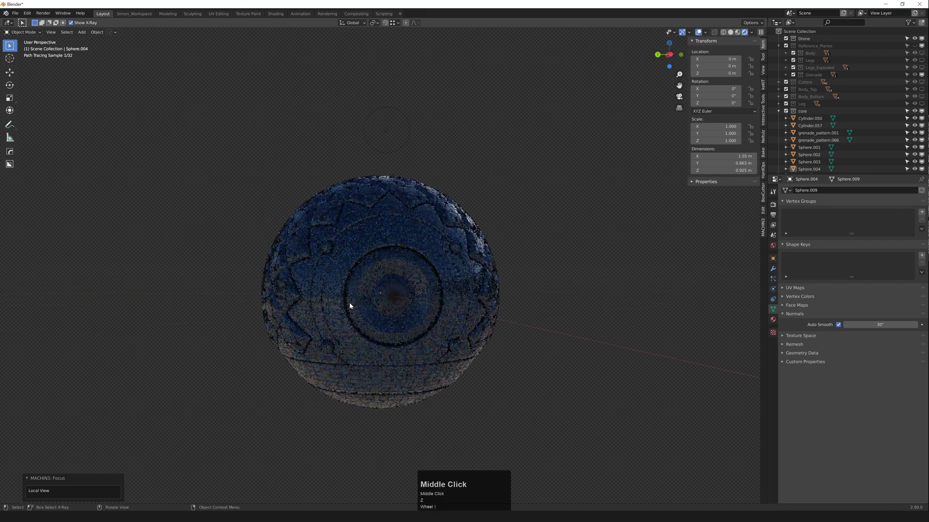
pyautogui.moveTo(426, 186)
pyautogui.mouseDown(button='middle')
pyautogui.moveTo(192, 110)
pyautogui.moveTo(254, 131)
pyautogui.mouseUp(button='middle')
pyautogui.moveTo(187, 172)
pyautogui.mouseDown(button='middle')
pyautogui.moveTo(211, 174)
pyautogui.moveTo(284, 226)
pyautogui.mouseUp(button='middle')
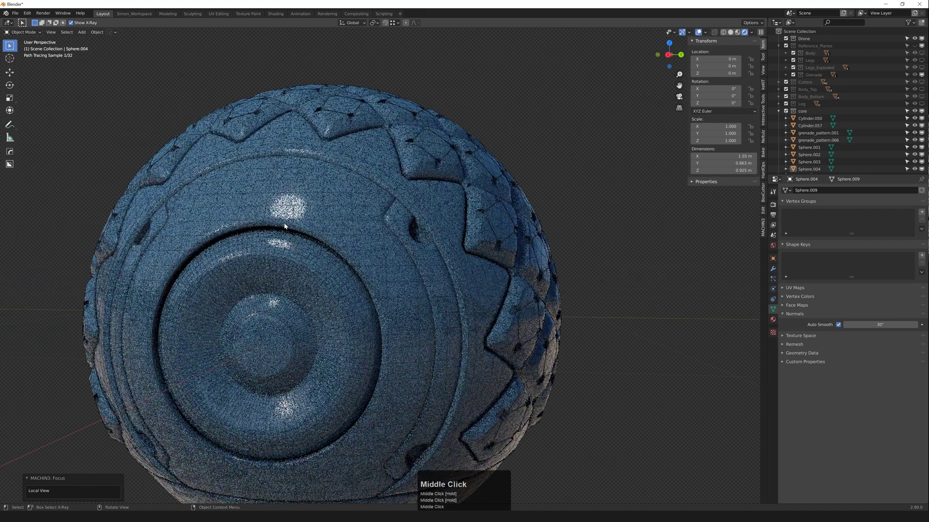
pyautogui.scroll(-2, 308, 237)
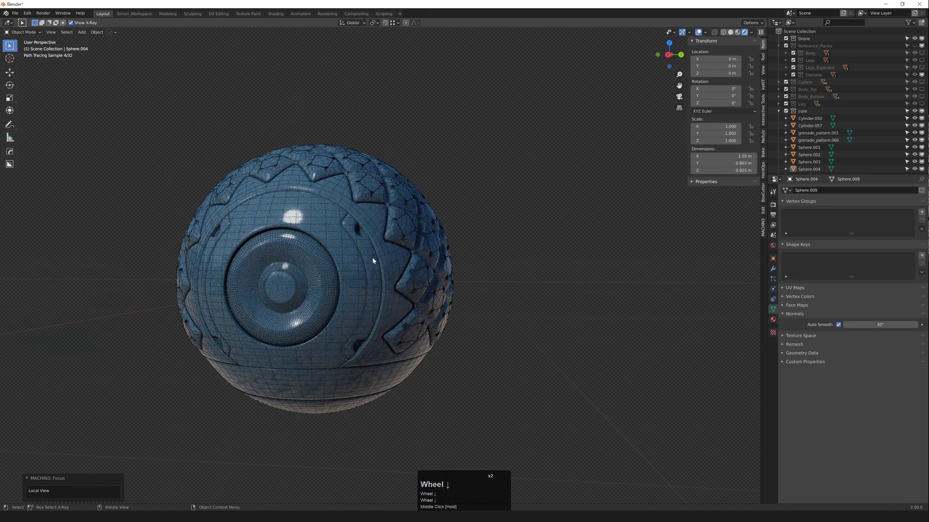
# Step: Switch to Solid shading and apply all transforms to the Cylinder.057 studs
pyautogui.press('z')
pyautogui.moveTo(420, 266)
pyautogui.mouseDown(button='middle')
pyautogui.moveTo(315, 246)
pyautogui.moveTo(371, 263)
pyautogui.mouseUp(button='middle')
pyautogui.scroll(1, 334, 246)
pyautogui.click(344, 244)
pyautogui.scroll(1, 344, 245)
pyautogui.keyDown('shift'); pyautogui.moveTo(371, 264); pyautogui.dragTo(396, 242, button='middle'); pyautogui.keyUp('shift')
pyautogui.hotkey('ctrl', 'a')
# Step: Mirror the Cylinder.057 studs and apply the mirror modifier
pyautogui.press('x')
pyautogui.press('q')
pyautogui.moveTo(367, 241)
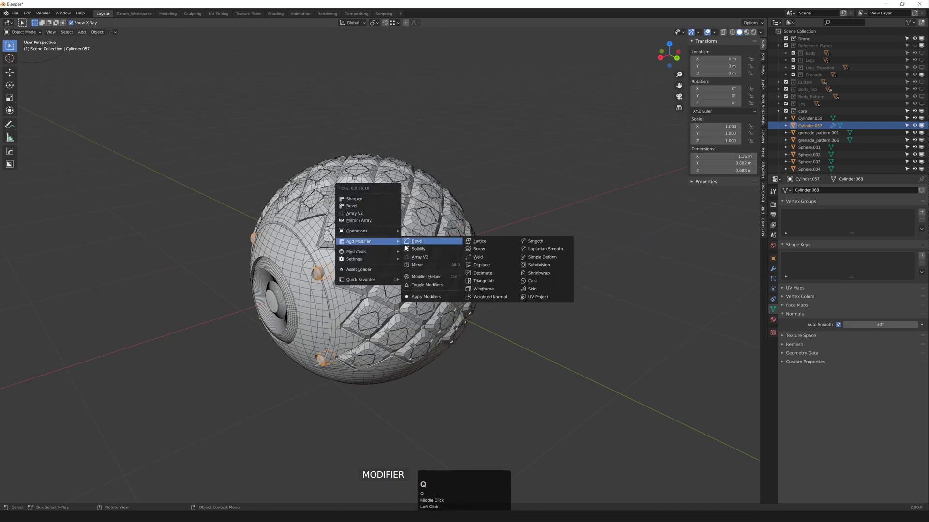
pyautogui.click(437, 300)
# Step: Select the eye disc Cylinder.050 and view it front orthographic in wireframe
pyautogui.moveTo(301, 296); pyautogui.dragTo(258, 287, button='middle')
pyautogui.scroll(-1, 330, 291)
pyautogui.scroll(1, 331, 293)
pyautogui.click(331, 293)
pyautogui.keyDown('shift'); pyautogui.moveTo(495, 292); pyautogui.dragTo(409, 294, button='middle'); pyautogui.keyUp('shift')
pyautogui.scroll(3, 410, 293)
pyautogui.moveTo(452, 266); pyautogui.dragTo(401, 233, button='middle')
pyautogui.scroll(4, 432, 247)
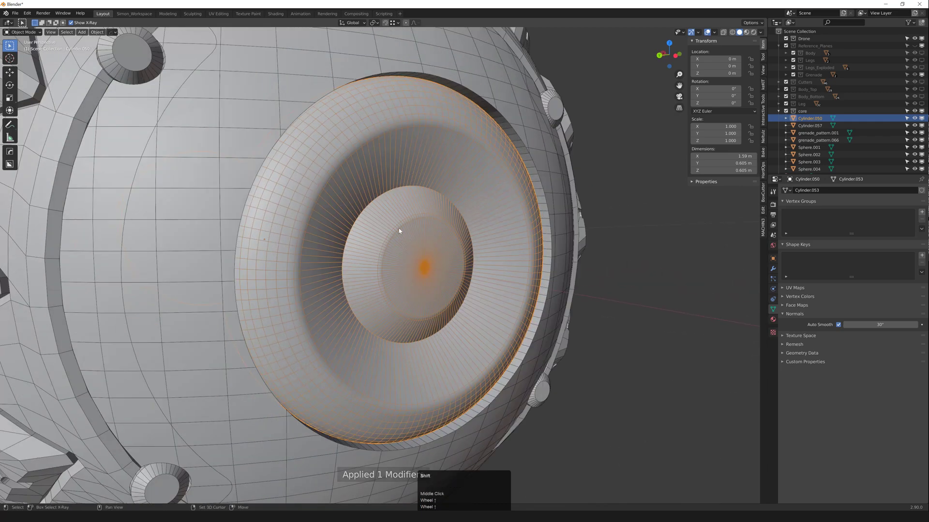
pyautogui.hotkey('shift', 'z')
pyautogui.scroll(2, 369, 209)
pyautogui.moveTo(367, 207); pyautogui.dragTo(415, 199, button='middle')
pyautogui.press('`')
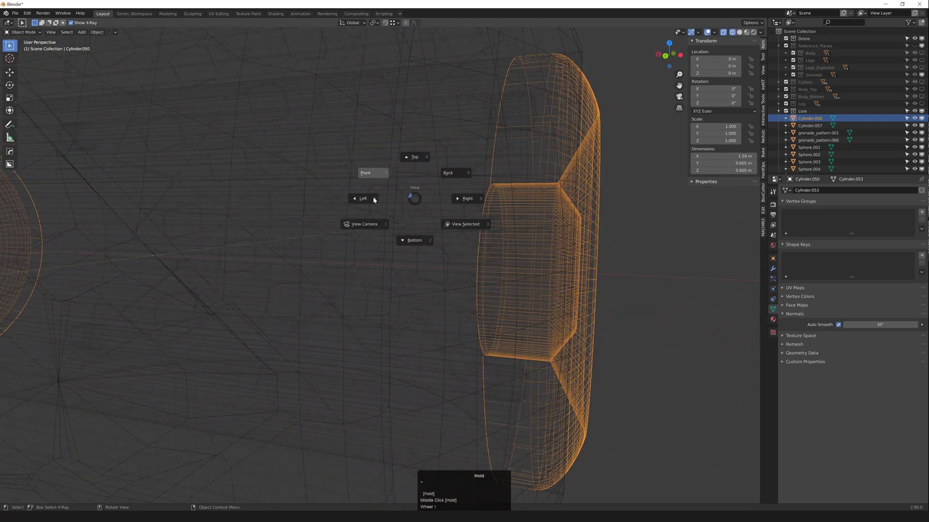
pyautogui.click(376, 174)
# Step: In Edit Mode, box-select the eye disc's inner ring and nudge it along X
pyautogui.press('1')
pyautogui.scroll(2, 221, 193)
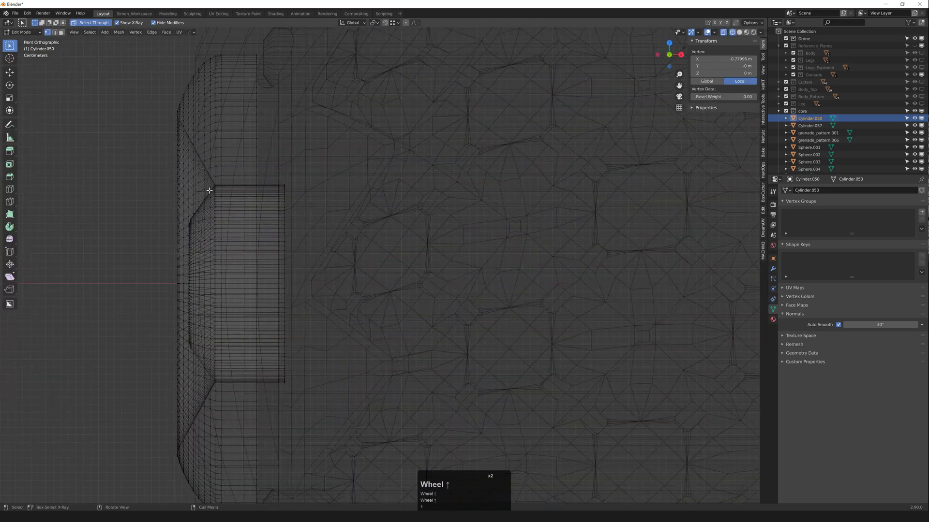
pyautogui.scroll(5, 224, 188)
pyautogui.keyDown('shift'); pyautogui.moveTo(224, 189); pyautogui.dragTo(228, 137, button='middle'); pyautogui.keyUp('shift')
pyautogui.scroll(-4, 230, 152)
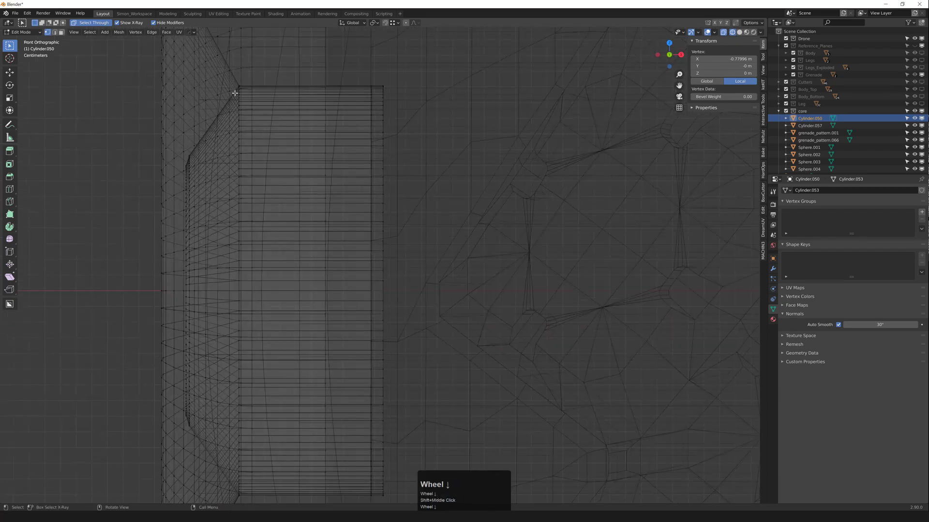
pyautogui.scroll(-1, 234, 80)
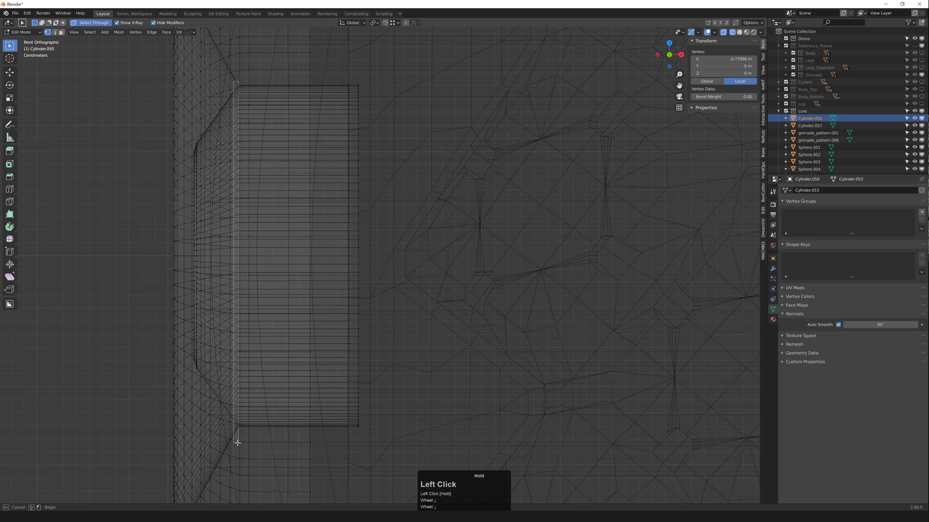
pyautogui.moveTo(237, 443); pyautogui.dragTo(238, 443)
pyautogui.scroll(-1, 230, 332)
pyautogui.moveTo(230, 330)
pyautogui.mouseDown(button='middle')
pyautogui.moveTo(234, 297)
pyautogui.moveTo(413, 321)
pyautogui.moveTo(398, 321)
pyautogui.moveTo(496, 315)
pyautogui.mouseUp(button='middle')
pyautogui.hotkey('shift', 'z')
pyautogui.scroll(-2, 413, 322)
pyautogui.press('g')
pyautogui.click(487, 307)
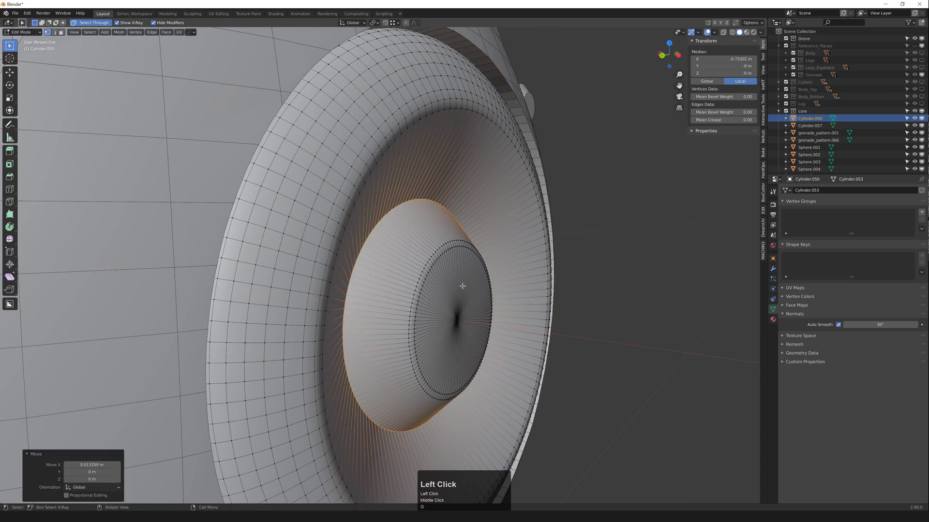
pyautogui.press('Tab')
# Step: Mirror Cylinder.050 across the X axis with HardOps and apply the modifier
pyautogui.moveTo(461, 287); pyautogui.dragTo(456, 245, button='middle')
pyautogui.scroll(-7, 441, 249)
pyautogui.click(452, 255)
pyautogui.scroll(-3, 456, 257)
pyautogui.click(455, 256)
pyautogui.hotkey('shift', 'z')
pyautogui.hotkey('alt', 'x')
pyautogui.click(402, 255)
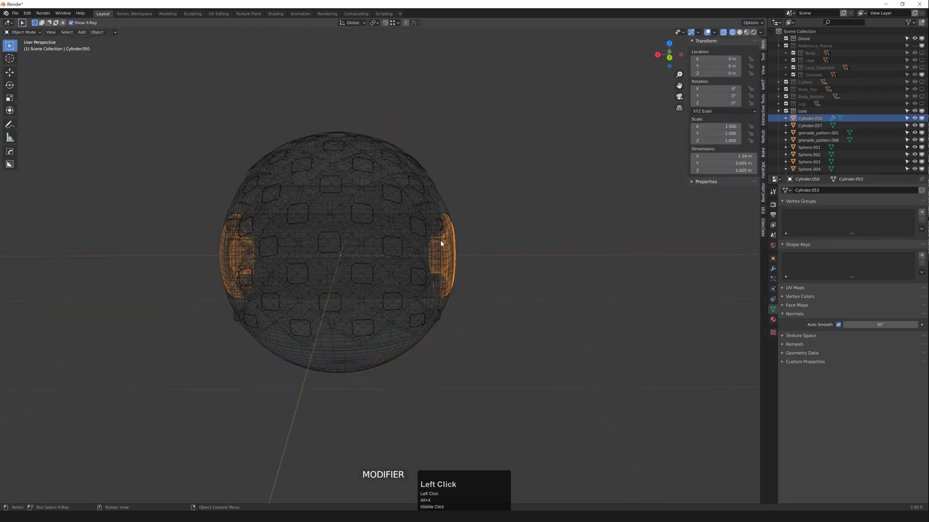
pyautogui.press('q')
pyautogui.click(493, 296)
# Step: Turn off see-through wireframe, clear the selection and hide the wireframe overlay
pyautogui.hotkey('shift', 'z')
pyautogui.moveTo(494, 296); pyautogui.dragTo(402, 281, button='middle')
pyautogui.click(561, 222)
pyautogui.scroll(-3, 469, 245)
pyautogui.scroll(4, 437, 246)
pyautogui.press('F4')
# Step: Toggle the wireframe overlay on and back off
pyautogui.scroll(-3, 468, 264)
pyautogui.press('F4')
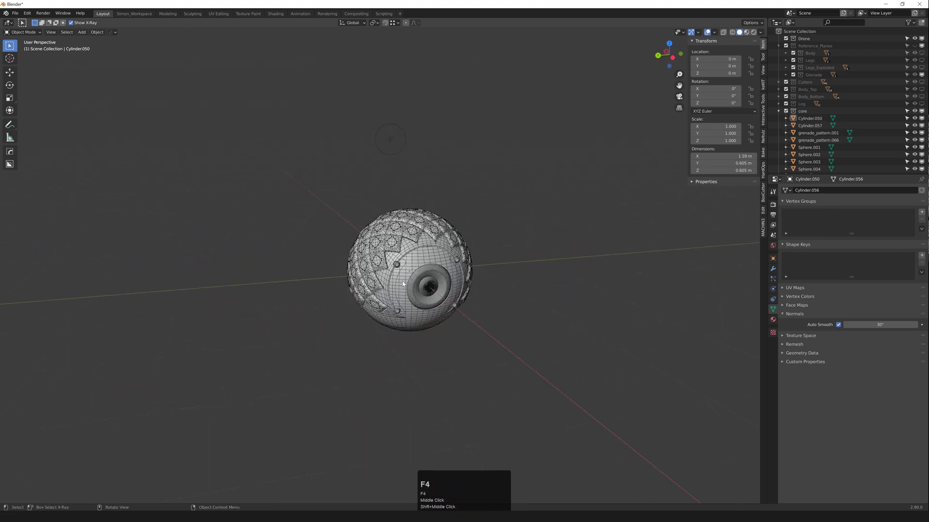
pyautogui.scroll(2, 403, 282)
pyautogui.press('F4')
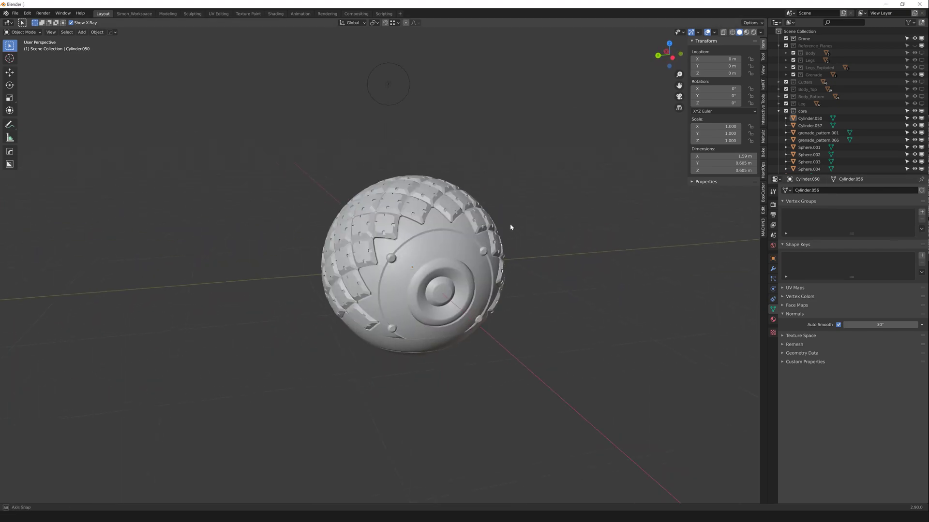
# Step: Show the Reference_Planes collection and inspect the back plane in Local View
pyautogui.hotkey('shift', '2')
pyautogui.scroll(-1, 544, 190)
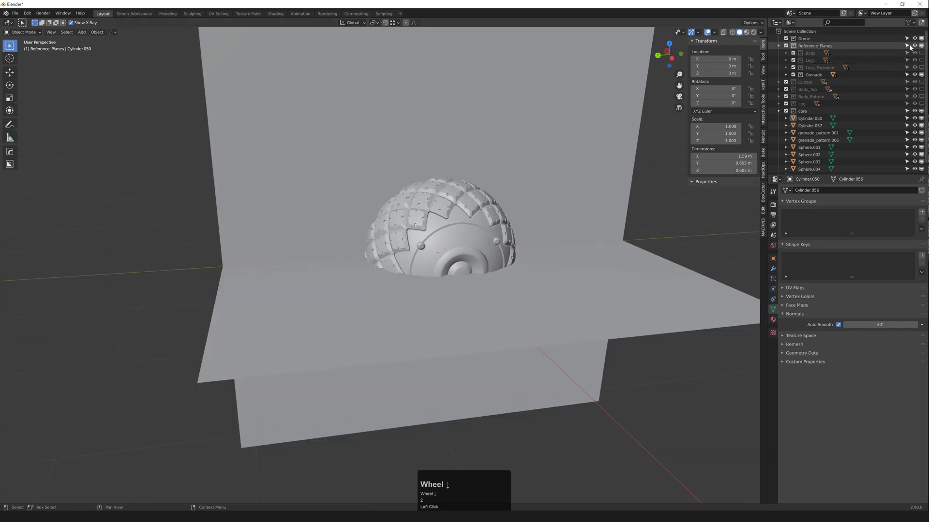
pyautogui.click(503, 160)
pyautogui.scroll(-3, 508, 166)
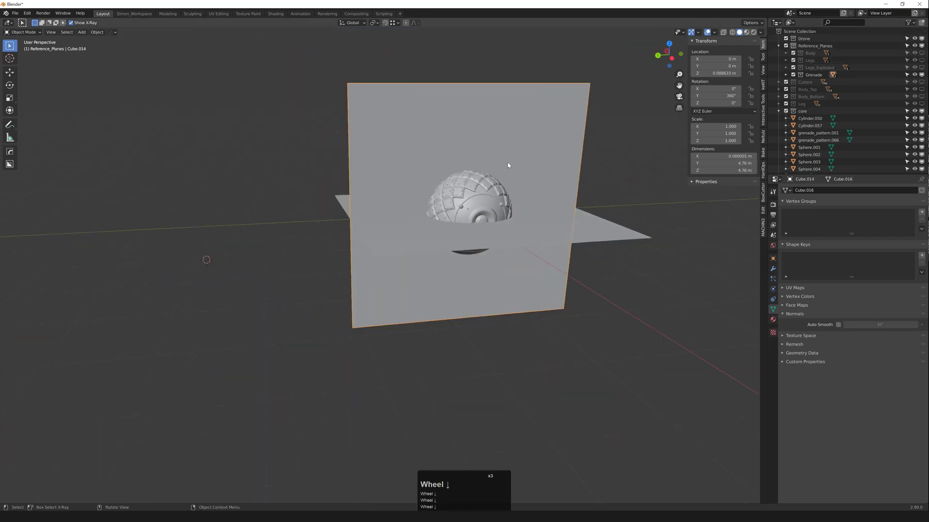
pyautogui.press('f')
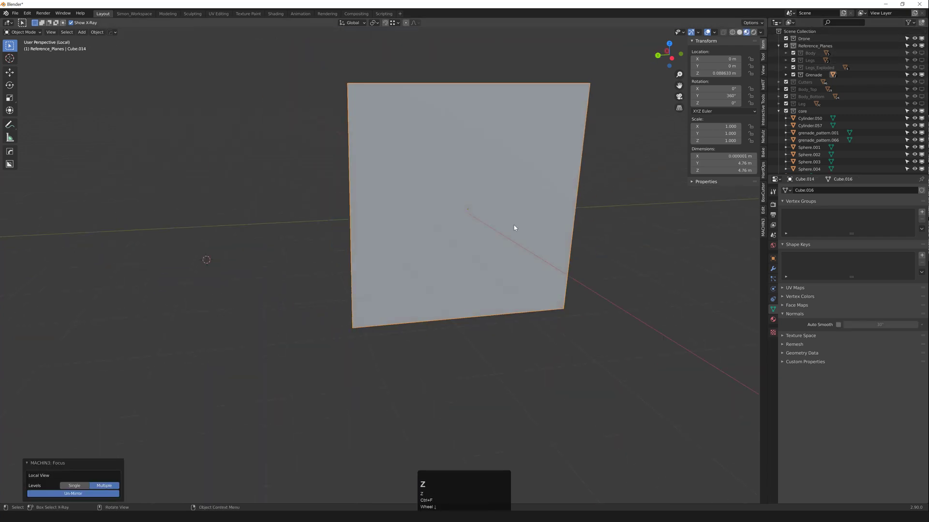
pyautogui.click(583, 220)
pyautogui.scroll(3, 503, 218)
pyautogui.moveTo(484, 219)
pyautogui.mouseDown(button='middle')
pyautogui.moveTo(475, 205)
pyautogui.moveTo(489, 216)
pyautogui.mouseUp(button='middle')
pyautogui.scroll(-2, 503, 193)
pyautogui.moveTo(513, 179); pyautogui.dragTo(528, 159, button='middle')
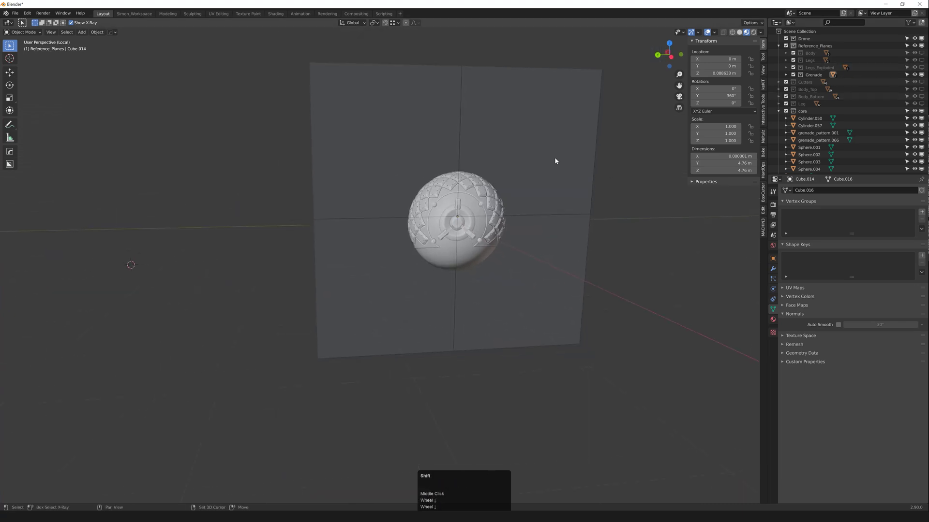
pyautogui.press('f')
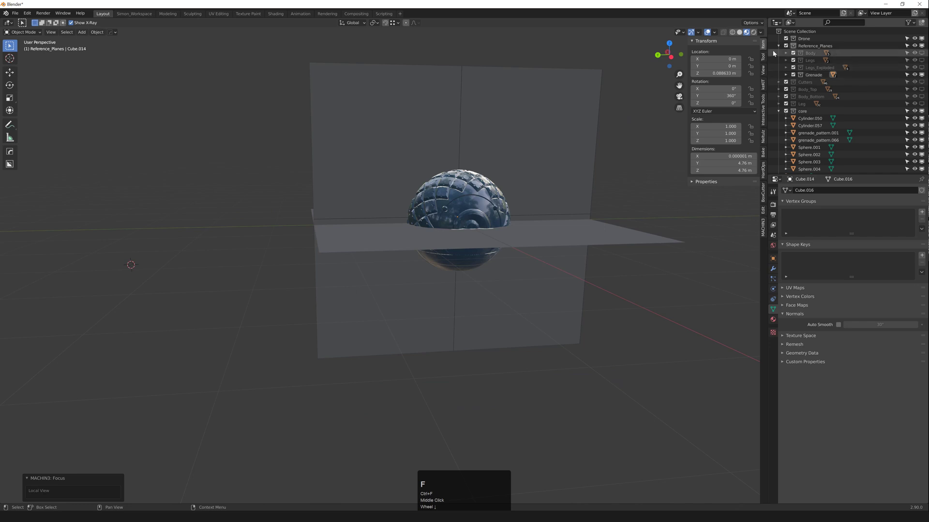
# Step: Temporarily show Body_Top with the wireframe overlay, then hide it again
pyautogui.click(914, 60)
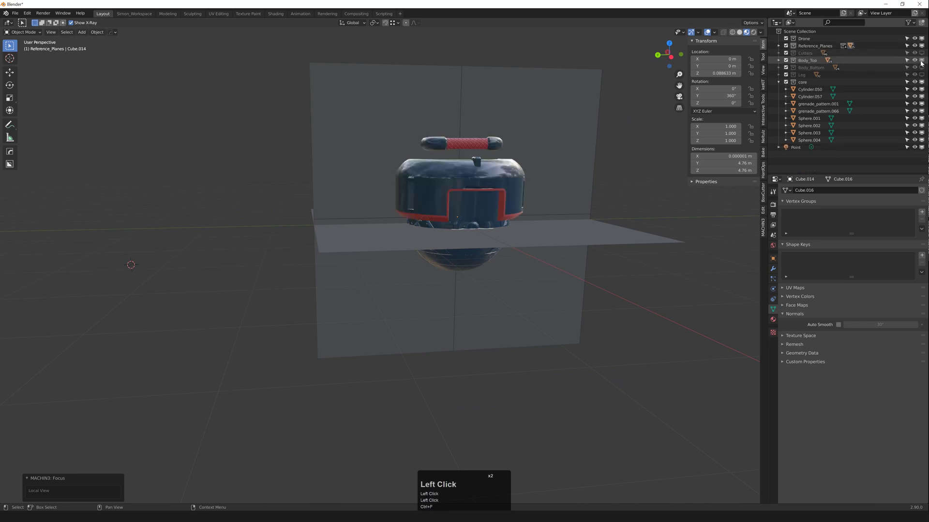
pyautogui.moveTo(435, 216); pyautogui.dragTo(468, 192, button='middle')
pyautogui.scroll(4, 477, 207)
pyautogui.press('F4')
pyautogui.press('F4')
pyautogui.scroll(-7, 484, 193)
pyautogui.scroll(1, 468, 193)
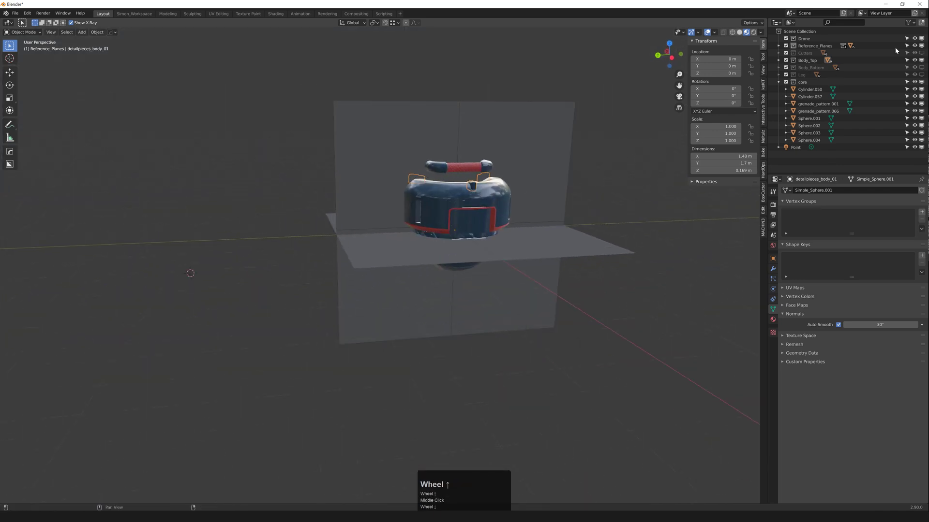
pyautogui.click(921, 60)
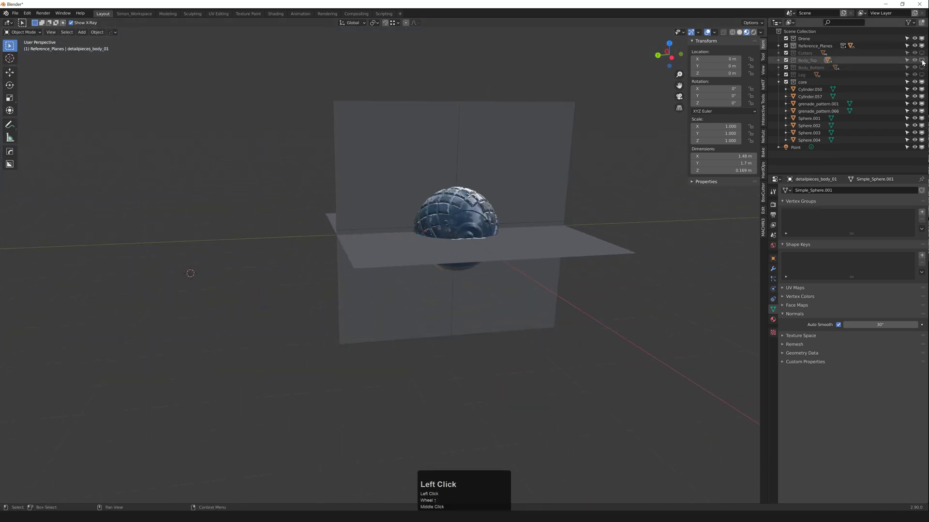
# Step: Open the File menu to append objects from kitbash.blend
pyautogui.moveTo(568, 213); pyautogui.dragTo(562, 209, button='middle')
pyautogui.scroll(2, 561, 209)
pyautogui.moveTo(629, 216); pyautogui.dragTo(625, 222, button='middle')
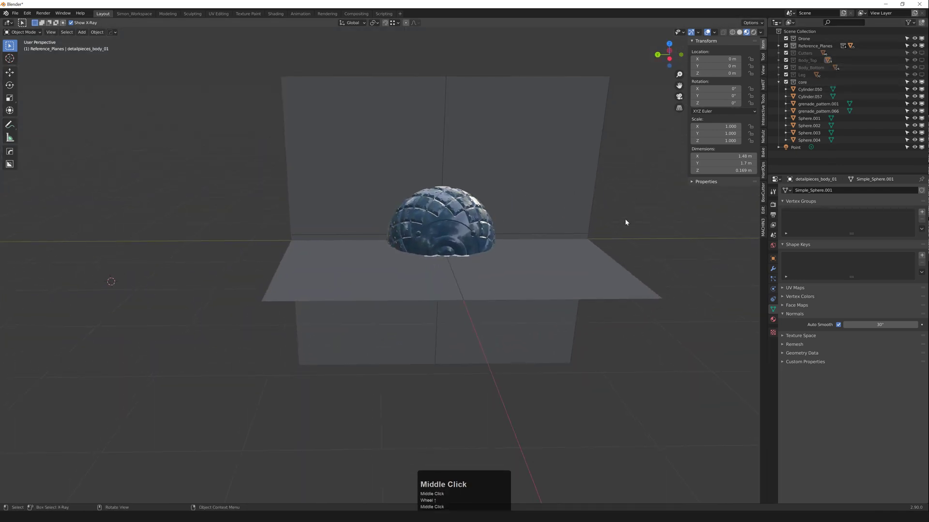
pyautogui.click(21, 15)
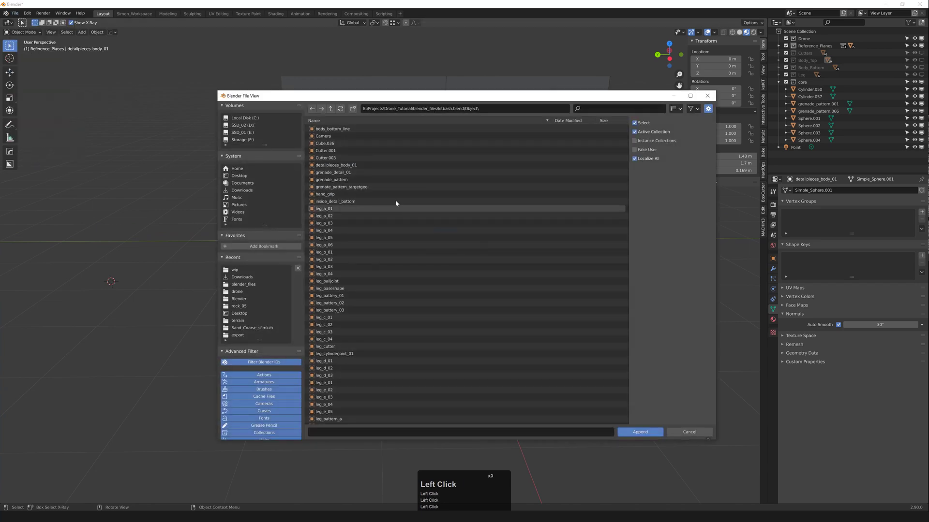
# Step: Append the grenade_detail_01 piece and frame it with the wireframe overlay on
pyautogui.doubleClick(342, 179)
pyautogui.scroll(2, 435, 232)
pyautogui.press('f')
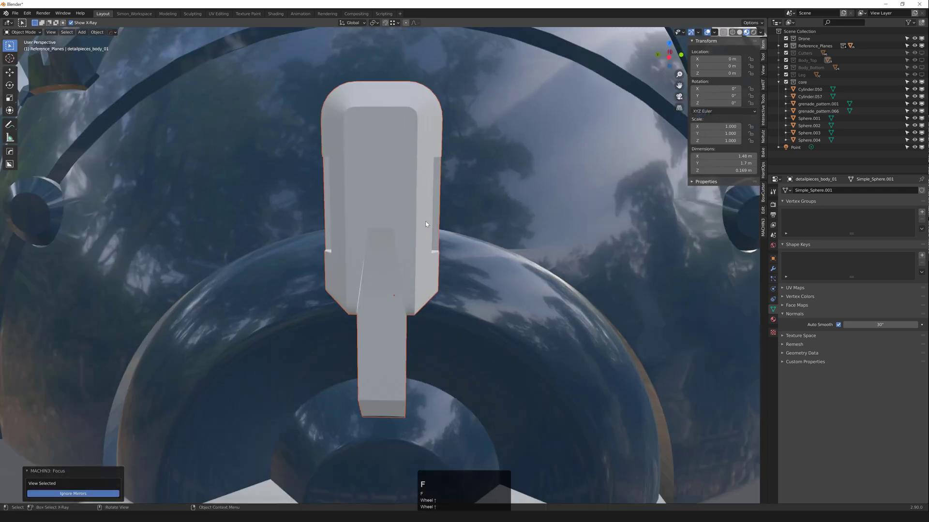
pyautogui.scroll(-2, 428, 225)
pyautogui.press('F4')
pyautogui.moveTo(431, 231); pyautogui.dragTo(416, 227, button='middle')
pyautogui.scroll(-1, 411, 232)
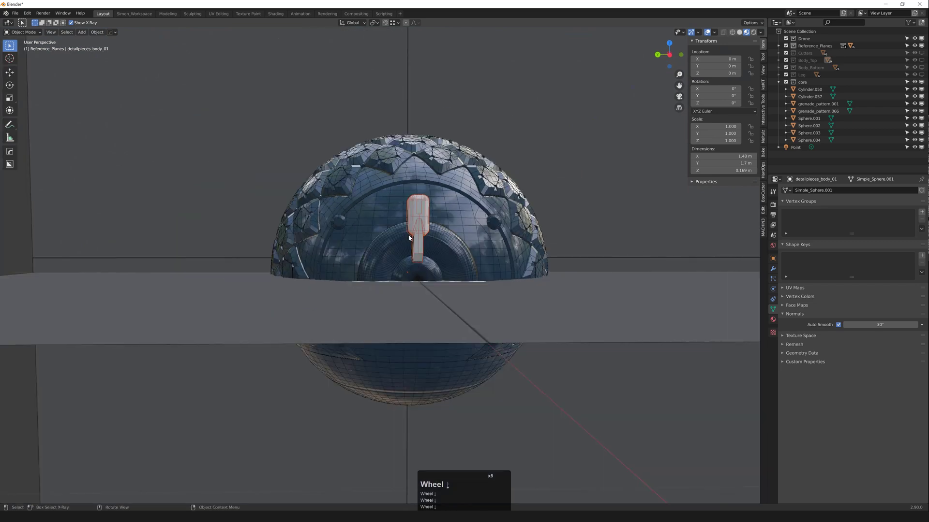
# Step: Isolate the eye disc Cylinder.050 and view it straight from the left
pyautogui.click(402, 236)
pyautogui.scroll(-1, 382, 184)
pyautogui.hotkey('shift', 'h')
pyautogui.scroll(2, 400, 214)
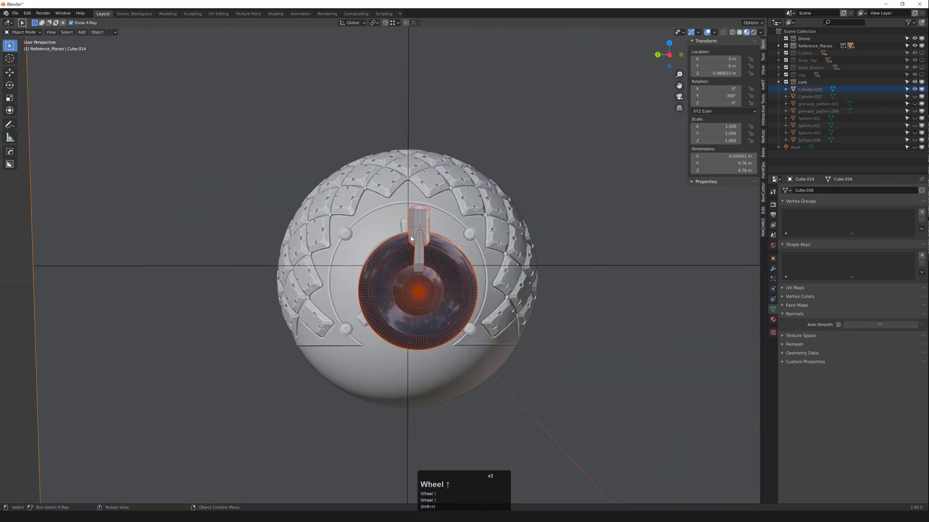
pyautogui.press('`')
pyautogui.click(374, 241)
# Step: Display both the grenade_detail_01 bar and the eye disc as wireframe
pyautogui.click(420, 226)
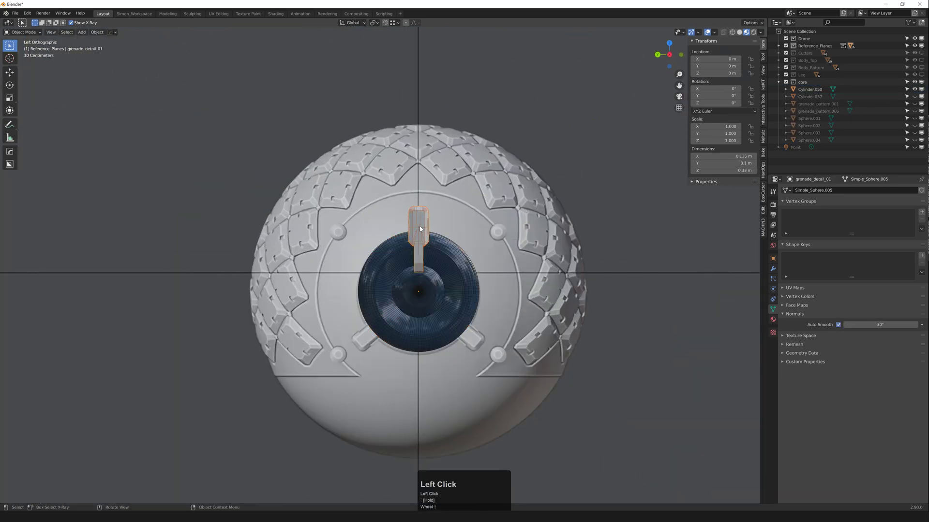
pyautogui.press('F3')
pyautogui.scroll(2, 419, 226)
pyautogui.click(419, 240)
pyautogui.press('F3')
pyautogui.click(418, 215)
pyautogui.scroll(2, 418, 215)
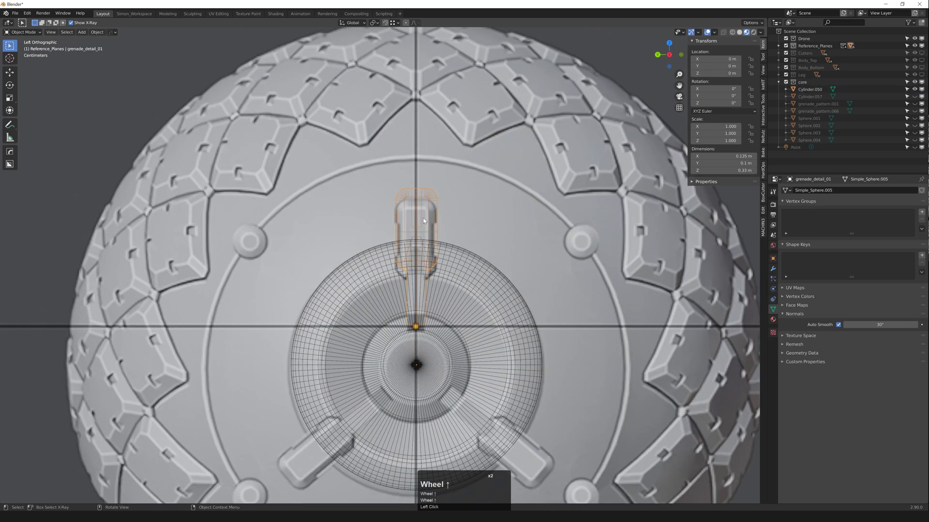
# Step: Reset the detail's position and lower it vertically along Z onto the disc
pyautogui.press('g')
pyautogui.middleClick(422, 219)
pyautogui.click(423, 228)
pyautogui.hotkey('ctrl', 'z')
pyautogui.hotkey('alt', 's')
pyautogui.press('g')
pyautogui.middleClick(423, 223)
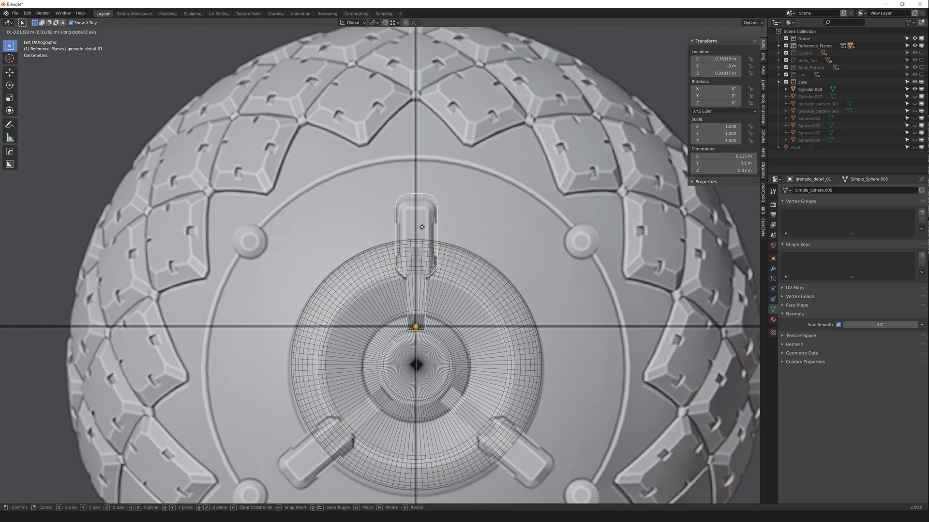
pyautogui.click(421, 229)
pyautogui.scroll(-5, 422, 228)
pyautogui.scroll(4, 423, 229)
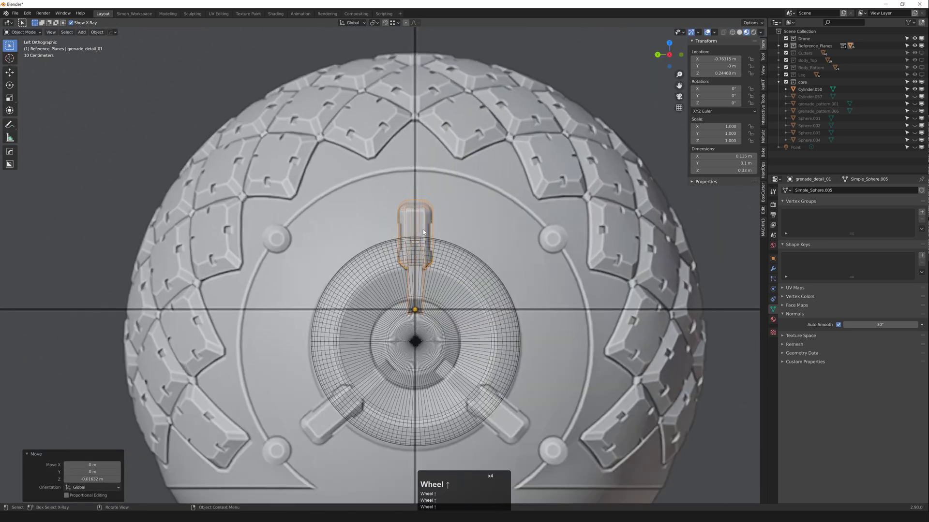
pyautogui.scroll(1, 423, 230)
pyautogui.scroll(-5, 423, 229)
# Step: Return the disc to solid shading and reselect the grenade detail piece
pyautogui.moveTo(426, 235); pyautogui.dragTo(474, 233, button='middle')
pyautogui.scroll(-2, 440, 243)
pyautogui.scroll(2, 441, 244)
pyautogui.press('F3')
pyautogui.click(441, 246)
pyautogui.press('F3')
pyautogui.click(429, 233)
pyautogui.scroll(4, 362, 222)
# Step: Select the detail's base face in Edit Mode, then go back to Object Mode
pyautogui.press('3')
pyautogui.moveTo(362, 222); pyautogui.dragTo(385, 208, button='middle')
pyautogui.click(373, 209)
pyautogui.press('Tab')
pyautogui.scroll(-2, 387, 210)
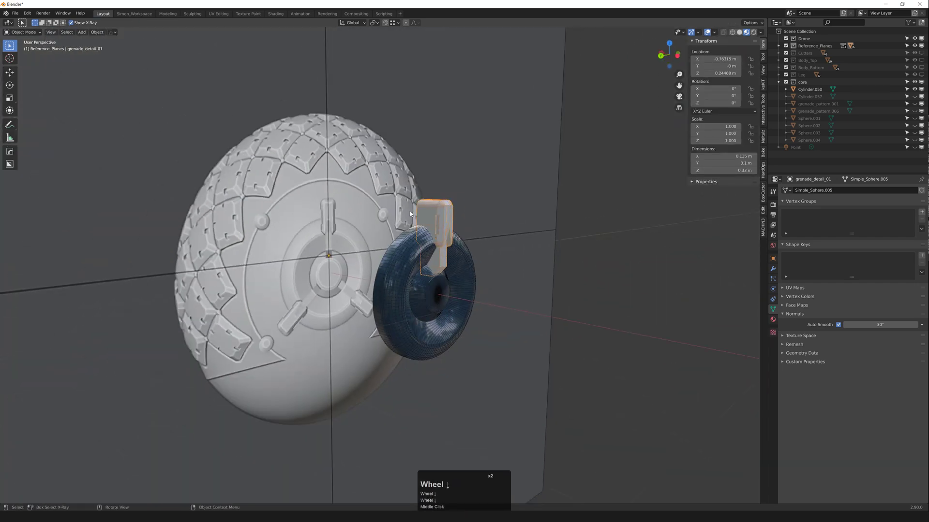
# Step: Snap only the detail's origin to the disc centre, then switch to Left view
pyautogui.moveTo(457, 225); pyautogui.dragTo(428, 240, button='middle')
pyautogui.scroll(4, 423, 228)
pyautogui.scroll(-2, 422, 231)
pyautogui.scroll(-1, 427, 240)
pyautogui.moveTo(428, 240); pyautogui.dragTo(425, 242, button='middle')
pyautogui.hotkey('shift', 'alt', 's')
pyautogui.hotkey('shift', 'g')
pyautogui.keyDown('ctrl'); pyautogui.click(424, 260); pyautogui.keyUp('ctrl')
pyautogui.press('`')
pyautogui.click(377, 236)
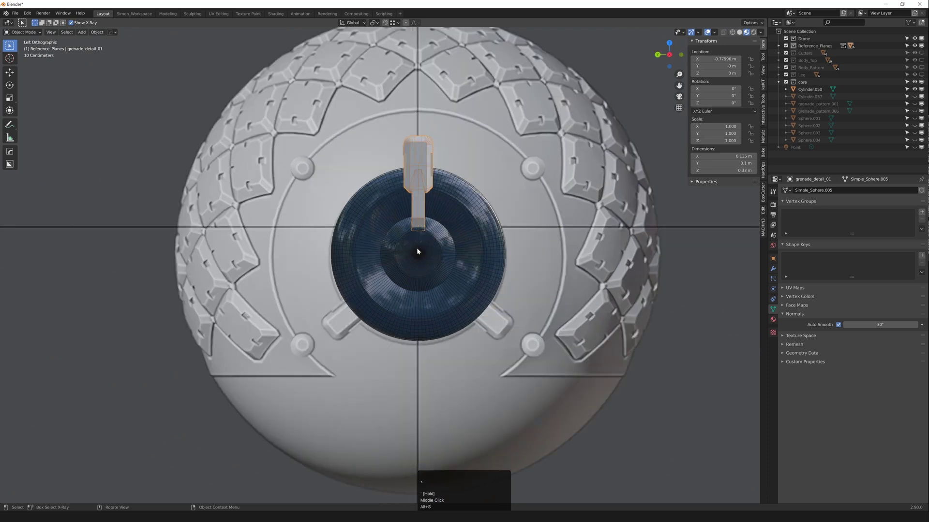
# Step: Set the disc back to wireframe, then duplicate the detail and delete the misplaced copy
pyautogui.click(417, 248)
pyautogui.press('F3')
pyautogui.click(420, 175)
pyautogui.hotkey('shift', 'd')
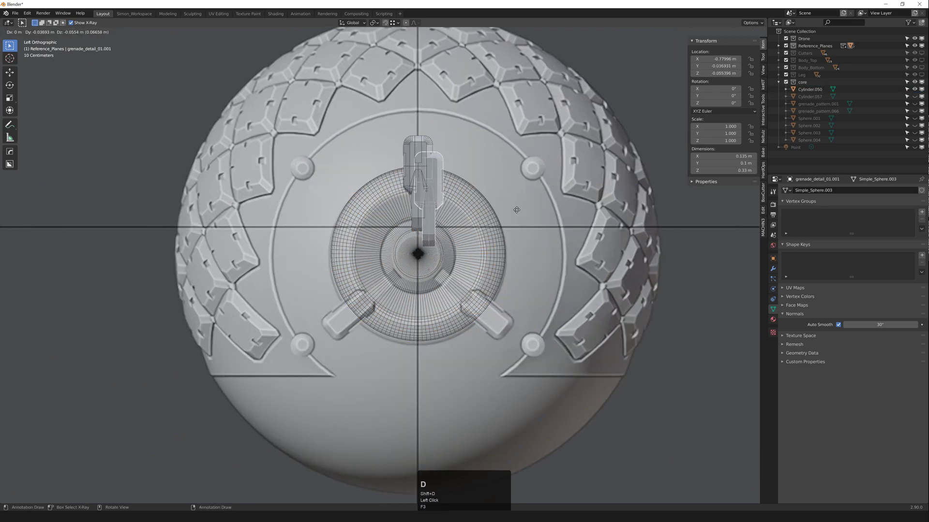
pyautogui.rightClick(516, 210)
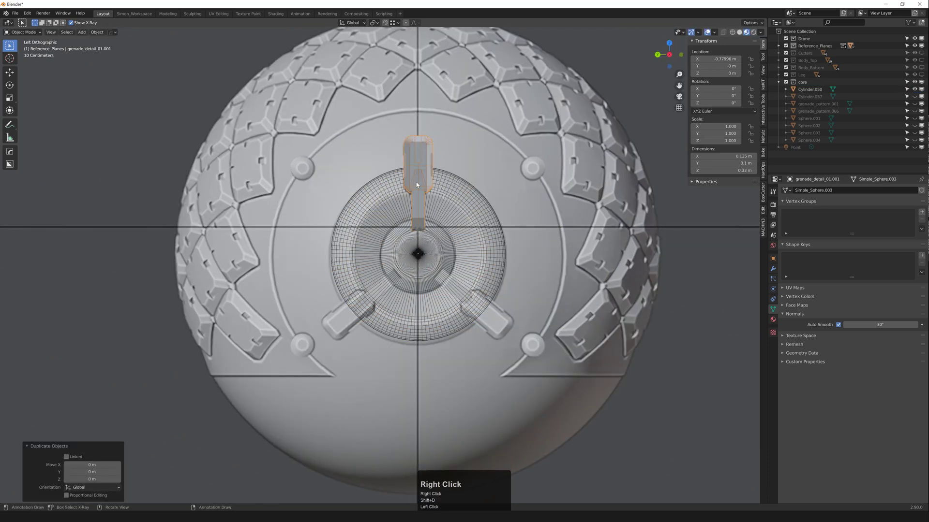
pyautogui.press('g')
pyautogui.click(460, 186)
pyautogui.press('x')
pyautogui.click(460, 181)
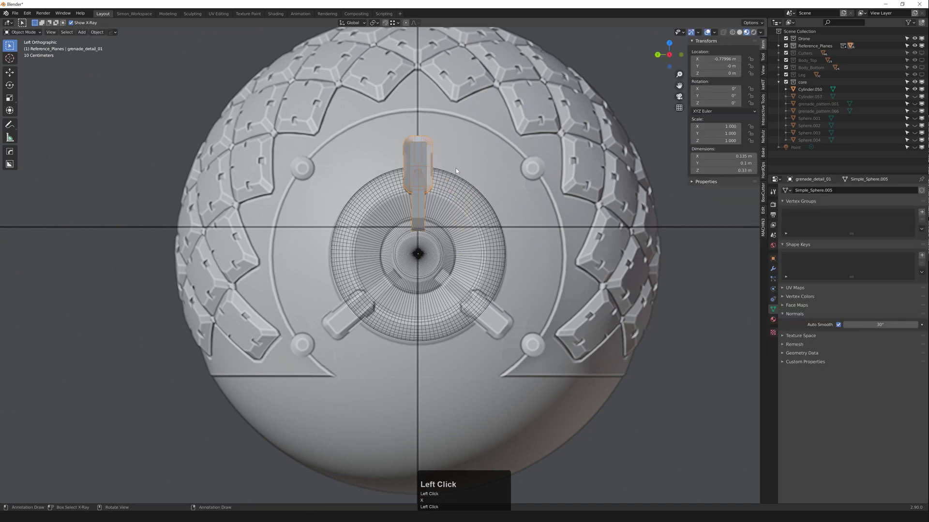
# Step: Make two copies of the detail rotated 130° around X, at lower right and lower left
pyautogui.hotkey('shift', 'd')
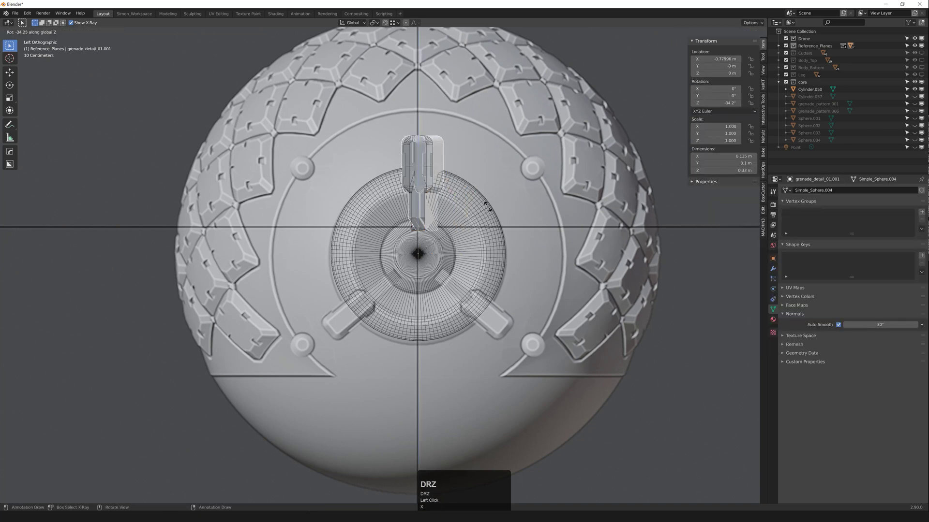
pyautogui.press('x')
pyautogui.keyDown('ctrl'); pyautogui.click(453, 321); pyautogui.keyUp('ctrl')
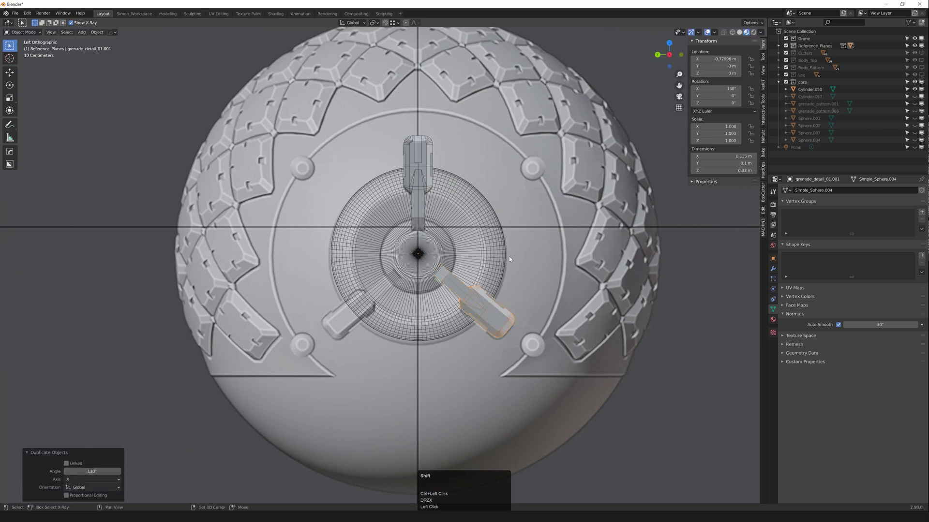
pyautogui.hotkey('shift', 'd')
pyautogui.press('r')
pyautogui.press('z')
pyautogui.press('x')
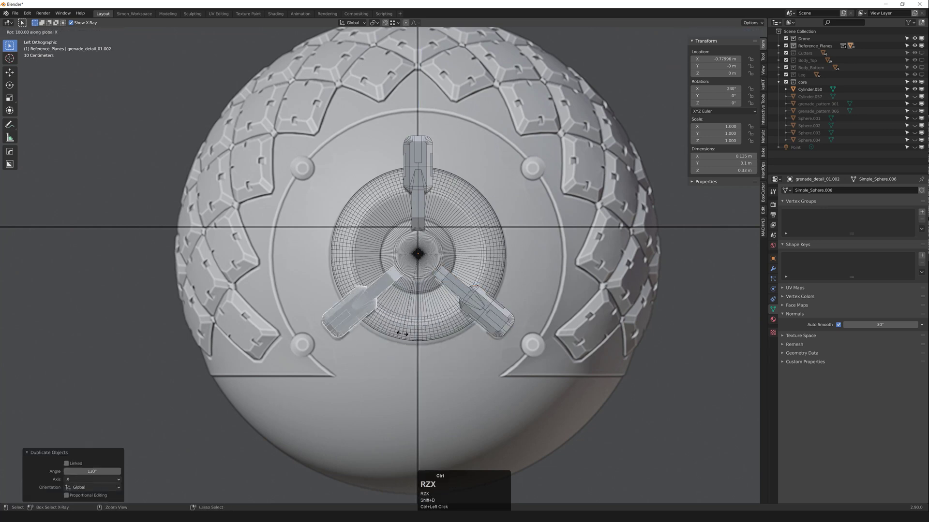
pyautogui.keyDown('ctrl'); pyautogui.click(400, 332); pyautogui.keyUp('ctrl')
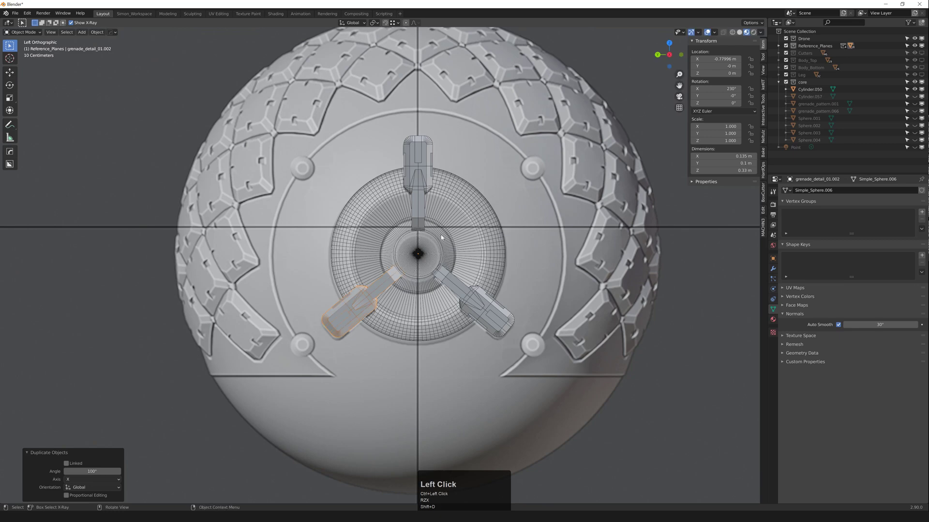
# Step: Unhide everything and check the copies against the full drone and its reference planes
pyautogui.scroll(-4, 442, 237)
pyautogui.moveTo(441, 237); pyautogui.dragTo(404, 213, button='middle')
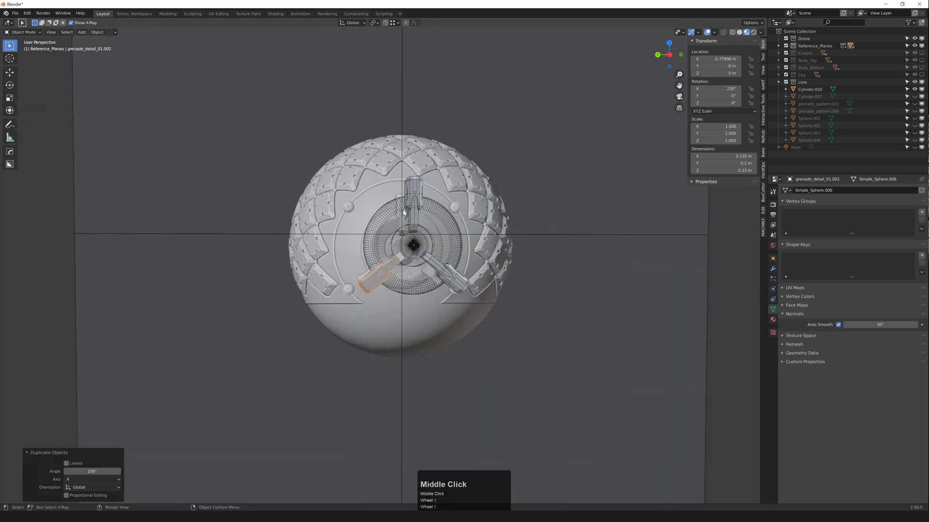
pyautogui.hotkey('alt', 'h')
pyautogui.moveTo(454, 230); pyautogui.dragTo(484, 275, button='middle')
pyautogui.scroll(3, 485, 275)
pyautogui.click(486, 275)
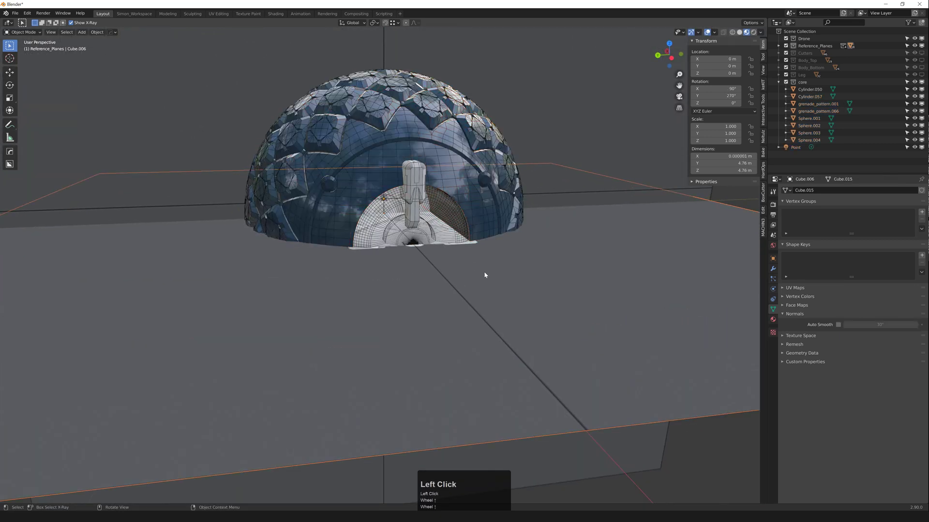
pyautogui.press('2')
pyautogui.hotkey('shift', '2')
pyautogui.click(506, 298)
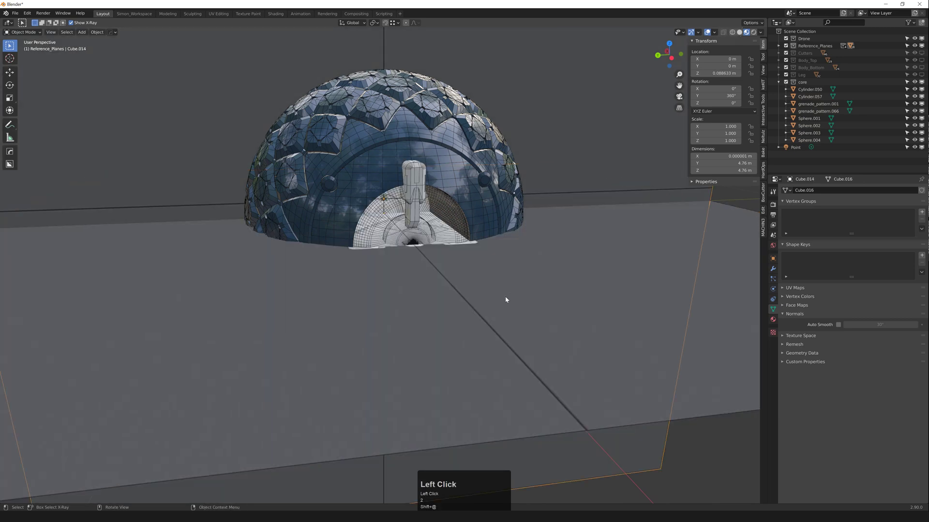
pyautogui.hotkey('shift', 'z')
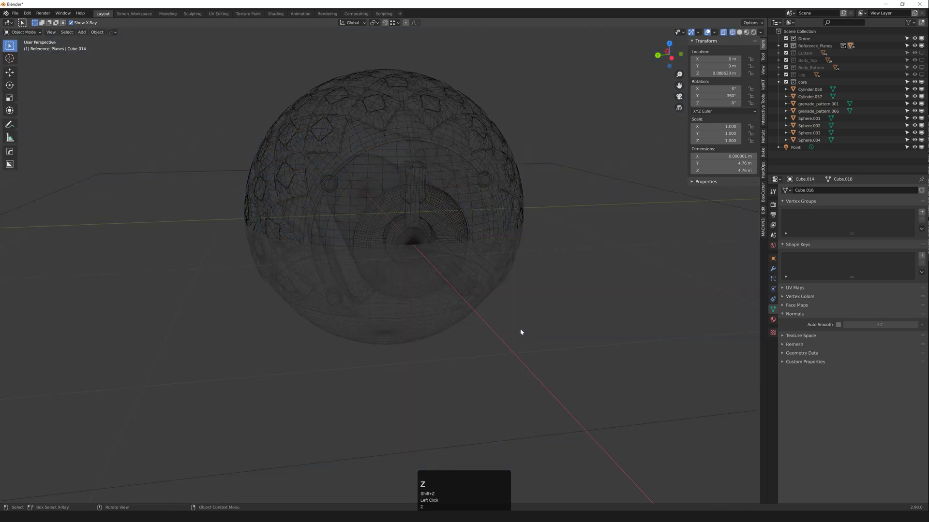
pyautogui.hotkey('shift', 'z')
pyautogui.click(518, 334)
pyautogui.scroll(-2, 368, 281)
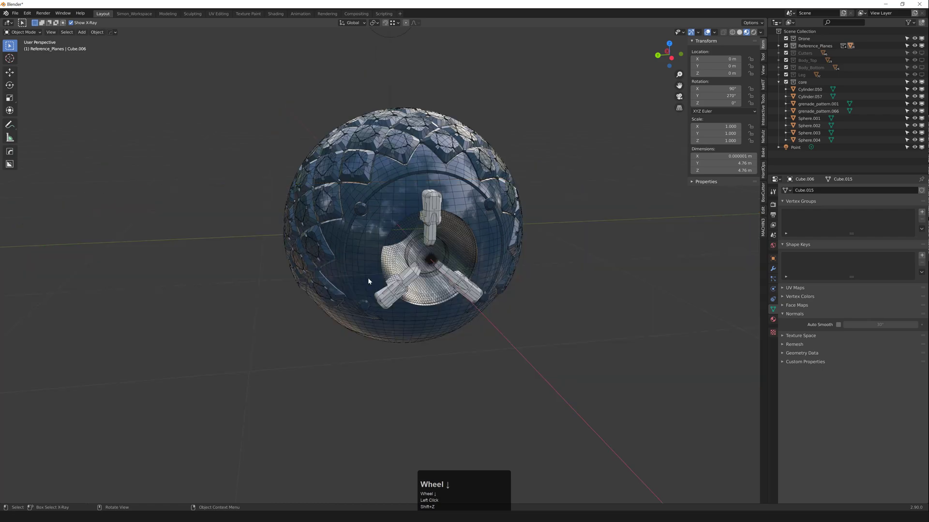
pyautogui.scroll(1, 368, 281)
# Step: Select both lower detail copies below the core sphere
pyautogui.moveTo(368, 281); pyautogui.dragTo(380, 247, button='middle')
pyautogui.scroll(2, 380, 271)
pyautogui.moveTo(387, 329); pyautogui.dragTo(392, 271, button='middle')
pyautogui.scroll(-2, 409, 238)
pyautogui.moveTo(409, 238); pyautogui.dragTo(420, 246, button='middle')
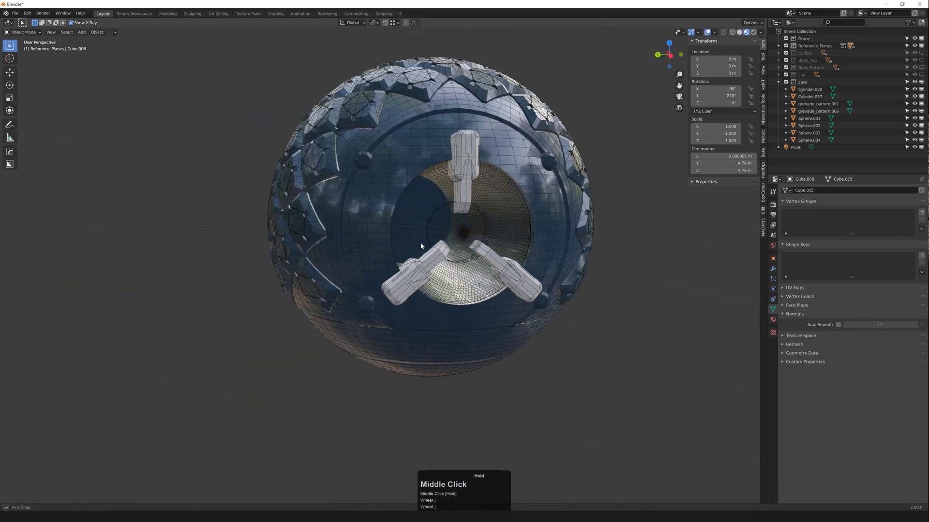
pyautogui.scroll(2, 423, 248)
pyautogui.click(458, 260)
pyautogui.keyDown('shift'); pyautogui.click(508, 257); pyautogui.keyUp('shift')
# Step: Delete the two lower detail copies and select the remaining top piece
pyautogui.press('x')
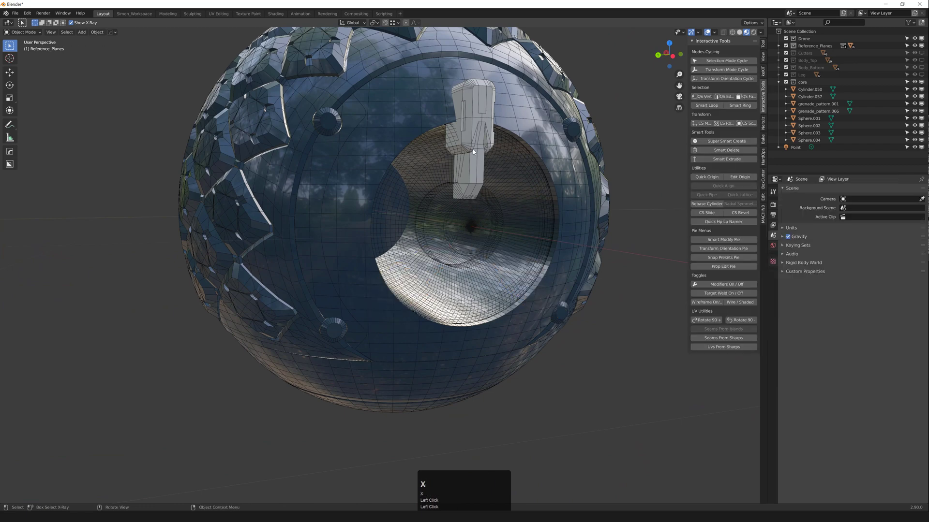
pyautogui.click(479, 156)
pyautogui.moveTo(483, 157)
pyautogui.mouseDown(button='middle')
pyautogui.moveTo(466, 159)
pyautogui.moveTo(490, 156)
pyautogui.mouseUp(button='middle')
# Step: Lower the top detail piece slightly along Z
pyautogui.press('g')
pyautogui.middleClick(490, 156)
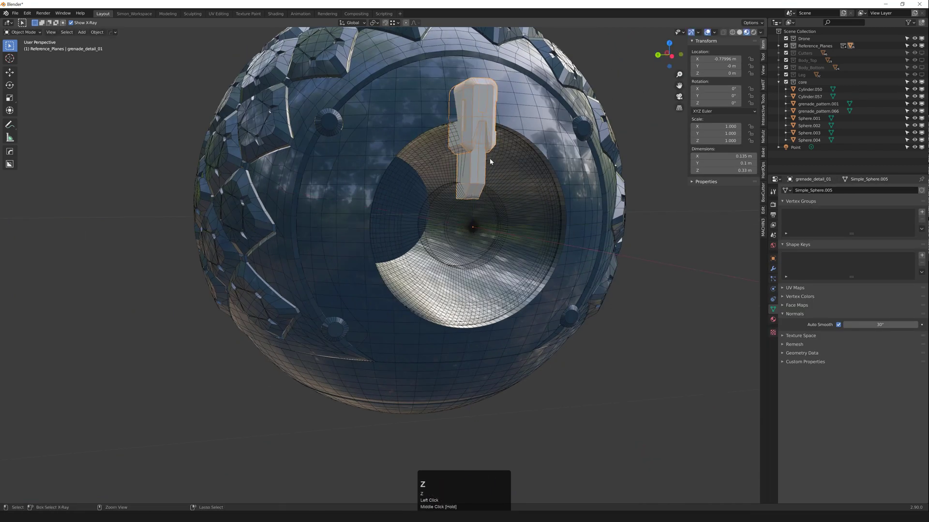
pyautogui.middleClick(489, 158)
pyautogui.click(488, 163)
pyautogui.hotkey('ctrl', 'z')
pyautogui.moveTo(488, 160); pyautogui.dragTo(436, 173, button='middle')
pyautogui.press('g')
pyautogui.middleClick(483, 156)
pyautogui.click(489, 153)
pyautogui.hotkey('ctrl', 'z')
pyautogui.press('g')
pyautogui.middleClick(478, 160)
pyautogui.click(480, 156)
# Step: Shorten the detail's base by moving its bottom faces along Z in Edit Mode
pyautogui.press('1')
pyautogui.hotkey('shift', 'z')
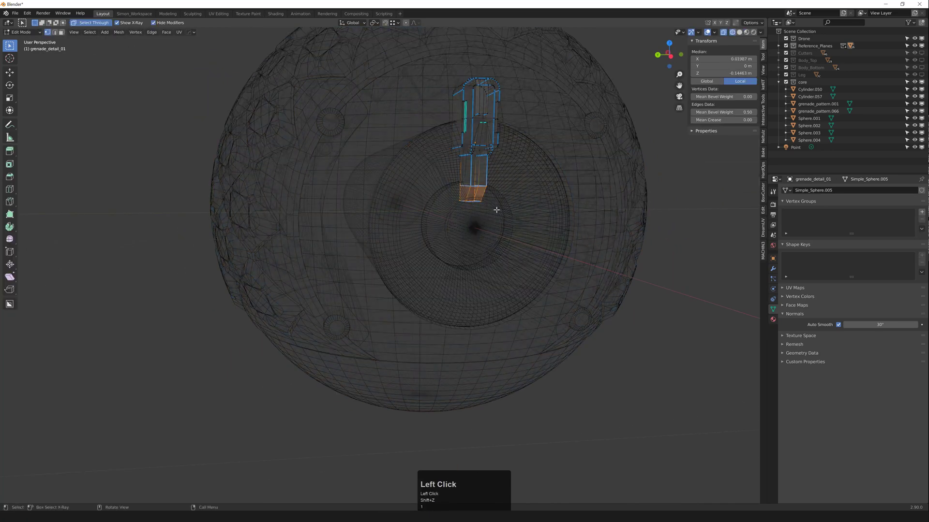
pyautogui.hotkey('shift', 'z')
pyautogui.scroll(3, 491, 199)
pyautogui.press('g')
pyautogui.middleClick(490, 193)
pyautogui.press('z')
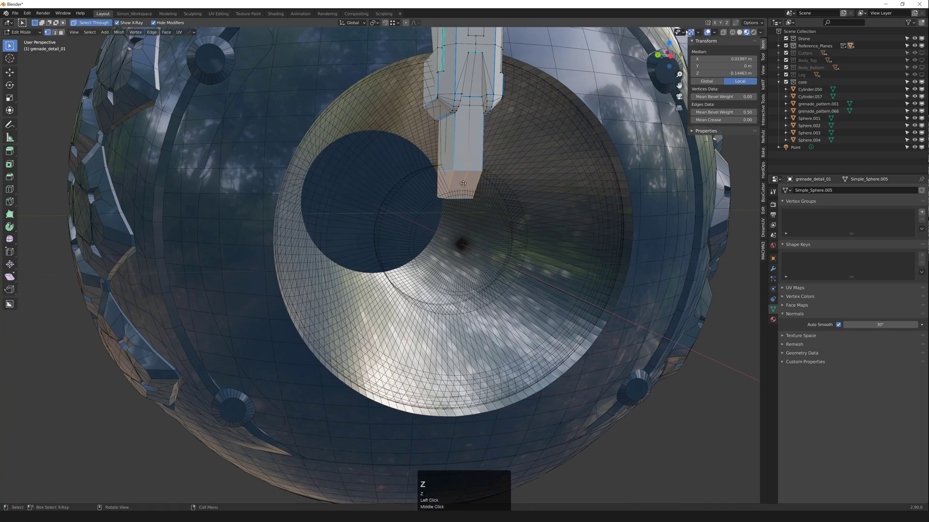
pyautogui.click(465, 178)
pyautogui.press('Tab')
# Step: Move only the detail's origin to the sphere's centre
pyautogui.moveTo(467, 144); pyautogui.dragTo(475, 170, button='middle')
pyautogui.scroll(-4, 450, 149)
pyautogui.scroll(2, 463, 176)
pyautogui.scroll(-2, 455, 161)
pyautogui.scroll(2, 450, 169)
pyautogui.hotkey('shift', 's')
pyautogui.press('g')
pyautogui.click(448, 177)
# Step: Duplicate the top detail piece and rotate the copy 130° about X
pyautogui.hotkey('shift', 'd')
pyautogui.press('r')
pyautogui.press('z')
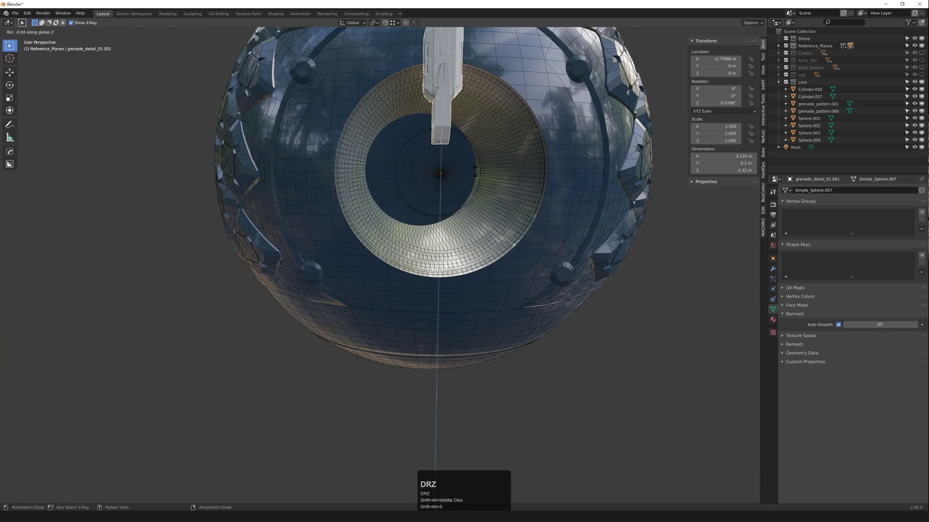
pyautogui.press('x')
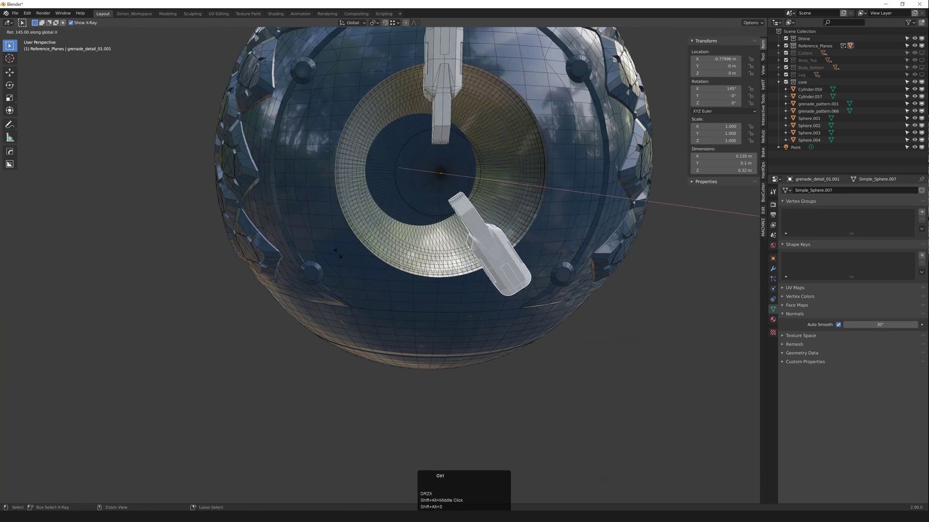
pyautogui.keyDown('ctrl'); pyautogui.click(102, 456); pyautogui.keyUp('ctrl')
pyautogui.write('1')
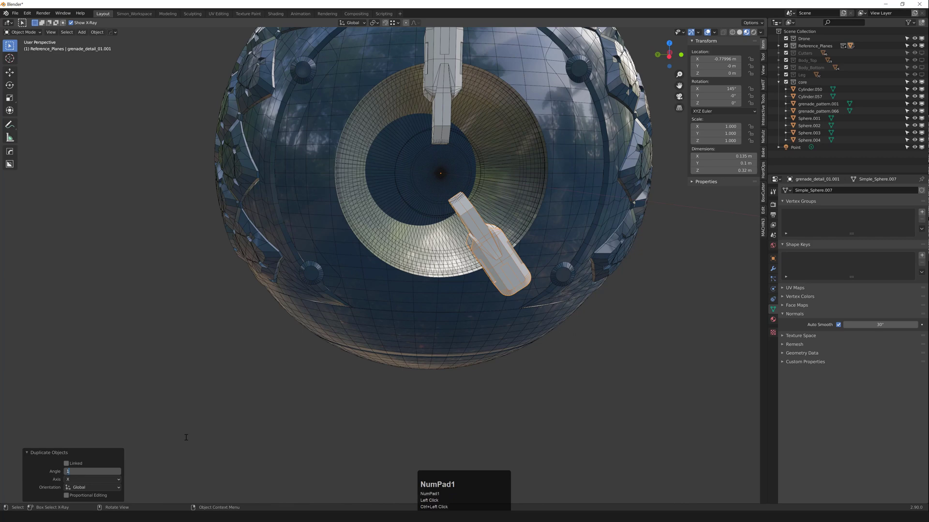
pyautogui.write('30')
pyautogui.press('KP_Enter')
pyautogui.moveTo(439, 272); pyautogui.dragTo(435, 260, button='middle')
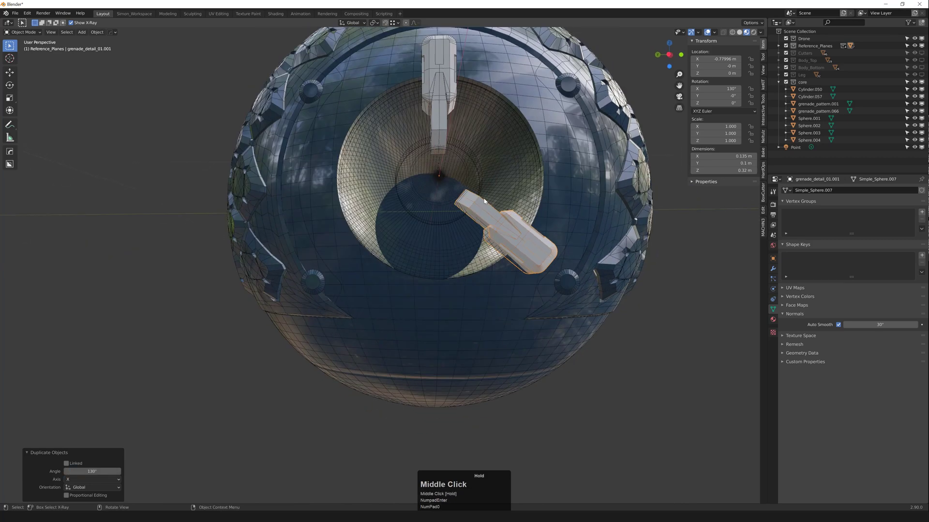
# Step: Duplicate the rotated copy, try 130°, 65° and 90° about X, then delete the lower-left copy
pyautogui.hotkey('shift', 'd')
pyautogui.press('r')
pyautogui.press('z')
pyautogui.press('x')
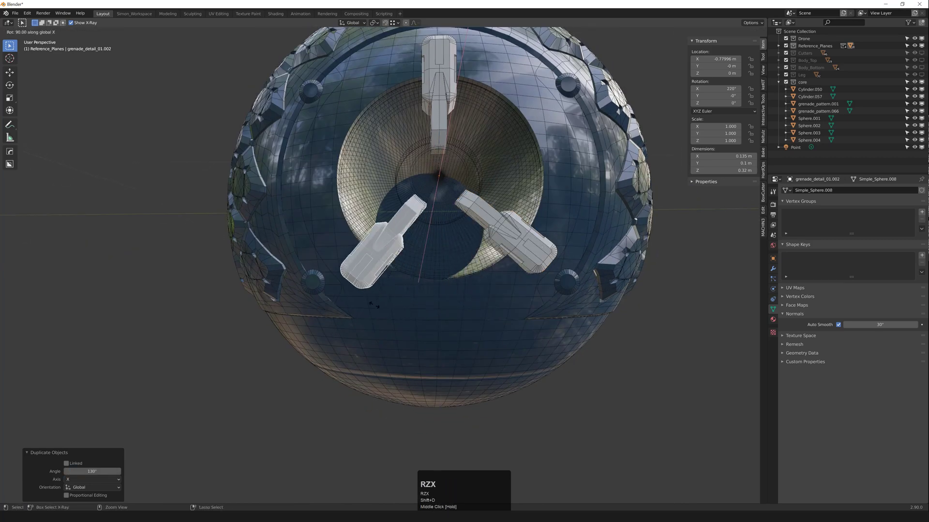
pyautogui.press('ctrl')
pyautogui.keyDown('ctrl'); pyautogui.click(308, 313); pyautogui.keyUp('ctrl')
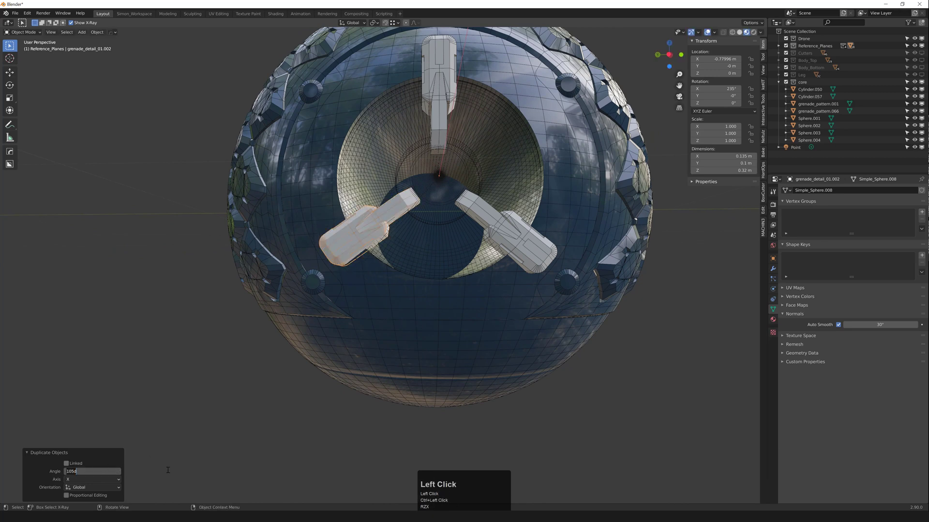
pyautogui.write('130')
pyautogui.press('KP_Enter')
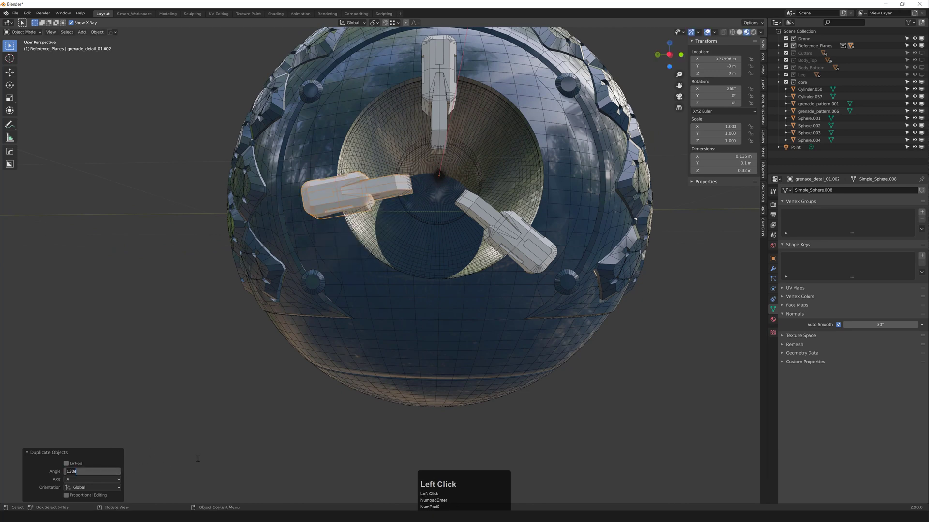
pyautogui.write('65')
pyautogui.press('KP_Enter')
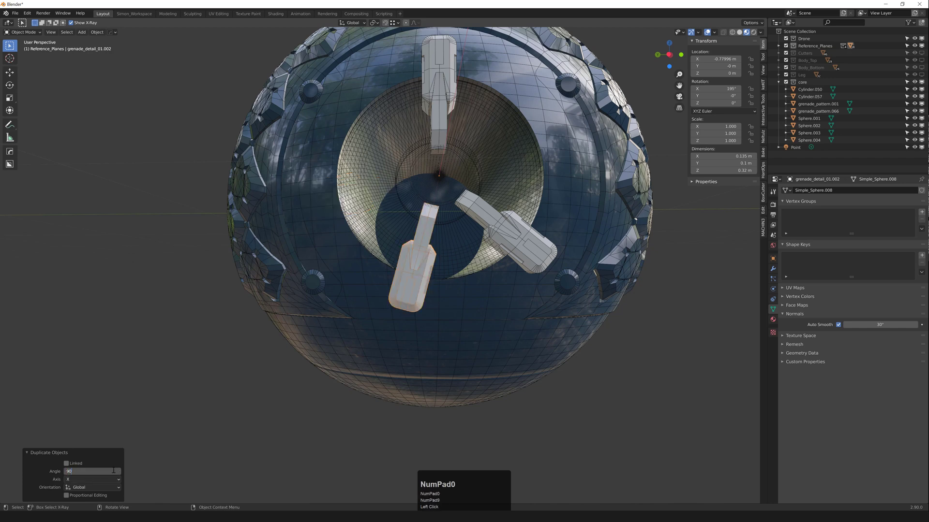
pyautogui.press('KP_Enter')
pyautogui.press('x')
# Step: Duplicate the top blade and rotate it -130° about X as the third blade
pyautogui.click(437, 92)
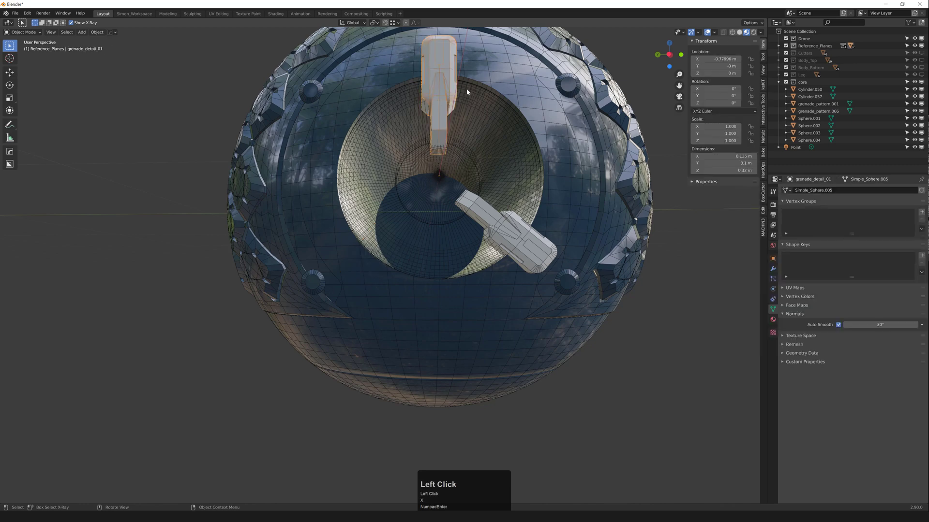
pyautogui.moveTo(466, 89); pyautogui.dragTo(477, 70, button='middle')
pyautogui.hotkey('shift', 'd')
pyautogui.press('r')
pyautogui.press('z')
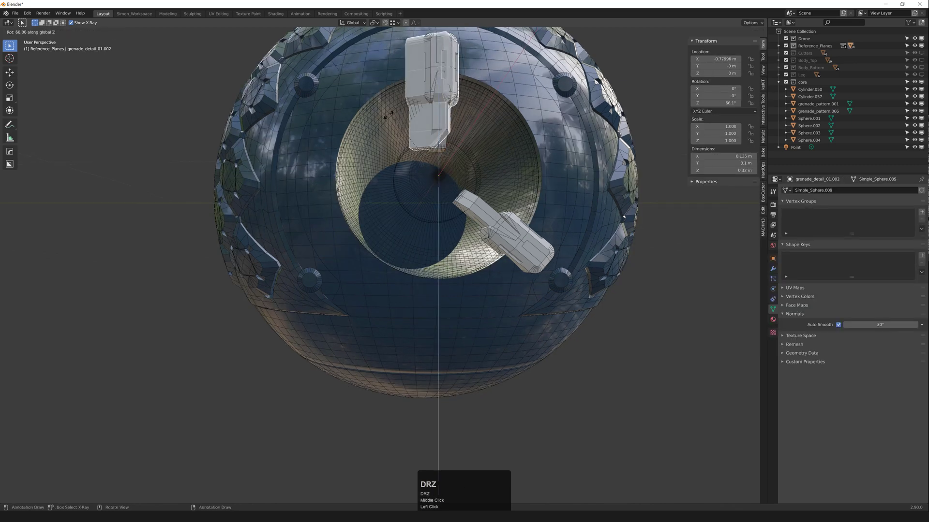
pyautogui.press('x')
pyautogui.keyDown('ctrl'); pyautogui.click(322, 197); pyautogui.keyUp('ctrl')
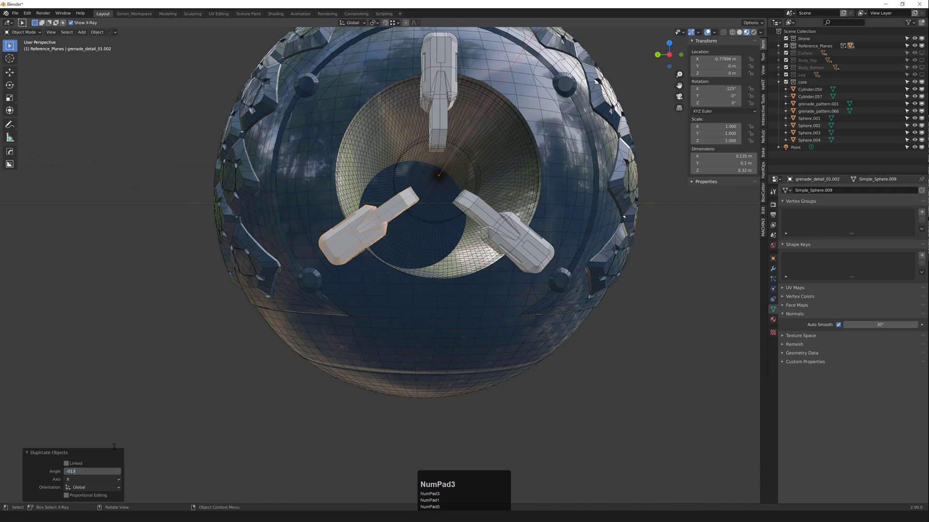
pyautogui.press('Return')
# Step: Inspect the fan by selecting Cylinder.050 and grenade_detail_01, then deselect everything
pyautogui.moveTo(333, 252); pyautogui.dragTo(379, 278, button='middle')
pyautogui.scroll(-3, 387, 261)
pyautogui.click(433, 197)
pyautogui.press('F3')
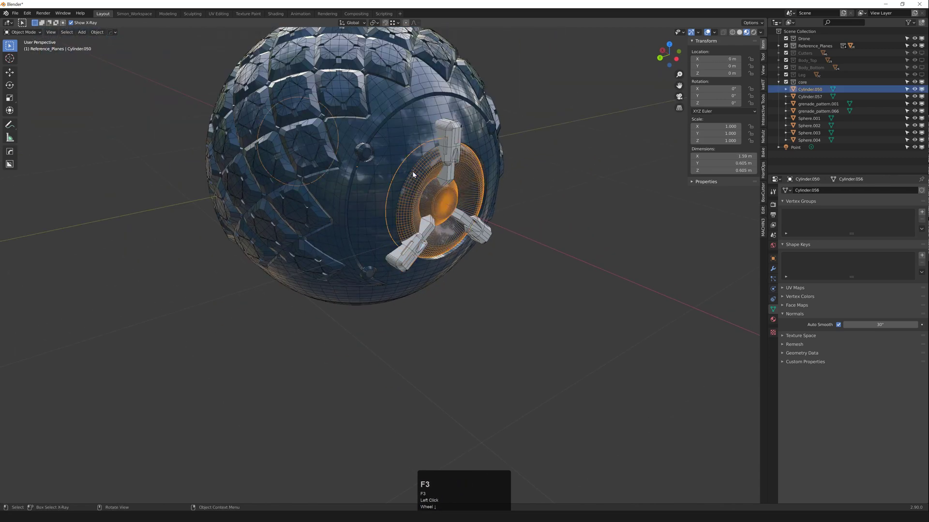
pyautogui.click(444, 154)
pyautogui.moveTo(443, 169); pyautogui.dragTo(414, 174, button='middle')
pyautogui.moveTo(415, 220); pyautogui.dragTo(397, 204, button='middle')
pyautogui.scroll(-1, 396, 208)
pyautogui.click(628, 188)
pyautogui.scroll(-4, 483, 213)
pyautogui.moveTo(483, 212); pyautogui.dragTo(490, 227, button='middle')
# Step: Select the top, lower-left and lower-right blades and isolate them in local view
pyautogui.scroll(4, 490, 228)
pyautogui.moveTo(452, 147); pyautogui.dragTo(446, 141, button='middle')
pyautogui.click(446, 142)
pyautogui.click(437, 149)
pyautogui.keyDown('shift'); pyautogui.click(465, 242); pyautogui.keyUp('shift')
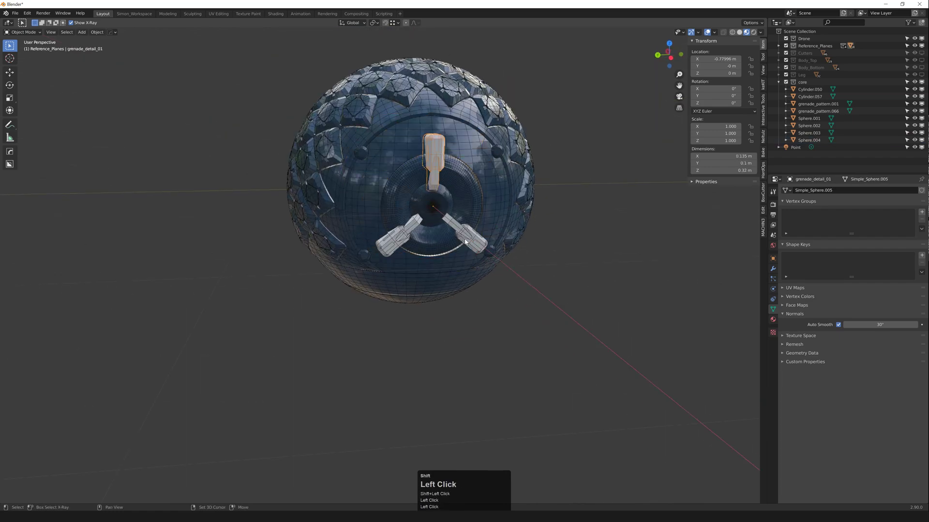
pyautogui.moveTo(404, 235); pyautogui.dragTo(413, 198, button='middle')
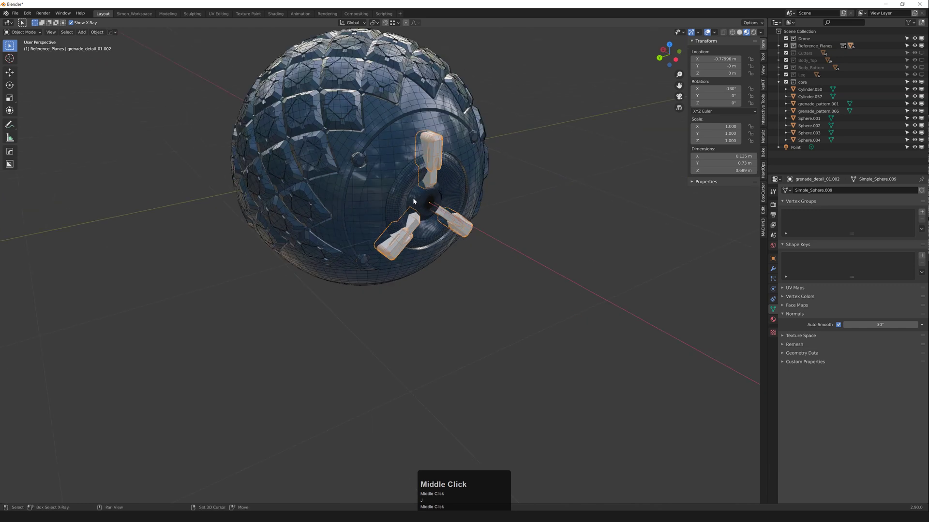
pyautogui.press('KP_Divide')
# Step: Select the blades' open edge loop in Edit Mode and fill the ends with faces
pyautogui.press('Tab')
pyautogui.press('2')
pyautogui.keyDown('alt'); pyautogui.click(336, 154); pyautogui.keyUp('alt')
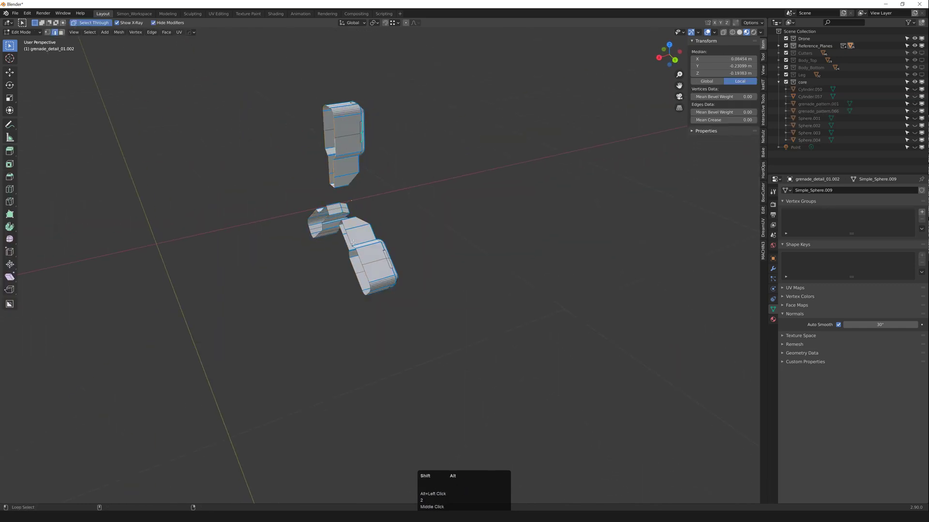
pyautogui.press('z')
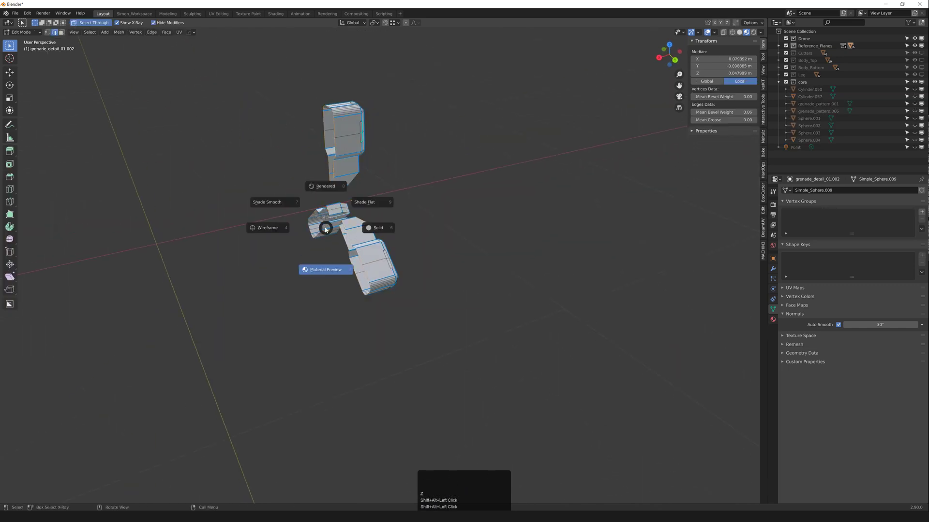
pyautogui.click(324, 225)
pyautogui.hotkey('ctrl', 'z')
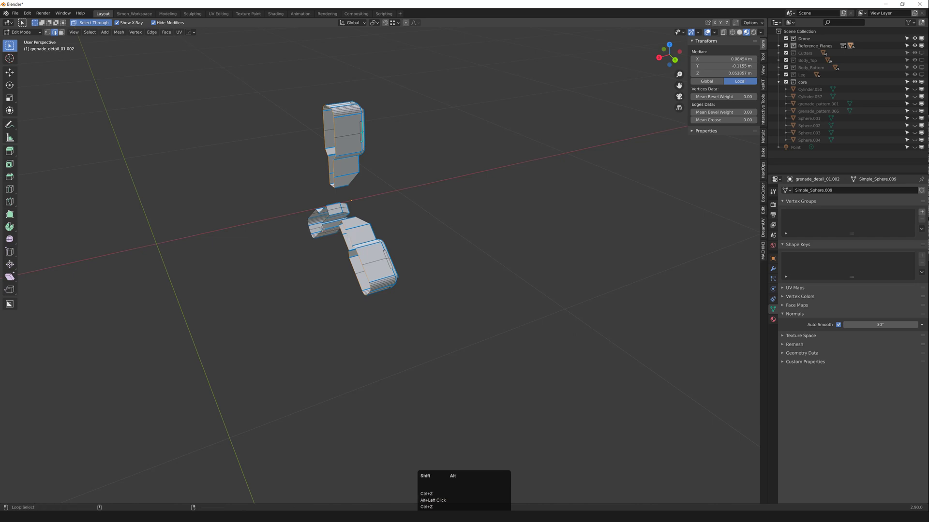
pyautogui.rightClick(335, 230)
pyautogui.press('n')
pyautogui.moveTo(374, 217); pyautogui.dragTo(373, 221, button='middle')
# Step: Separate the selection into a new object and select all its faces
pyautogui.press('p')
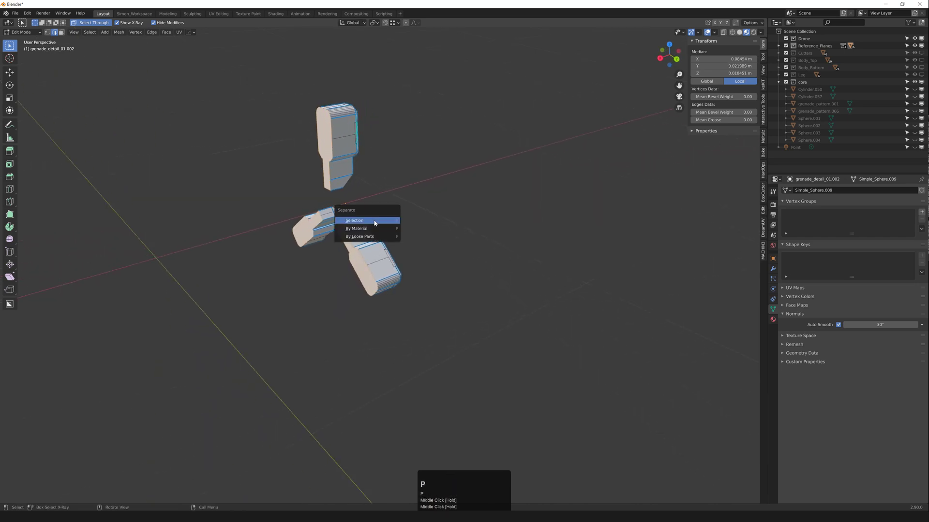
pyautogui.click(374, 221)
pyautogui.click(323, 123)
pyautogui.press('3')
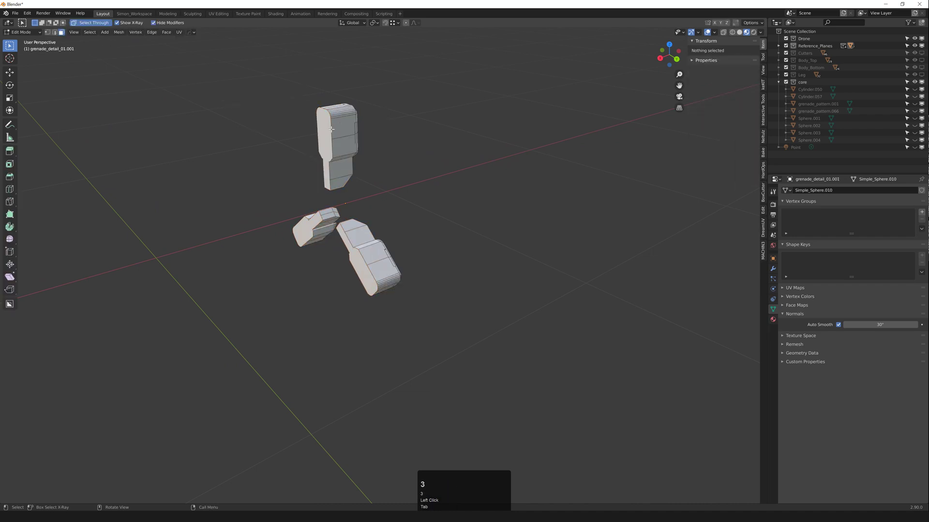
pyautogui.press('3')
pyautogui.press('a')
# Step: Extrude the end faces 0.33 m longer along X
pyautogui.press('e')
pyautogui.middleClick(290, 170)
pyautogui.click(232, 185)
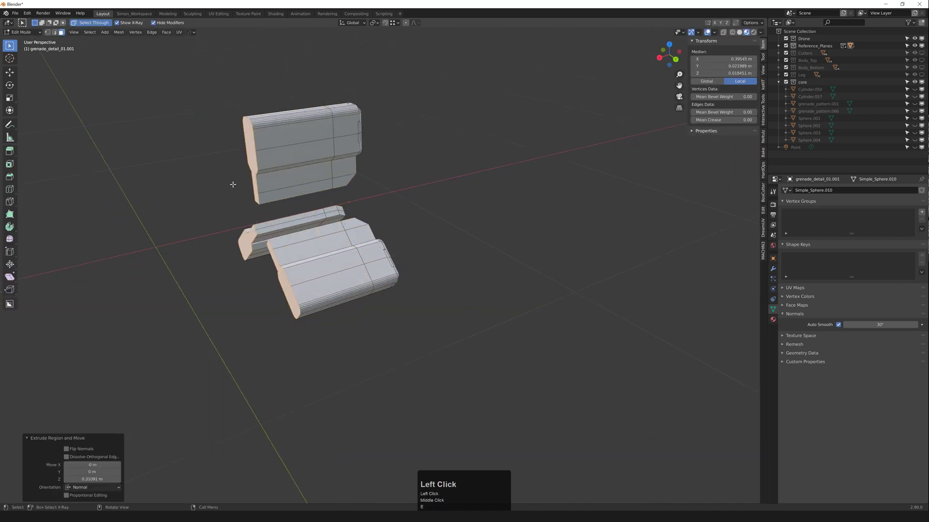
pyautogui.moveTo(300, 178); pyautogui.dragTo(270, 174, button='middle')
pyautogui.press('Tab')
# Step: Move the separated handles object to the right
pyautogui.moveTo(301, 141); pyautogui.dragTo(291, 137, button='middle')
pyautogui.press('g')
pyautogui.middleClick(320, 141)
pyautogui.click(356, 147)
pyautogui.moveTo(354, 147); pyautogui.dragTo(332, 149, button='middle')
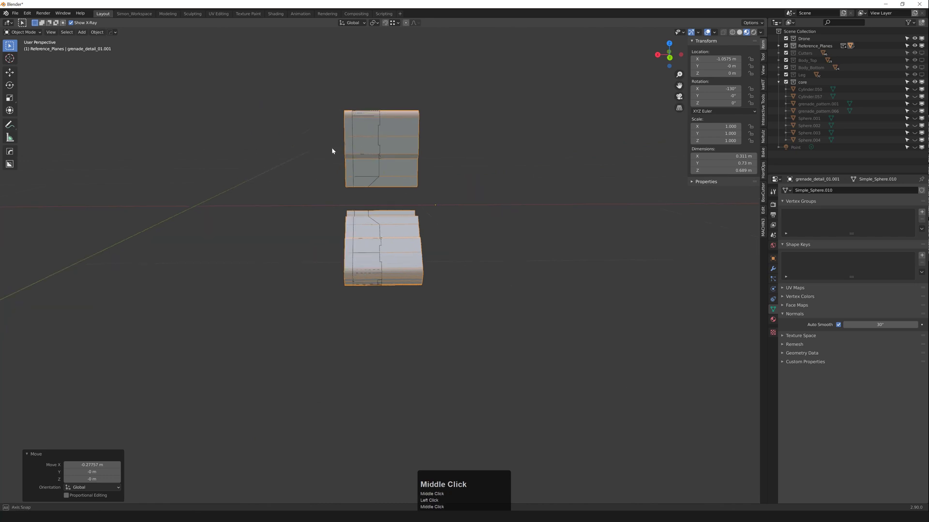
pyautogui.scroll(4, 334, 142)
# Step: Reposition the handles object along X so it sits on the sphere's side
pyautogui.press('1')
pyautogui.click(356, 142)
pyautogui.press('Tab')
pyautogui.press('g')
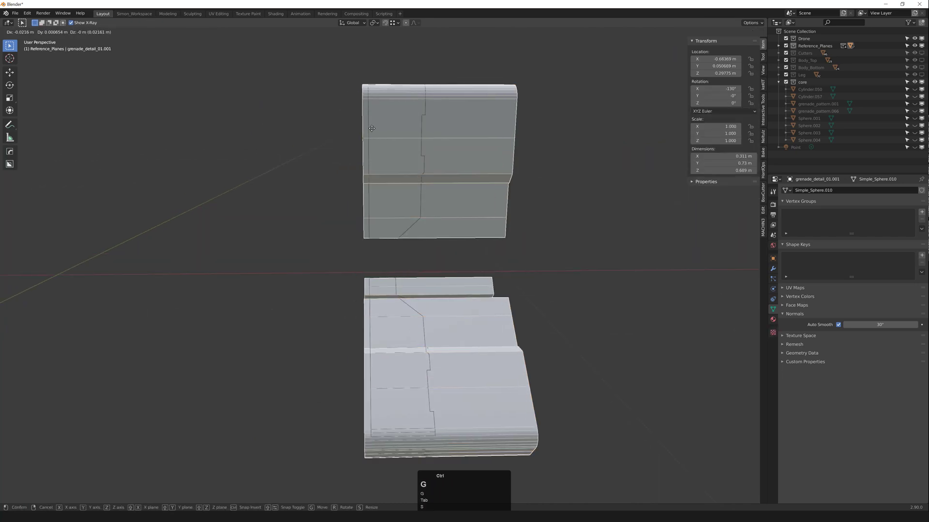
pyautogui.middleClick(371, 128)
pyautogui.click(370, 126)
pyautogui.hotkey('ctrl', 'z')
pyautogui.press('g')
pyautogui.middleClick(370, 140)
pyautogui.click(384, 138)
pyautogui.moveTo(385, 138); pyautogui.dragTo(358, 125, button='middle')
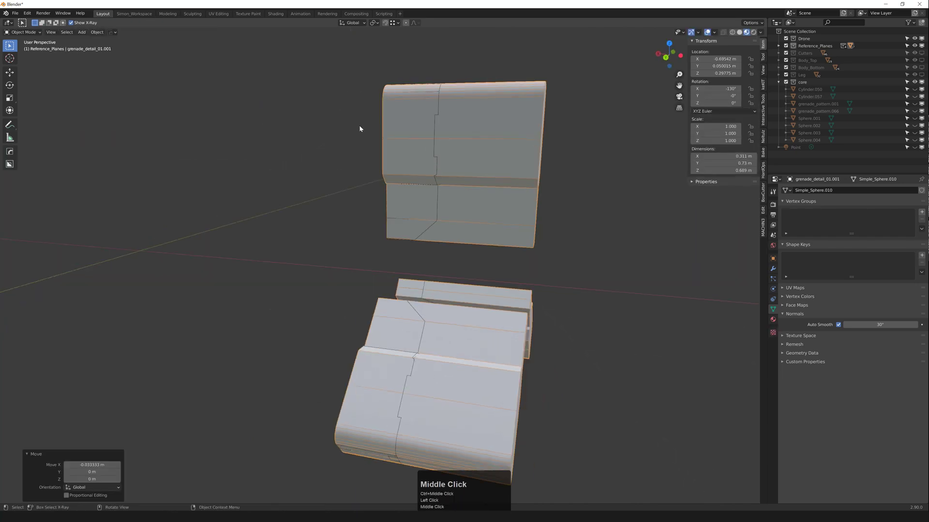
pyautogui.scroll(-5, 359, 124)
# Step: Unhide all objects and orbit around the drone body
pyautogui.hotkey('alt', 'h')
pyautogui.keyDown('alt'); pyautogui.middleClick(485, 172); pyautogui.keyUp('alt')
pyautogui.moveTo(485, 171); pyautogui.dragTo(384, 136, button='middle')
pyautogui.scroll(-5, 383, 136)
pyautogui.scroll(5, 408, 172)
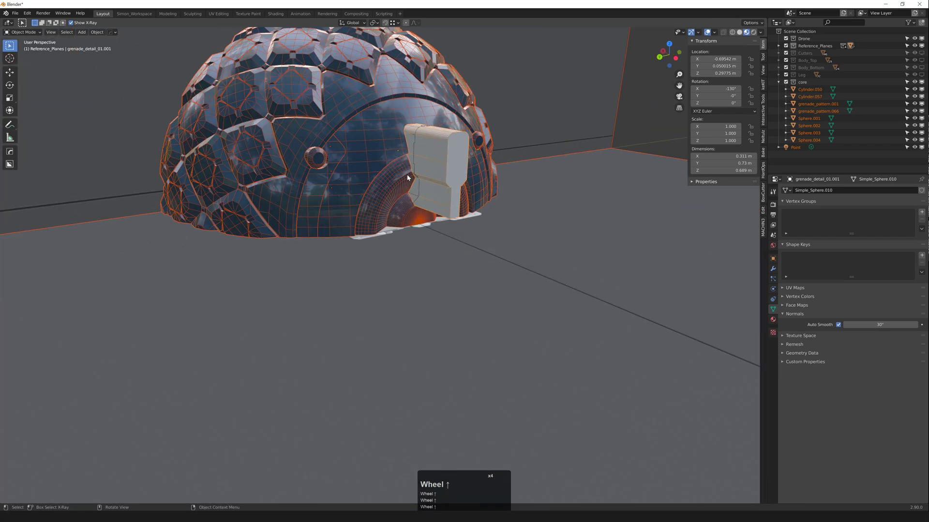
# Step: Isolate Cylinder.050, Sphere.004 and the handles object by hiding everything else
pyautogui.click(406, 176)
pyautogui.click(395, 150)
pyautogui.click(396, 150)
pyautogui.moveTo(405, 176); pyautogui.dragTo(401, 205, button='middle')
pyautogui.keyDown('shift'); pyautogui.click(395, 149); pyautogui.keyUp('shift')
pyautogui.keyDown('shift'); pyautogui.click(437, 154); pyautogui.keyUp('shift')
pyautogui.hotkey('shift', 'h')
pyautogui.scroll(-2, 440, 179)
pyautogui.click(503, 195)
pyautogui.scroll(2, 420, 192)
# Step: Separate the inner ring's linked faces from Cylinder.050 into Cylinder.049
pyautogui.click(400, 208)
pyautogui.press('3')
pyautogui.click(406, 214)
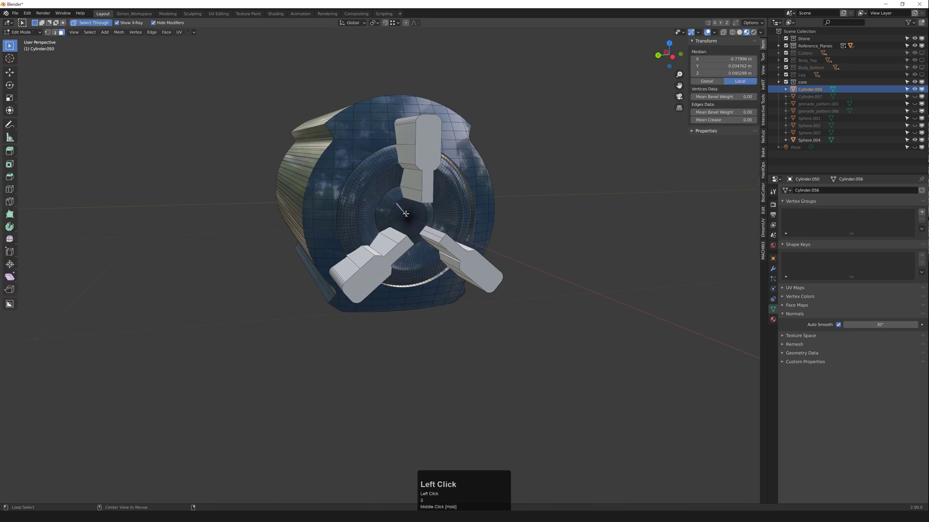
pyautogui.press('l')
pyautogui.scroll(1, 406, 213)
pyautogui.press('p')
pyautogui.click(405, 215)
pyautogui.press('Tab')
# Step: Duplicate the fin pieces in place to serve as a second cutter
pyautogui.click(378, 178)
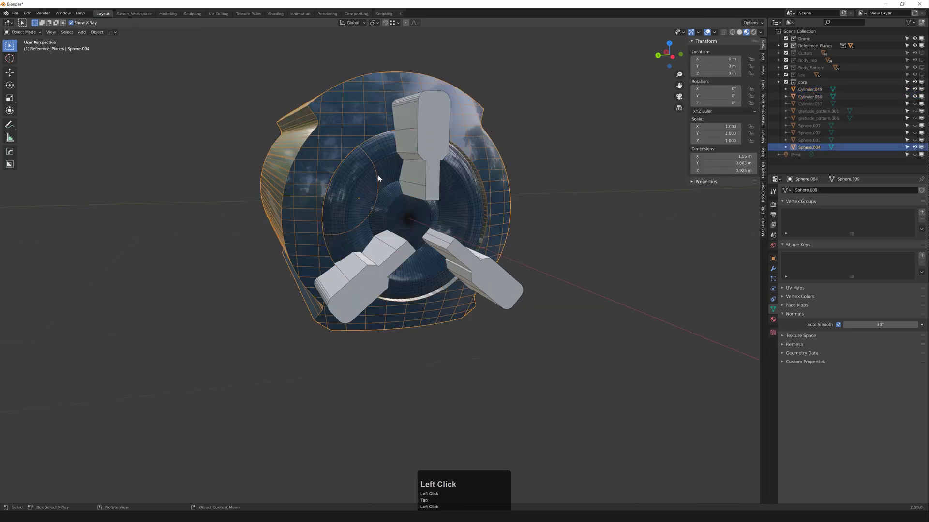
pyautogui.click(419, 130)
pyautogui.moveTo(420, 130); pyautogui.dragTo(428, 171, button='middle')
pyautogui.hotkey('shift', 'd')
pyautogui.rightClick(428, 171)
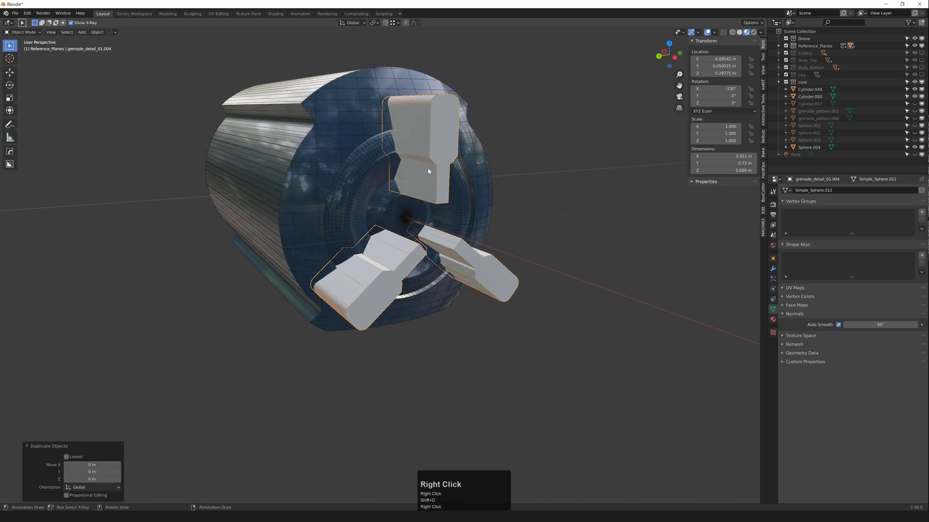
pyautogui.click(513, 165)
# Step: Boolean-difference the fins out of Cylinder.050 and Cylinder.049
pyautogui.click(380, 97)
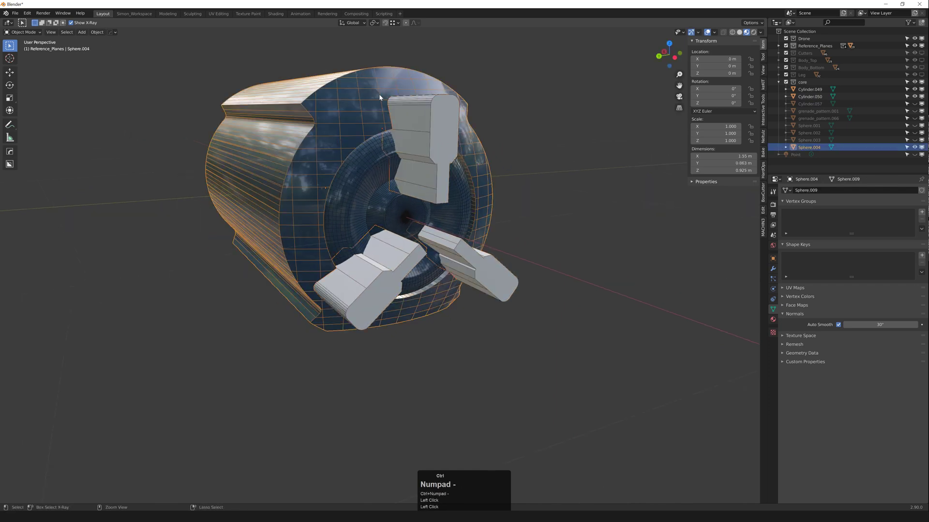
pyautogui.click(367, 158)
pyautogui.keyDown('shift'); pyautogui.click(364, 155); pyautogui.keyUp('shift')
pyautogui.press('ctrl+KP_Subtract')
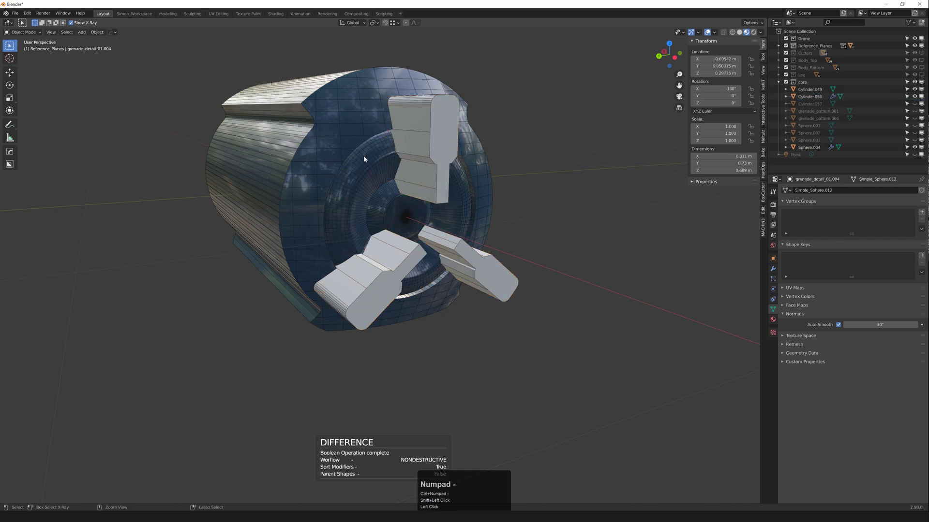
pyautogui.click(431, 184)
pyautogui.keyDown('shift'); pyautogui.click(371, 219); pyautogui.keyUp('shift')
pyautogui.press('ctrl+KP_Subtract')
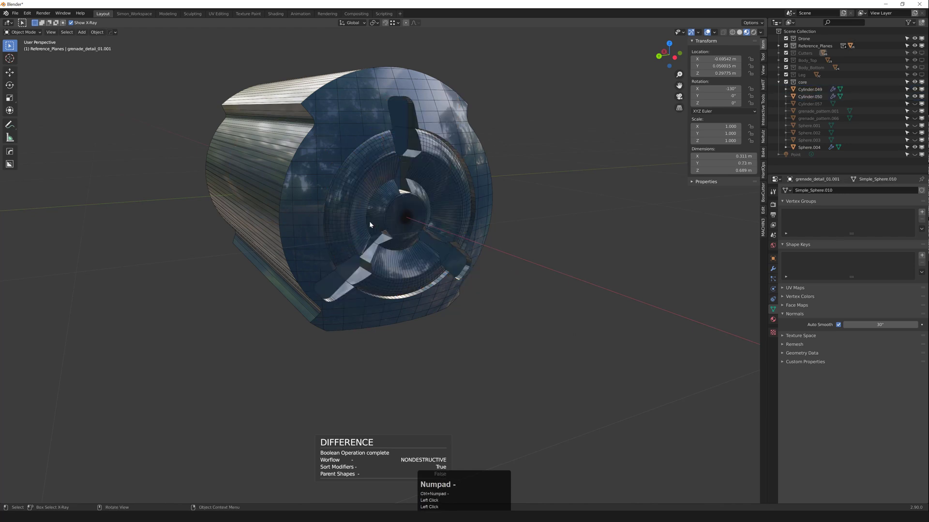
# Step: Check the three cut slots, selecting Cylinder.050 and then Sphere.004
pyautogui.moveTo(370, 221); pyautogui.dragTo(446, 200, button='middle')
pyautogui.click(444, 156)
pyautogui.scroll(-2, 421, 149)
pyautogui.scroll(3, 434, 143)
pyautogui.scroll(-1, 440, 149)
pyautogui.scroll(2, 439, 150)
pyautogui.scroll(3, 438, 175)
pyautogui.scroll(-3, 446, 198)
pyautogui.click(446, 137)
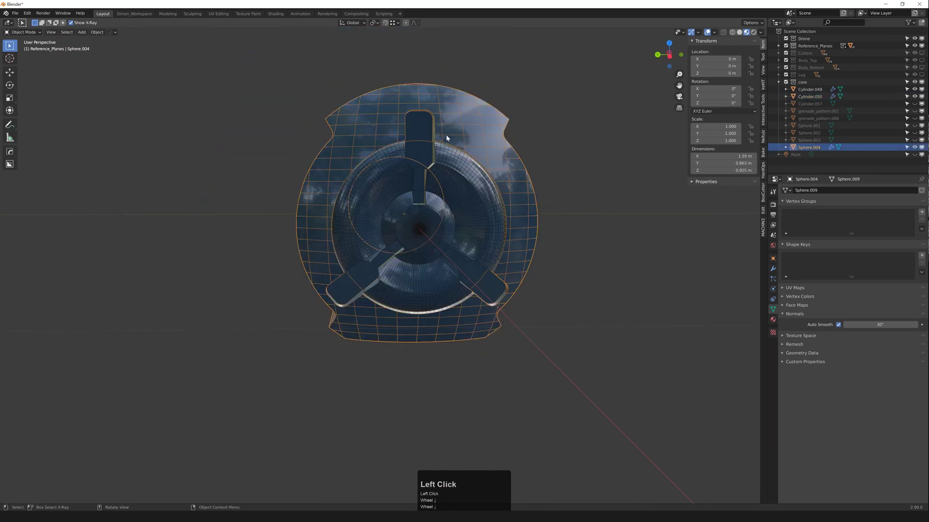
# Step: Apply the pending modifiers on the body and Cylinder.050, plus Cylinder.049's boolean cut
pyautogui.moveTo(446, 138); pyautogui.dragTo(443, 134, button='middle')
pyautogui.press('q')
pyautogui.moveTo(445, 133)
pyautogui.click(452, 172)
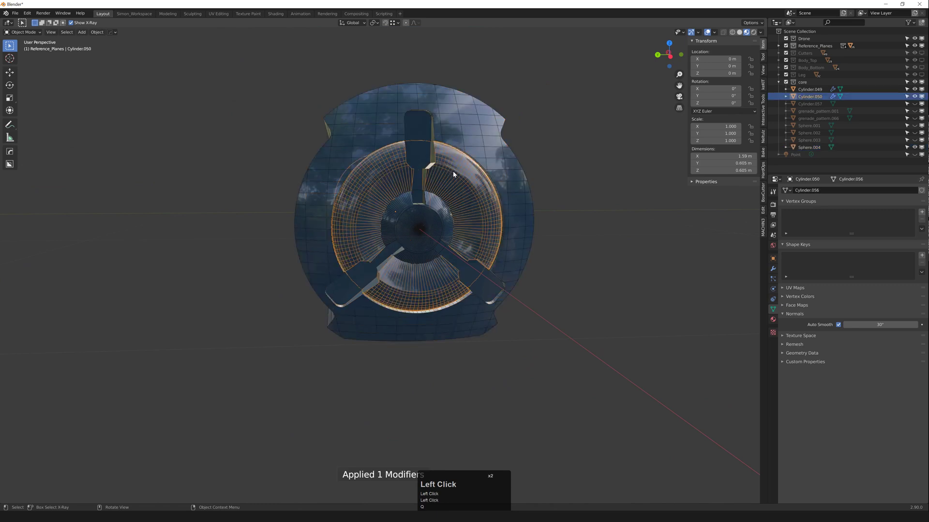
pyautogui.press('q')
pyautogui.moveTo(448, 171)
pyautogui.click(508, 228)
pyautogui.click(425, 215)
pyautogui.press('q')
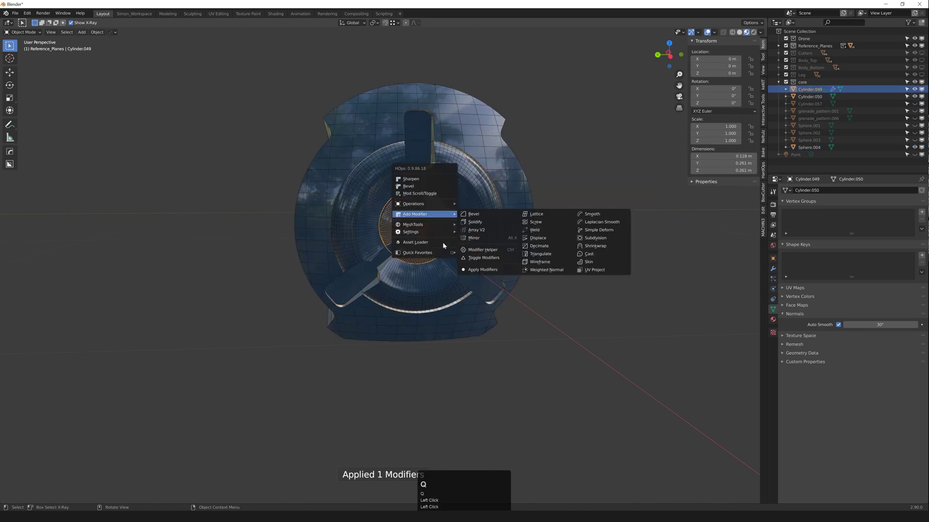
pyautogui.moveTo(436, 214)
pyautogui.click(484, 269)
# Step: Mirror the cylinder across X with HardOps and apply the mirror
pyautogui.moveTo(471, 266); pyautogui.dragTo(442, 240, button='middle')
pyautogui.hotkey('alt', 'x')
pyautogui.click(431, 235)
pyautogui.press('q')
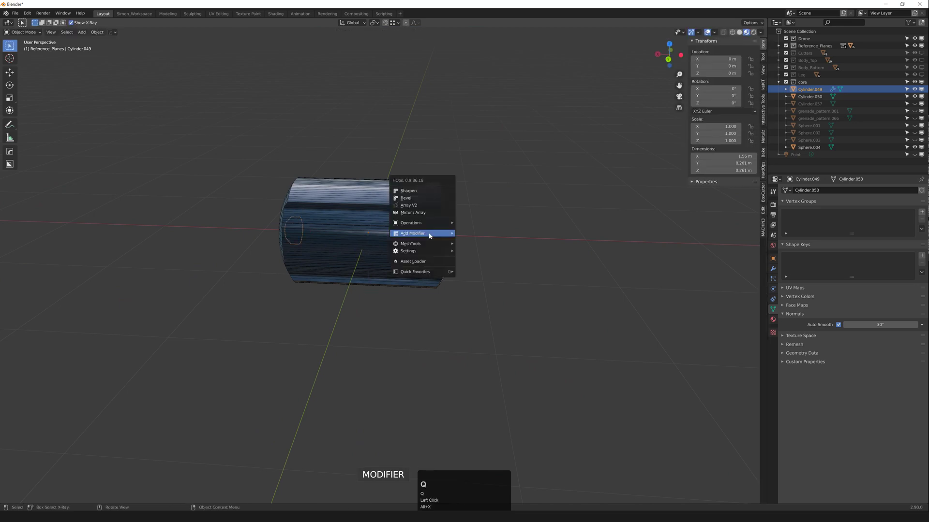
pyautogui.moveTo(429, 234)
pyautogui.click(487, 289)
# Step: Mirror the cylinder again, then remove the extra Hops_Mirror modifier from its stack
pyautogui.click(414, 213)
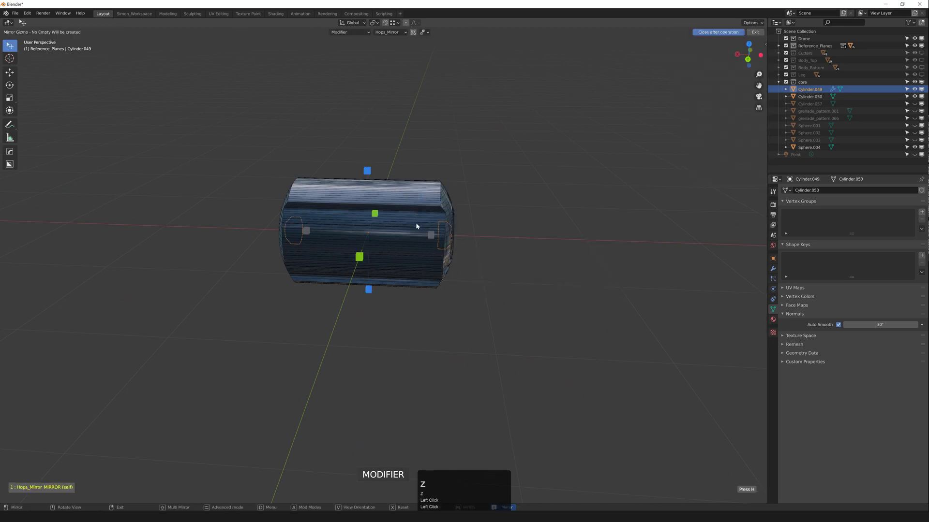
pyautogui.moveTo(417, 226); pyautogui.dragTo(468, 246, button='middle')
pyautogui.scroll(2, 420, 233)
pyautogui.press('x')
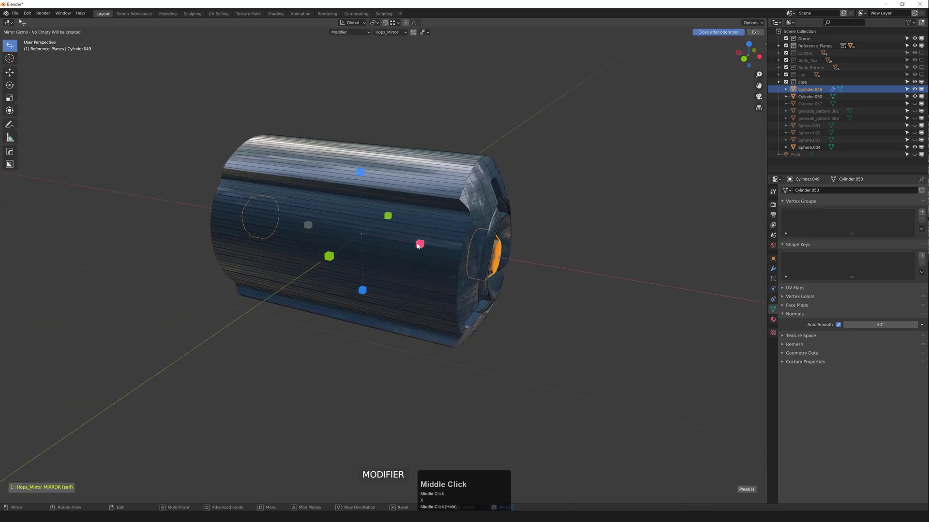
pyautogui.click(419, 244)
pyautogui.press('q')
pyautogui.moveTo(438, 249); pyautogui.dragTo(373, 255, button='middle')
pyautogui.scroll(3, 386, 254)
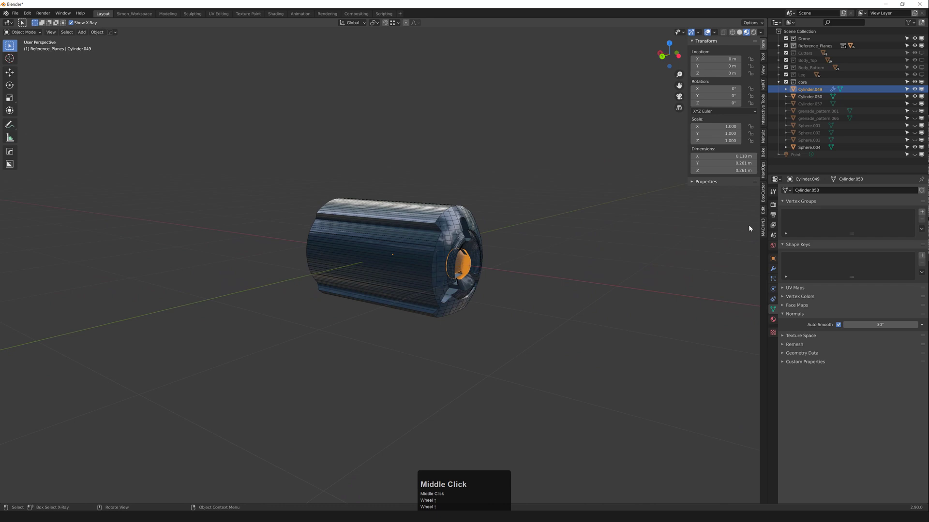
pyautogui.click(773, 269)
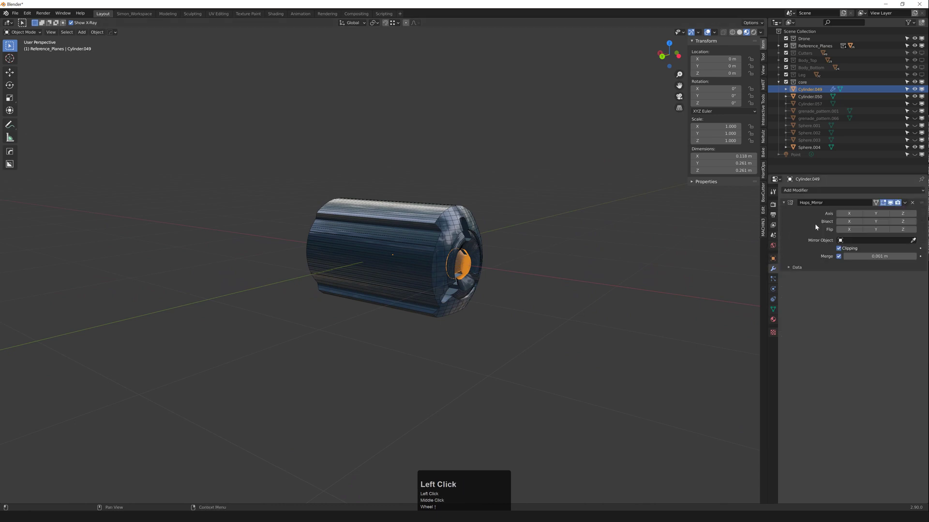
pyautogui.click(911, 203)
# Step: Select Cylinder.050 among the core pieces, briefly checking its mesh and Sphere.004
pyautogui.moveTo(571, 239); pyautogui.dragTo(632, 232, button='middle')
pyautogui.scroll(1, 631, 233)
pyautogui.click(287, 272)
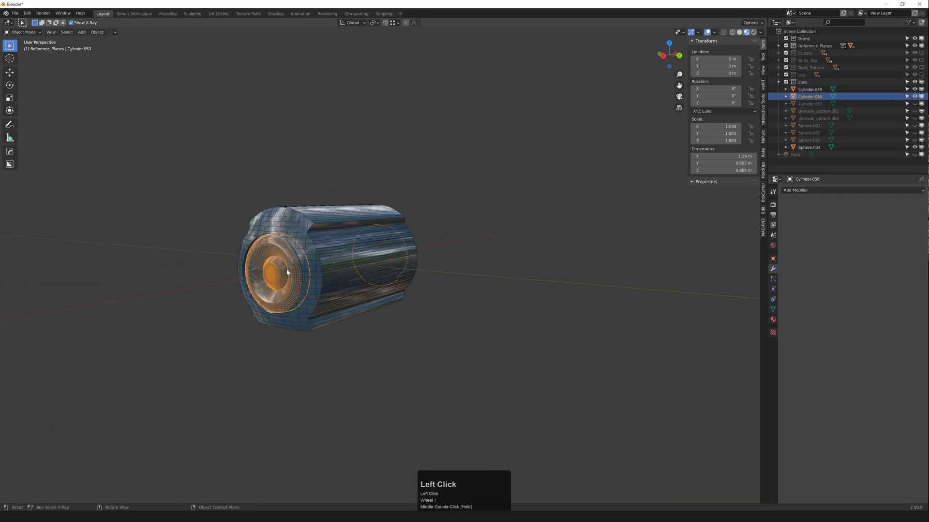
pyautogui.press('3')
pyautogui.press('Tab')
pyautogui.click(308, 262)
pyautogui.moveTo(304, 262); pyautogui.dragTo(210, 252, button='middle')
pyautogui.click(273, 262)
# Step: Delete the faces on Cylinder.050's left end in wireframe, then return to material preview
pyautogui.press('Tab')
pyautogui.moveTo(236, 171); pyautogui.dragTo(367, 362)
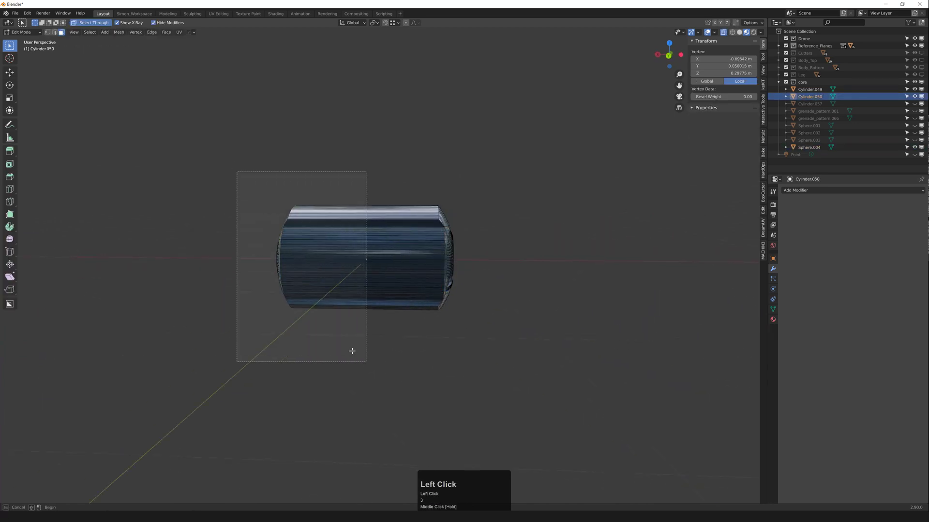
pyautogui.moveTo(278, 305); pyautogui.dragTo(322, 295, button='middle')
pyautogui.hotkey('shift', 'z')
pyautogui.press('x')
pyautogui.press('Tab')
pyautogui.moveTo(399, 263); pyautogui.dragTo(337, 258, button='middle')
pyautogui.press('z')
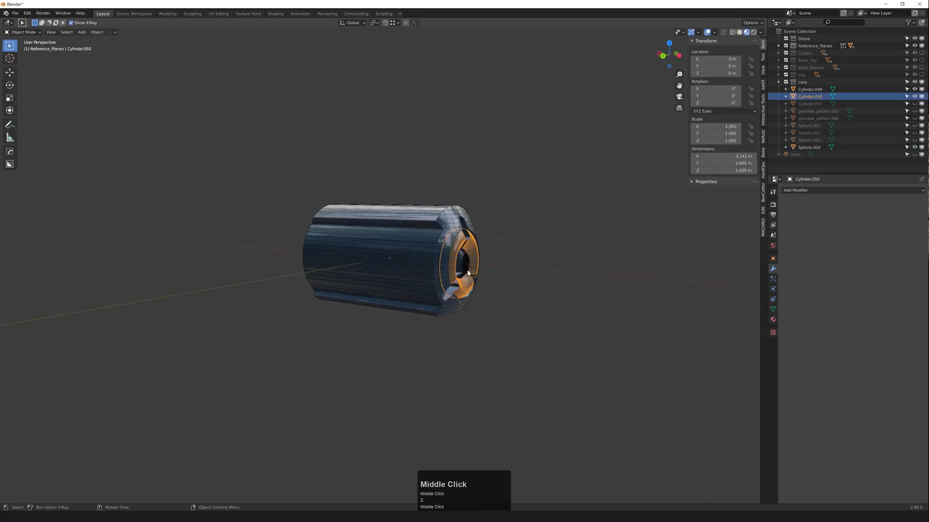
# Step: Mirror Cylinder.049 along X with Alt+X and apply it from the Q menu
pyautogui.click(459, 261)
pyautogui.click(460, 261)
pyautogui.moveTo(459, 261); pyautogui.dragTo(491, 273, button='middle')
pyautogui.scroll(2, 427, 269)
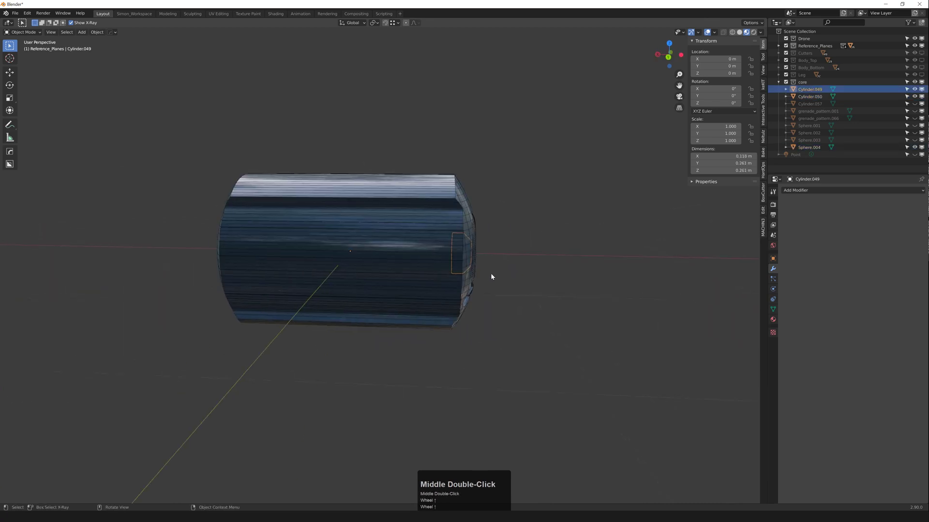
pyautogui.hotkey('alt', 'x')
pyautogui.click(413, 252)
pyautogui.press('q')
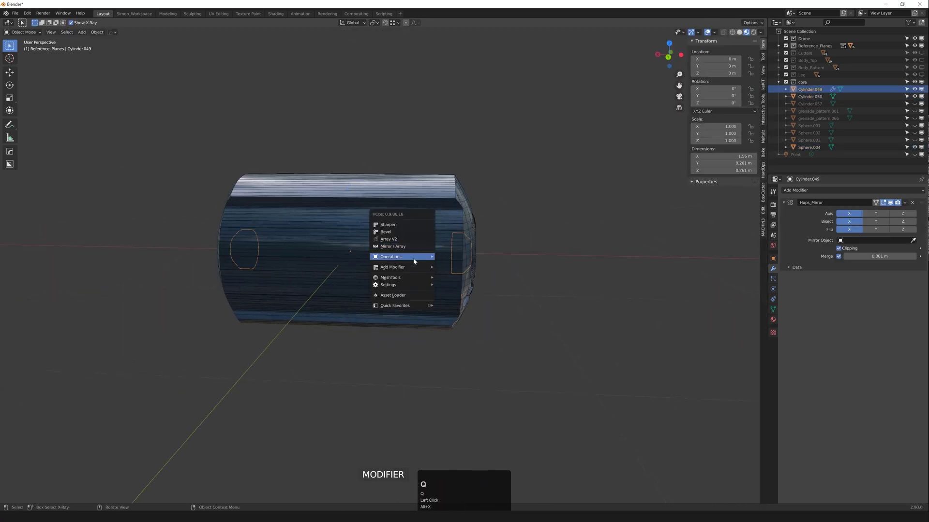
pyautogui.moveTo(435, 270)
pyautogui.click(439, 283)
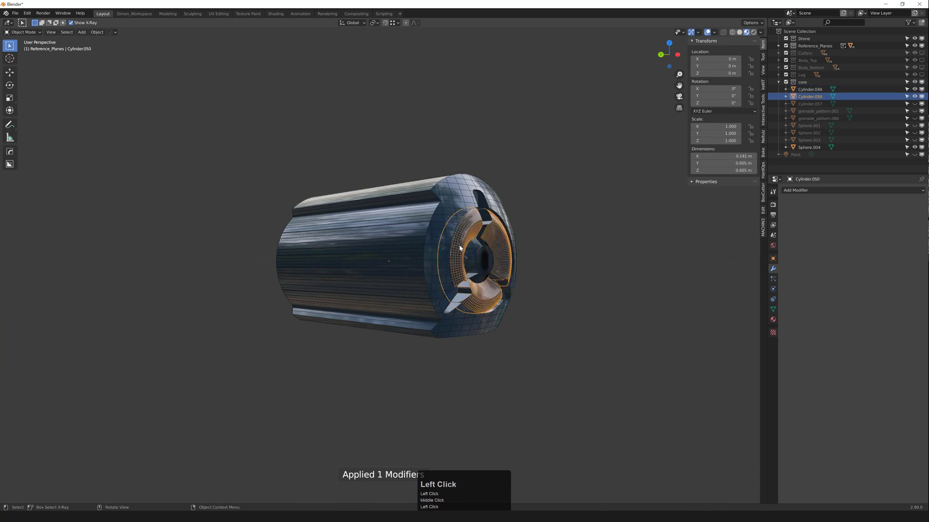
# Step: Mirror Cylinder.050 along X and apply the mirror to its mesh
pyautogui.moveTo(440, 284); pyautogui.dragTo(491, 254, button='middle')
pyautogui.press('x')
pyautogui.click(416, 251)
pyautogui.moveTo(382, 250); pyautogui.dragTo(489, 257, button='middle')
pyautogui.press('q')
pyautogui.moveTo(317, 231)
pyautogui.click(386, 284)
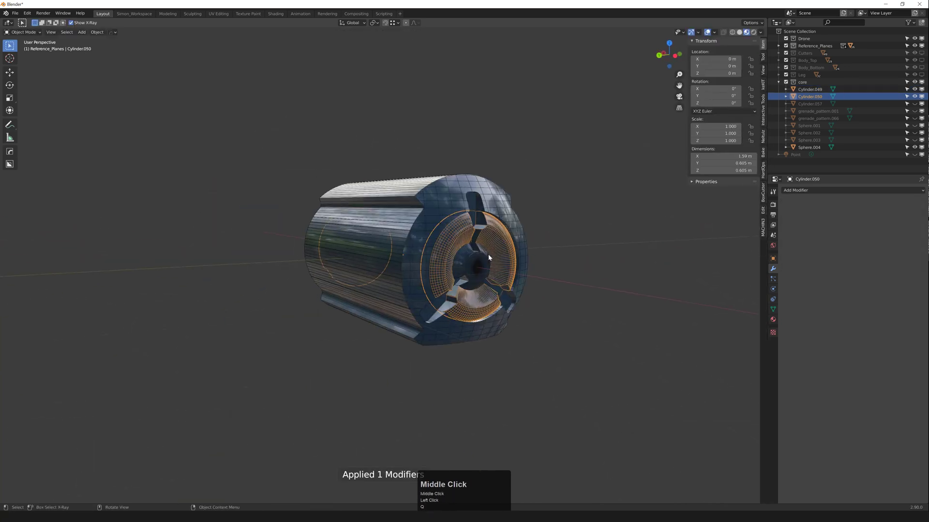
# Step: Mirror Sphere.004 along X, apply the mirror, and deselect it
pyautogui.click(483, 199)
pyautogui.moveTo(484, 198); pyautogui.dragTo(456, 222, button='middle')
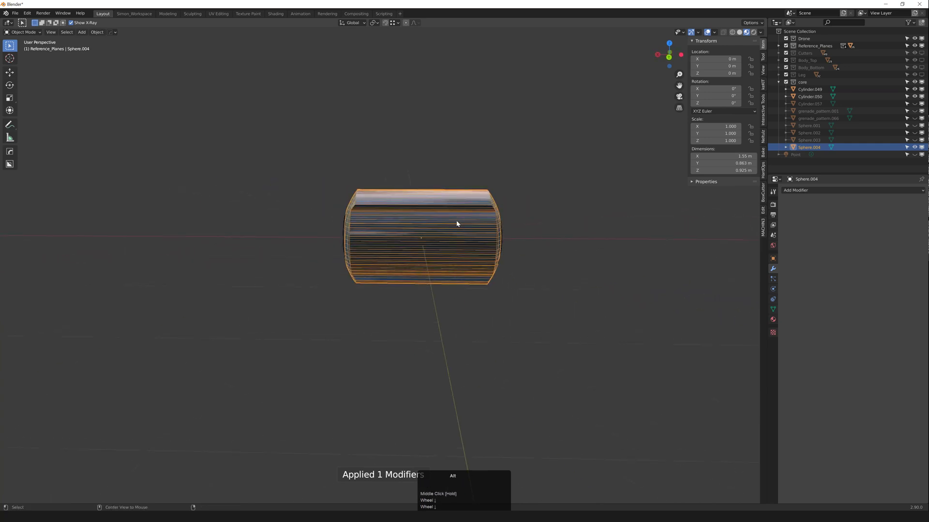
pyautogui.press('x')
pyautogui.click(484, 239)
pyautogui.moveTo(353, 201); pyautogui.dragTo(380, 196, button='middle')
pyautogui.press('q')
pyautogui.moveTo(379, 195)
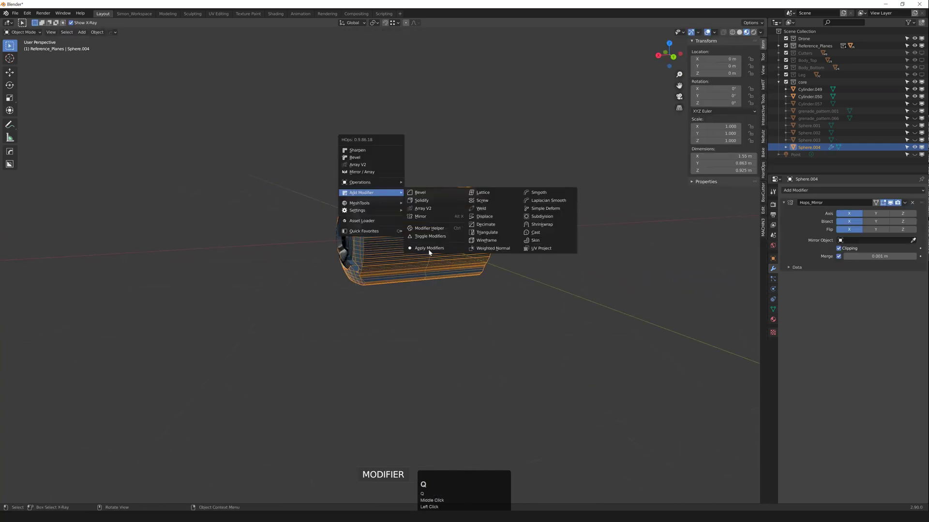
pyautogui.click(429, 248)
pyautogui.moveTo(457, 245)
pyautogui.mouseDown(button='middle')
pyautogui.moveTo(443, 246)
pyautogui.moveTo(479, 220)
pyautogui.moveTo(414, 227)
pyautogui.moveTo(422, 177)
pyautogui.moveTo(439, 250)
pyautogui.mouseUp(button='middle')
pyautogui.click(477, 211)
# Step: Reveal the hidden objects and reference planes, then clear the selection
pyautogui.hotkey('alt', 'h')
pyautogui.scroll(-3, 402, 231)
pyautogui.click(431, 195)
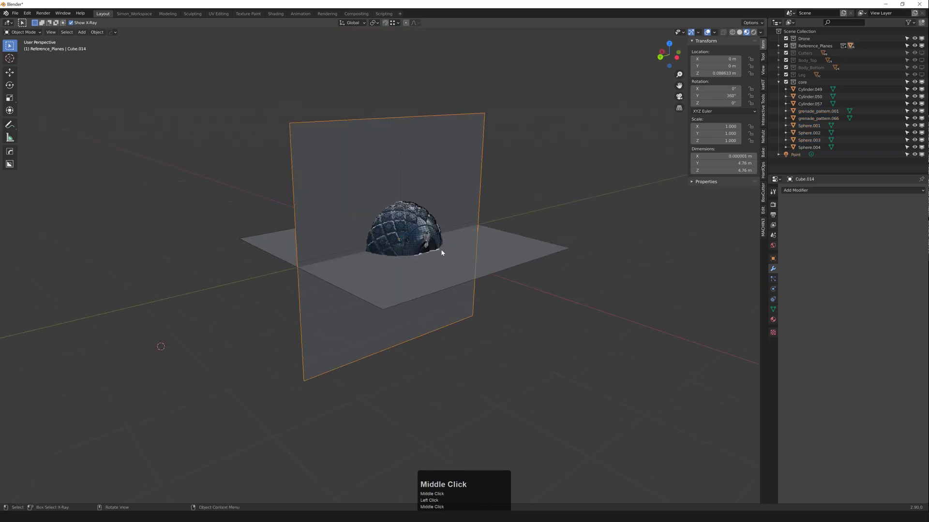
pyautogui.click(474, 266)
pyautogui.scroll(5, 420, 269)
pyautogui.scroll(1, 395, 263)
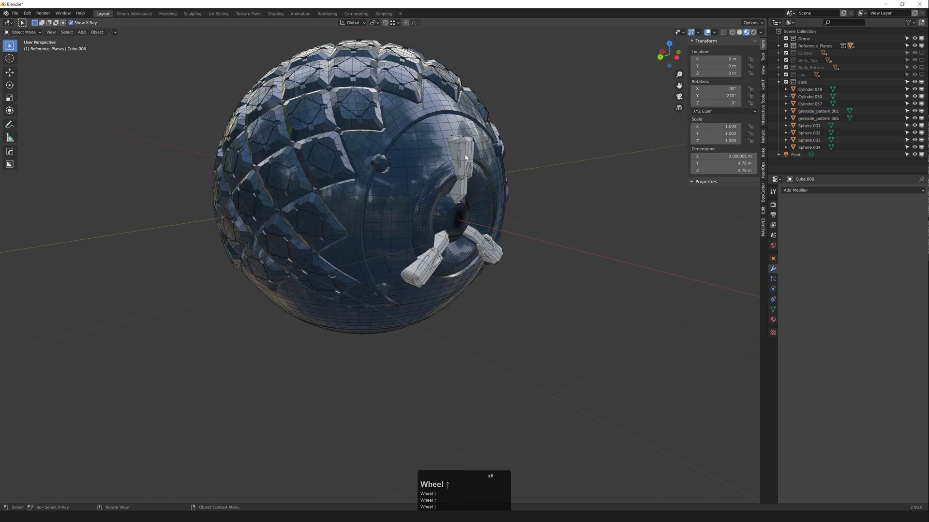
# Step: Apply grenade_detail_01.002's transforms, then mirror it along X and apply the mirror
pyautogui.click(456, 178)
pyautogui.moveTo(457, 180); pyautogui.dragTo(555, 207, button='middle')
pyautogui.hotkey('ctrl', 'a')
pyautogui.click(547, 205)
pyautogui.scroll(-4, 547, 205)
pyautogui.hotkey('alt', 'x')
pyautogui.click(541, 209)
pyautogui.press('q')
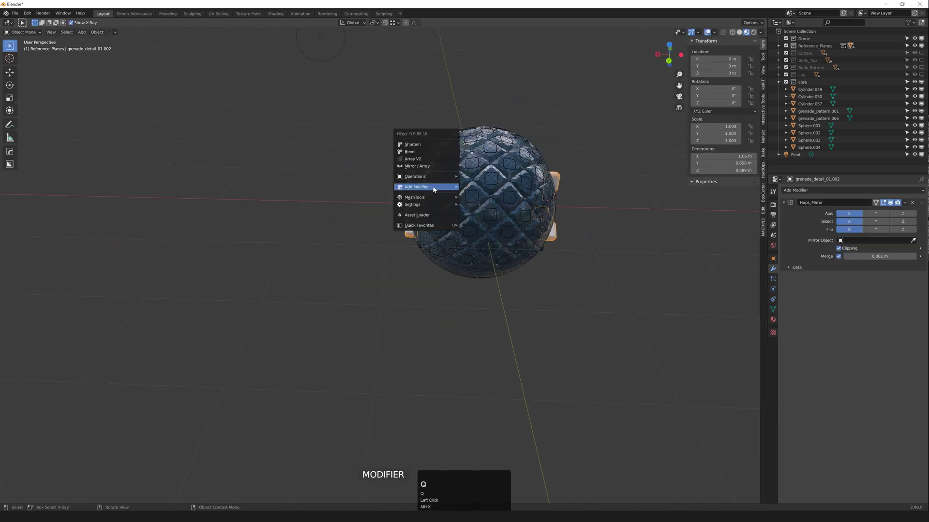
pyautogui.moveTo(433, 187)
pyautogui.click(497, 244)
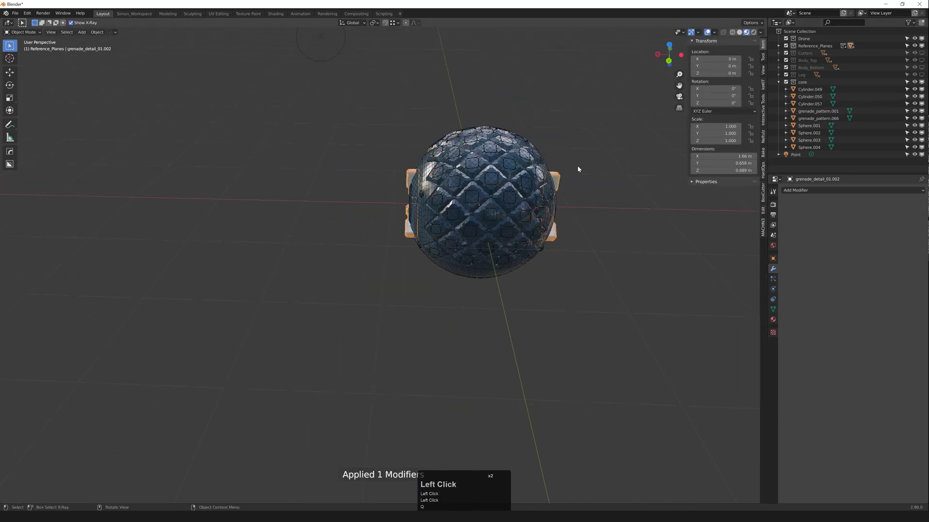
# Step: Select Sphere.004, collapse the core collection, and switch to the Movie Clip Editor
pyautogui.click(553, 187)
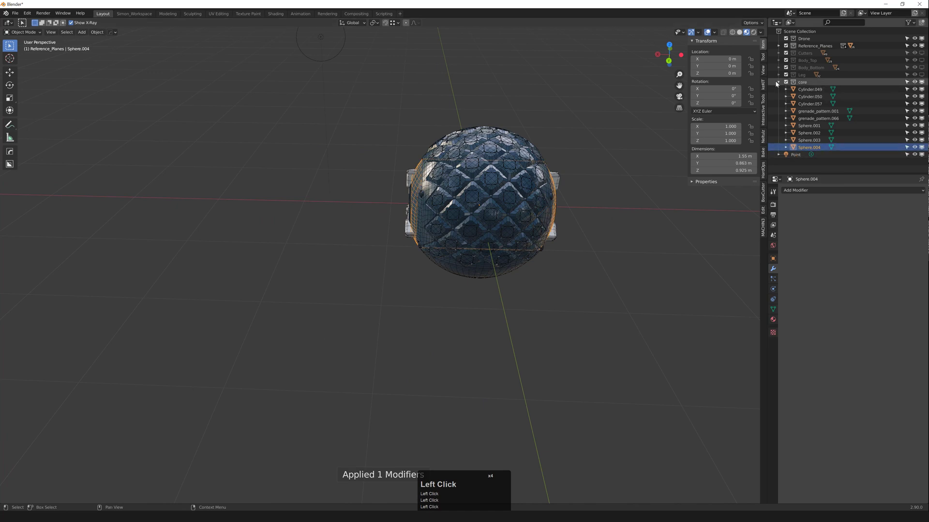
pyautogui.click(778, 83)
pyautogui.hotkey('shift', 'F2')
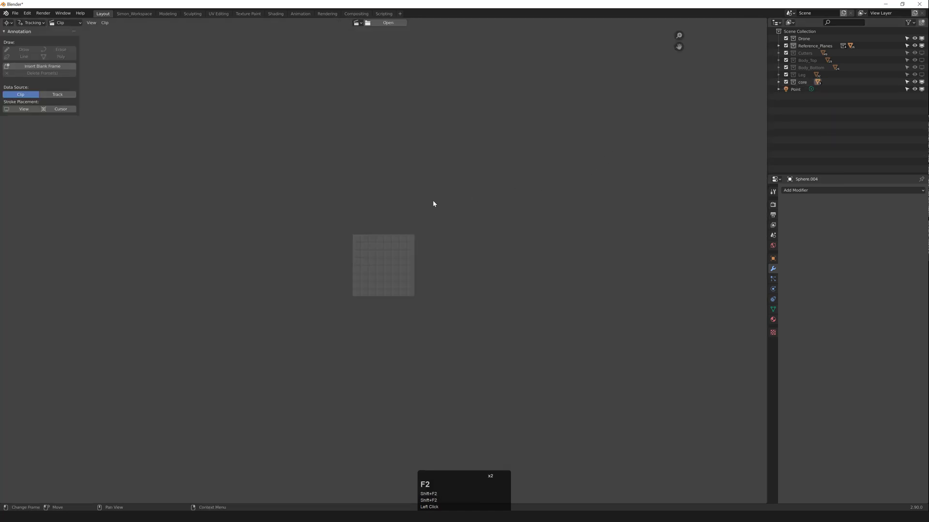
# Step: Restore the 3D View and assign bevel_medium_blue to grenade_detail_01.002 via Material Utilities
pyautogui.press('z')
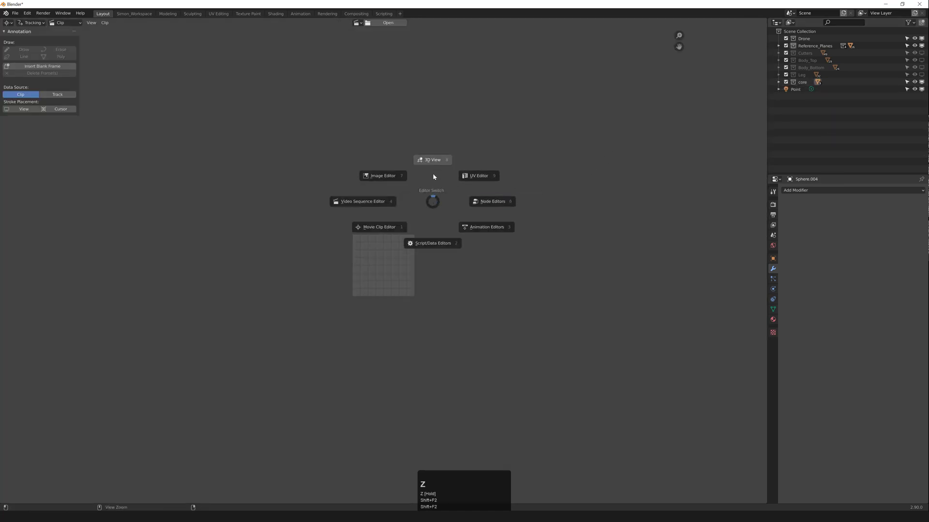
pyautogui.moveTo(435, 172); pyautogui.dragTo(534, 179, button='middle')
pyautogui.click(470, 167)
pyautogui.scroll(2, 470, 166)
pyautogui.click(380, 164)
pyautogui.hotkey('shift', 'q')
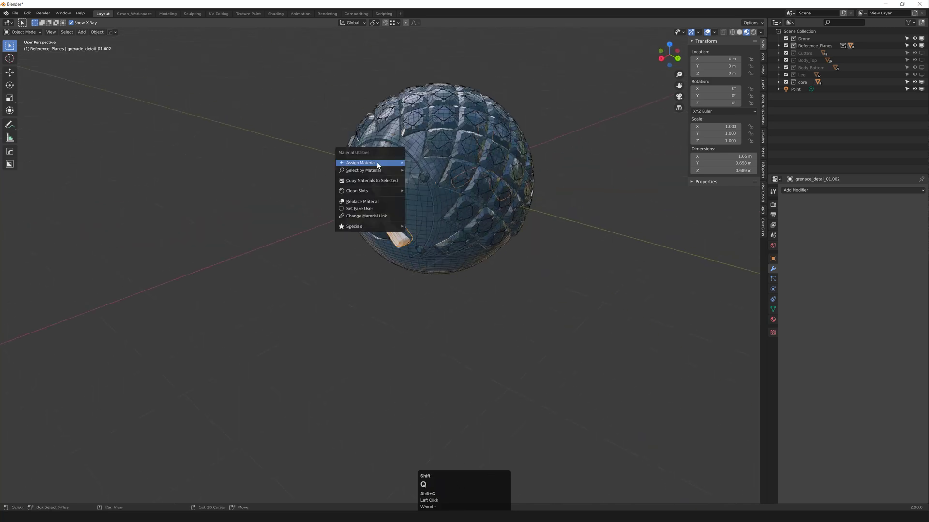
pyautogui.moveTo(380, 163)
pyautogui.click(436, 183)
# Step: Deselect the detail, hide the wireframe overlay, and switch the viewport to rendered shading
pyautogui.click(528, 220)
pyautogui.scroll(-4, 485, 210)
pyautogui.moveTo(528, 220); pyautogui.dragTo(418, 214, button='middle')
pyautogui.press('F4')
pyautogui.scroll(4, 416, 213)
pyautogui.moveTo(338, 214); pyautogui.dragTo(402, 215, button='middle')
pyautogui.scroll(-2, 425, 215)
pyautogui.moveTo(479, 215); pyautogui.dragTo(439, 207, button='middle')
pyautogui.press('z')
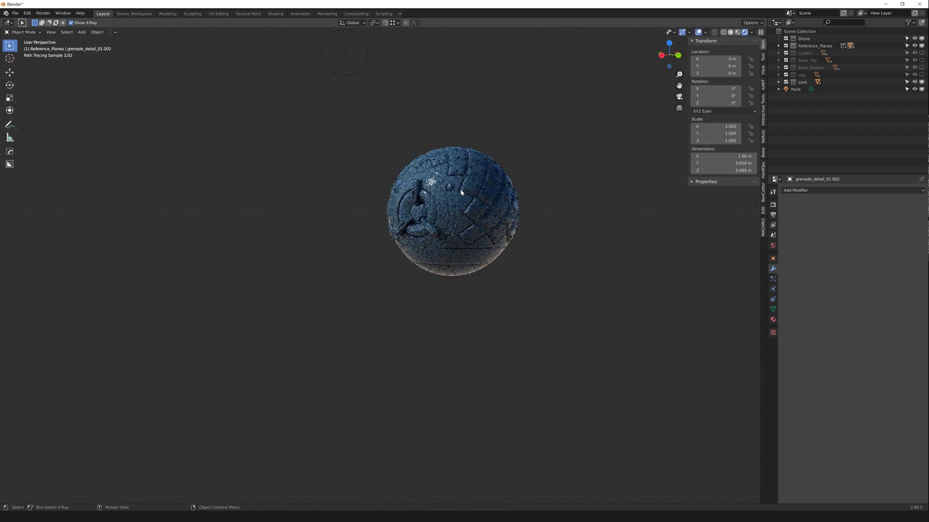
# Step: Orbit around the rendered sphere to inspect the new blue material
pyautogui.moveTo(435, 196); pyautogui.dragTo(419, 179, button='middle')
pyautogui.scroll(1, 417, 193)
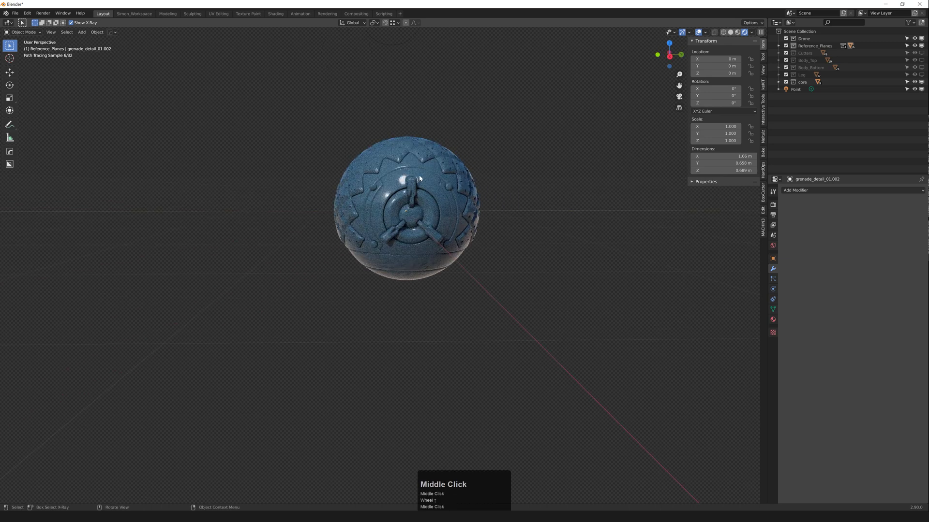
pyautogui.moveTo(428, 235); pyautogui.dragTo(362, 195, button='middle')
pyautogui.moveTo(450, 215); pyautogui.dragTo(411, 232, button='middle')
pyautogui.scroll(-3, 333, 225)
pyautogui.moveTo(488, 233)
pyautogui.mouseDown(button='middle')
pyautogui.moveTo(444, 234)
pyautogui.moveTo(393, 213)
pyautogui.moveTo(389, 222)
pyautogui.moveTo(430, 225)
pyautogui.mouseUp(button='middle')
pyautogui.scroll(2, 368, 214)
pyautogui.scroll(1, 368, 214)
pyautogui.scroll(1, 393, 219)
# Step: Return to solid shading with the wireframe overlay and view the diamond-pattern side
pyautogui.press('z')
pyautogui.click(432, 222)
pyautogui.scroll(3, 426, 222)
pyautogui.scroll(-3, 397, 230)
pyautogui.moveTo(377, 234)
pyautogui.mouseDown(button='middle')
pyautogui.moveTo(418, 242)
pyautogui.moveTo(357, 222)
pyautogui.moveTo(402, 265)
pyautogui.moveTo(389, 242)
pyautogui.moveTo(349, 236)
pyautogui.moveTo(423, 263)
pyautogui.mouseUp(button='middle')
pyautogui.scroll(4, 418, 242)
pyautogui.press('F4')
pyautogui.scroll(-4, 372, 218)
pyautogui.scroll(2, 389, 243)
pyautogui.scroll(-4, 413, 265)
pyautogui.moveTo(409, 261); pyautogui.dragTo(446, 262, button='middle')
pyautogui.moveTo(394, 253); pyautogui.dragTo(468, 264, button='middle')
# Step: Select the grenade_pattern.066 shell on the emblem side of the model
pyautogui.moveTo(399, 257)
pyautogui.keyDown('shift'); pyautogui.mouseDown(button='middle')
pyautogui.moveTo(387, 270)
pyautogui.moveTo(430, 261)
pyautogui.moveTo(399, 274)
pyautogui.moveTo(415, 255)
pyautogui.moveTo(457, 246)
pyautogui.moveTo(392, 264)
pyautogui.mouseUp(button='middle'); pyautogui.keyUp('shift')
pyautogui.scroll(3, 382, 271)
pyautogui.scroll(4, 418, 263)
pyautogui.scroll(-3, 398, 274)
pyautogui.scroll(-3, 398, 274)
pyautogui.scroll(3, 429, 245)
pyautogui.keyDown('shift'); pyautogui.moveTo(419, 270); pyautogui.dragTo(607, 199, button='middle'); pyautogui.keyUp('shift')
pyautogui.click(488, 207)
# Step: Move grenade_detail_01.002 into the Grenade collection under Reference_Planes
pyautogui.scroll(-2, 424, 257)
pyautogui.scroll(1, 452, 249)
pyautogui.scroll(1, 385, 256)
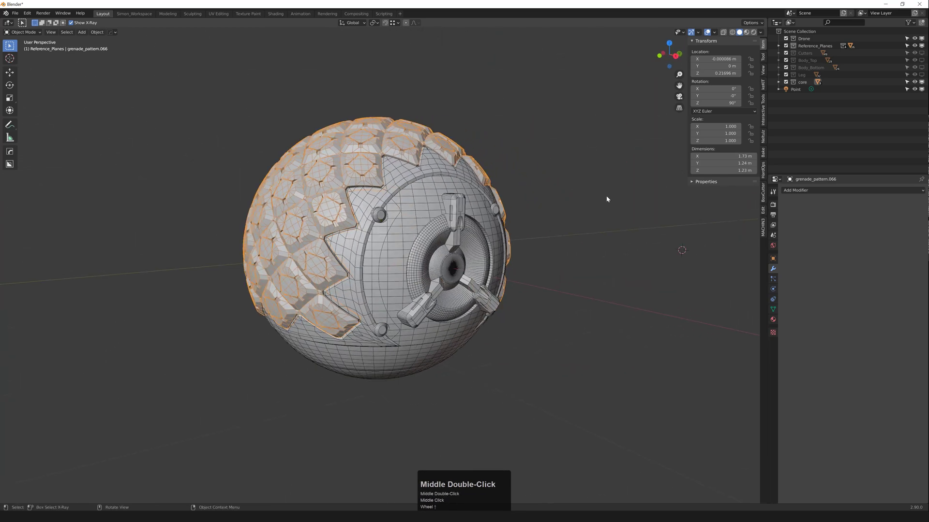
pyautogui.scroll(-1, 559, 241)
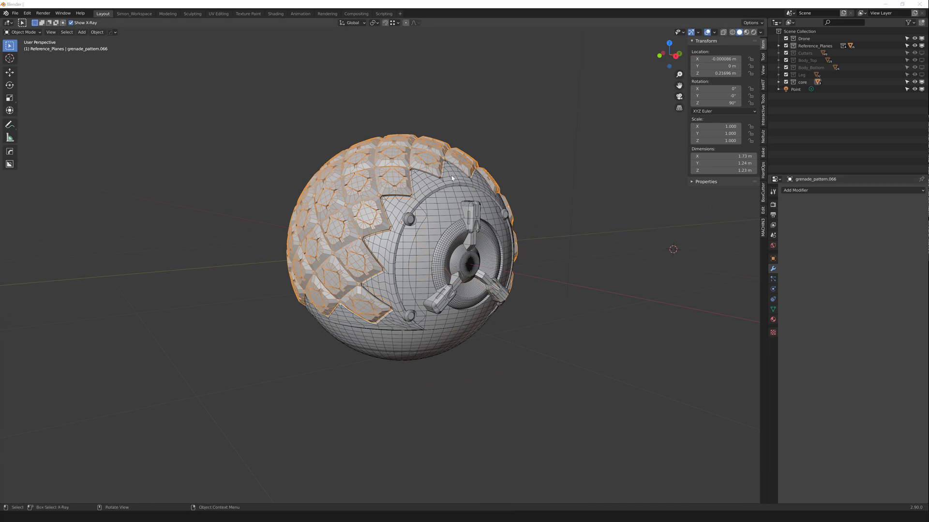
pyautogui.moveTo(544, 161); pyautogui.dragTo(650, 233, button='middle')
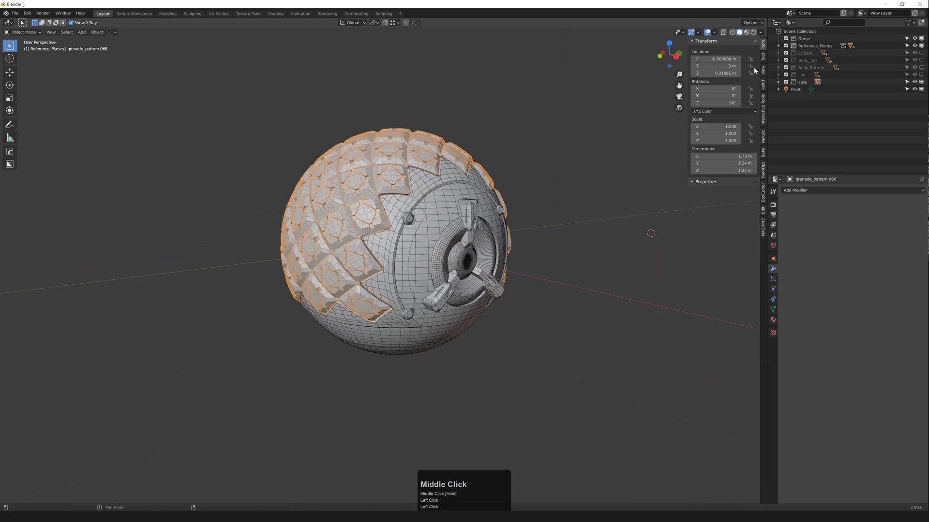
pyautogui.click(779, 45)
pyautogui.click(820, 82)
pyautogui.moveTo(819, 81); pyautogui.dragTo(844, 118)
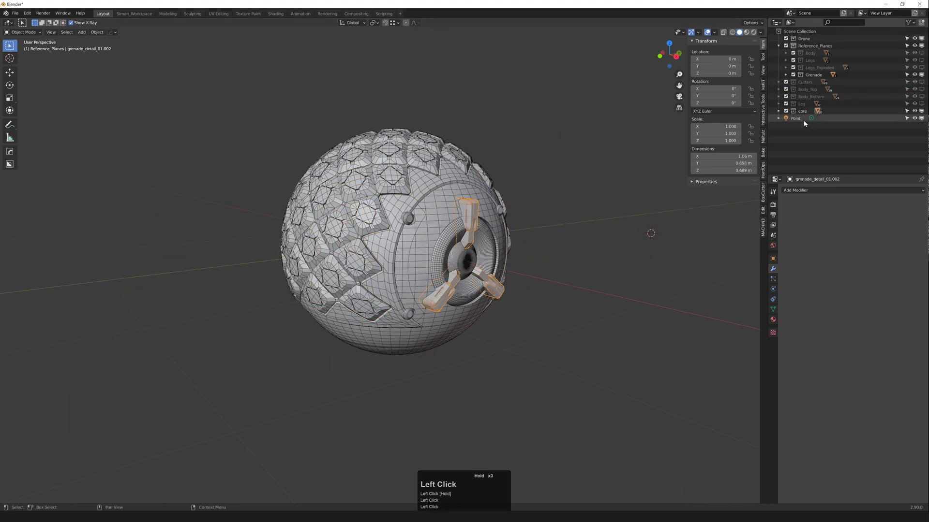
# Step: Collapse Reference_Planes, hide core, and show the Leg, Body_Bottom and Body_Top collections
pyautogui.click(778, 45)
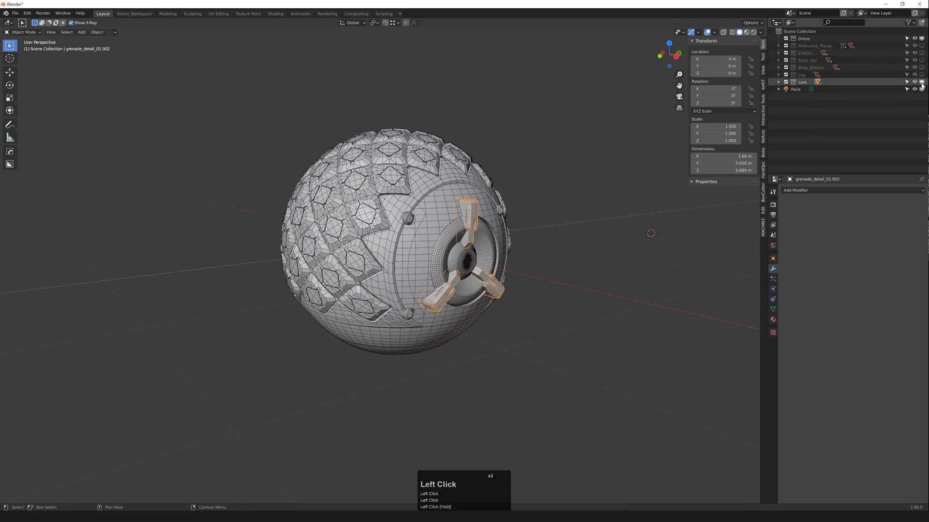
pyautogui.click(921, 82)
pyautogui.click(921, 75)
pyautogui.click(922, 67)
pyautogui.click(921, 60)
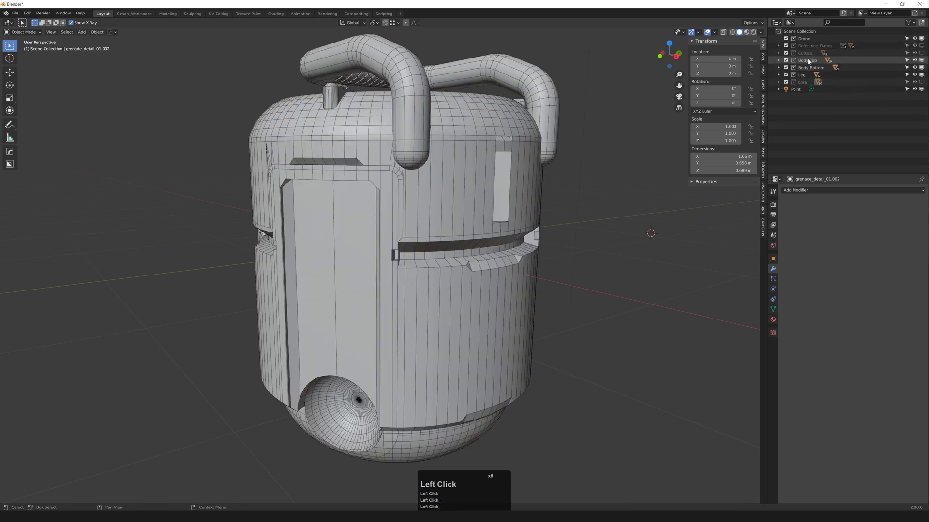
pyautogui.click(809, 68)
pyautogui.click(807, 75)
# Step: Start File > Append to browse kitbash.blend's objects
pyautogui.moveTo(649, 168); pyautogui.dragTo(618, 198, button='middle')
pyautogui.scroll(-5, 642, 174)
pyautogui.keyDown('shift'); pyautogui.moveTo(391, 198); pyautogui.dragTo(390, 237, button='middle'); pyautogui.keyUp('shift')
pyautogui.click(15, 14)
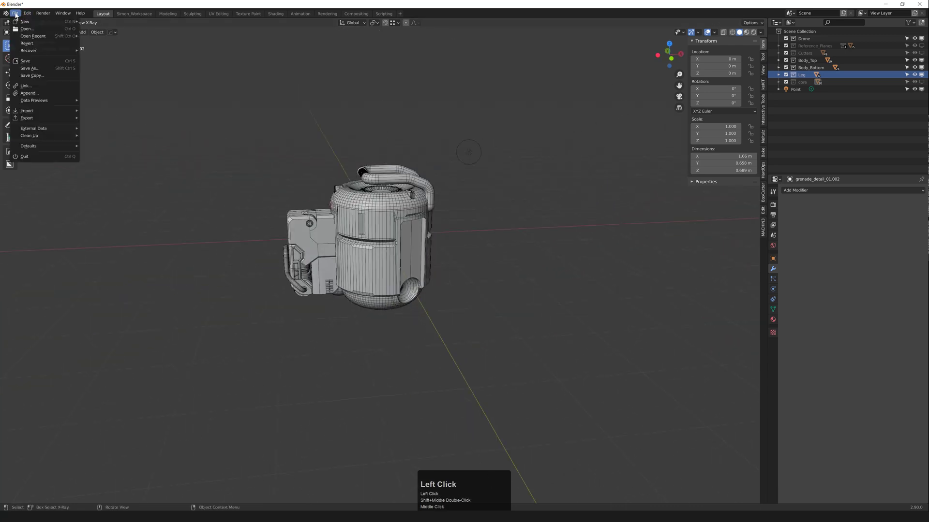
pyautogui.click(29, 93)
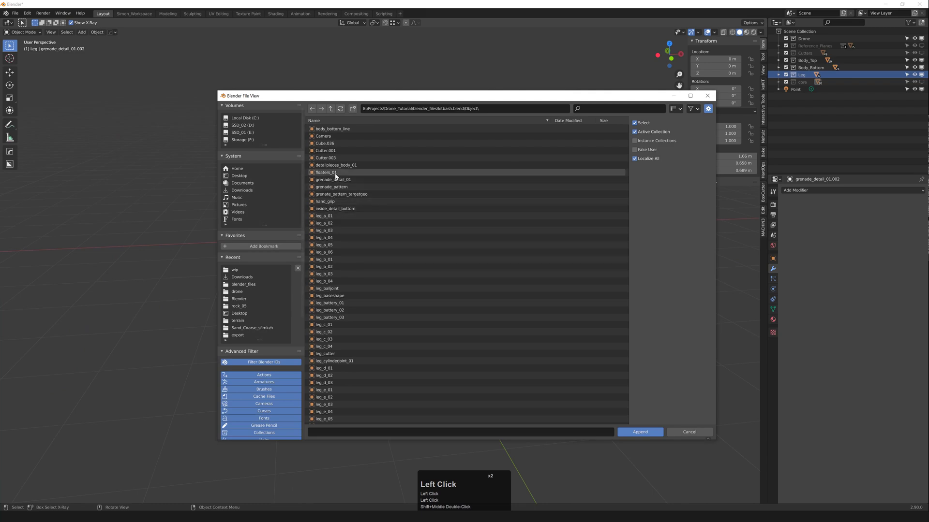
# Step: Append floaters_01 from kitbash.blend and select its parts on the drone's leg
pyautogui.click(333, 174)
pyautogui.doubleClick(331, 174)
pyautogui.moveTo(338, 194); pyautogui.dragTo(603, 295, button='middle')
pyautogui.scroll(5, 411, 216)
pyautogui.scroll(2, 455, 208)
pyautogui.scroll(3, 398, 327)
pyautogui.moveTo(397, 328); pyautogui.dragTo(364, 329, button='middle')
pyautogui.click(393, 319)
# Step: In face mode, select the whole connected floater and duplicate its geometry along one axis
pyautogui.press('Tab')
pyautogui.press('3')
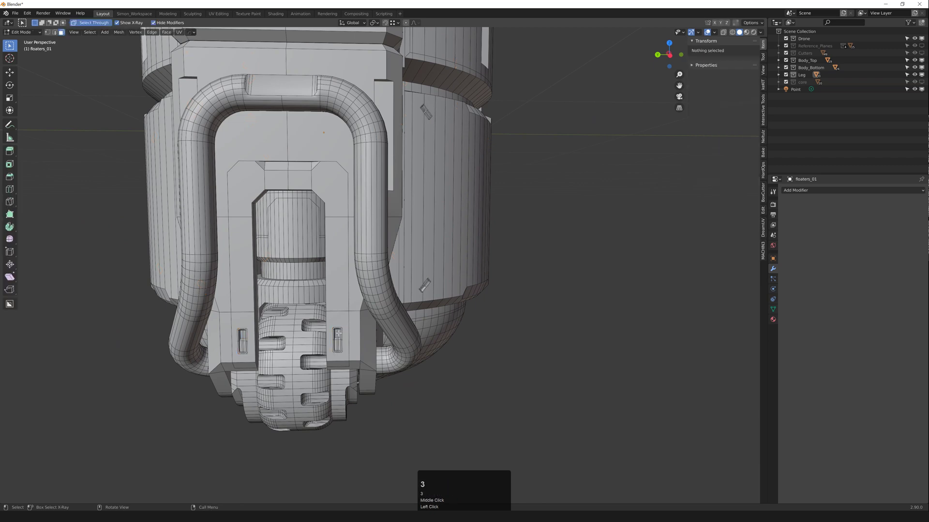
pyautogui.click(344, 339)
pyautogui.hotkey('ctrl', 'l')
pyautogui.scroll(-3, 346, 338)
pyautogui.hotkey('shift', 'd')
pyautogui.keyDown('shift'); pyautogui.middleClick(411, 333); pyautogui.keyUp('shift')
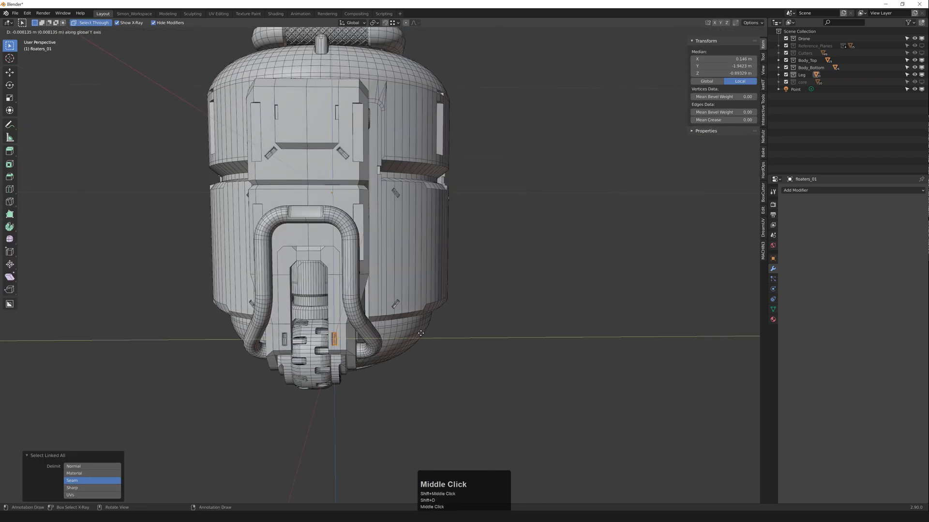
pyautogui.click(451, 327)
# Step: Separate the selected faces into their own object and select the new floater
pyautogui.press('p')
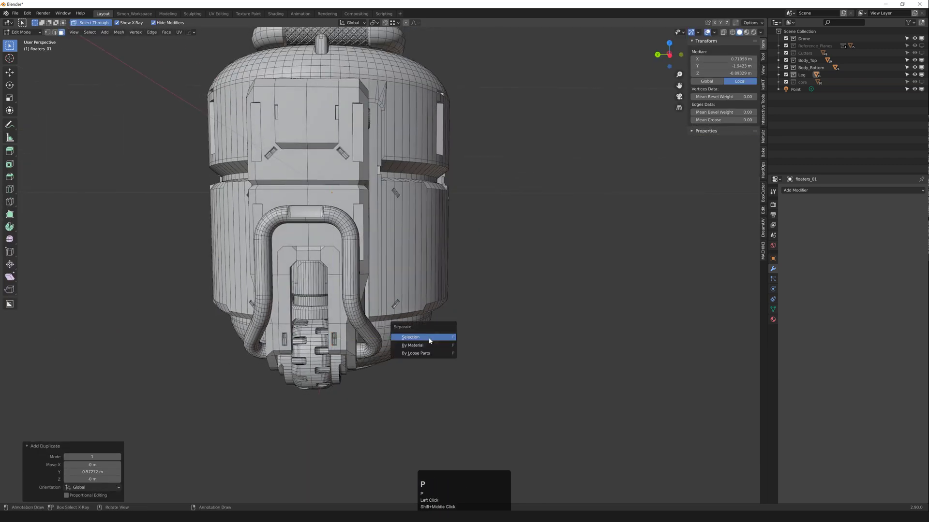
pyautogui.click(429, 337)
pyautogui.press('Tab')
pyautogui.click(446, 340)
pyautogui.press('f')
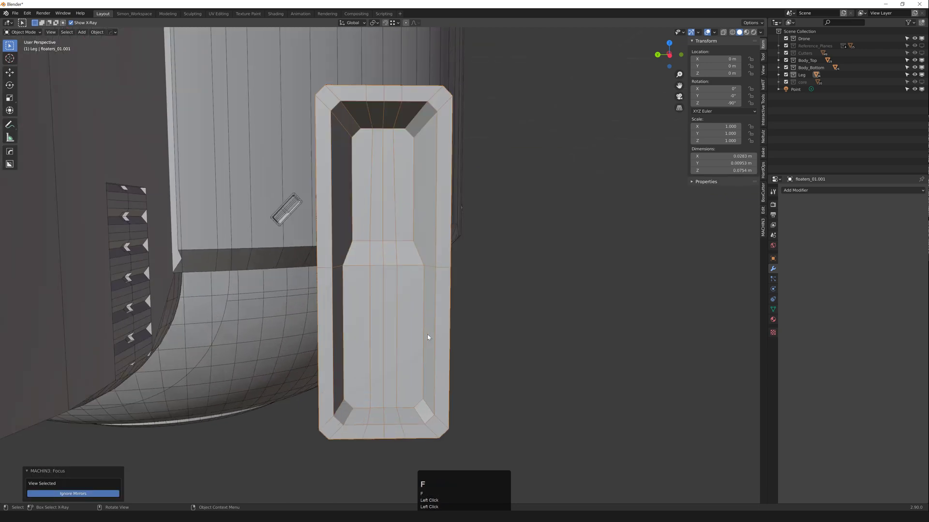
pyautogui.hotkey('alt', 's')
pyautogui.moveTo(397, 246); pyautogui.dragTo(278, 201, button='middle')
pyautogui.scroll(-1, 389, 216)
# Step: Zero the inner edge's median, then move the floater along X to about −1.933 m
pyautogui.press('Tab')
pyautogui.click(385, 196)
pyautogui.hotkey('alt', 's')
pyautogui.press('Tab')
pyautogui.press('g')
pyautogui.middleClick(368, 193)
pyautogui.click(372, 191)
pyautogui.hotkey('alt', 'shift', 's')
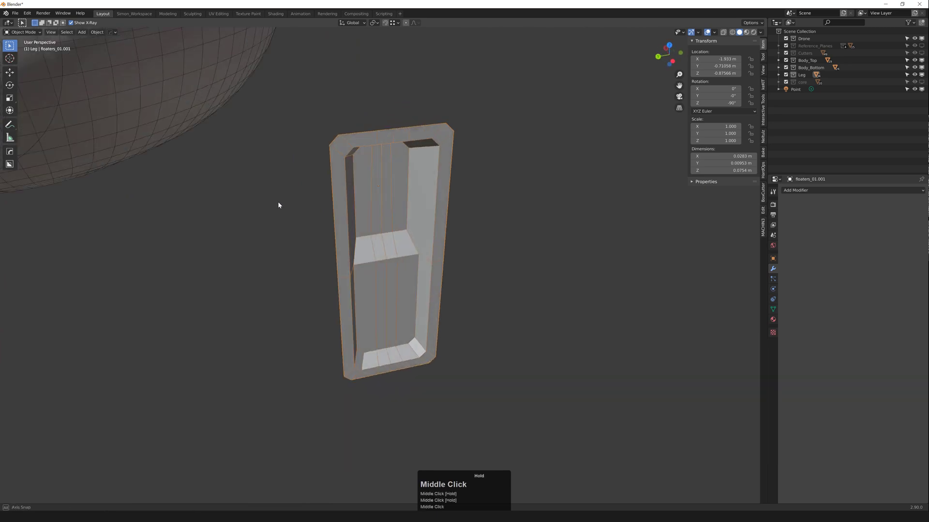
# Step: Rotate the floater 90° about the global Y axis
pyautogui.scroll(-3, 335, 209)
pyautogui.scroll(2, 334, 209)
pyautogui.moveTo(356, 189); pyautogui.dragTo(378, 214, button='middle')
pyautogui.scroll(-2, 382, 212)
pyautogui.scroll(-1, 391, 201)
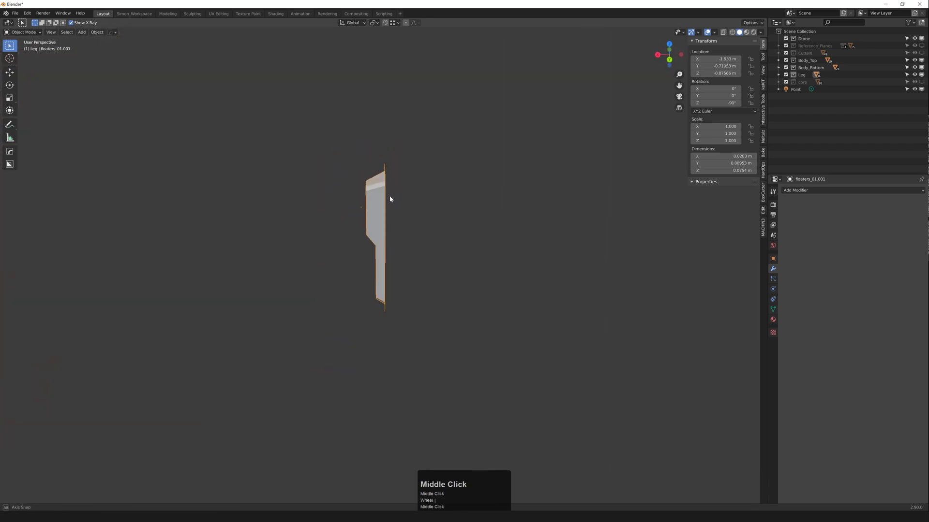
pyautogui.press('r')
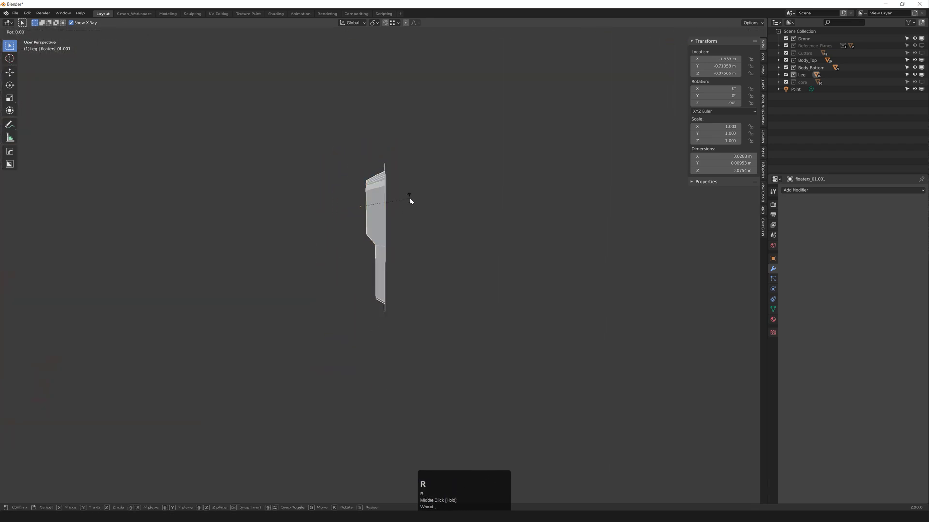
pyautogui.press('y')
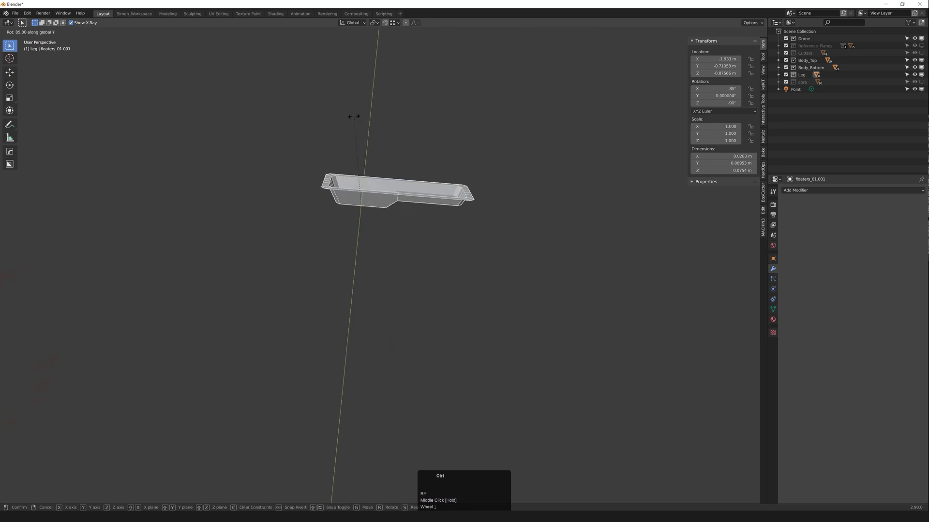
pyautogui.keyDown('ctrl'); pyautogui.click(348, 116); pyautogui.keyUp('ctrl')
# Step: Apply the rotation so floaters_01.001 reads 0° on every axis
pyautogui.moveTo(346, 116); pyautogui.dragTo(360, 206, button='middle')
pyautogui.scroll(-4, 331, 188)
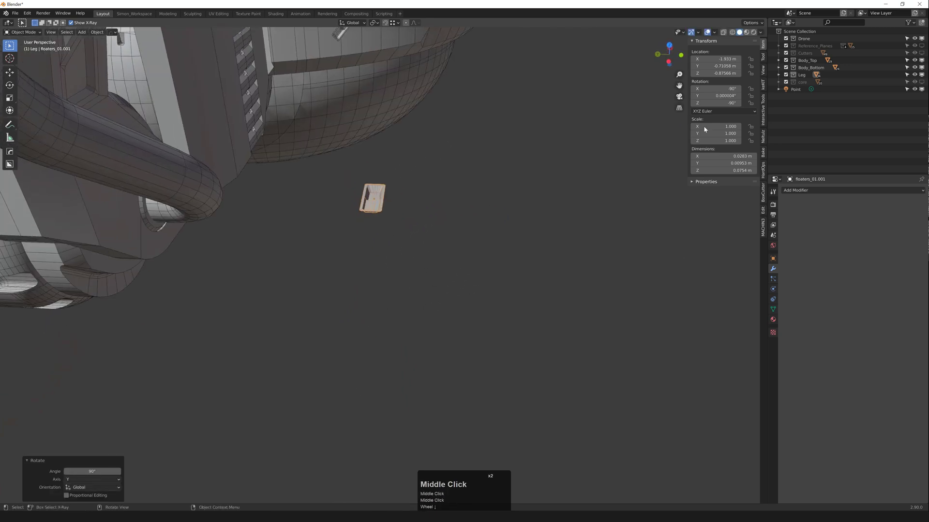
pyautogui.moveTo(435, 194); pyautogui.dragTo(404, 189, button='middle')
pyautogui.scroll(-3, 405, 112)
pyautogui.scroll(2, 398, 198)
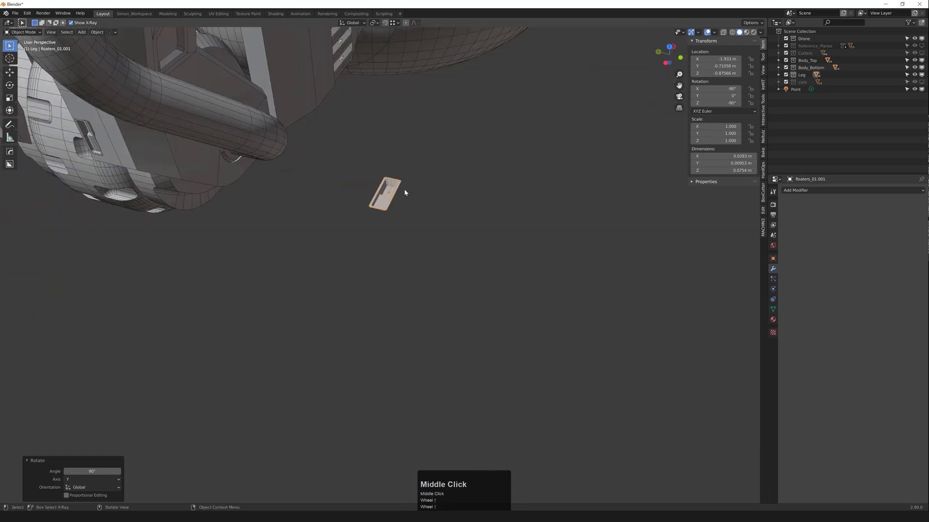
pyautogui.hotkey('ctrl', 'a')
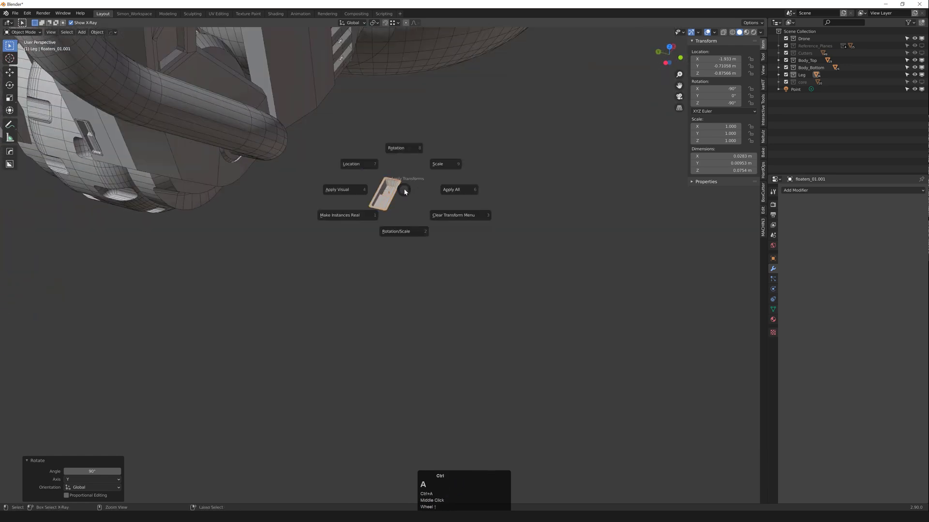
pyautogui.click(405, 150)
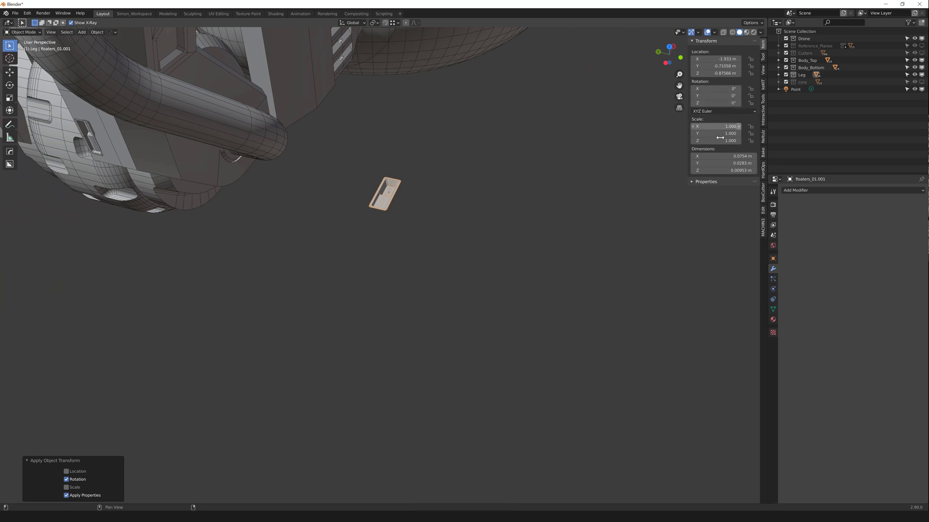
pyautogui.moveTo(416, 213); pyautogui.dragTo(454, 257, button='middle')
pyautogui.scroll(2, 422, 237)
pyautogui.hotkey('ctrl', 'alt', 's')
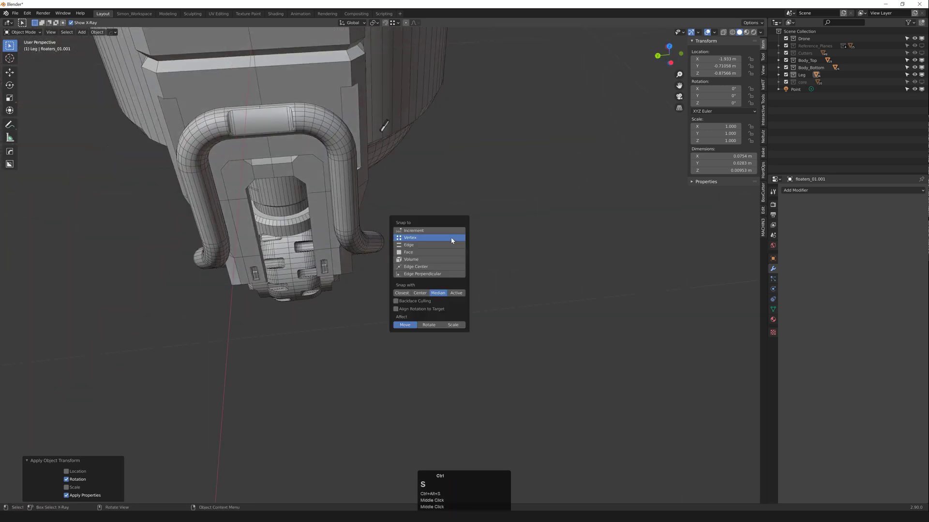
# Step: Enable Snap To Face with Align Rotation
pyautogui.click(430, 253)
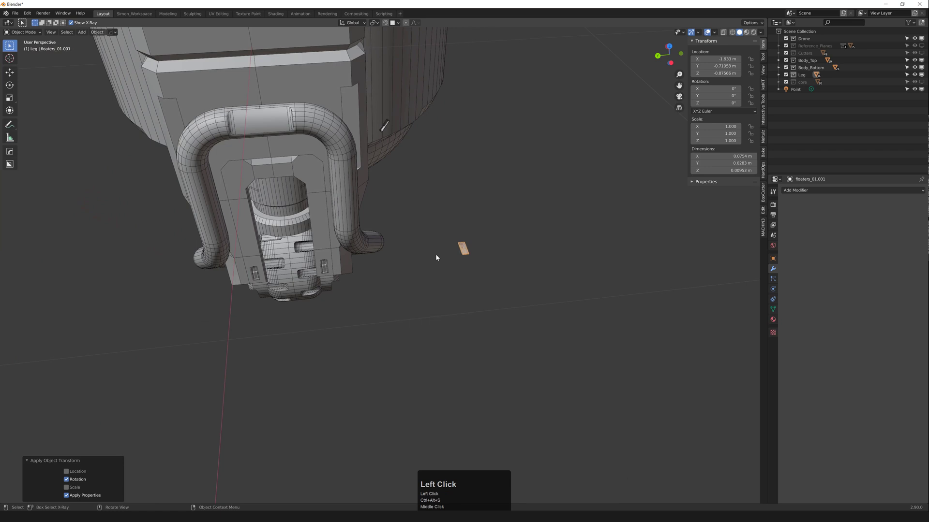
pyautogui.hotkey('ctrl', 'alt', 's')
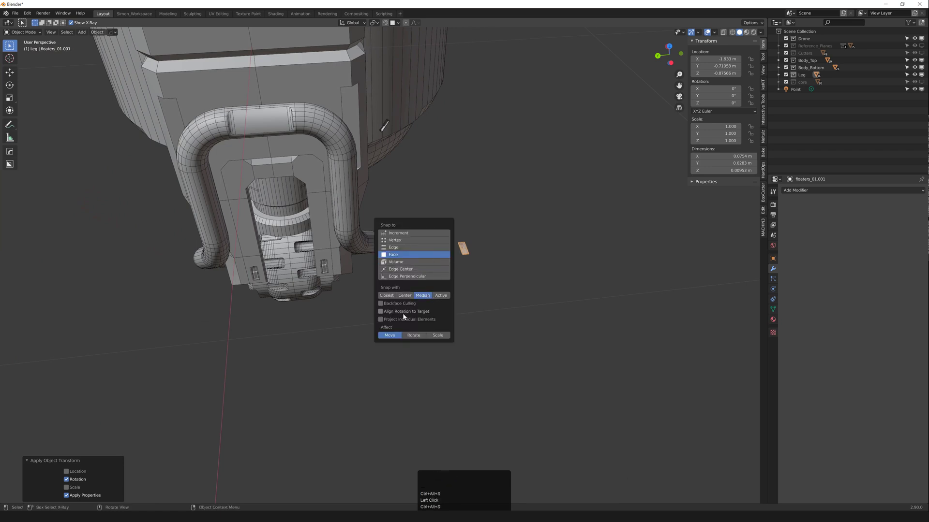
pyautogui.moveTo(411, 316); pyautogui.dragTo(414, 278, button='middle')
pyautogui.keyDown('shift'); pyautogui.moveTo(413, 278); pyautogui.dragTo(388, 263, button='middle'); pyautogui.keyUp('shift')
# Step: Snap the floater onto the leg housing's front face, repositioning it several times
pyautogui.press('g')
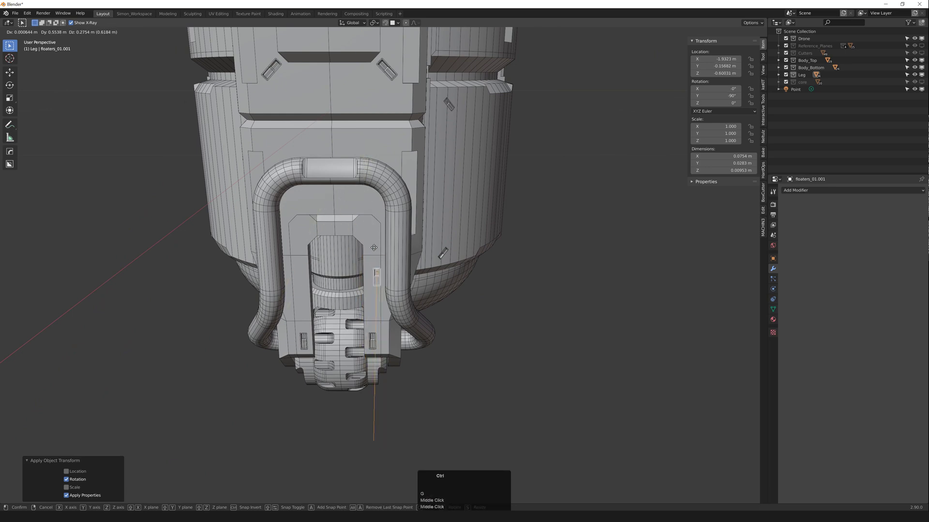
pyautogui.keyDown('ctrl'); pyautogui.click(385, 148); pyautogui.keyUp('ctrl')
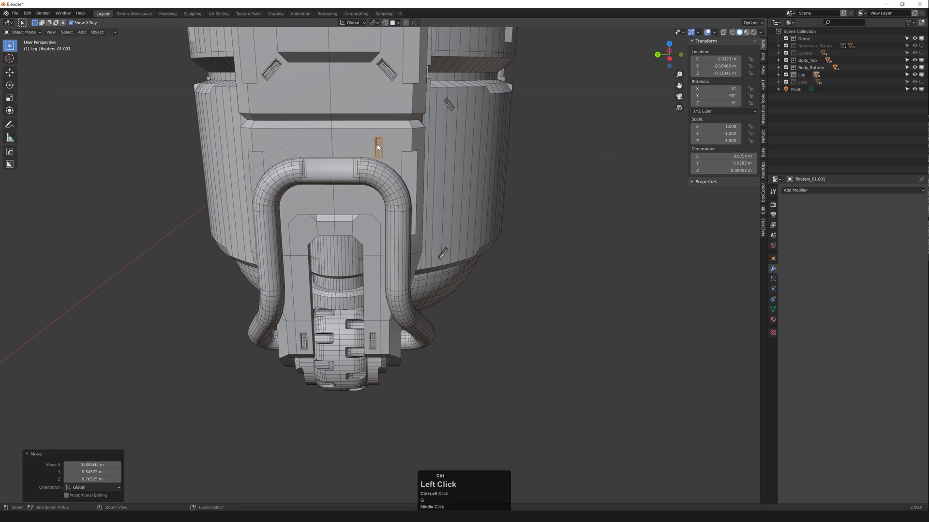
pyautogui.keyDown('shift'); pyautogui.moveTo(385, 148); pyautogui.dragTo(323, 170, button='middle'); pyautogui.keyUp('shift')
pyautogui.press('g')
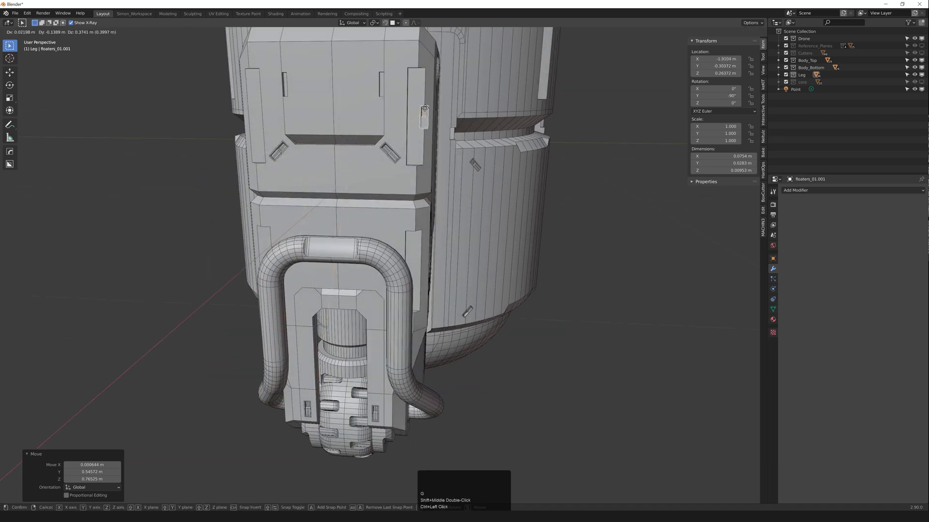
pyautogui.keyDown('ctrl'); pyautogui.click(428, 106); pyautogui.keyUp('ctrl')
pyautogui.moveTo(428, 106); pyautogui.dragTo(394, 168, button='middle')
pyautogui.press('g')
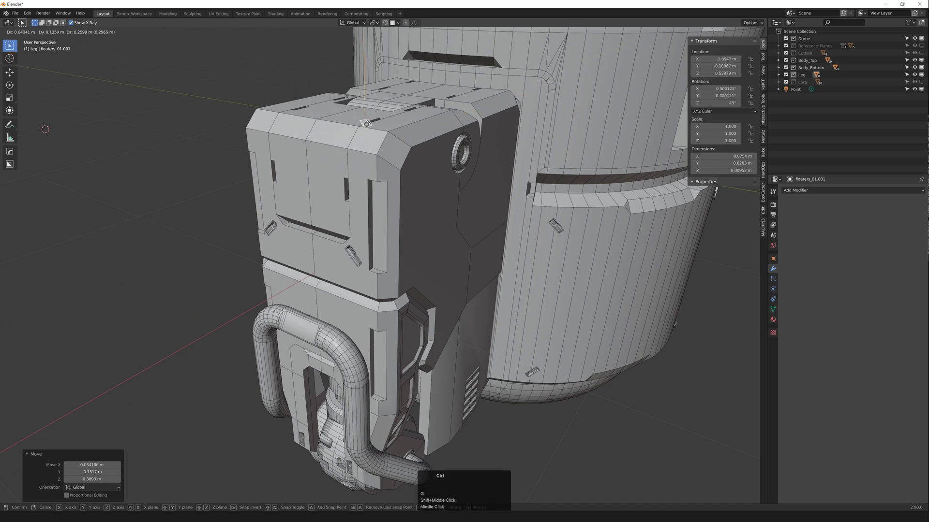
pyautogui.keyDown('ctrl'); pyautogui.click(329, 161); pyautogui.keyUp('ctrl')
pyautogui.moveTo(329, 161); pyautogui.dragTo(414, 259, button='middle')
pyautogui.press('g')
pyautogui.keyDown('ctrl'); pyautogui.click(399, 187); pyautogui.keyUp('ctrl')
pyautogui.press('g')
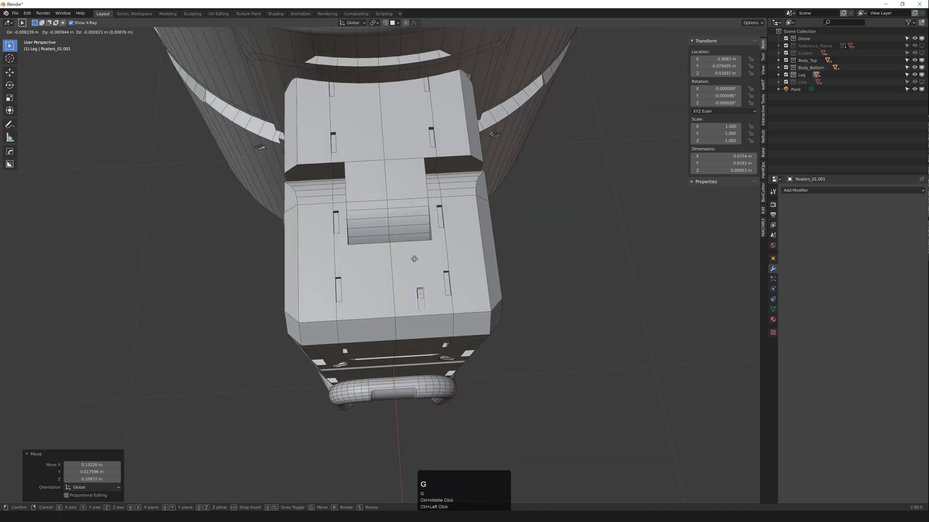
pyautogui.keyDown('ctrl'); pyautogui.click(423, 327); pyautogui.keyUp('ctrl')
pyautogui.moveTo(424, 327); pyautogui.dragTo(324, 253, button='middle')
pyautogui.scroll(1, 420, 302)
pyautogui.press('g')
pyautogui.keyDown('ctrl'); pyautogui.click(440, 277); pyautogui.keyUp('ctrl')
pyautogui.press('g')
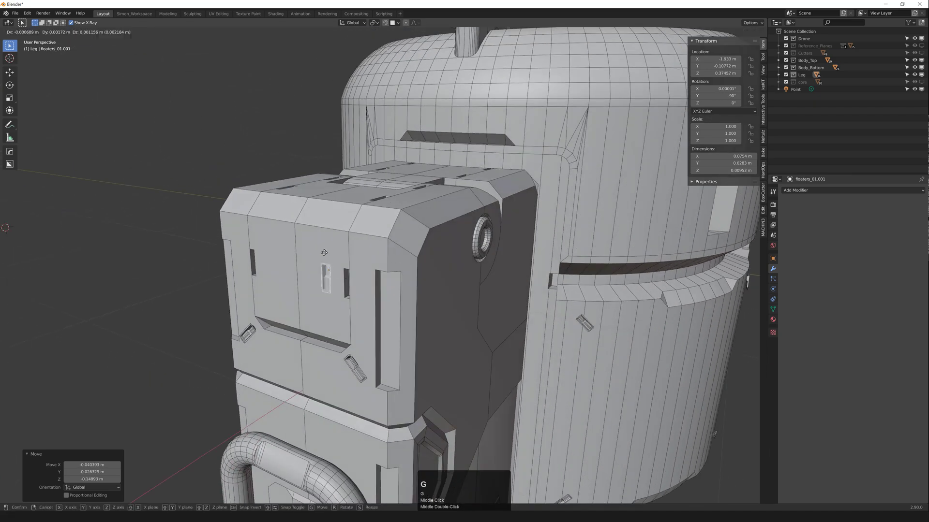
pyautogui.keyDown('ctrl'); pyautogui.click(333, 214); pyautogui.keyUp('ctrl')
# Step: Settle the floater on the leg's front panel near X −1.930, Y 0.111, Z 0.421 m with 0° rotation
pyautogui.moveTo(333, 214); pyautogui.dragTo(290, 251, button='middle')
pyautogui.press('g')
pyautogui.keyDown('ctrl'); pyautogui.click(328, 295); pyautogui.keyUp('ctrl')
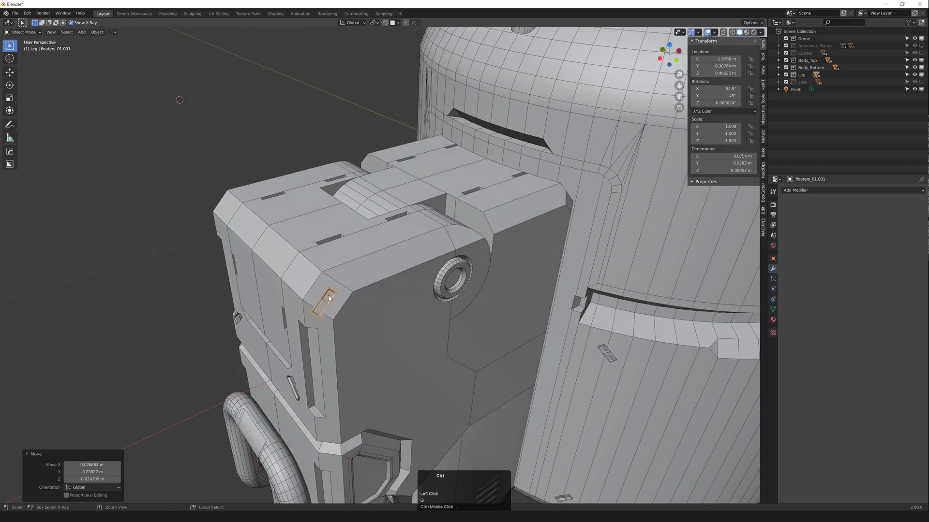
pyautogui.keyDown('ctrl'); pyautogui.moveTo(328, 295); pyautogui.dragTo(331, 295, button='middle'); pyautogui.keyUp('ctrl')
pyautogui.moveTo(331, 296); pyautogui.dragTo(449, 290, button='middle')
pyautogui.press('g')
pyautogui.keyDown('ctrl'); pyautogui.click(380, 286); pyautogui.keyUp('ctrl')
pyautogui.press('g')
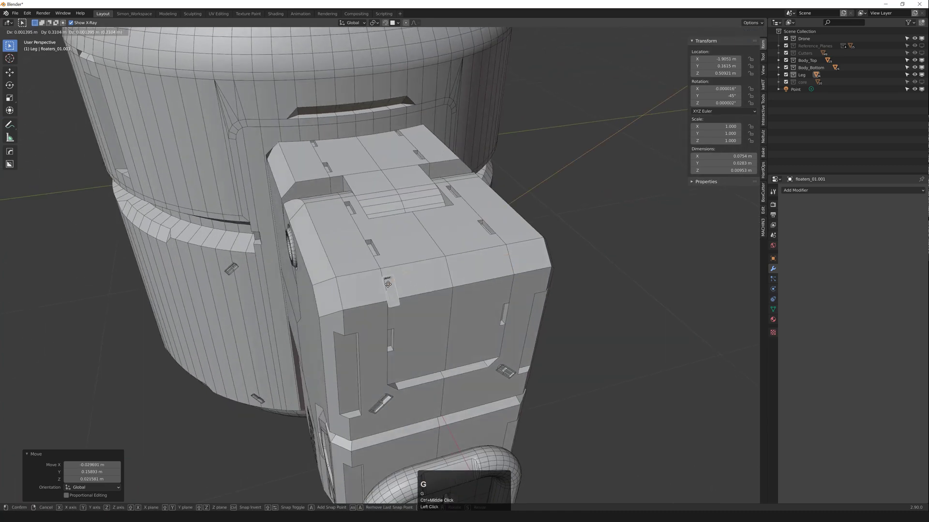
pyautogui.keyDown('ctrl'); pyautogui.click(321, 269); pyautogui.keyUp('ctrl')
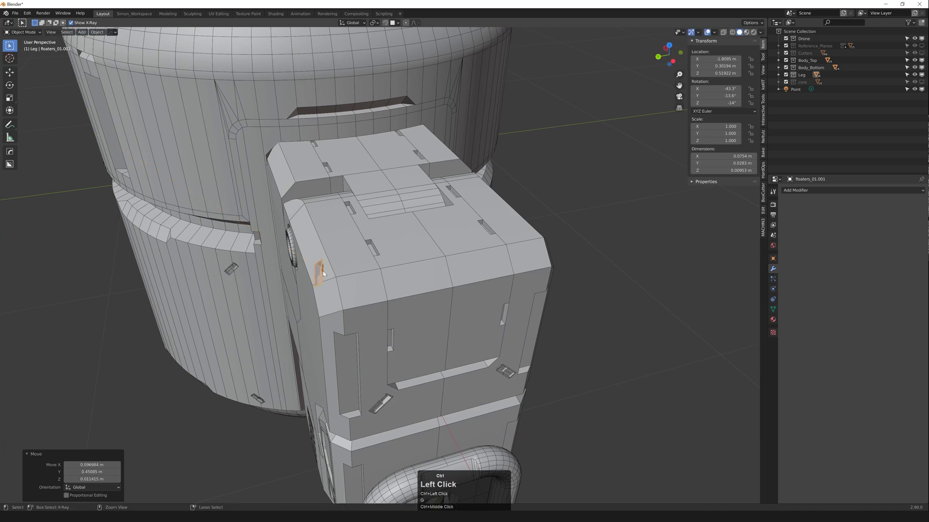
pyautogui.moveTo(321, 269); pyautogui.dragTo(476, 263, button='middle')
pyautogui.press('g')
pyautogui.click(446, 240)
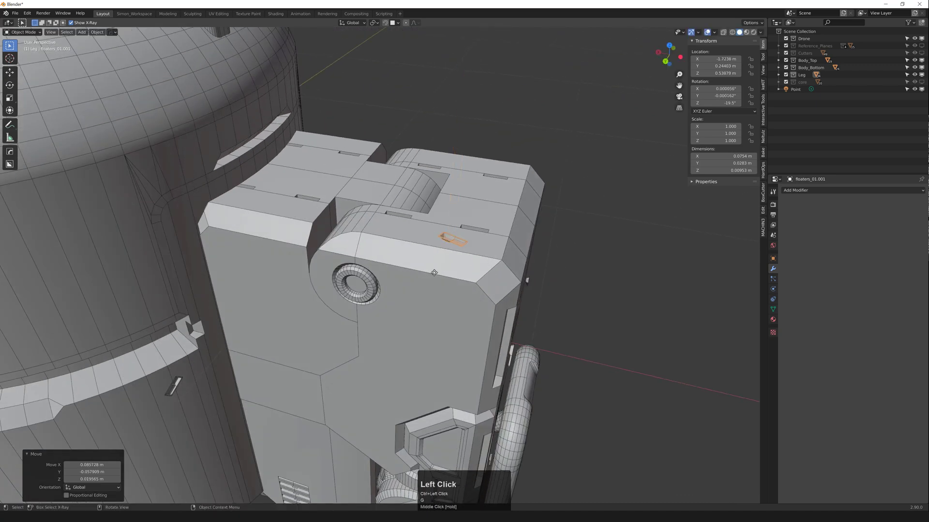
pyautogui.press('g')
pyautogui.click(414, 317)
pyautogui.moveTo(414, 316); pyautogui.dragTo(392, 301, button='middle')
pyautogui.press('g')
pyautogui.click(424, 253)
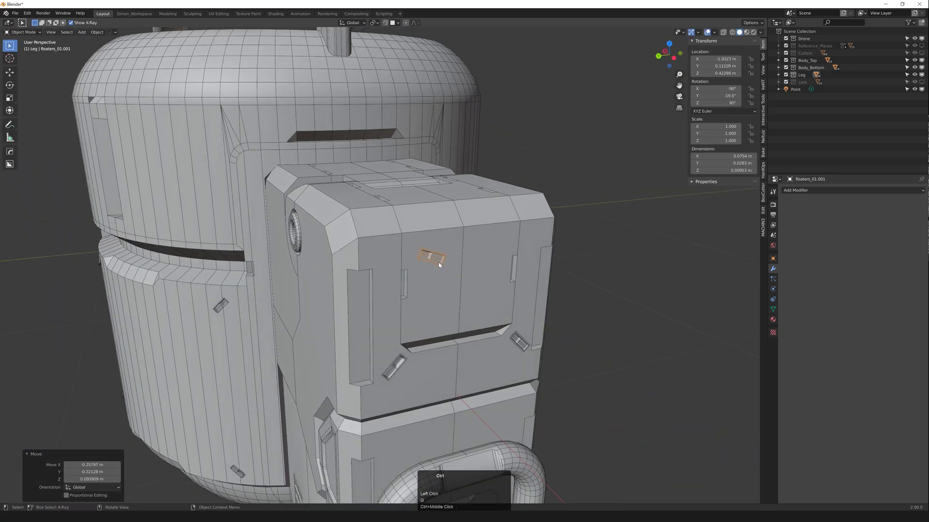
pyautogui.moveTo(423, 253); pyautogui.dragTo(572, 172, button='middle')
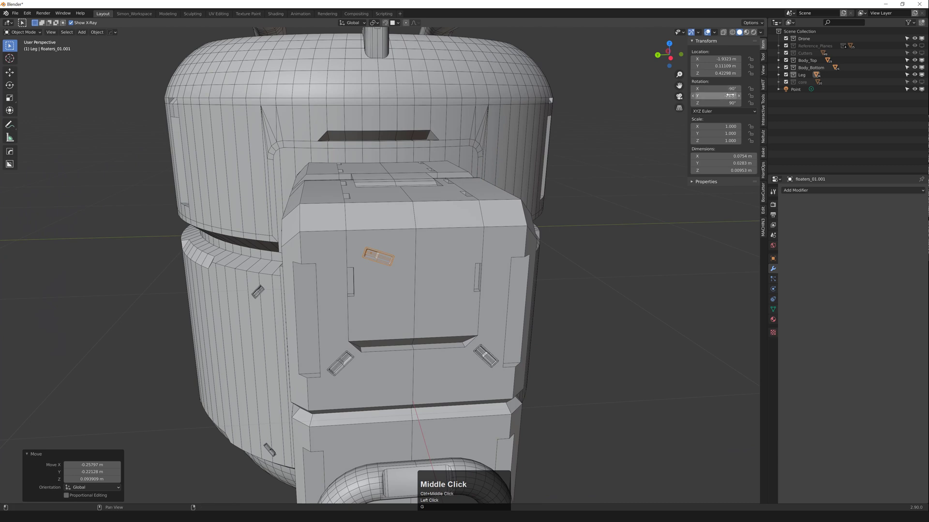
pyautogui.moveTo(730, 95); pyautogui.dragTo(722, 96)
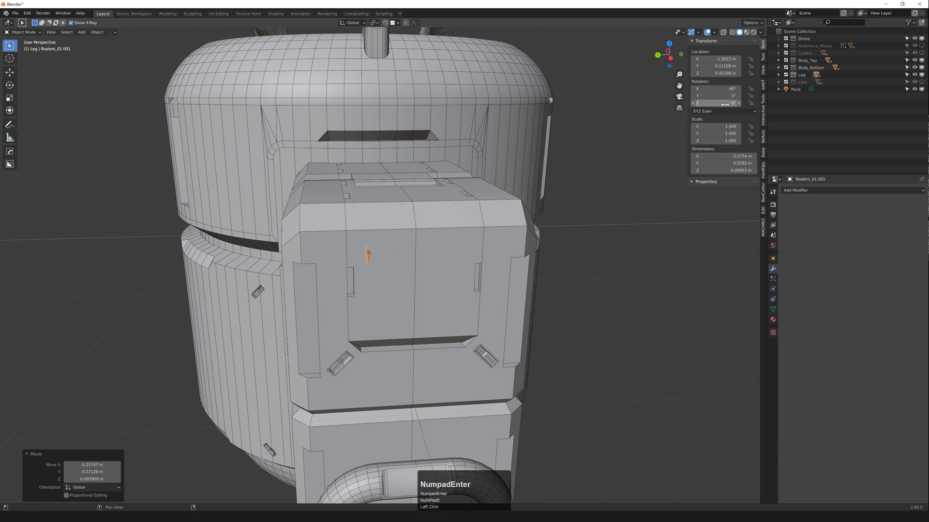
pyautogui.click(731, 89)
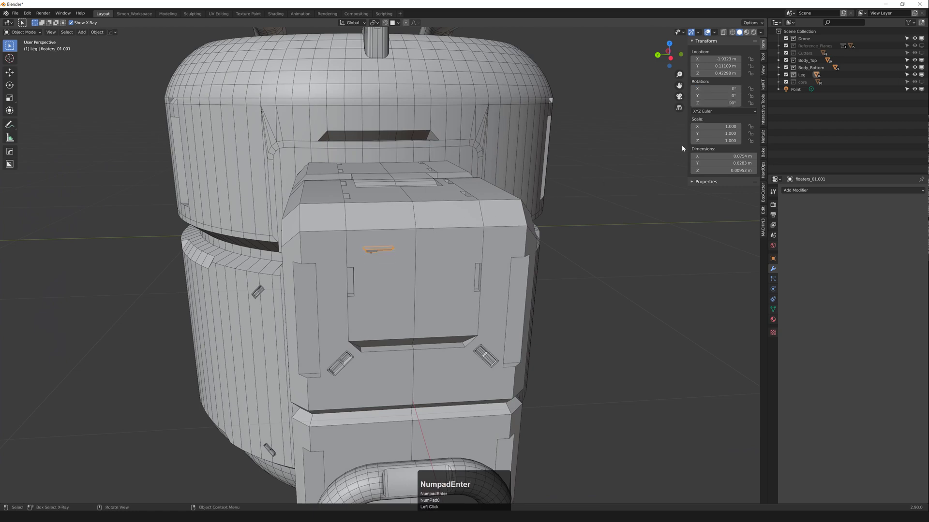
pyautogui.moveTo(433, 244); pyautogui.dragTo(470, 257, button='middle')
# Step: Seat the floater on the leg's front face, then move it onto the top face
pyautogui.press('g')
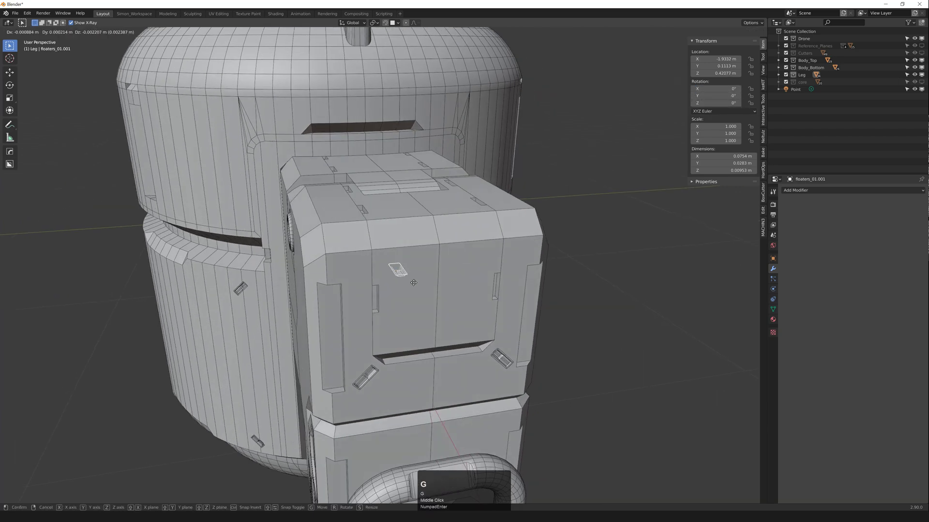
pyautogui.keyDown('ctrl'); pyautogui.click(413, 281); pyautogui.keyUp('ctrl')
pyautogui.moveTo(363, 278); pyautogui.dragTo(338, 278, button='middle')
pyautogui.press('g')
pyautogui.keyDown('ctrl'); pyautogui.click(435, 244); pyautogui.keyUp('ctrl')
pyautogui.hotkey('ctrl', 'z')
pyautogui.press('g')
pyautogui.keyDown('ctrl'); pyautogui.click(424, 233); pyautogui.keyUp('ctrl')
# Step: Keep adjusting the floater across the chamfer and top face until its position is confirmed
pyautogui.press('g')
pyautogui.keyDown('ctrl'); pyautogui.click(411, 263); pyautogui.keyUp('ctrl')
pyautogui.press('g')
pyautogui.keyDown('ctrl'); pyautogui.click(384, 258); pyautogui.keyUp('ctrl')
pyautogui.press('g')
pyautogui.click(374, 278)
pyautogui.press('g')
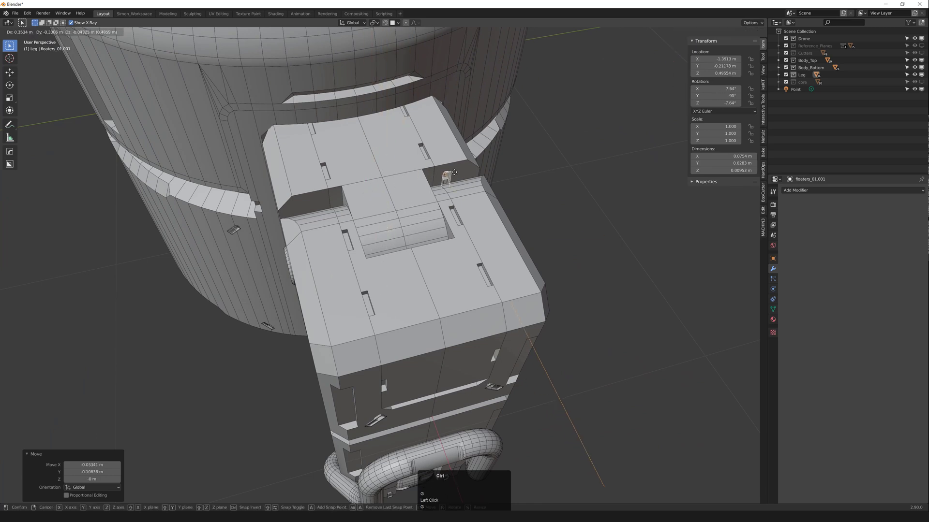
pyautogui.click(441, 138)
# Step: Reposition the small floater piece from the side of the leg
pyautogui.keyDown('ctrl'); pyautogui.moveTo(439, 242); pyautogui.dragTo(380, 215, button='middle'); pyautogui.keyUp('ctrl')
pyautogui.press('g')
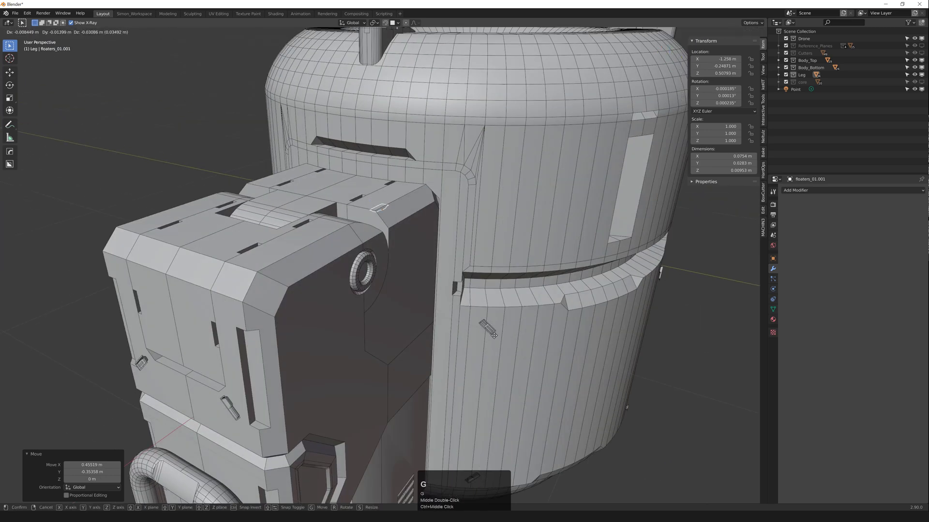
pyautogui.keyDown('ctrl'); pyautogui.click(512, 323); pyautogui.keyUp('ctrl')
pyautogui.moveTo(512, 323); pyautogui.dragTo(489, 290, button='middle')
pyautogui.keyDown('shift'); pyautogui.moveTo(556, 319); pyautogui.dragTo(532, 271, button='middle'); pyautogui.keyUp('shift')
pyautogui.scroll(2, 537, 259)
pyautogui.moveTo(561, 266); pyautogui.dragTo(531, 256, button='middle')
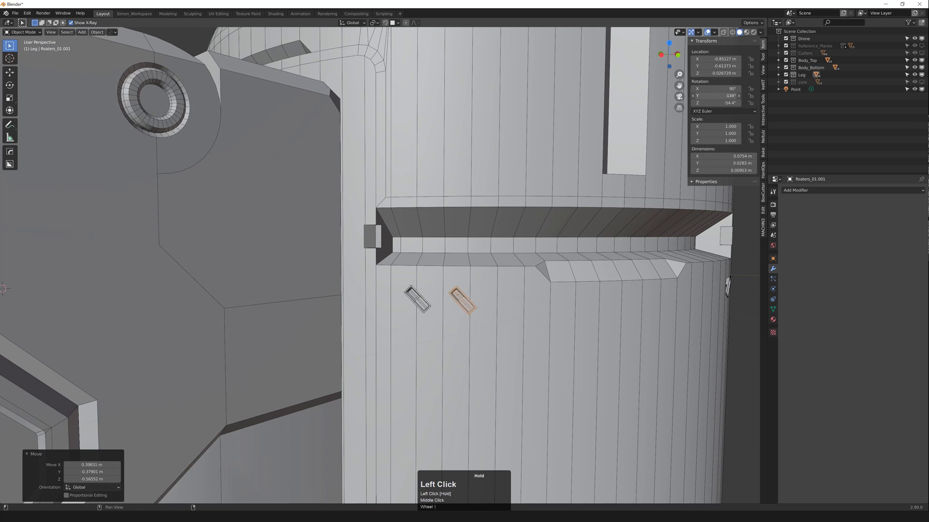
# Step: Place the floater copy beside the original on the barrel at X −0.900, Y −0.540 m, then orbit to check
pyautogui.press('g')
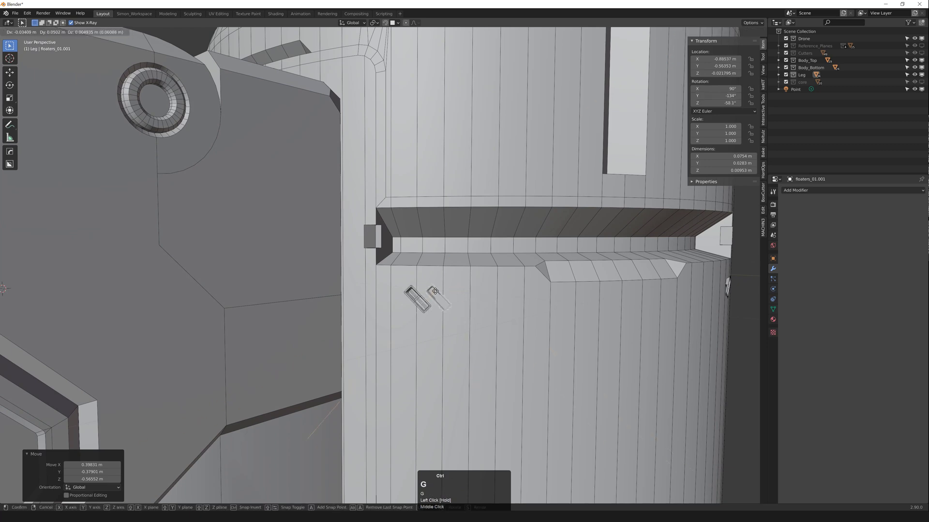
pyautogui.click(421, 283)
pyautogui.moveTo(421, 283)
pyautogui.mouseDown(button='middle')
pyautogui.moveTo(436, 291)
pyautogui.moveTo(432, 305)
pyautogui.moveTo(416, 290)
pyautogui.moveTo(423, 271)
pyautogui.mouseUp(button='middle')
pyautogui.scroll(-5, 436, 291)
pyautogui.scroll(2, 335, 245)
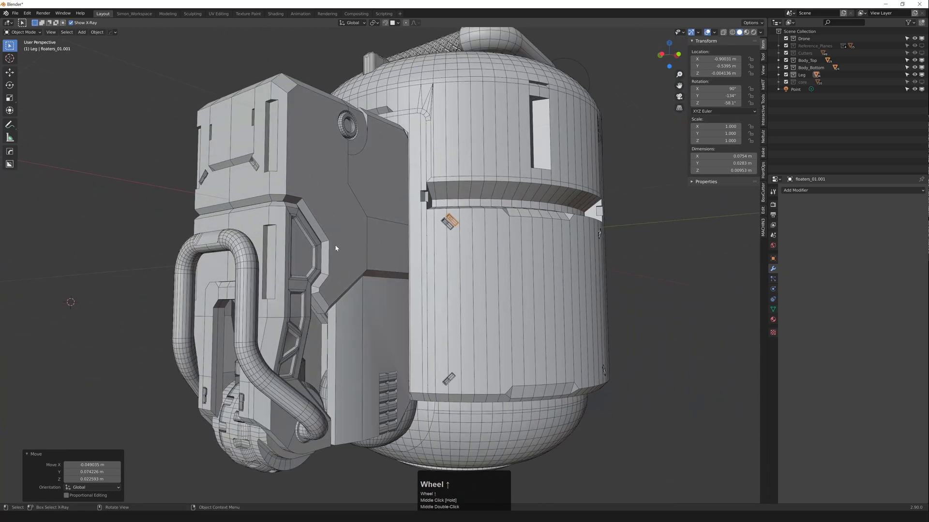
pyautogui.moveTo(335, 245); pyautogui.dragTo(285, 189, button='middle')
pyautogui.scroll(-2, 336, 184)
pyautogui.scroll(-4, 285, 189)
pyautogui.scroll(4, 436, 199)
pyautogui.moveTo(445, 201); pyautogui.dragTo(421, 288, button='middle')
pyautogui.scroll(-1, 431, 205)
pyautogui.scroll(-1, 430, 247)
# Step: Set the orange floater on the leg, then delete the stray floater copy
pyautogui.press('g')
pyautogui.click(388, 188)
pyautogui.moveTo(389, 188); pyautogui.dragTo(388, 169, button='middle')
pyautogui.press('x')
pyautogui.moveTo(370, 207)
pyautogui.mouseDown(button='middle')
pyautogui.moveTo(358, 206)
pyautogui.moveTo(338, 240)
pyautogui.moveTo(329, 236)
pyautogui.mouseUp(button='middle')
# Step: Separate the leg-side floater pieces into their own object, floaters_01.001, using wireframe view
pyautogui.click(371, 239)
pyautogui.hotkey('shift', 'z')
pyautogui.hotkey('shift', 'z')
pyautogui.hotkey('shift', 'z')
pyautogui.press('3')
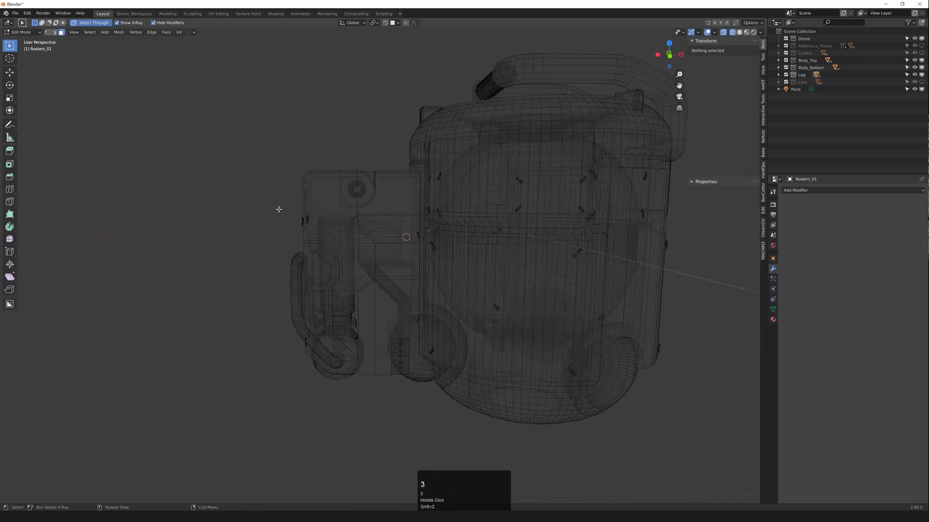
pyautogui.moveTo(244, 165); pyautogui.dragTo(356, 405)
pyautogui.hotkey('ctrl', 'q')
pyautogui.hotkey('ctrl', 'q')
pyautogui.press('p')
pyautogui.click(327, 306)
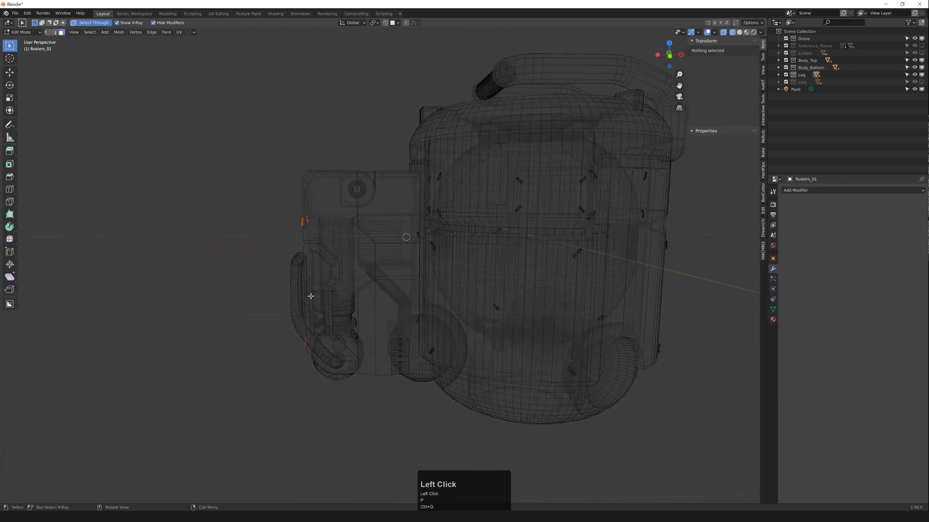
pyautogui.press('Tab')
pyautogui.moveTo(261, 235); pyautogui.dragTo(281, 235, button='middle')
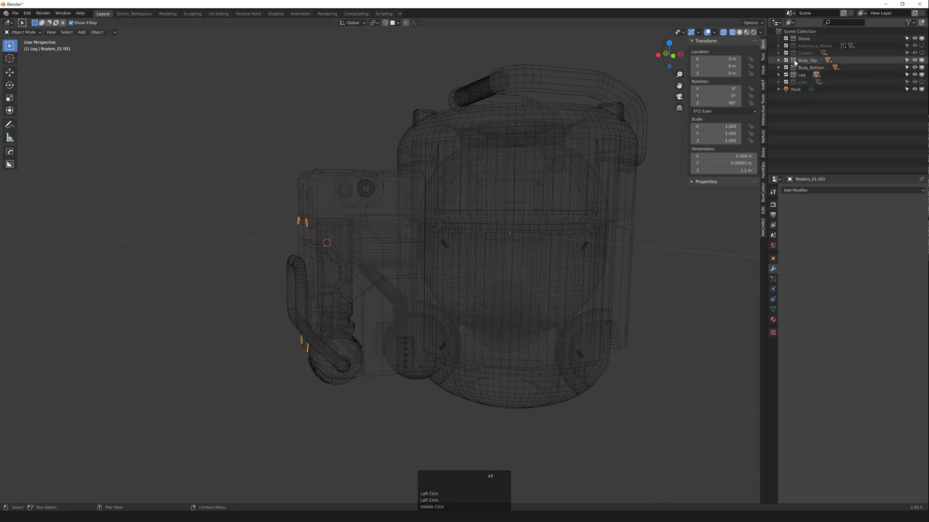
# Step: Expand the Reference_Planes, Body_Top and Leg collections in the Outliner
pyautogui.click(778, 45)
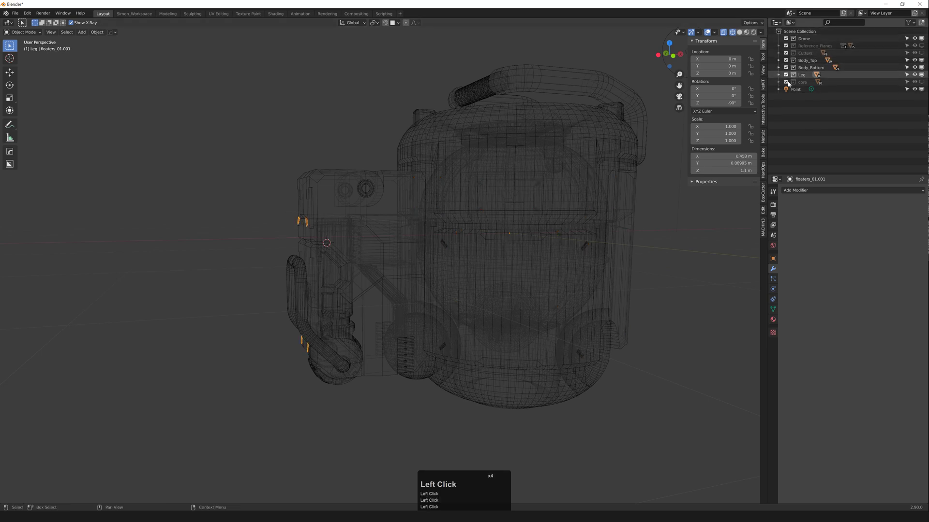
pyautogui.scroll(-3, 471, 193)
pyautogui.moveTo(451, 188)
pyautogui.mouseDown(button='middle')
pyautogui.moveTo(471, 193)
pyautogui.moveTo(458, 195)
pyautogui.mouseUp(button='middle')
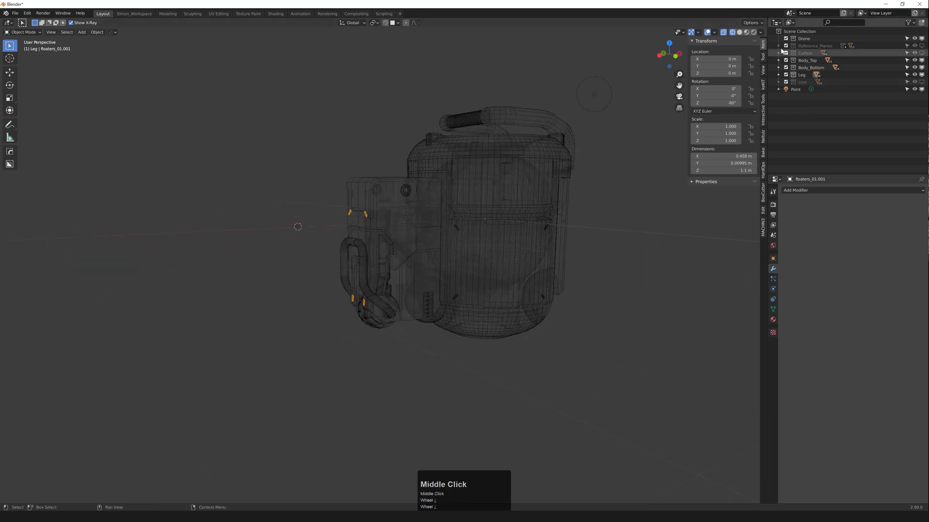
pyautogui.click(779, 60)
pyautogui.scroll(-2, 793, 93)
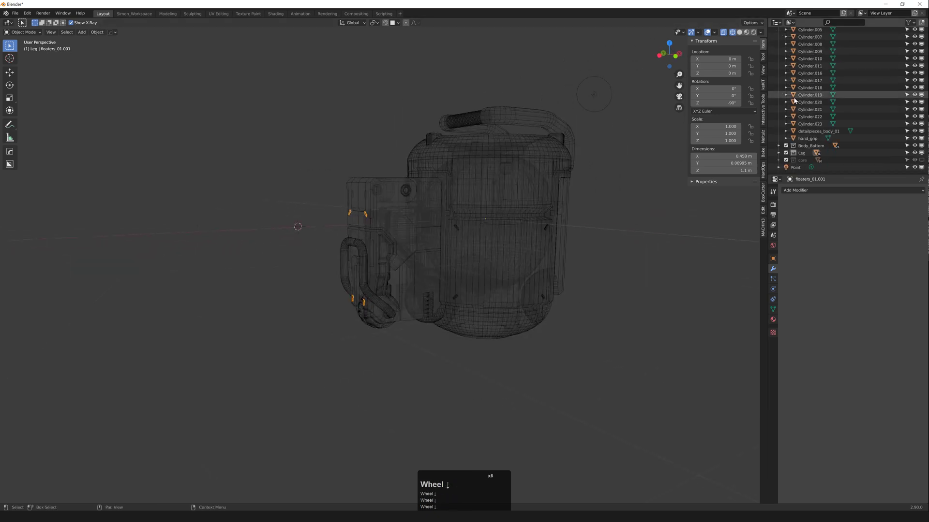
pyautogui.click(779, 137)
pyautogui.scroll(-4, 778, 136)
pyautogui.scroll(-2, 779, 141)
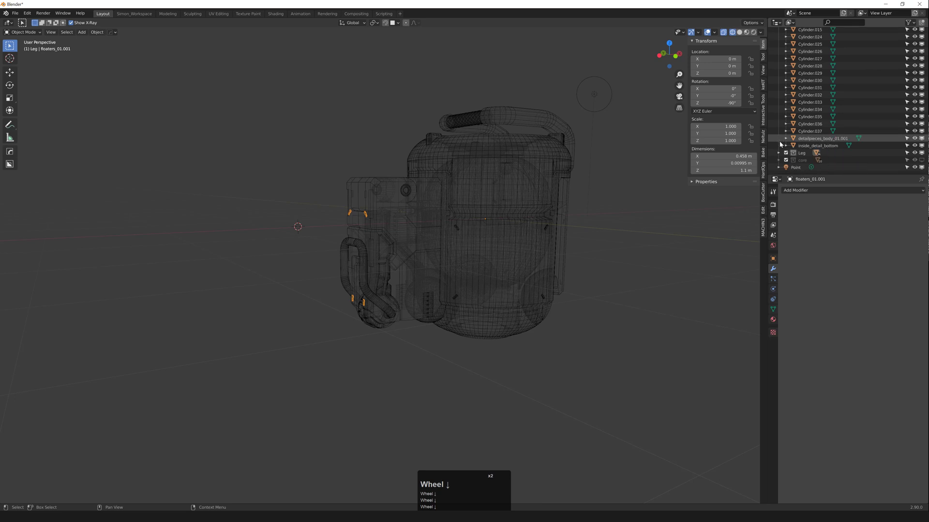
pyautogui.click(777, 154)
pyautogui.scroll(-7, 780, 145)
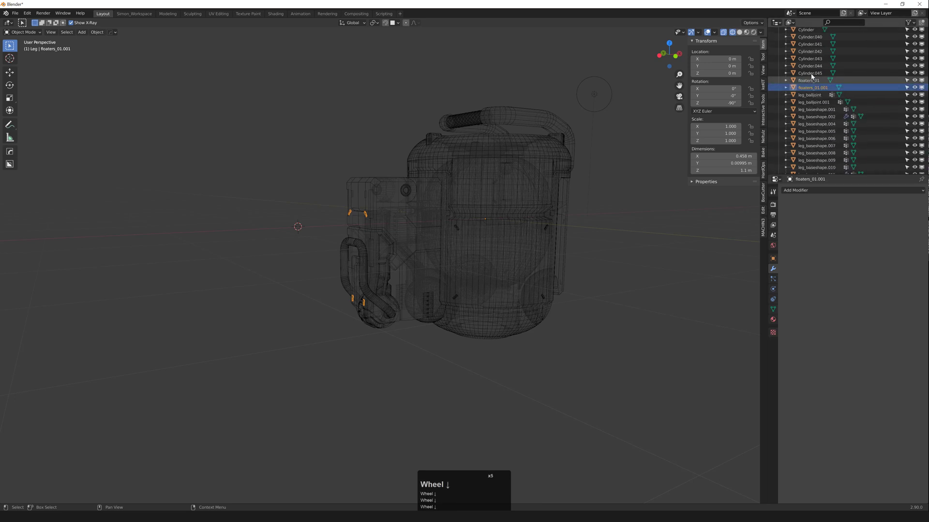
pyautogui.scroll(5, 810, 76)
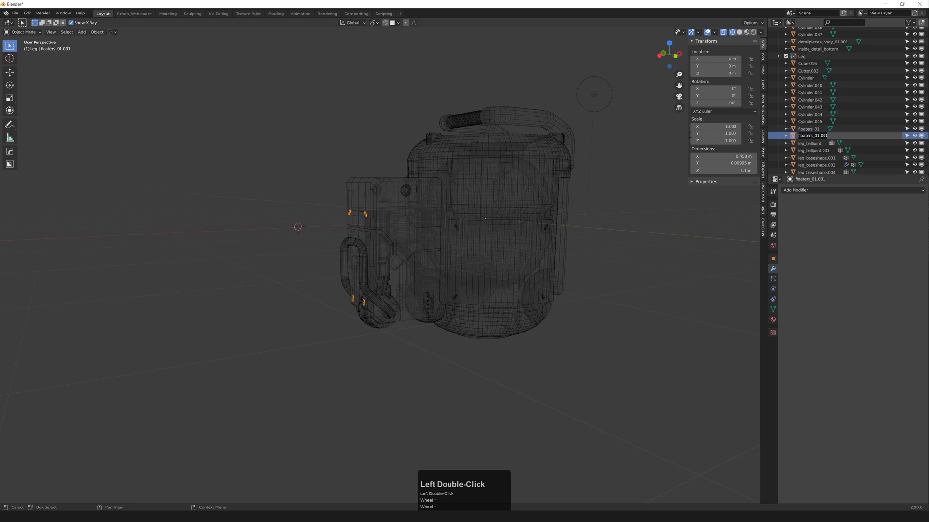
# Step: Cycle through the overlapping objects inside the body until floaters_01 is selected
pyautogui.click(460, 227)
pyautogui.click(457, 227)
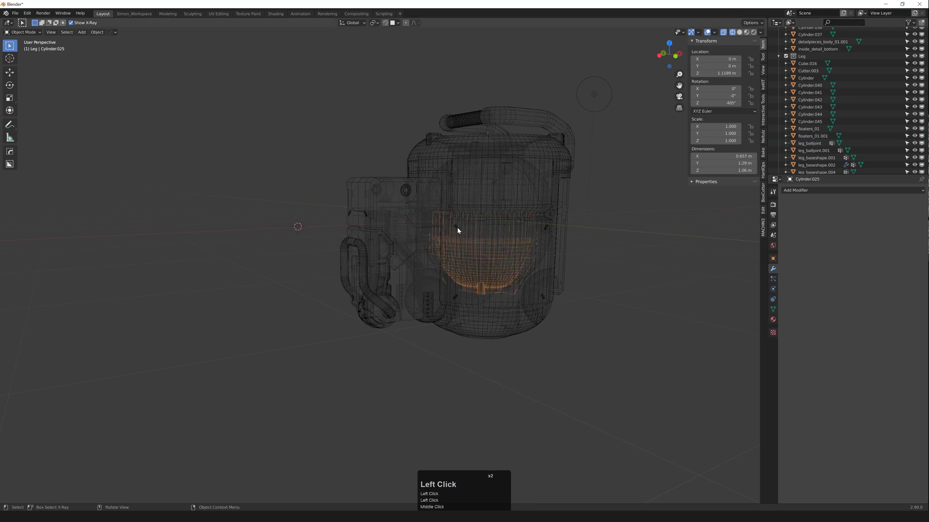
pyautogui.click(455, 231)
pyautogui.click(459, 231)
pyautogui.click(458, 233)
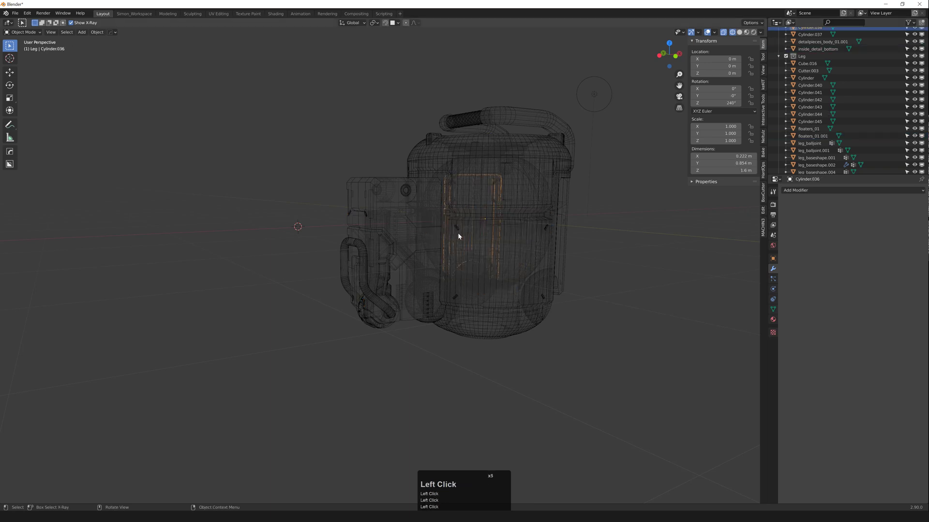
pyautogui.scroll(2, 457, 229)
pyautogui.click(455, 228)
pyautogui.scroll(-1, 456, 230)
pyautogui.moveTo(456, 228); pyautogui.dragTo(315, 263, button='middle')
pyautogui.scroll(2, 398, 238)
# Step: Isolate floaters_01 and separate its lower ring of pieces into floaters_01.002
pyautogui.scroll(-1, 338, 243)
pyautogui.hotkey('shift', 'h')
pyautogui.press('Tab')
pyautogui.moveTo(214, 353); pyautogui.dragTo(481, 240)
pyautogui.hotkey('ctrl', 'q')
pyautogui.hotkey('ctrl', 'q')
pyautogui.hotkey('ctrl', 'q')
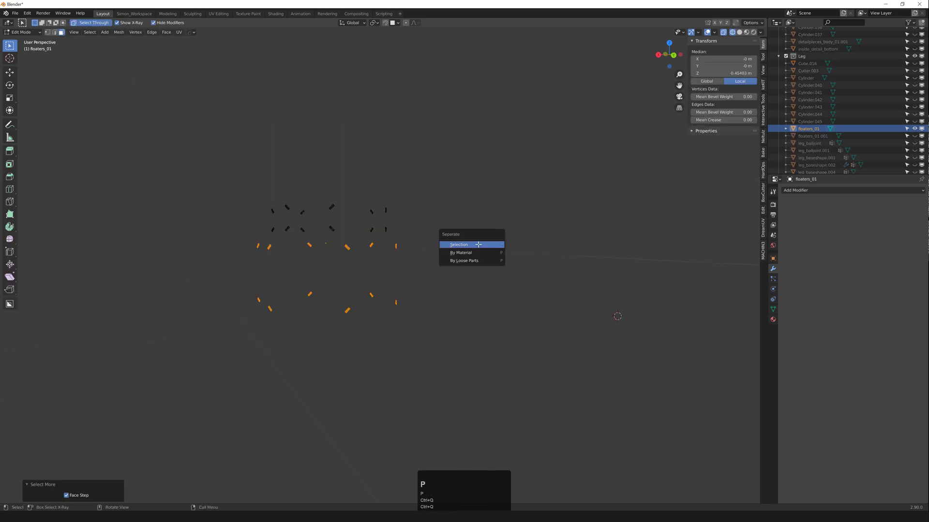
pyautogui.click(478, 245)
pyautogui.press('Tab')
pyautogui.click(393, 249)
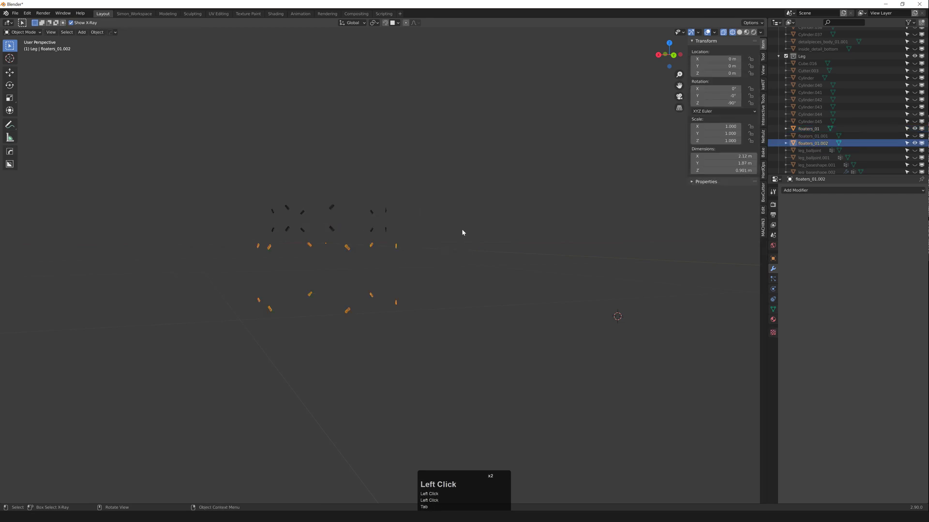
# Step: Move floaters_01.002 into the Body_Bottom collection in the Outliner
pyautogui.scroll(2, 819, 141)
pyautogui.scroll(-1, 819, 140)
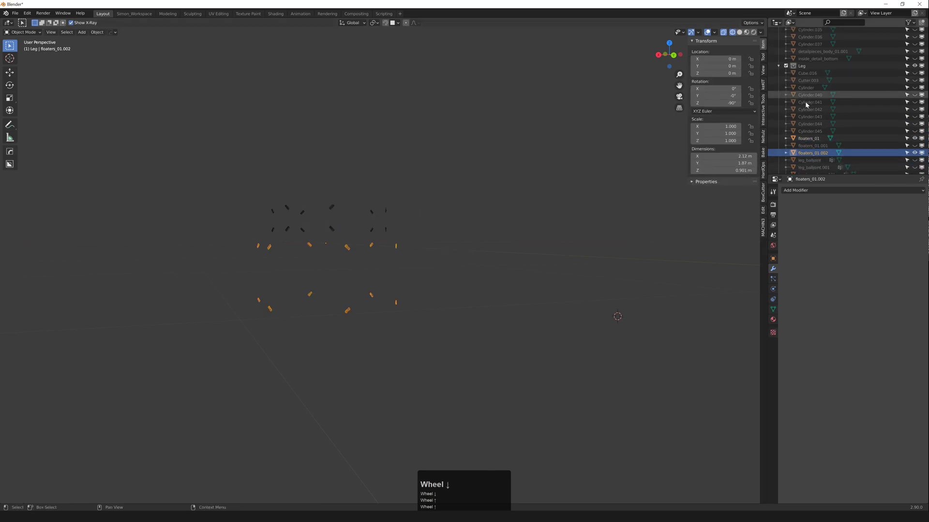
pyautogui.scroll(-5, 808, 106)
pyautogui.scroll(2, 811, 109)
pyautogui.scroll(-2, 810, 109)
pyautogui.scroll(3, 815, 113)
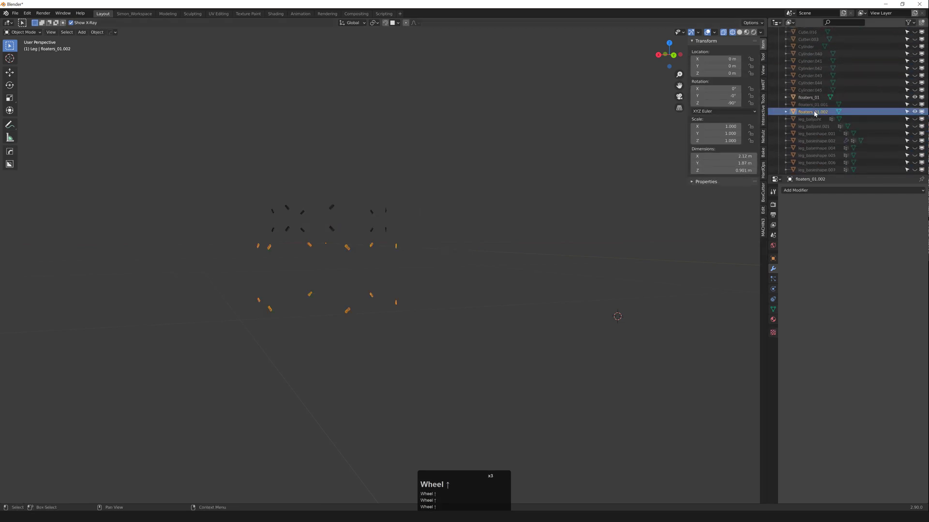
pyautogui.moveTo(803, 93)
pyautogui.mouseDown()
pyautogui.moveTo(817, 55)
pyautogui.moveTo(829, 65)
pyautogui.moveTo(816, 85)
pyautogui.mouseUp()
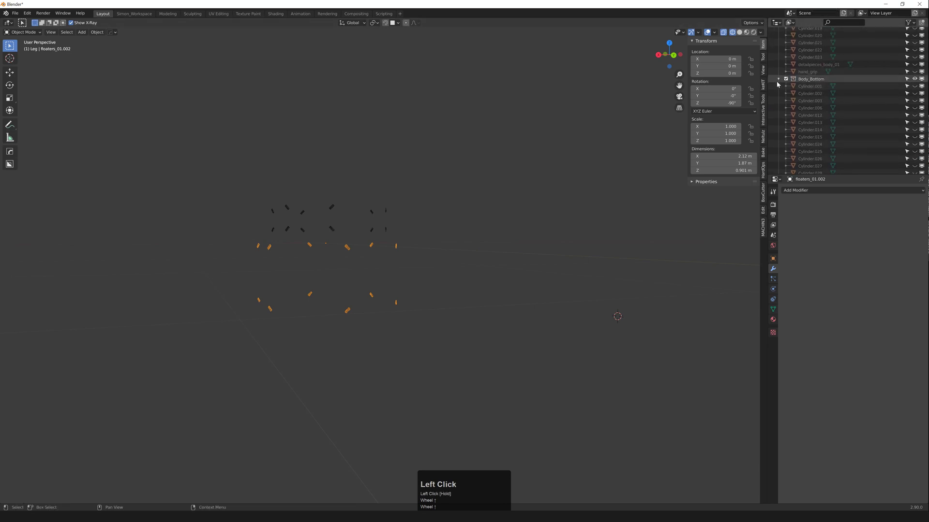
pyautogui.click(384, 213)
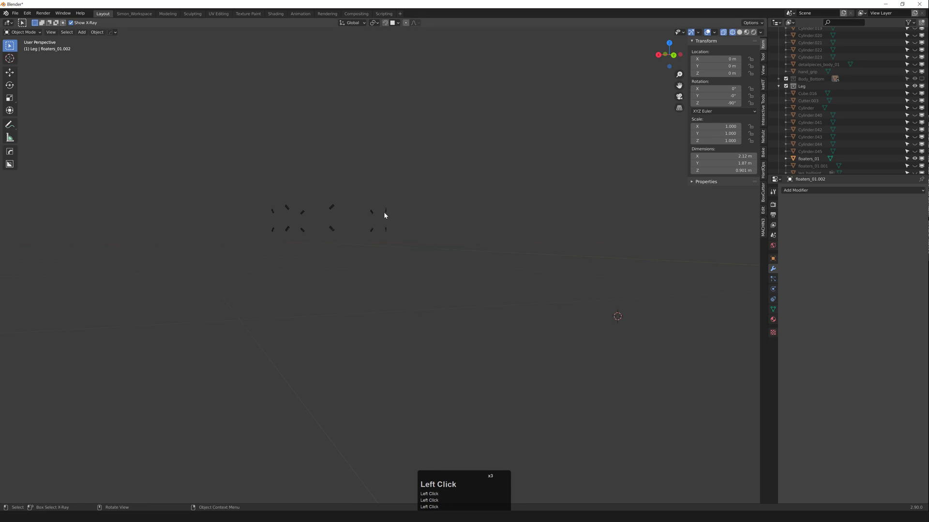
# Step: Move floaters_01 from the Leg collection into Body_Top and collapse Body_Top
pyautogui.click(811, 159)
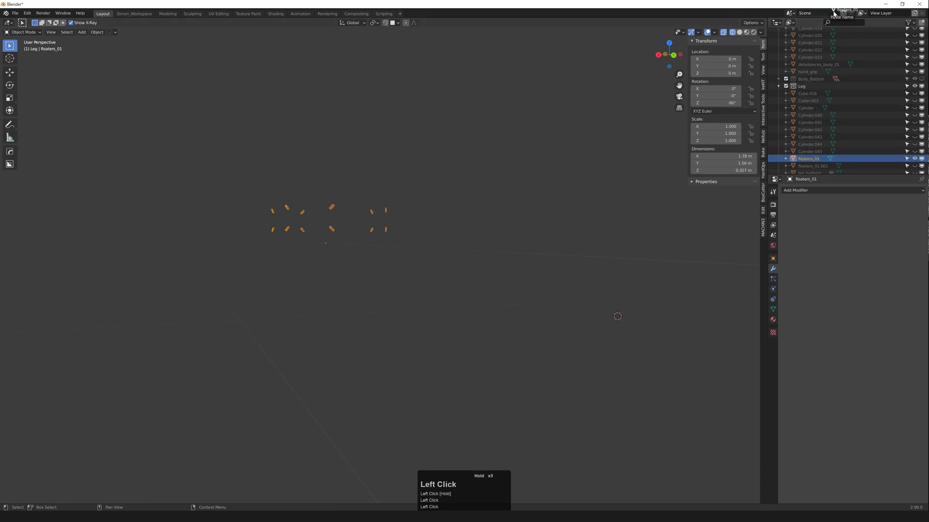
pyautogui.moveTo(833, 12); pyautogui.dragTo(821, 94)
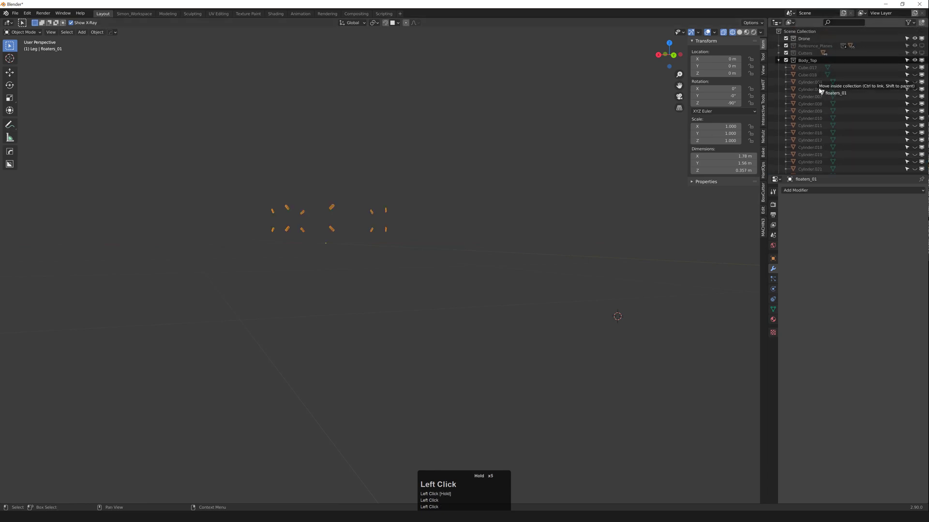
pyautogui.moveTo(807, 62)
pyautogui.mouseDown()
pyautogui.moveTo(809, 96)
pyautogui.moveTo(821, 82)
pyautogui.moveTo(819, 58)
pyautogui.mouseUp()
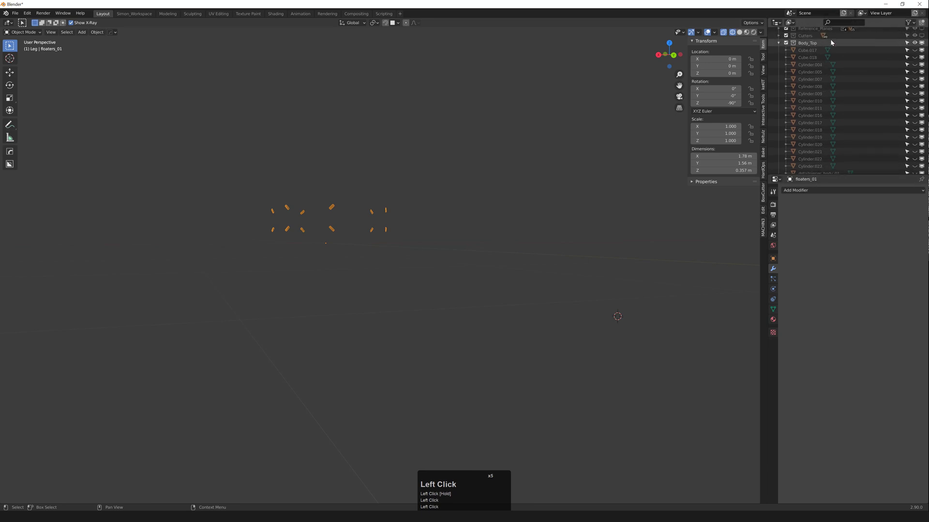
pyautogui.click(779, 43)
# Step: Unhide all objects, deselect, and switch collection views back to Body_Top
pyautogui.hotkey('alt', 'h')
pyautogui.scroll(-3, 512, 173)
pyautogui.moveTo(512, 173); pyautogui.dragTo(488, 196, button='middle')
pyautogui.click(488, 196)
pyautogui.press('2')
pyautogui.press('3')
pyautogui.press('4')
pyautogui.press('4')
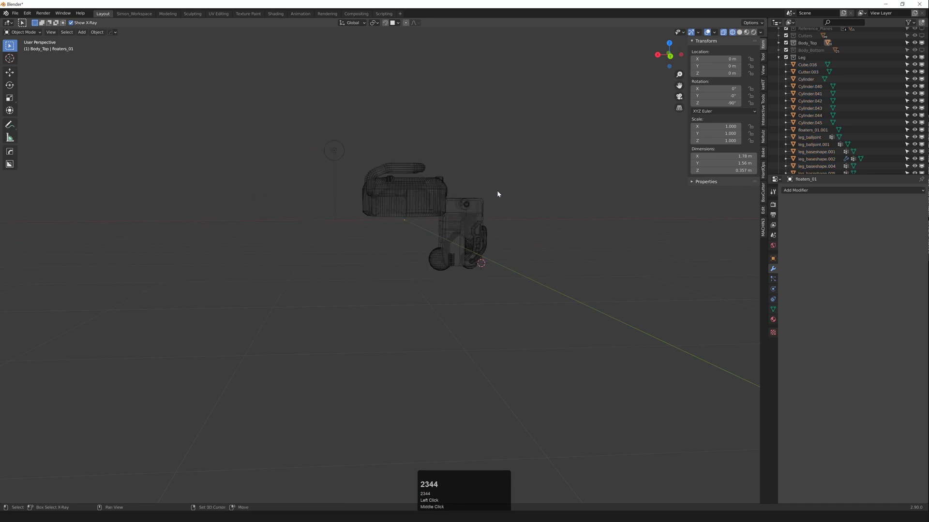
# Step: Show the Body_Bottom collection and view the drone from the side in solid shading
pyautogui.click(921, 50)
pyautogui.moveTo(537, 184)
pyautogui.mouseDown(button='middle')
pyautogui.moveTo(405, 221)
pyautogui.moveTo(396, 249)
pyautogui.mouseUp(button='middle')
pyautogui.scroll(1, 437, 207)
pyautogui.press('F3')
pyautogui.scroll(4, 394, 251)
pyautogui.moveTo(514, 196); pyautogui.dragTo(542, 200, button='middle')
# Step: Collapse the Leg collection and toggle Body_Top's visibility to compare the body
pyautogui.click(779, 57)
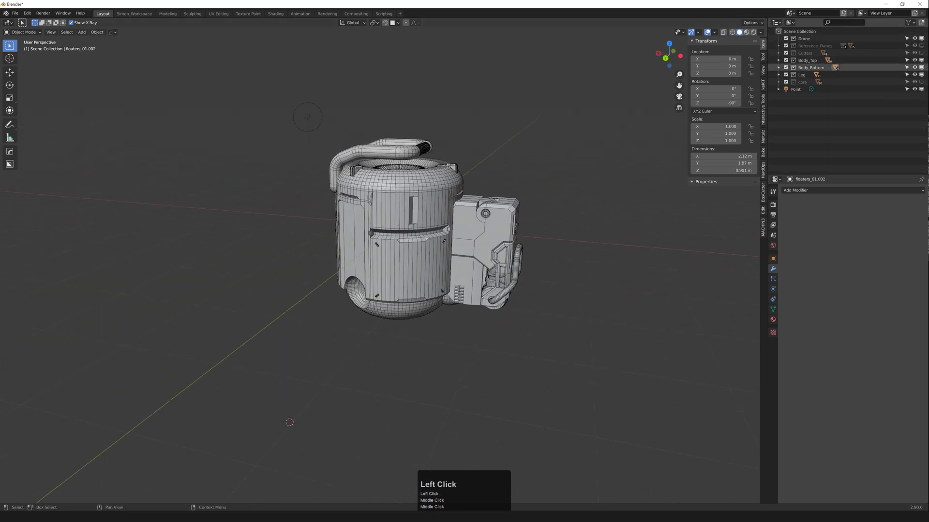
pyautogui.click(921, 60)
pyautogui.click(921, 61)
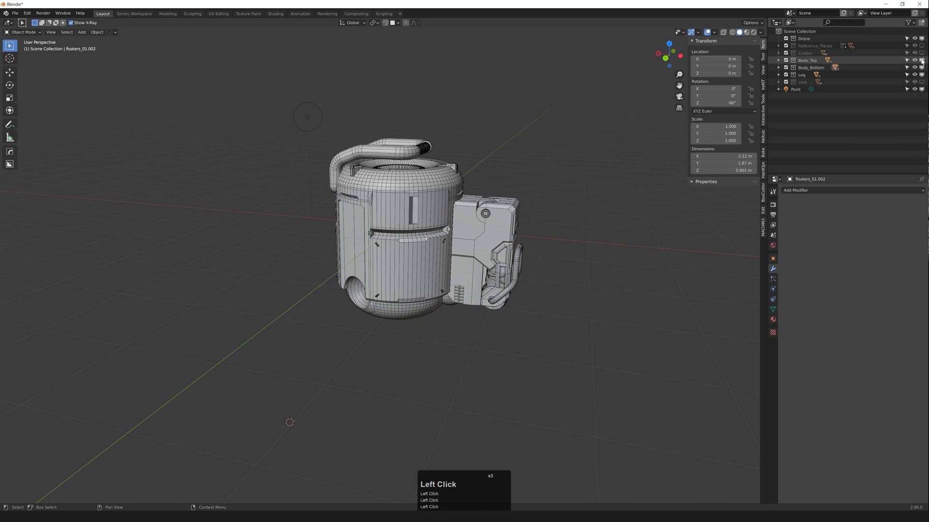
pyautogui.click(921, 62)
pyautogui.scroll(4, 465, 150)
pyautogui.scroll(-1, 439, 179)
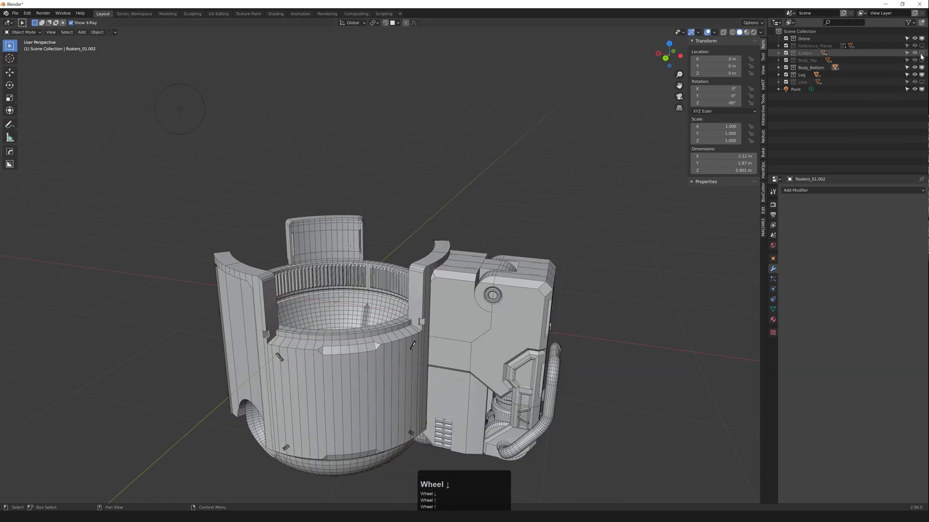
pyautogui.click(921, 61)
# Step: Inspect the leg and the ring's grooves with Body_Top briefly hidden, then restore it
pyautogui.scroll(4, 329, 220)
pyautogui.moveTo(278, 248); pyautogui.dragTo(282, 241, button='middle')
pyautogui.scroll(8, 313, 254)
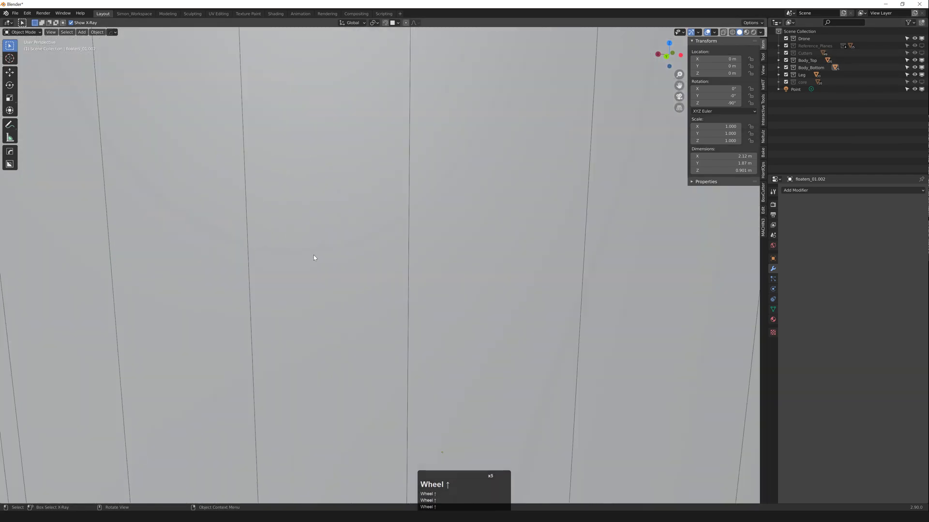
pyautogui.scroll(-1, 354, 253)
pyautogui.scroll(3, 414, 297)
pyautogui.moveTo(415, 299); pyautogui.dragTo(501, 242, button='middle')
pyautogui.scroll(-2, 455, 236)
pyautogui.scroll(2, 511, 241)
pyautogui.scroll(-6, 501, 243)
pyautogui.click(921, 60)
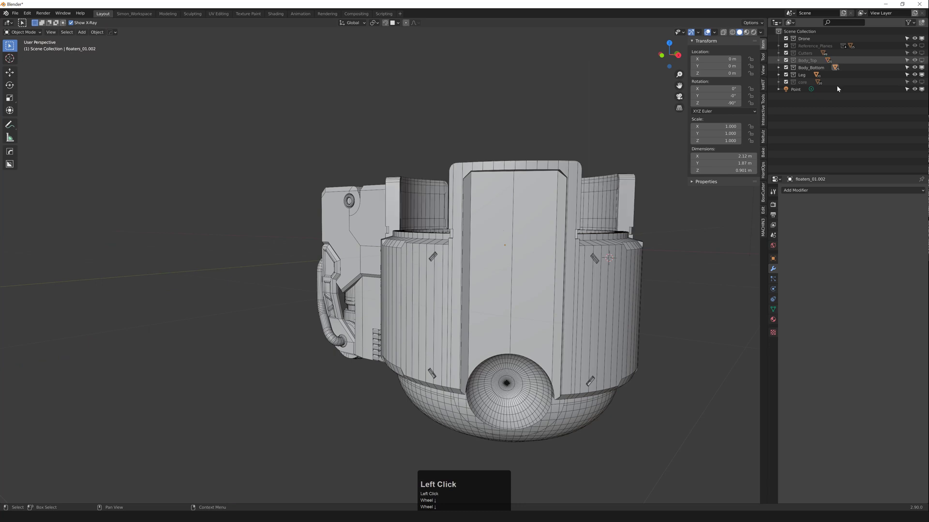
pyautogui.scroll(3, 451, 224)
pyautogui.moveTo(451, 224); pyautogui.dragTo(503, 208, button='middle')
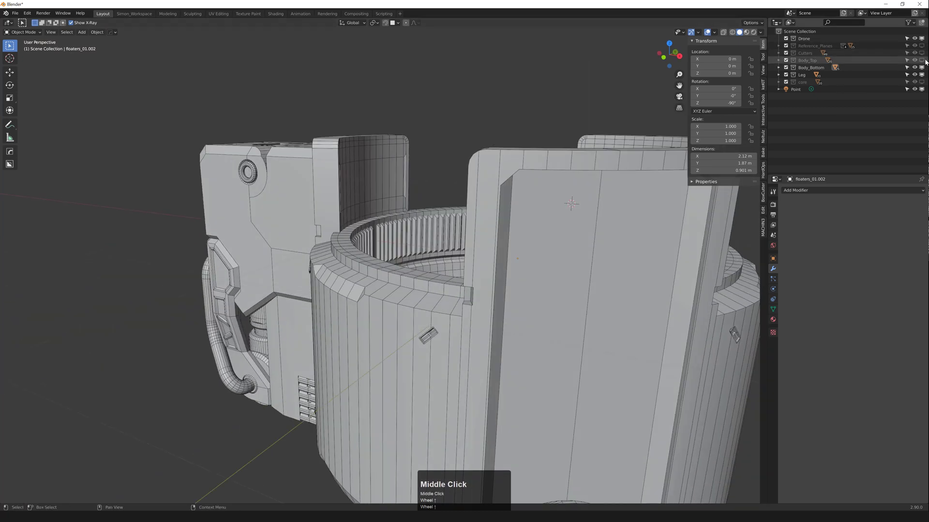
pyautogui.click(922, 60)
# Step: Select the floaters_01 detail pieces using the see-through wireframe view
pyautogui.scroll(4, 359, 189)
pyautogui.hotkey('shift', 'z')
pyautogui.scroll(-2, 331, 186)
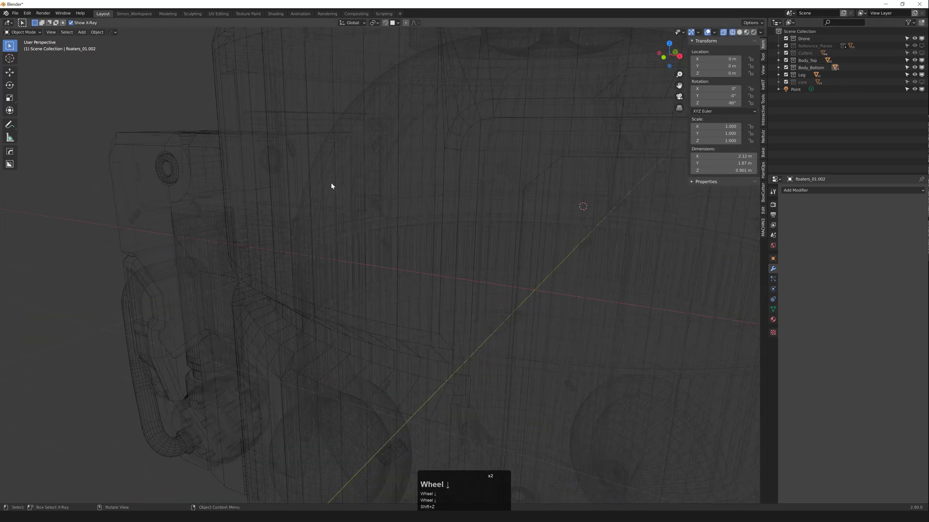
pyautogui.click(293, 153)
pyautogui.scroll(-2, 295, 156)
pyautogui.hotkey('shift', 'z')
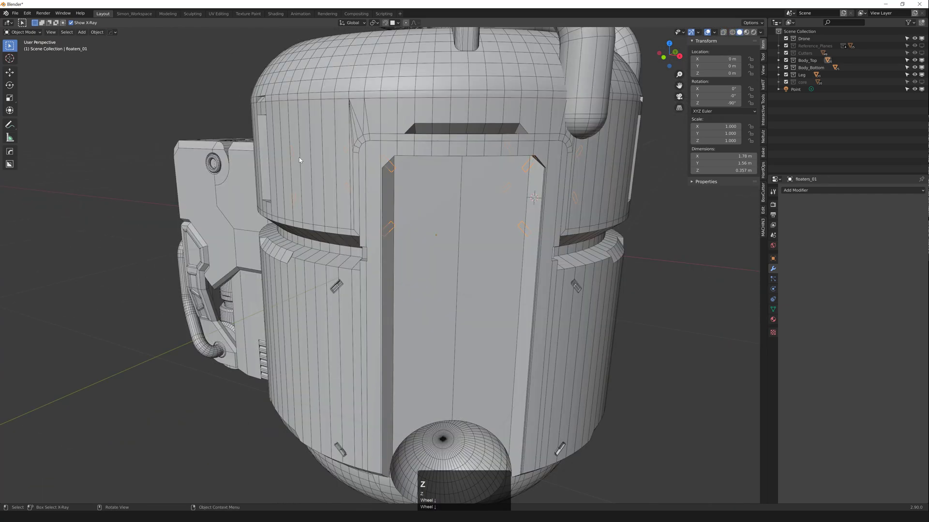
pyautogui.moveTo(299, 158); pyautogui.dragTo(406, 166, button='middle')
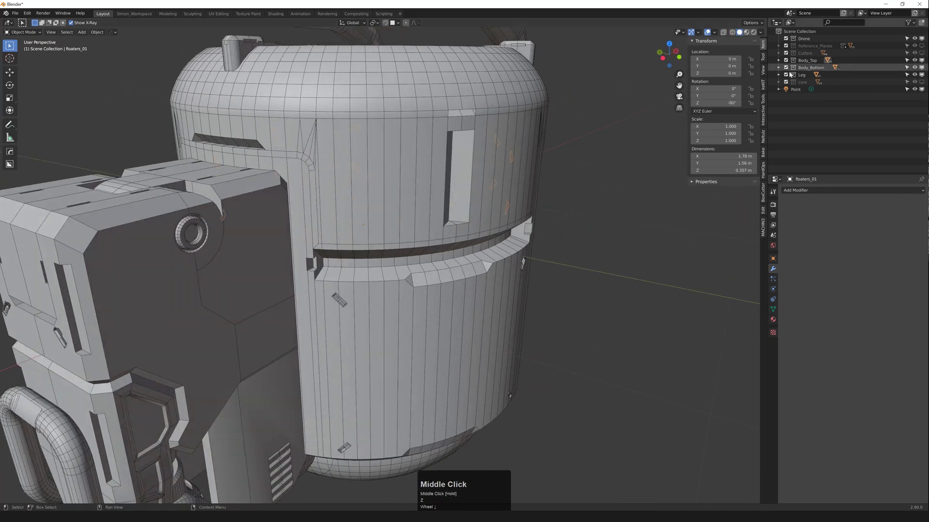
# Step: Move floaters_01 into the Body_Bottom collection in the Outliner
pyautogui.click(779, 61)
pyautogui.scroll(-2, 823, 121)
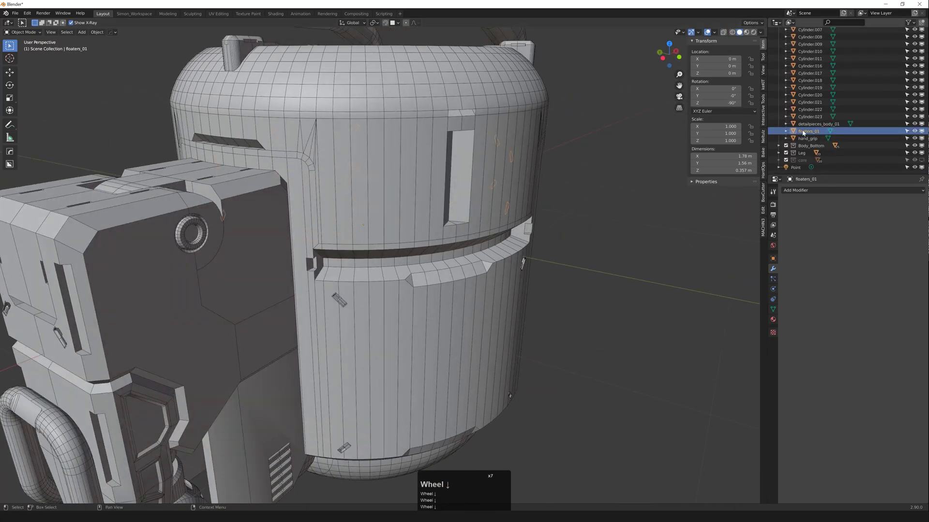
pyautogui.moveTo(806, 131); pyautogui.dragTo(817, 147)
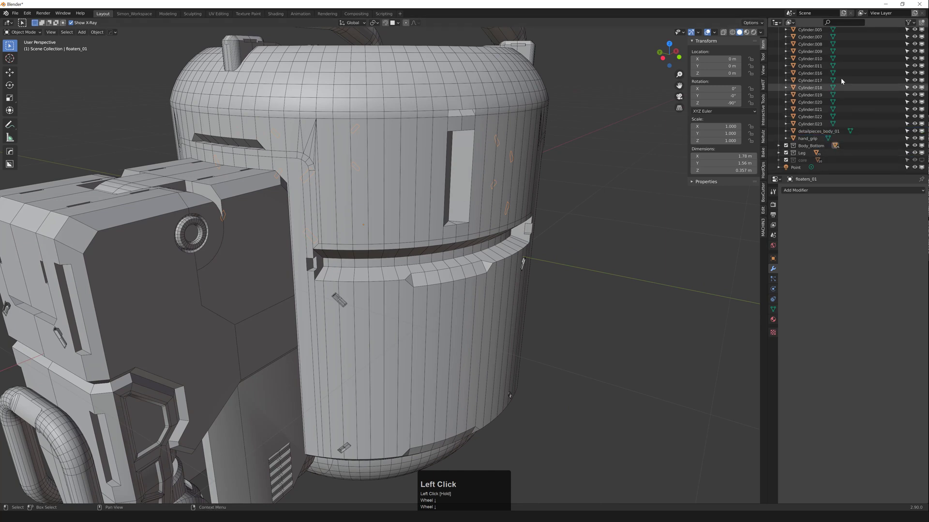
pyautogui.scroll(9, 822, 77)
pyautogui.click(778, 60)
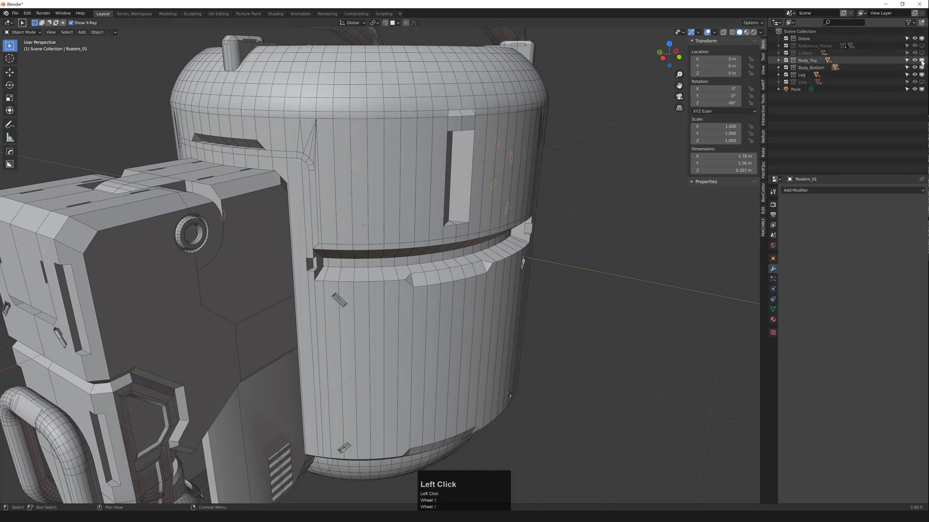
# Step: Hide Body_Top and look down into the open bottom shell
pyautogui.click(922, 61)
pyautogui.moveTo(454, 155); pyautogui.dragTo(505, 157, button='middle')
pyautogui.click(486, 133)
pyautogui.scroll(4, 333, 314)
pyautogui.moveTo(339, 316); pyautogui.dragTo(437, 208, button='middle')
pyautogui.scroll(-3, 257, 239)
pyautogui.scroll(3, 328, 242)
pyautogui.scroll(-1, 333, 242)
pyautogui.scroll(-7, 330, 246)
pyautogui.keyDown('shift'); pyautogui.moveTo(438, 208); pyautogui.dragTo(425, 220, button='middle'); pyautogui.keyUp('shift')
# Step: Edit floaters_01 and select the whole floater pieces on one tall panel
pyautogui.scroll(-2, 429, 216)
pyautogui.press('Tab')
pyautogui.scroll(-3, 425, 217)
pyautogui.hotkey('shift', 'z')
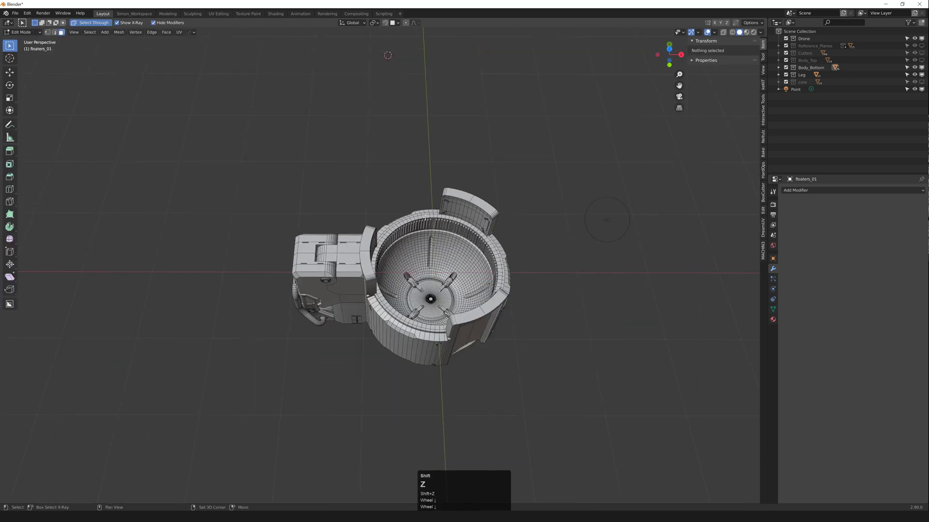
pyautogui.moveTo(407, 166)
pyautogui.mouseDown()
pyautogui.moveTo(543, 321)
pyautogui.moveTo(539, 315)
pyautogui.mouseUp()
pyautogui.moveTo(539, 315)
pyautogui.mouseDown(button='middle')
pyautogui.moveTo(531, 253)
pyautogui.moveTo(467, 210)
pyautogui.mouseUp(button='middle')
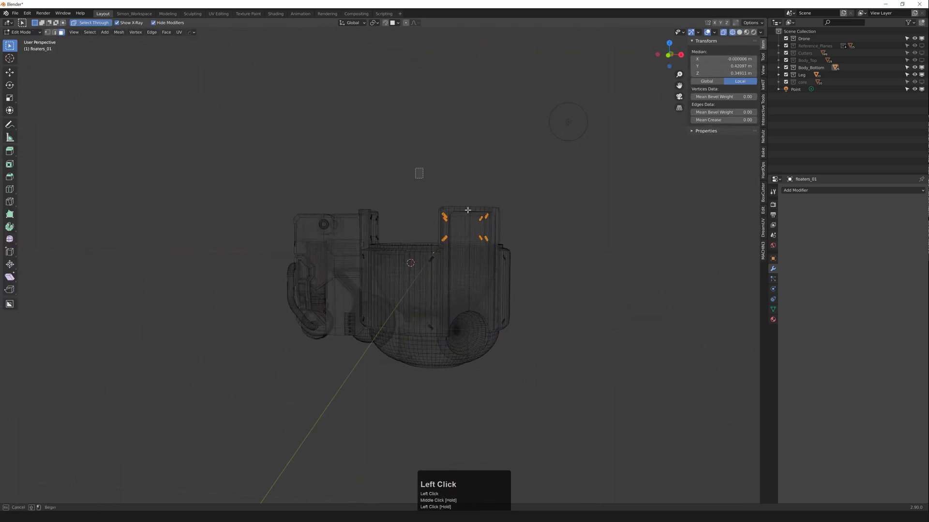
pyautogui.moveTo(467, 210); pyautogui.dragTo(516, 245)
pyautogui.hotkey('ctrl', 'q')
pyautogui.hotkey('ctrl', 'q')
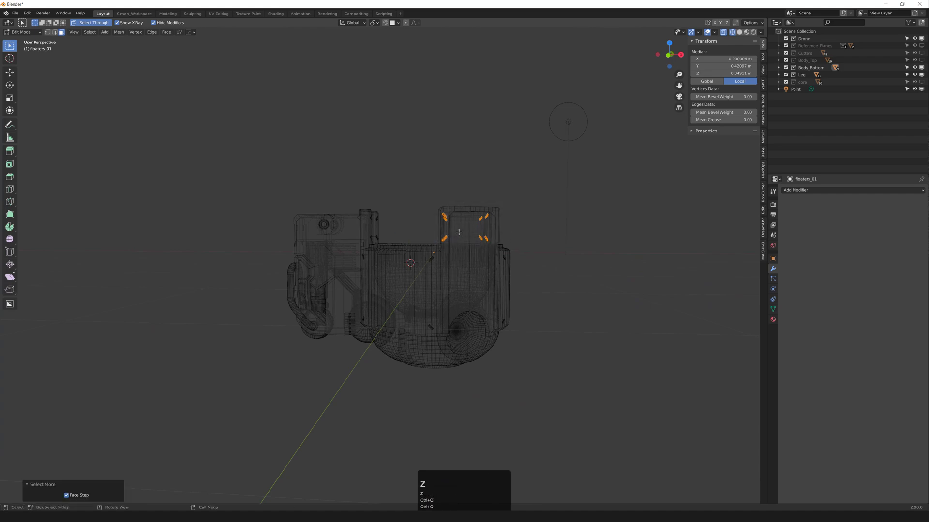
# Step: Separate the selected floaters into their own object and reposition them
pyautogui.press('z')
pyautogui.press('Tab')
pyautogui.hotkey('shift', 'z')
pyautogui.scroll(4, 361, 225)
pyautogui.moveTo(445, 209)
pyautogui.mouseDown(button='middle')
pyautogui.moveTo(361, 223)
pyautogui.moveTo(362, 247)
pyautogui.moveTo(386, 282)
pyautogui.moveTo(445, 283)
pyautogui.mouseUp(button='middle')
pyautogui.hotkey('alt', 's')
pyautogui.scroll(2, 372, 265)
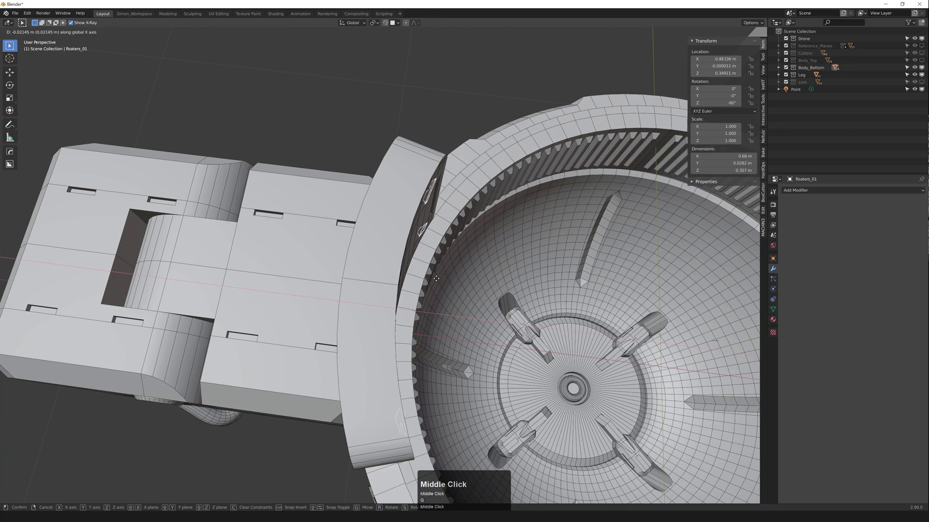
pyautogui.click(439, 278)
# Step: Apply the floaters' location and rotation, then add a copy rotated -120° around the body
pyautogui.press('f')
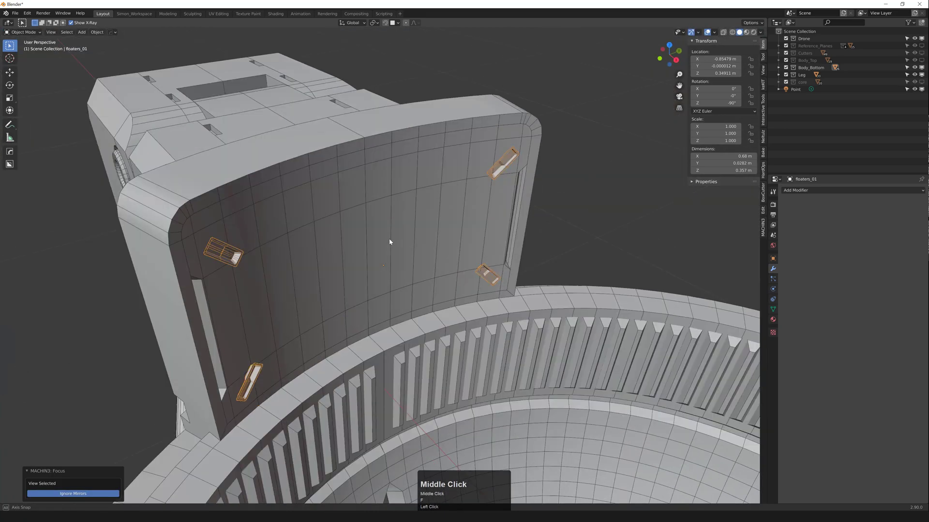
pyautogui.moveTo(389, 238); pyautogui.dragTo(372, 206, button='middle')
pyautogui.scroll(-2, 367, 222)
pyautogui.scroll(-4, 368, 224)
pyautogui.hotkey('ctrl', 'a')
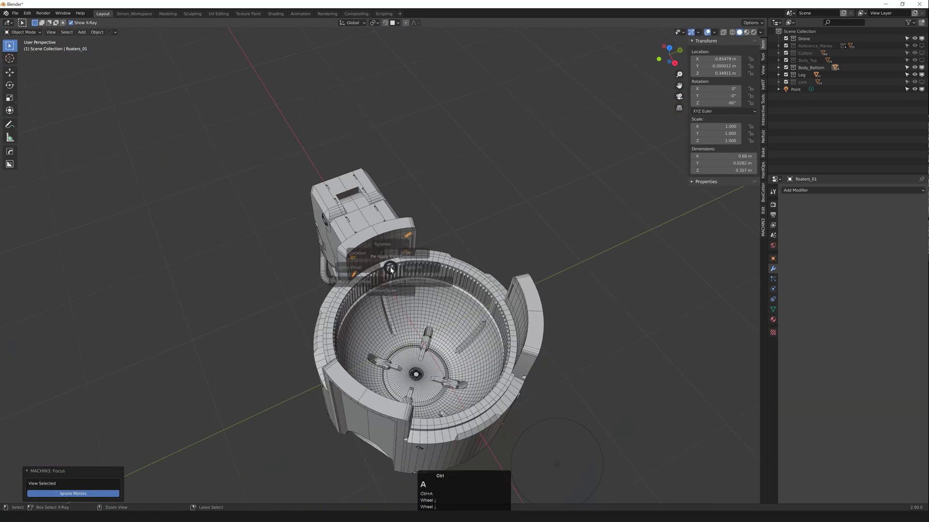
pyautogui.middleClick(438, 282)
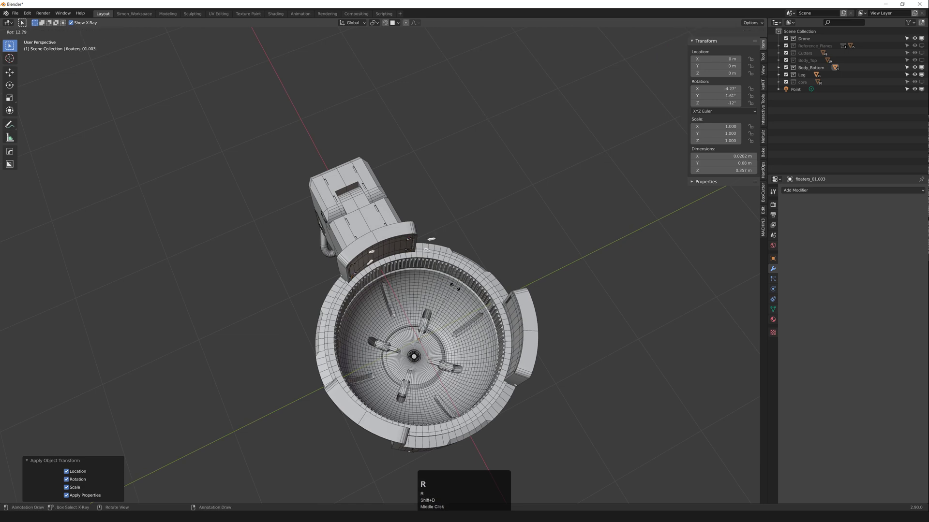
pyautogui.keyDown('ctrl'); pyautogui.click(432, 353); pyautogui.keyUp('ctrl')
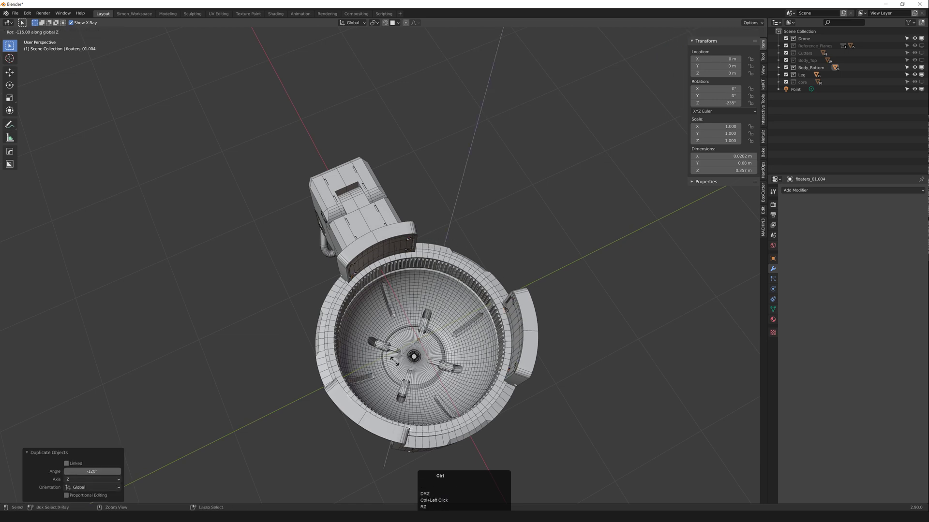
# Step: Select floaters_01 with the rotated copies and join them into one object
pyautogui.moveTo(389, 360); pyautogui.dragTo(359, 244, button='middle')
pyautogui.scroll(2, 368, 309)
pyautogui.keyDown('shift'); pyautogui.click(373, 211); pyautogui.keyUp('shift')
pyautogui.moveTo(378, 213); pyautogui.dragTo(505, 230, button='middle')
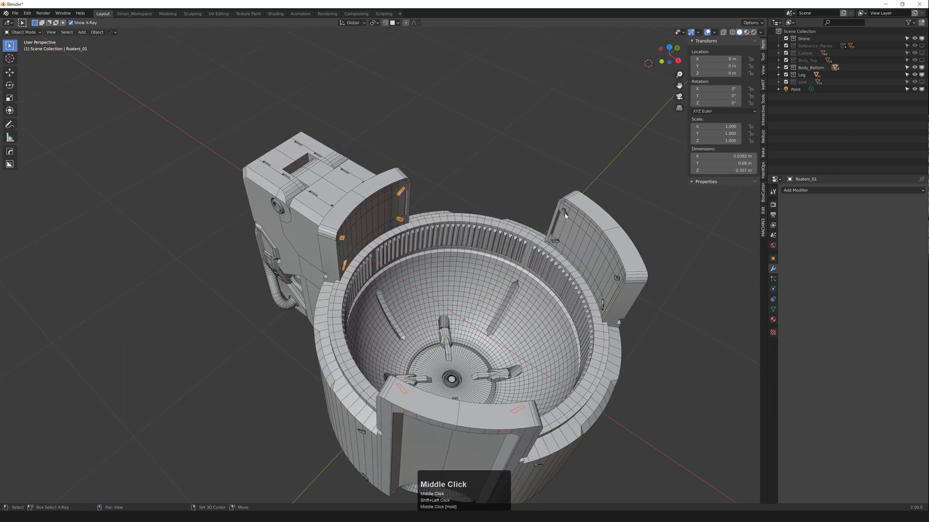
pyautogui.hotkey('ctrl', 'j')
pyautogui.moveTo(564, 216); pyautogui.dragTo(412, 344, button='middle')
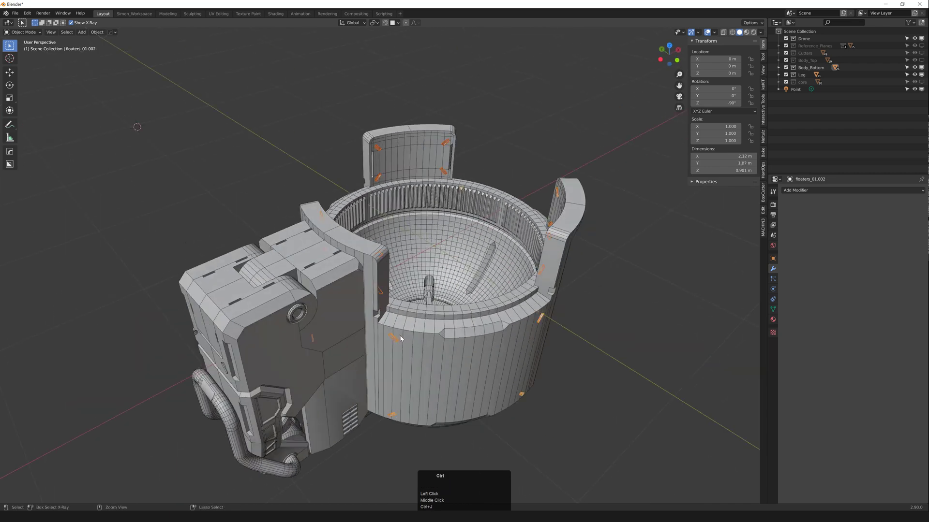
pyautogui.hotkey('ctrl', 'j')
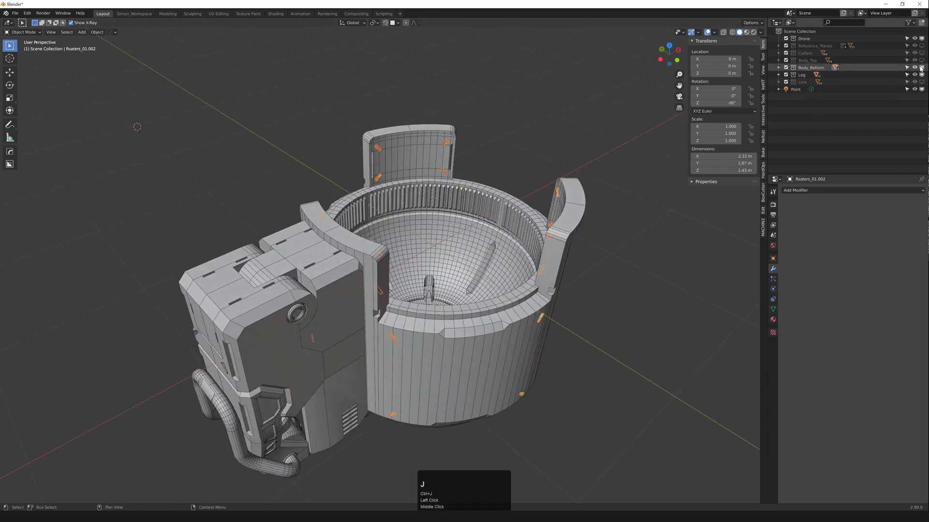
# Step: Toggle Body_Bottom and Leg visibility to compare, then make Body_Top visible again
pyautogui.click(921, 67)
pyautogui.click(922, 67)
pyautogui.click(921, 67)
pyautogui.click(921, 67)
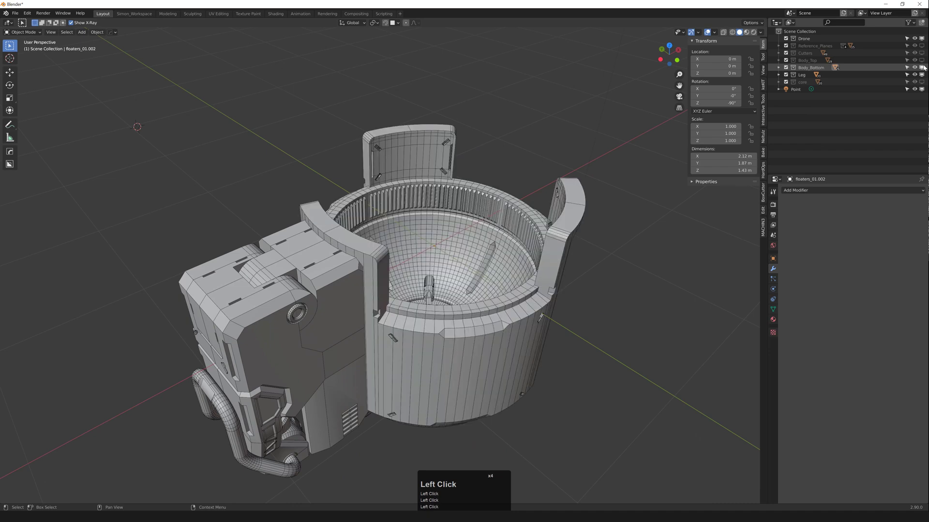
pyautogui.click(921, 75)
pyautogui.click(921, 75)
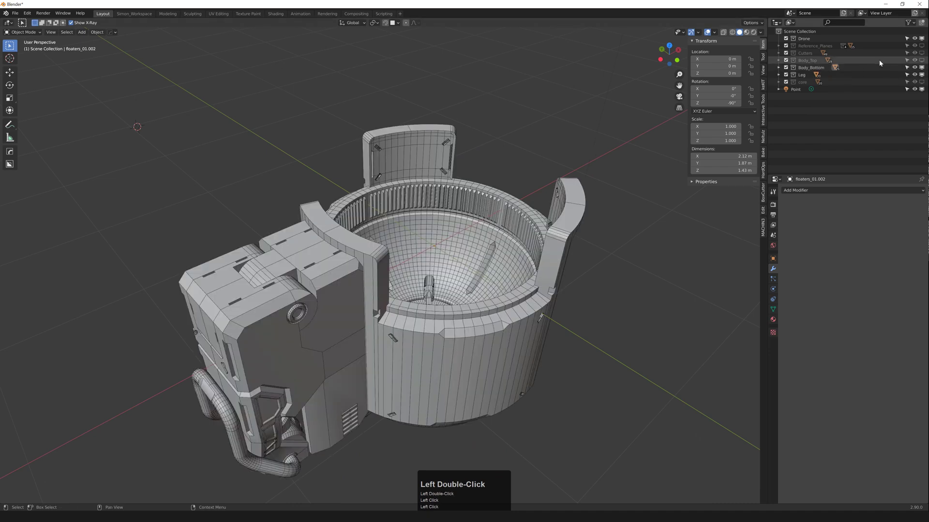
pyautogui.click(922, 60)
# Step: Zoom out to the whole drone, selecting and deselecting the Point light
pyautogui.moveTo(600, 169); pyautogui.dragTo(638, 169, button='middle')
pyautogui.scroll(-5, 619, 129)
pyautogui.click(617, 101)
pyautogui.keyDown('shift'); pyautogui.moveTo(638, 170); pyautogui.dragTo(487, 177, button='middle'); pyautogui.keyUp('shift')
pyautogui.click(530, 218)
pyautogui.click(495, 156)
pyautogui.moveTo(541, 191); pyautogui.dragTo(496, 170, button='middle')
pyautogui.click(414, 176)
# Step: Orbit around the assembled drone, checking the leg and body in wireframe
pyautogui.moveTo(414, 179); pyautogui.dragTo(462, 203, button='middle')
pyautogui.scroll(4, 435, 208)
pyautogui.moveTo(334, 237); pyautogui.dragTo(200, 229, button='middle')
pyautogui.scroll(3, 440, 268)
pyautogui.hotkey('shift', 'z')
pyautogui.moveTo(441, 268); pyautogui.dragTo(476, 271, button='middle')
pyautogui.hotkey('shift', 'z')
pyautogui.scroll(-5, 435, 271)
pyautogui.scroll(-1, 419, 277)
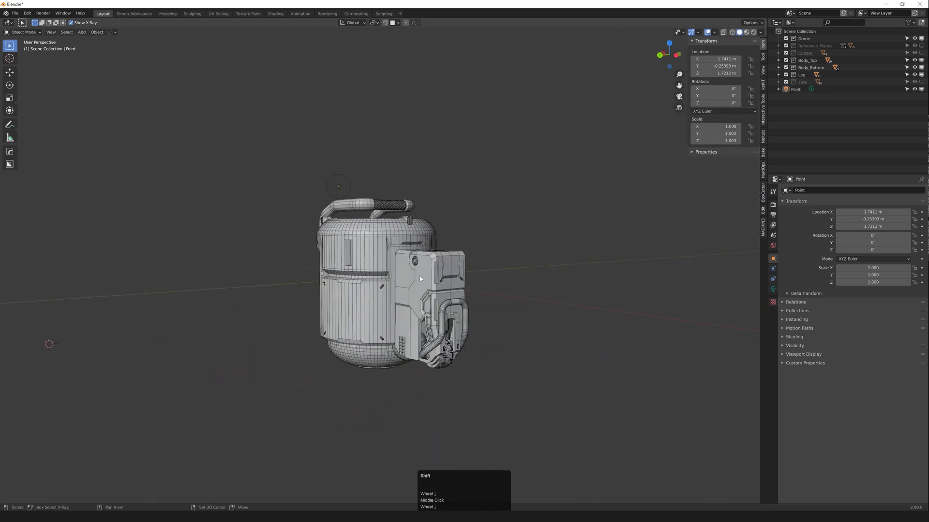